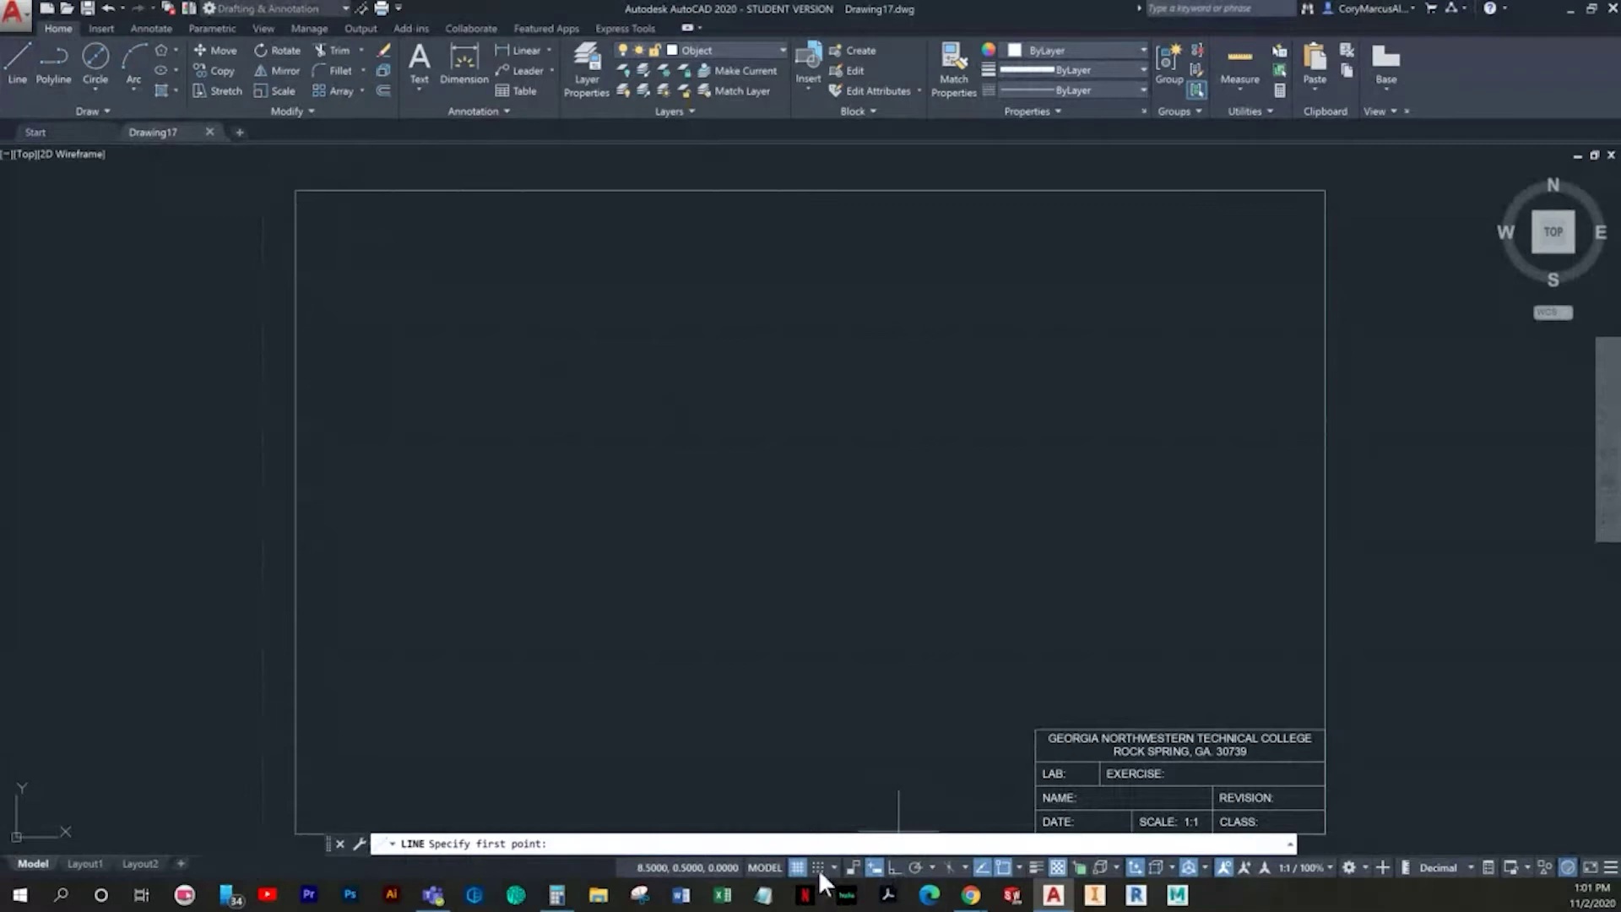
# Step: Draw a horizontal base line about 4 units long from 4,4, snapping the start point, then with snap and grid off and Ortho on
pyautogui.click(815, 867)
pyautogui.click(802, 867)
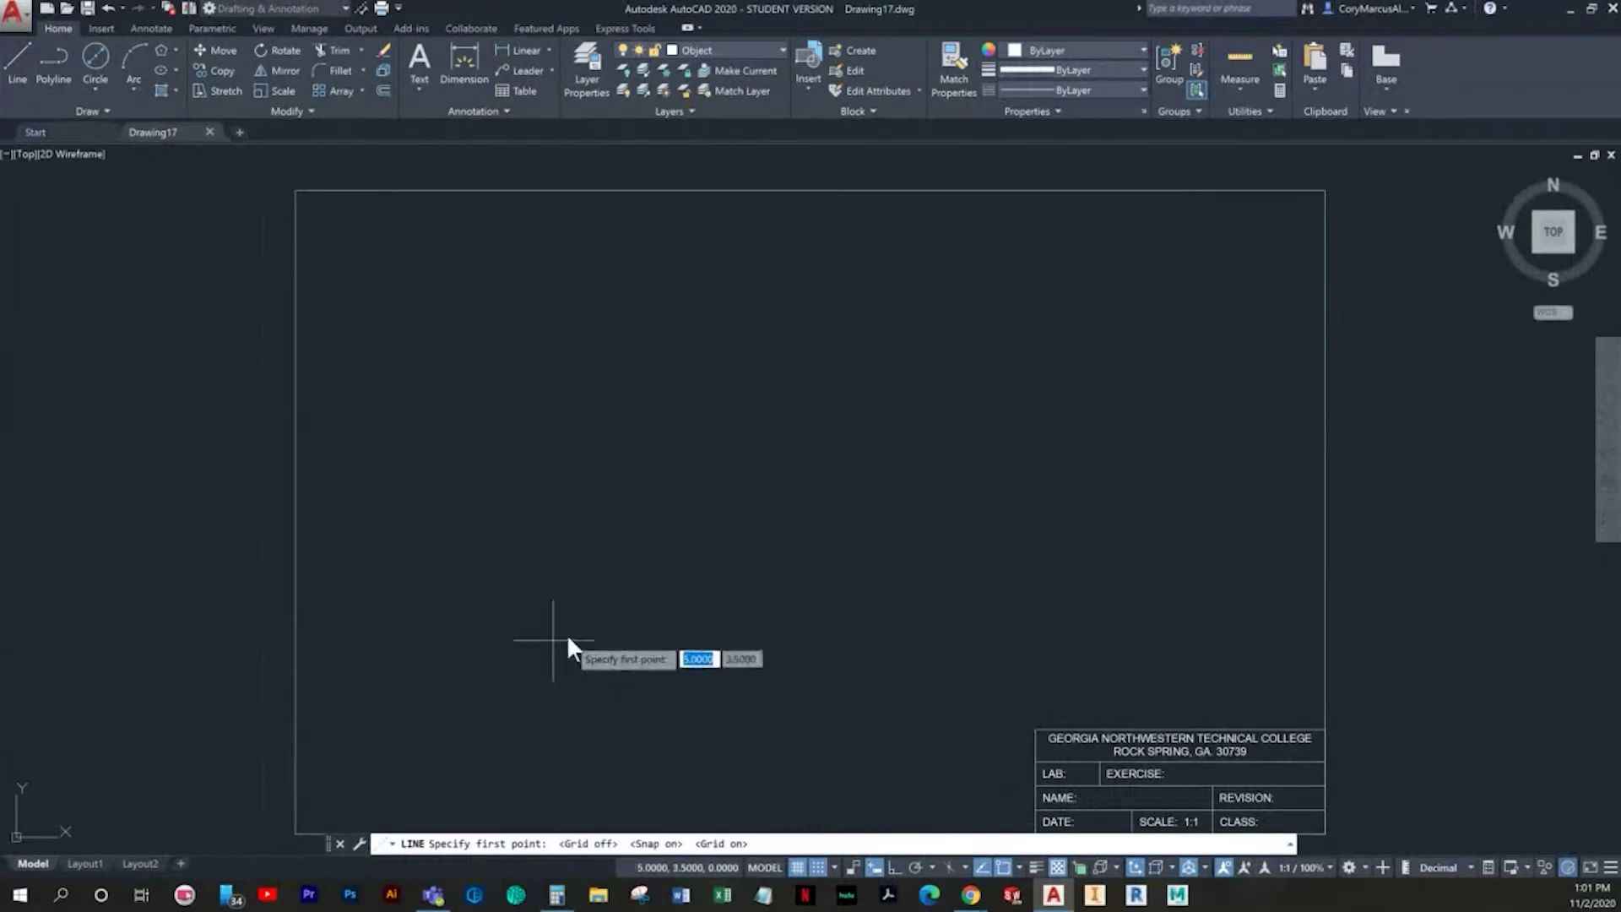
pyautogui.click(523, 610)
pyautogui.click(816, 867)
pyautogui.click(798, 867)
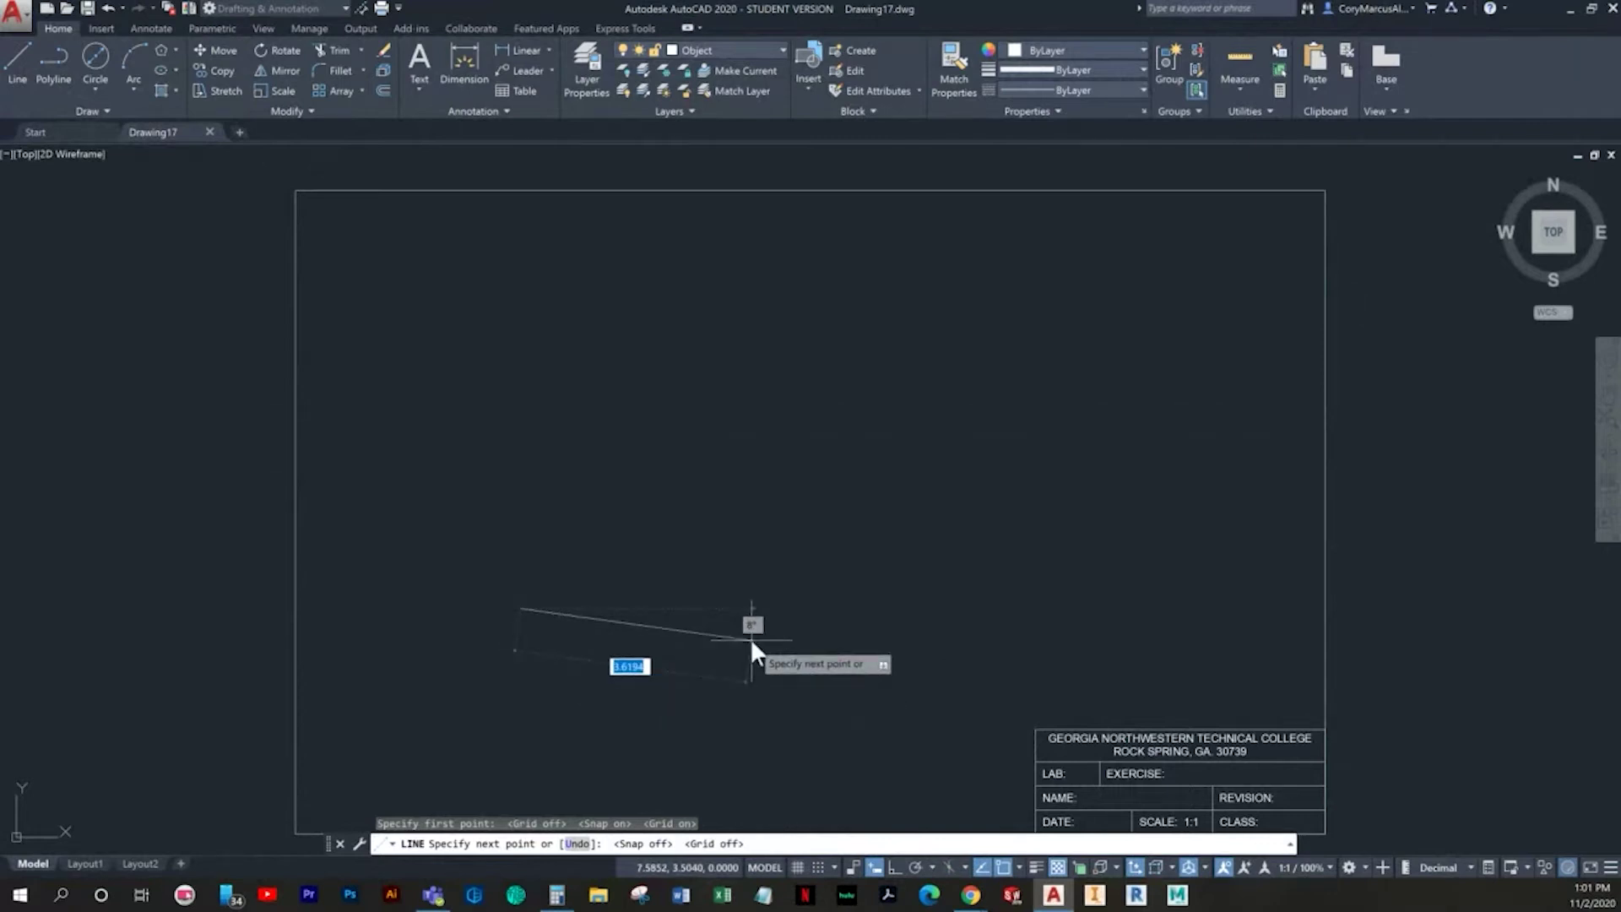
pyautogui.press('F8')
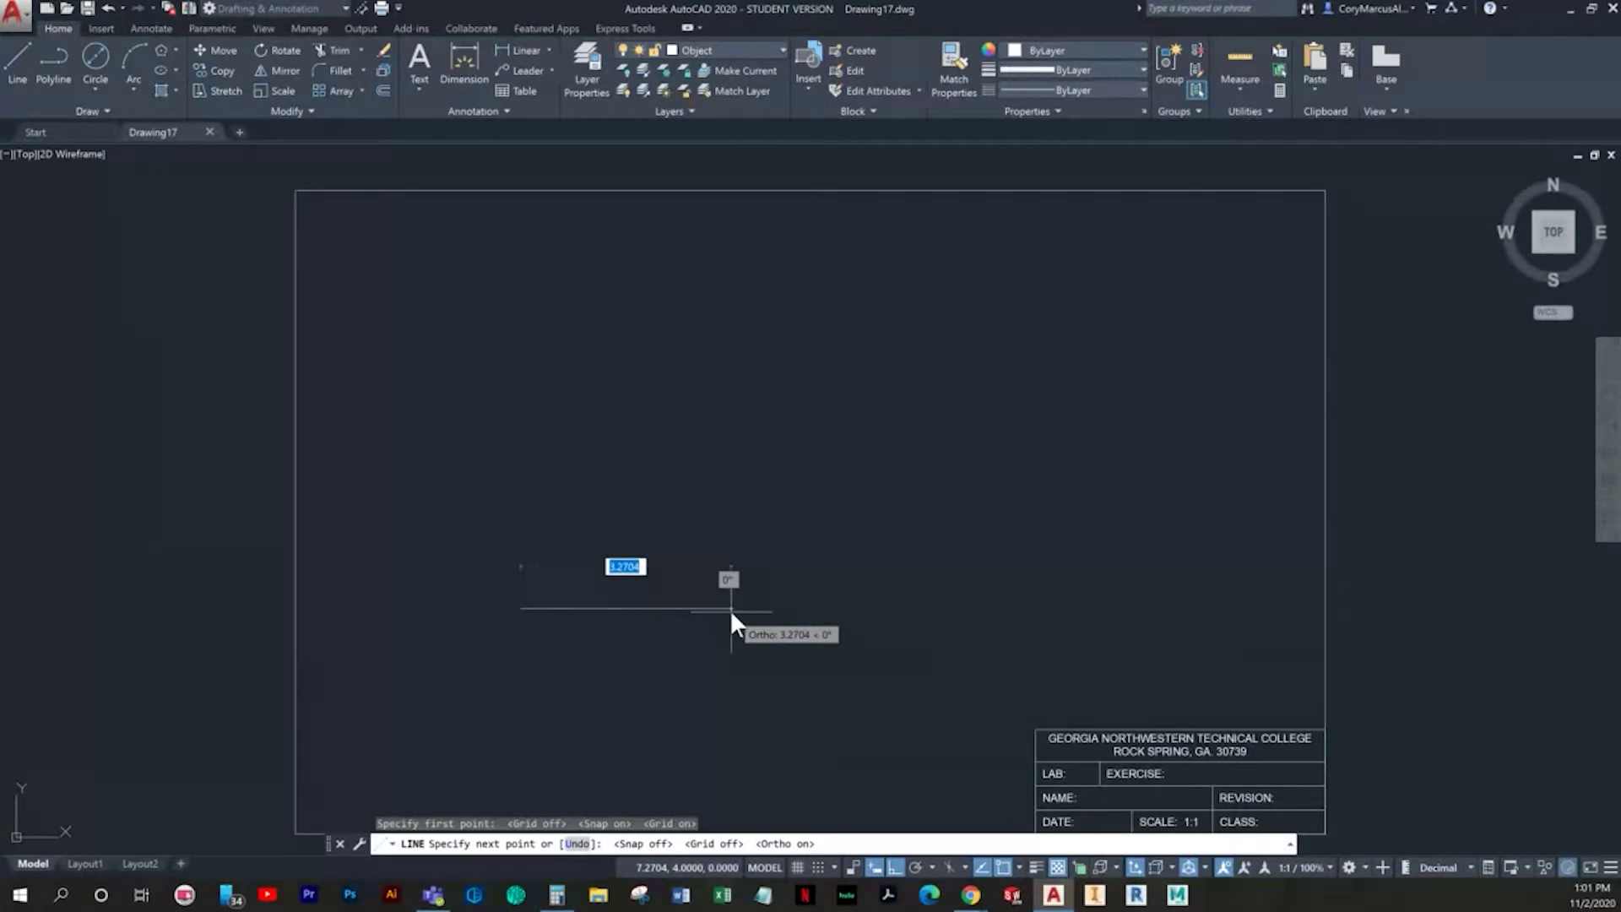
pyautogui.click(729, 609)
pyautogui.press('Return')
# Step: Draw a 1.09 vertical line up from the base line's left end, continuing with a horizontal line rightward past the base line's right end
pyautogui.press('Return')
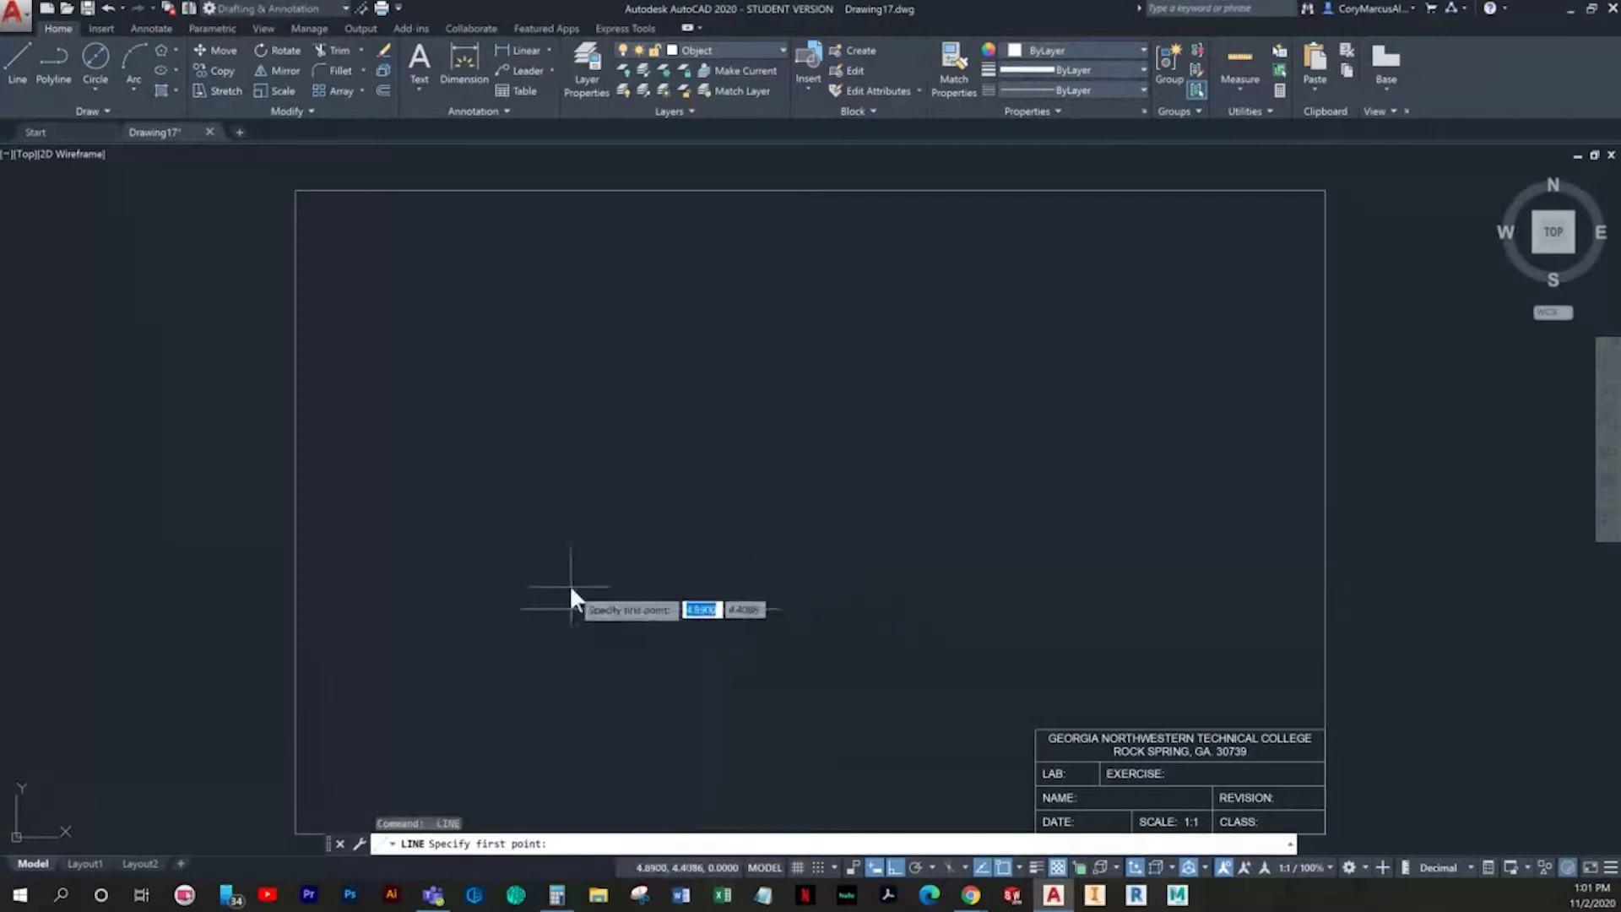
pyautogui.click(522, 608)
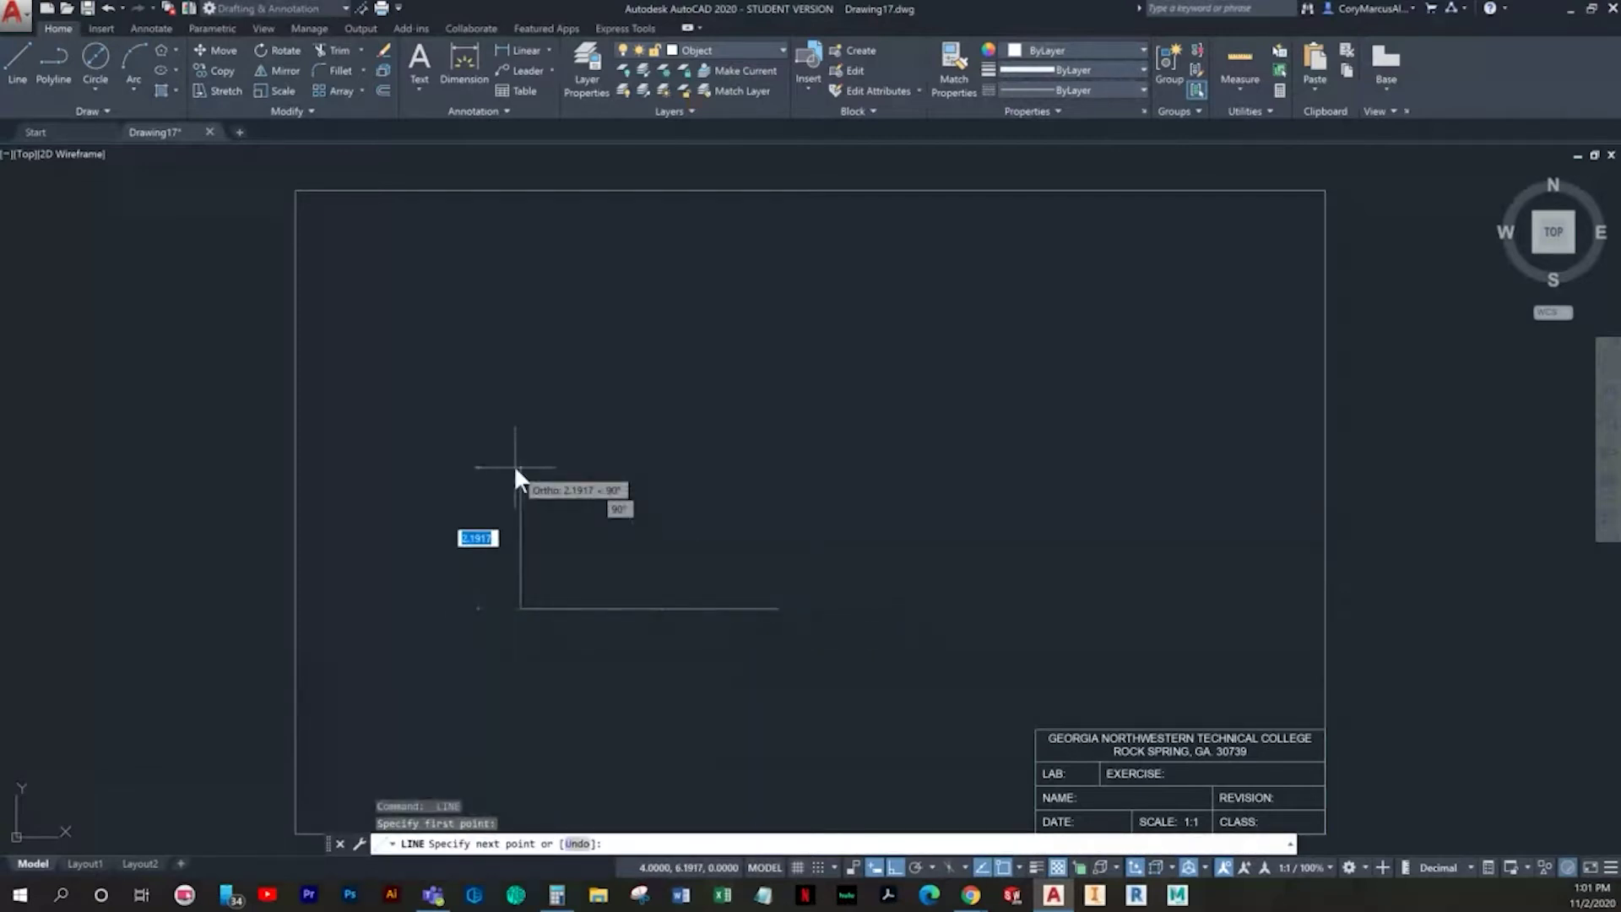
pyautogui.write('1.09')
pyautogui.press('Return')
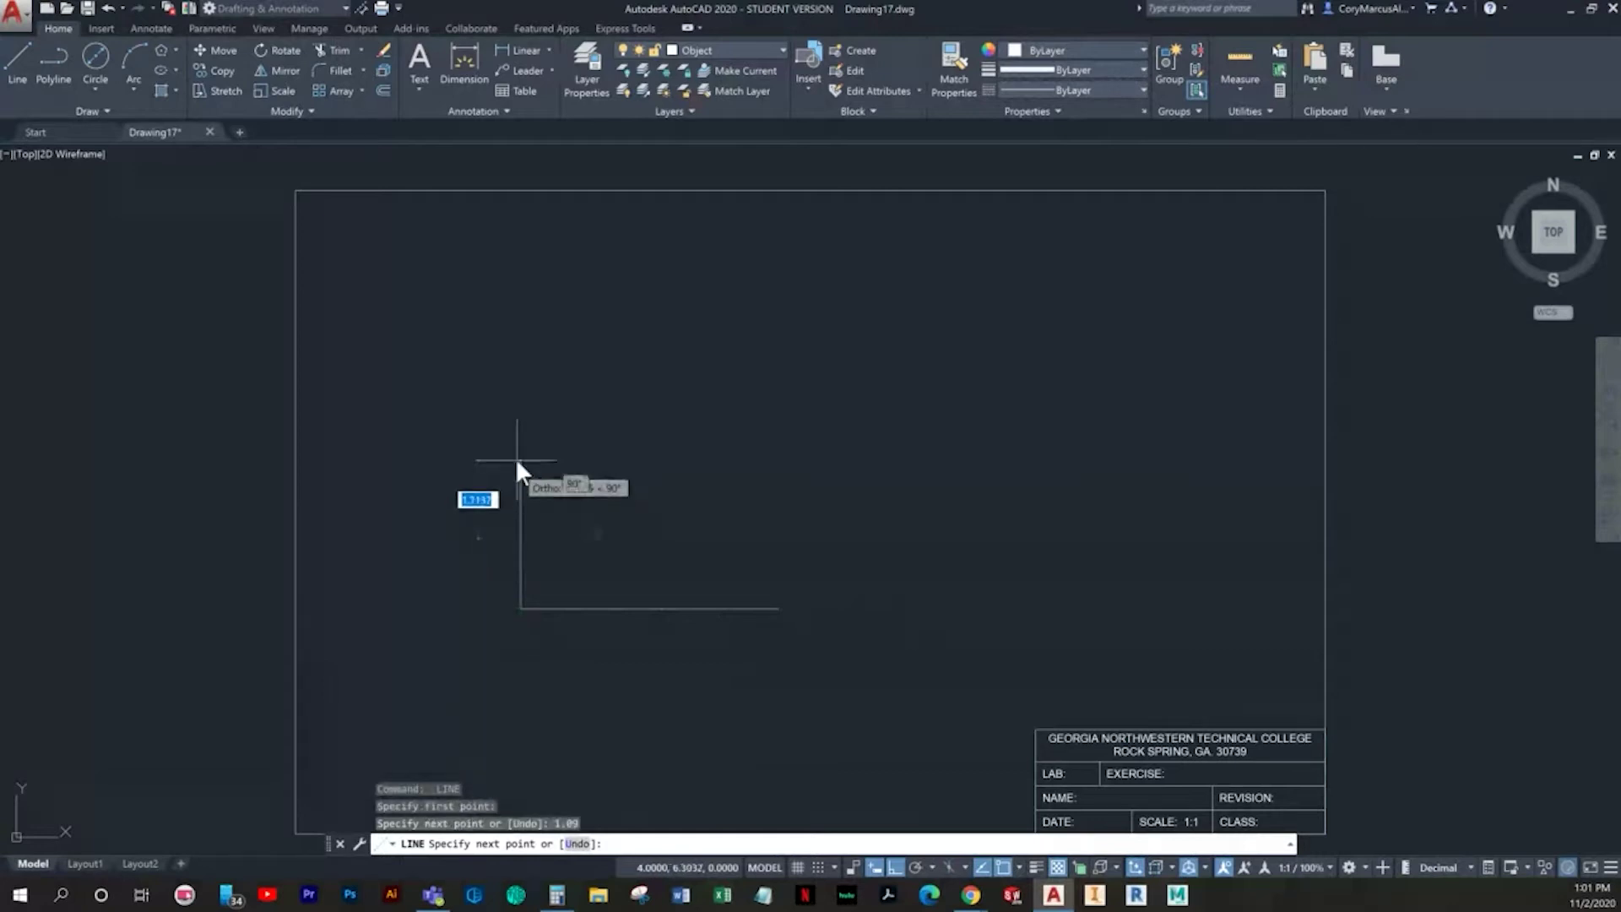
pyautogui.click(918, 538)
pyautogui.press('Return')
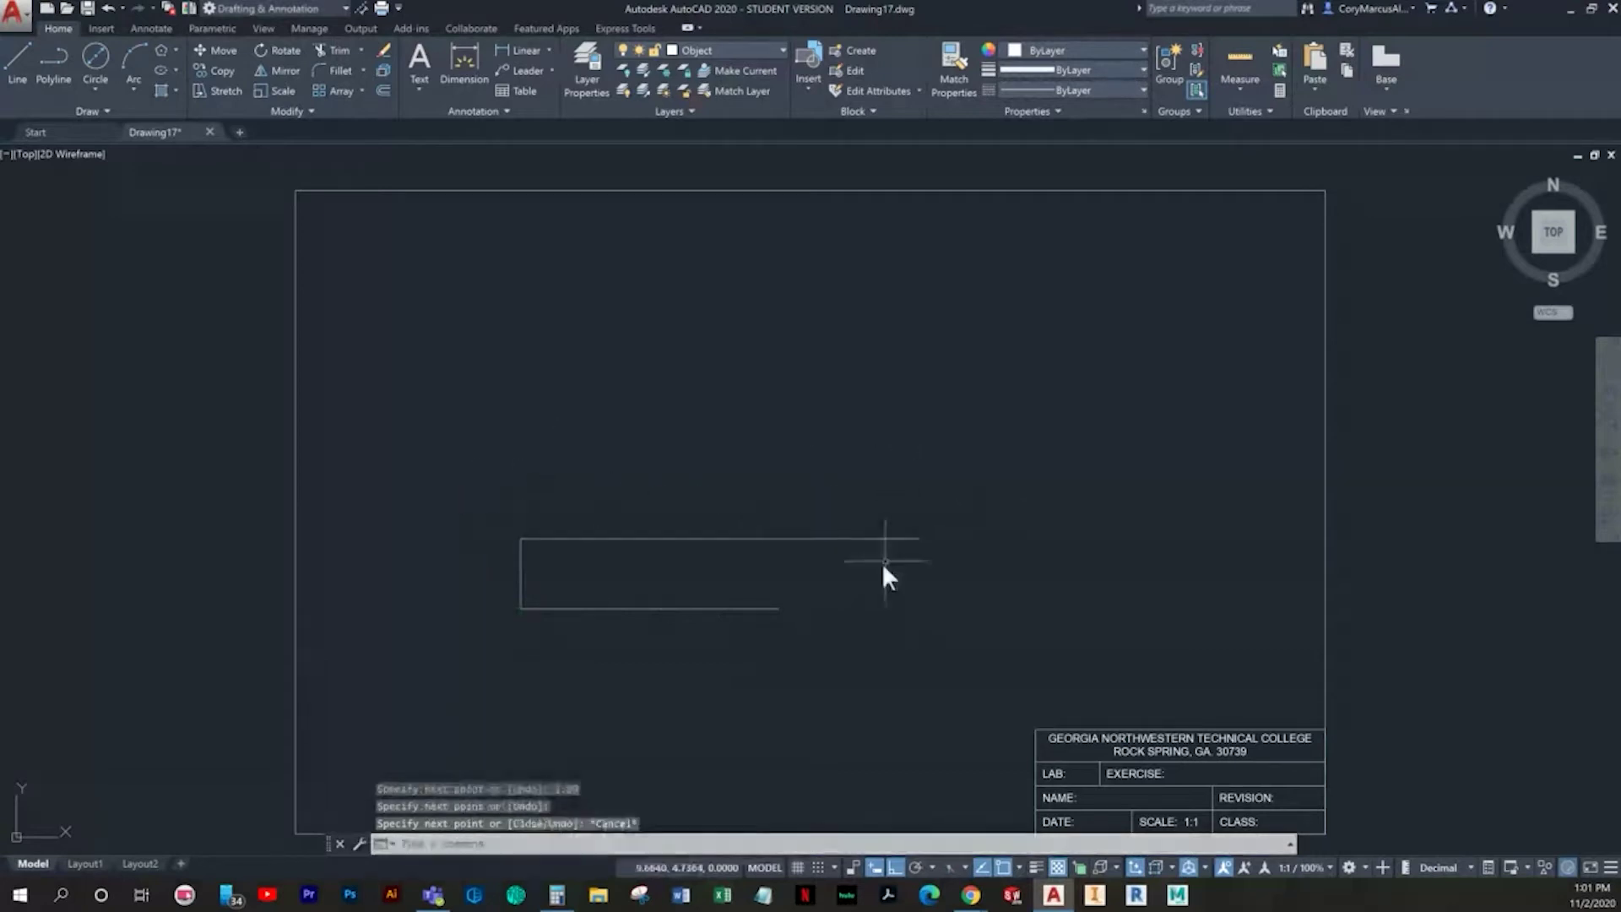
# Step: Draw a vertical line up from the base line's right end to slightly above the upper horizontal line
pyautogui.press('Return')
pyautogui.click(779, 608)
pyautogui.click(794, 510)
pyautogui.press('Return')
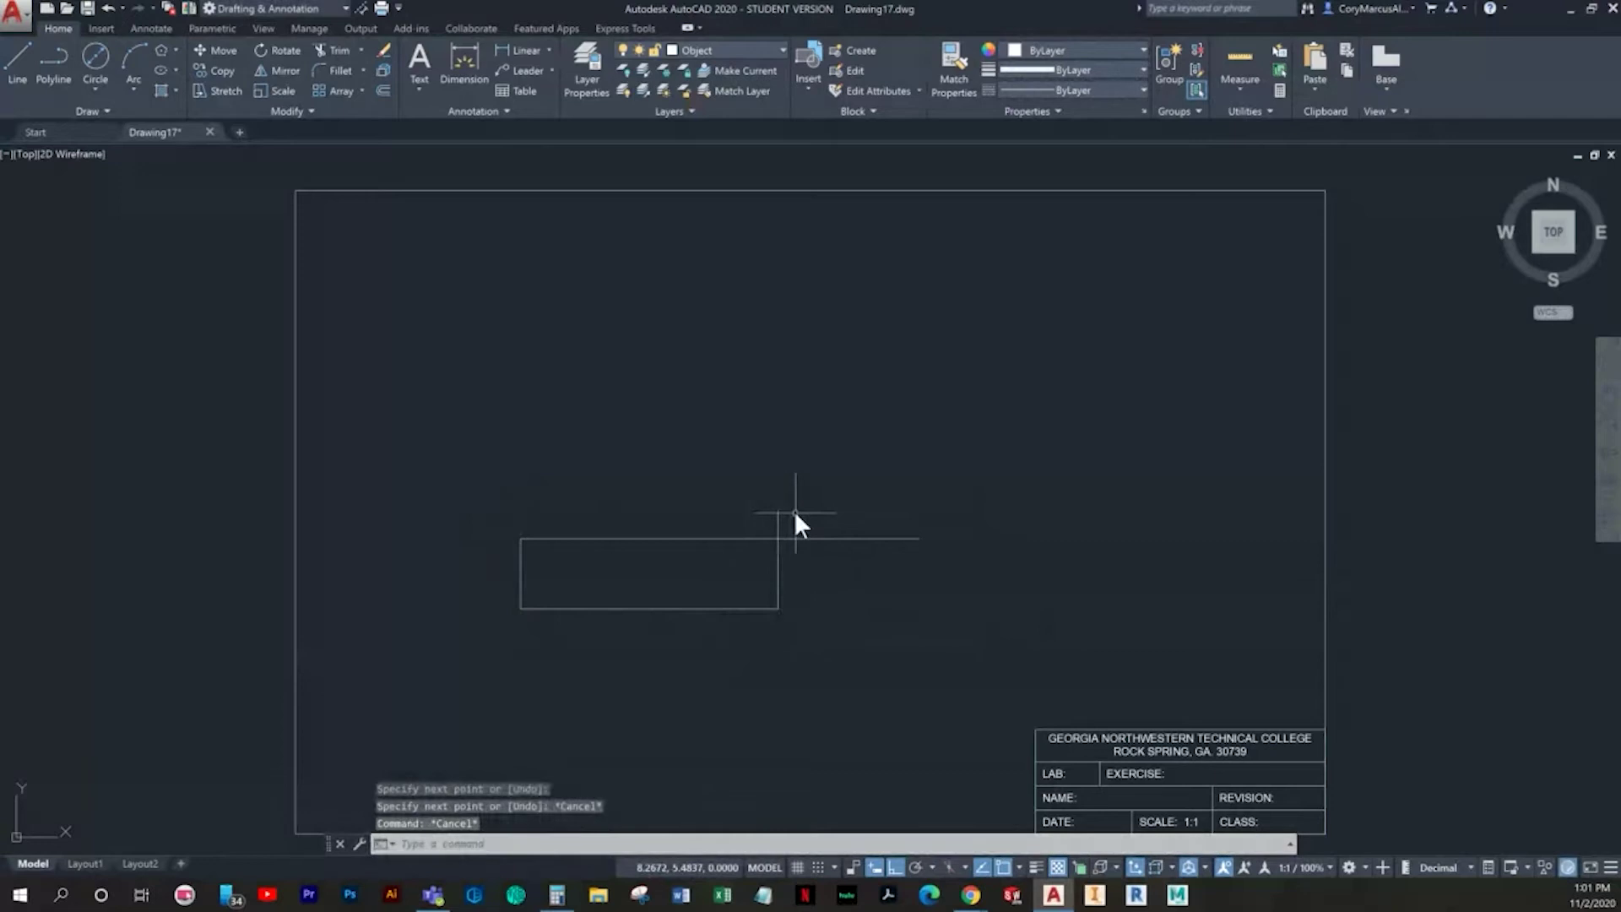
# Step: Trim the overhanging ends of the upper horizontal line and the right vertical line where they cross
pyautogui.write('tr')
pyautogui.press('Return')
pyautogui.press('Return')
pyautogui.click(798, 514)
pyautogui.click(813, 496)
pyautogui.press('Escape')
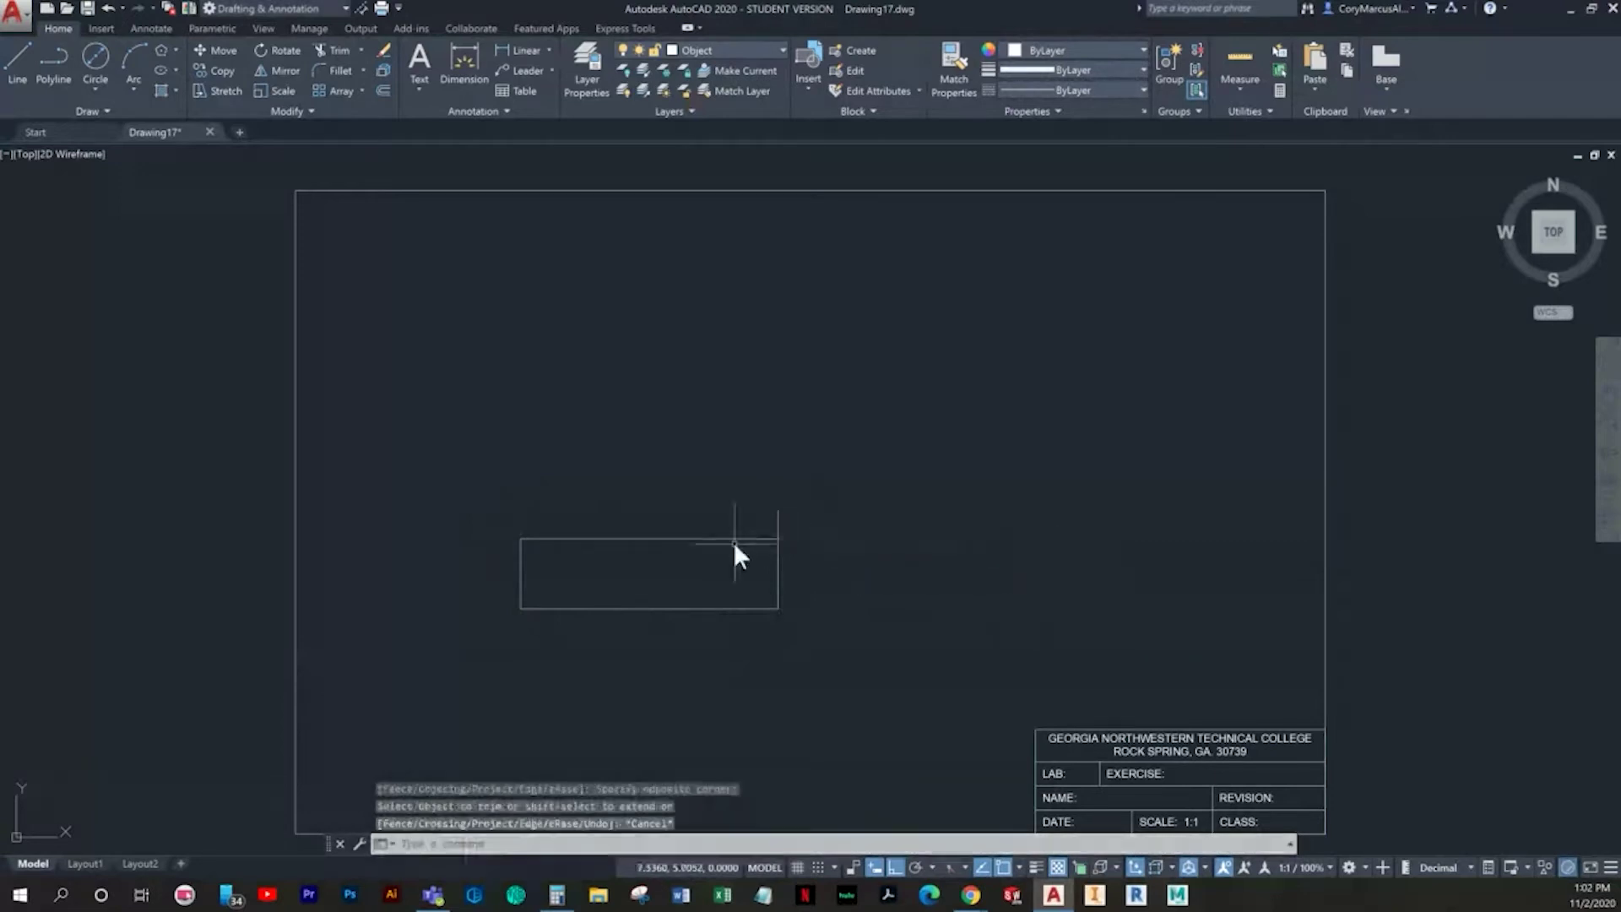
pyautogui.write('tr')
pyautogui.press('Return')
pyautogui.press('Return')
pyautogui.click(813, 519)
pyautogui.click(751, 505)
pyautogui.press('Escape')
# Step: Erase the upper horizontal line between the two verticals
pyautogui.click(684, 579)
pyautogui.click(655, 474)
pyautogui.press('Delete')
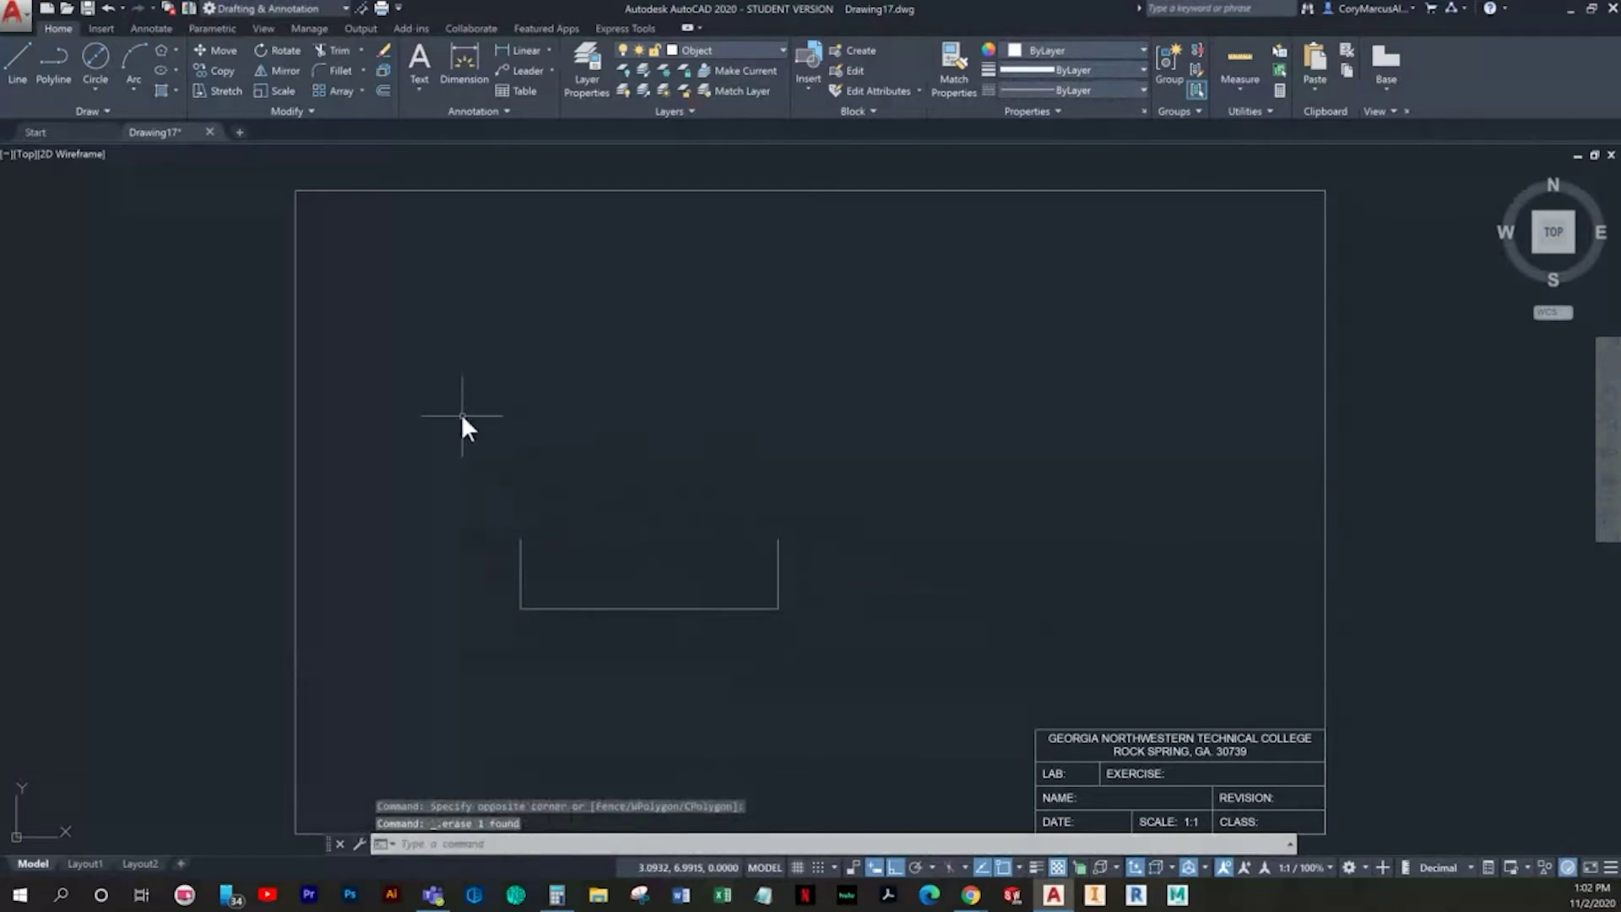
# Step: Offset the left vertical line 0.91 to the right
pyautogui.write('o')
pyautogui.press('Return')
pyautogui.write('.91')
pyautogui.press('Return')
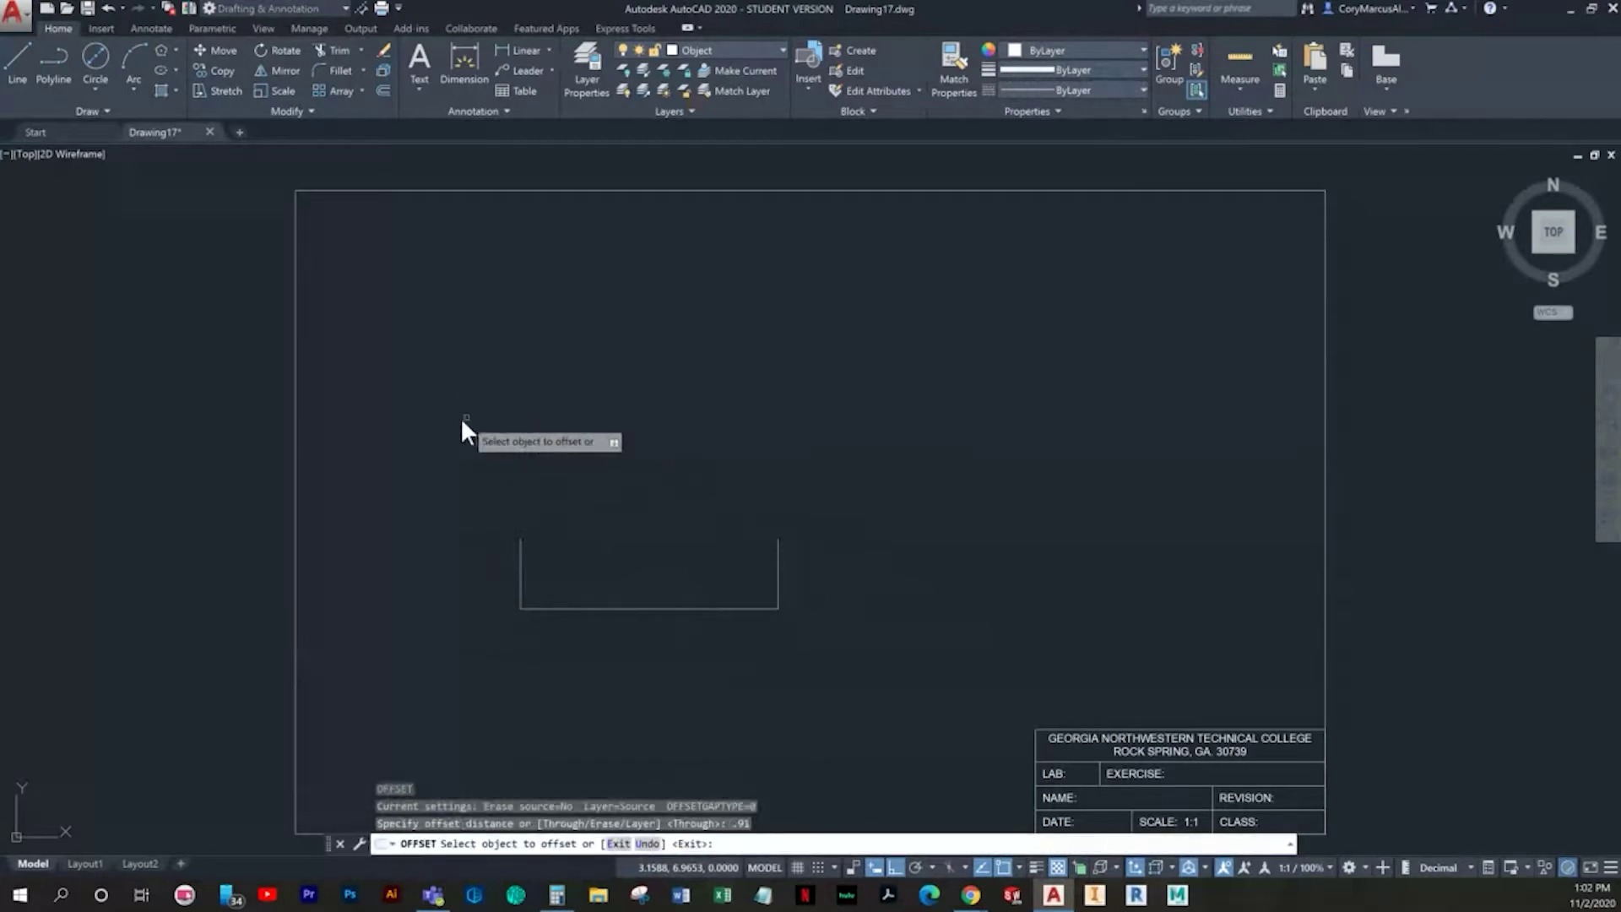
pyautogui.click(520, 555)
pyautogui.click(693, 545)
pyautogui.press('Escape')
pyautogui.press('Escape')
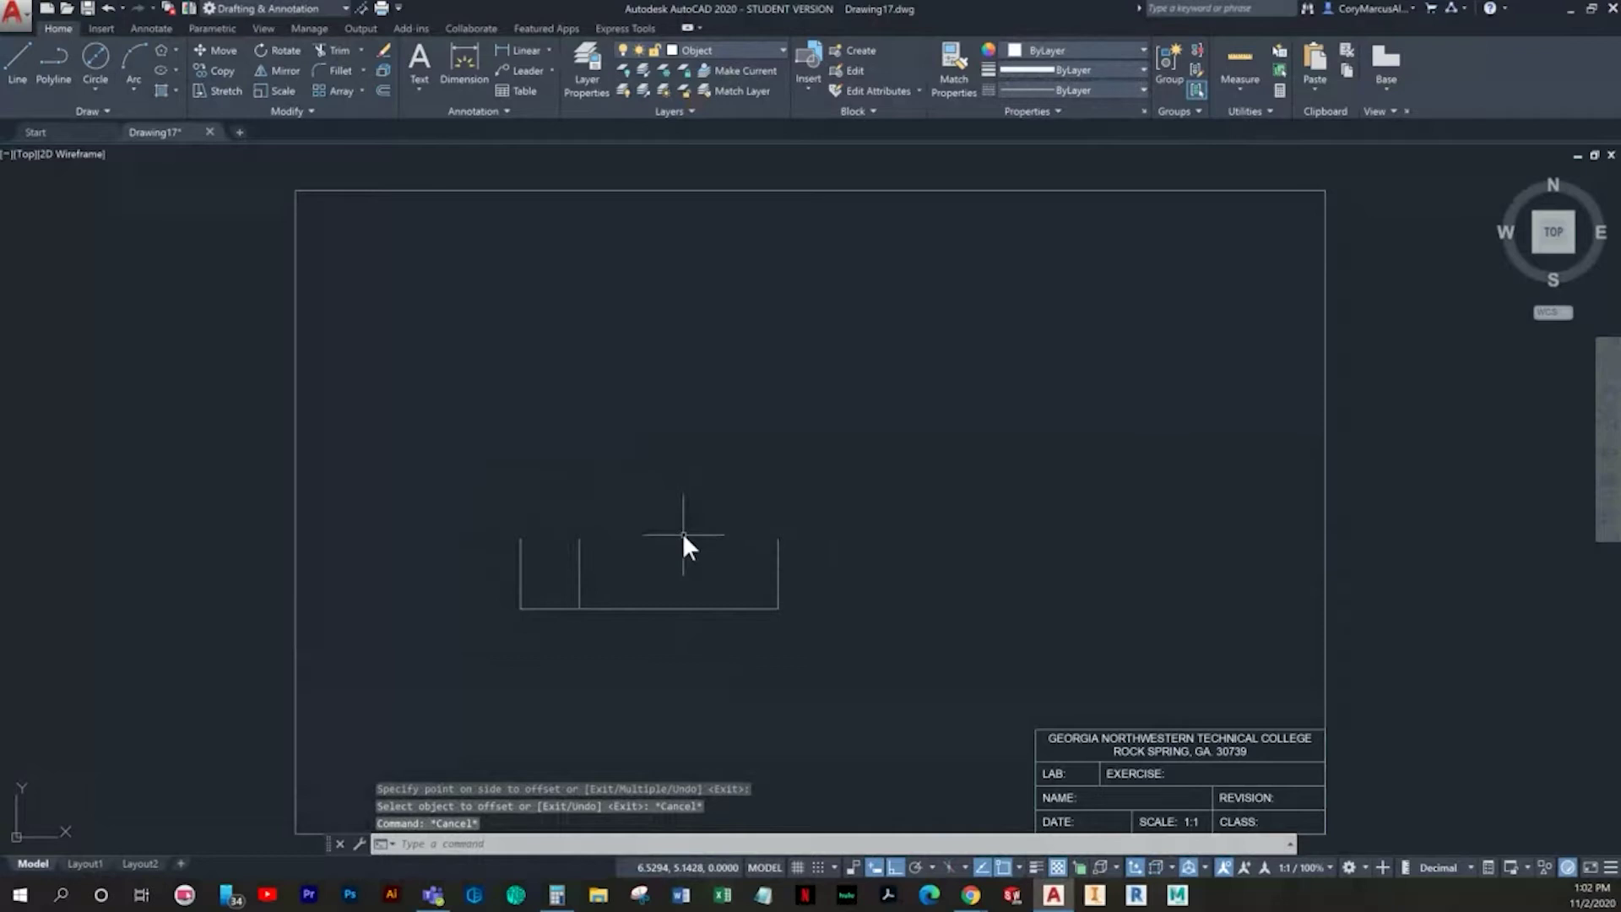
# Step: Offset the base line 1.64 upward
pyautogui.write('o')
pyautogui.press('Return')
pyautogui.write('1.04')
pyautogui.press('Return')
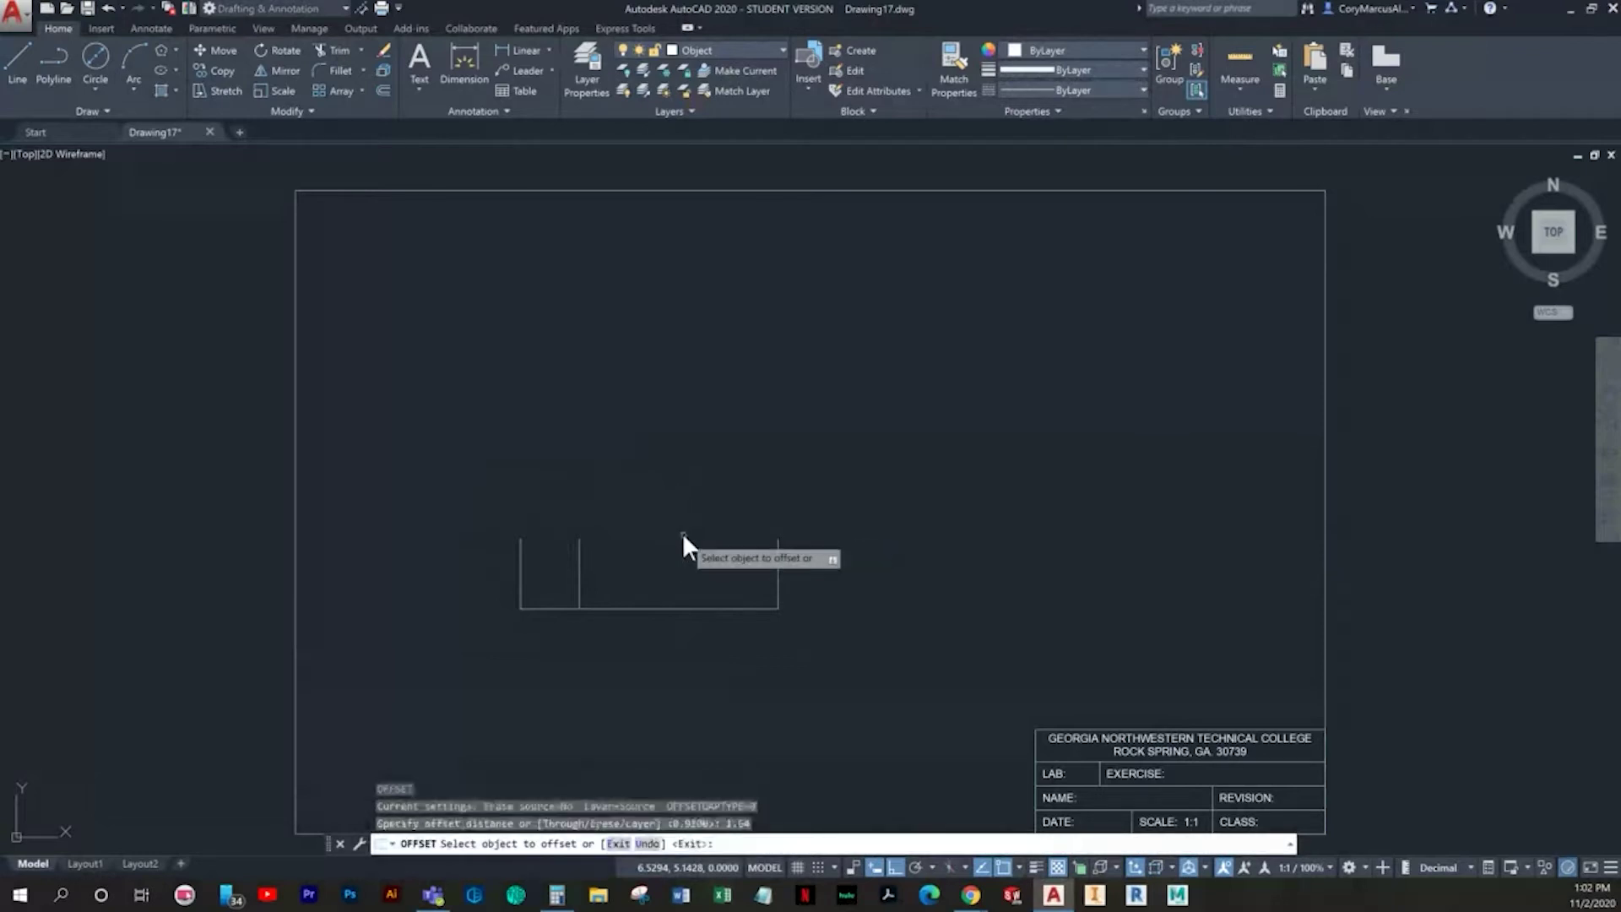
pyautogui.click(662, 607)
pyautogui.click(582, 536)
pyautogui.press('Escape')
pyautogui.press('Escape')
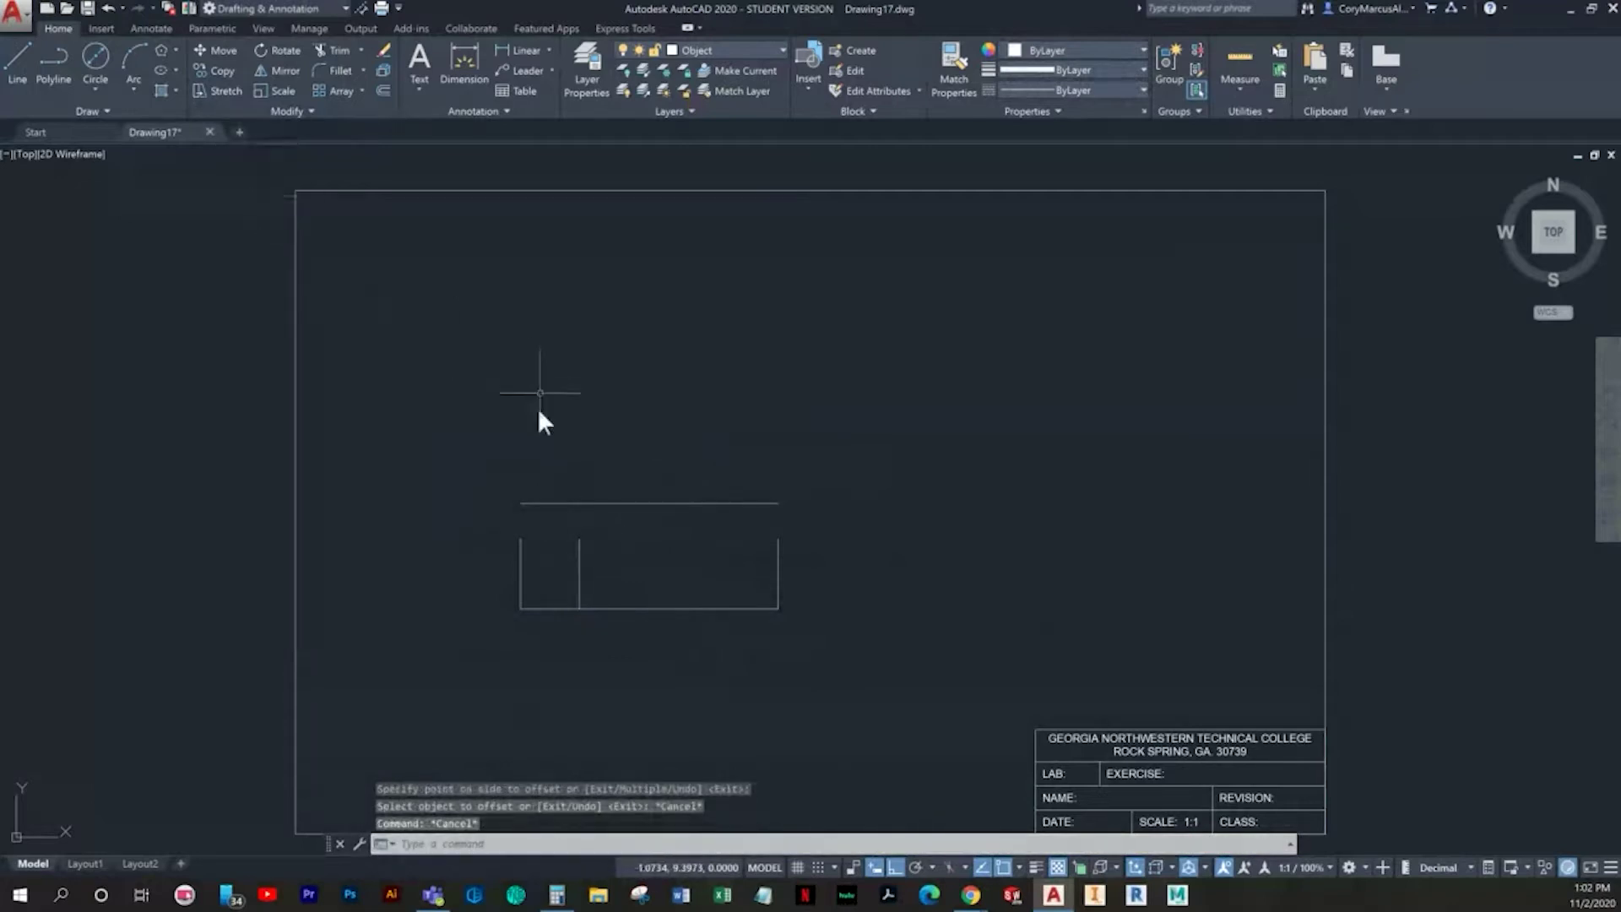
# Step: Stretch the upper end of the offset vertical line well above the upper horizontal line
pyautogui.click(579, 565)
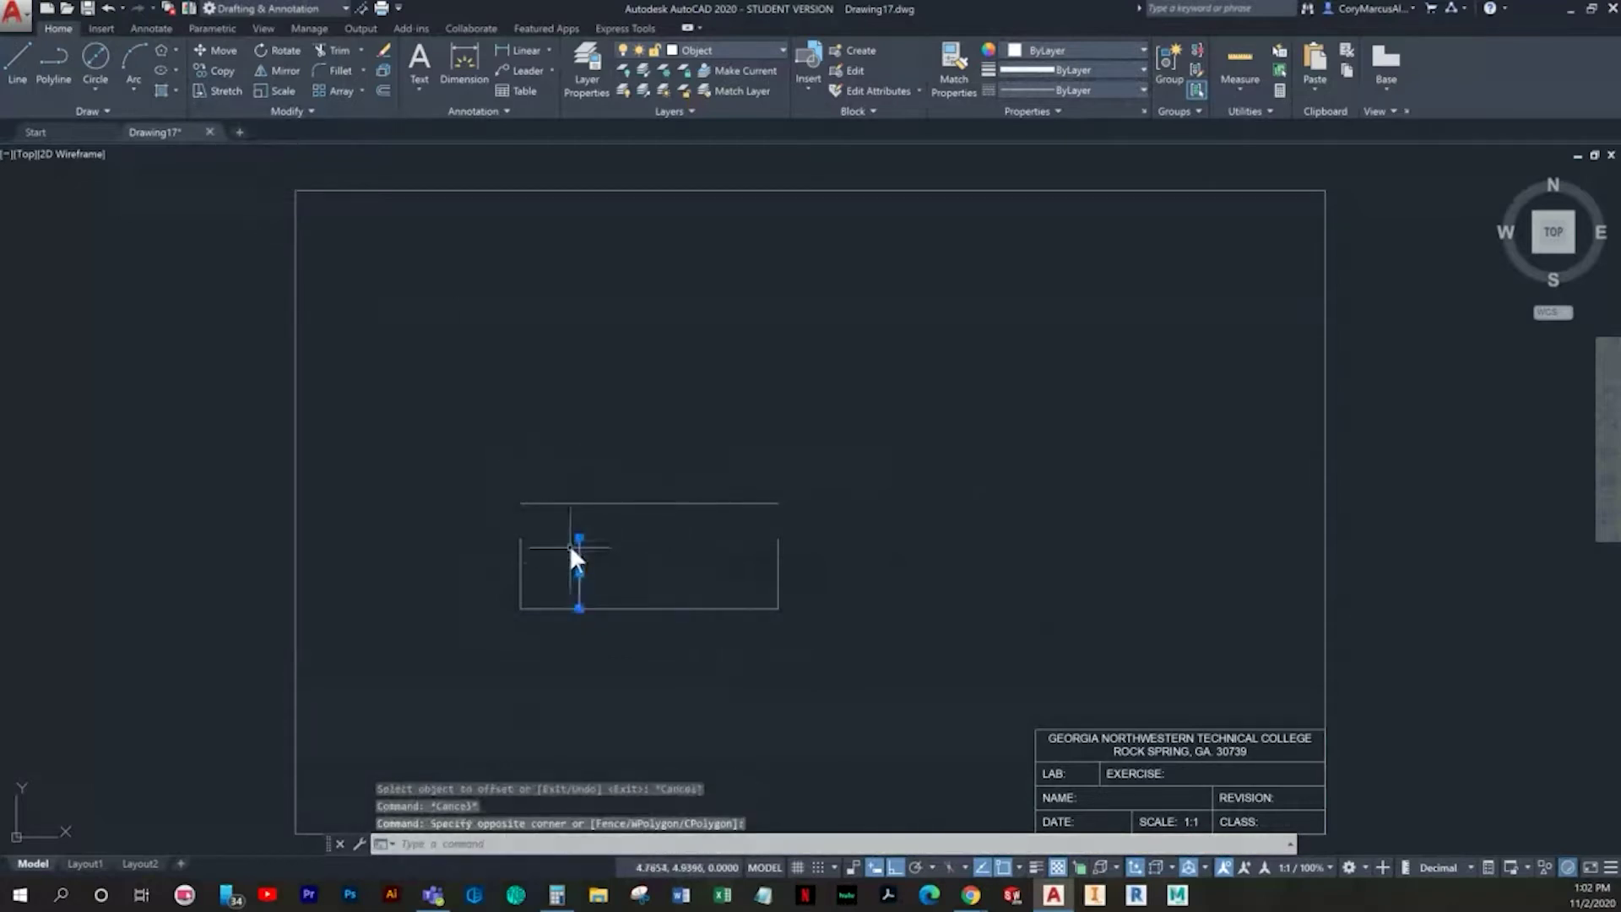
pyautogui.click(580, 539)
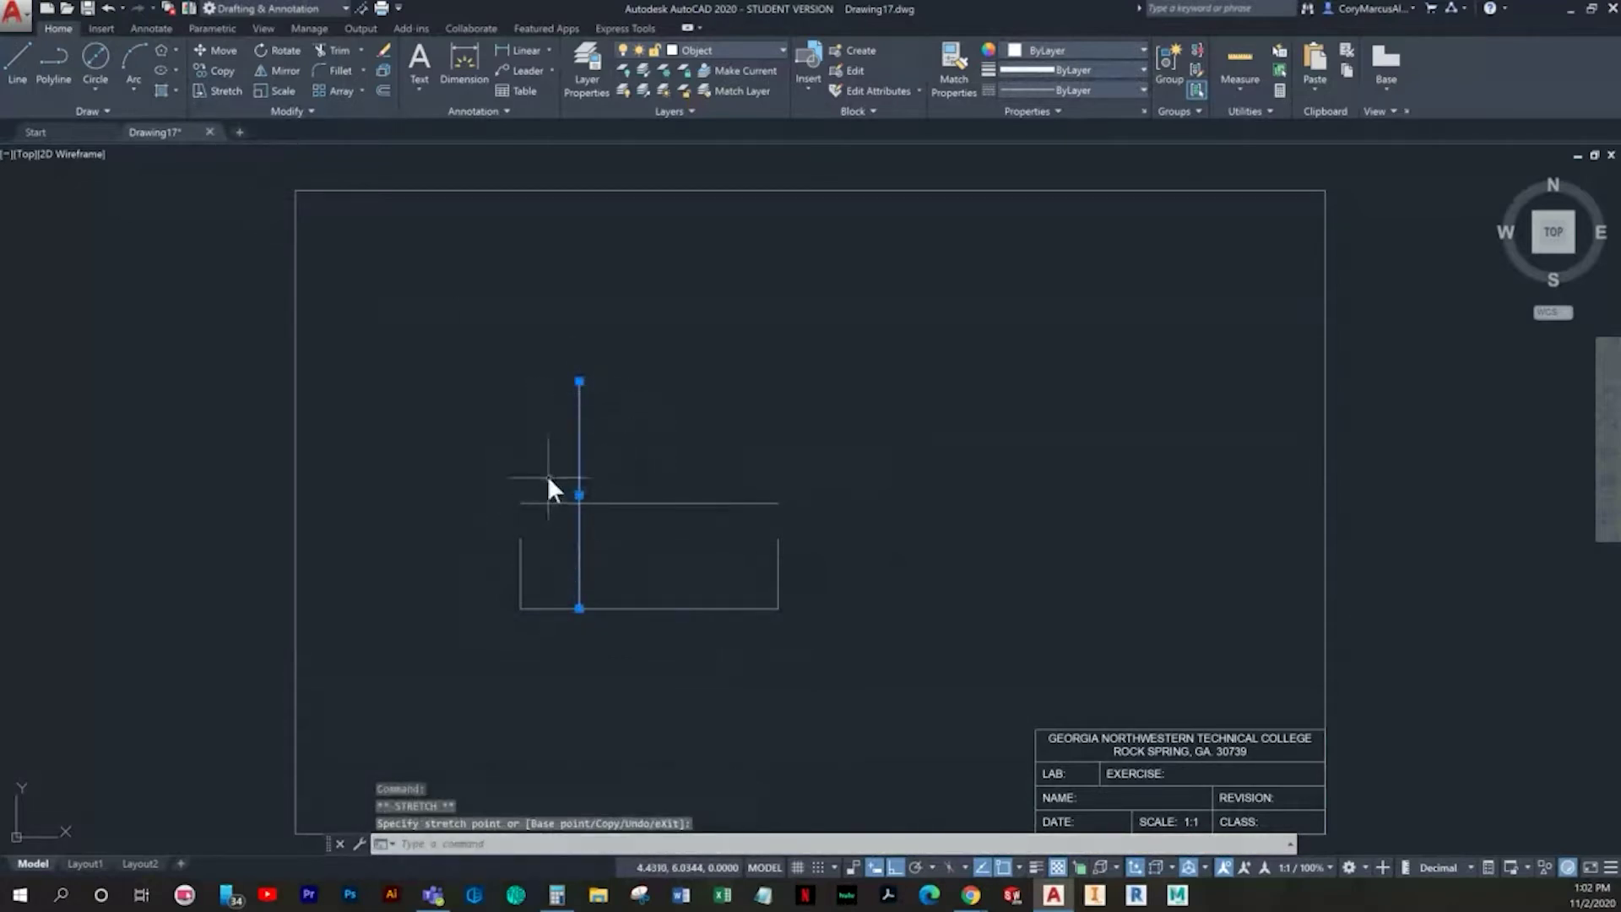
pyautogui.press('Escape')
# Step: Draw a sloped line from the intersection of the offset vertical and upper horizontal lines to the left side's upper end
pyautogui.click(18, 61)
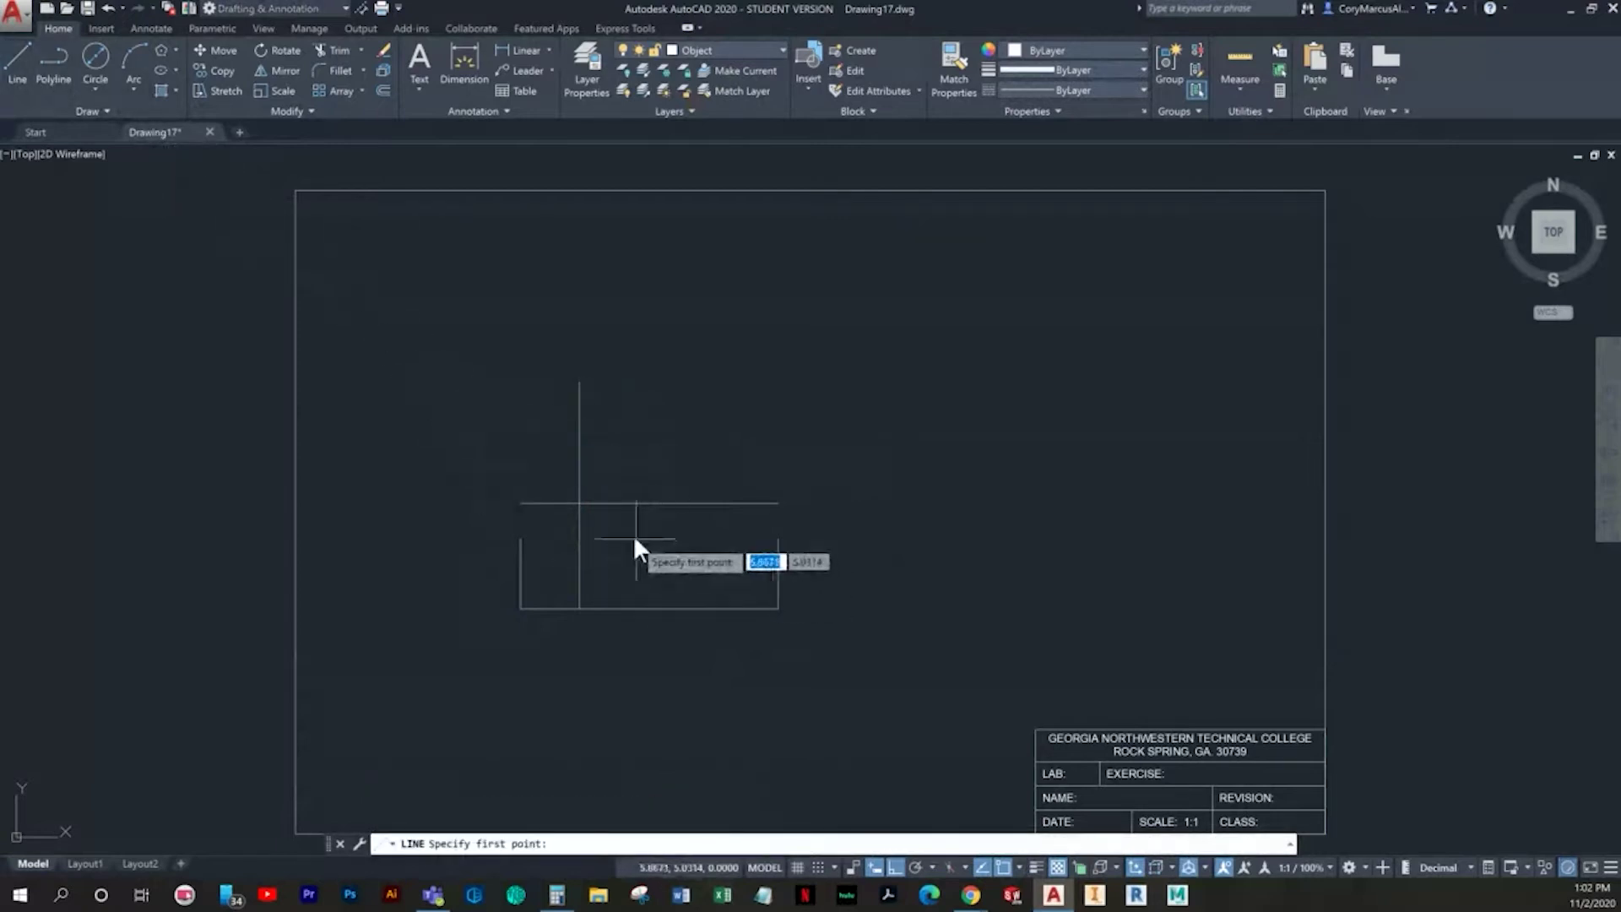
pyautogui.click(574, 504)
pyautogui.click(521, 537)
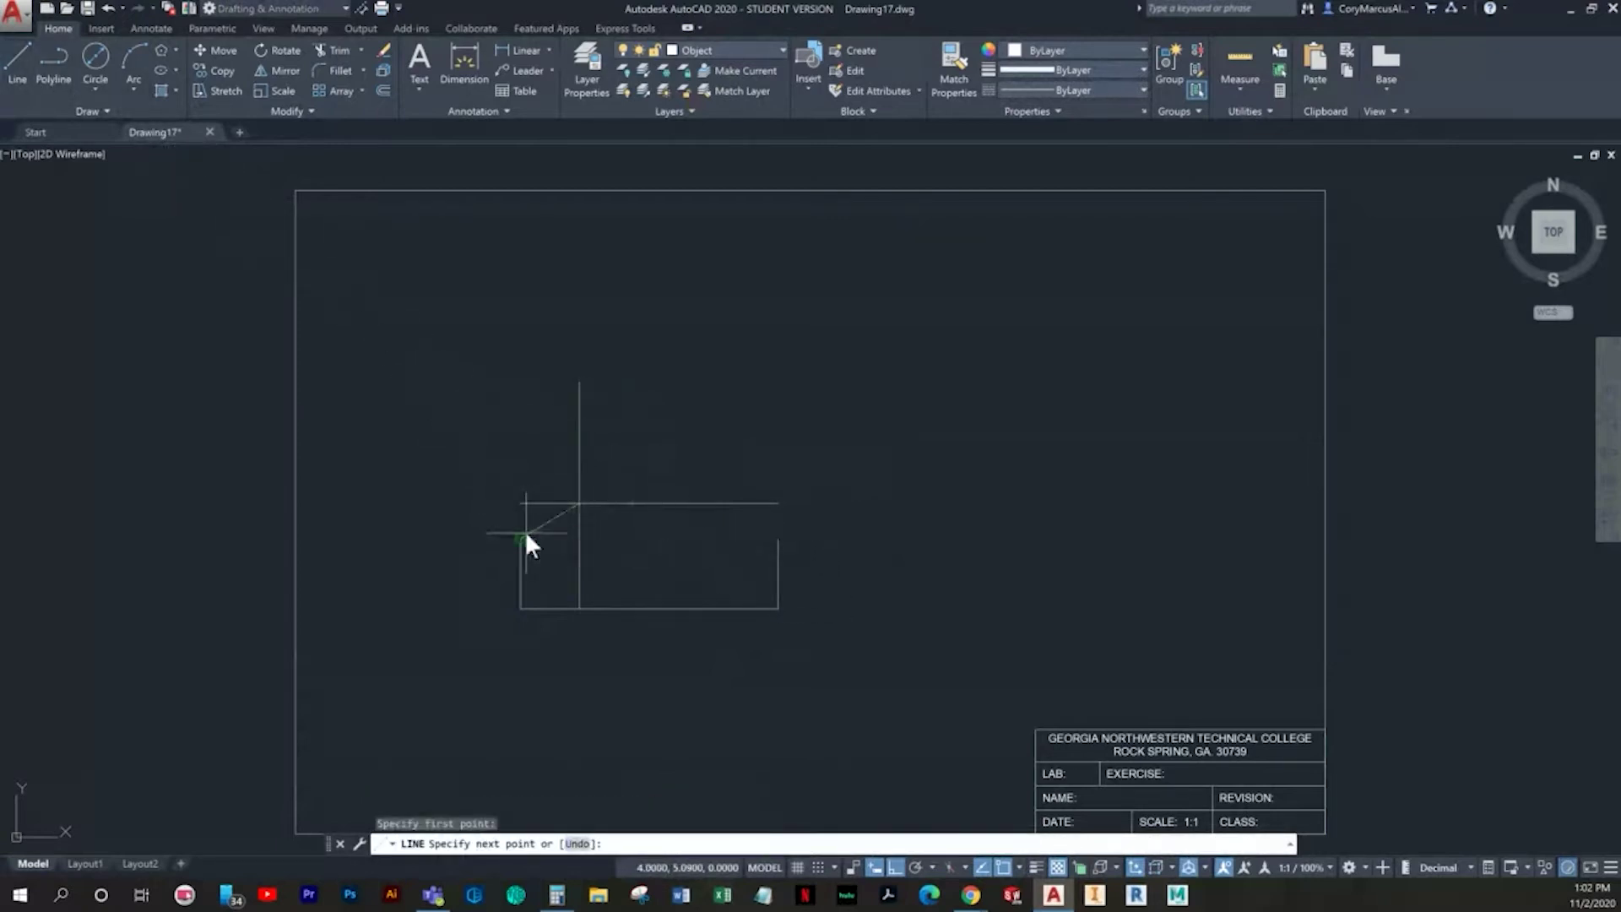
pyautogui.press('Escape')
pyautogui.press('Escape')
# Step: Offset the left vertical side 3.09 to the right
pyautogui.moveTo(770, 551); pyautogui.dragTo(758, 552, button='middle')
pyautogui.scroll(2, 766, 555)
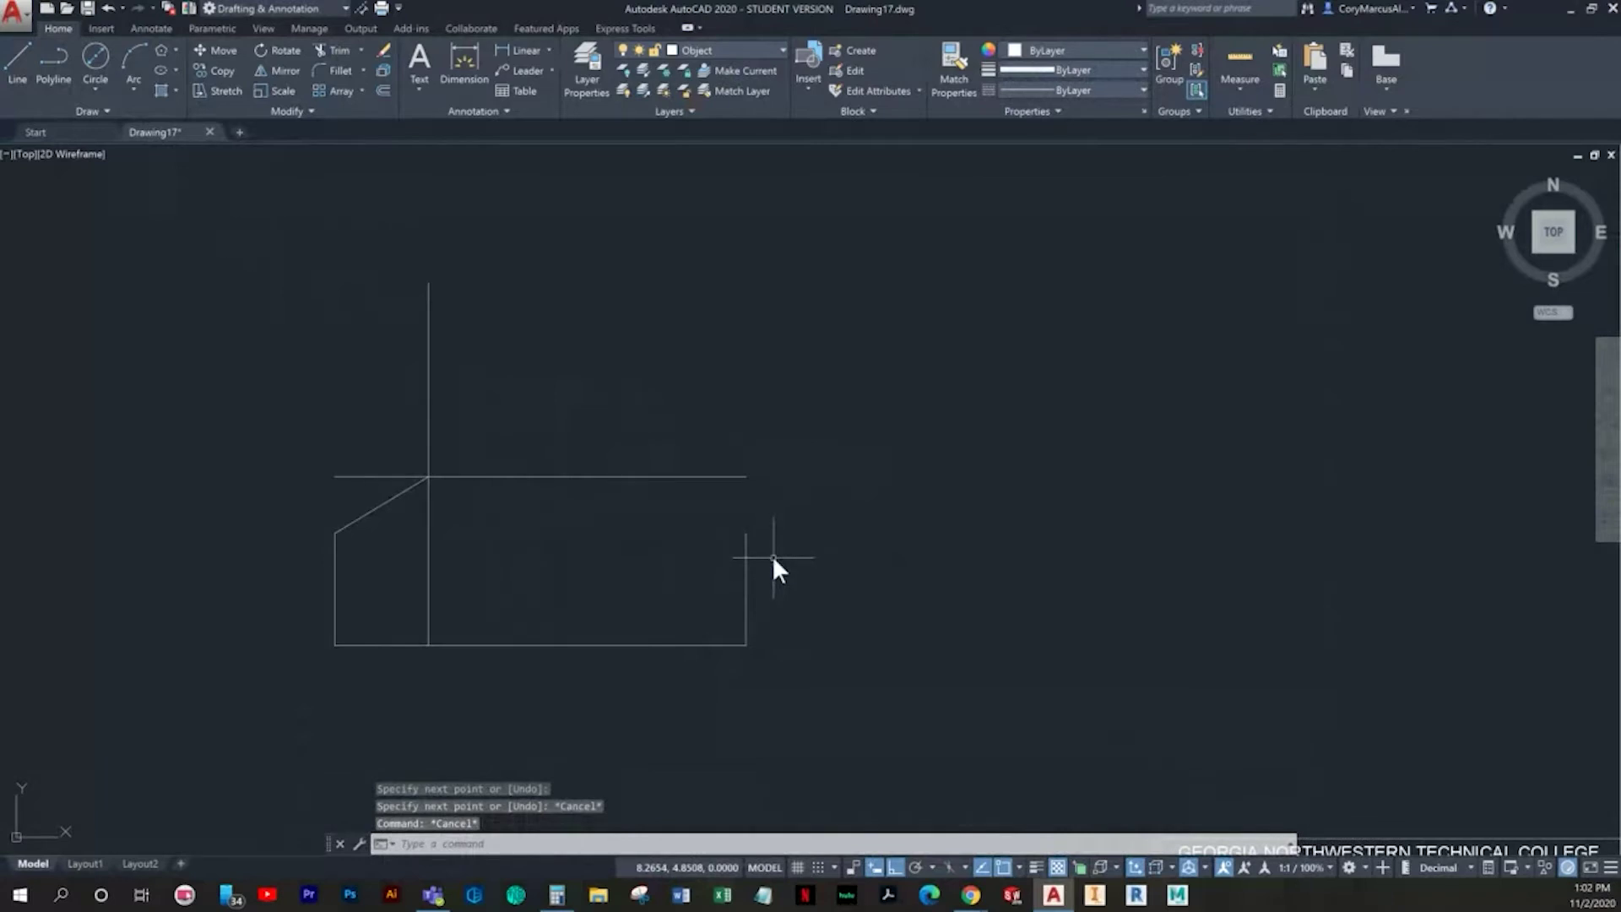
pyautogui.write('o')
pyautogui.press('Return')
pyautogui.write('3.00')
pyautogui.press('Return')
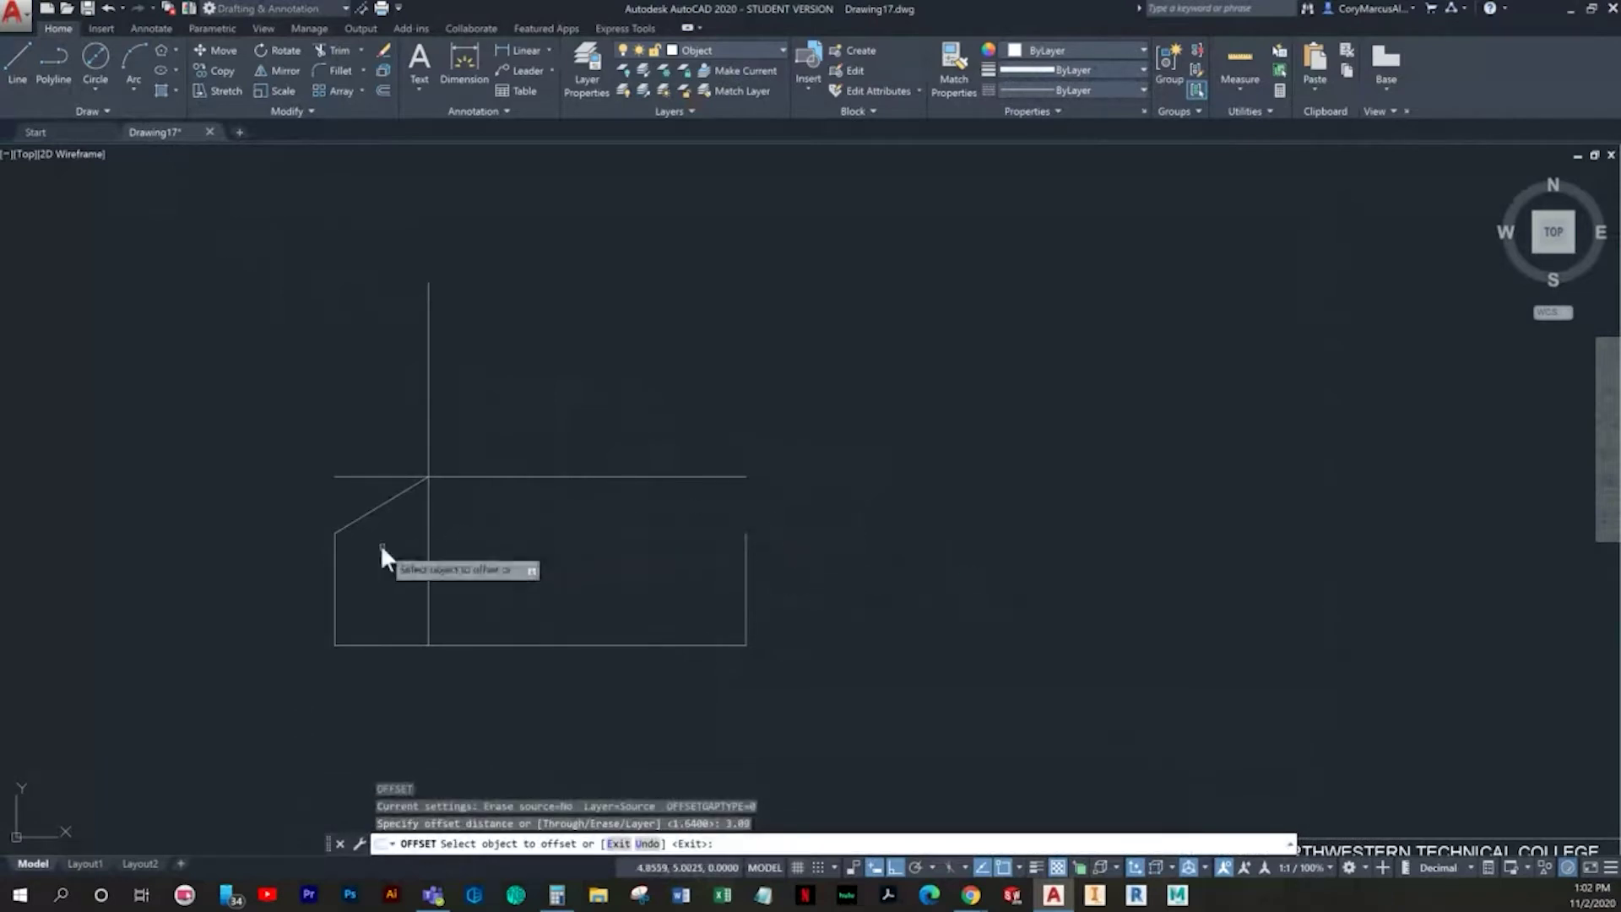
pyautogui.click(335, 545)
pyautogui.click(437, 547)
pyautogui.press('Escape')
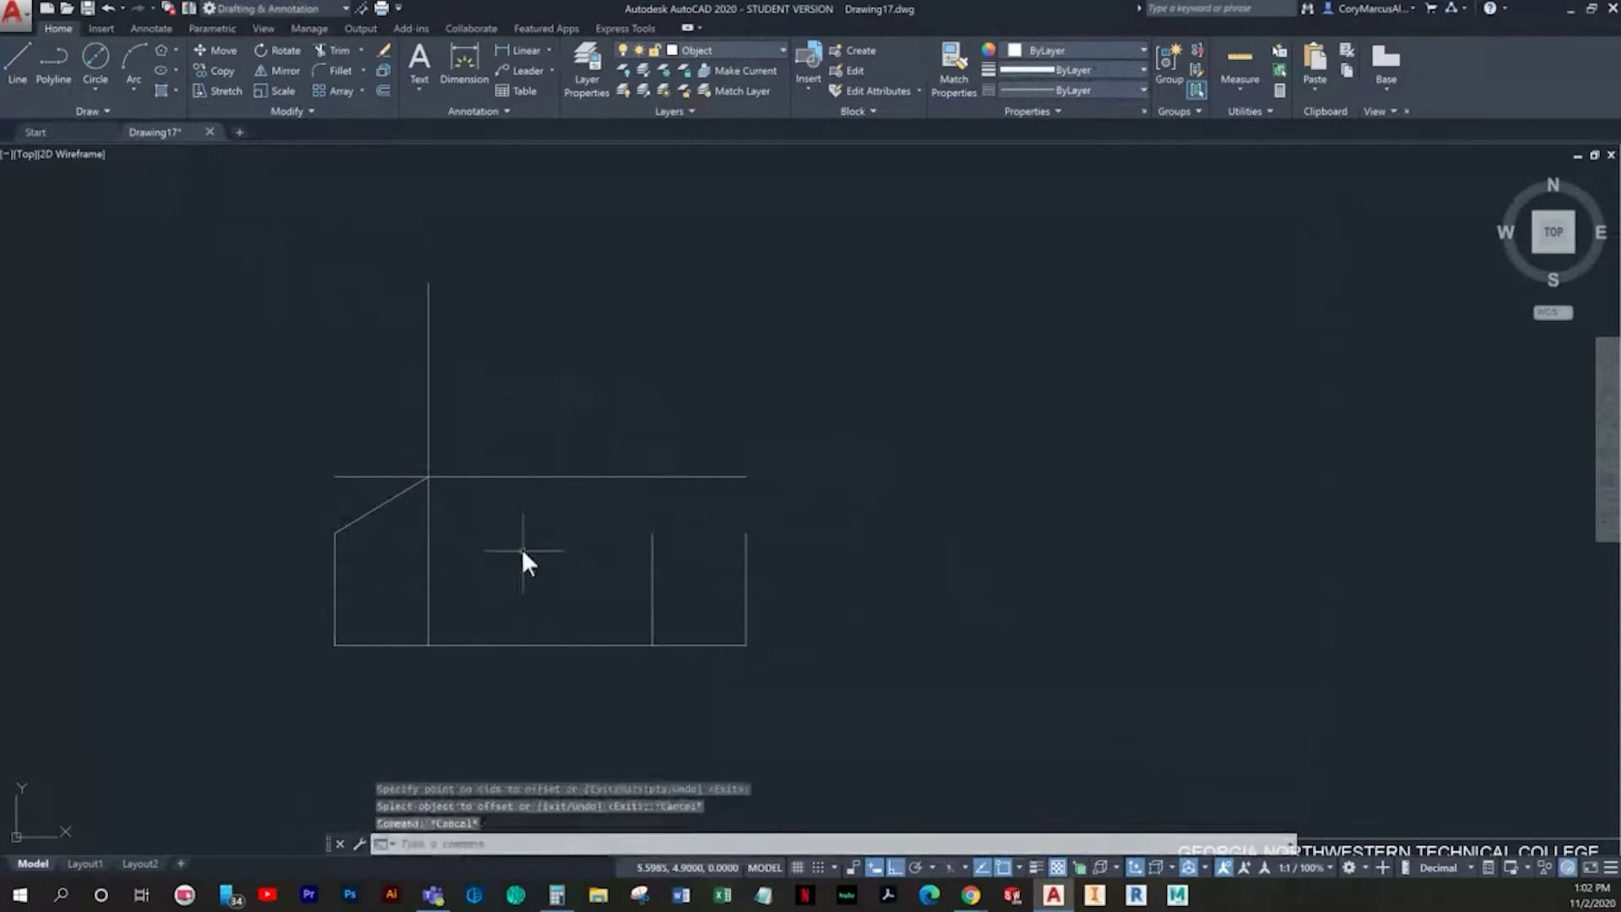
# Step: Stretch the upper end of the new right-hand construction vertical past the upper horizontal line
pyautogui.click(659, 579)
pyautogui.click(630, 554)
pyautogui.click(652, 534)
pyautogui.click(652, 412)
pyautogui.press('Escape')
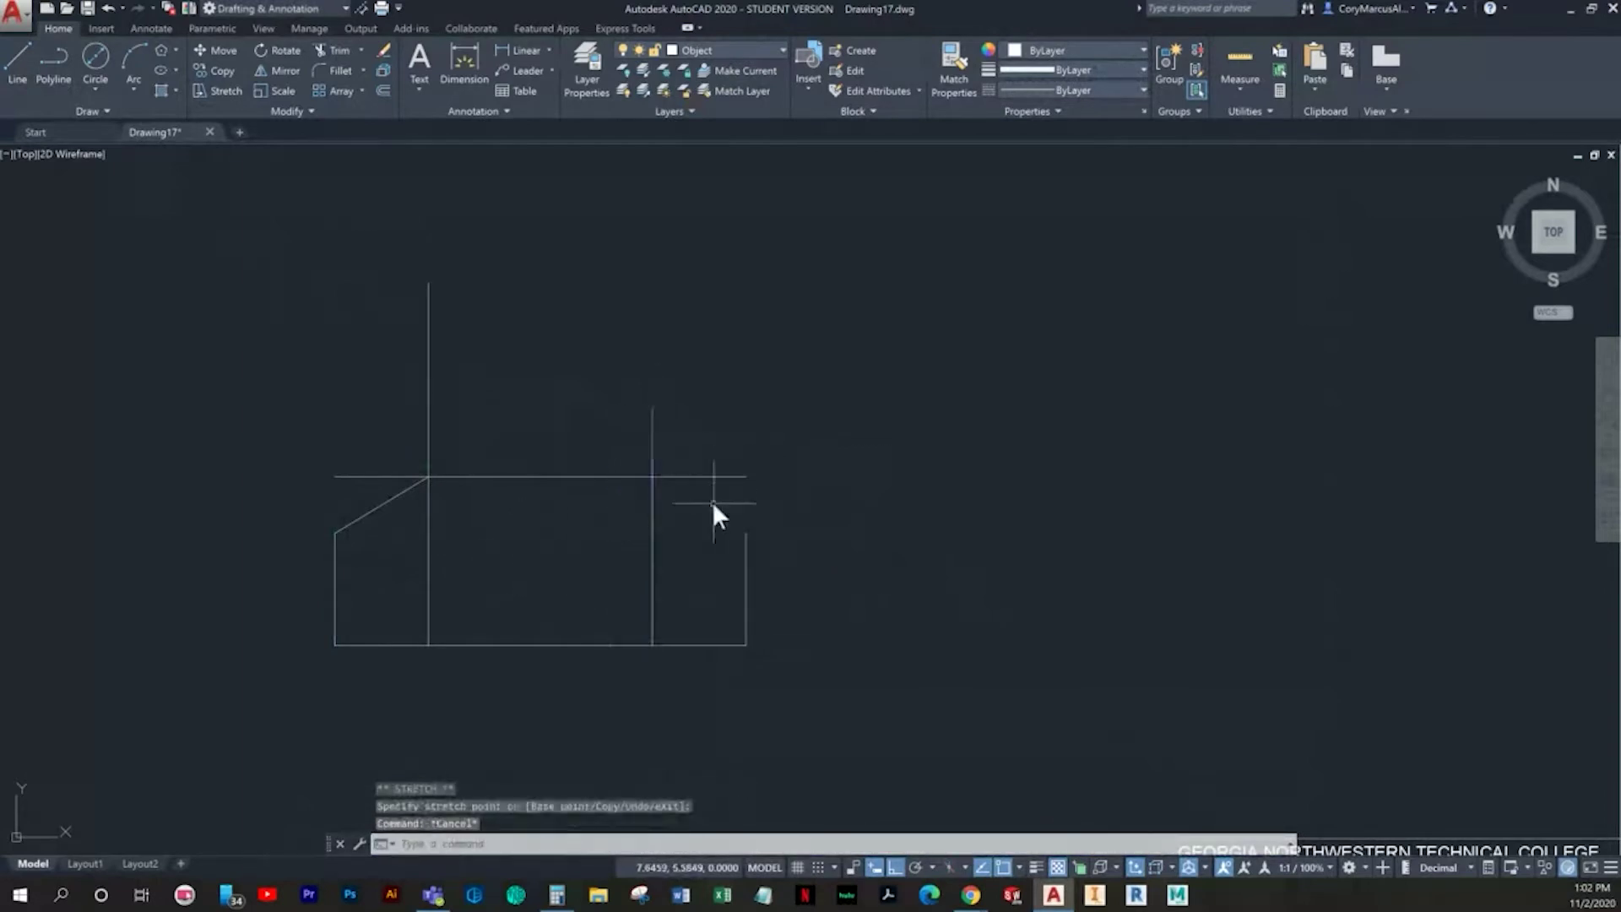
# Step: Draw a sloped line from the right construction vertical's intersection with the upper horizontal line to the right side's upper end
pyautogui.write('l')
pyautogui.press('Return')
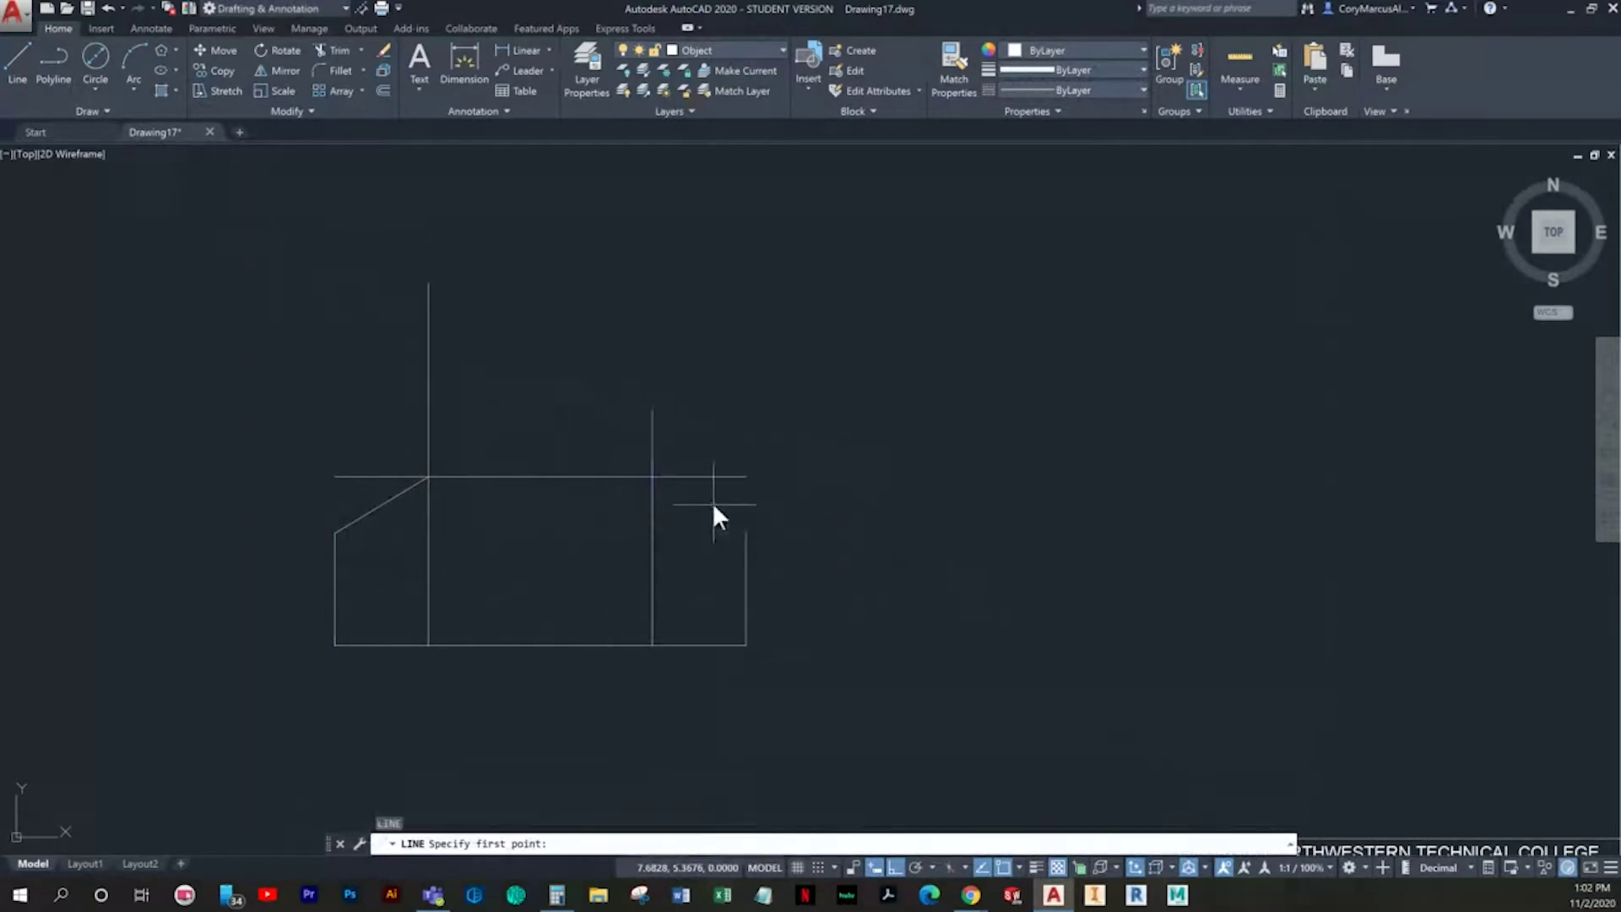
pyautogui.click(652, 478)
pyautogui.click(746, 532)
pyautogui.press('Escape')
# Step: Erase the two vertical construction lines inside the outline
pyautogui.click(711, 458)
pyautogui.click(314, 316)
pyautogui.press('Delete')
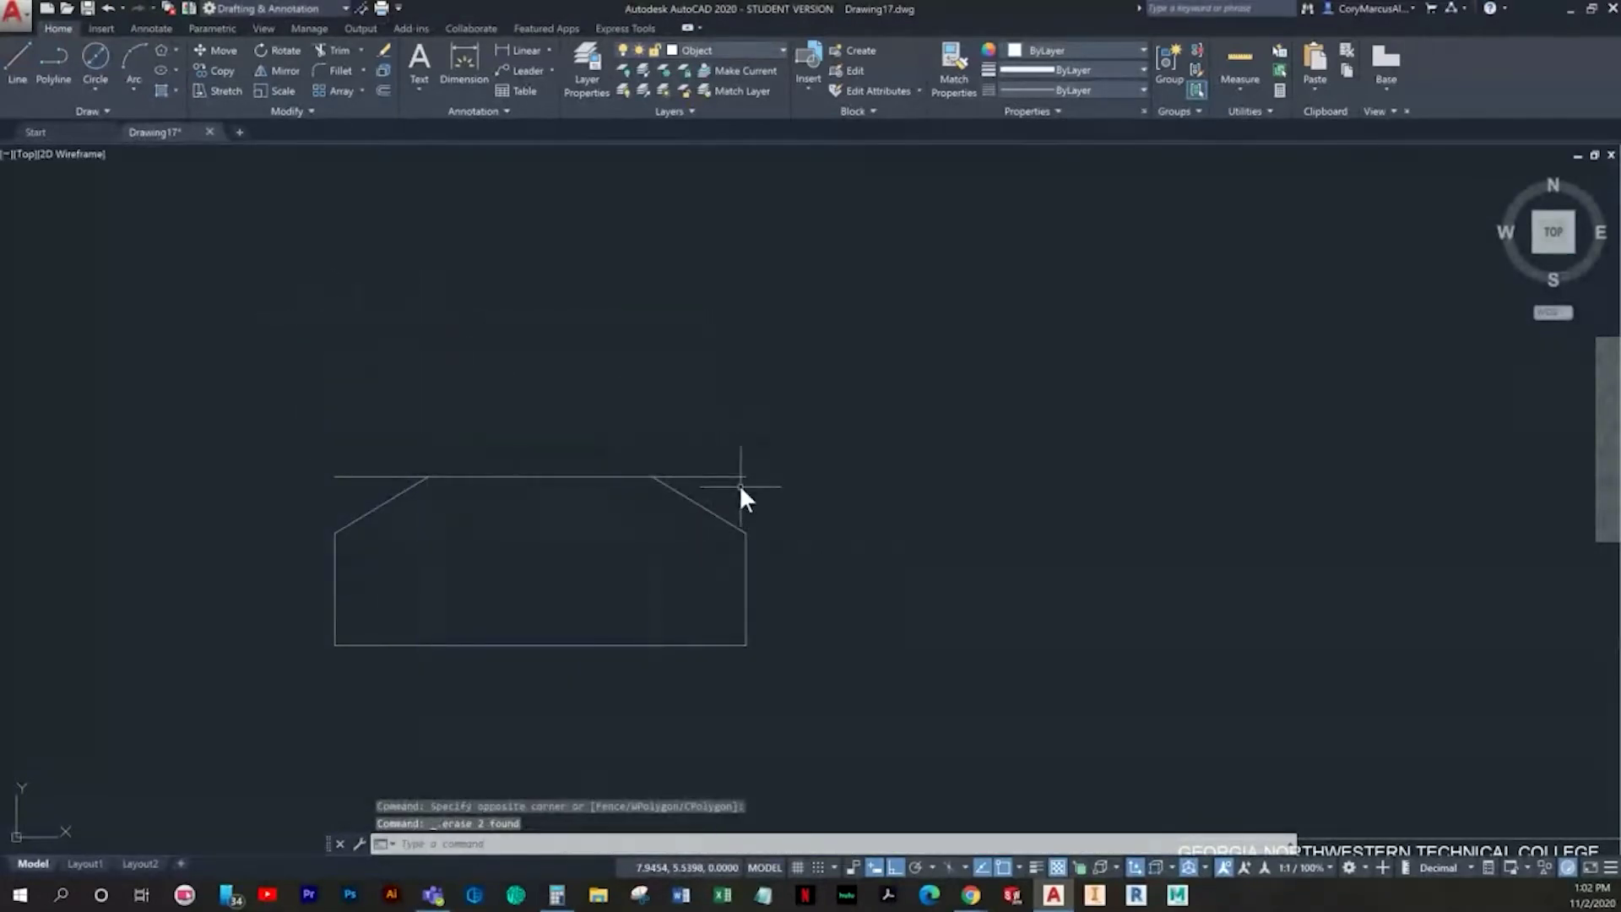
# Step: Trim both ends of the upper horizontal line back to the sloped corners
pyautogui.write('tr')
pyautogui.press('Return')
pyautogui.press('Return')
pyautogui.click(772, 495)
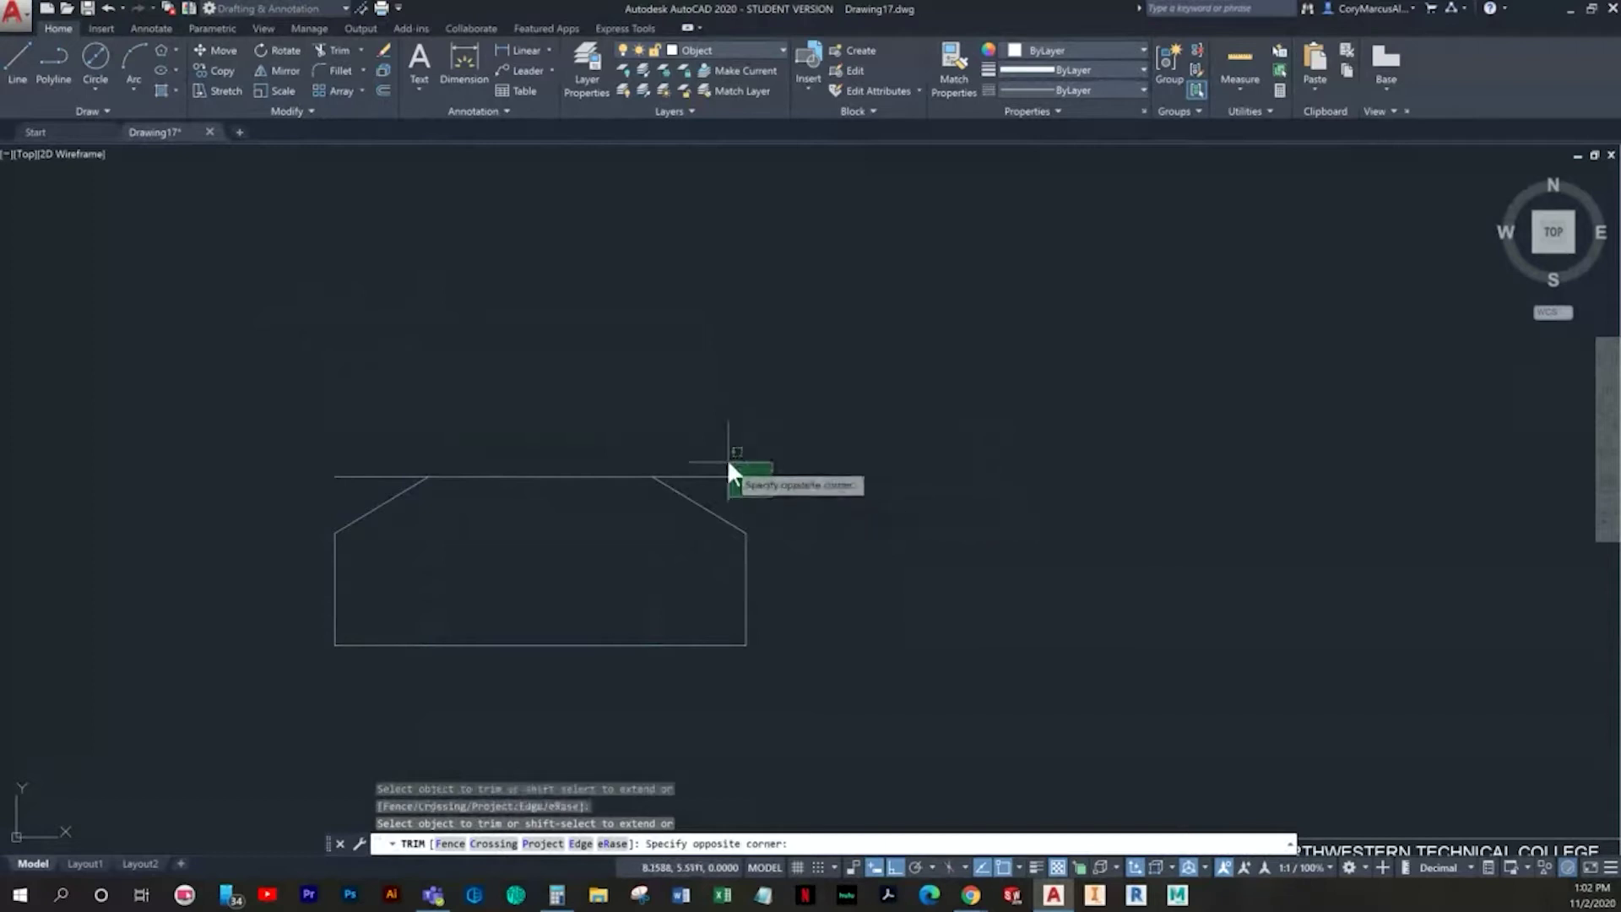
pyautogui.click(728, 458)
pyautogui.click(352, 478)
pyautogui.press('Escape')
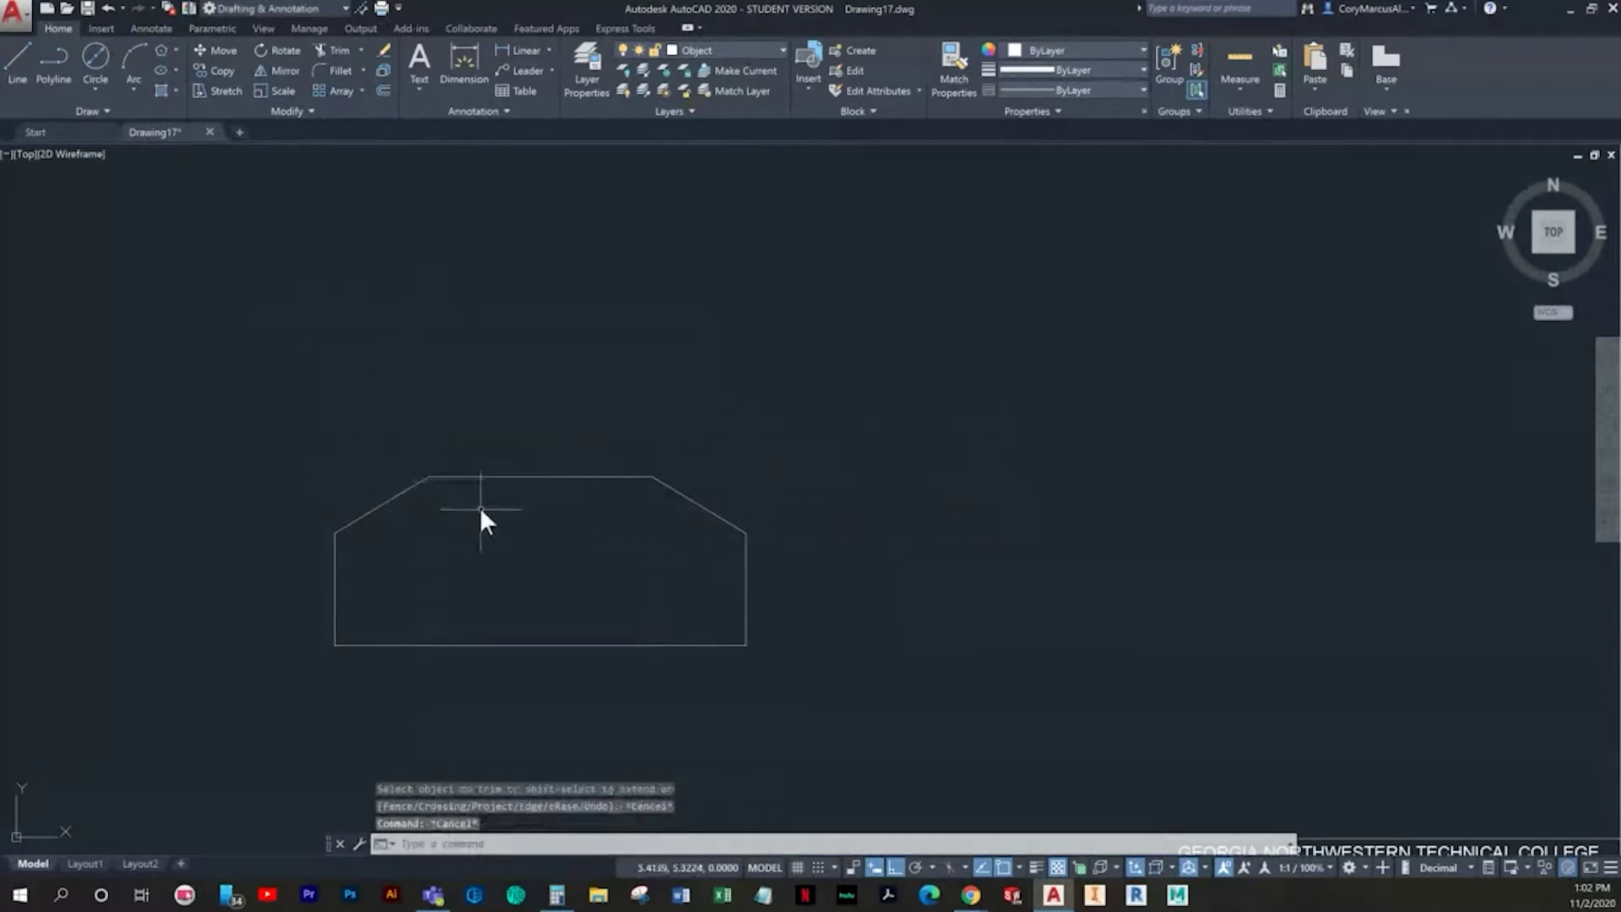
# Step: Offset the outline's left vertical side 1.64 to the right for the first notch side
pyautogui.moveTo(502, 525); pyautogui.dragTo(602, 544, button='middle')
pyautogui.write('o')
pyautogui.press('Return')
pyautogui.write('1.64')
pyautogui.press('Return')
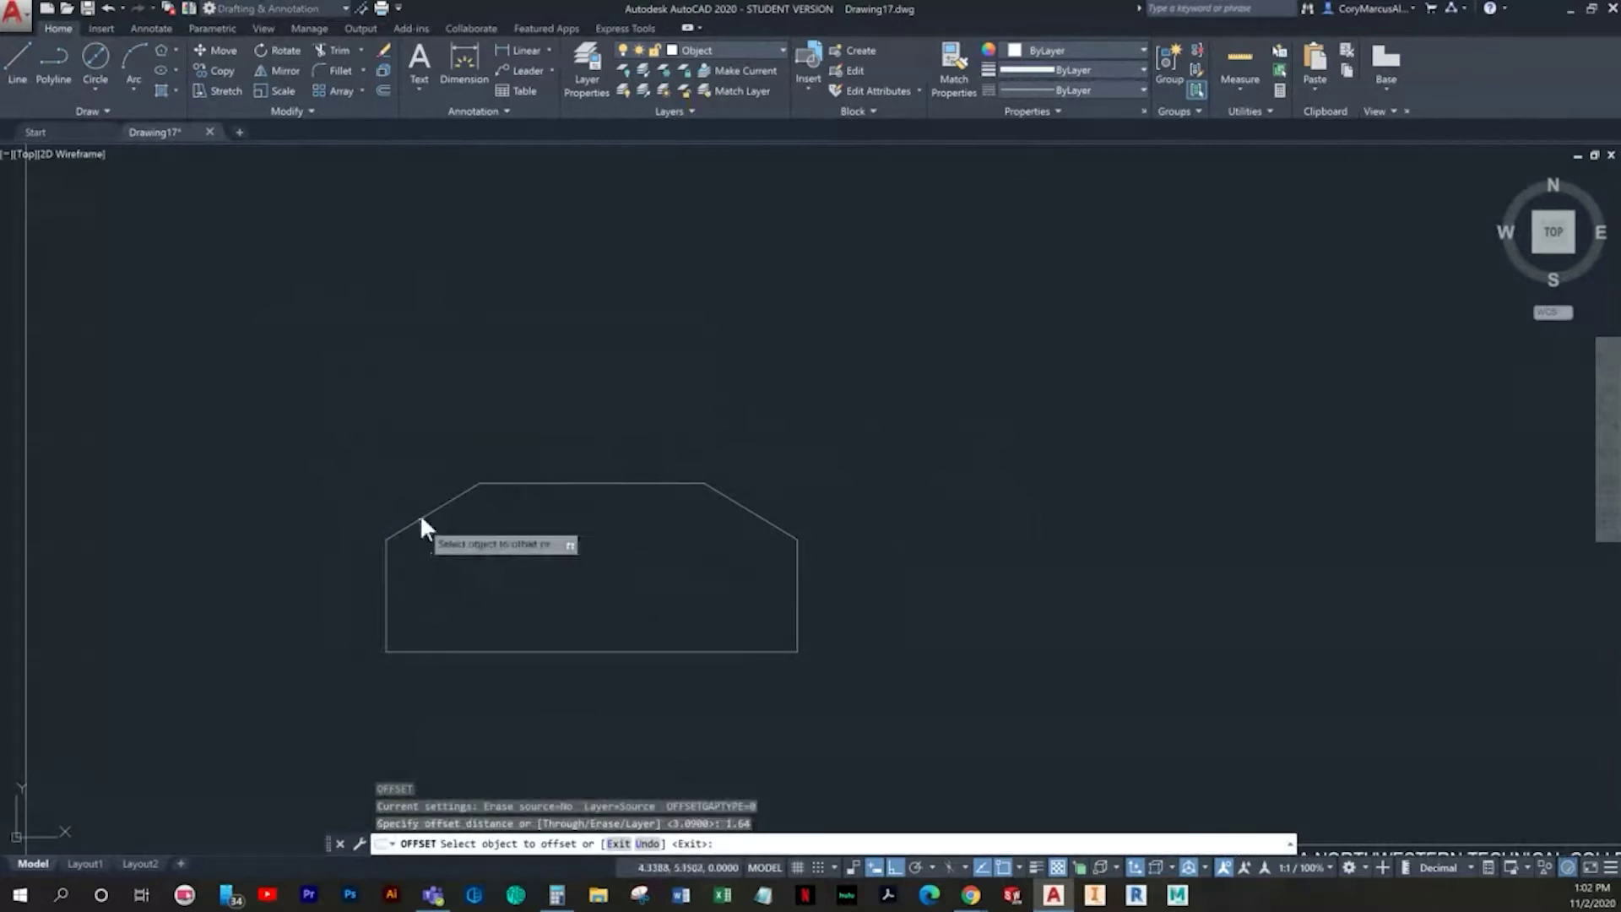
pyautogui.click(391, 572)
pyautogui.click(386, 568)
pyautogui.click(553, 568)
pyautogui.press('Escape')
pyautogui.press('Escape')
# Step: Offset the outline's left vertical side 2.36 to the right for the second notch side
pyautogui.write('o')
pyautogui.press('Return')
pyautogui.write('2.36')
pyautogui.press('Return')
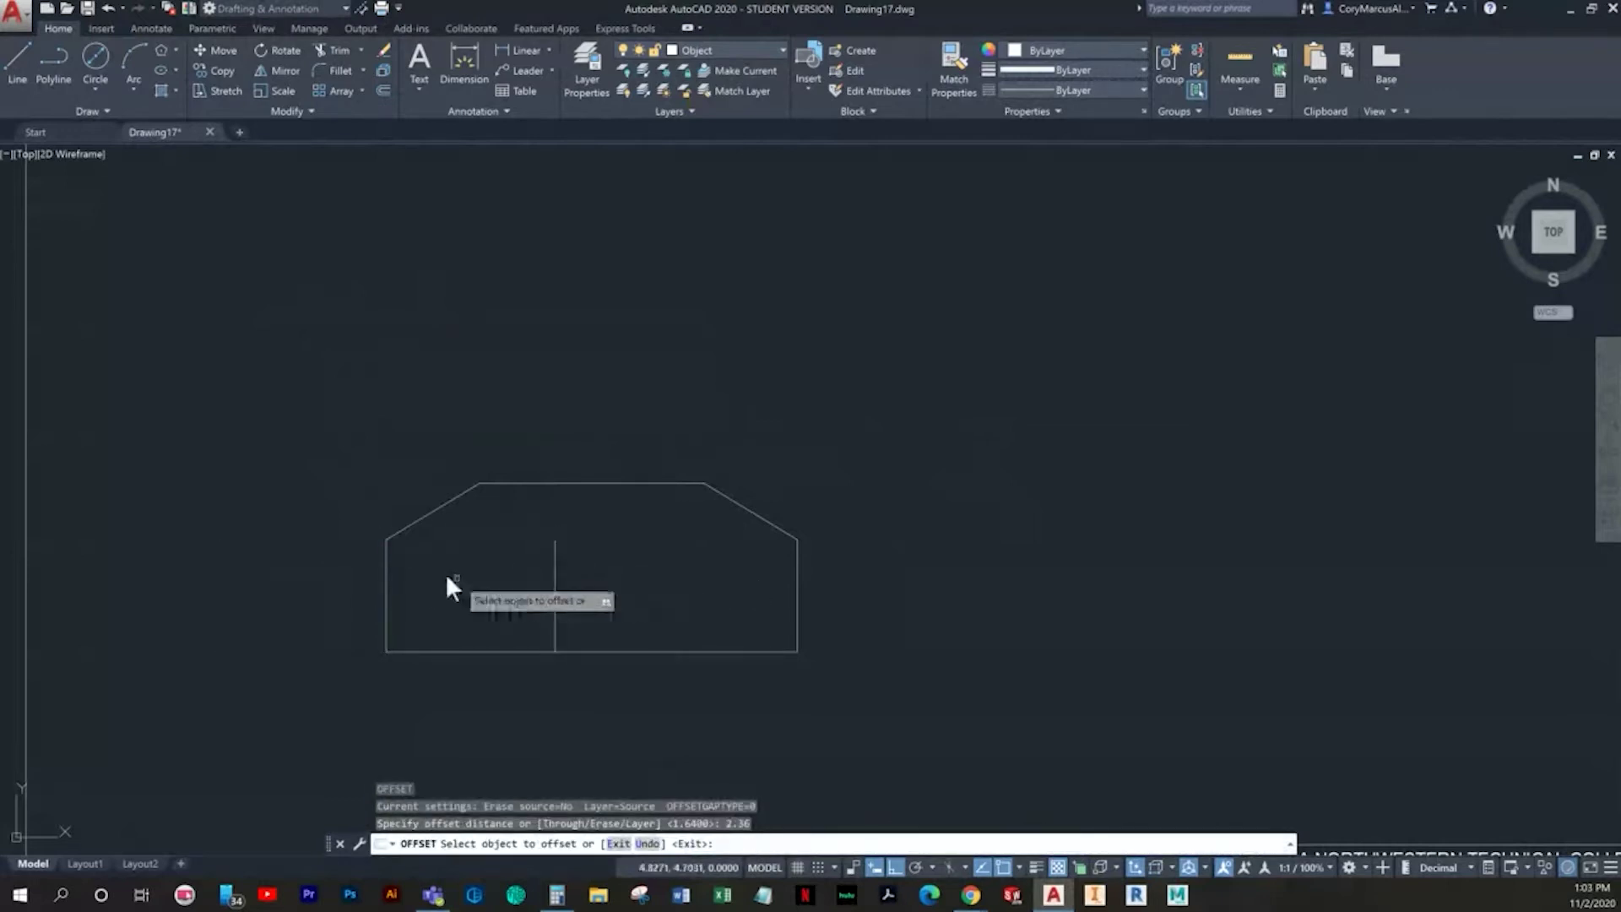
pyautogui.click(388, 557)
pyautogui.click(600, 609)
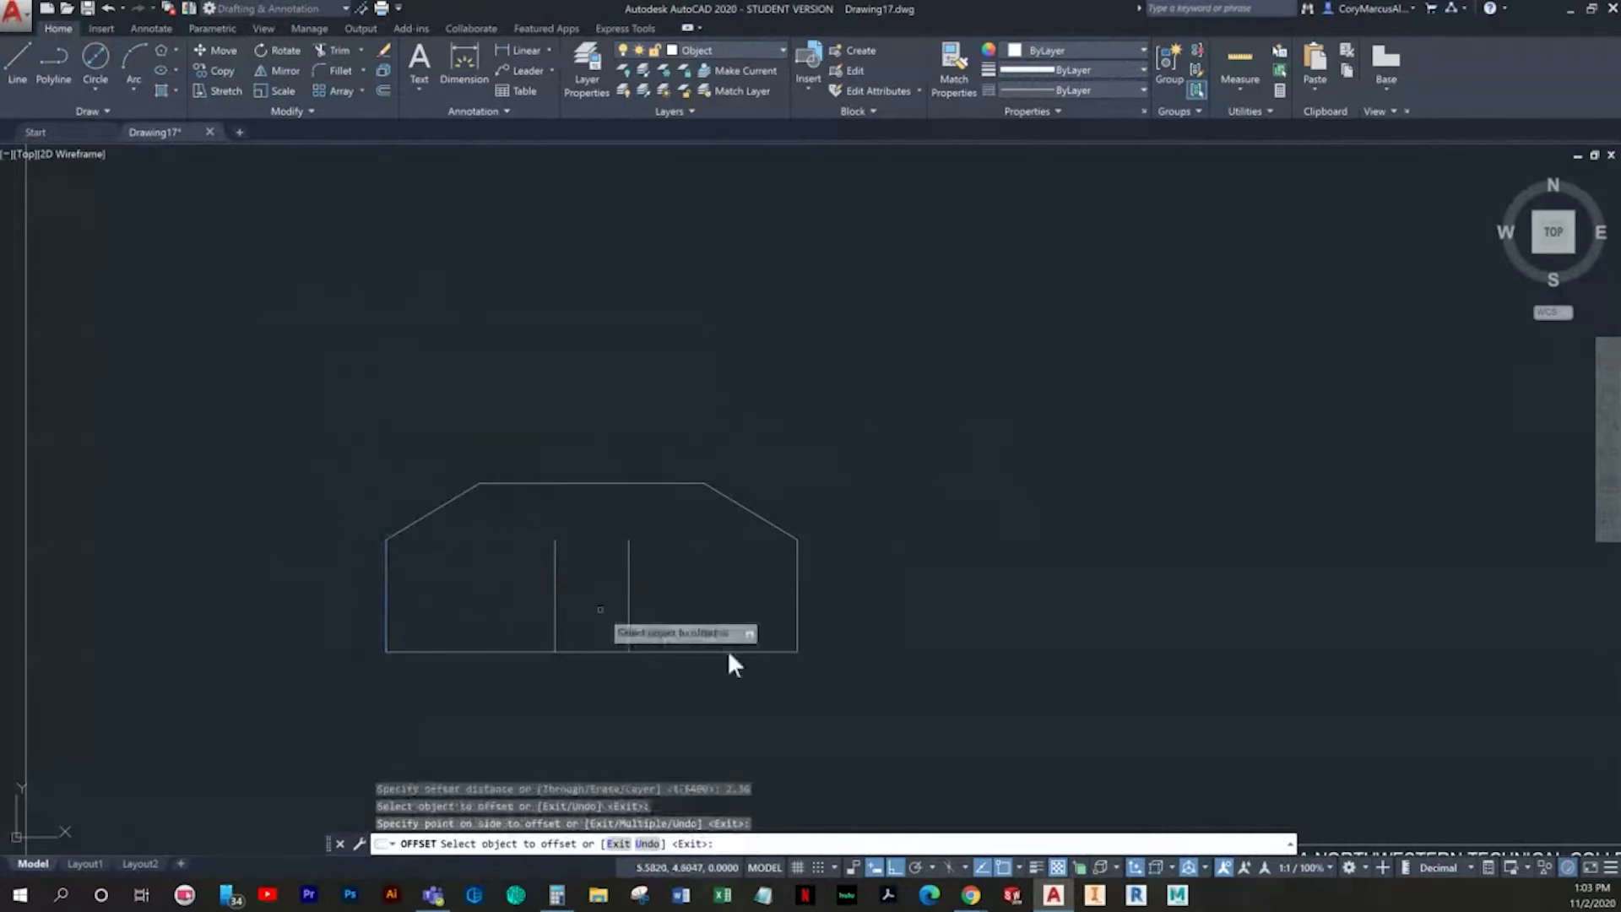
pyautogui.press('Return')
# Step: Offset the outline's bottom edge 1.27 upward
pyautogui.press('Return')
pyautogui.write('1.27')
pyautogui.press('Return')
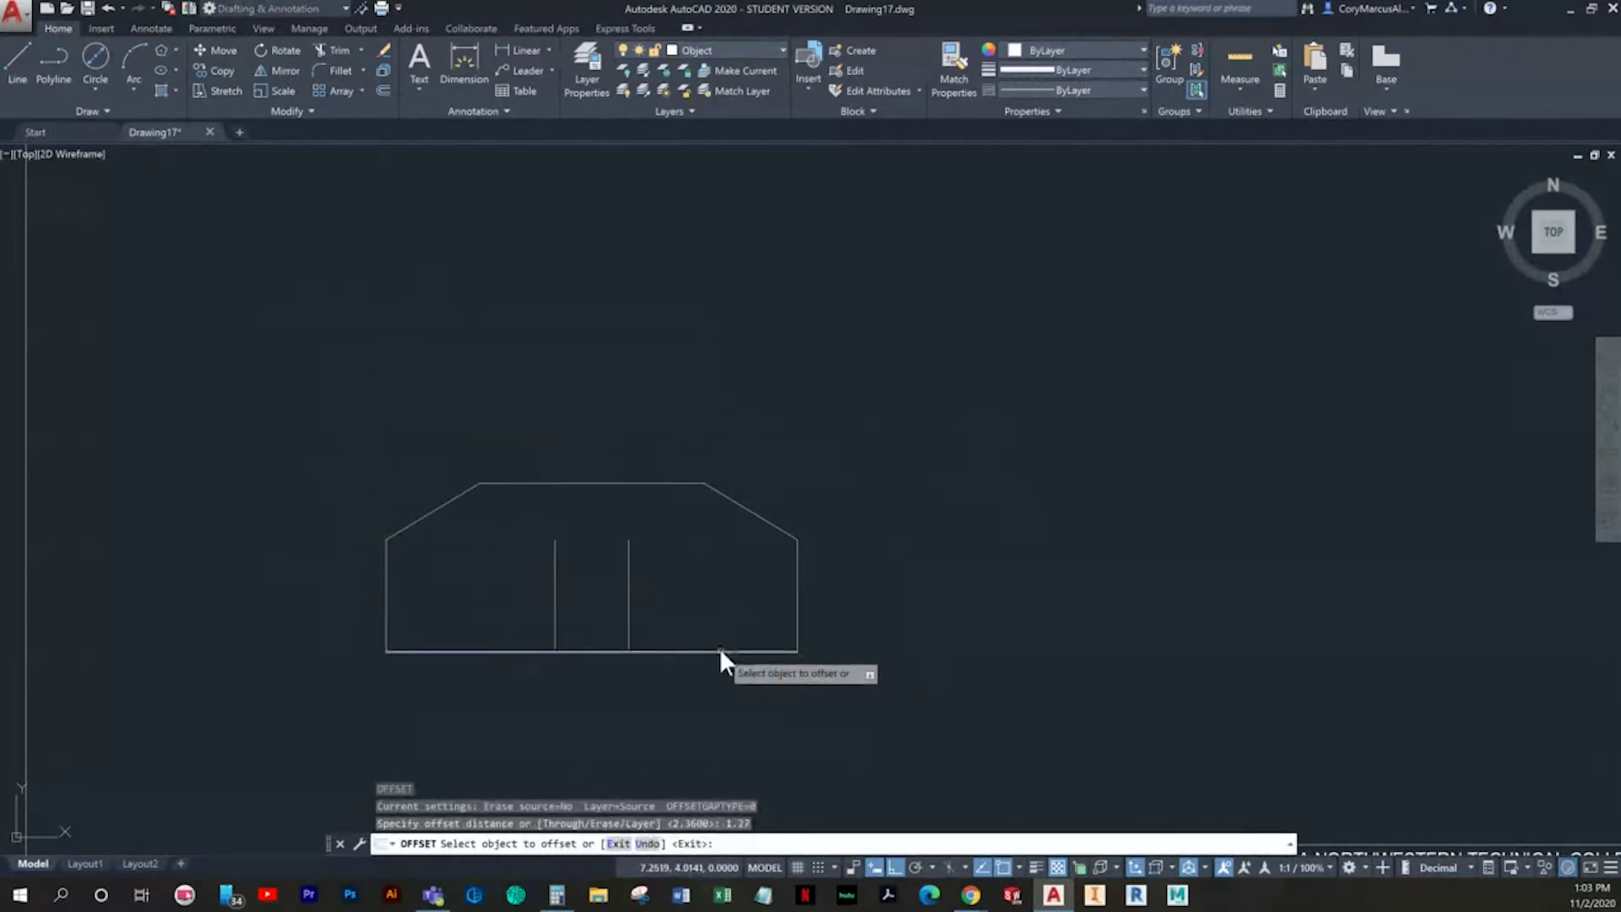
pyautogui.click(720, 647)
pyautogui.click(701, 606)
pyautogui.press('Escape')
# Step: Extend the two inner vertical lines up to the outline's top edge
pyautogui.write('ex')
pyautogui.press('Return')
pyautogui.press('Return')
pyautogui.click(667, 557)
pyautogui.click(496, 544)
pyautogui.click(666, 549)
pyautogui.click(473, 549)
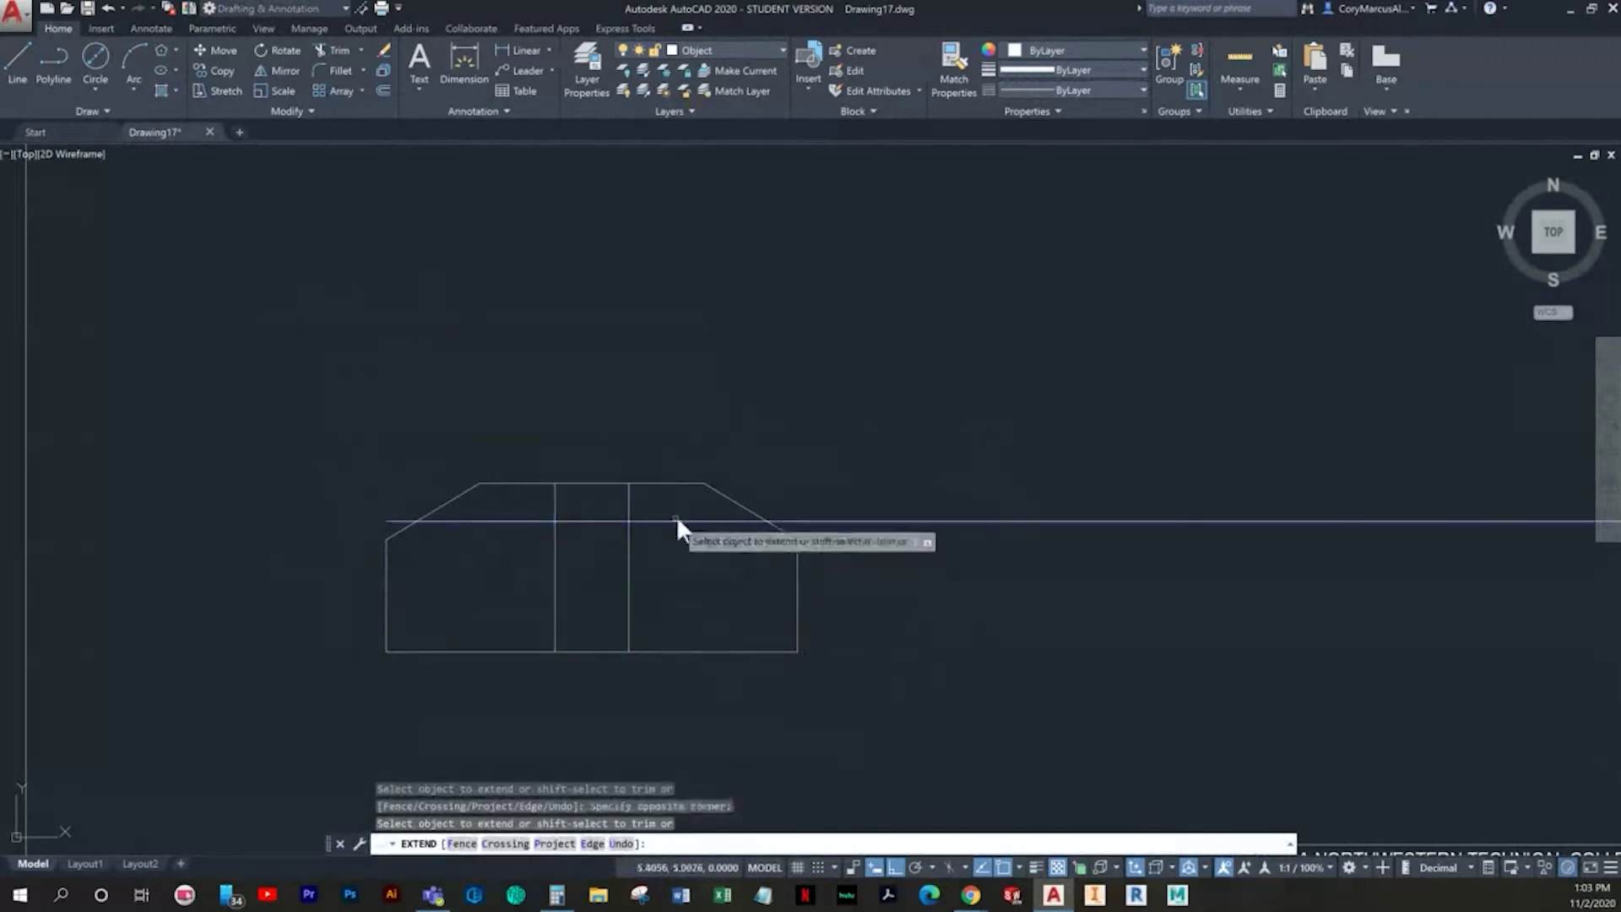
pyautogui.press('Escape')
# Step: Trim the inner horizontal line outside the sloped edges and the two inner verticals below that line
pyautogui.write('tr')
pyautogui.press('Return')
pyautogui.press('Return')
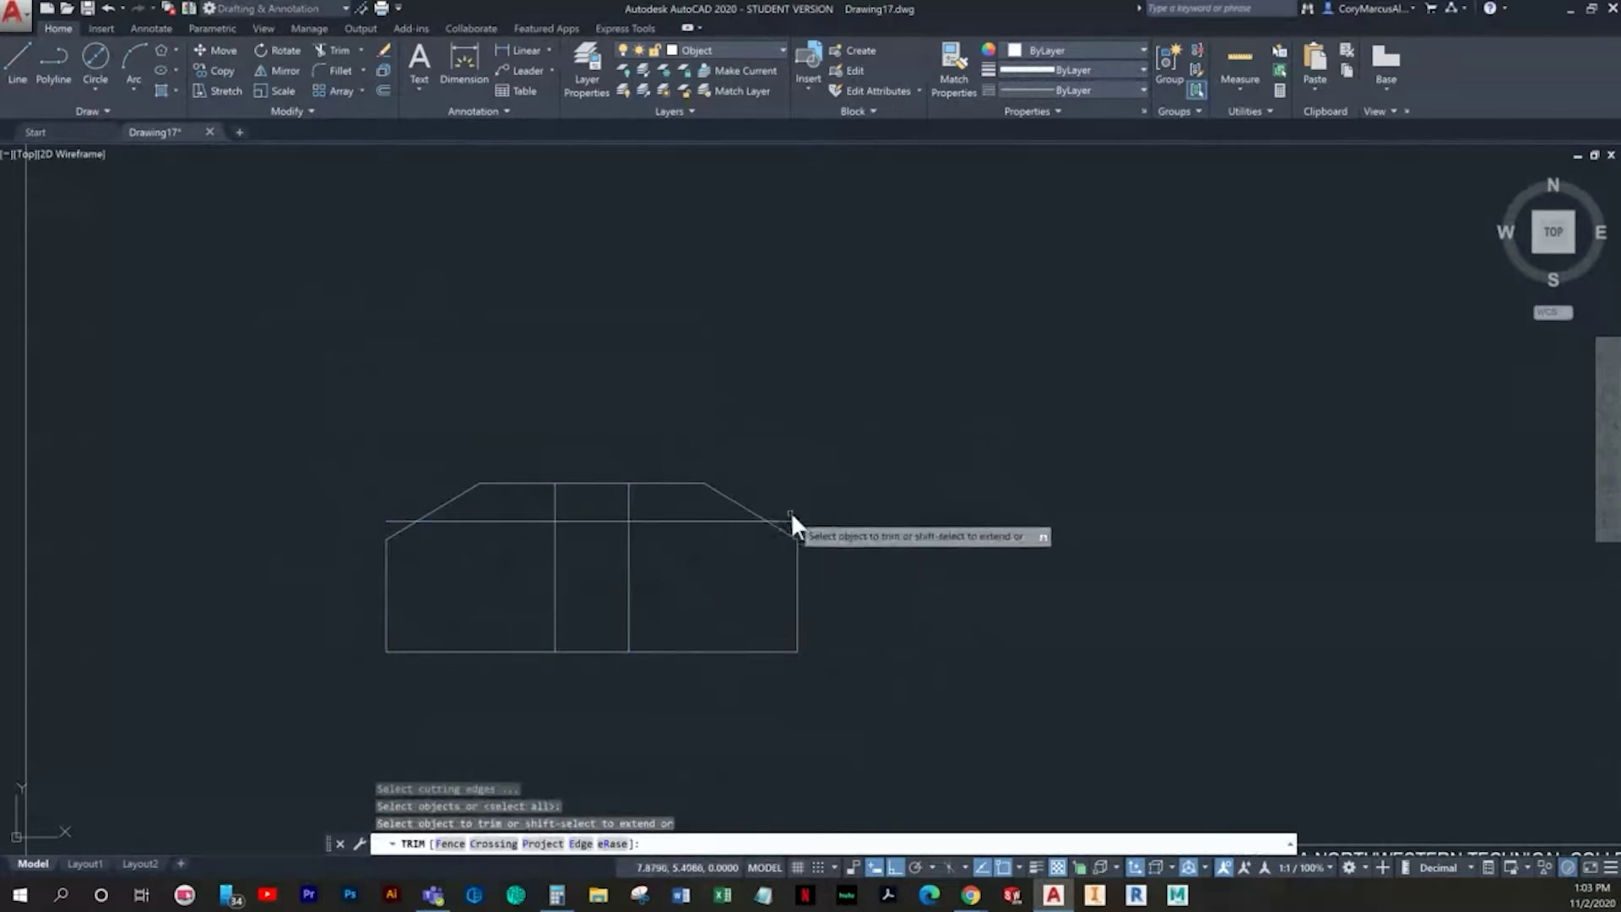
pyautogui.click(788, 521)
pyautogui.click(393, 515)
pyautogui.click(646, 606)
pyautogui.click(543, 605)
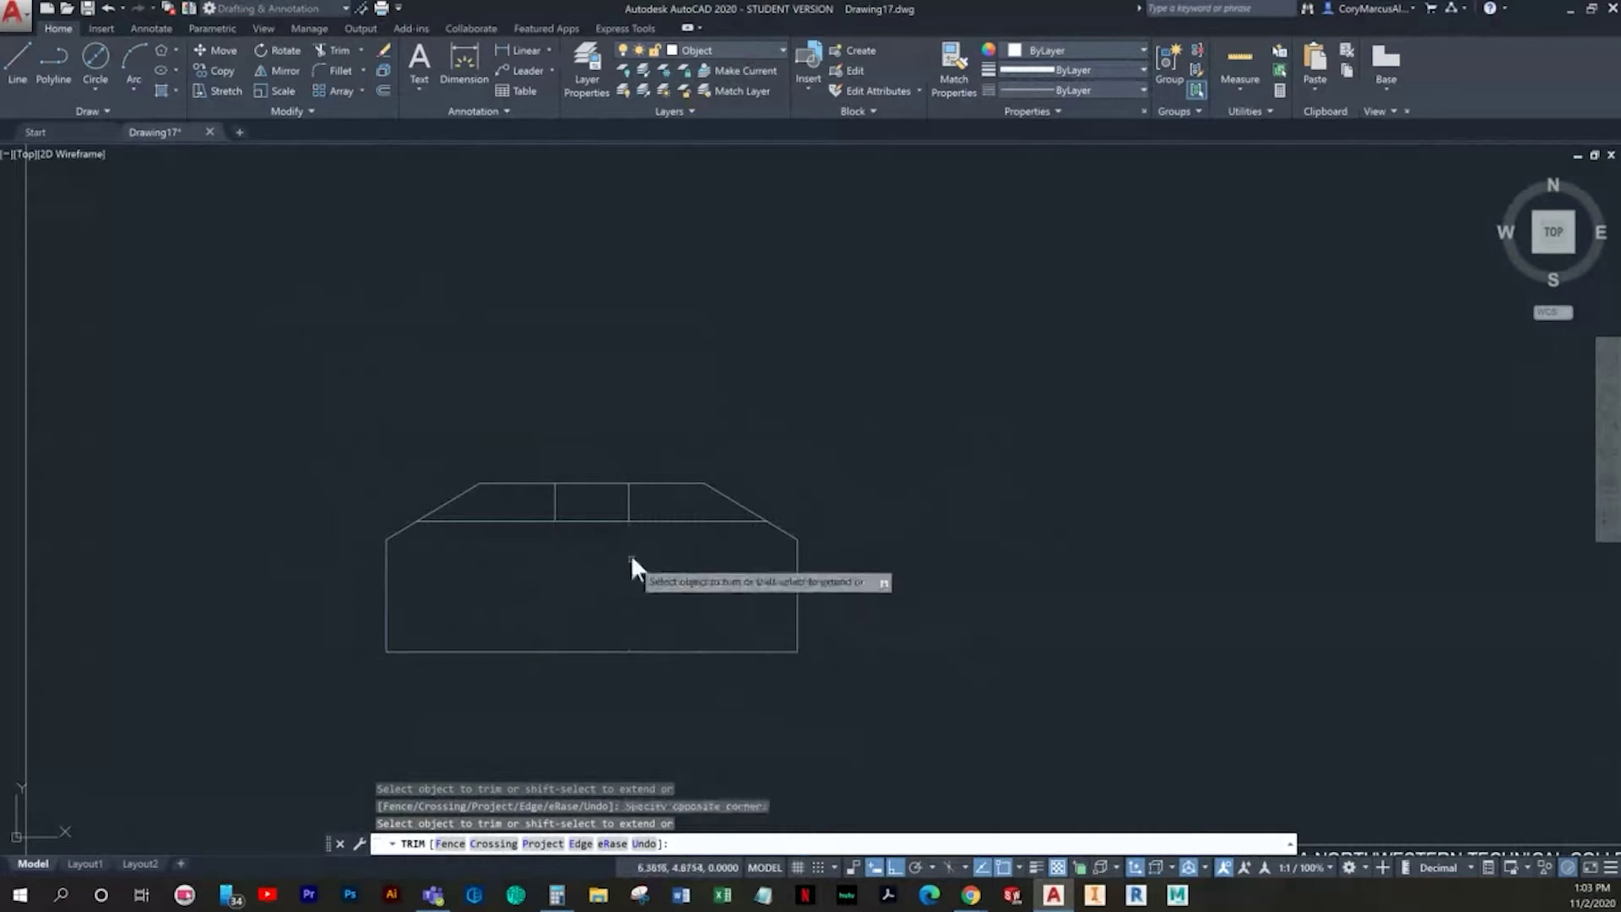
# Step: Trim away the inner horizontal line on both sides of the two verticals, leaving only the notch bottom
pyautogui.click(661, 512)
pyautogui.click(658, 540)
pyautogui.click(528, 558)
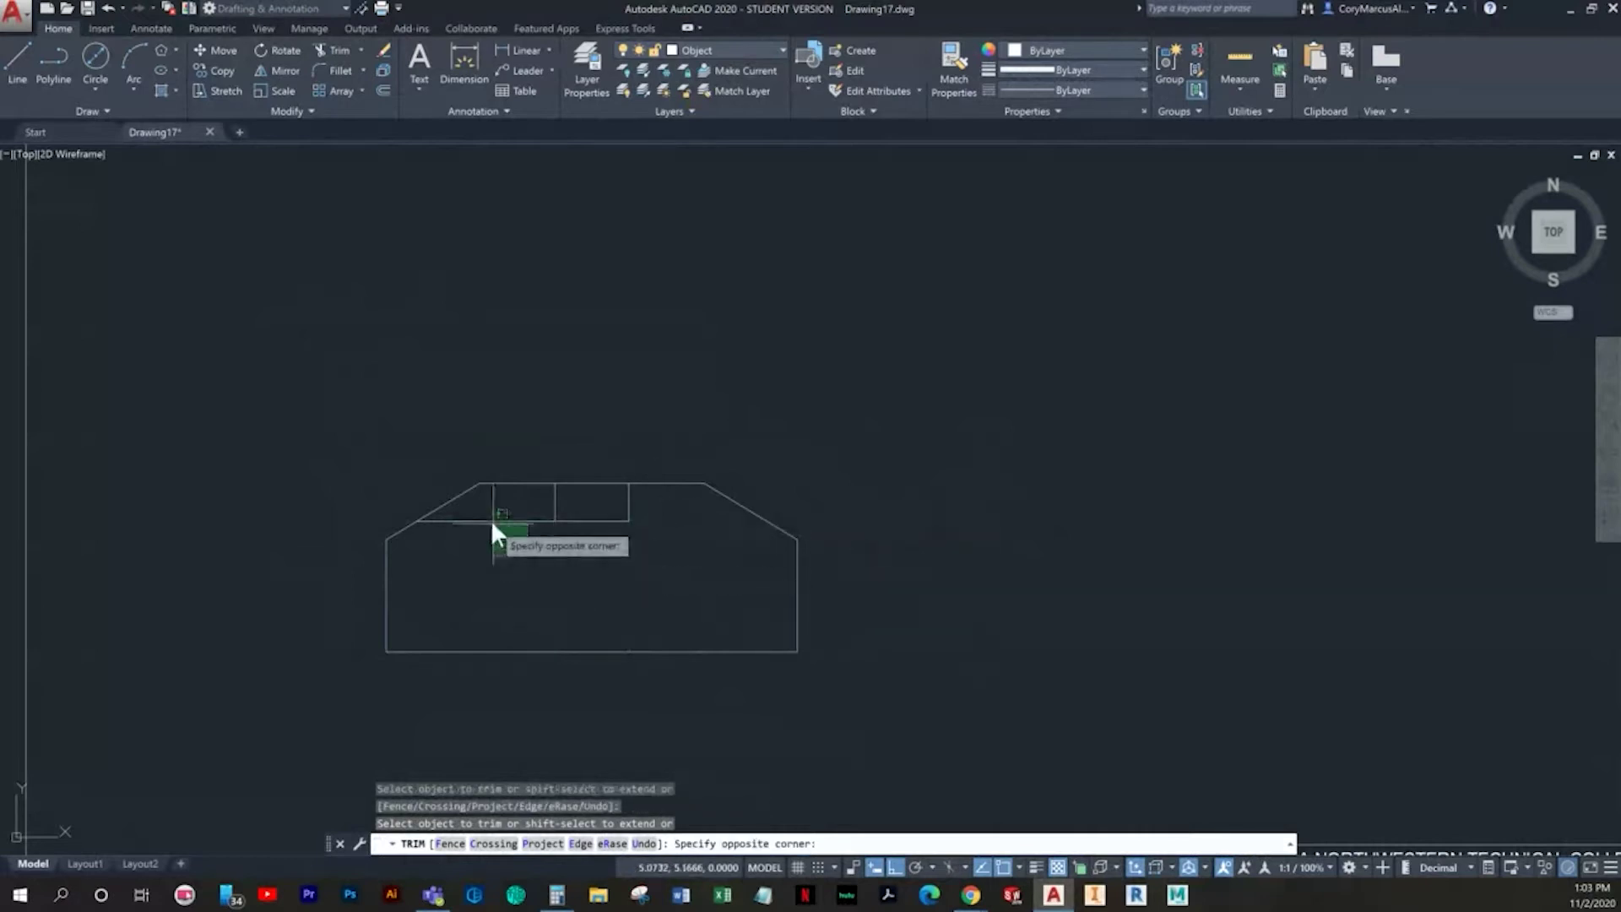
pyautogui.click(493, 529)
pyautogui.press('Return')
# Step: Trim the outline's top edge between the two notch verticals to open the notch
pyautogui.press('Return')
pyautogui.press('Return')
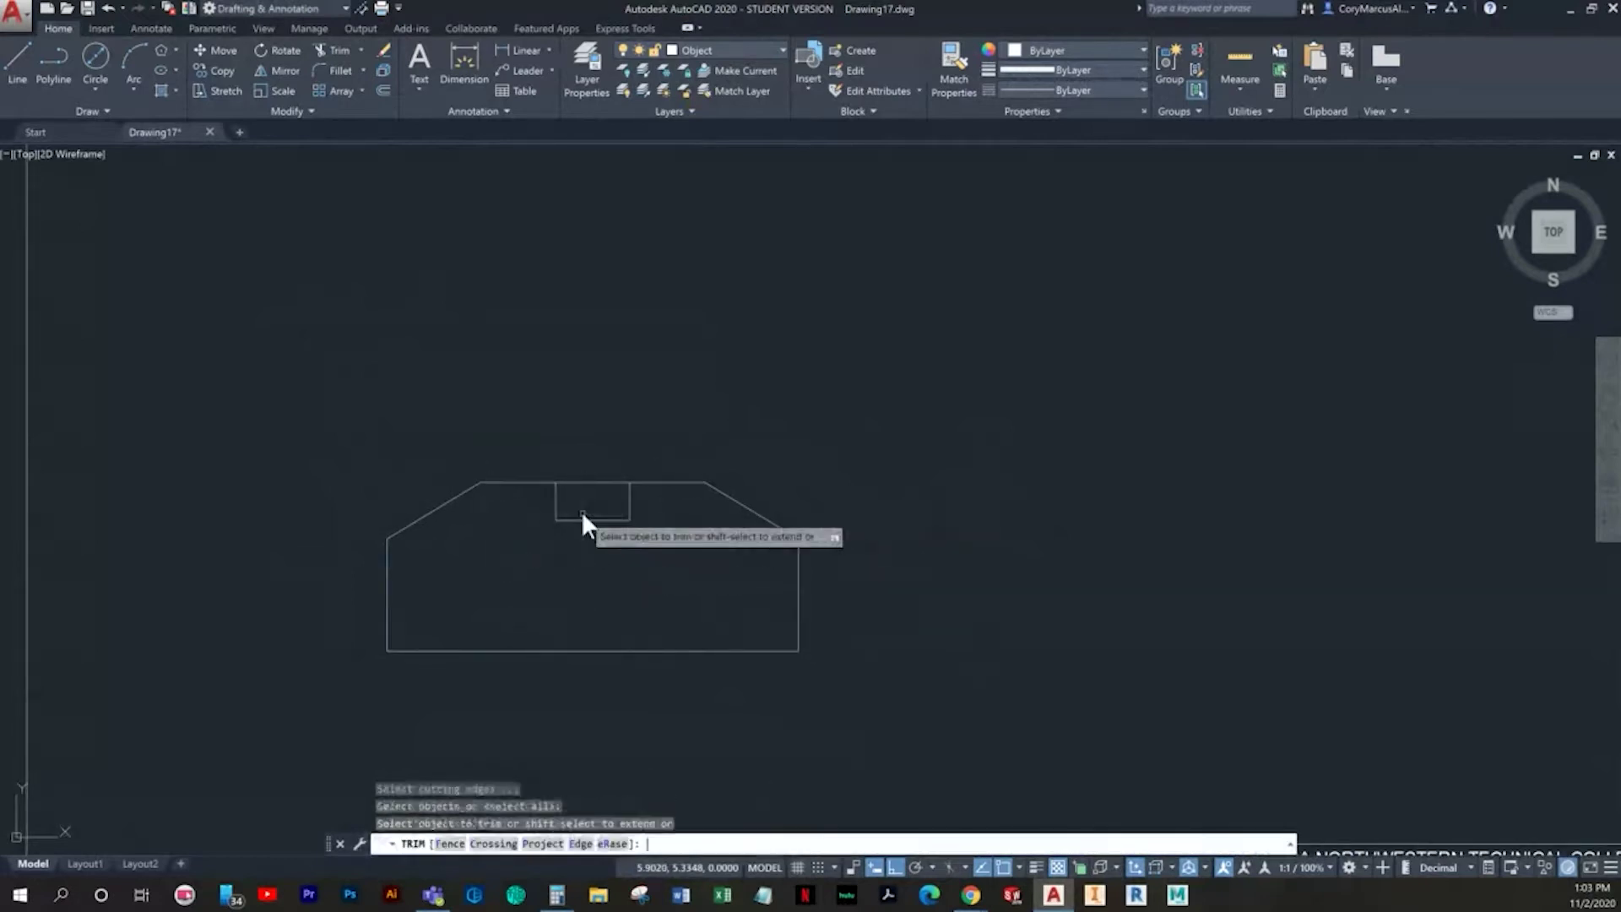
pyautogui.click(595, 483)
pyautogui.press('Escape')
pyautogui.press('Escape')
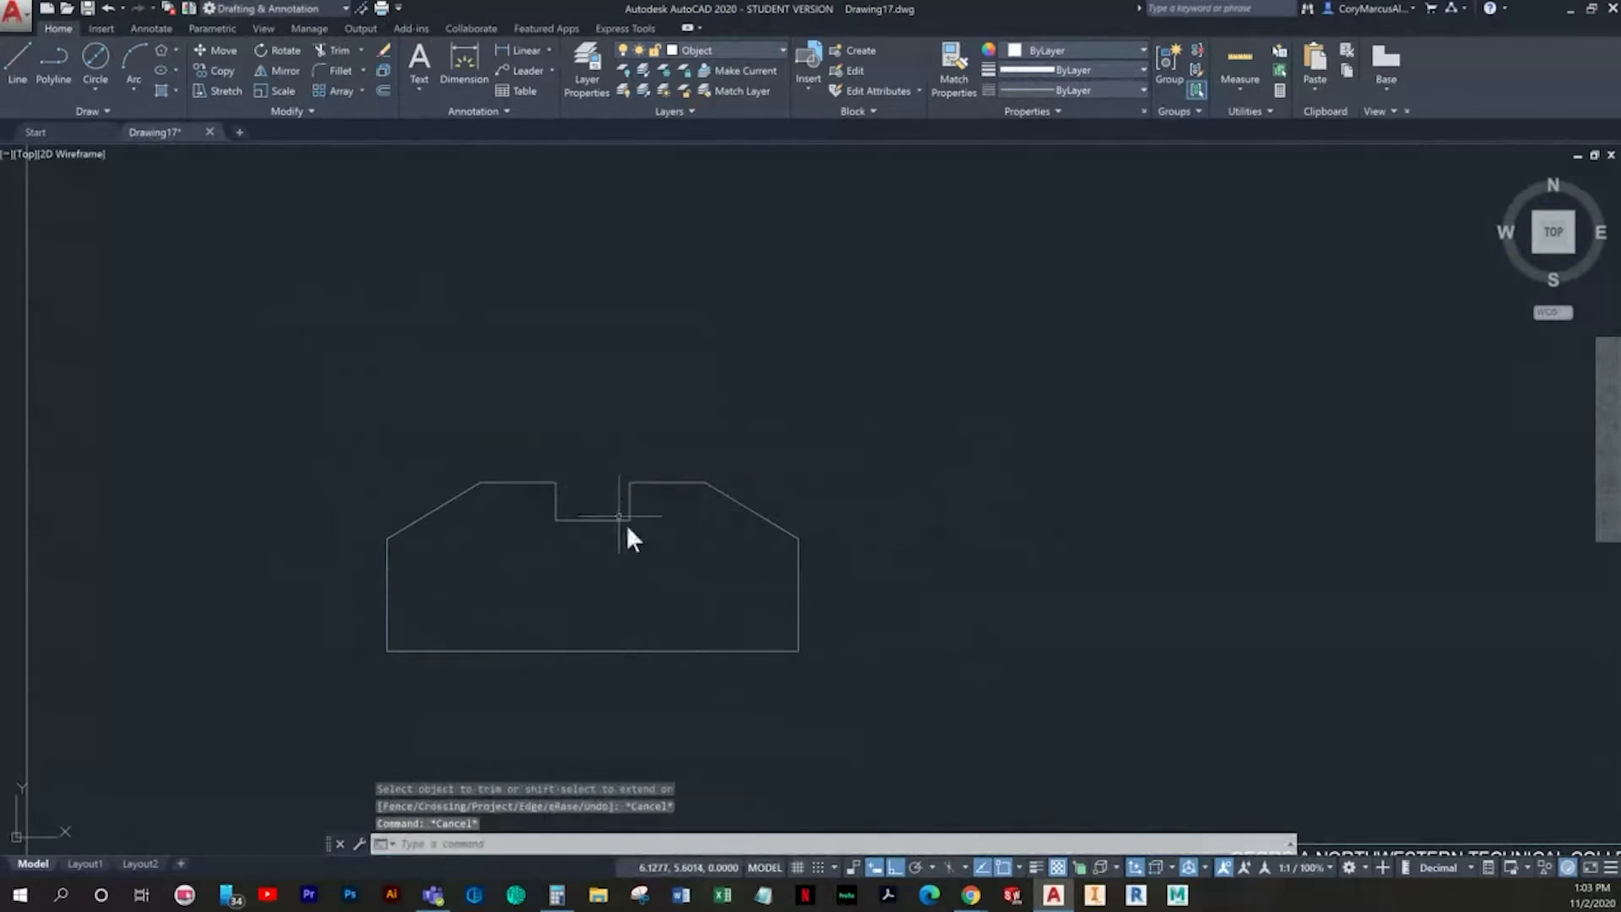
pyautogui.moveTo(630, 545); pyautogui.dragTo(637, 552, button='middle')
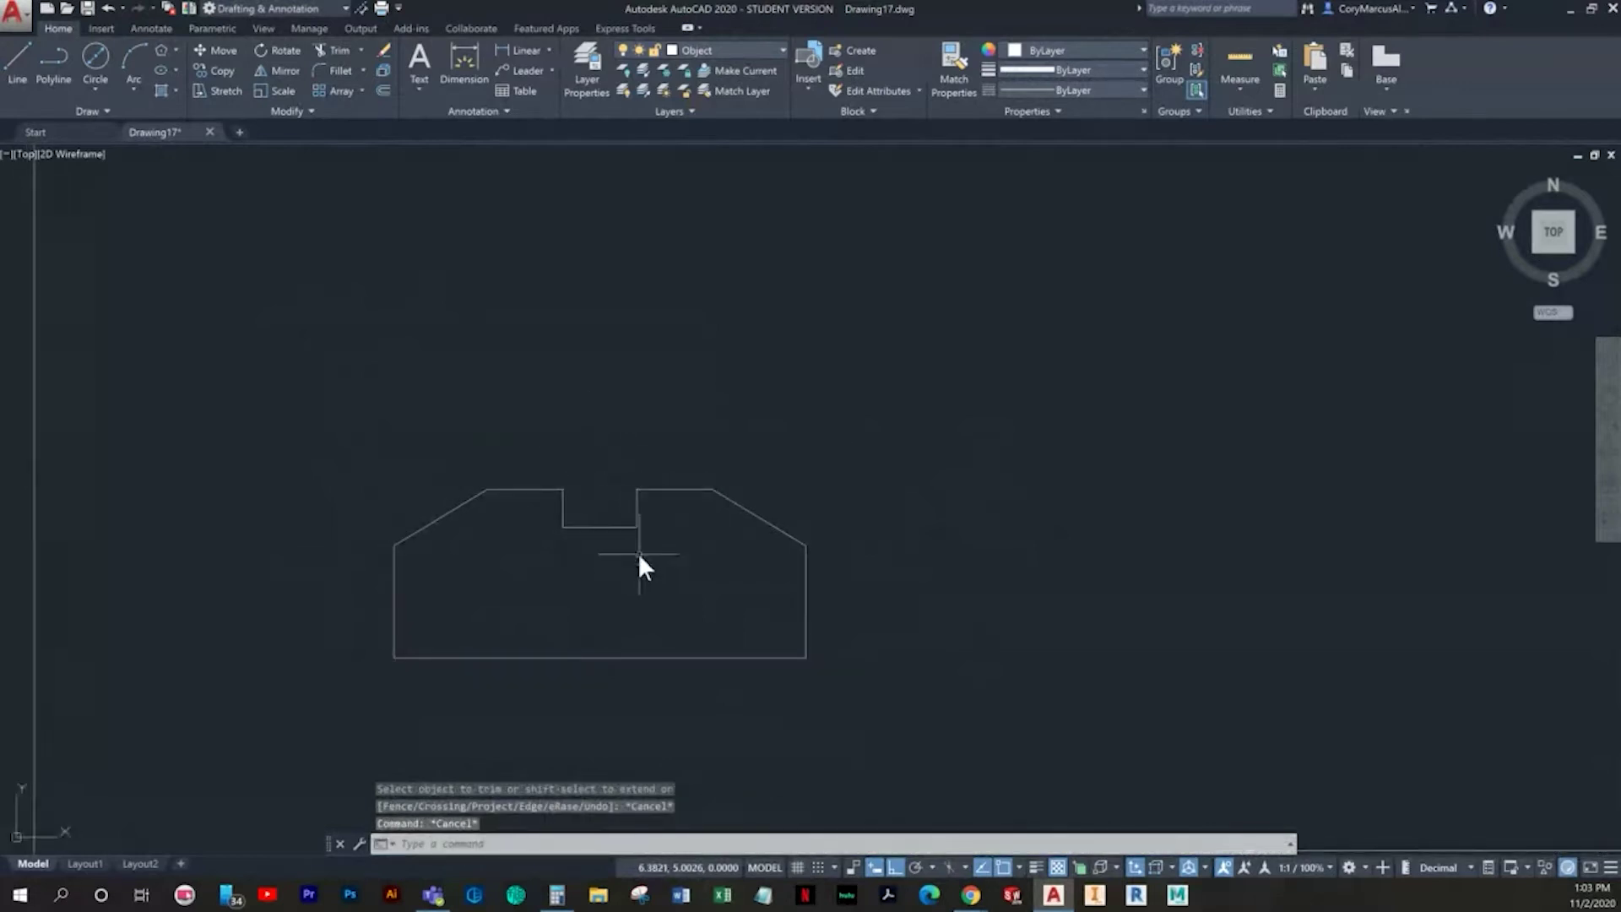
pyautogui.write('o')
pyautogui.press('Return')
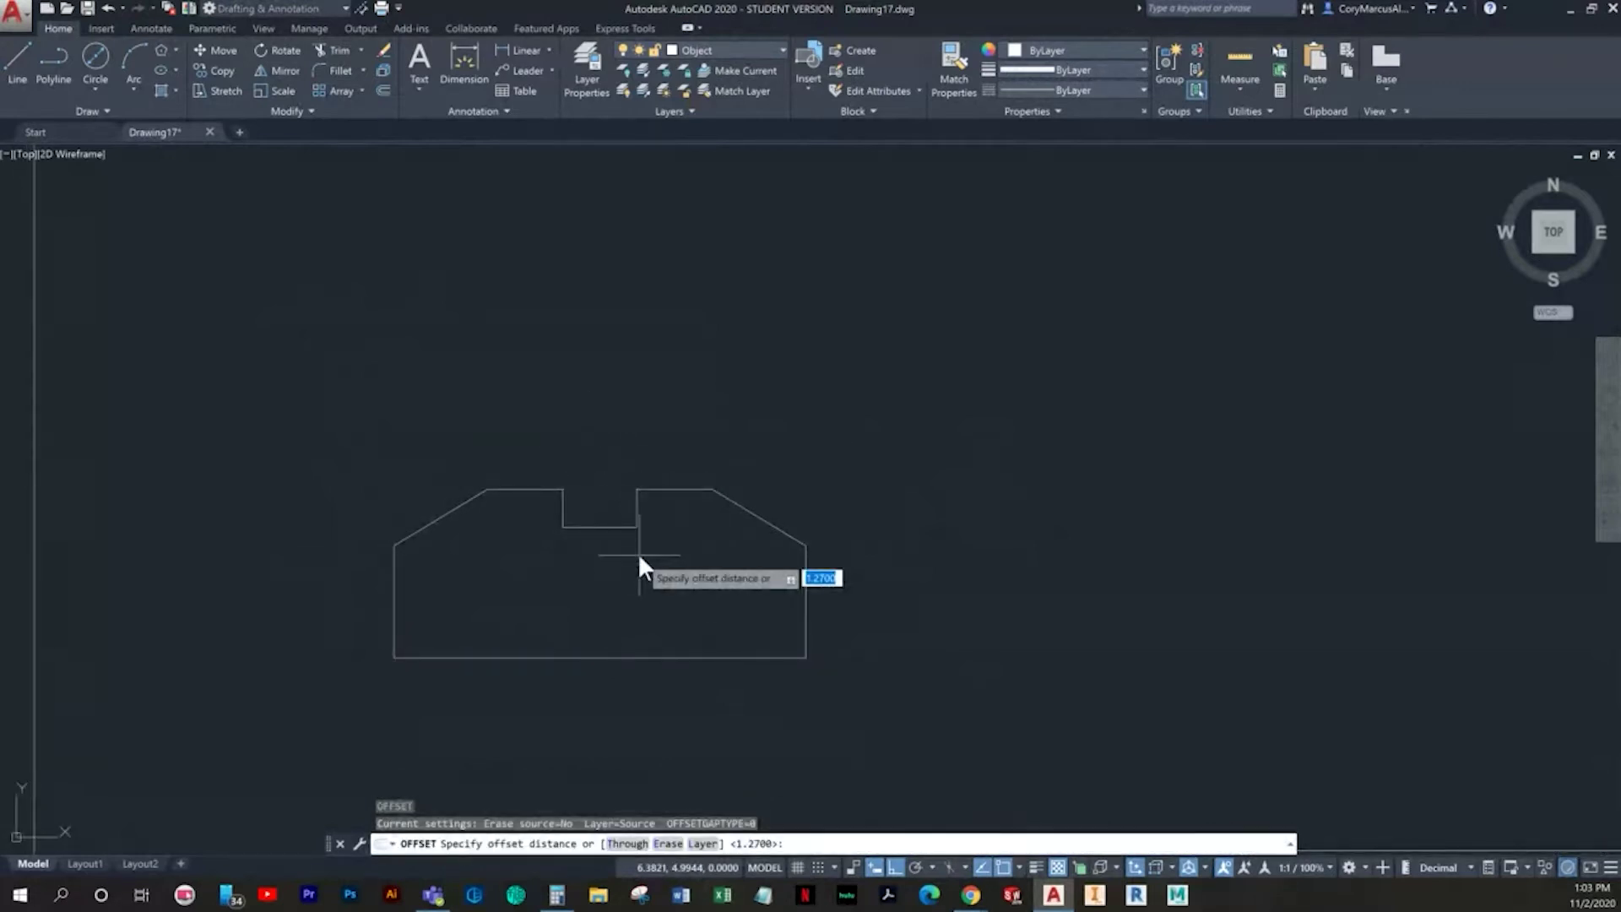
pyautogui.write('.55')
pyautogui.press('Return')
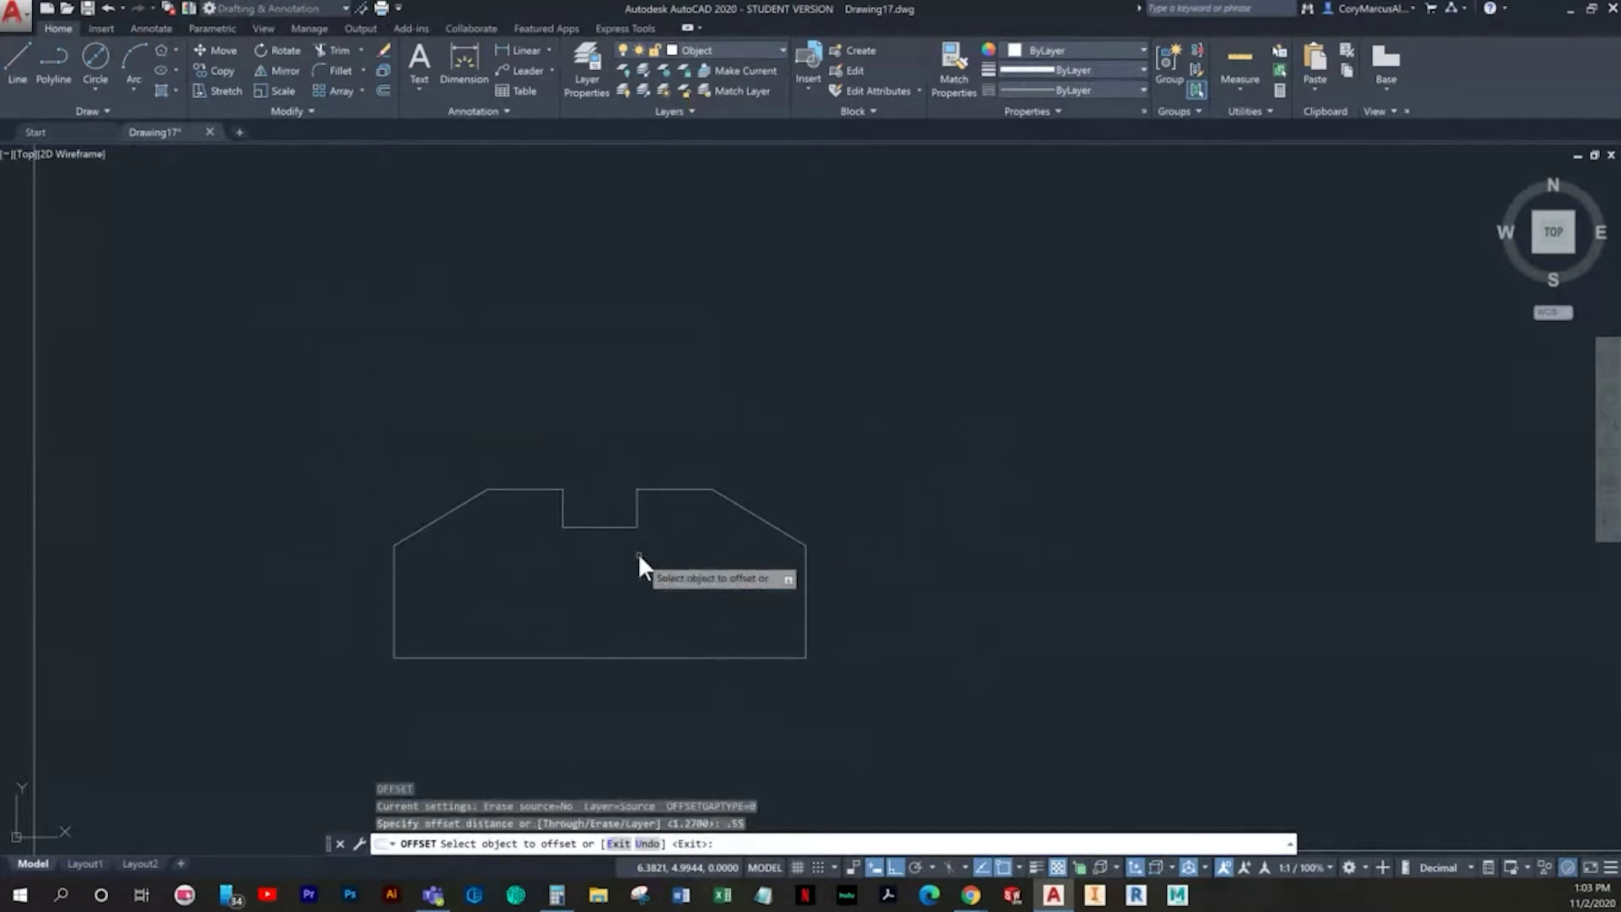
pyautogui.click(663, 651)
pyautogui.click(669, 656)
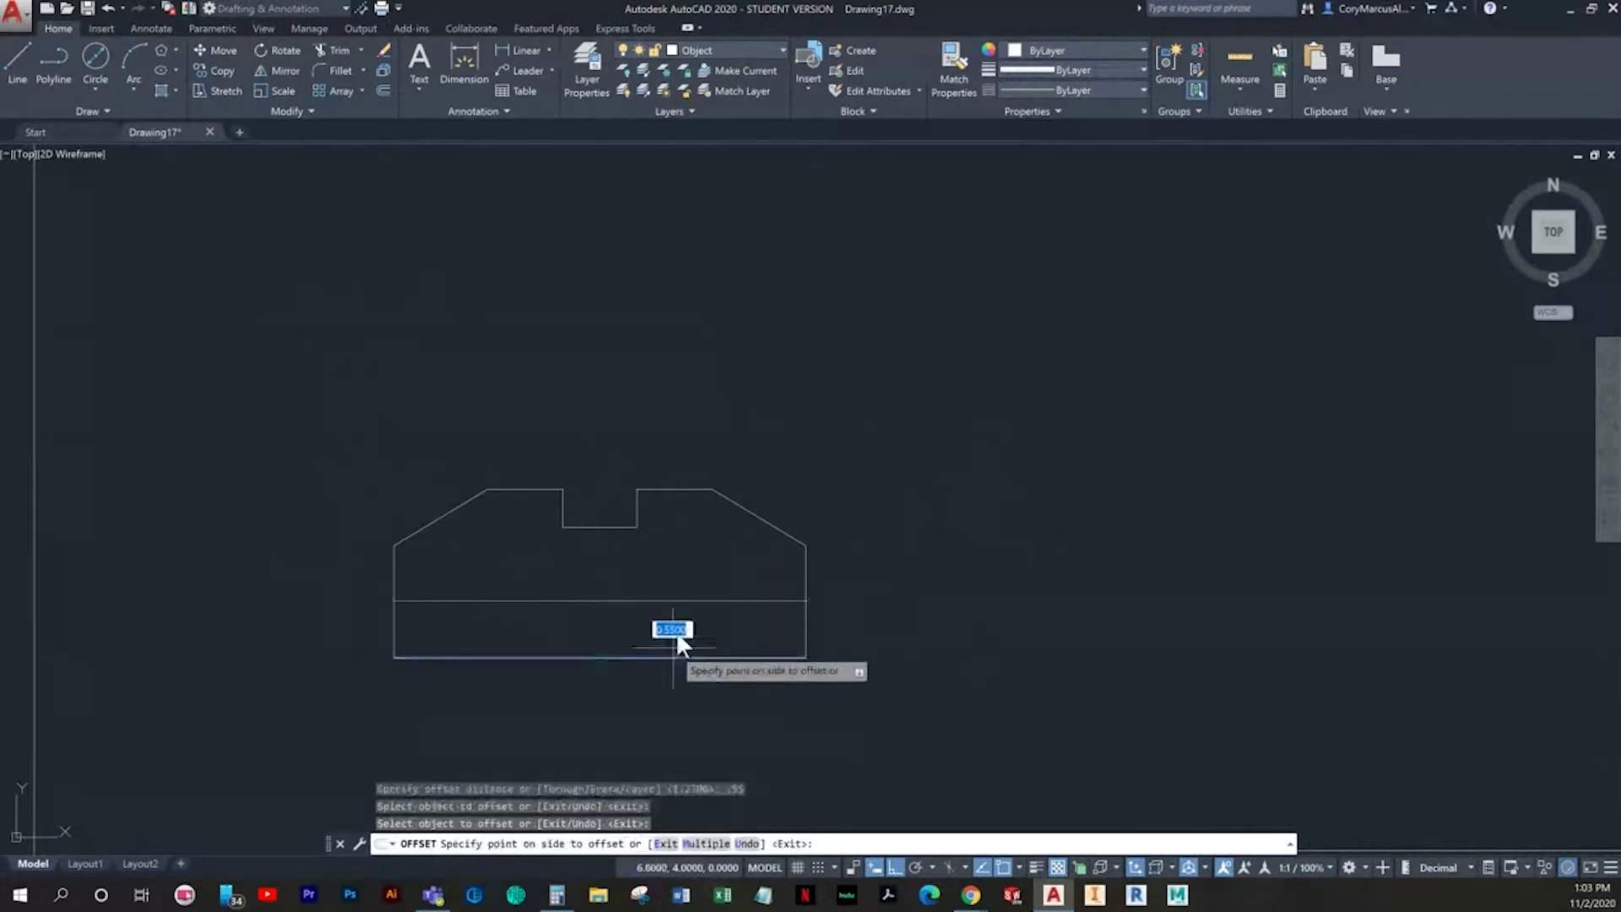
pyautogui.press('Escape')
# Step: Offset the outline's left edge .55 inward
pyautogui.write('o')
pyautogui.press('Return')
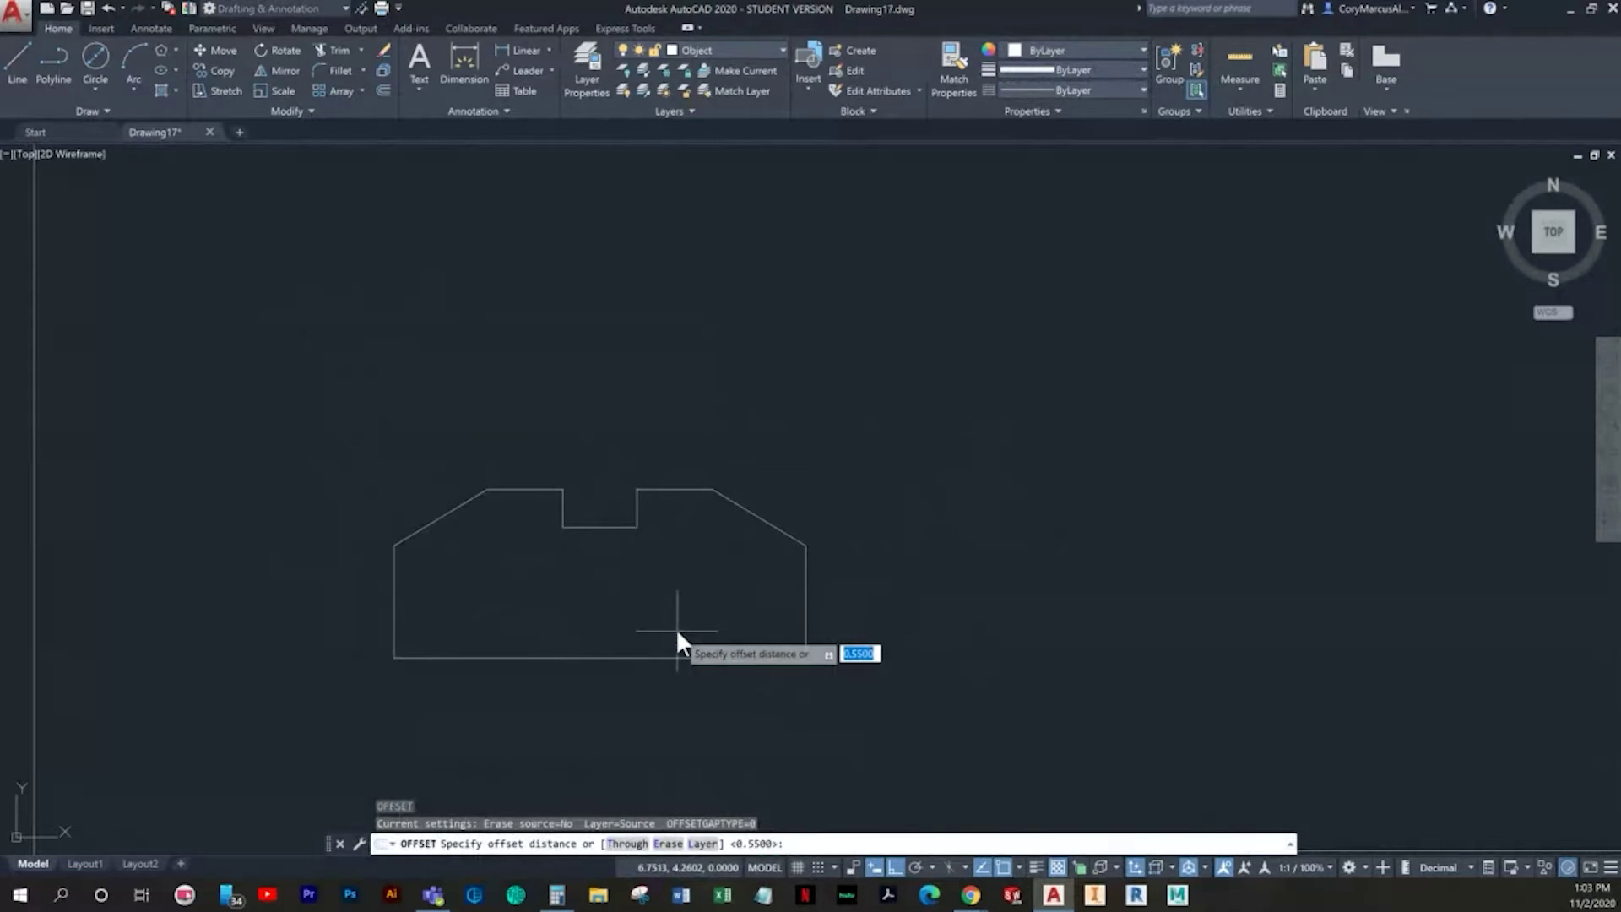
pyautogui.write('.55')
pyautogui.press('Return')
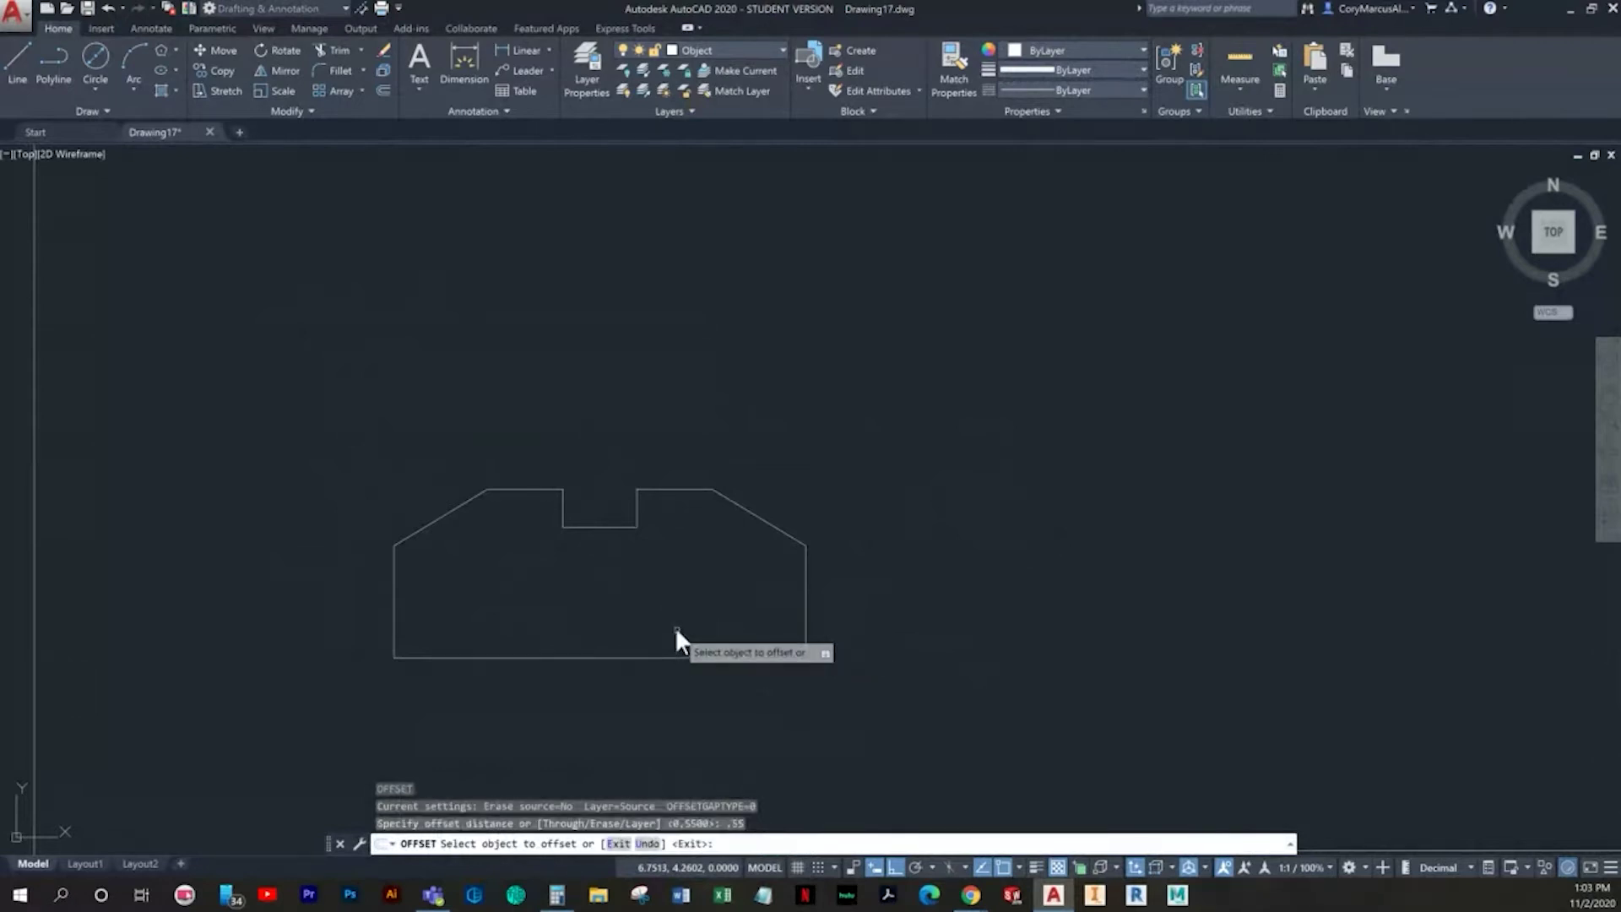
pyautogui.click(388, 614)
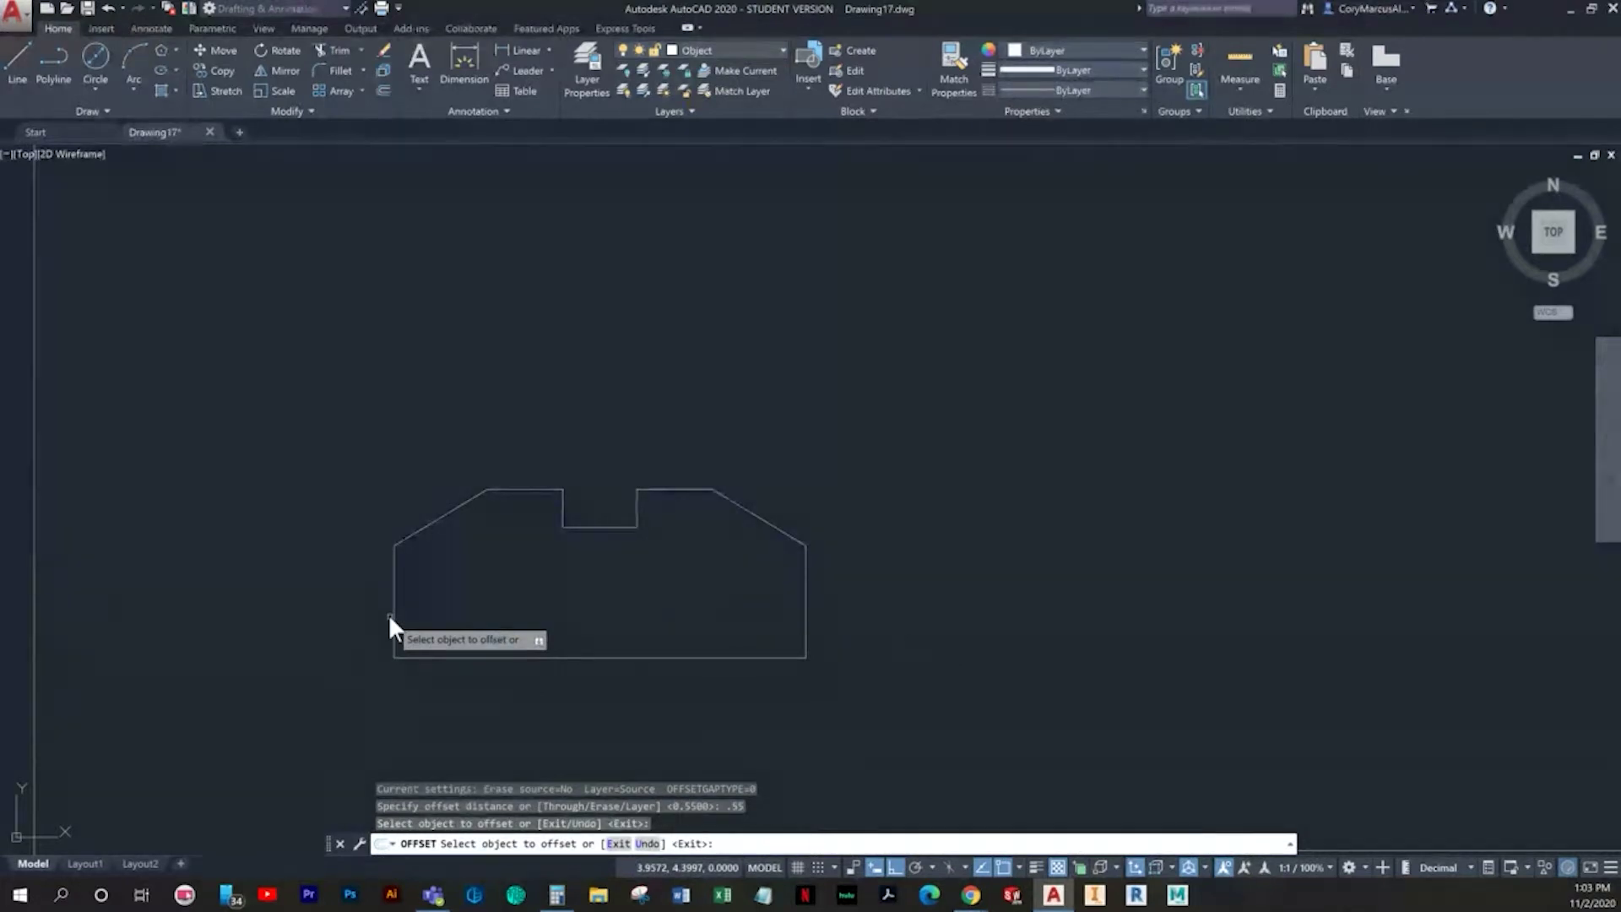
pyautogui.click(392, 611)
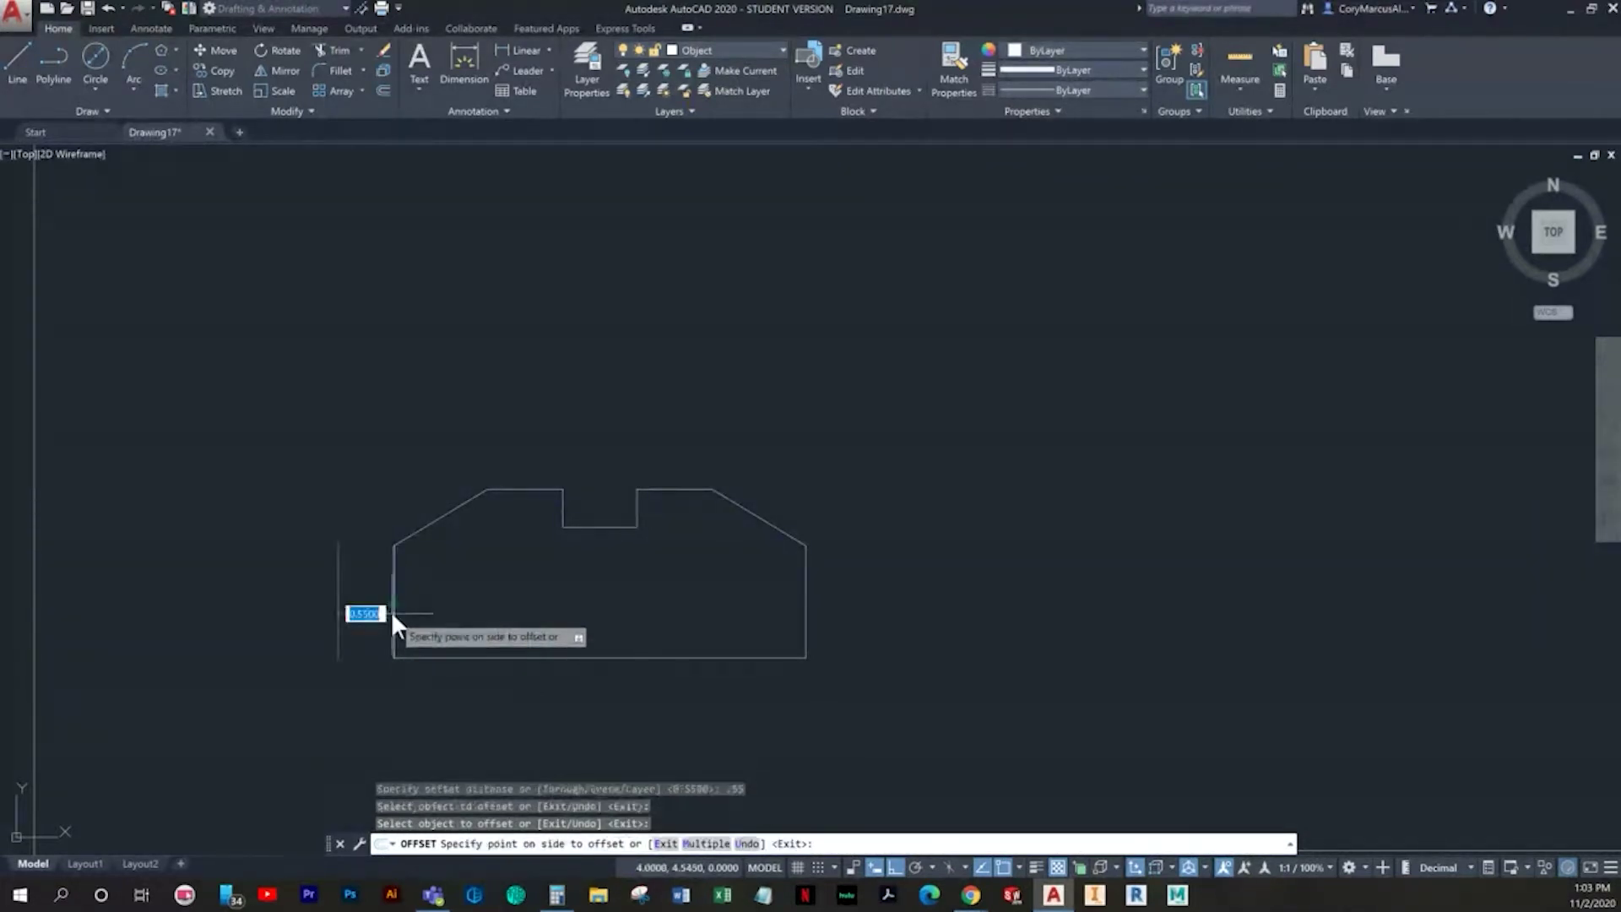
pyautogui.click(531, 599)
pyautogui.press('Return')
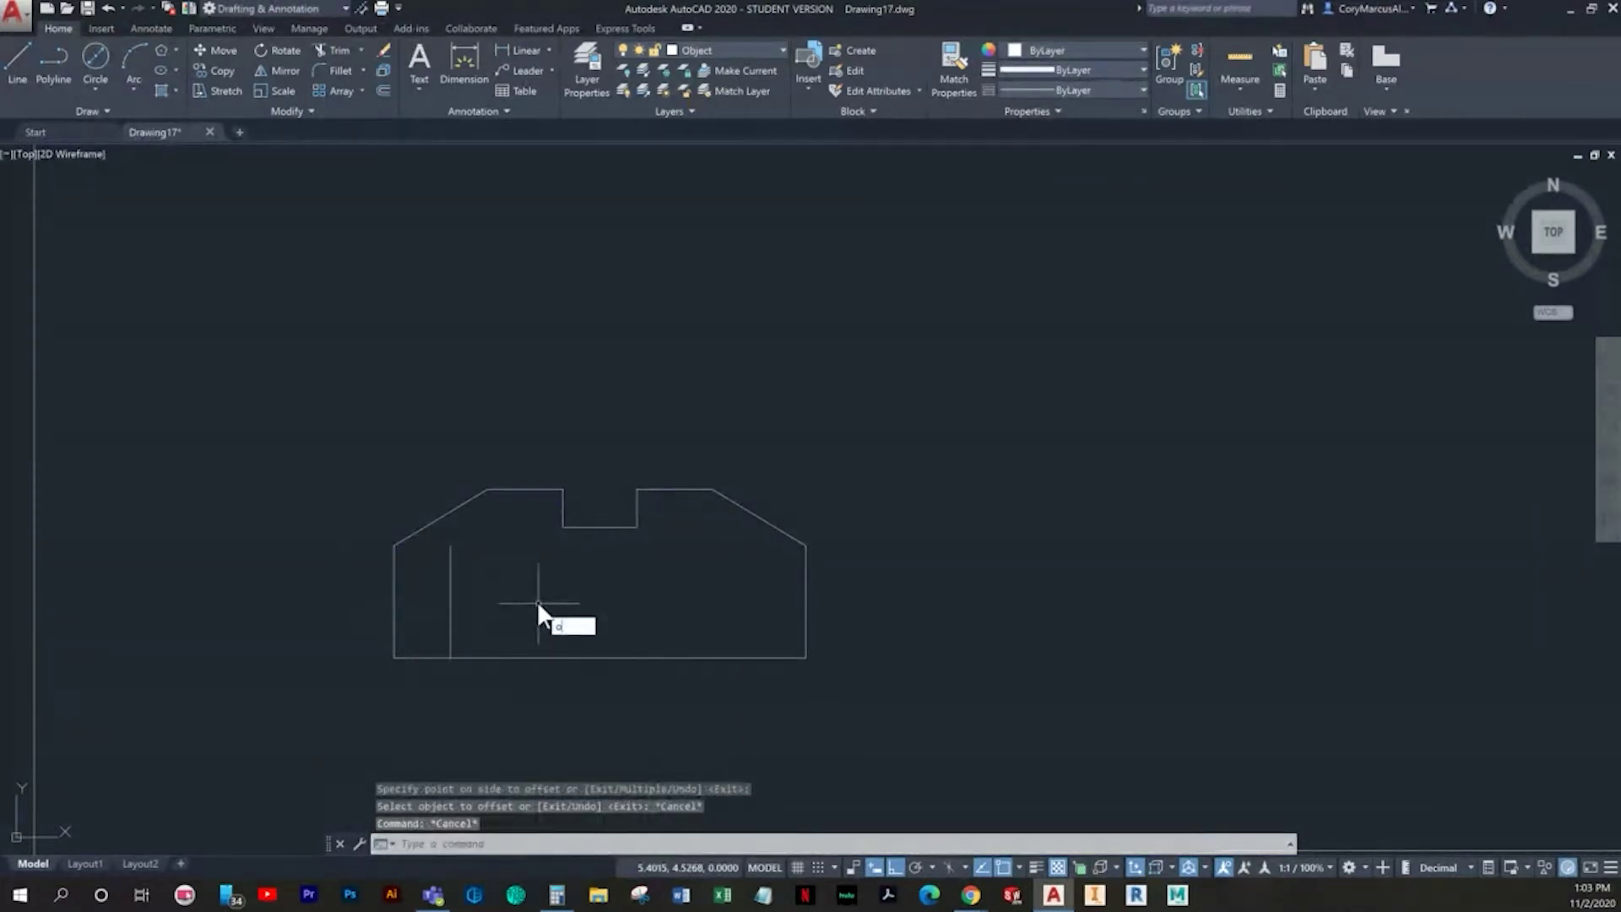
# Step: Offset the left inner vertical line 2.91 to the right
pyautogui.press('Return')
pyautogui.write('2.91')
pyautogui.press('Return')
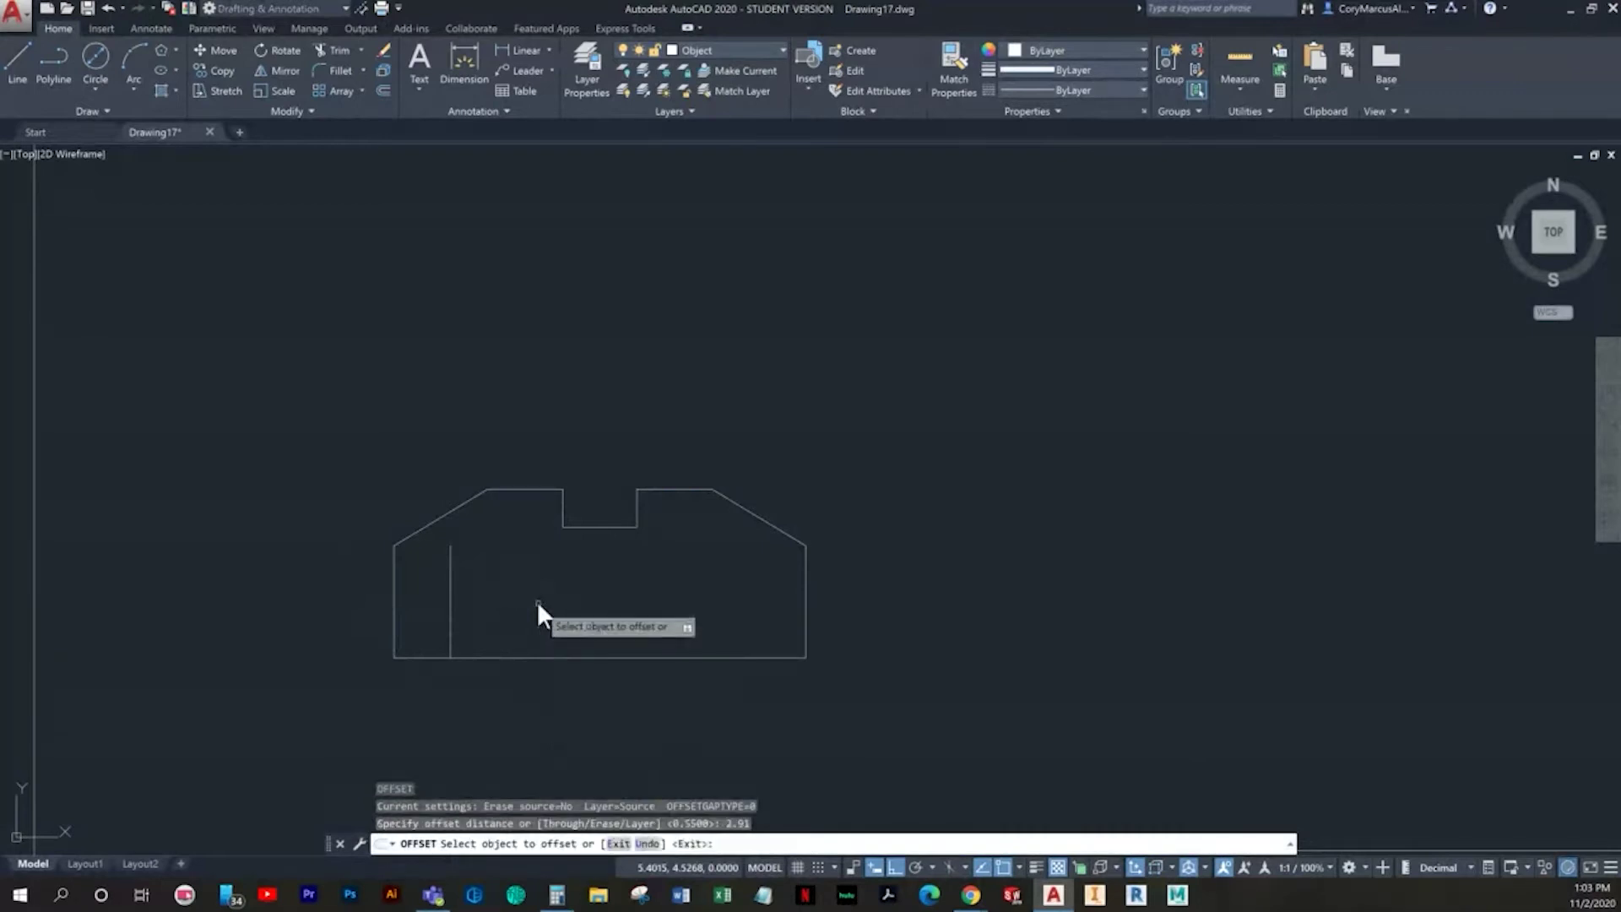
pyautogui.click(453, 591)
pyautogui.click(671, 589)
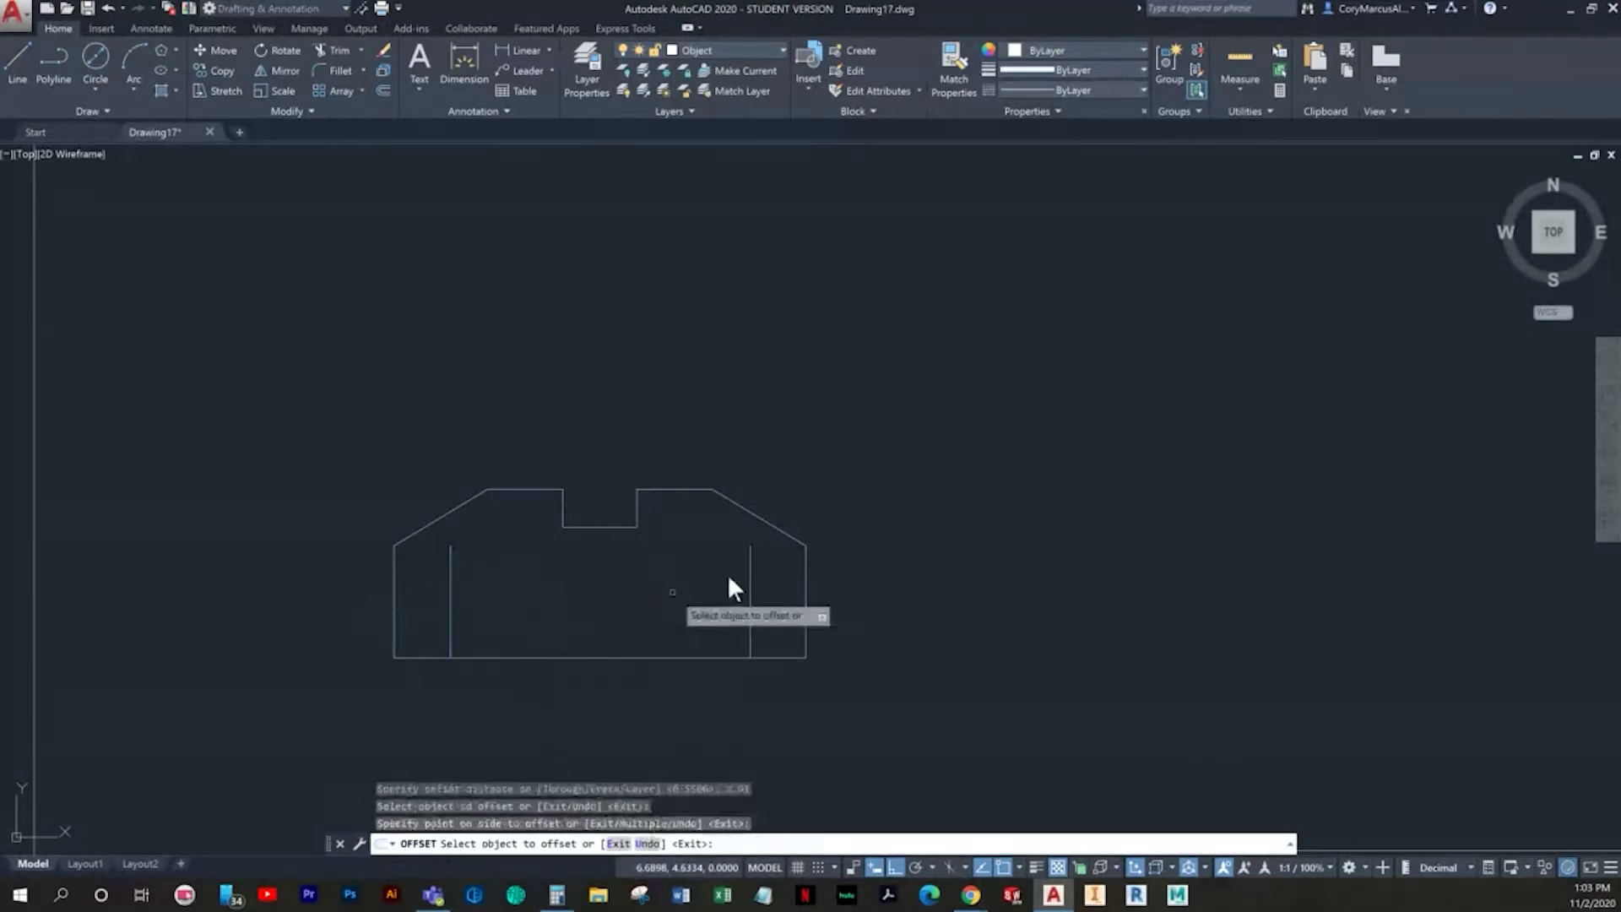
pyautogui.press('Escape')
pyautogui.press('Escape')
pyautogui.press('Escape')
# Step: Measure the horizontal distance between the right inner vertical line and the outline's right edge without placing a dimension
pyautogui.click(505, 49)
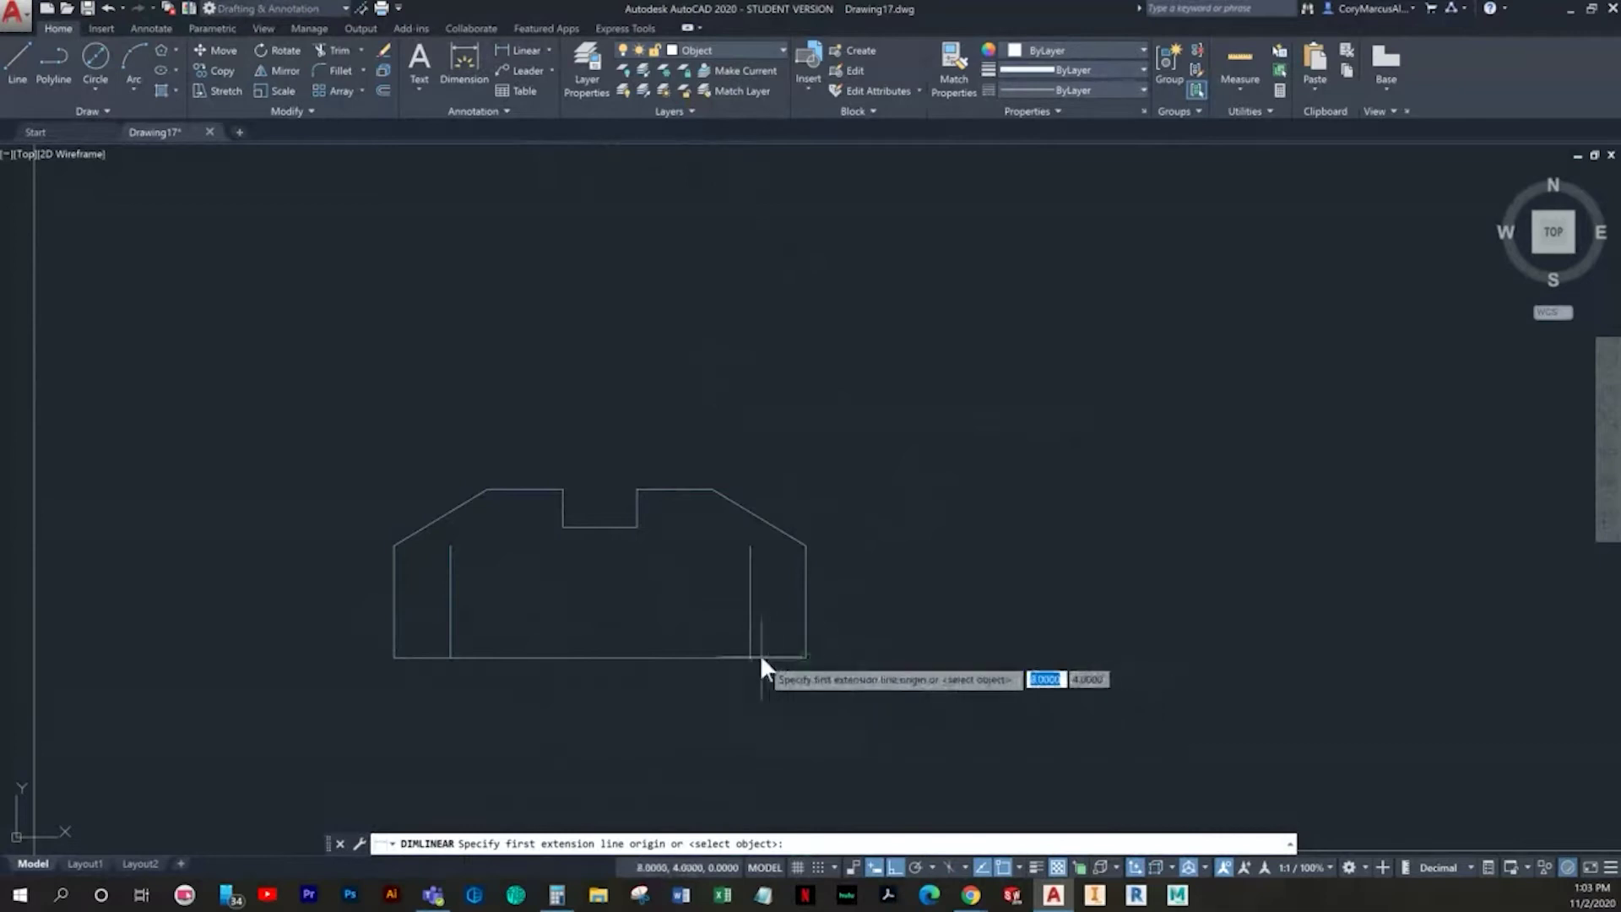
pyautogui.click(765, 662)
pyautogui.click(806, 658)
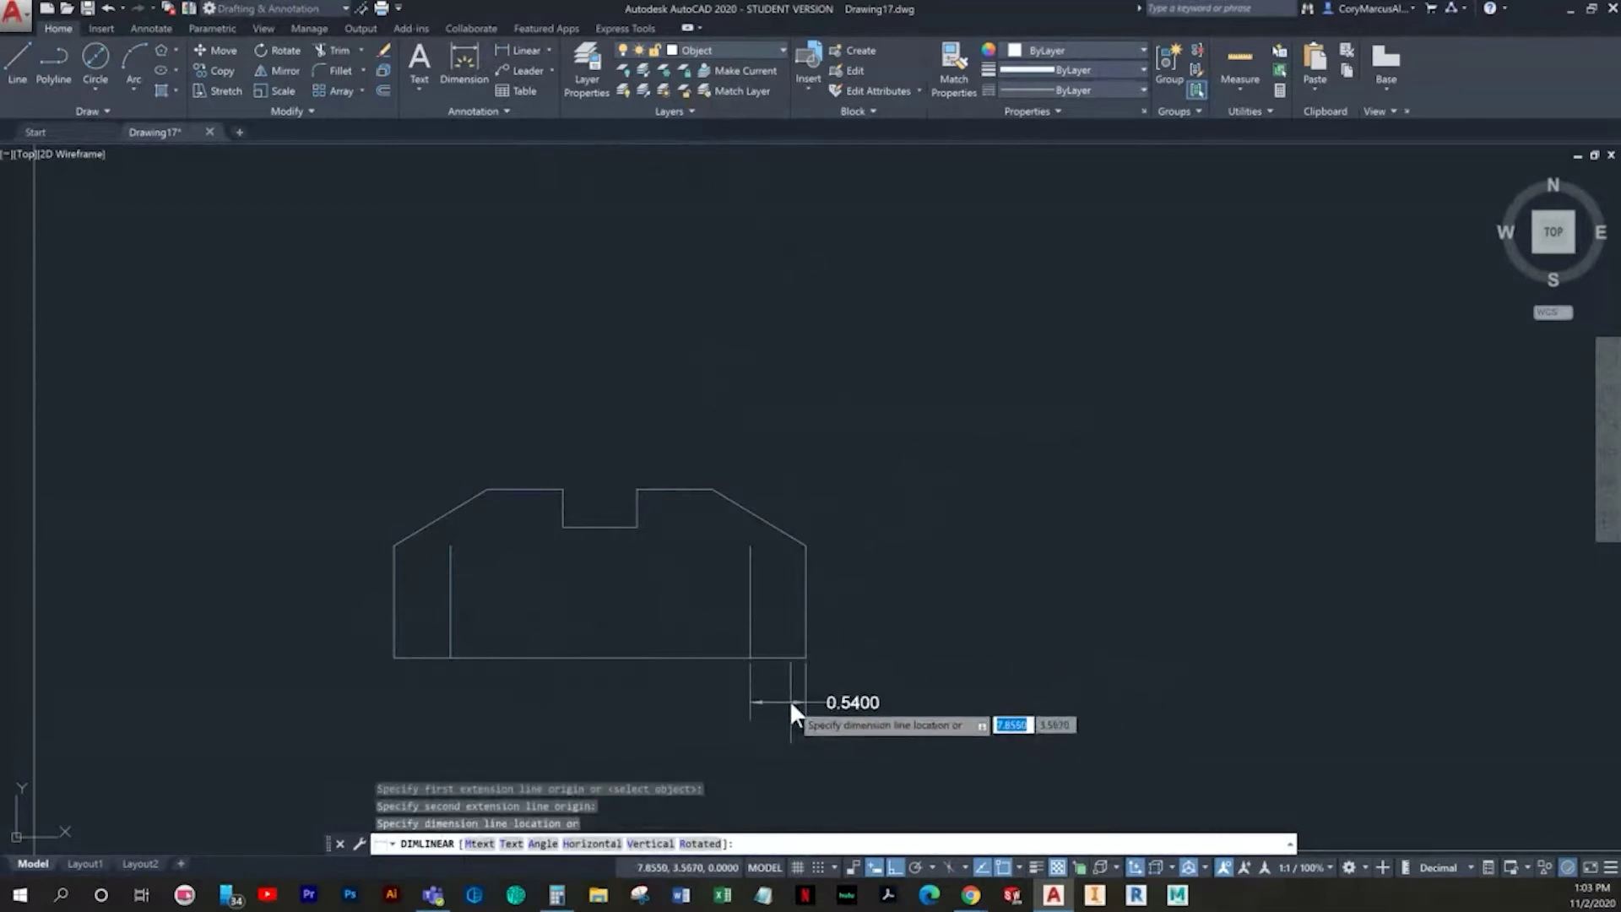
pyautogui.press('Escape')
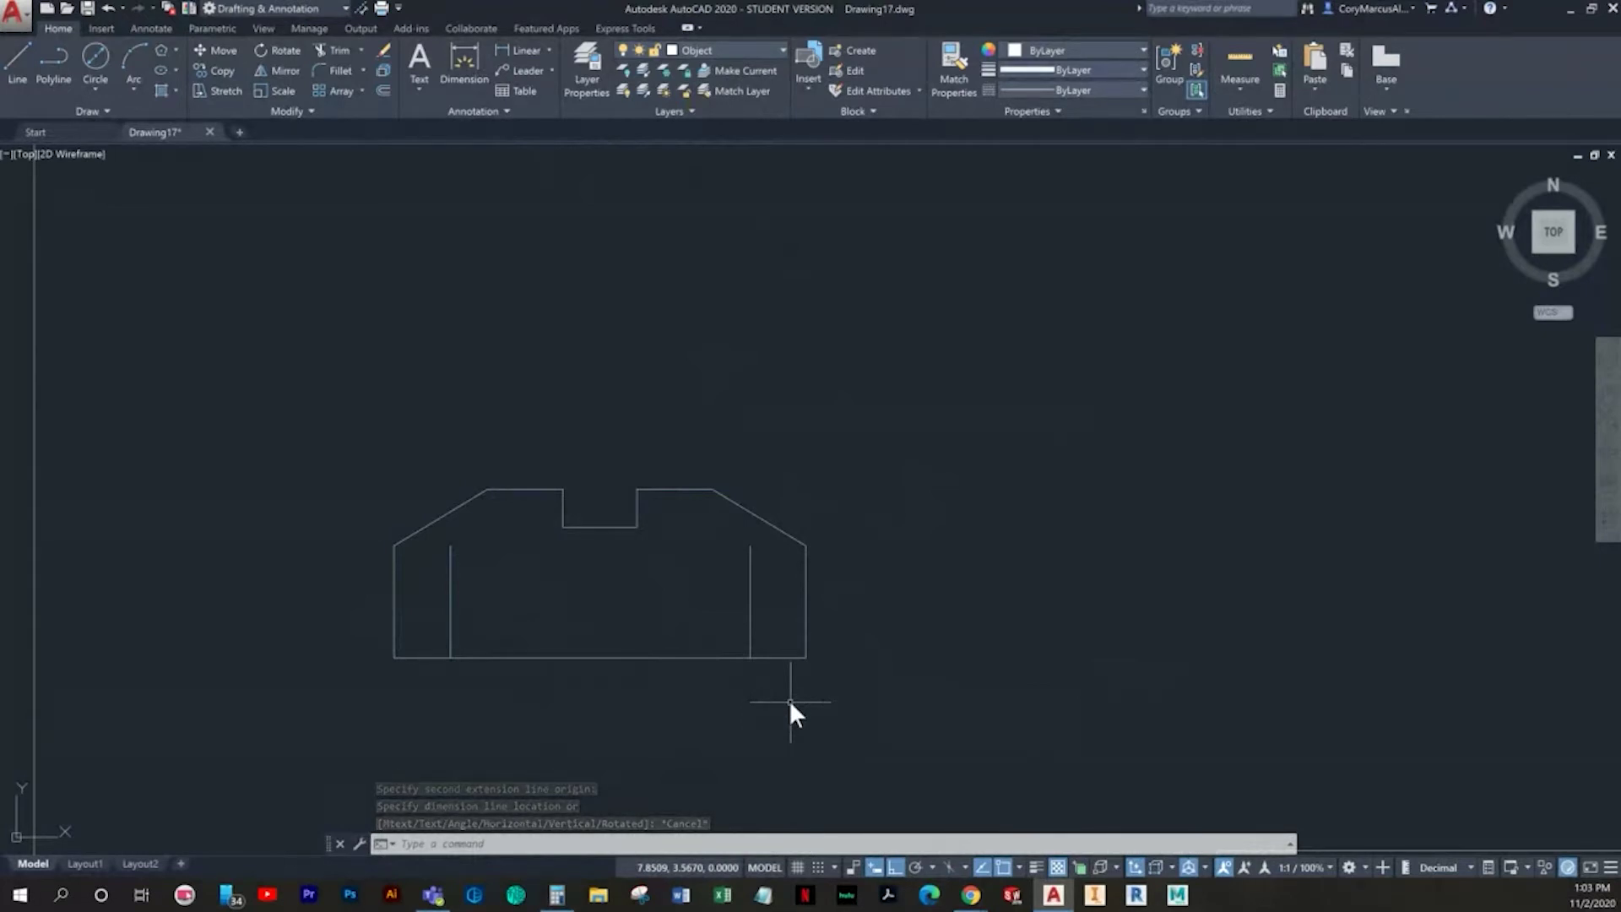
pyautogui.press('Escape')
pyautogui.press('Escape')
# Step: Offset the outline's bottom edge .55 upward
pyautogui.moveTo(732, 613); pyautogui.dragTo(734, 593, button='middle')
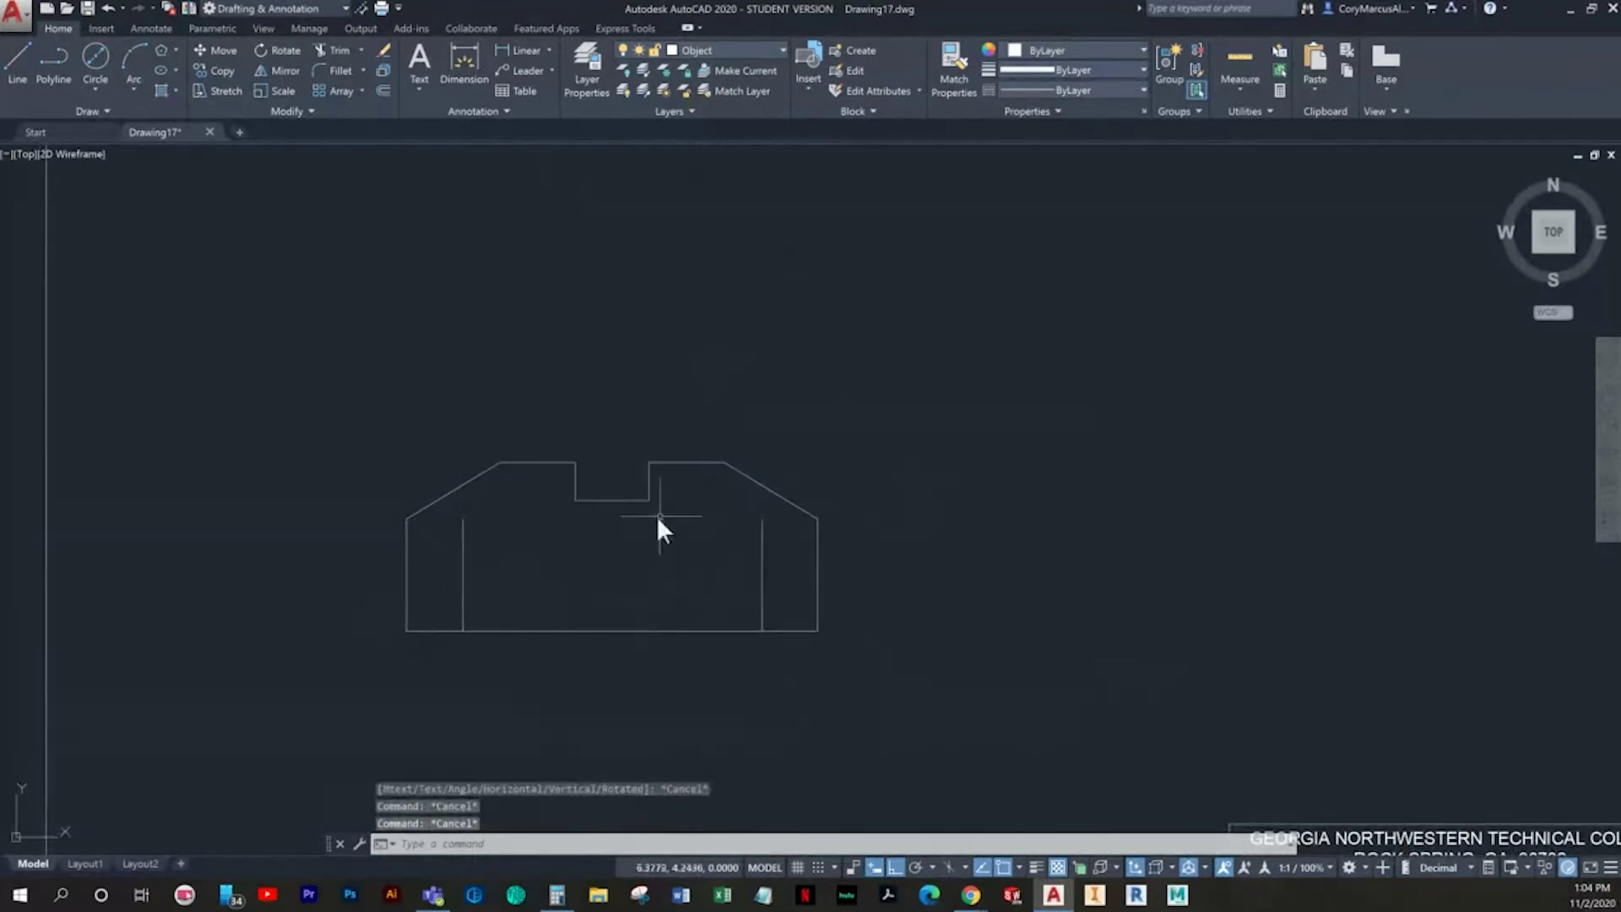
pyautogui.moveTo(648, 557); pyautogui.dragTo(736, 561, button='middle')
pyautogui.press('Escape')
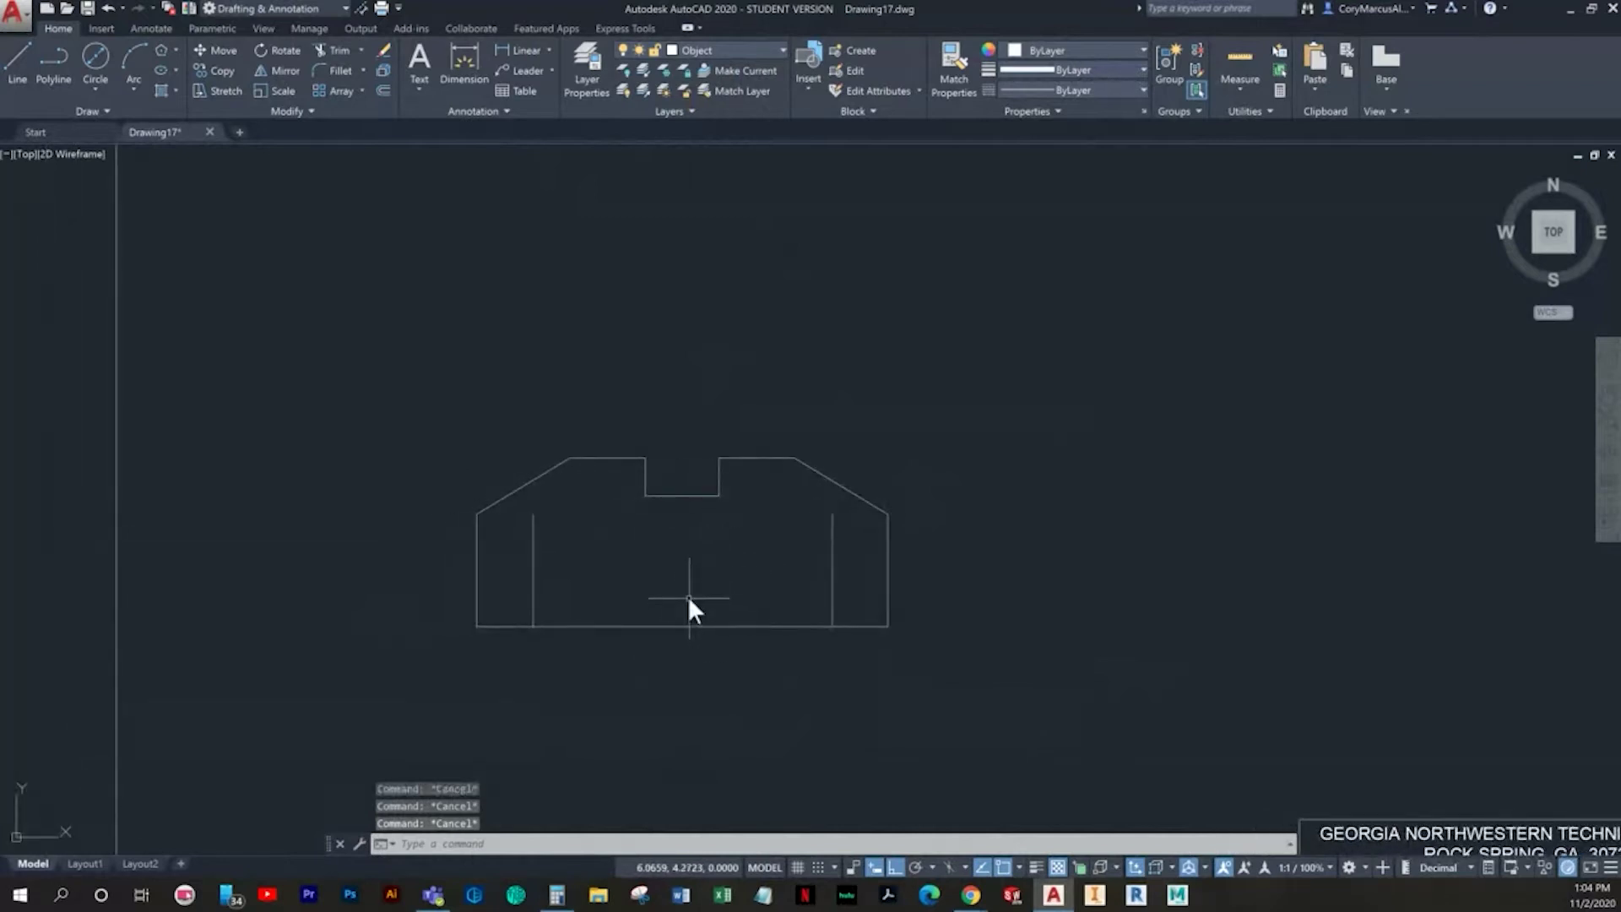
pyautogui.scroll(2, 599, 611)
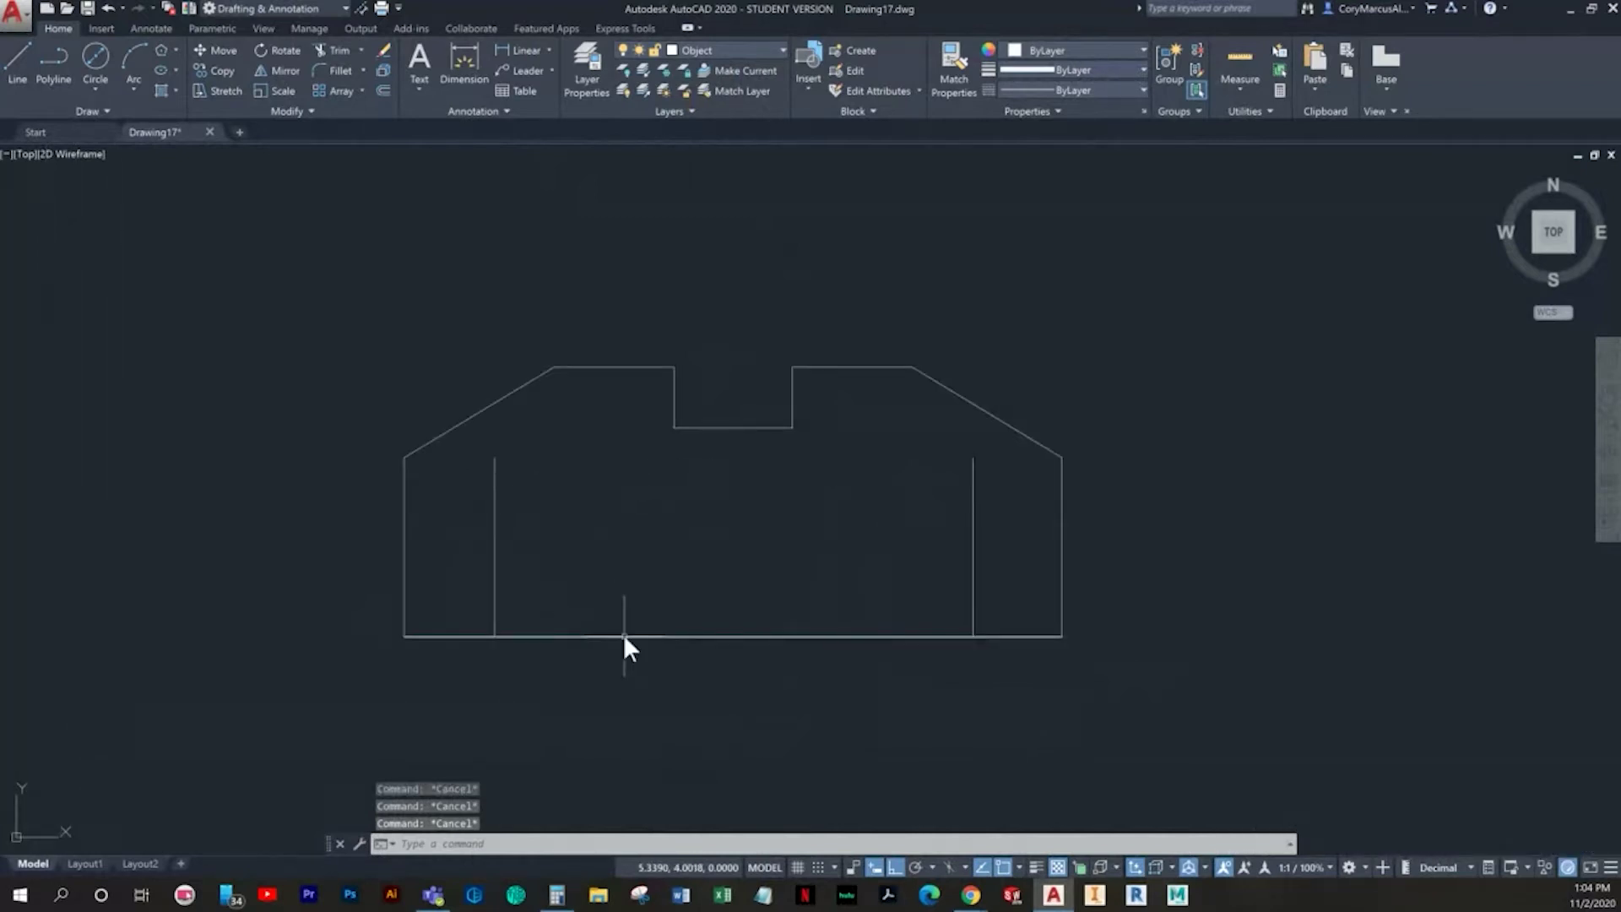
pyautogui.press('o')
pyautogui.press('Return')
pyautogui.write('.65')
pyautogui.press('Return')
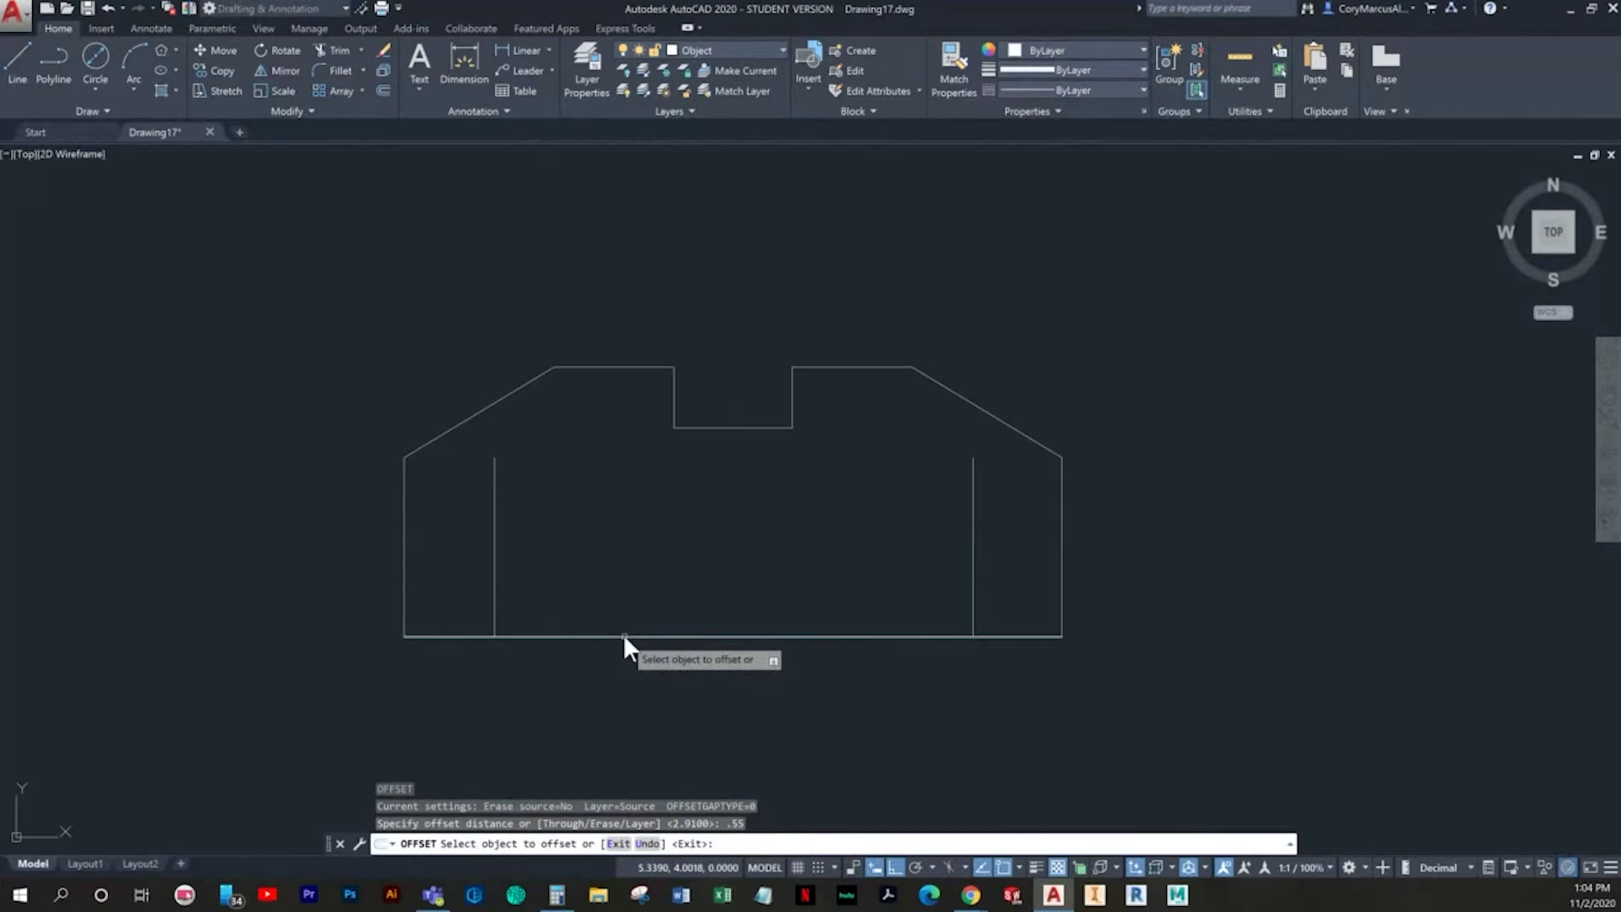
pyautogui.click(623, 635)
pyautogui.click(698, 602)
pyautogui.press('Escape')
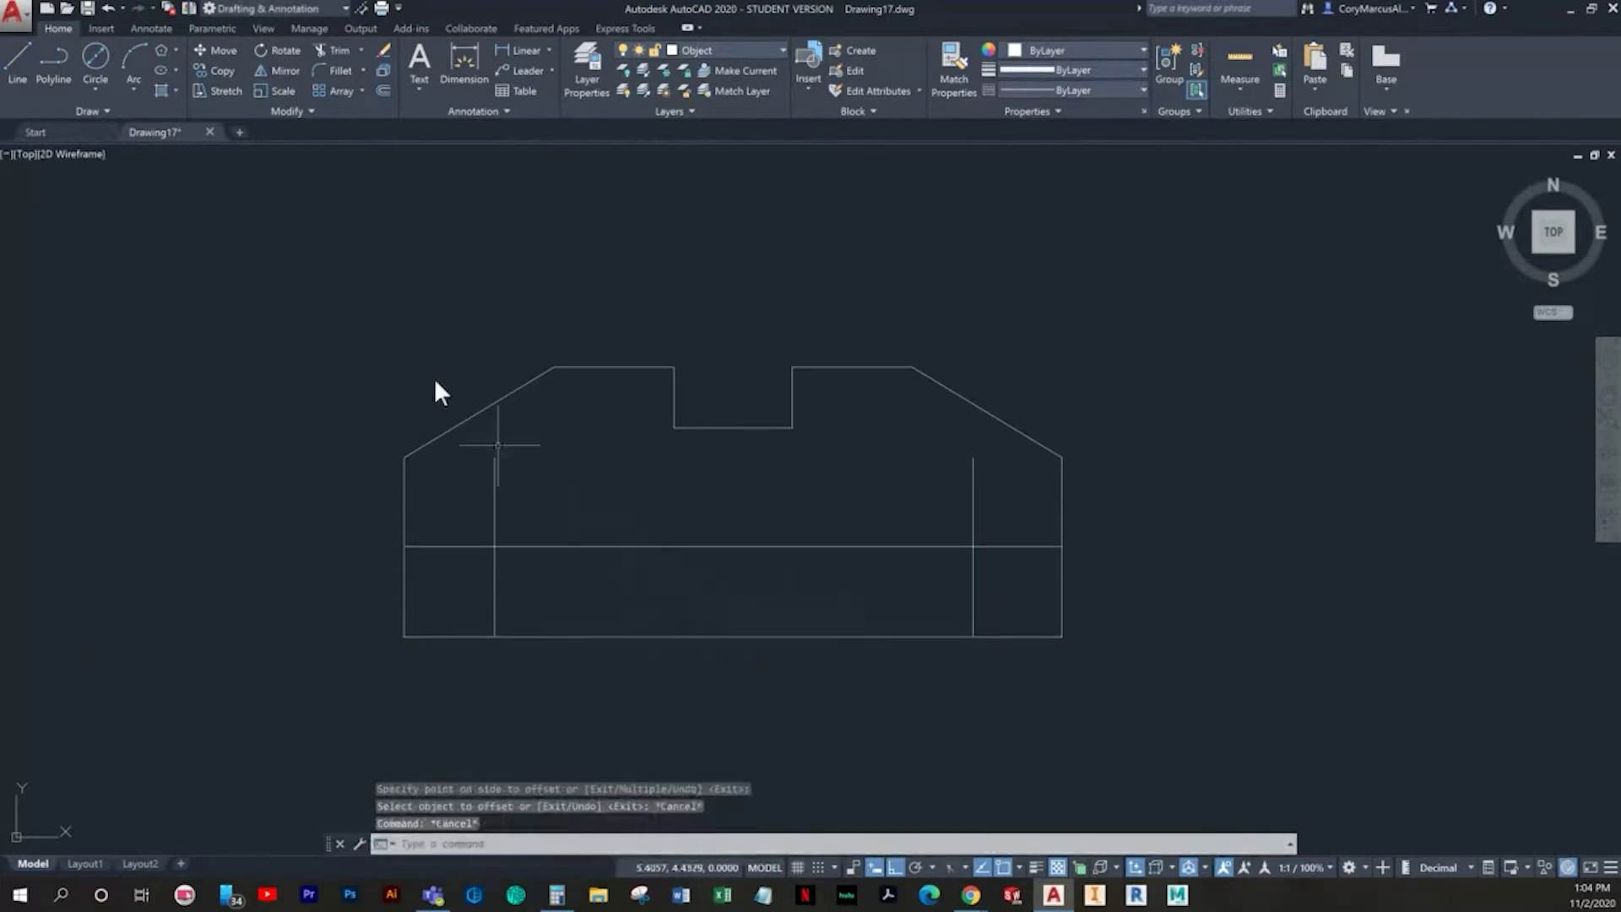
# Step: Draw a circle of diameter .75 centred where the left inner vertical crosses the inner horizontal line
pyautogui.click(100, 67)
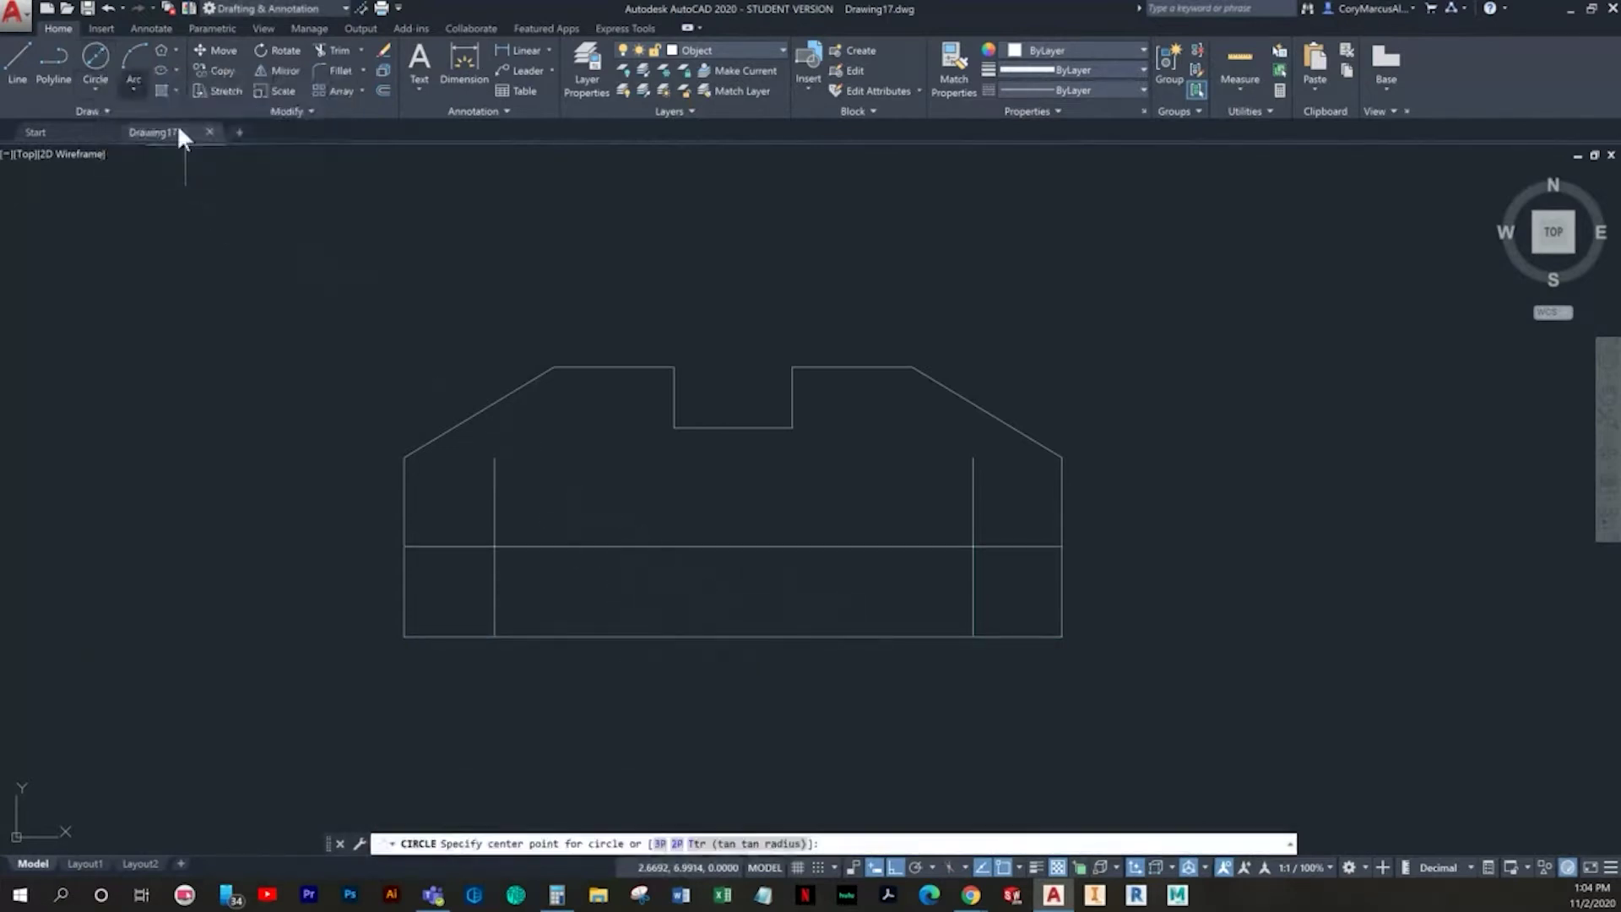
pyautogui.click(494, 546)
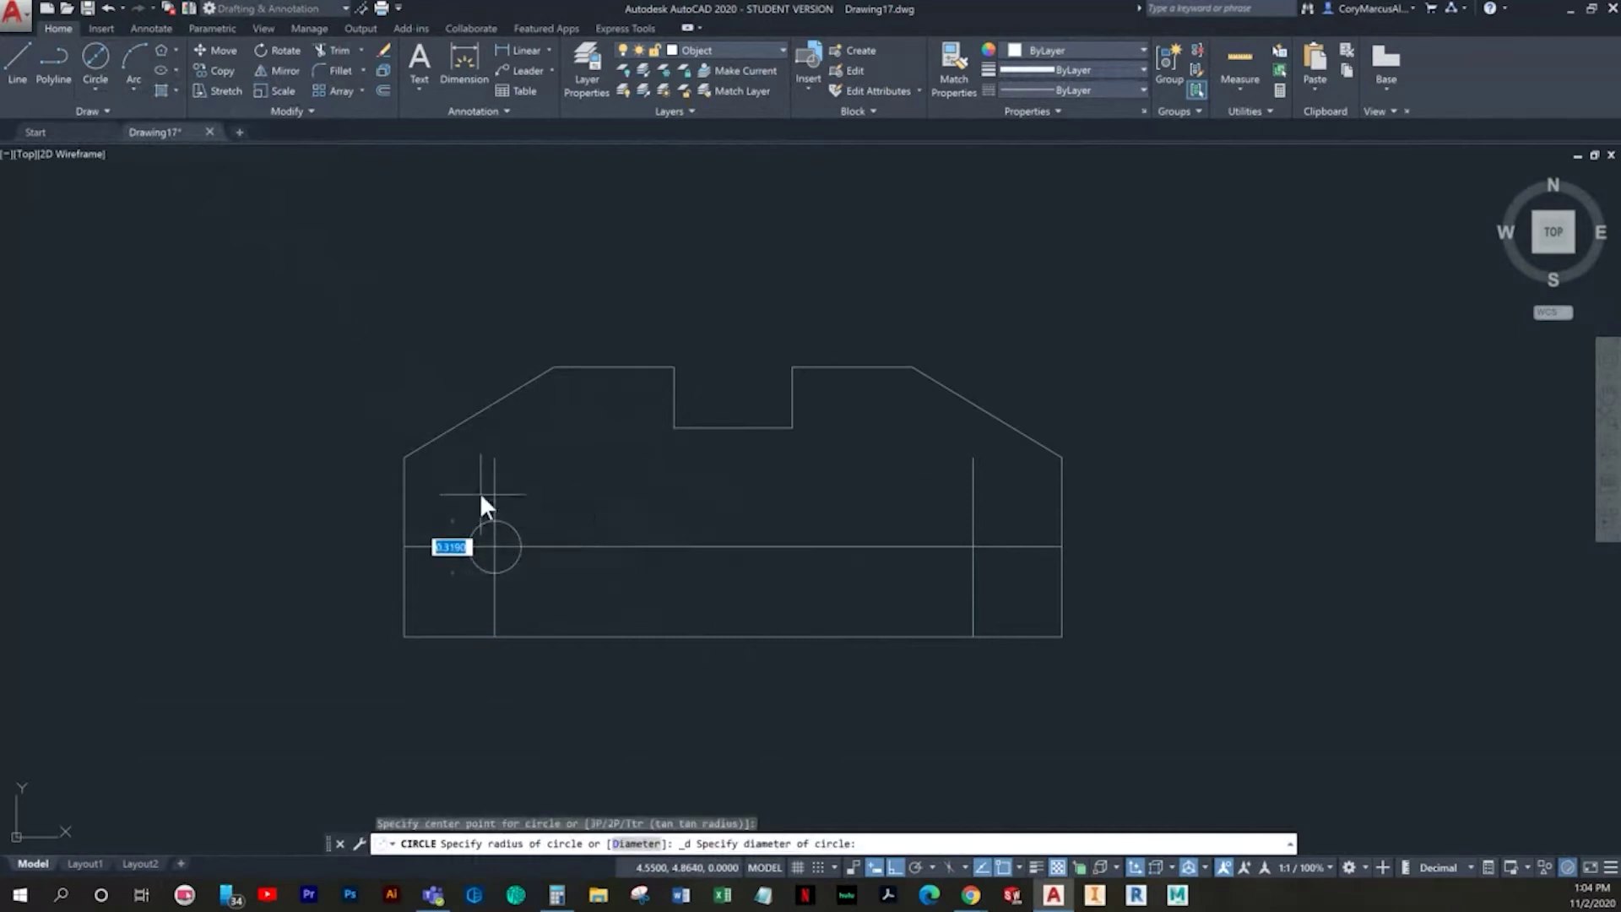
pyautogui.write('.75')
pyautogui.press('Return')
pyautogui.press('Escape')
pyautogui.moveTo(513, 491); pyautogui.dragTo(520, 505)
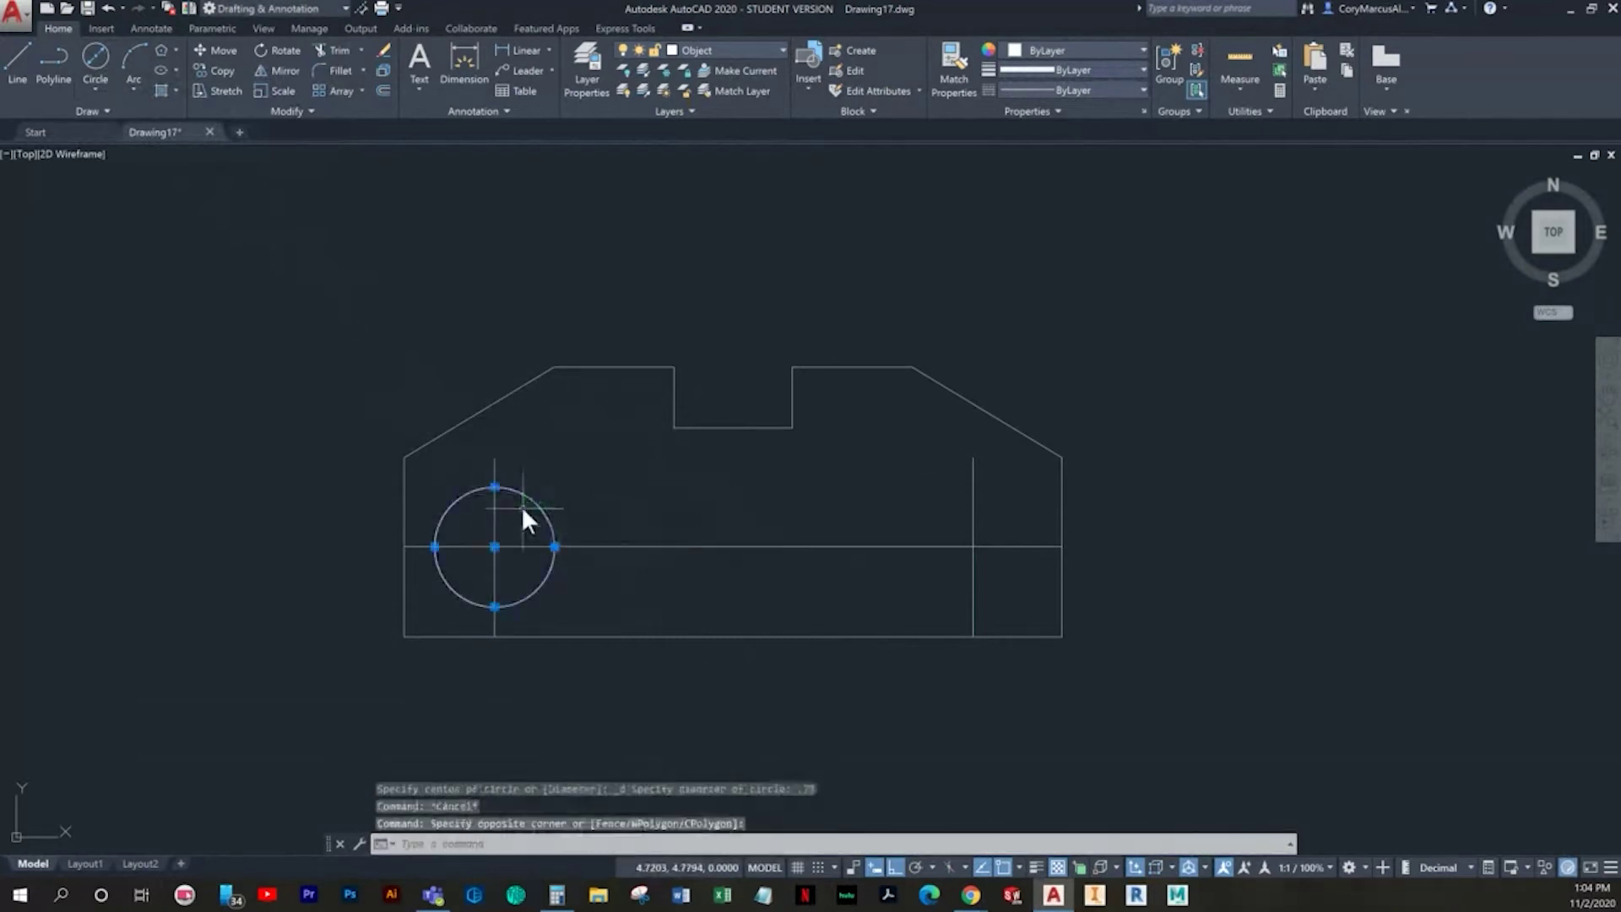
pyautogui.click(207, 68)
pyautogui.click(491, 538)
pyautogui.press('Escape')
pyautogui.press('Return')
pyautogui.click(547, 502)
pyautogui.press('Escape')
pyautogui.click(547, 495)
pyautogui.press('Escape')
pyautogui.press('Escape')
pyautogui.press('Escape')
# Step: Copy the circle from its centre to where the right inner vertical crosses the inner horizontal line
pyautogui.click(539, 495)
pyautogui.click(518, 517)
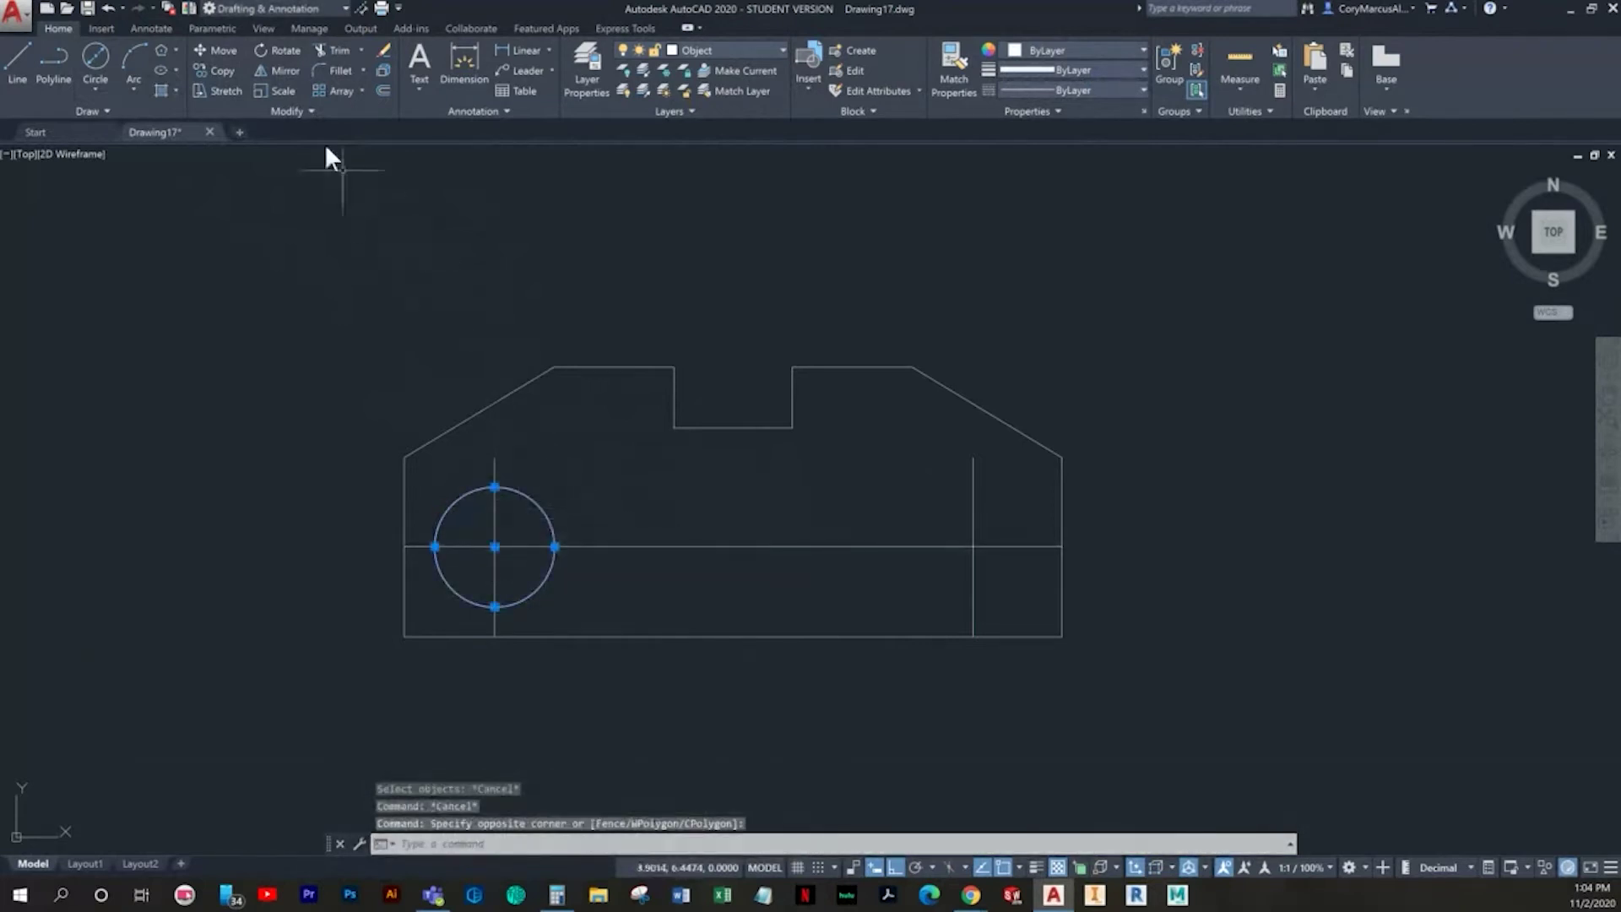
pyautogui.click(210, 68)
pyautogui.click(494, 548)
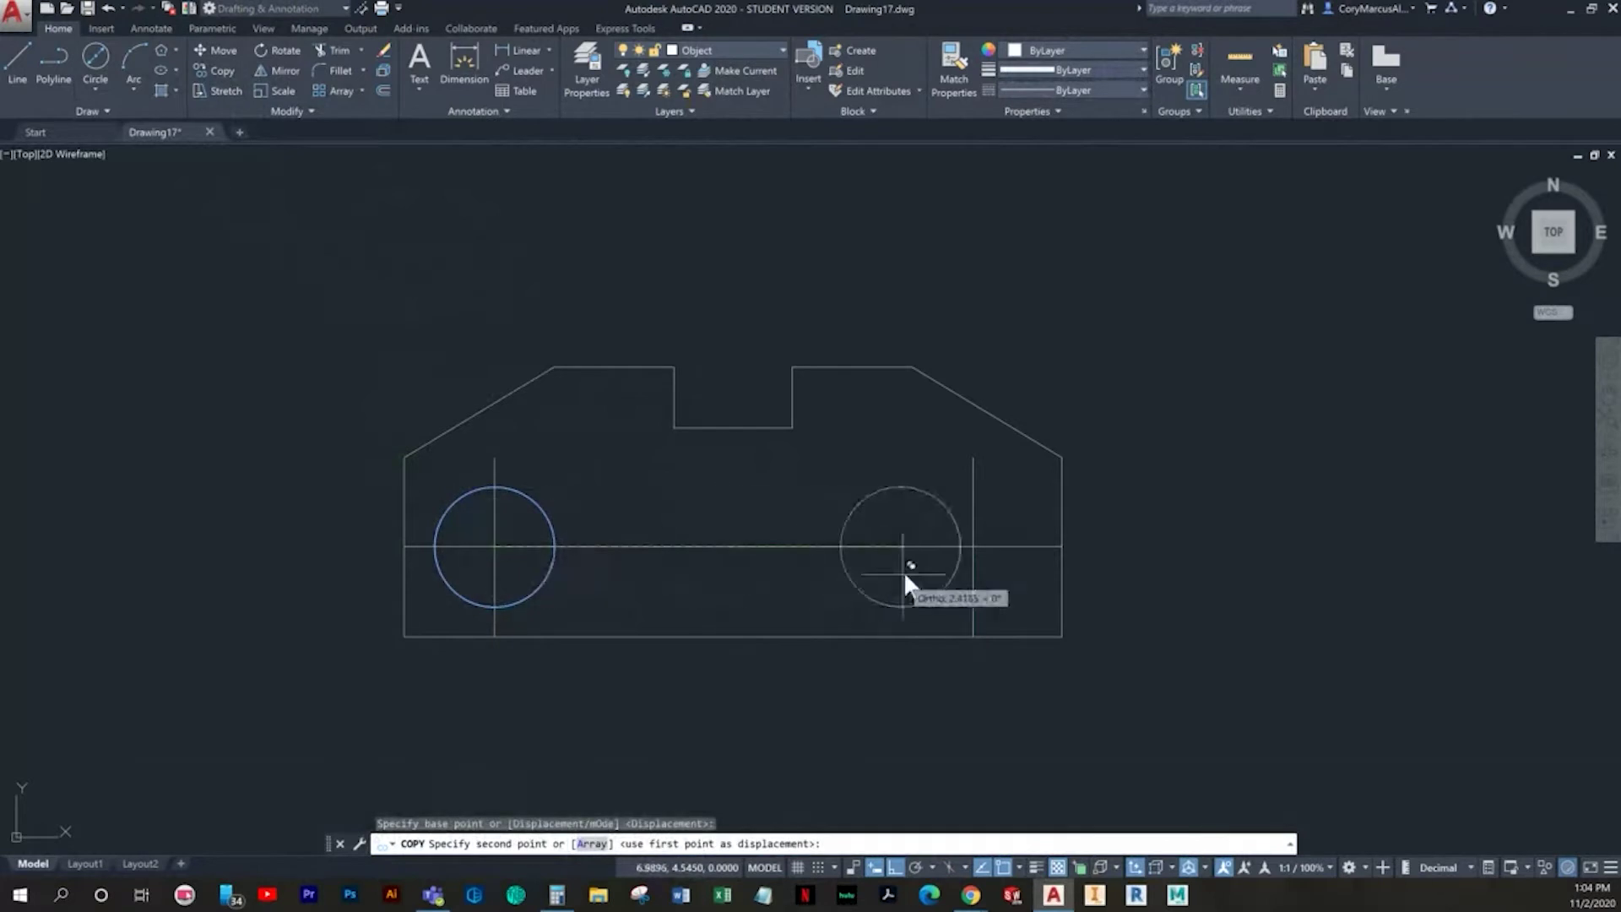
pyautogui.click(972, 545)
pyautogui.press('Escape')
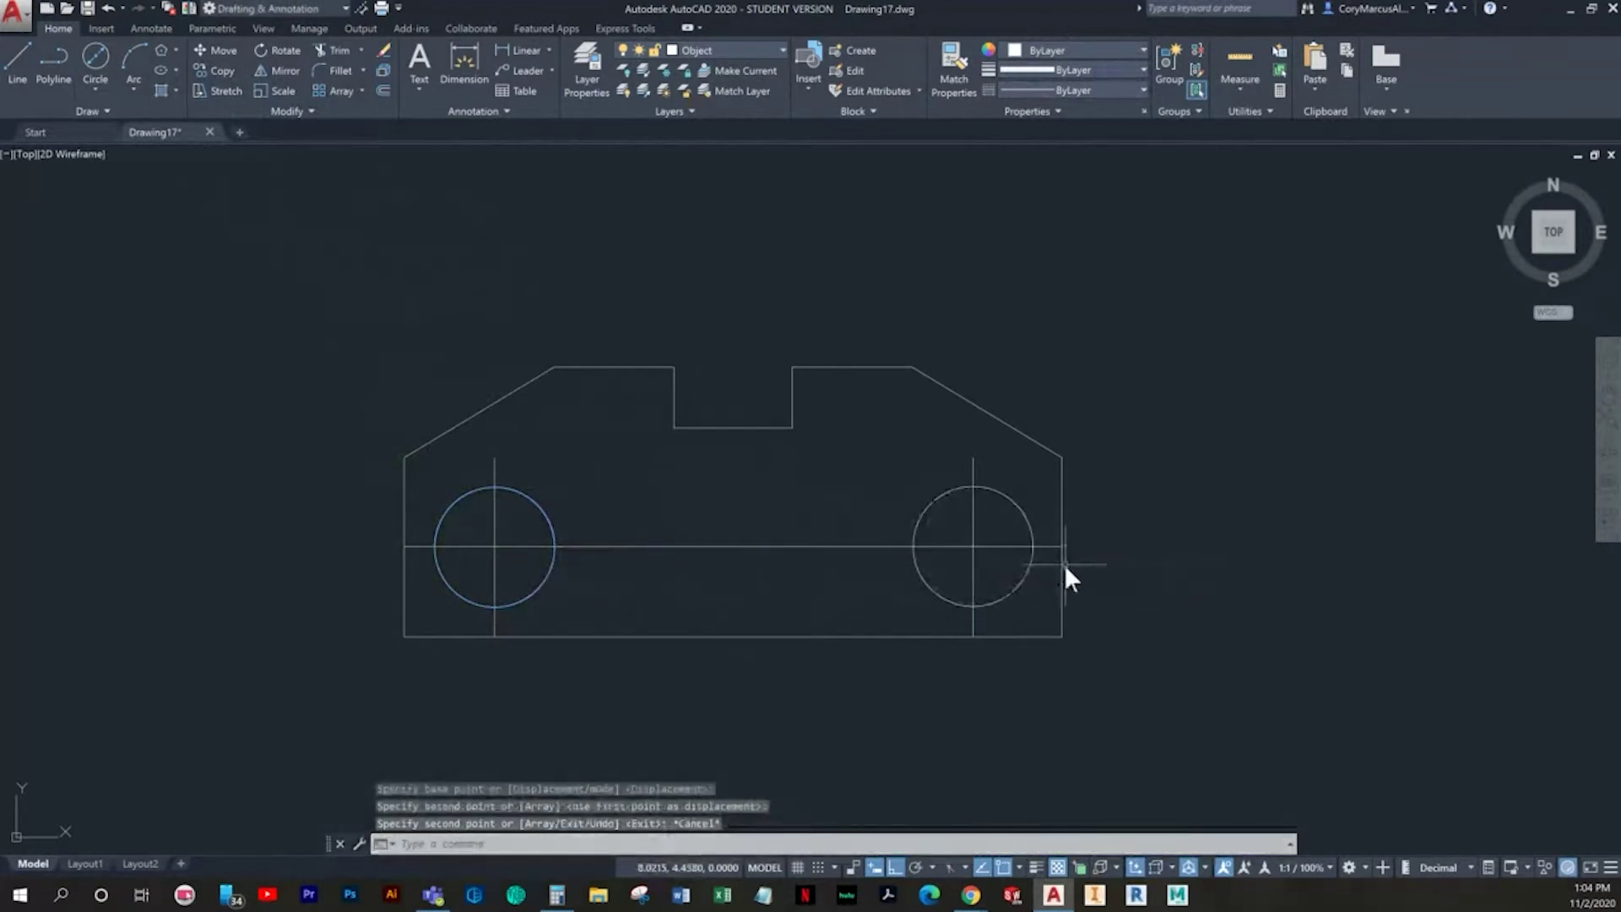
# Step: Move the left circle's centre exactly onto the intersection of the left inner vertical and the inner horizontal line
pyautogui.scroll(8, 574, 553)
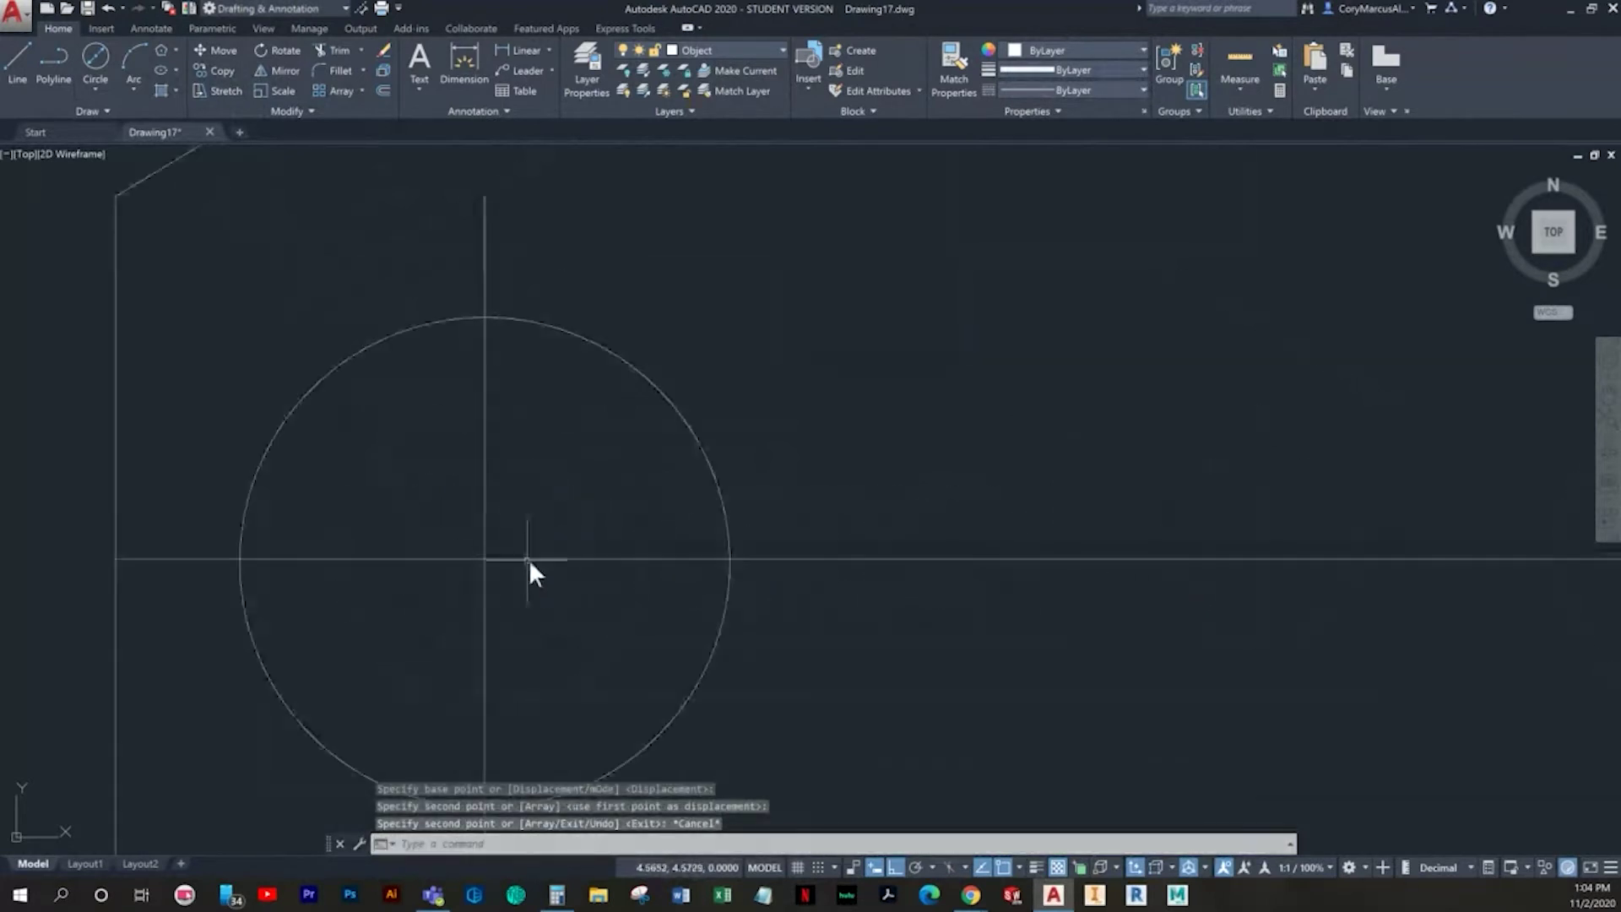
pyautogui.click(430, 493)
pyautogui.scroll(-2, 435, 495)
pyautogui.press('Escape')
pyautogui.click(608, 432)
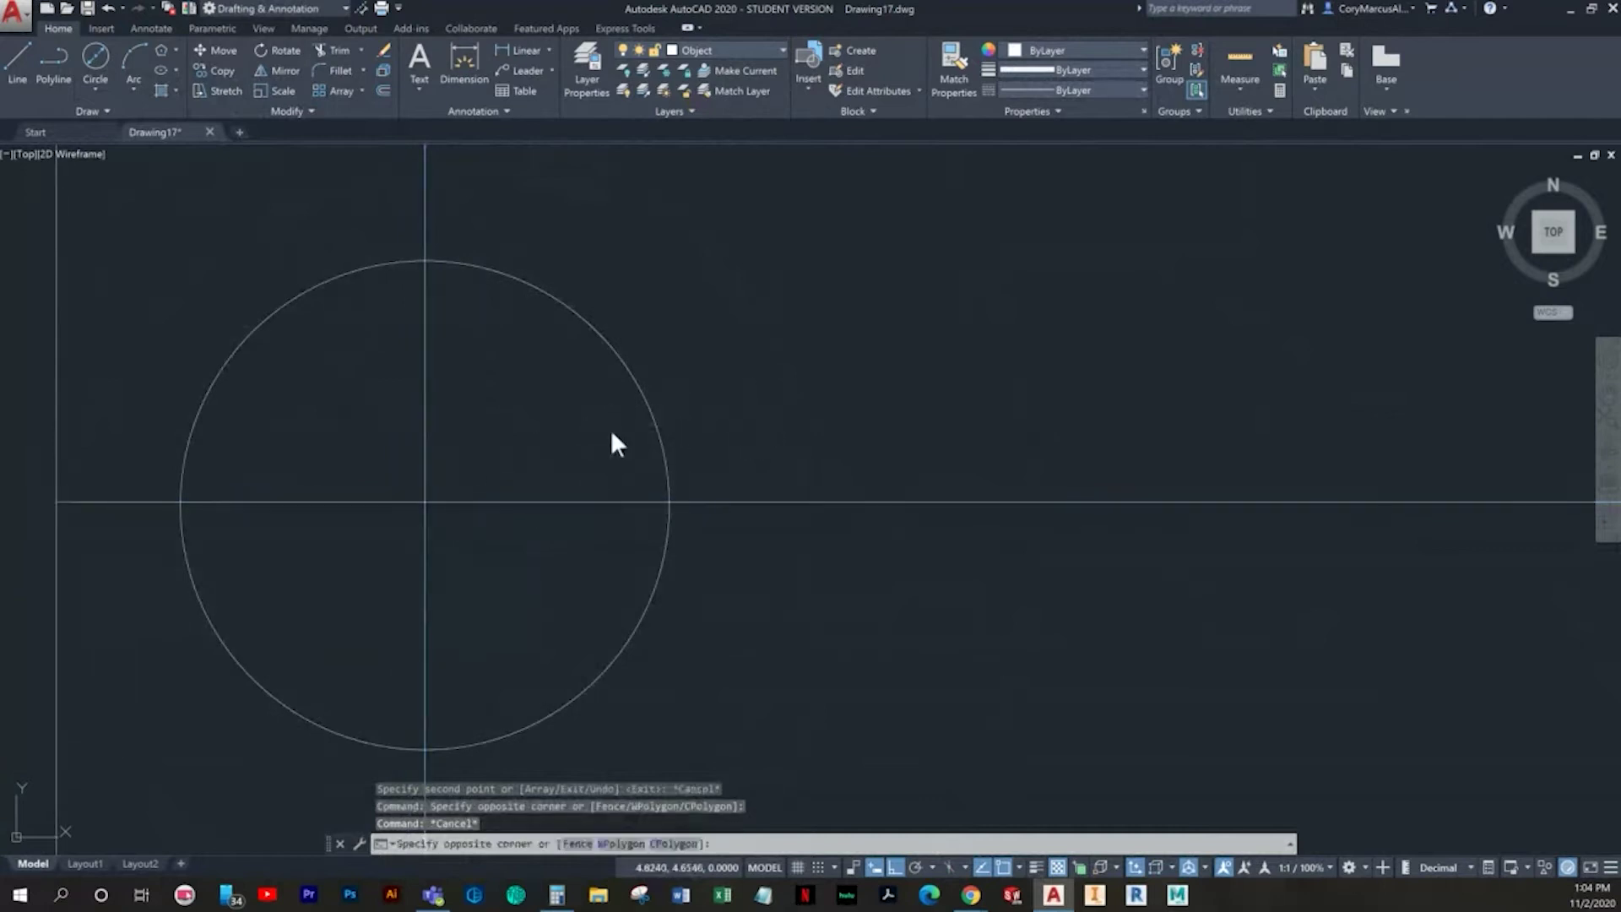
pyautogui.click(729, 359)
pyautogui.click(728, 360)
pyautogui.click(613, 395)
pyautogui.scroll(6, 422, 505)
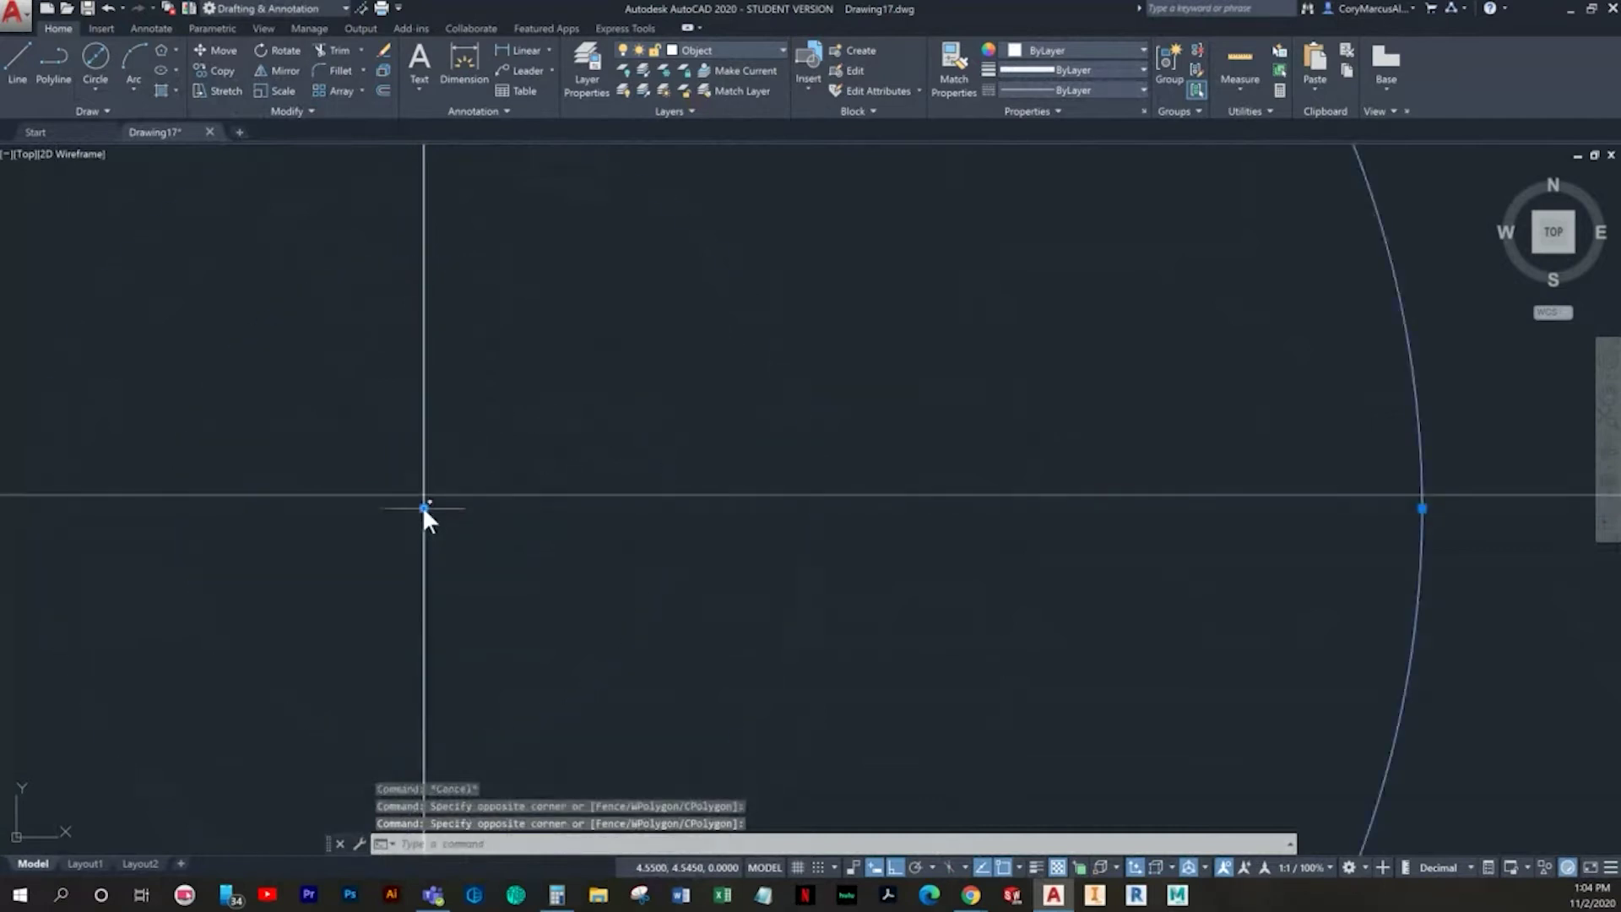
pyautogui.click(424, 495)
pyautogui.scroll(-5, 624, 536)
pyautogui.press('Escape')
# Step: Check the right circle's centre against the intersection of its construction lines
pyautogui.moveTo(1186, 551); pyautogui.dragTo(671, 514, button='middle')
pyautogui.scroll(2, 819, 432)
pyautogui.click(626, 388)
pyautogui.click(525, 444)
pyautogui.scroll(9, 625, 535)
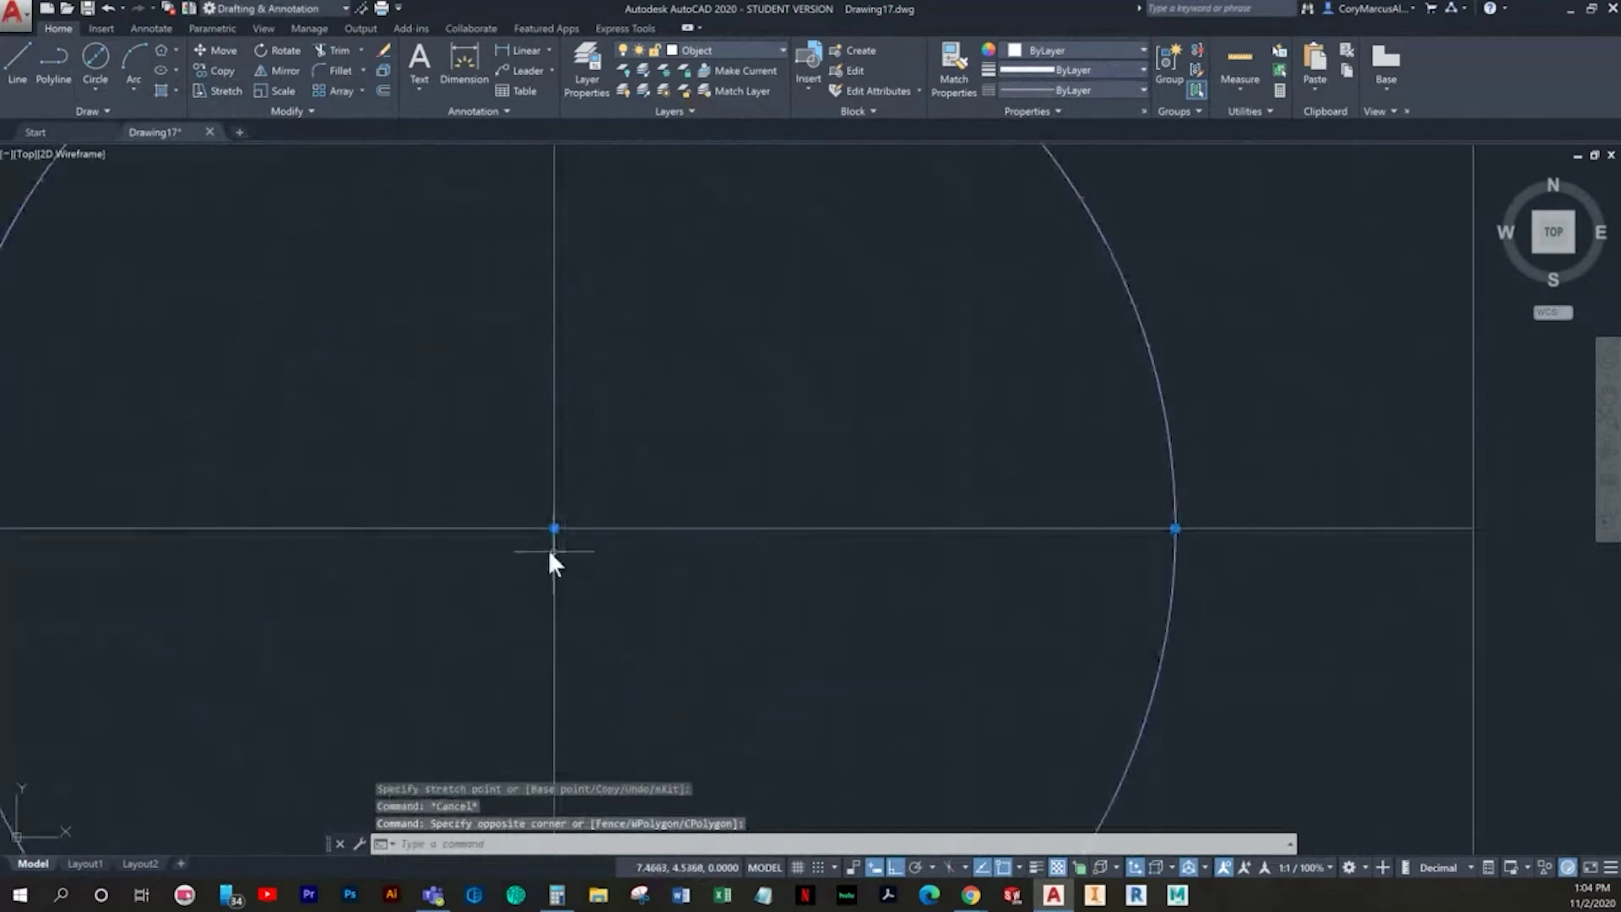
pyautogui.scroll(4, 525, 524)
# Step: Delete the inner horizontal construction line running through both circles
pyautogui.scroll(-12, 524, 540)
pyautogui.moveTo(565, 551); pyautogui.dragTo(1070, 576, button='middle')
pyautogui.press('Escape')
pyautogui.click(524, 566)
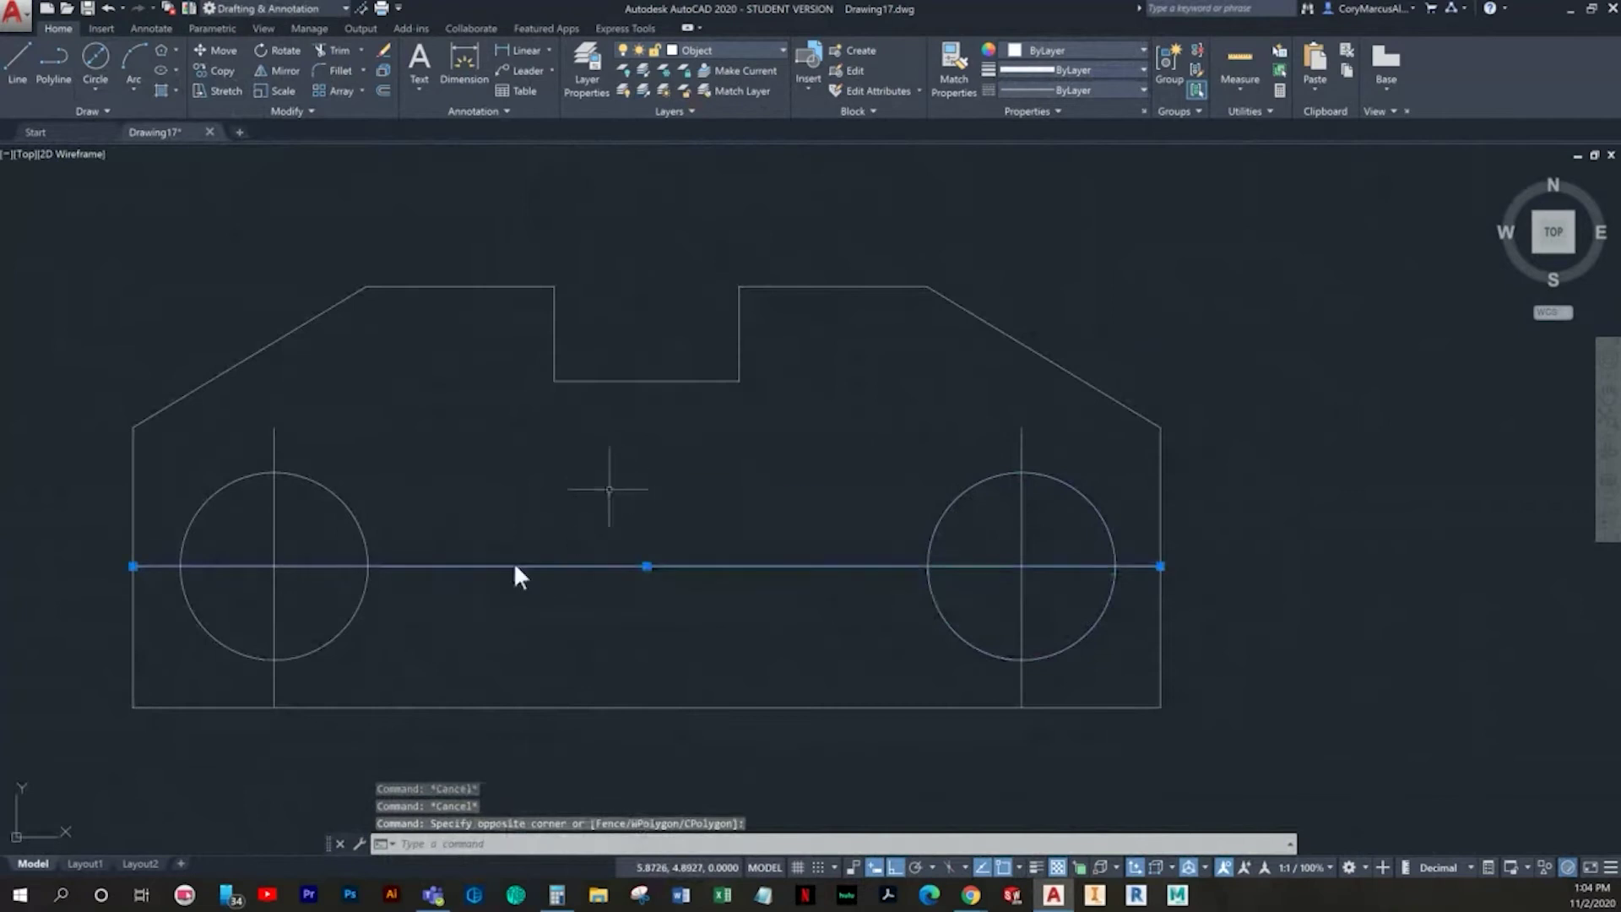
pyautogui.press('Delete')
# Step: Try to erase the left vertical construction line, and undo that erasure
pyautogui.click(281, 703)
pyautogui.click(211, 659)
pyautogui.press('Delete')
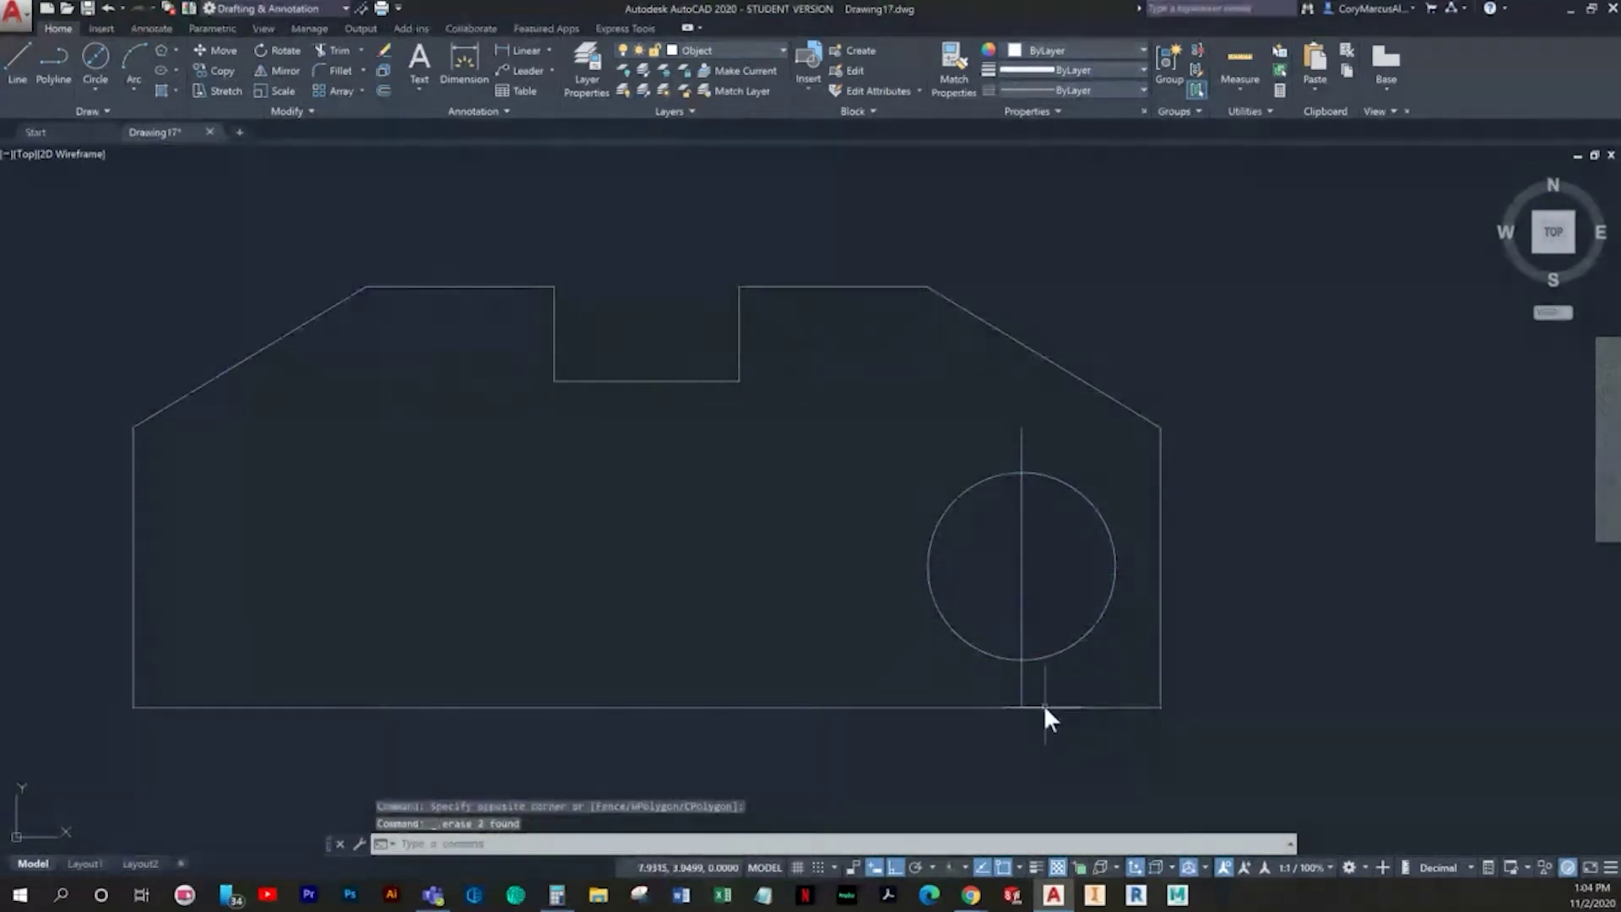
pyautogui.hotkey('ctrl', 'z')
pyautogui.click(971, 706)
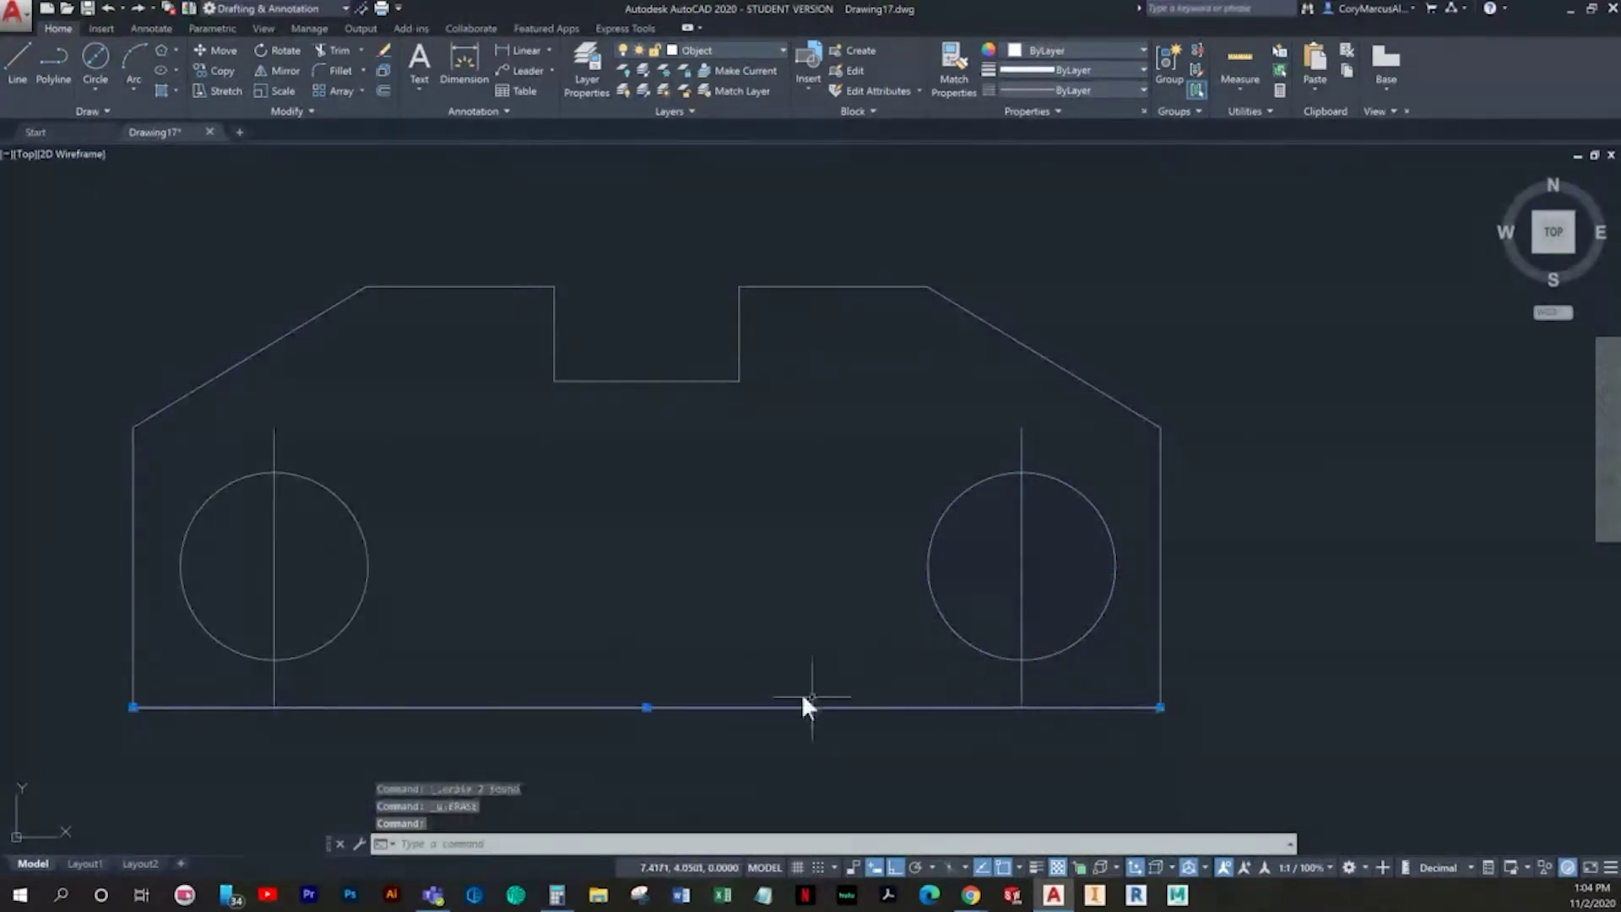
pyautogui.press('Escape')
# Step: Delete the vertical construction lines through both circles, keeping the circles
pyautogui.click(1040, 680)
pyautogui.click(126, 659)
pyautogui.press('Delete')
pyautogui.moveTo(429, 655); pyautogui.dragTo(479, 652, button='middle')
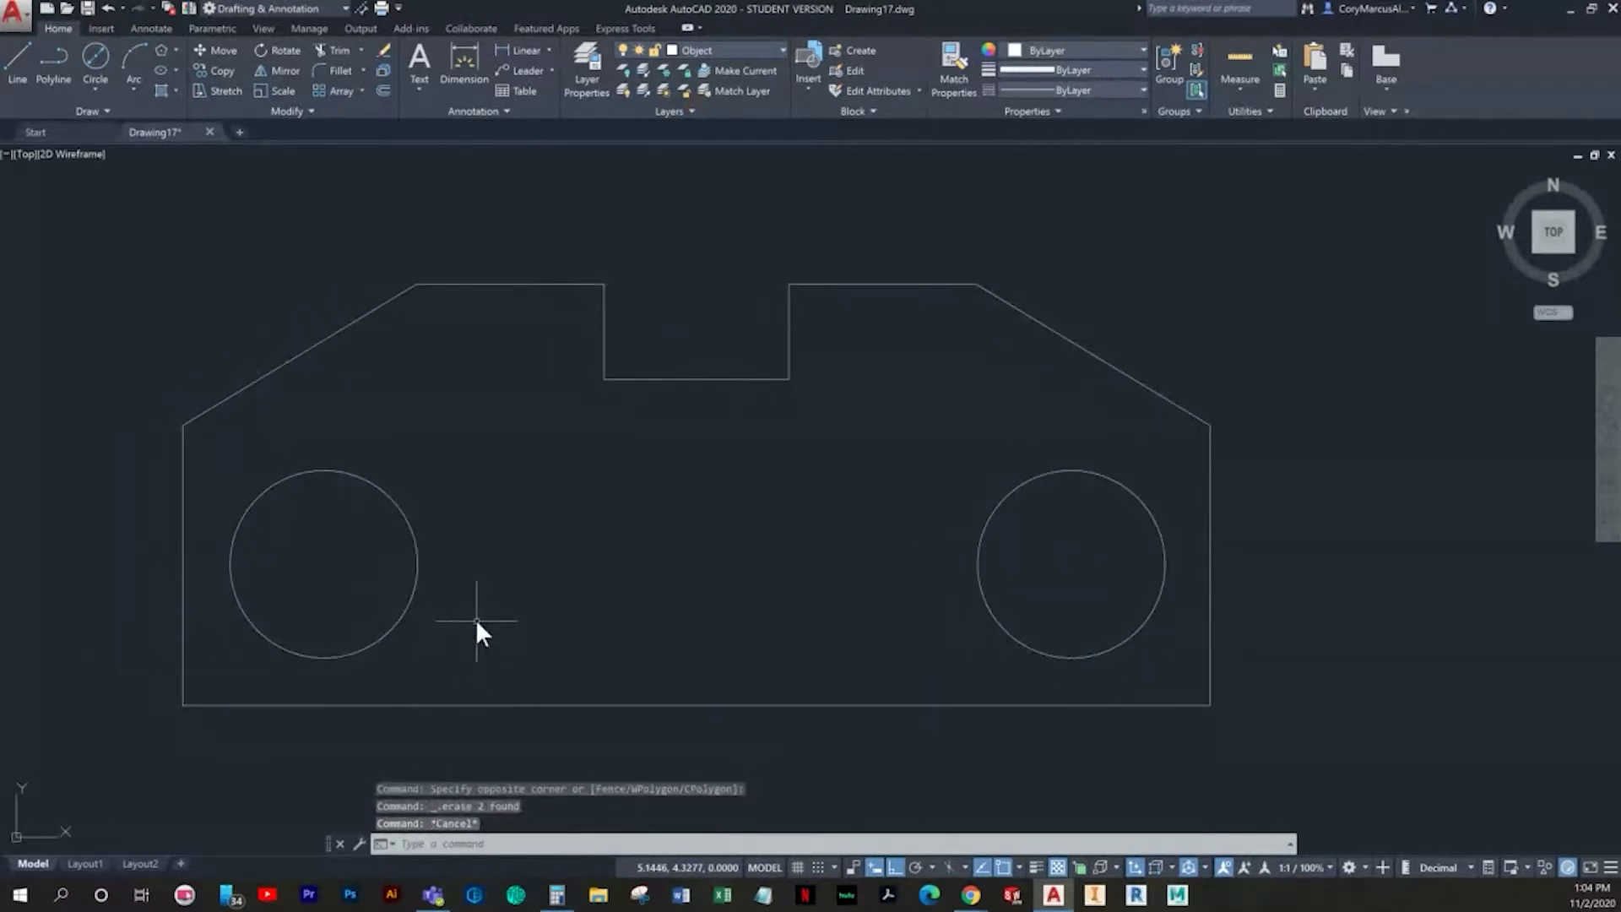
# Step: Offset the outline's bottom edge upward by .55 to make a horizontal construction line through the circles
pyautogui.write('o')
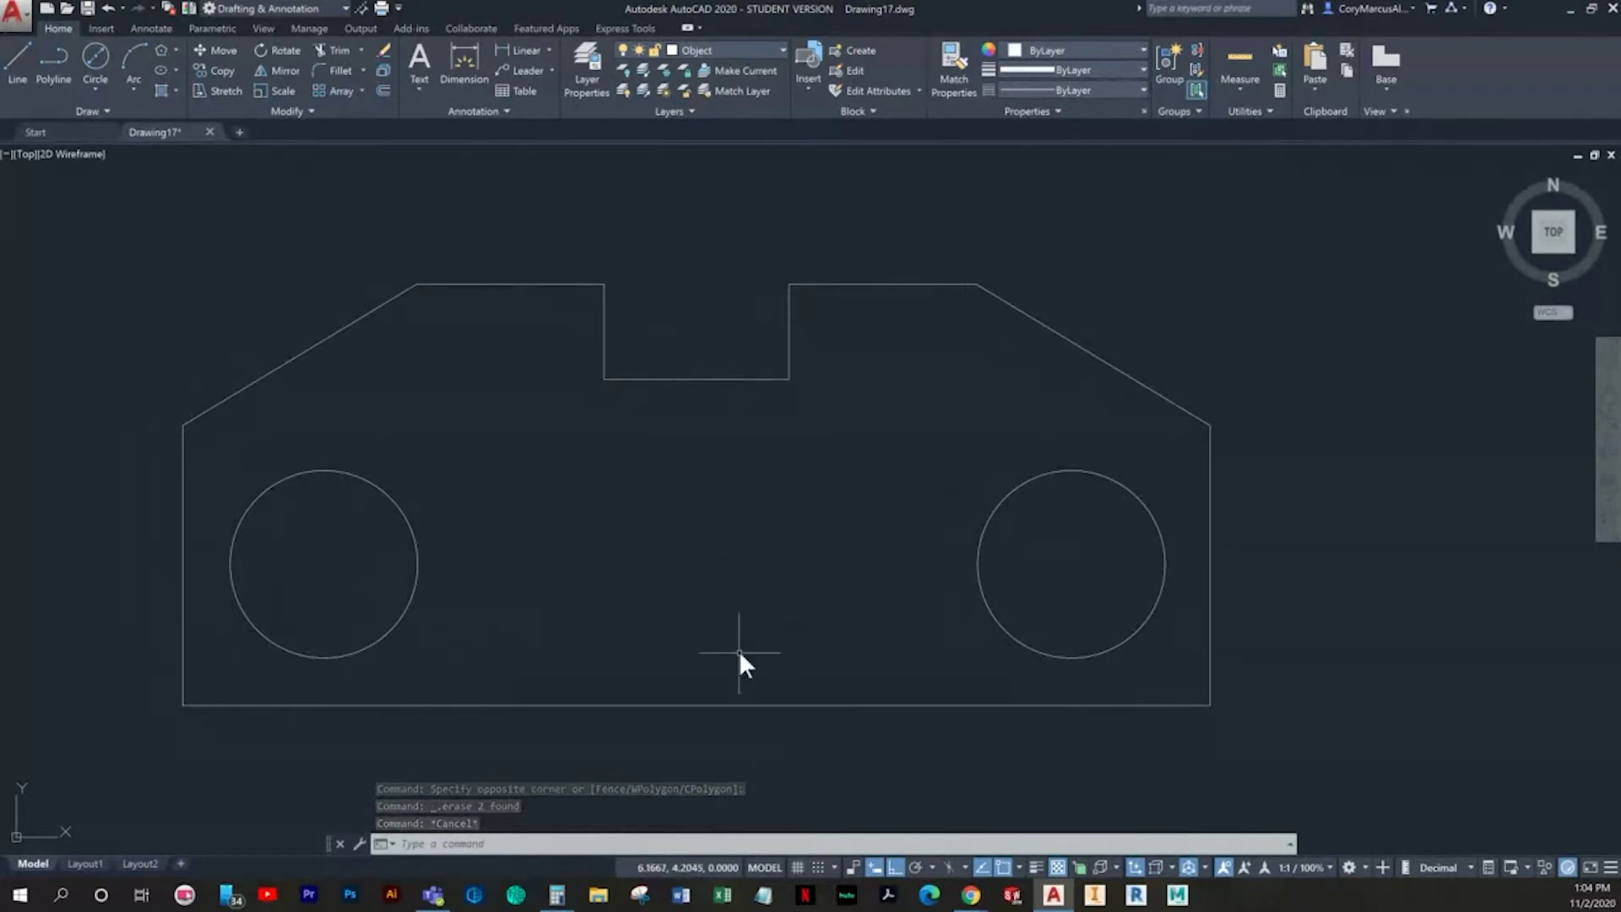
pyautogui.press('Return')
pyautogui.write('.55')
pyautogui.press('Return')
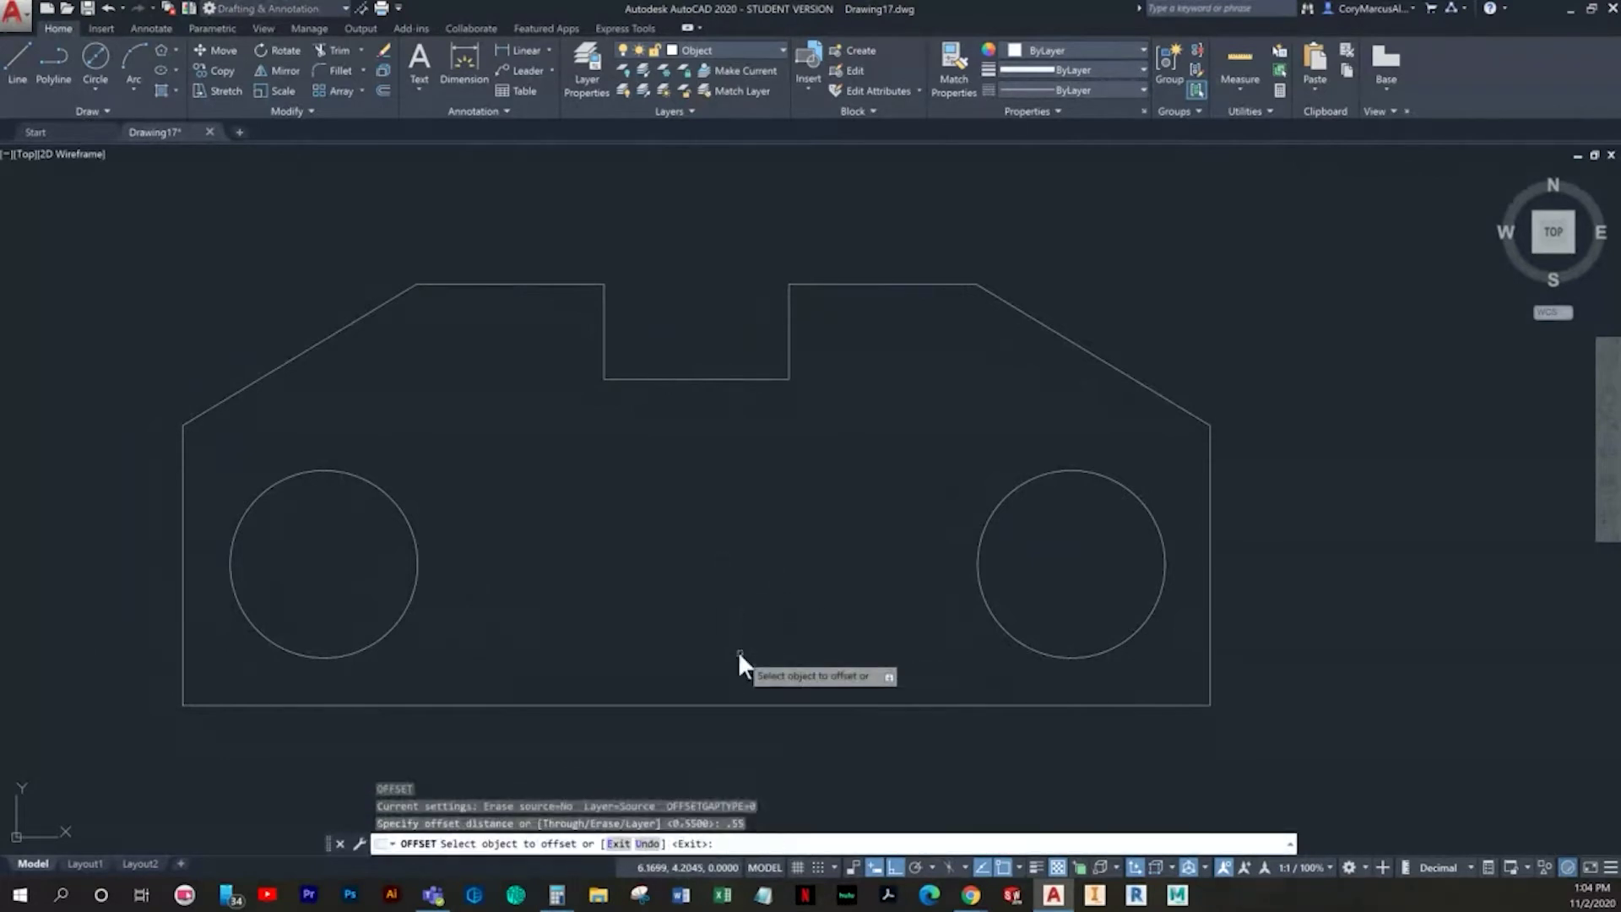
pyautogui.click(803, 705)
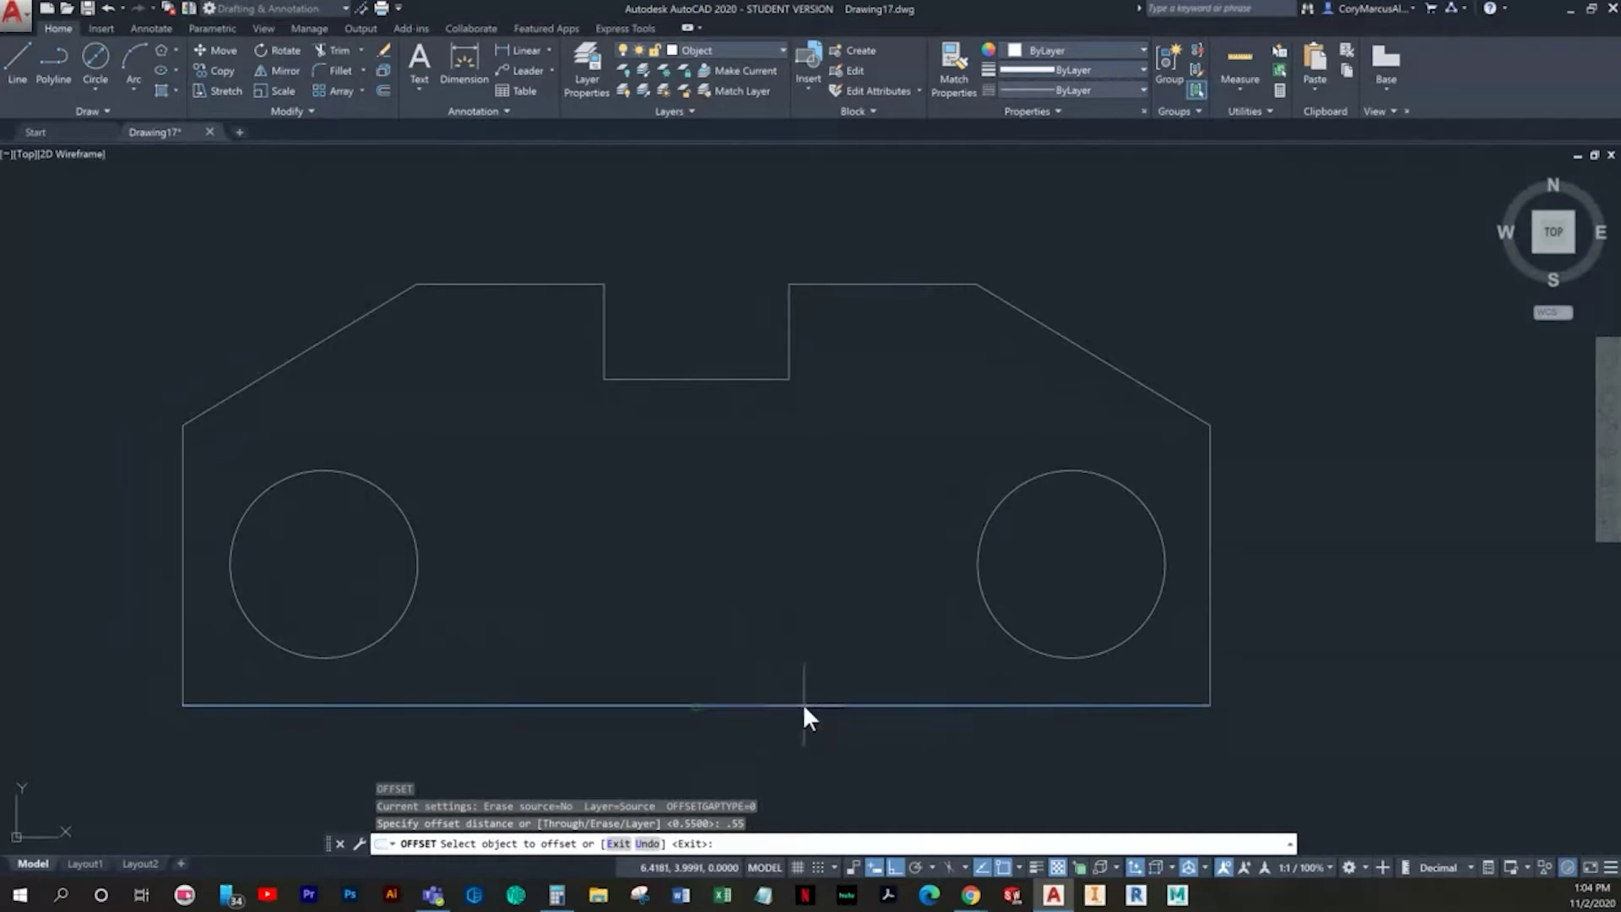
pyautogui.click(807, 625)
pyautogui.press('Escape')
pyautogui.press('Escape')
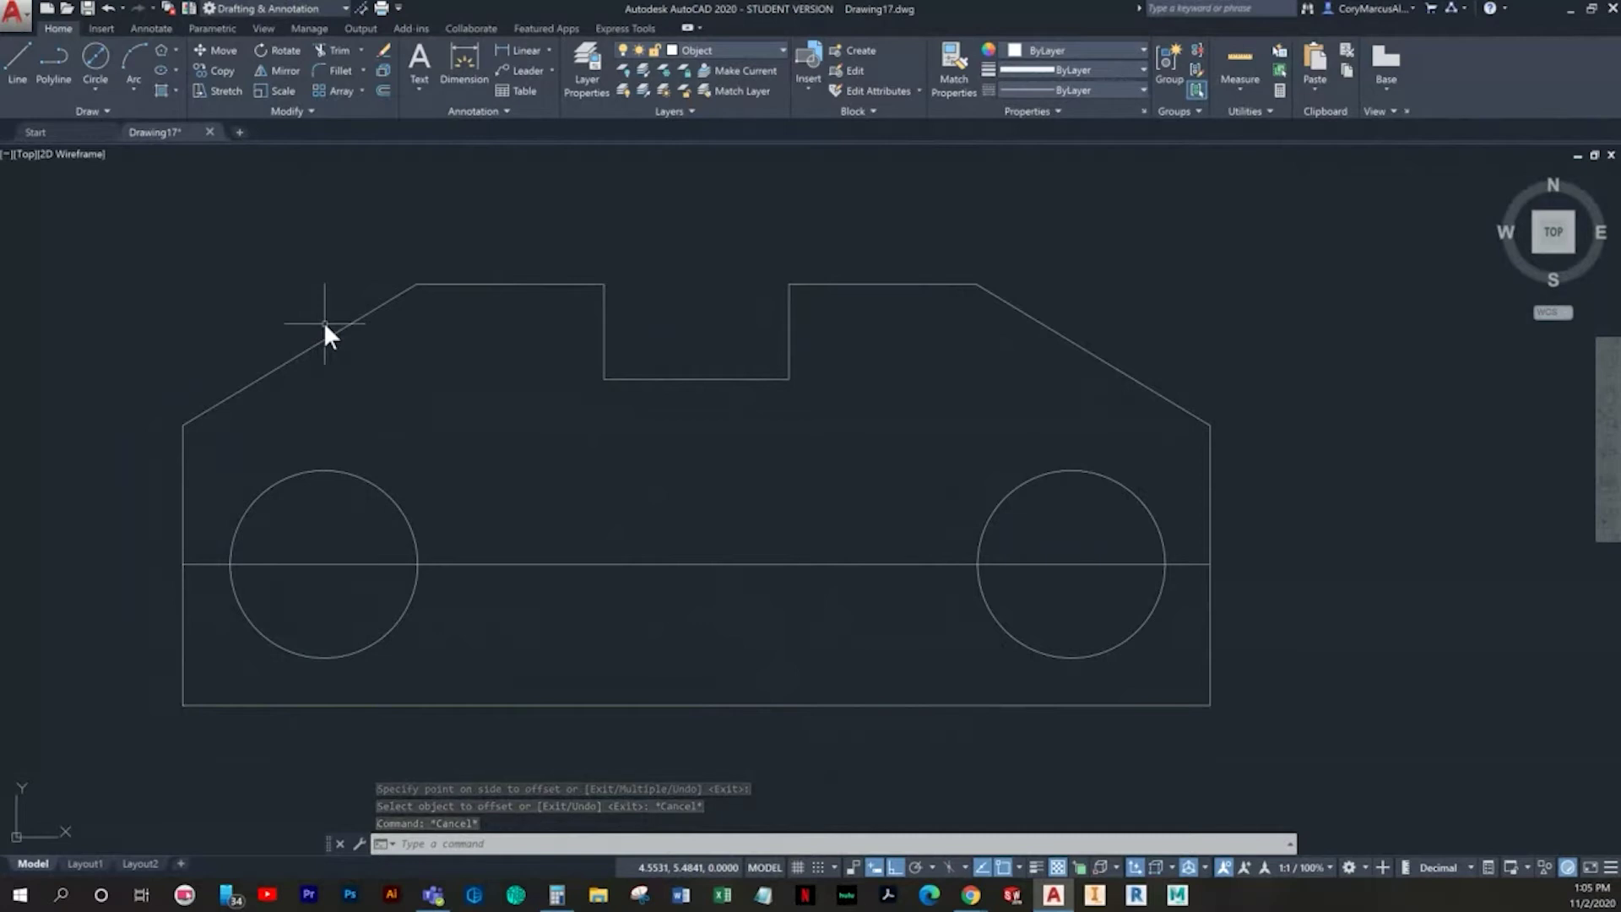
# Step: Draw a vertical construction line from the midpoint of the notch's bottom edge down to the outline's bottom edge
pyautogui.click(22, 81)
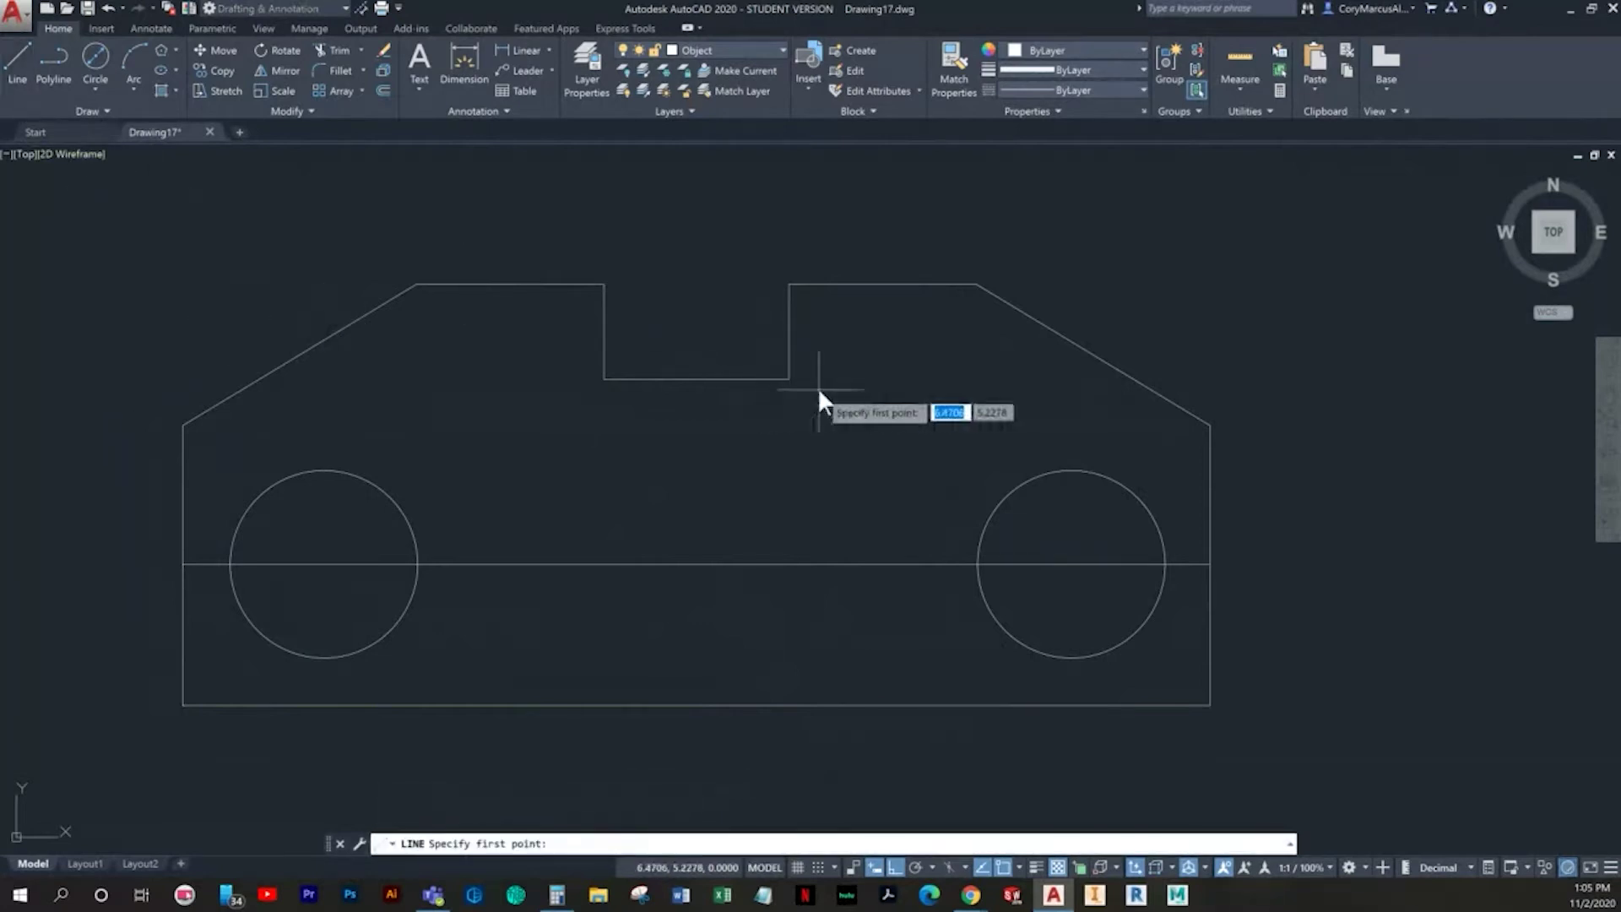
pyautogui.click(697, 379)
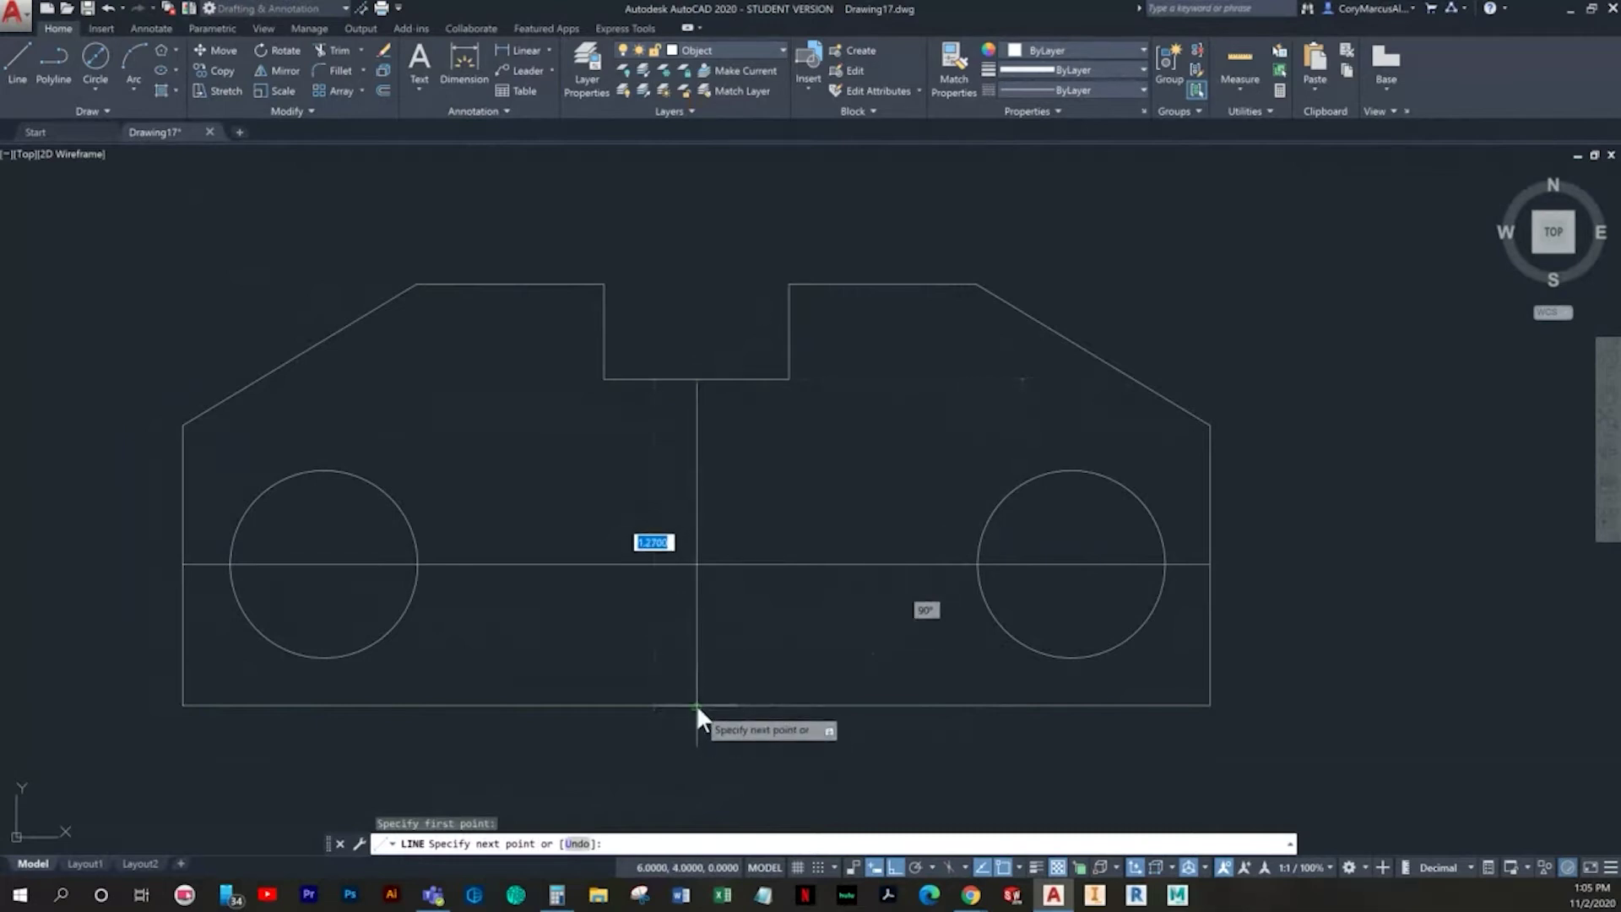
pyautogui.click(695, 705)
pyautogui.press('Escape')
pyautogui.press('Escape')
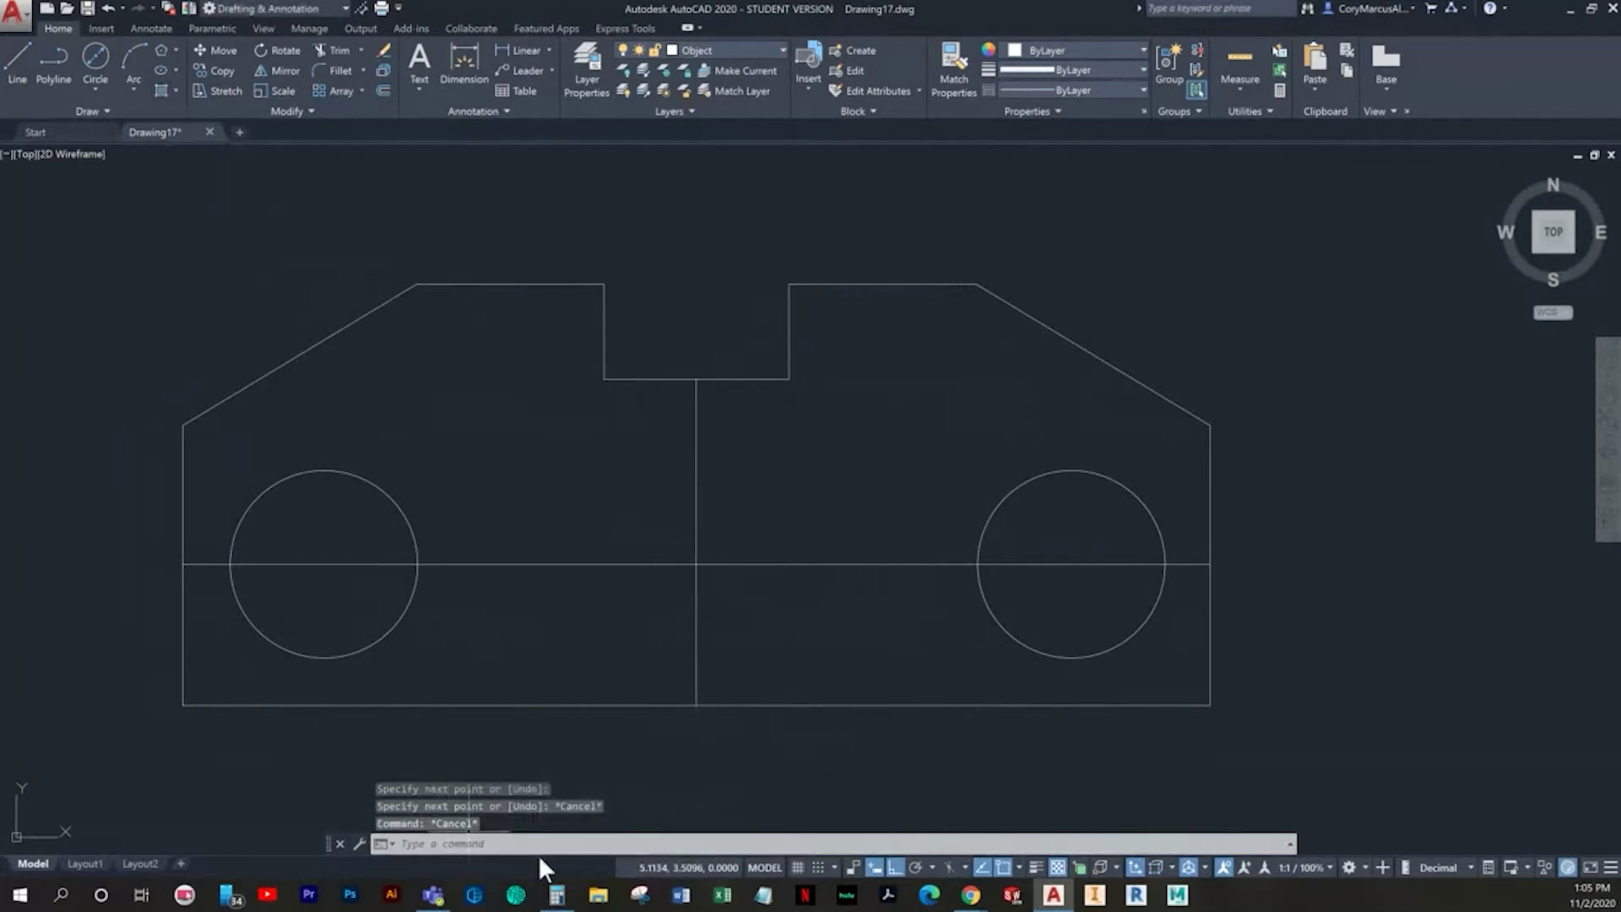
# Step: Switch to the Calculator, divide 1.09 by 2, and return to the drawing
pyautogui.click(557, 894)
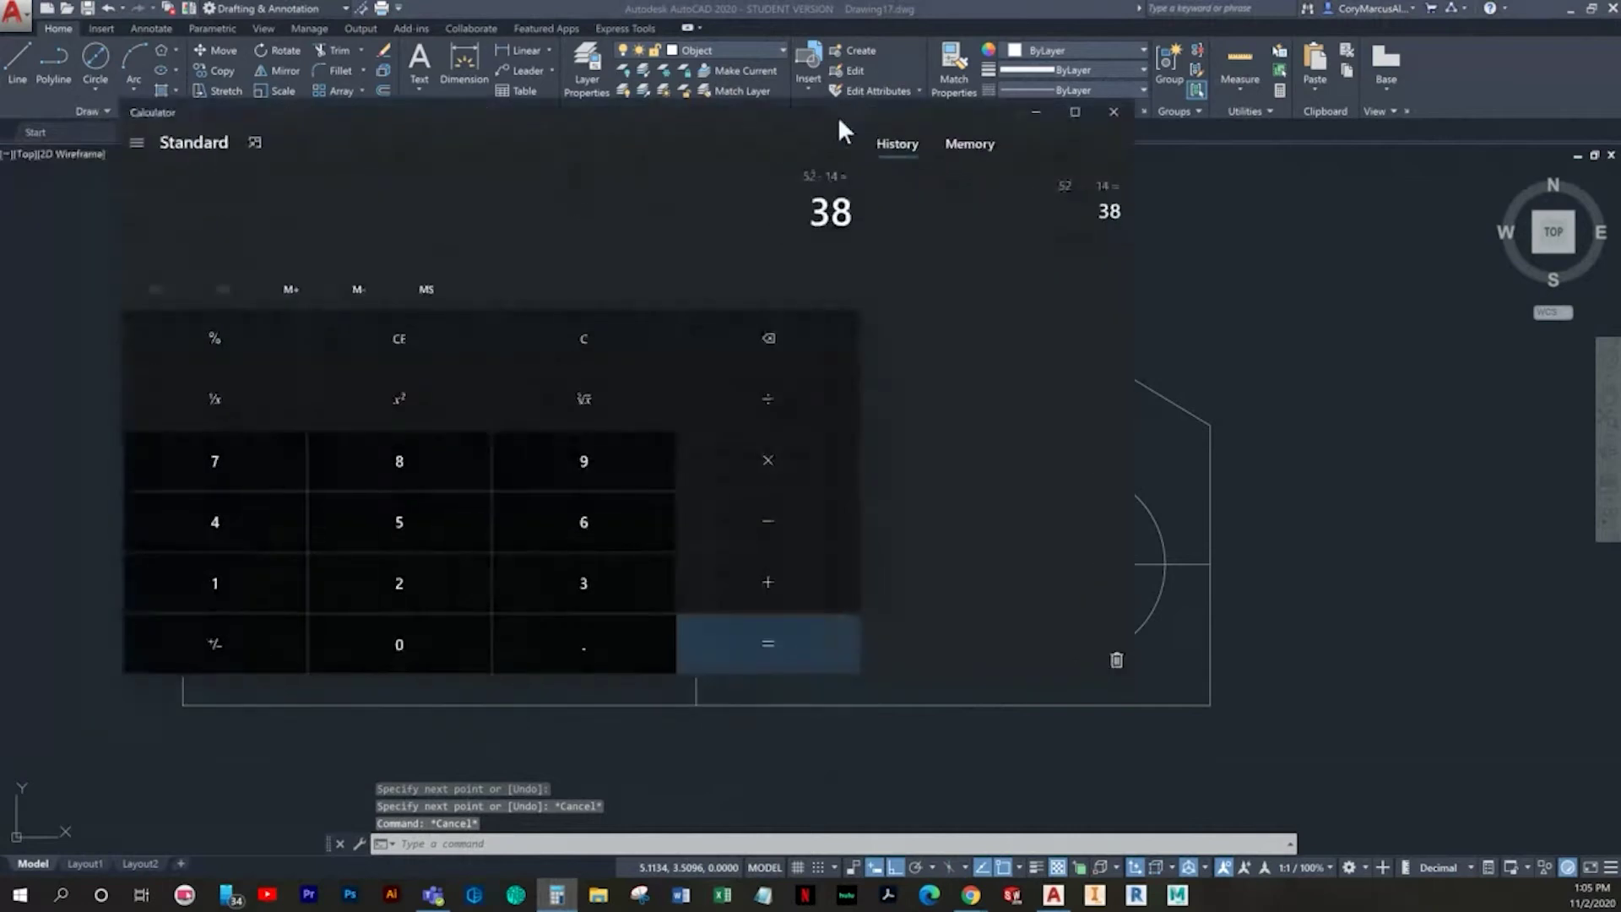
pyautogui.click(465, 316)
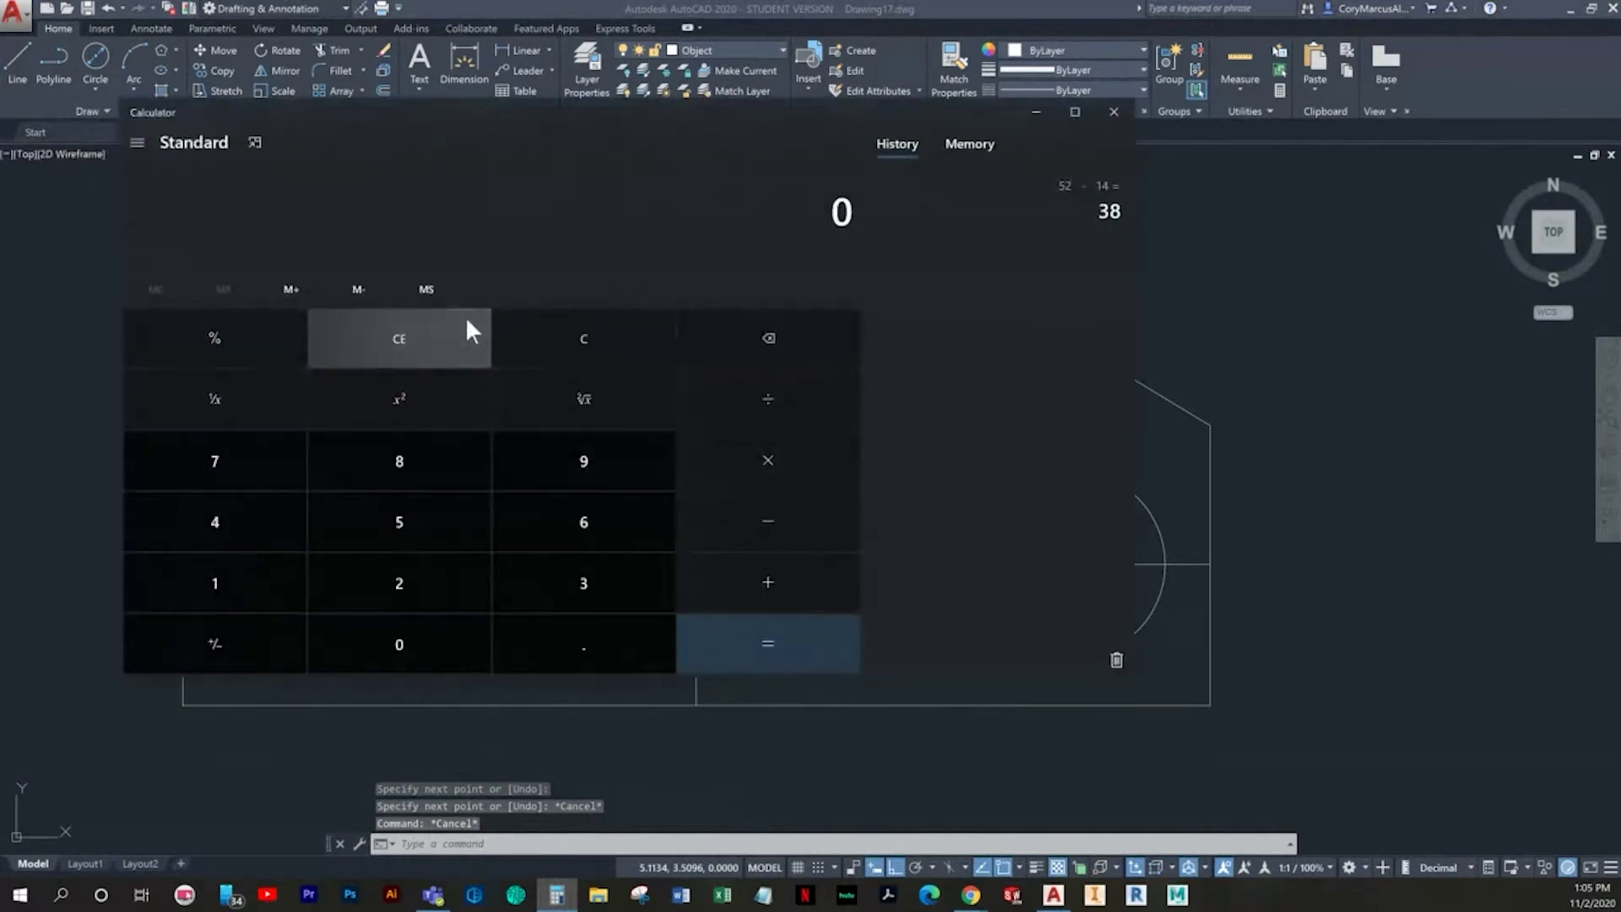
pyautogui.write('1.09/2')
pyautogui.press('Return')
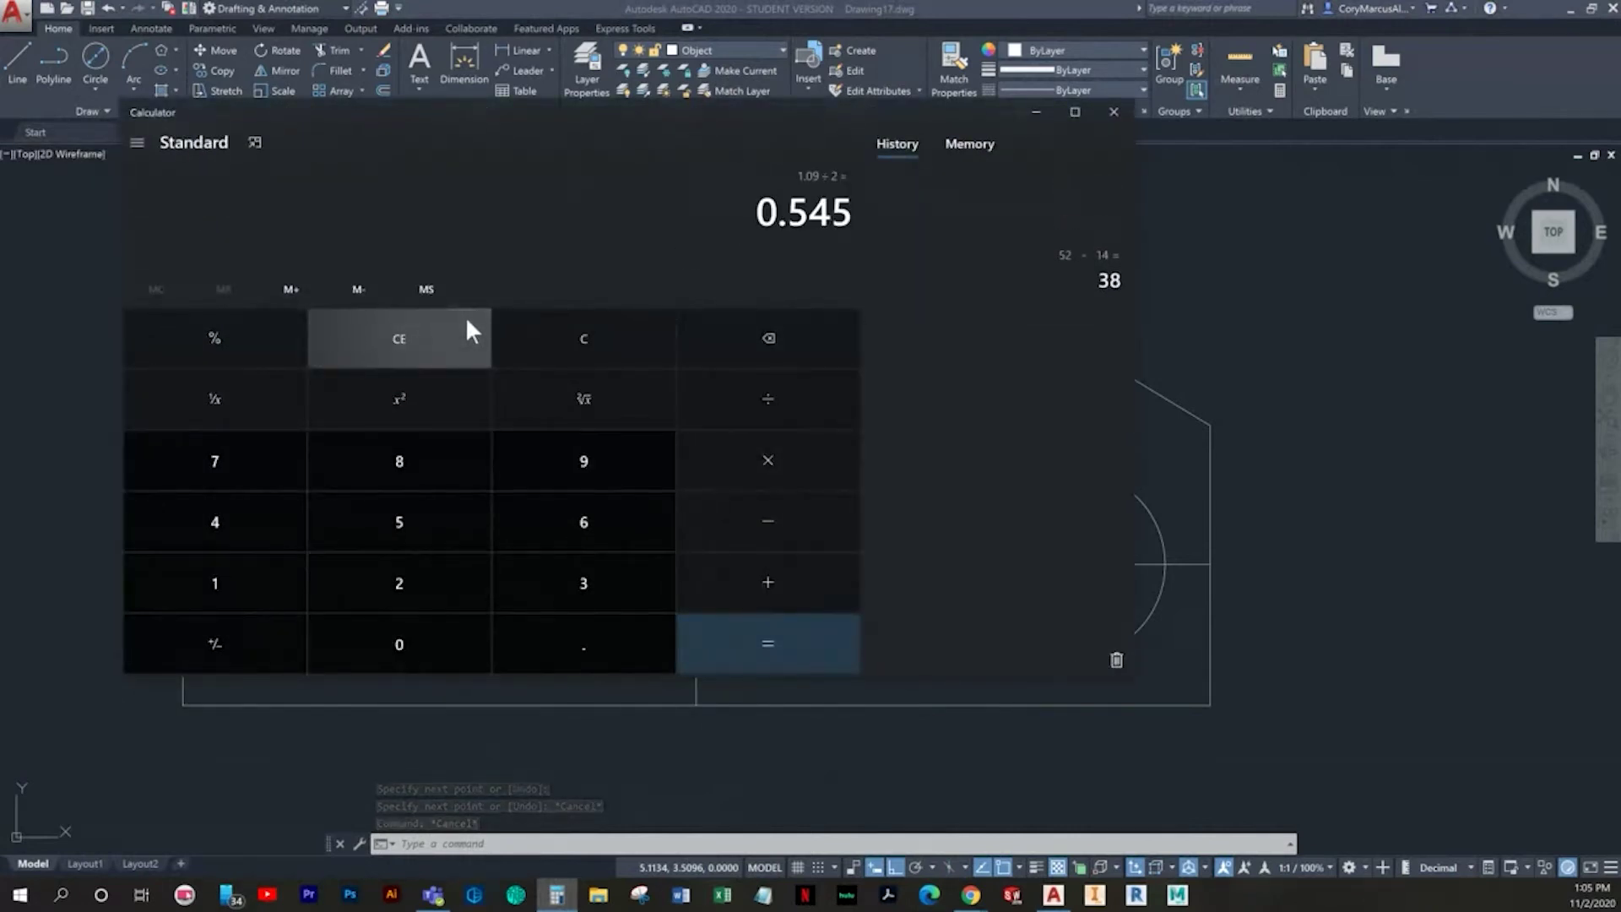
pyautogui.click(1114, 112)
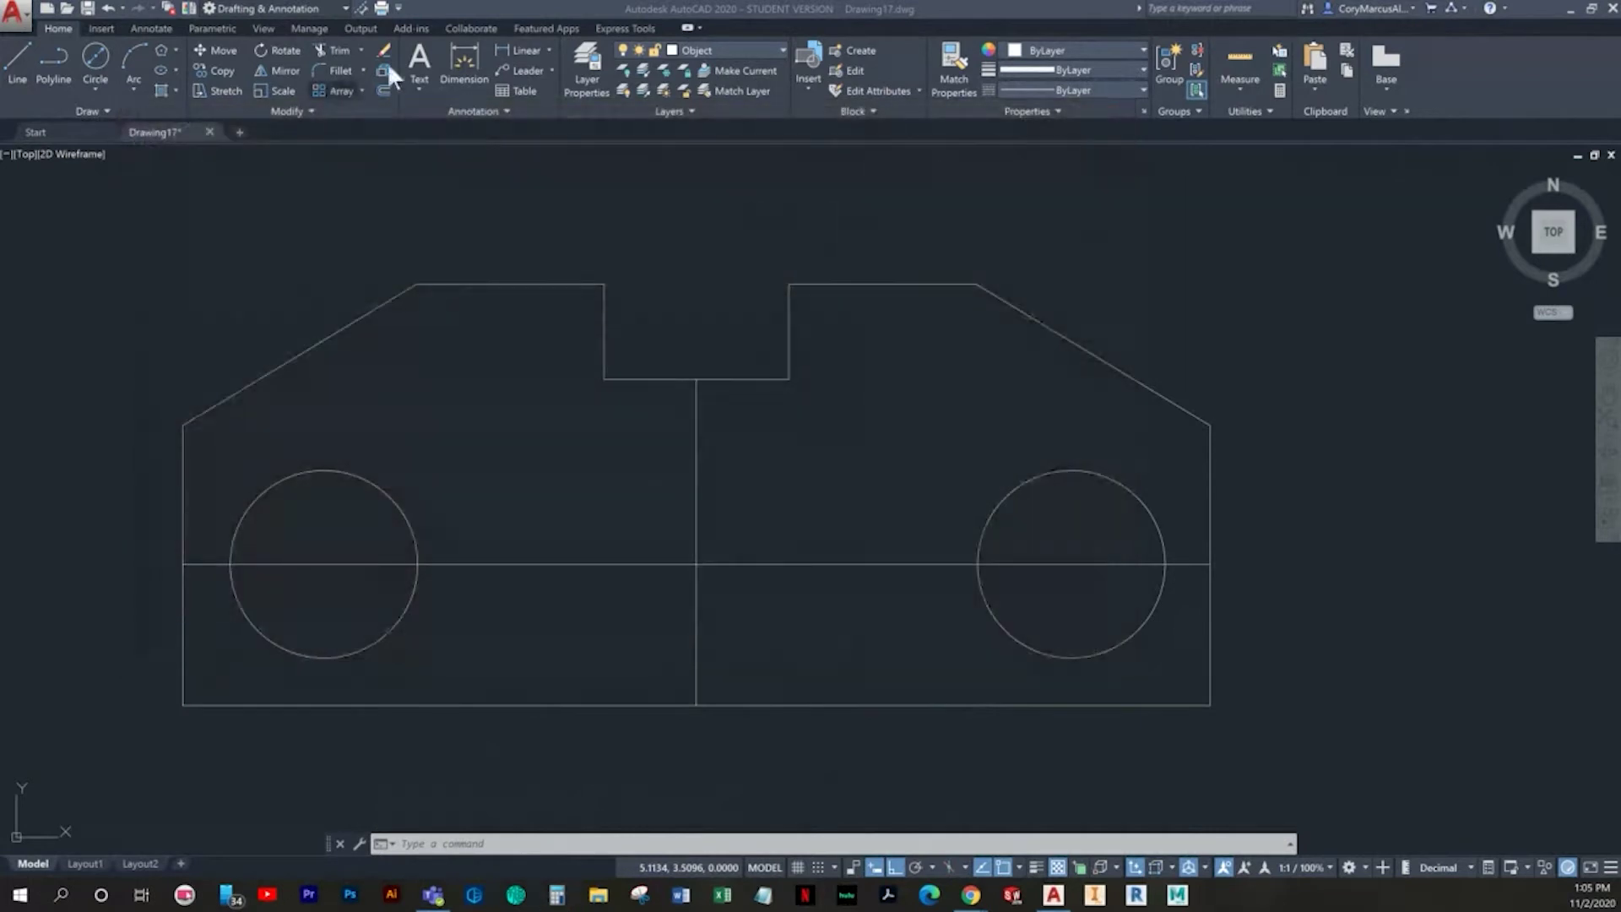
# Step: Offset the central vertical construction line by .545 to both its left and right sides
pyautogui.click(461, 362)
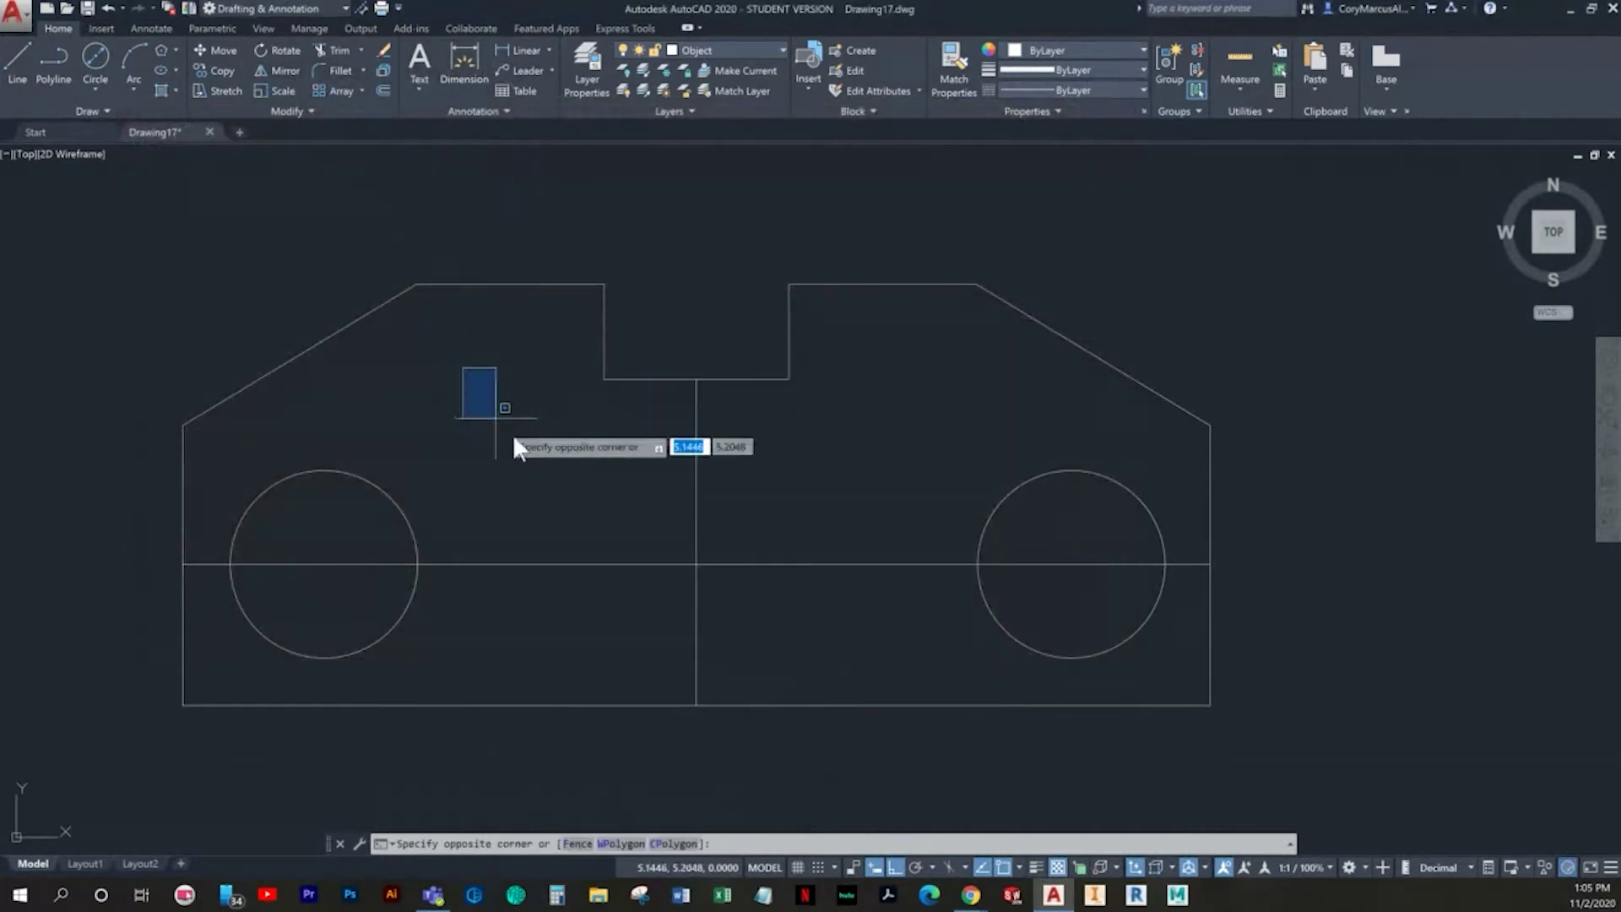
pyautogui.press('Escape')
pyautogui.write('o')
pyautogui.press('Return')
pyautogui.write('.545')
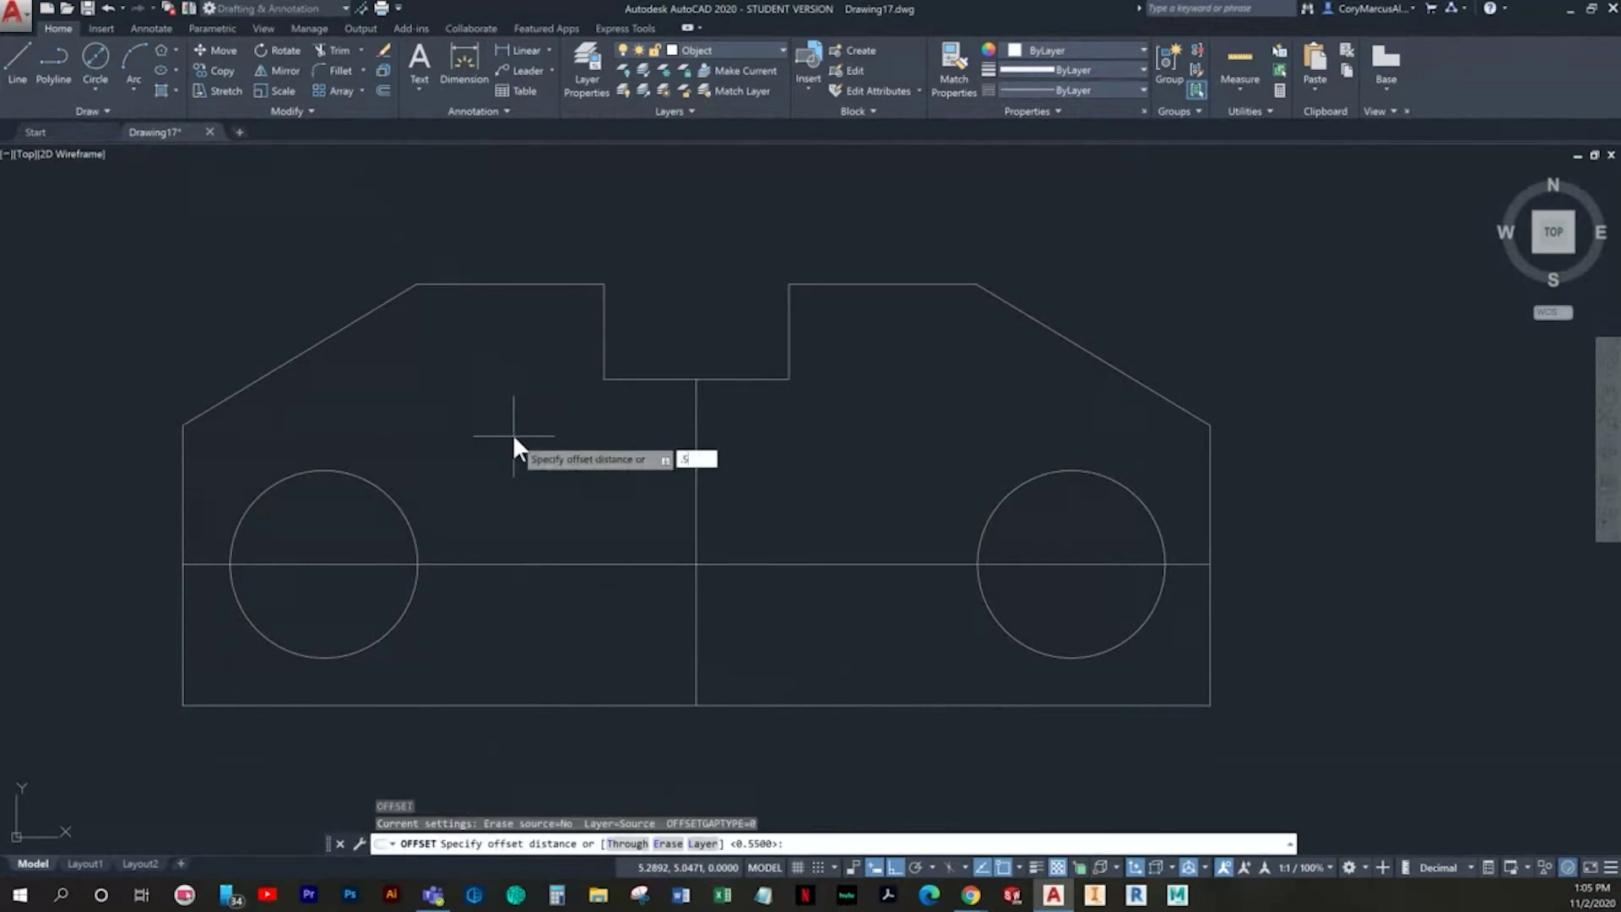
pyautogui.press('Return')
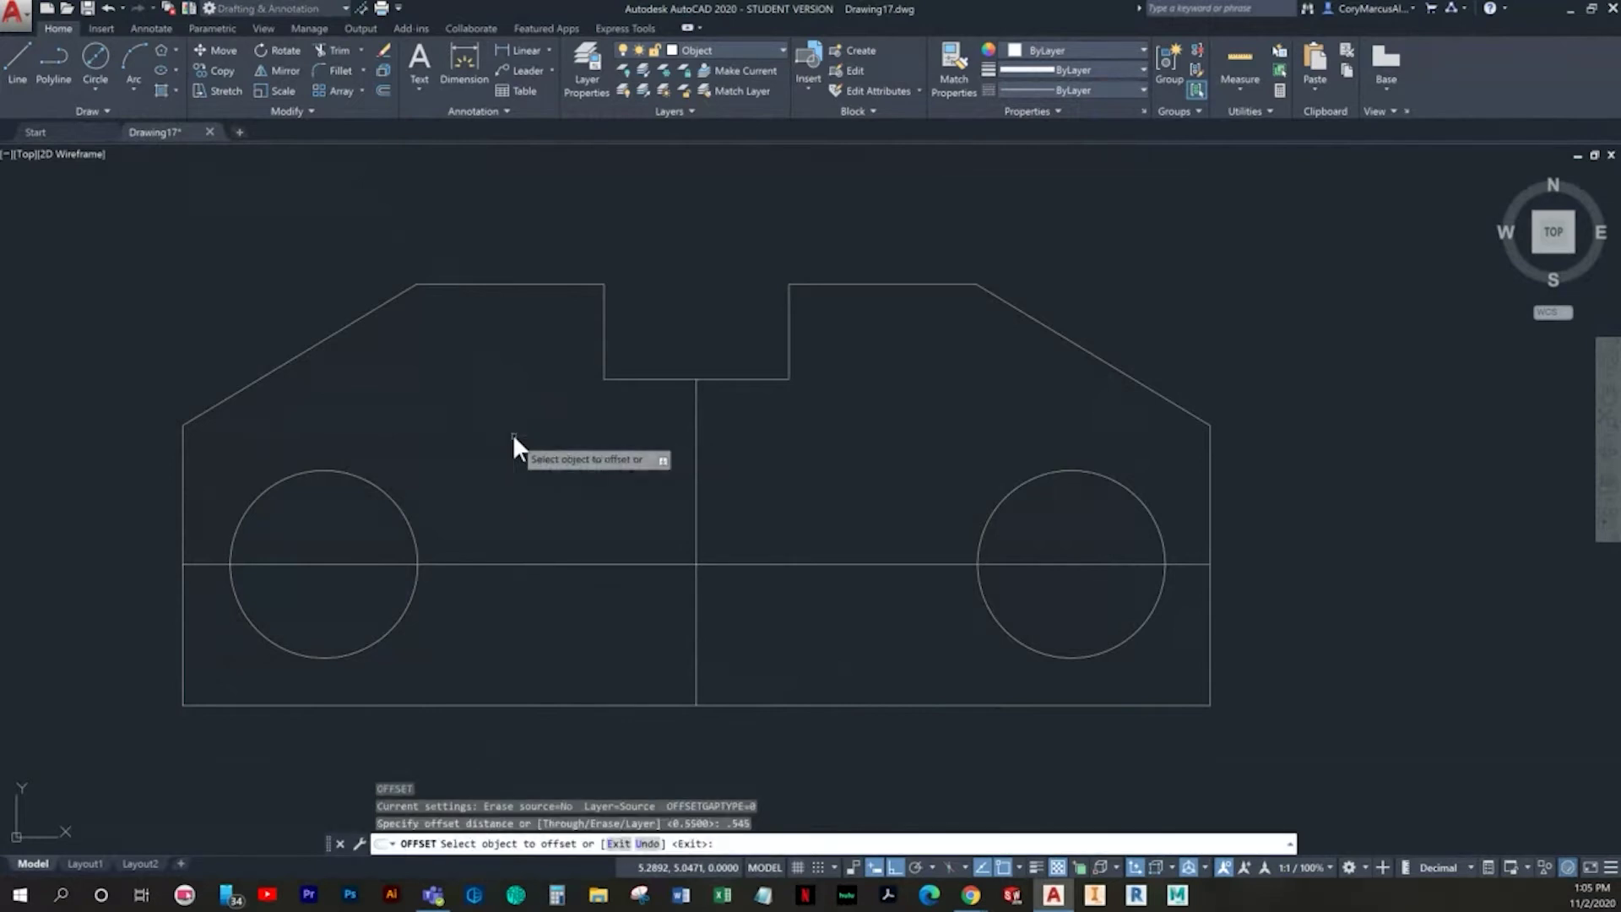
pyautogui.click(695, 460)
pyautogui.click(686, 461)
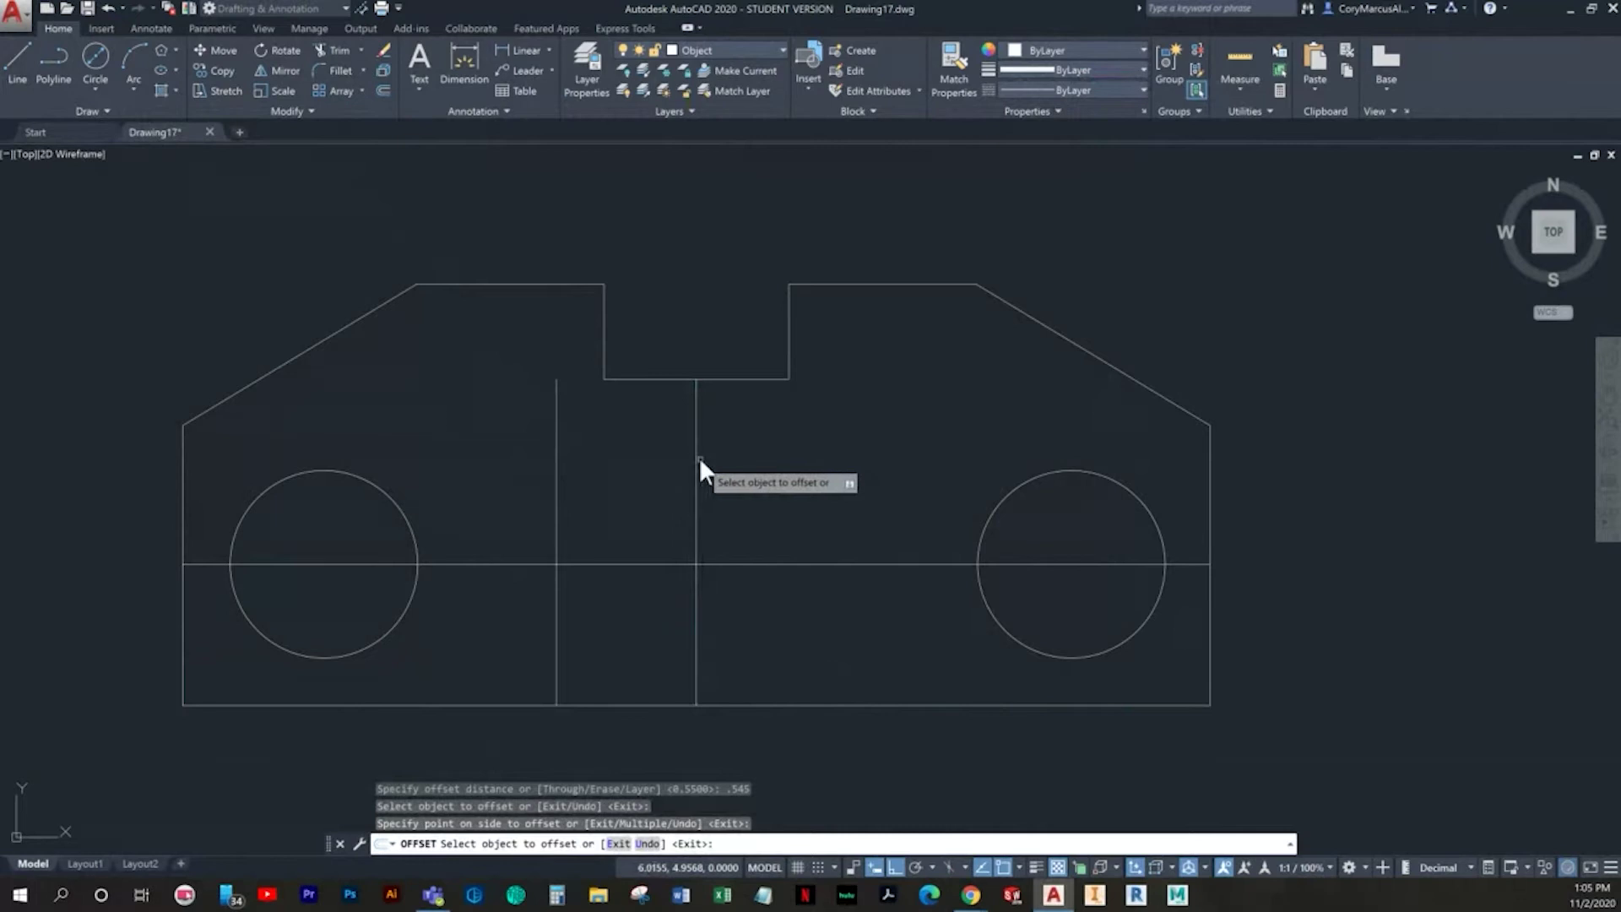
pyautogui.click(692, 459)
pyautogui.click(783, 464)
pyautogui.press('Escape')
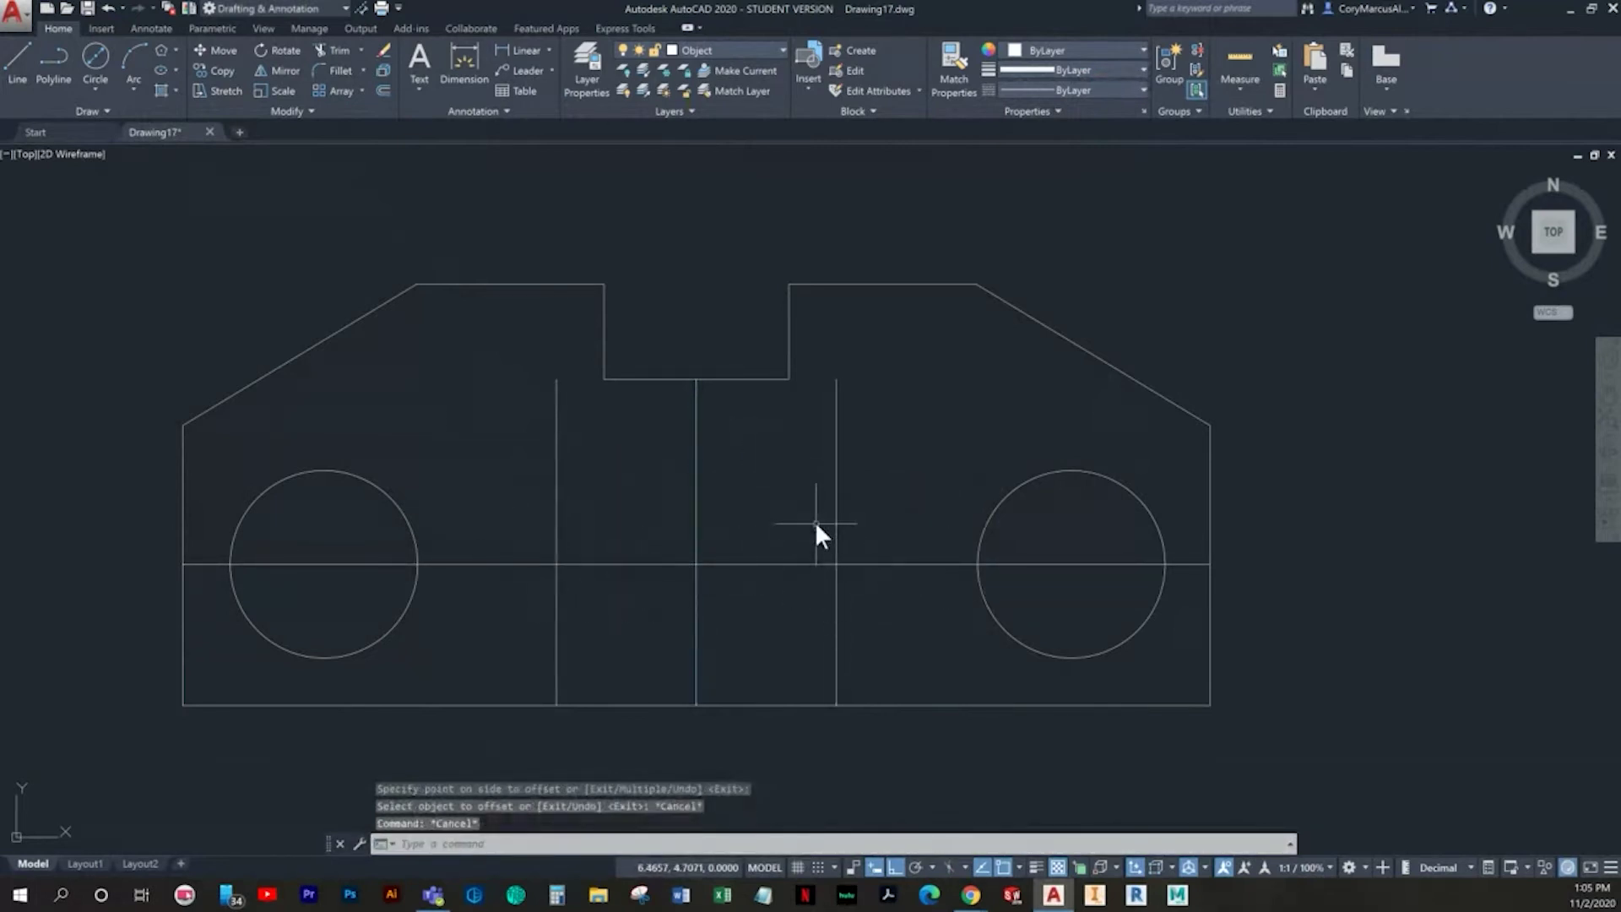
# Step: Draw a .36 diameter circle where the left offset line crosses the horizontal construction line
pyautogui.click(95, 59)
pyautogui.click(556, 563)
pyautogui.write('.36')
pyautogui.press('Return')
pyautogui.press('Escape')
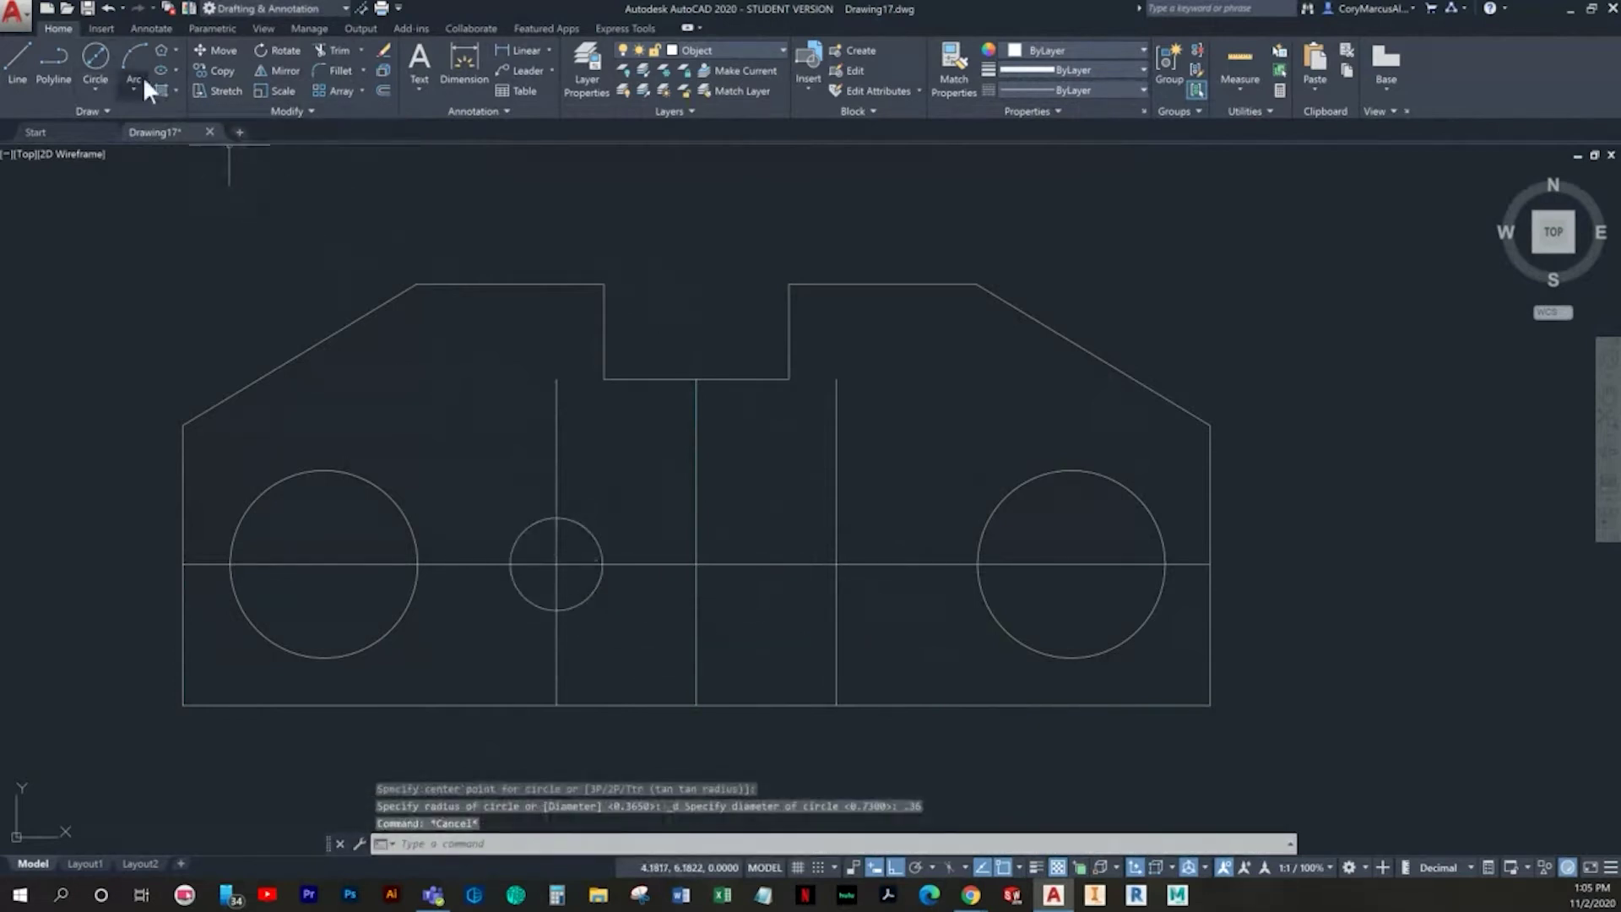
# Step: Draw a matching .36 diameter circle where the right offset line crosses the horizontal construction line
pyautogui.click(104, 61)
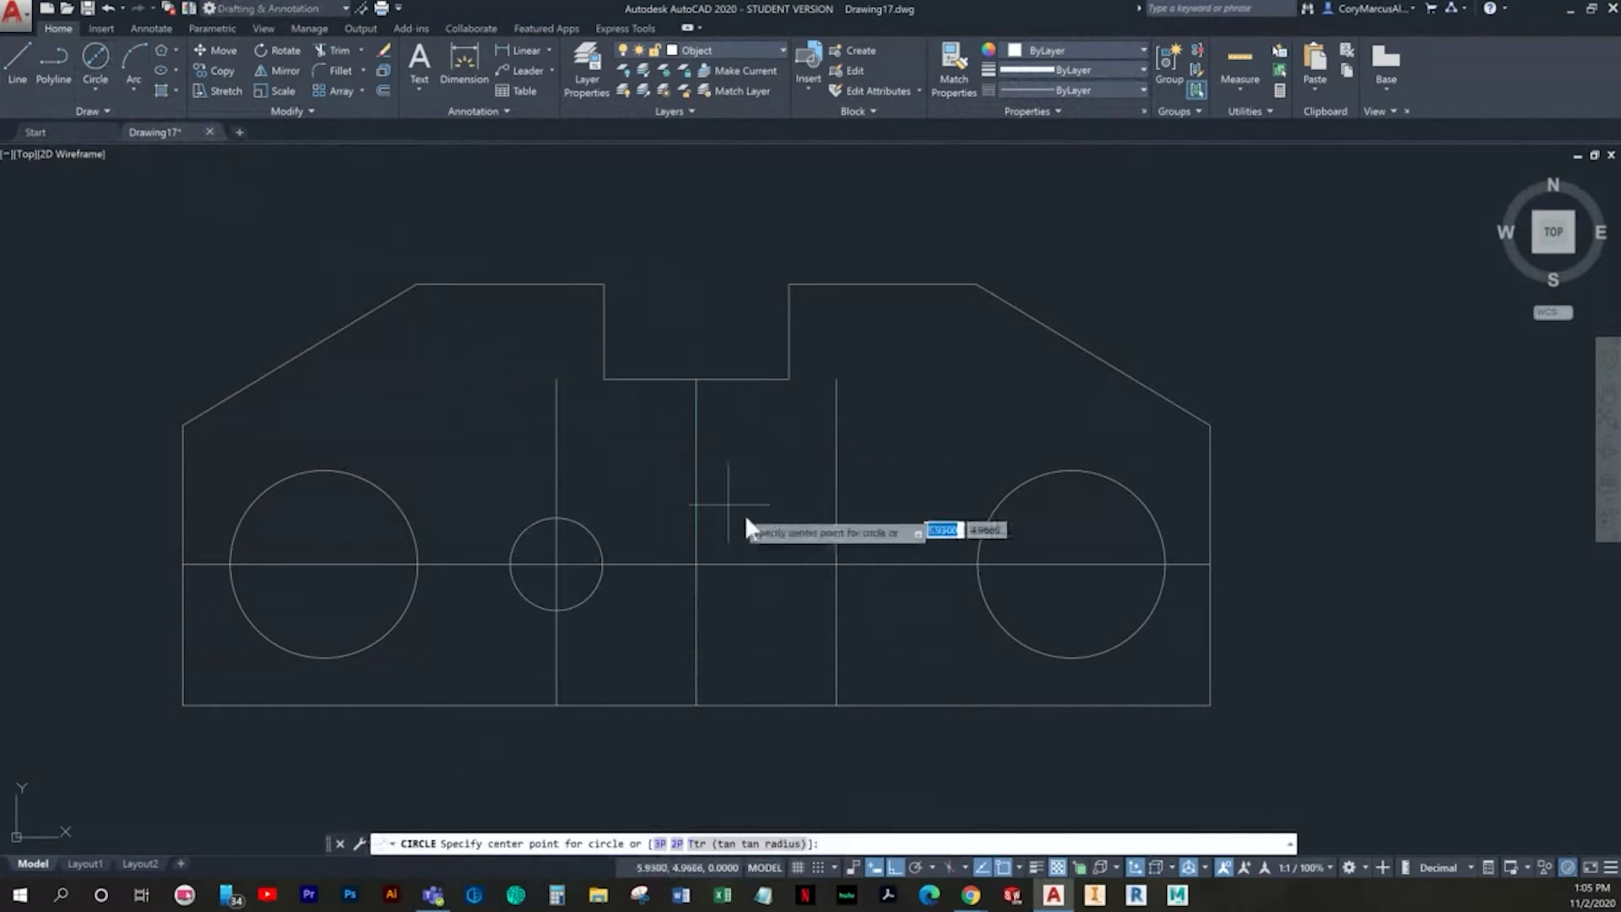
pyautogui.click(835, 564)
pyautogui.write('.36')
pyautogui.press('Return')
pyautogui.press('Escape')
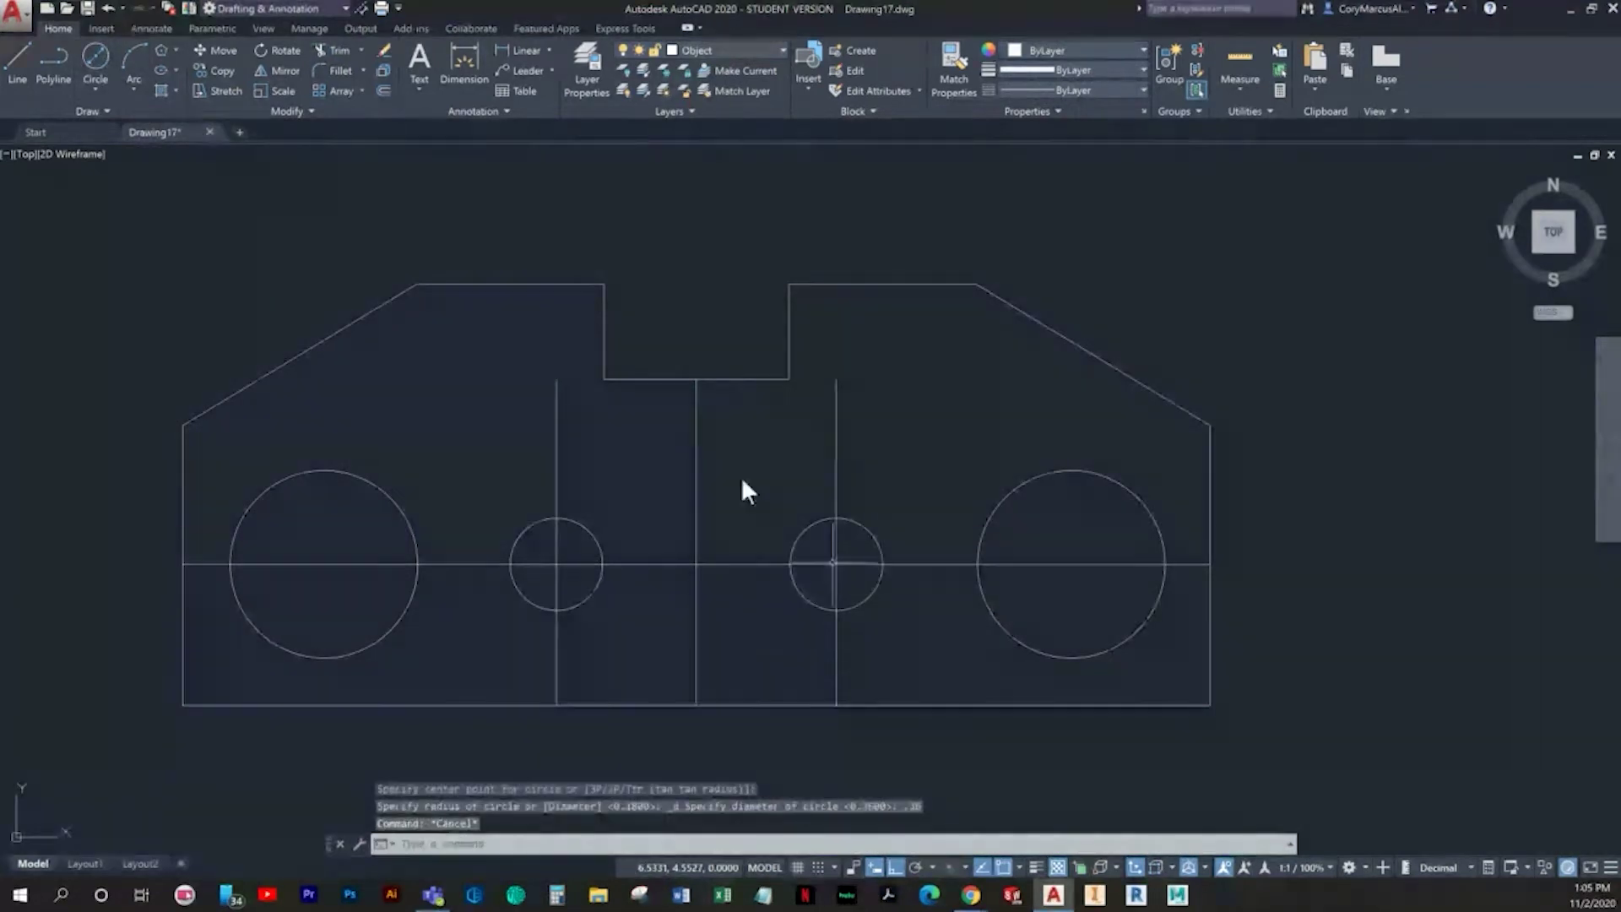
# Step: Try to draw the slot's upper edge from the top of the left small circle to the right small circle
pyautogui.click(17, 61)
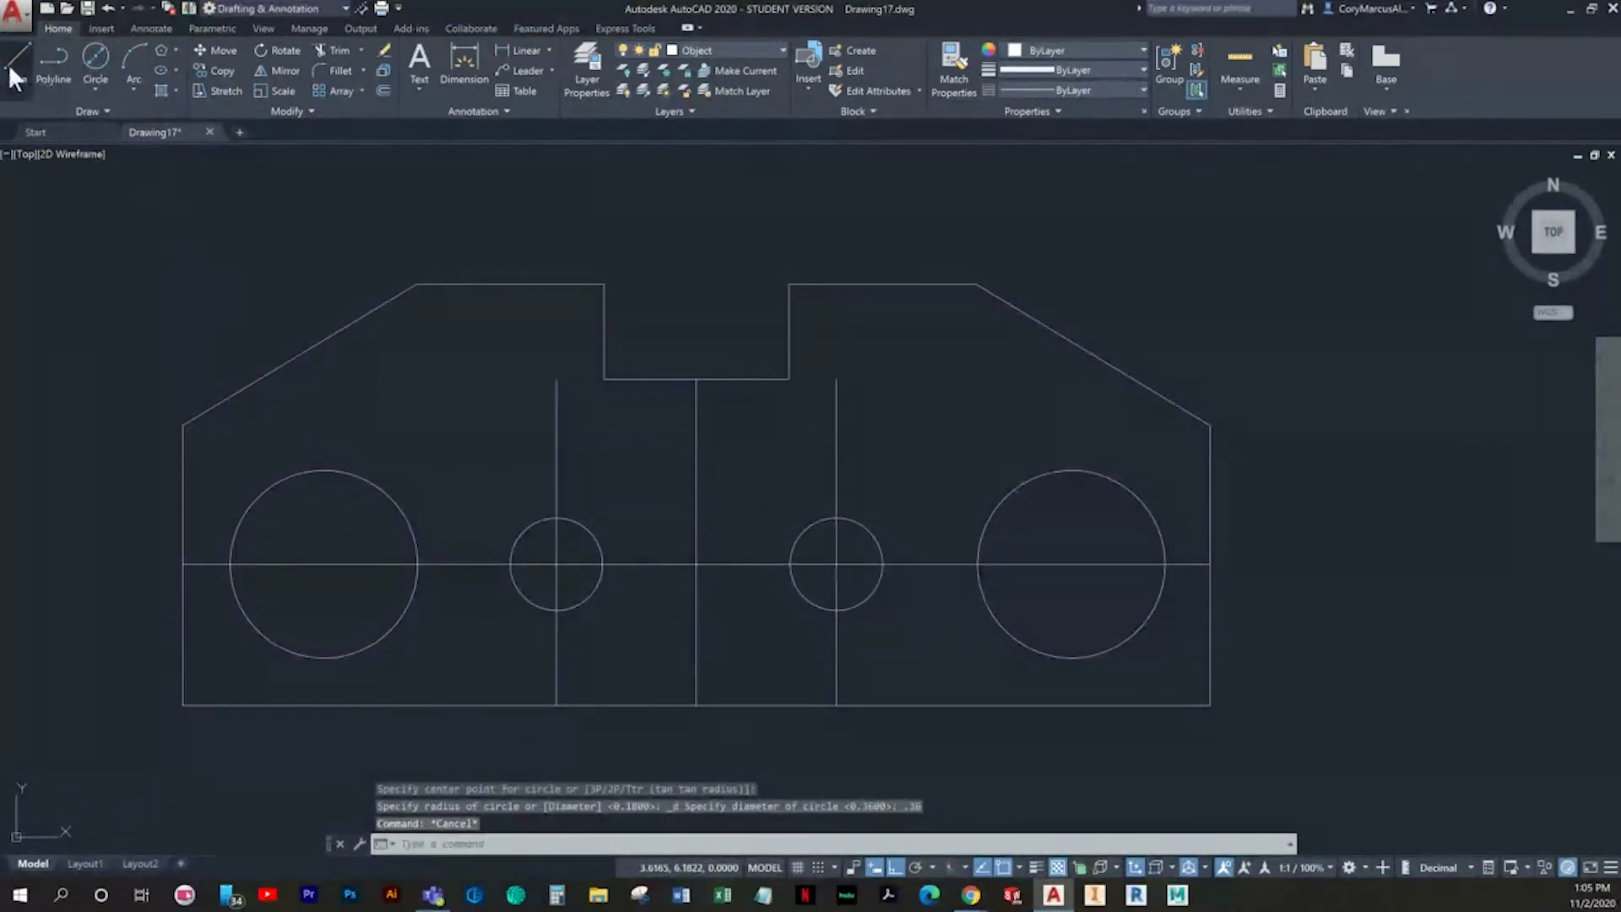
pyautogui.click(556, 517)
pyautogui.click(836, 534)
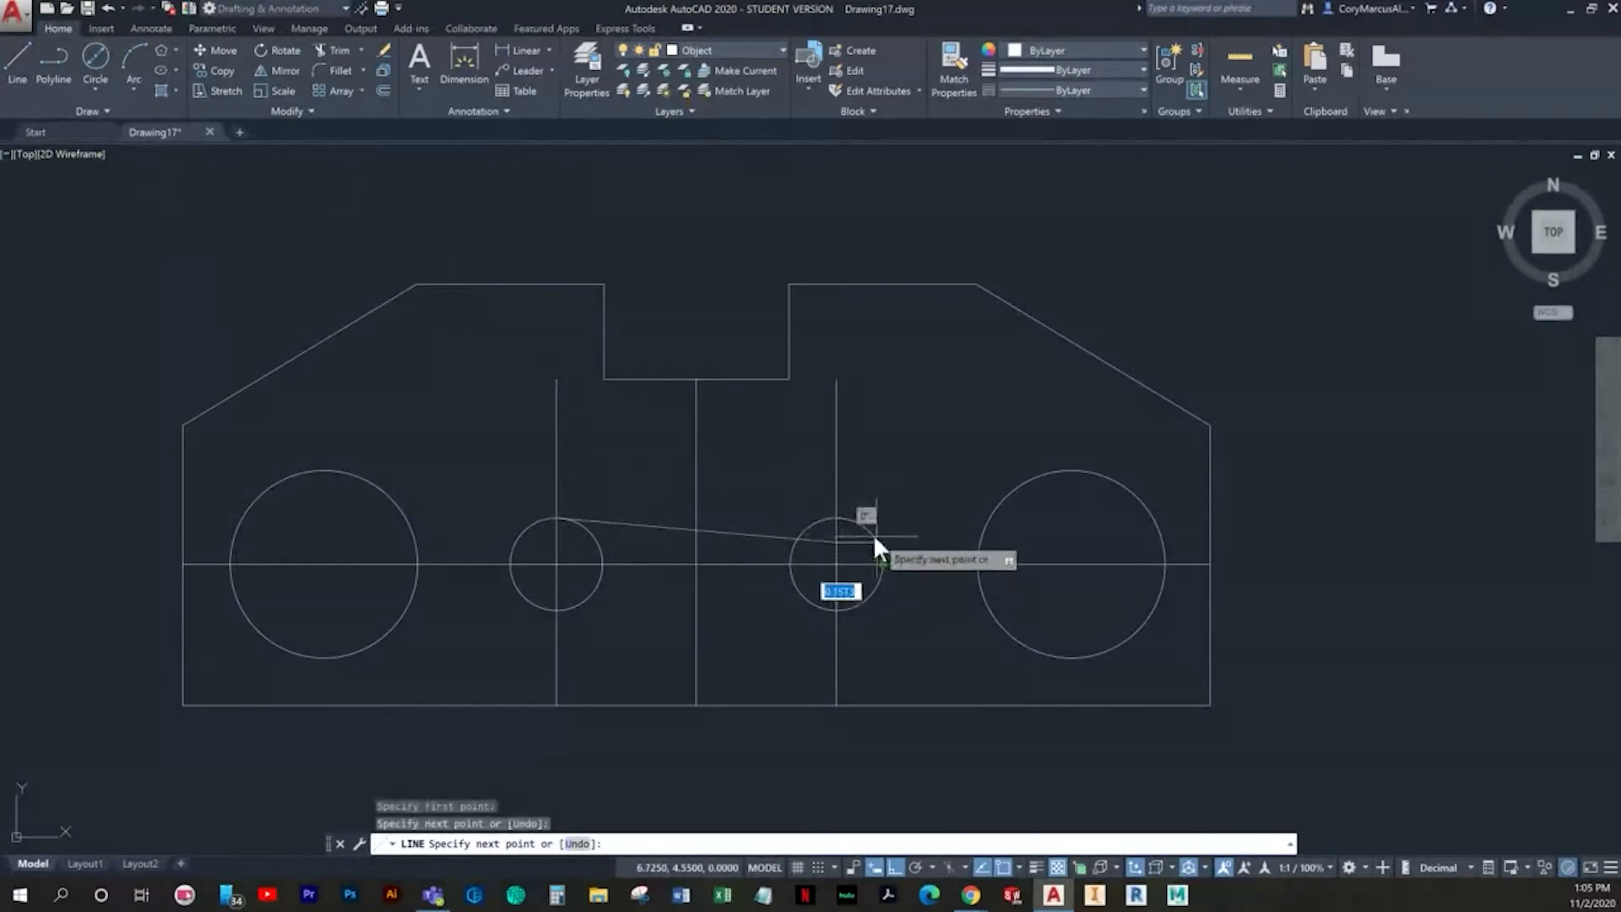
pyautogui.press('Return')
# Step: Draw two horizontal lines joining the tops and the bottoms of the two small circles as slot edges
pyautogui.press('Return')
pyautogui.click(835, 518)
pyautogui.click(556, 518)
pyautogui.press('Escape')
pyautogui.press('Return')
pyautogui.click(556, 609)
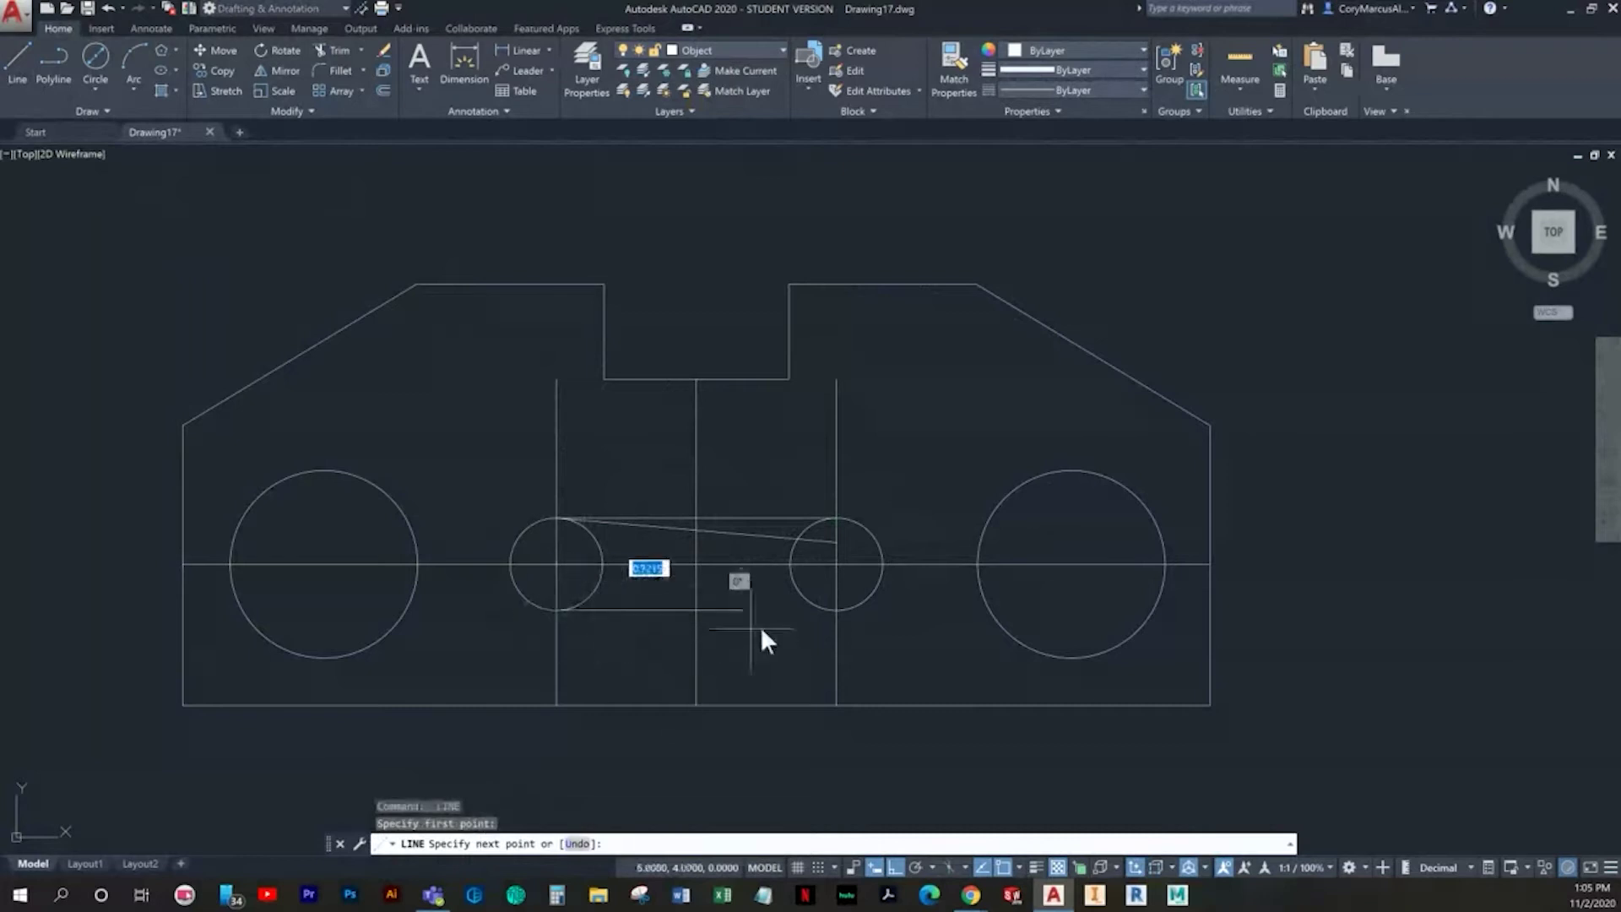
pyautogui.click(839, 611)
pyautogui.press('Escape')
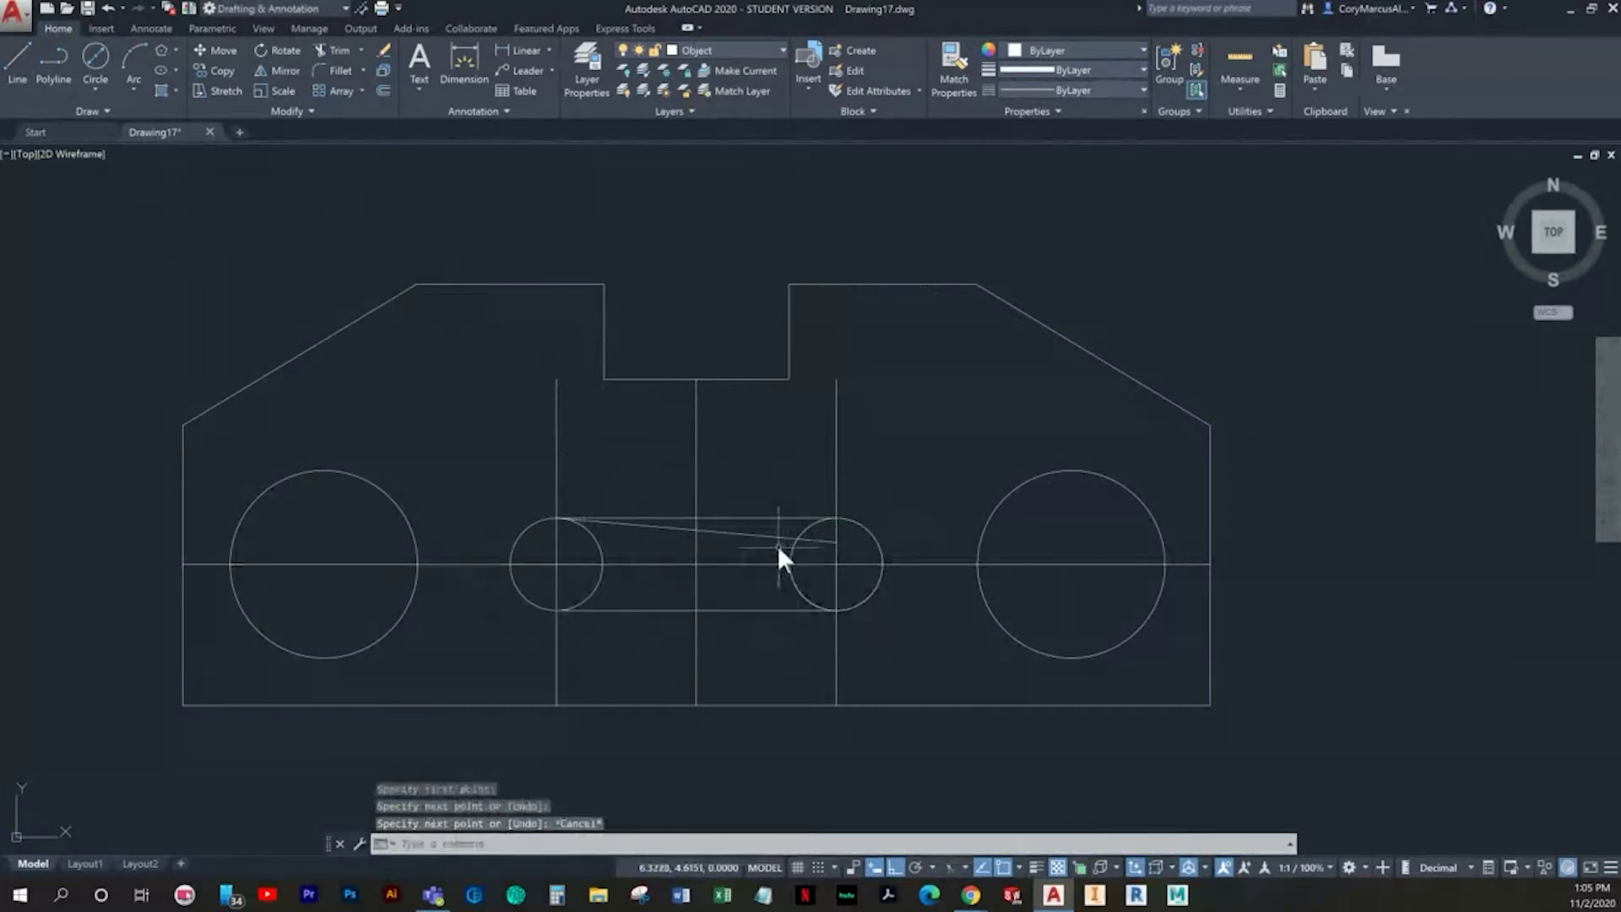
# Step: Delete the three vertical construction lines, the horizontal construction line and the stray slanted line, keeping the slot's circles and edges
pyautogui.click(915, 446)
pyautogui.click(798, 435)
pyautogui.press('Delete')
pyautogui.click(727, 480)
pyautogui.click(639, 461)
pyautogui.press('Delete')
pyautogui.click(610, 461)
pyautogui.click(540, 445)
pyautogui.press('Delete')
pyautogui.click(694, 581)
pyautogui.click(647, 546)
pyautogui.press('Delete')
pyautogui.press('space')
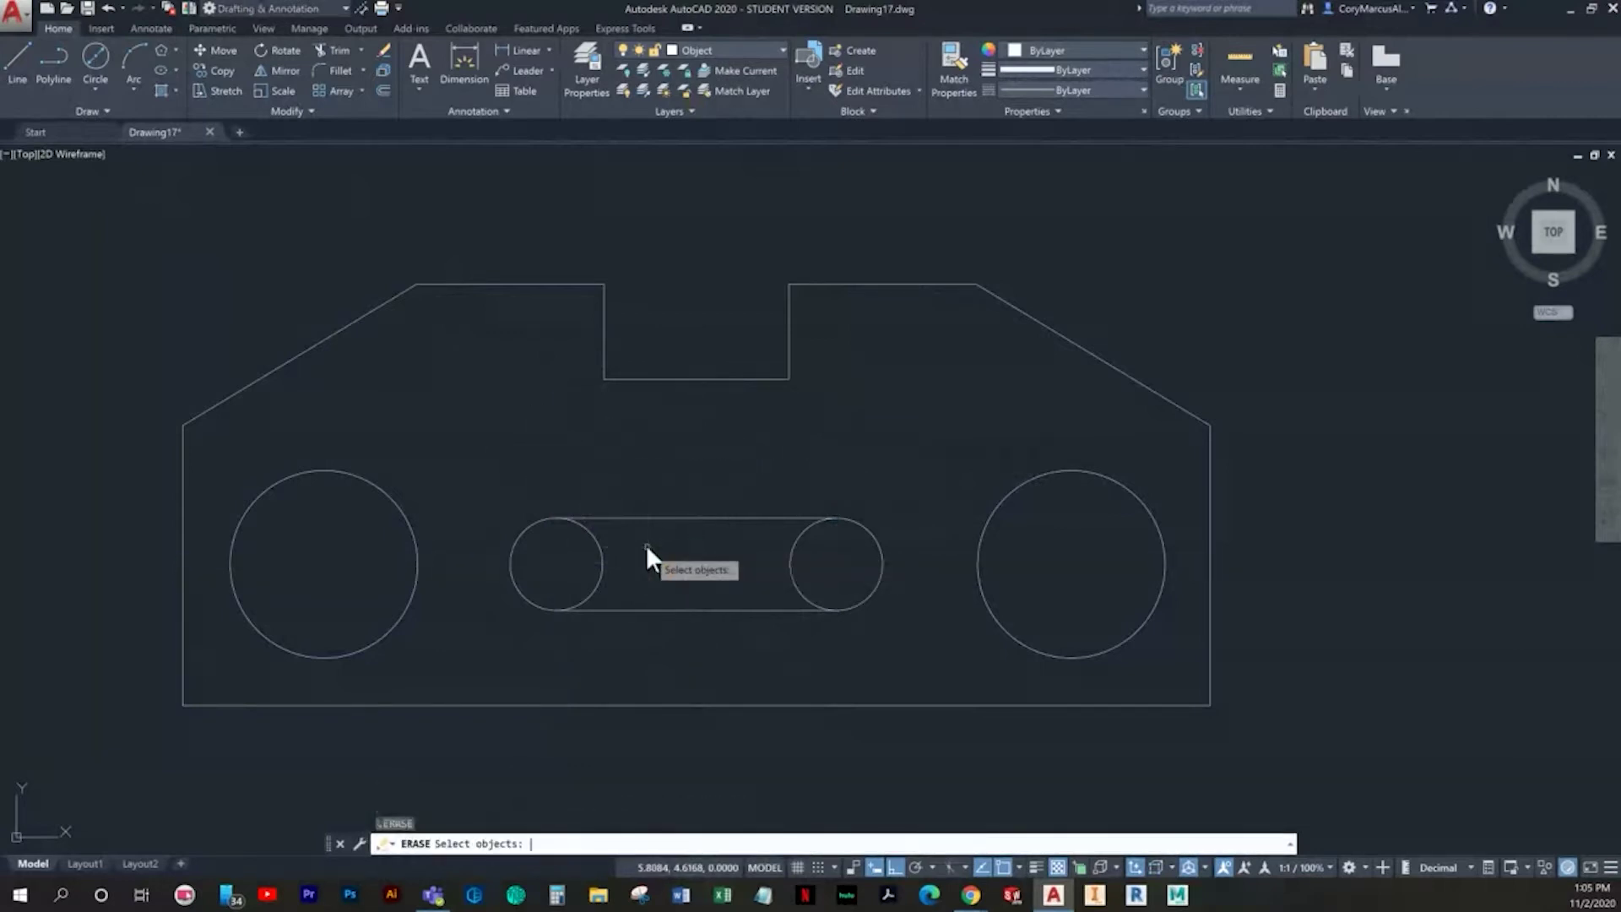
pyautogui.click(819, 589)
pyautogui.click(581, 553)
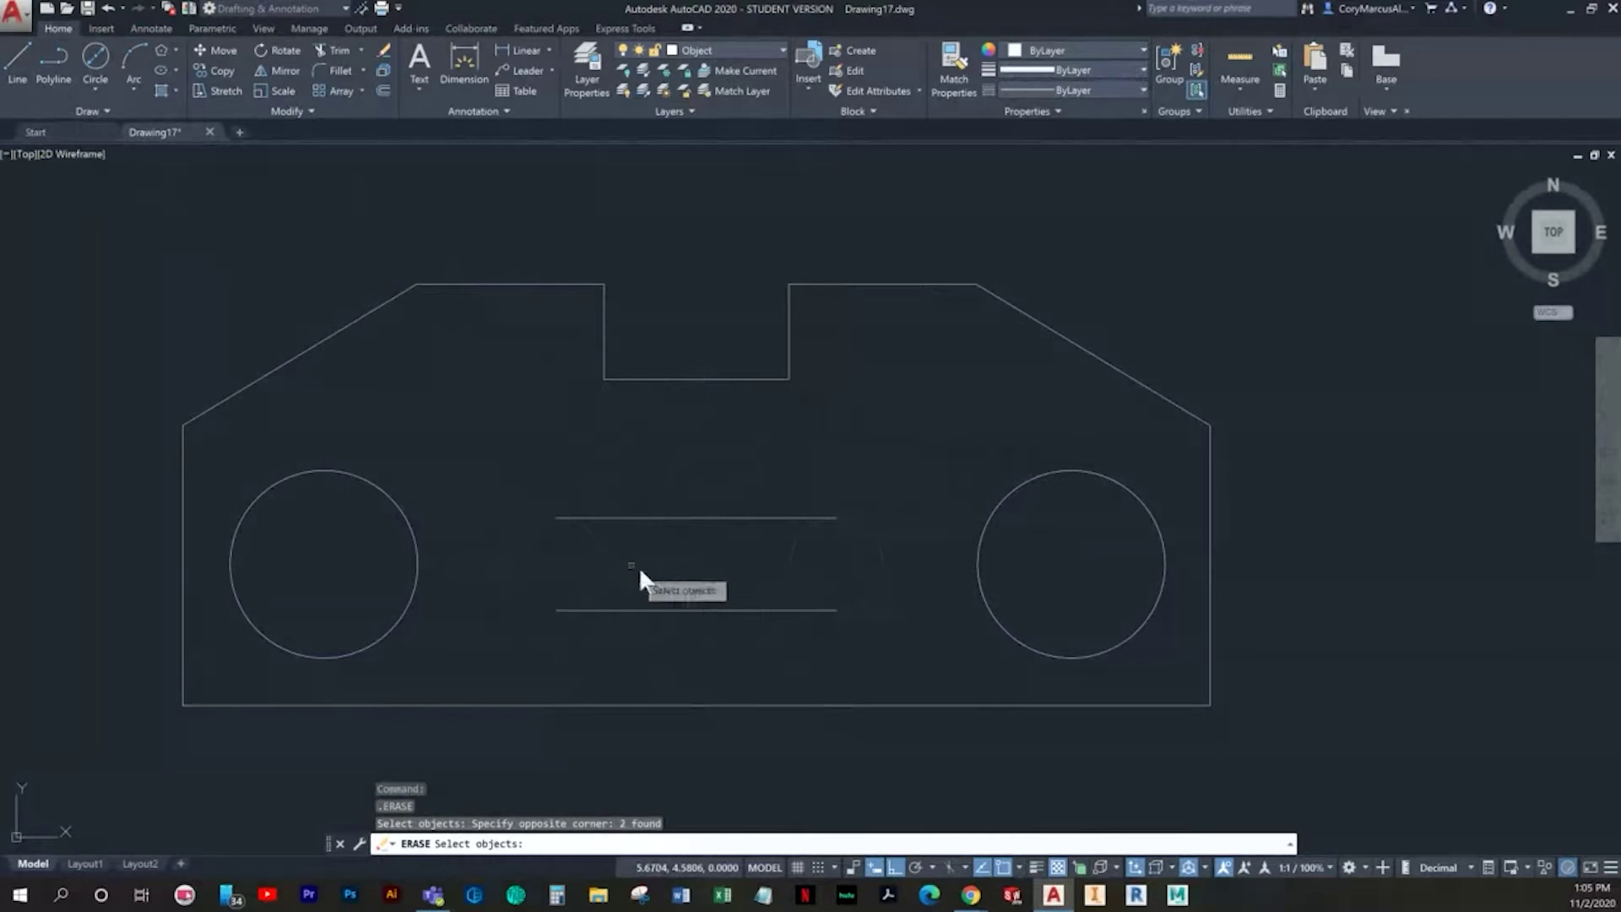
pyautogui.press('Escape')
# Step: Trim away the inner halves of both small circles to leave a rounded slot
pyautogui.write('tr')
pyautogui.press('space')
pyautogui.press('space')
pyautogui.click(876, 576)
pyautogui.click(847, 578)
pyautogui.click(596, 560)
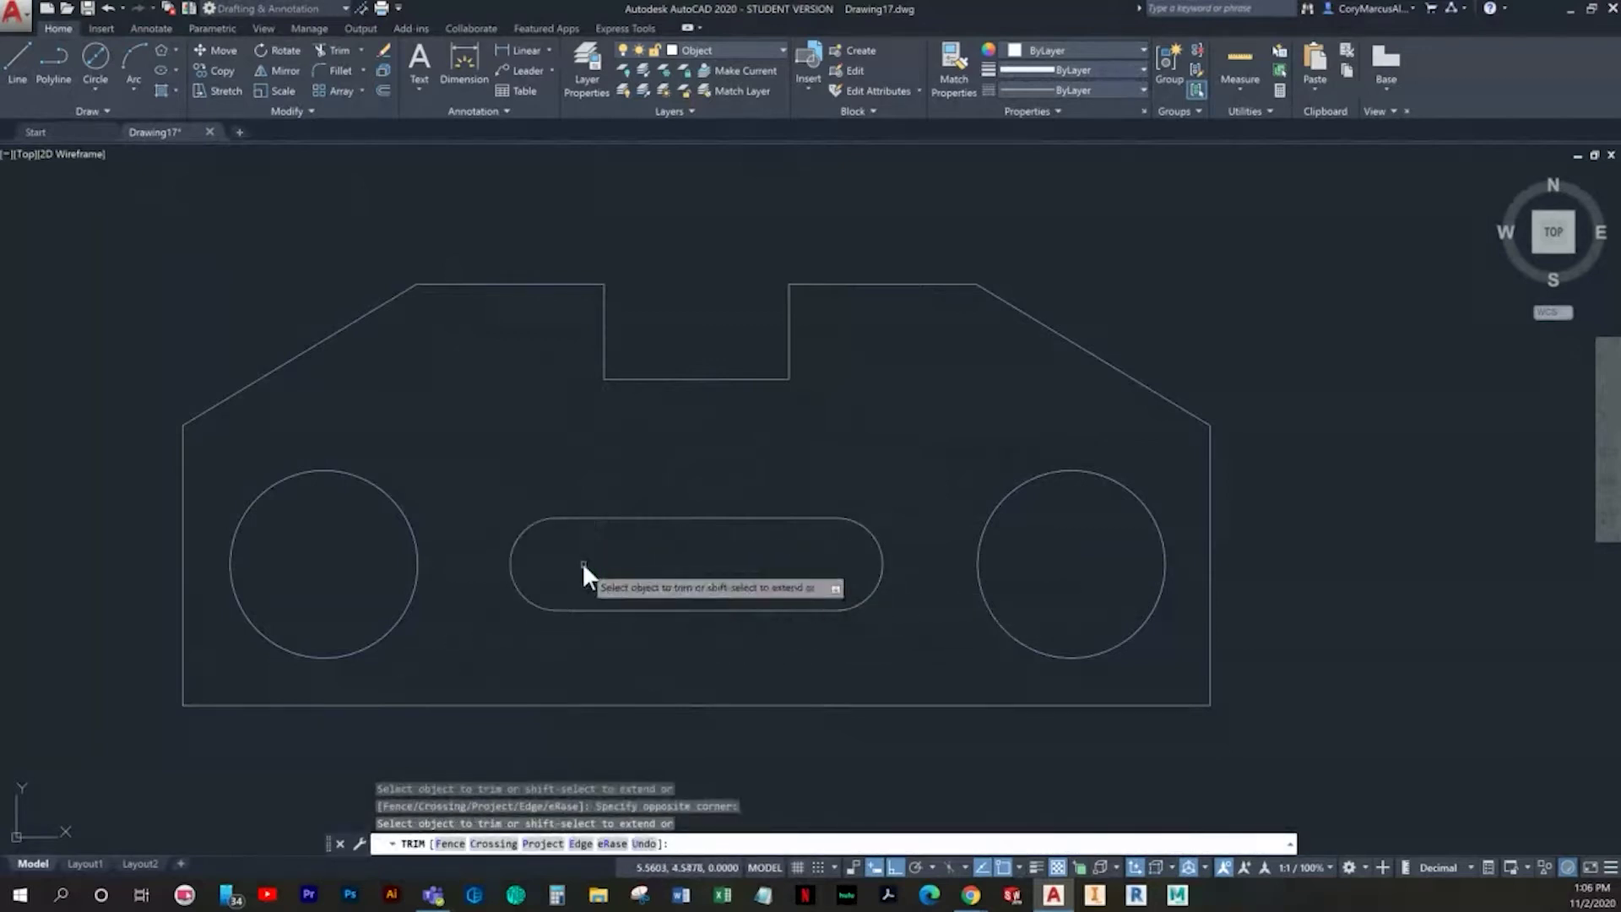
pyautogui.press('Escape')
# Step: Make the Center layer current
pyautogui.scroll(-2, 619, 611)
pyautogui.moveTo(616, 609); pyautogui.dragTo(646, 605, button='middle')
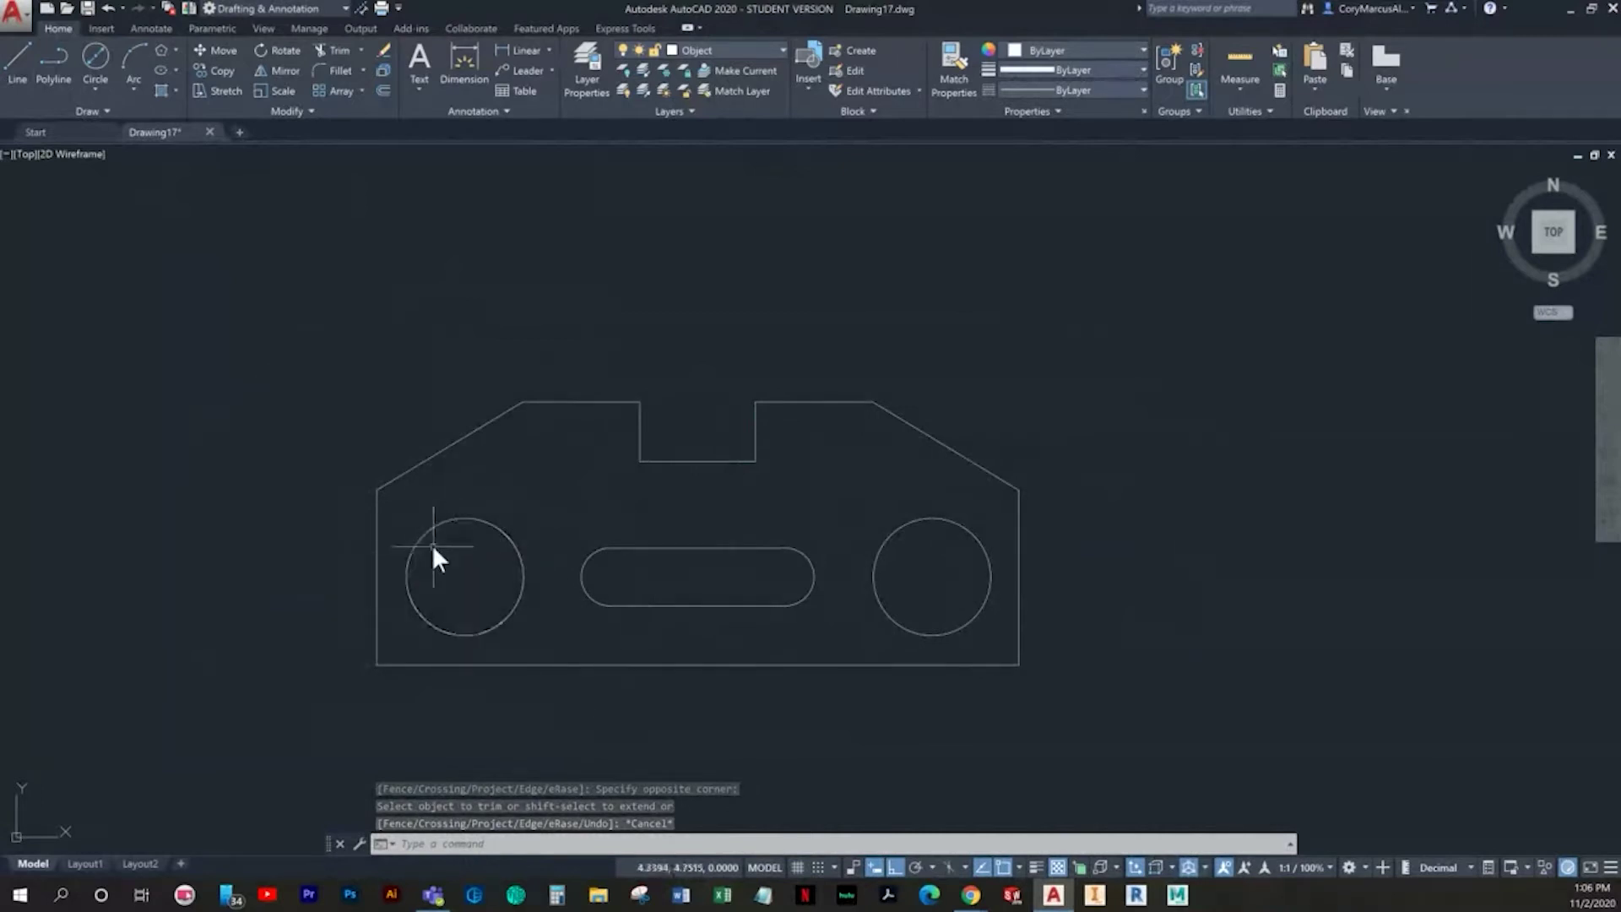
pyautogui.press('Escape')
pyautogui.click(703, 47)
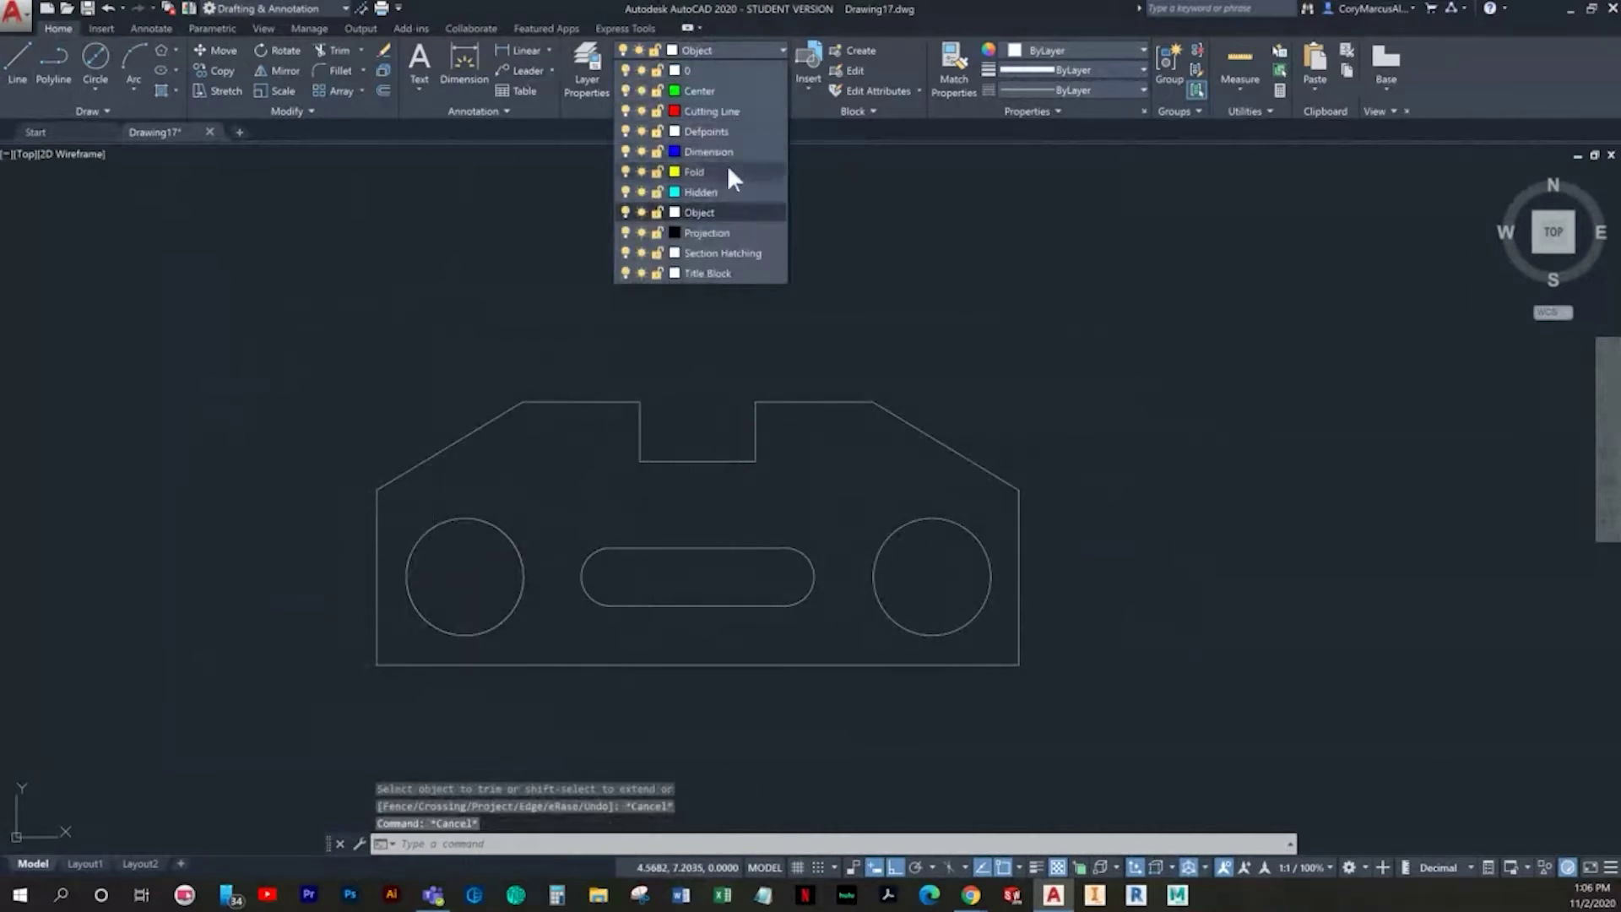
pyautogui.click(708, 90)
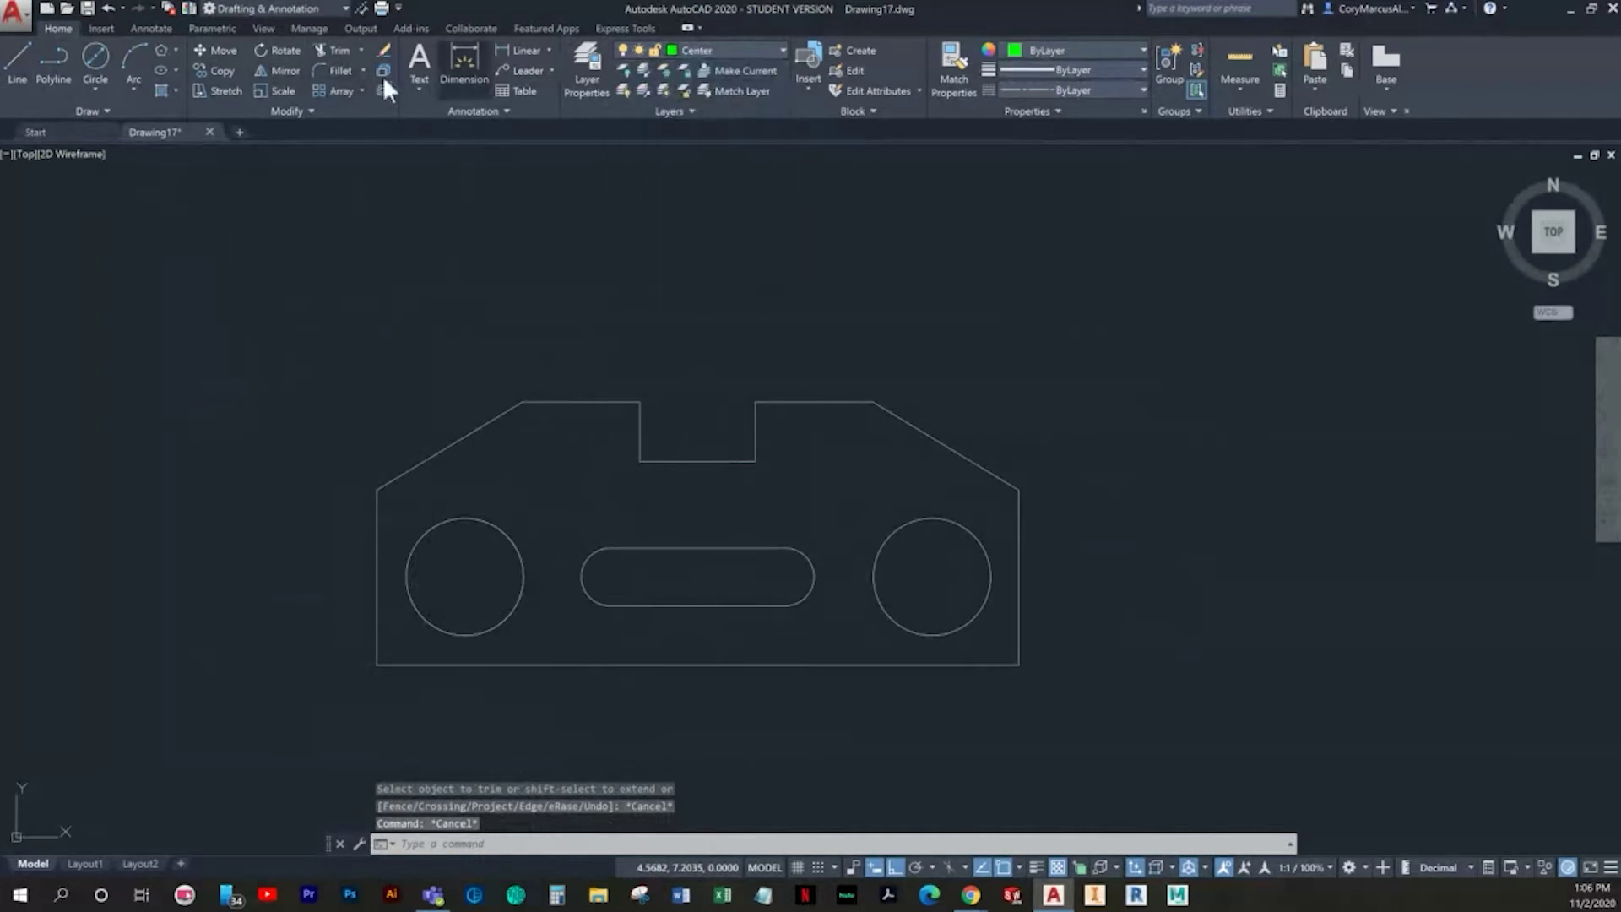
# Step: Add center marks to both large circles and to the two rounded ends of the slot
pyautogui.click(162, 27)
pyautogui.click(564, 70)
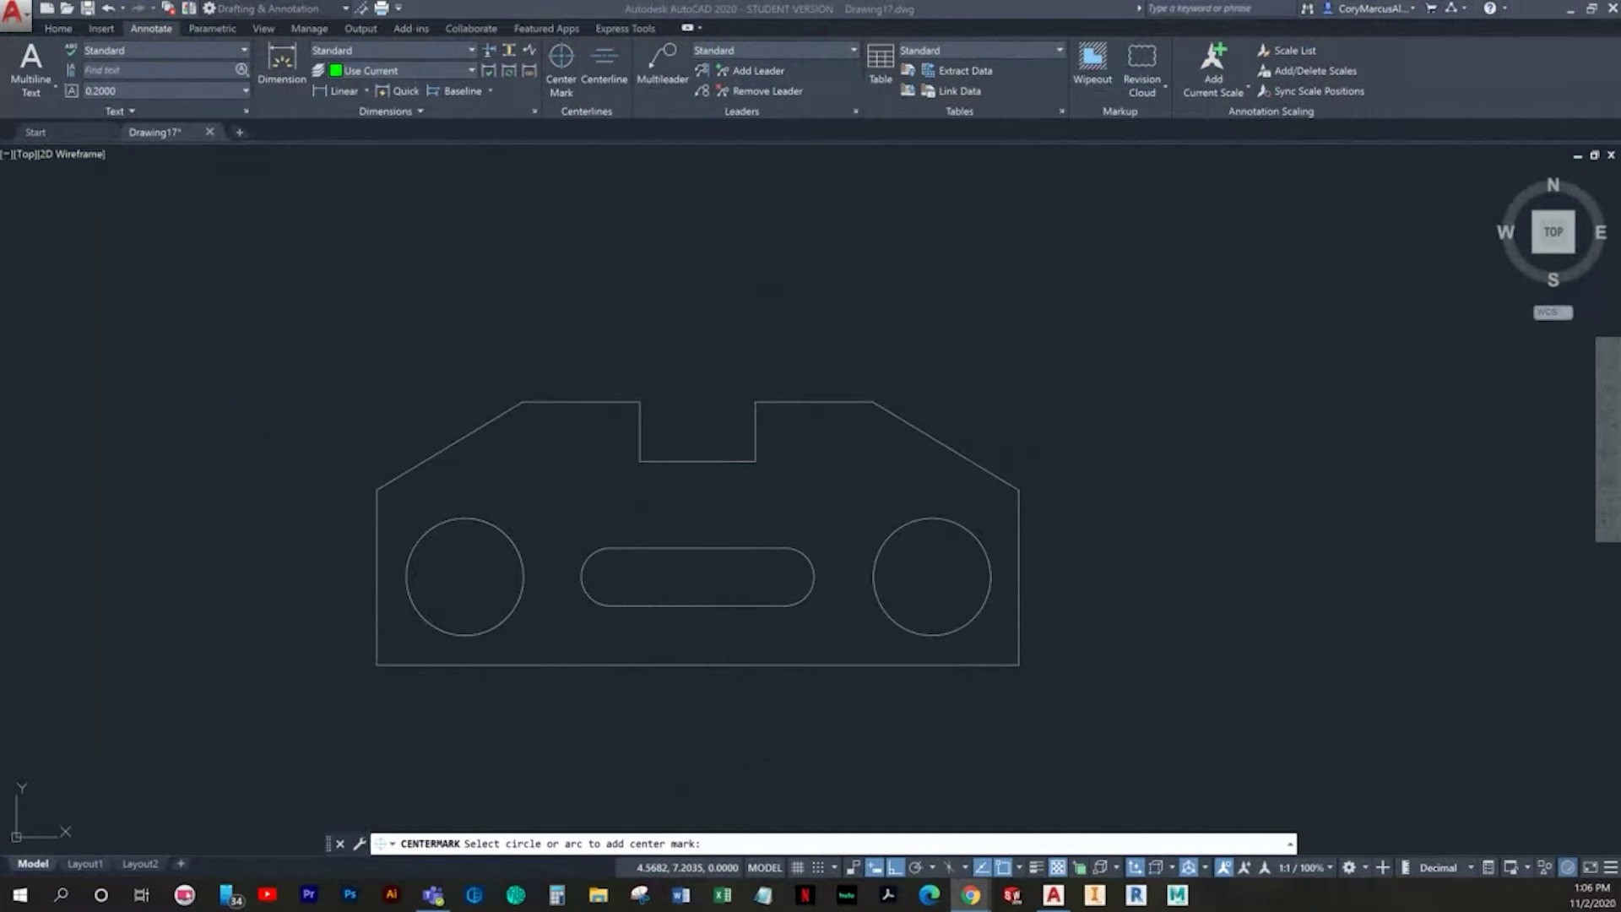
pyautogui.click(478, 518)
pyautogui.click(590, 559)
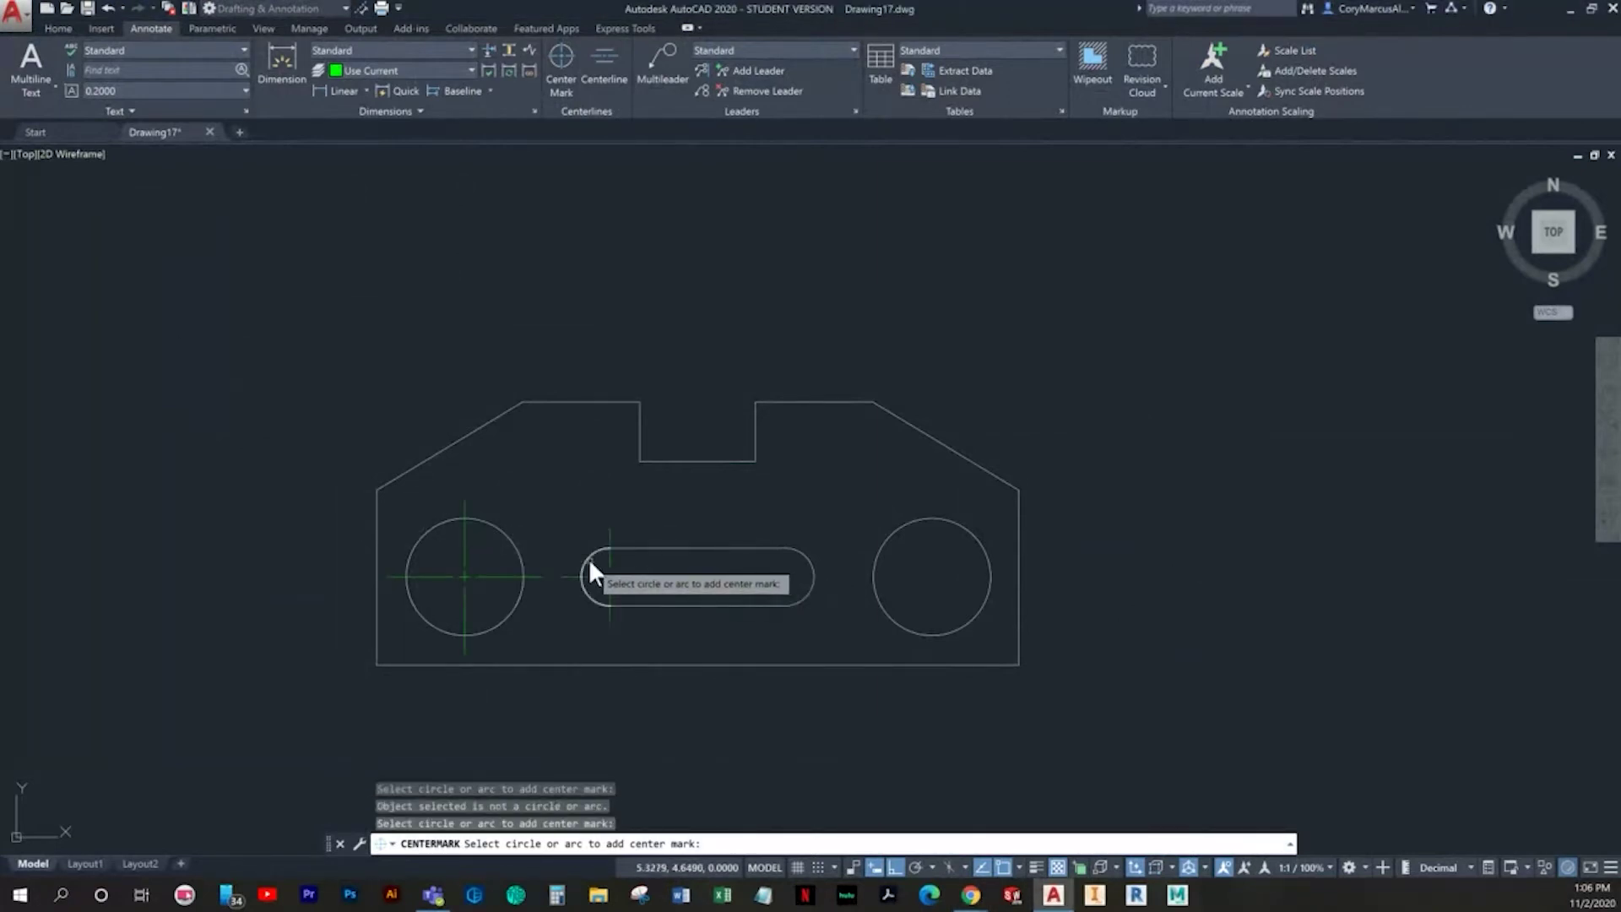
pyautogui.click(806, 554)
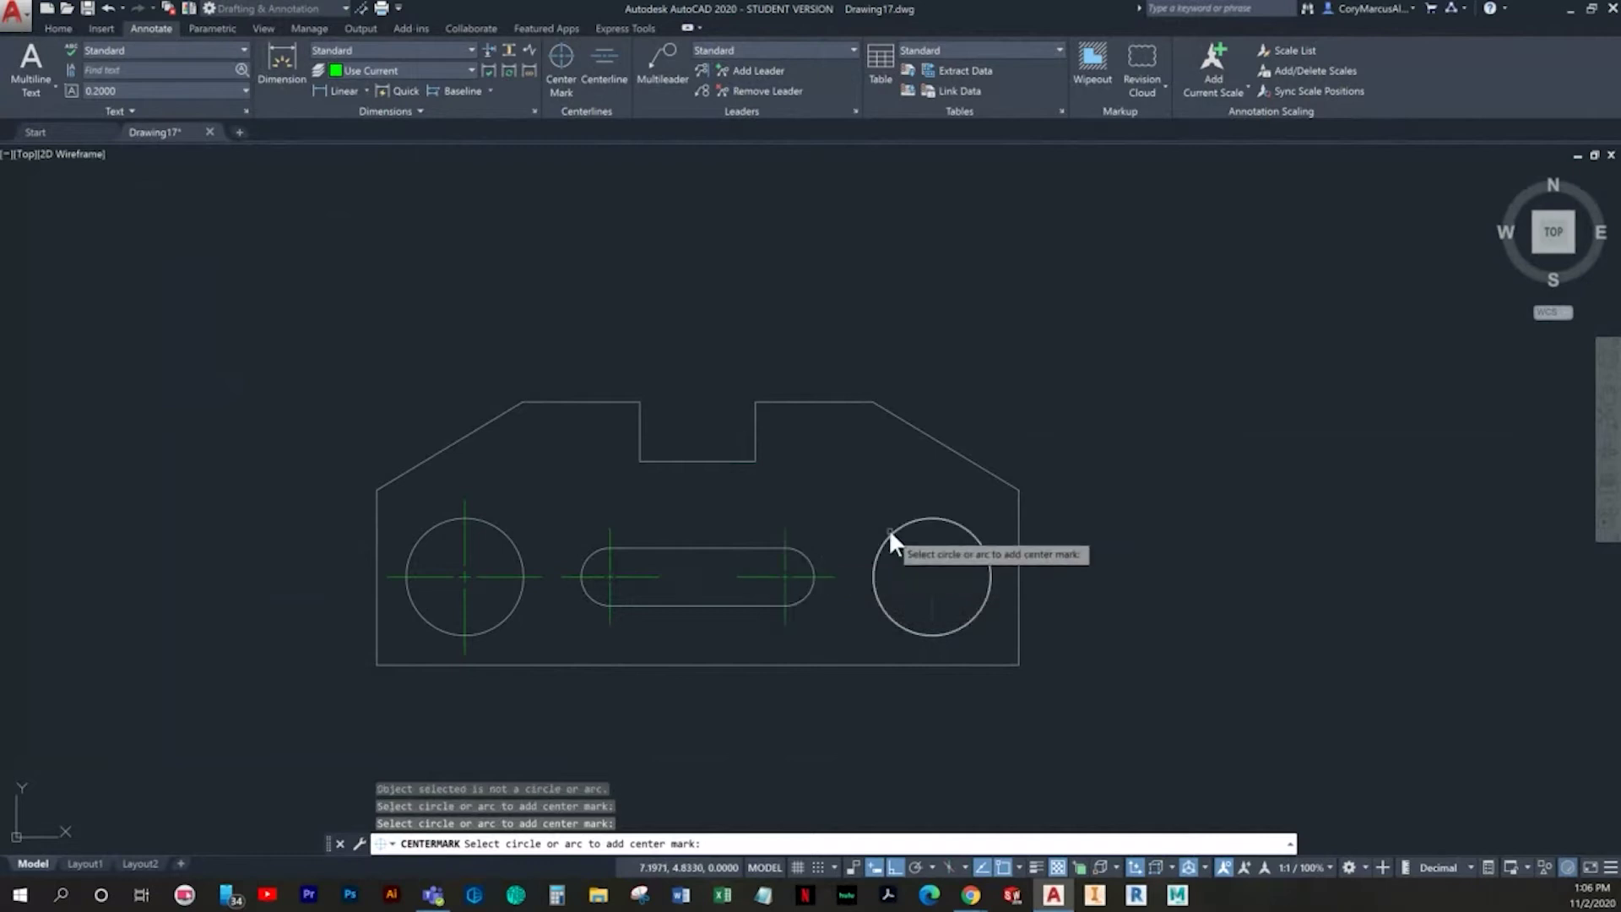
pyautogui.press('Escape')
# Step: Stretch the horizontal line of the slot's right center mark across to the left center mark
pyautogui.scroll(4, 811, 580)
pyautogui.moveTo(760, 590); pyautogui.dragTo(675, 545)
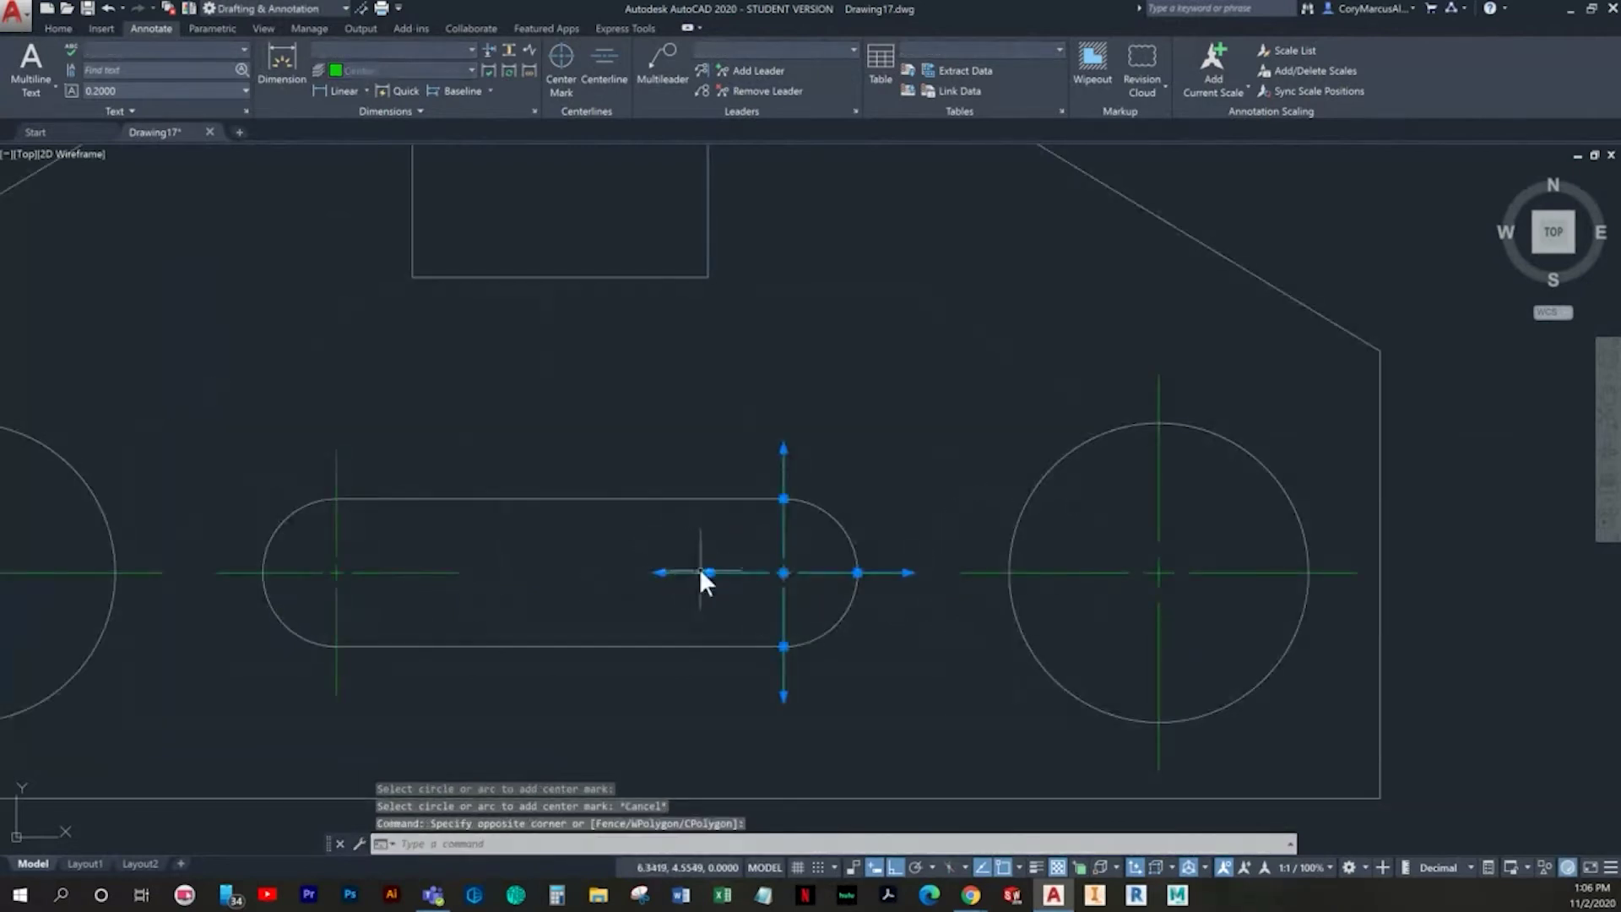
pyautogui.click(709, 572)
pyautogui.press('Escape')
pyautogui.press('Escape')
pyautogui.scroll(-5, 559, 598)
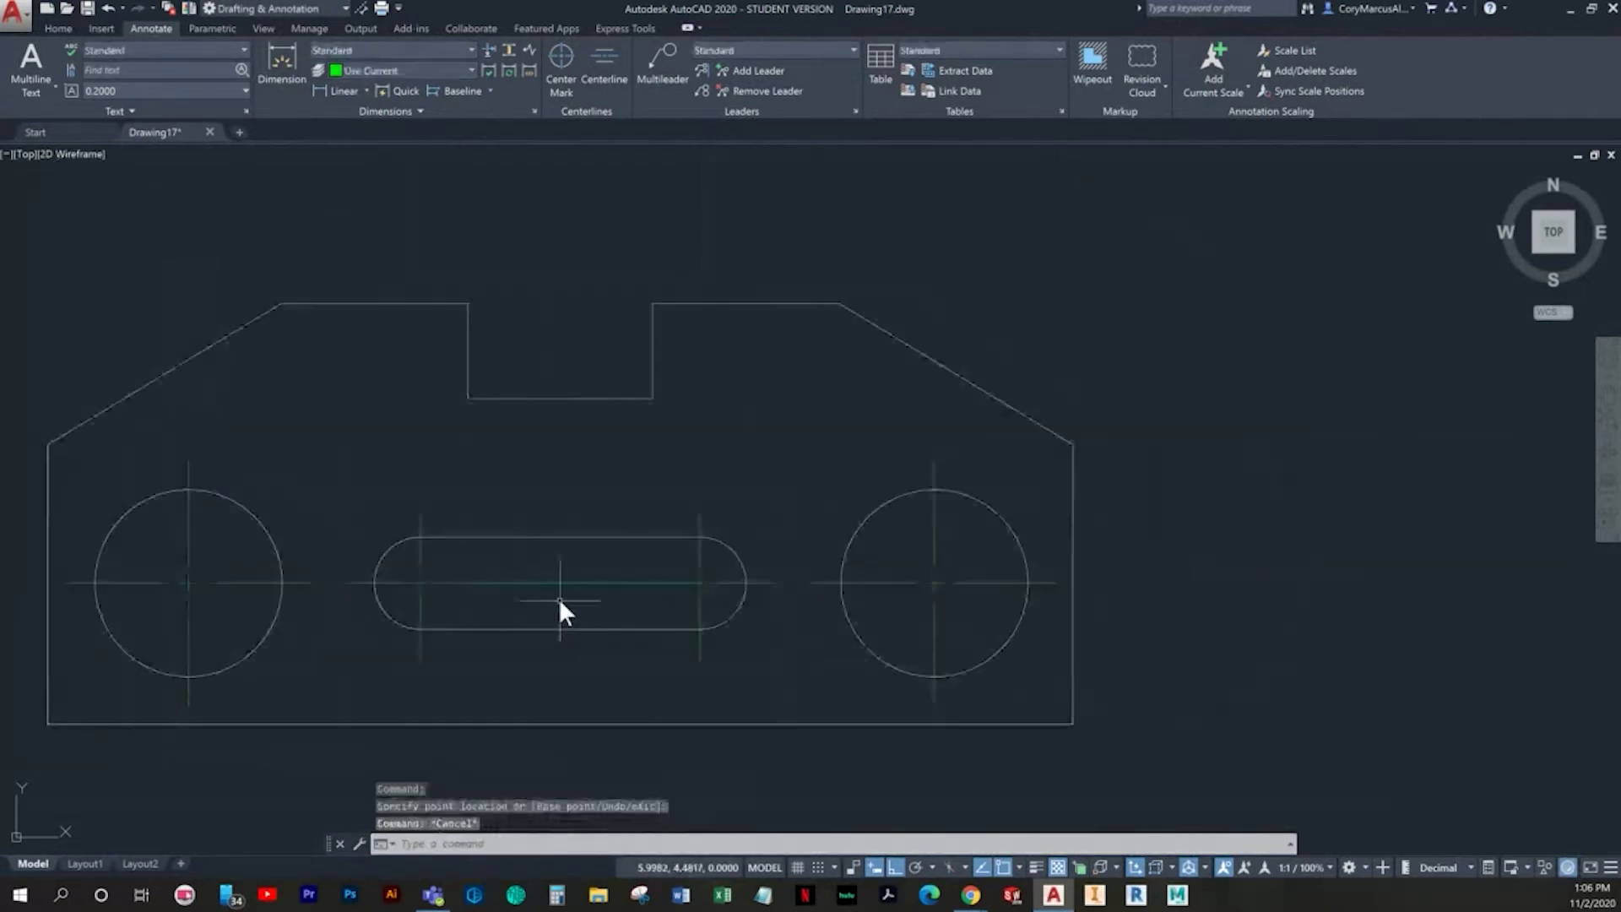
pyautogui.click(614, 353)
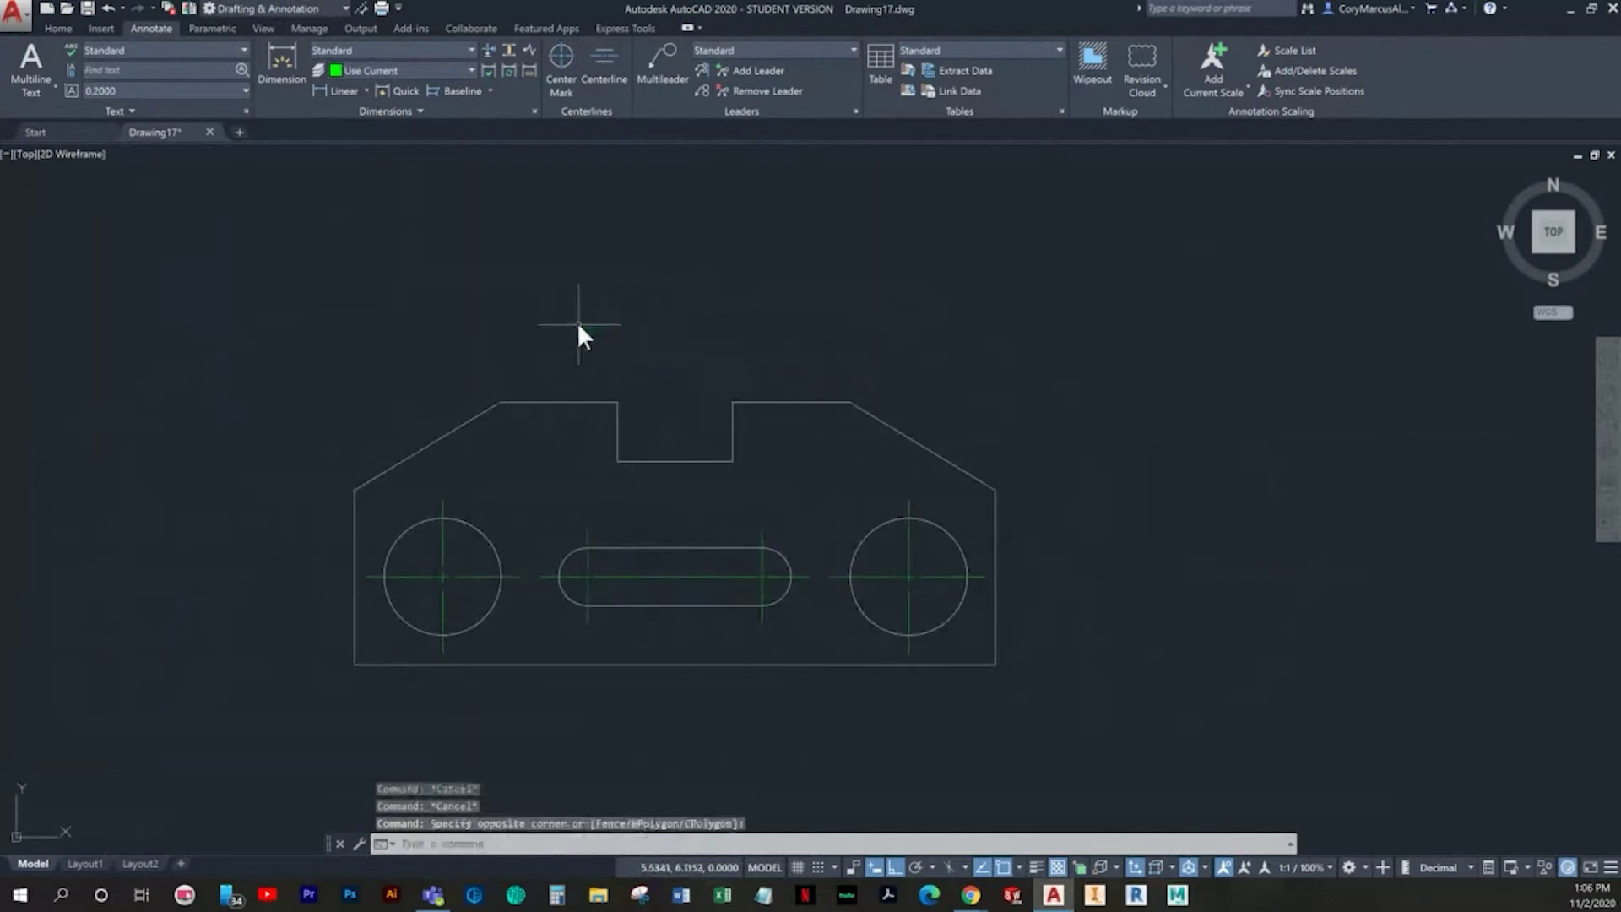
# Step: Modify the Standard dimension style: set baseline spacing to 0.25, extension beyond dimension lines to 0.1 and offset from origin to 0.05
pyautogui.press('Escape')
pyautogui.click(534, 112)
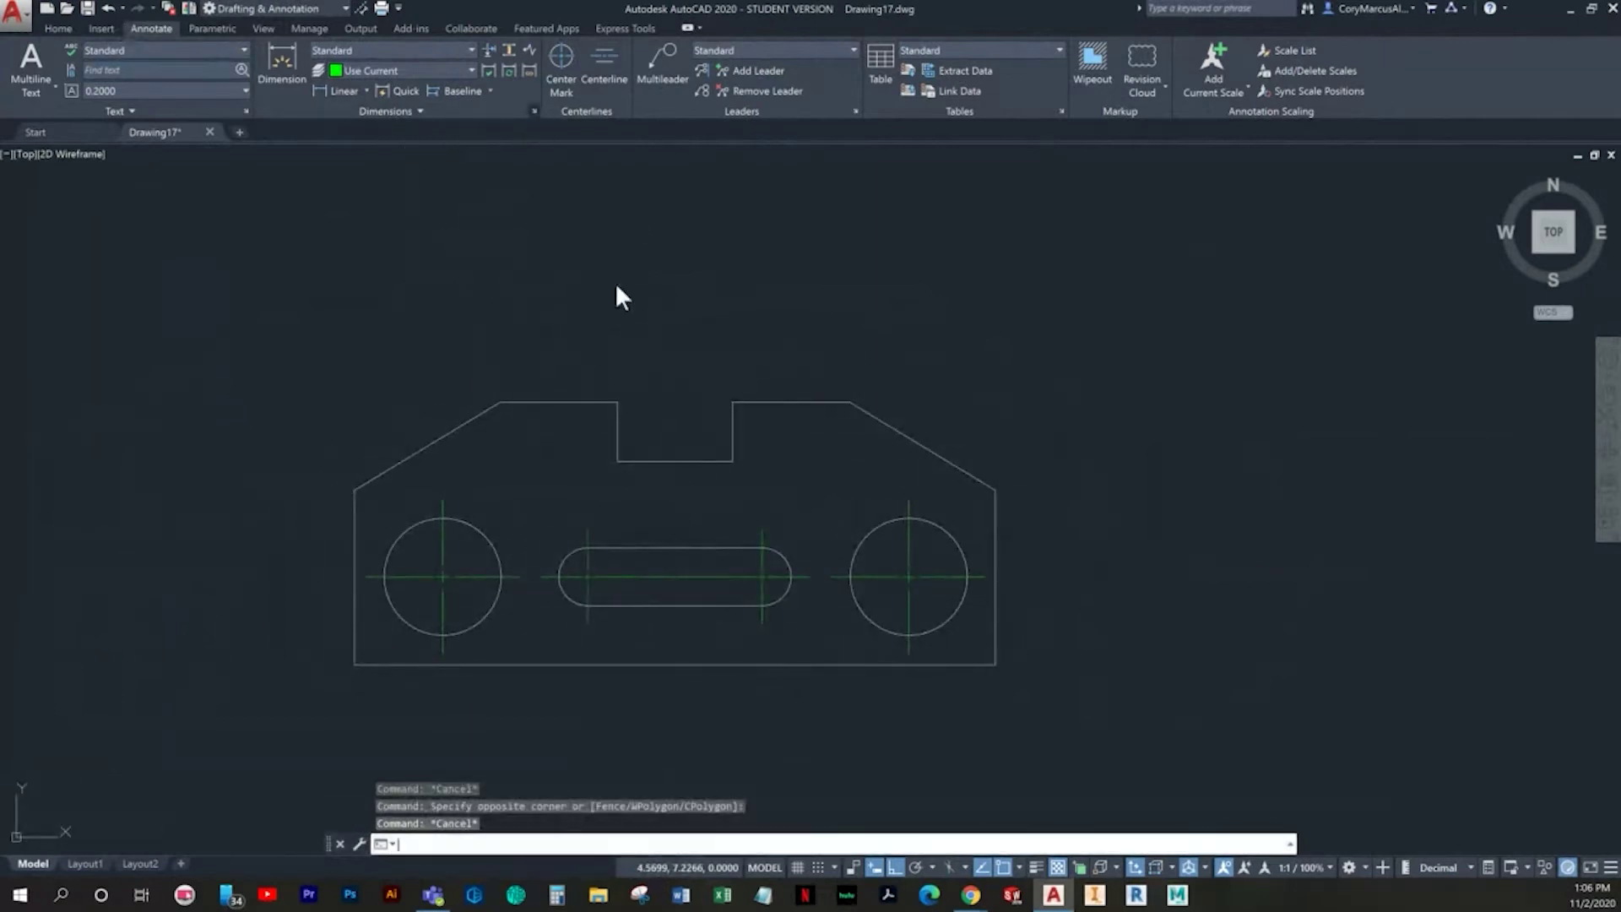
pyautogui.click(987, 410)
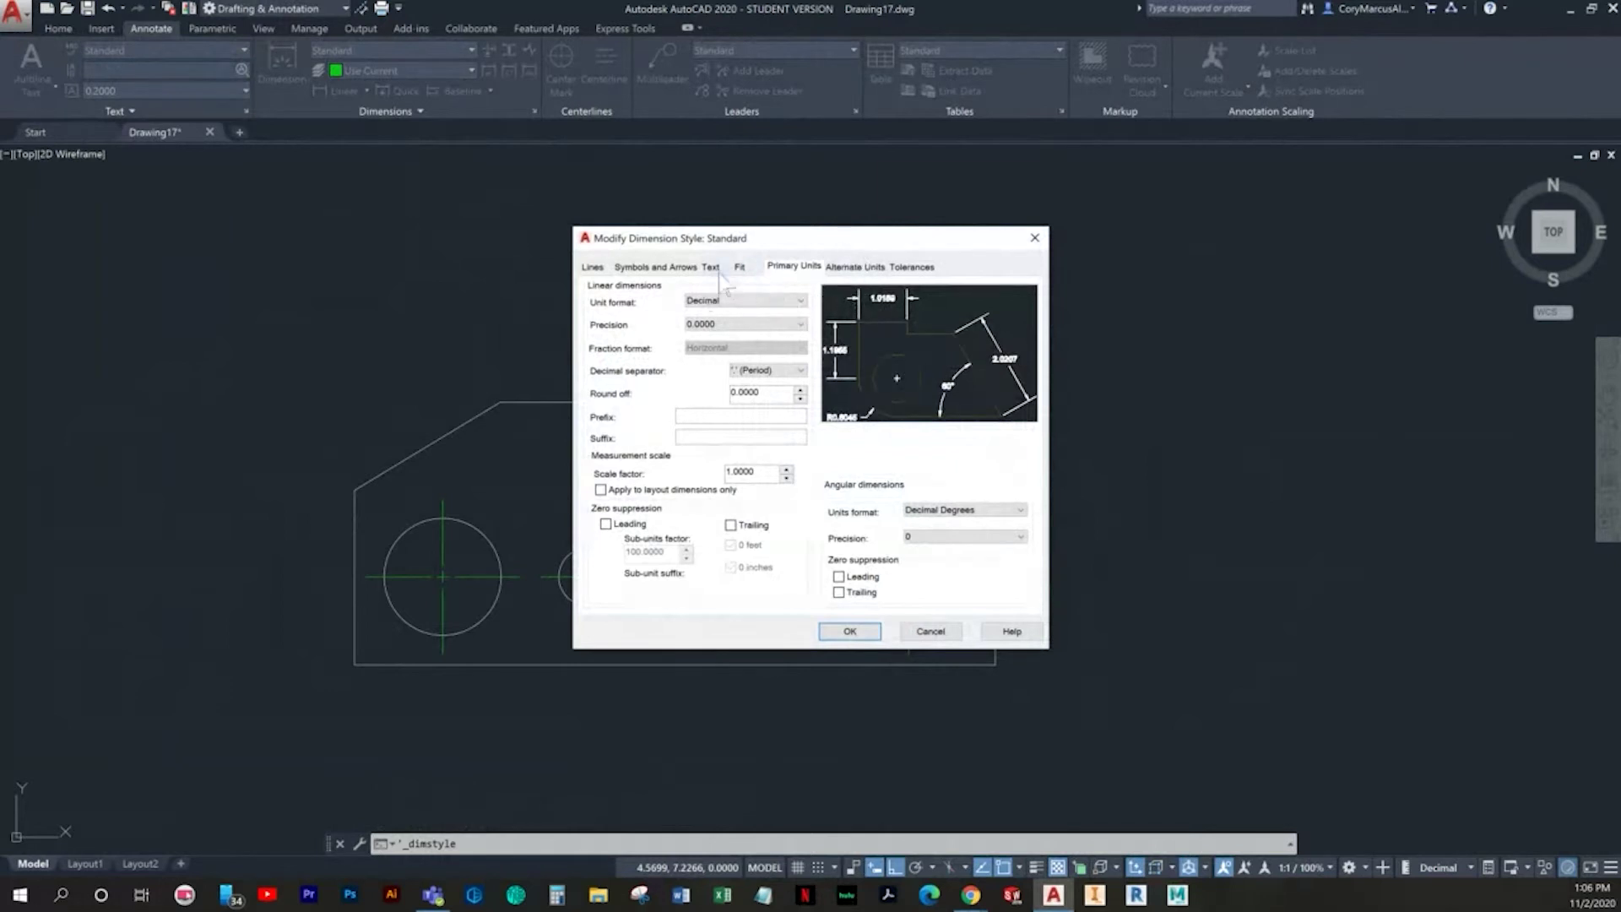
pyautogui.click(635, 268)
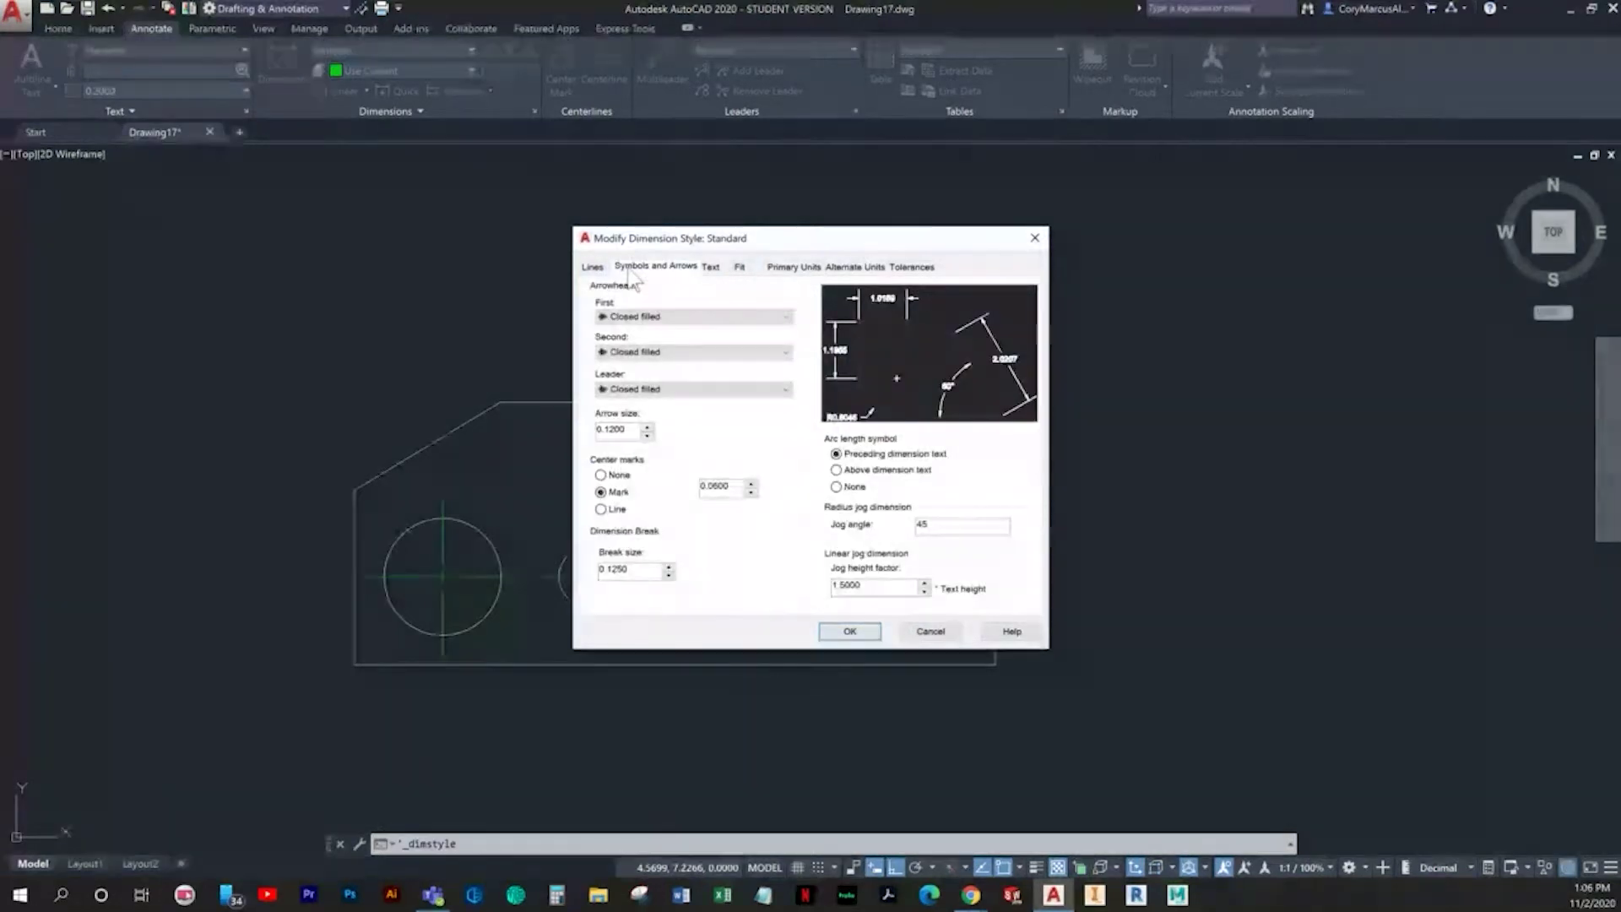
pyautogui.click(594, 268)
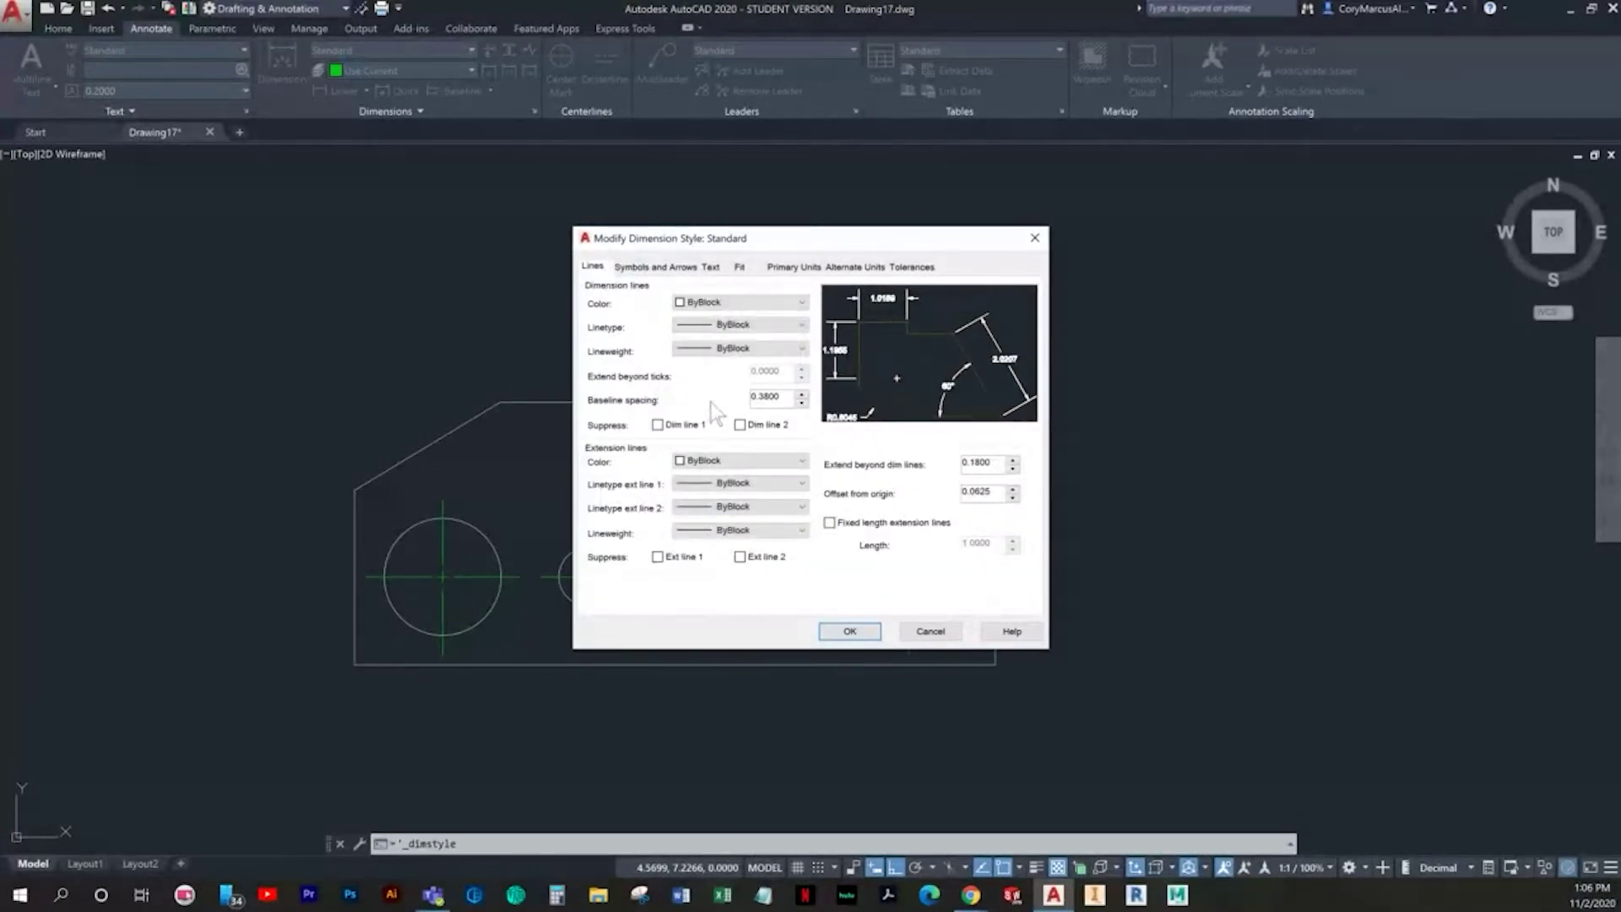
pyautogui.moveTo(780, 398); pyautogui.dragTo(704, 399)
pyautogui.doubleClick(985, 462)
pyautogui.doubleClick(988, 492)
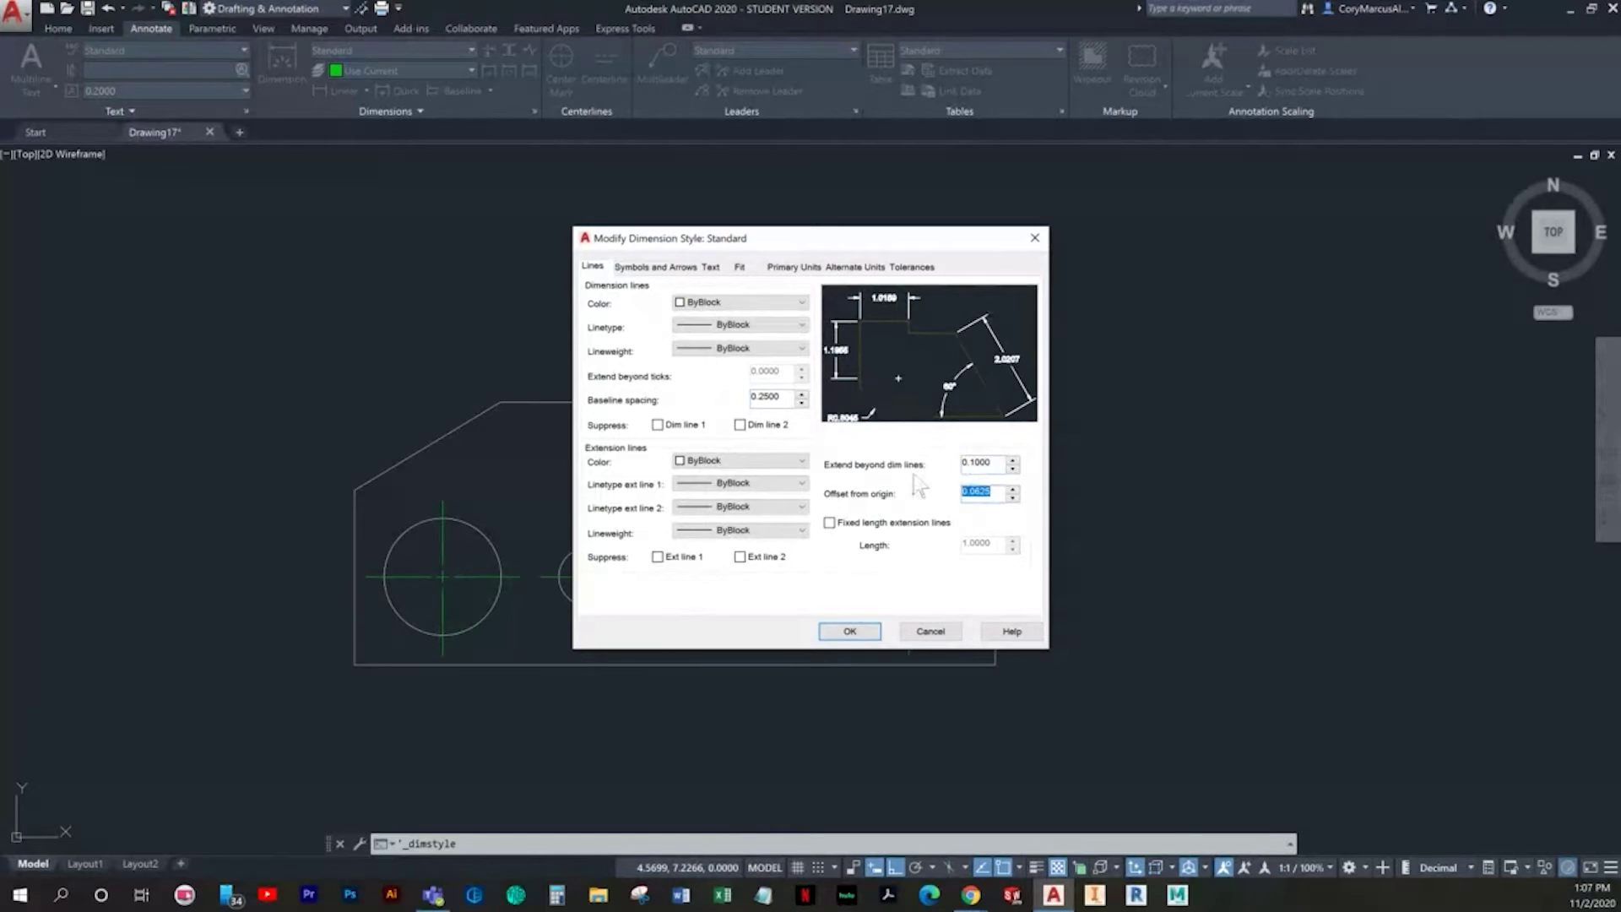
pyautogui.write('.05')
# Step: Set the dimension style's arrow size to 0.09
pyautogui.click(661, 268)
pyautogui.moveTo(631, 428); pyautogui.dragTo(541, 433)
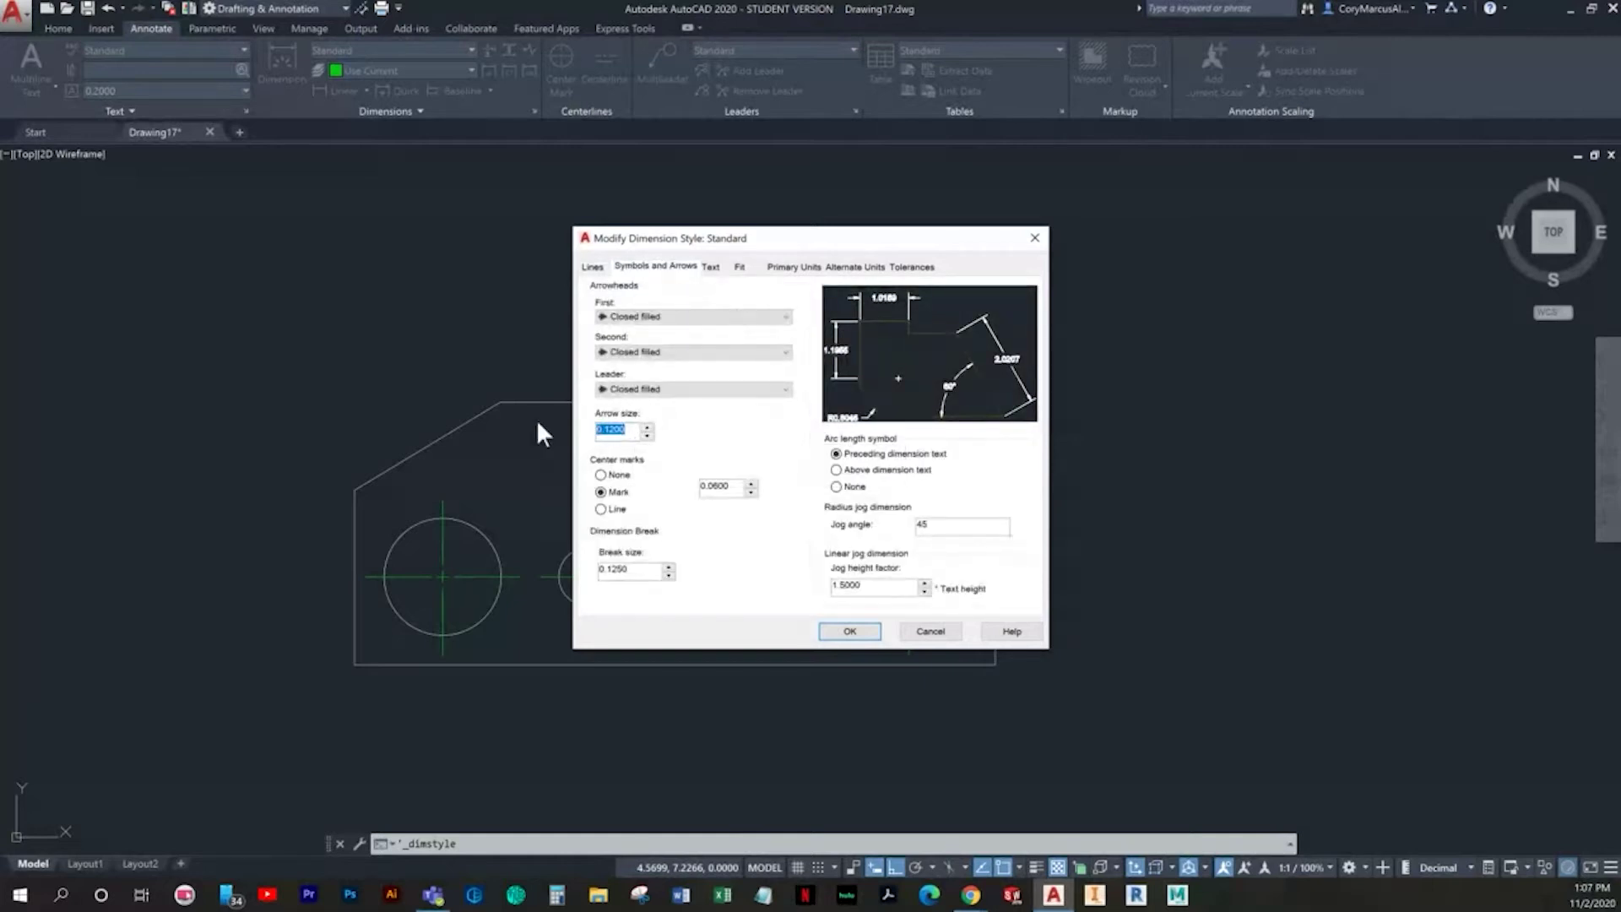
pyautogui.write('.09')
# Step: Set the dimension text style to Annotative with a text height of 0.08 and accept the style changes
pyautogui.click(710, 267)
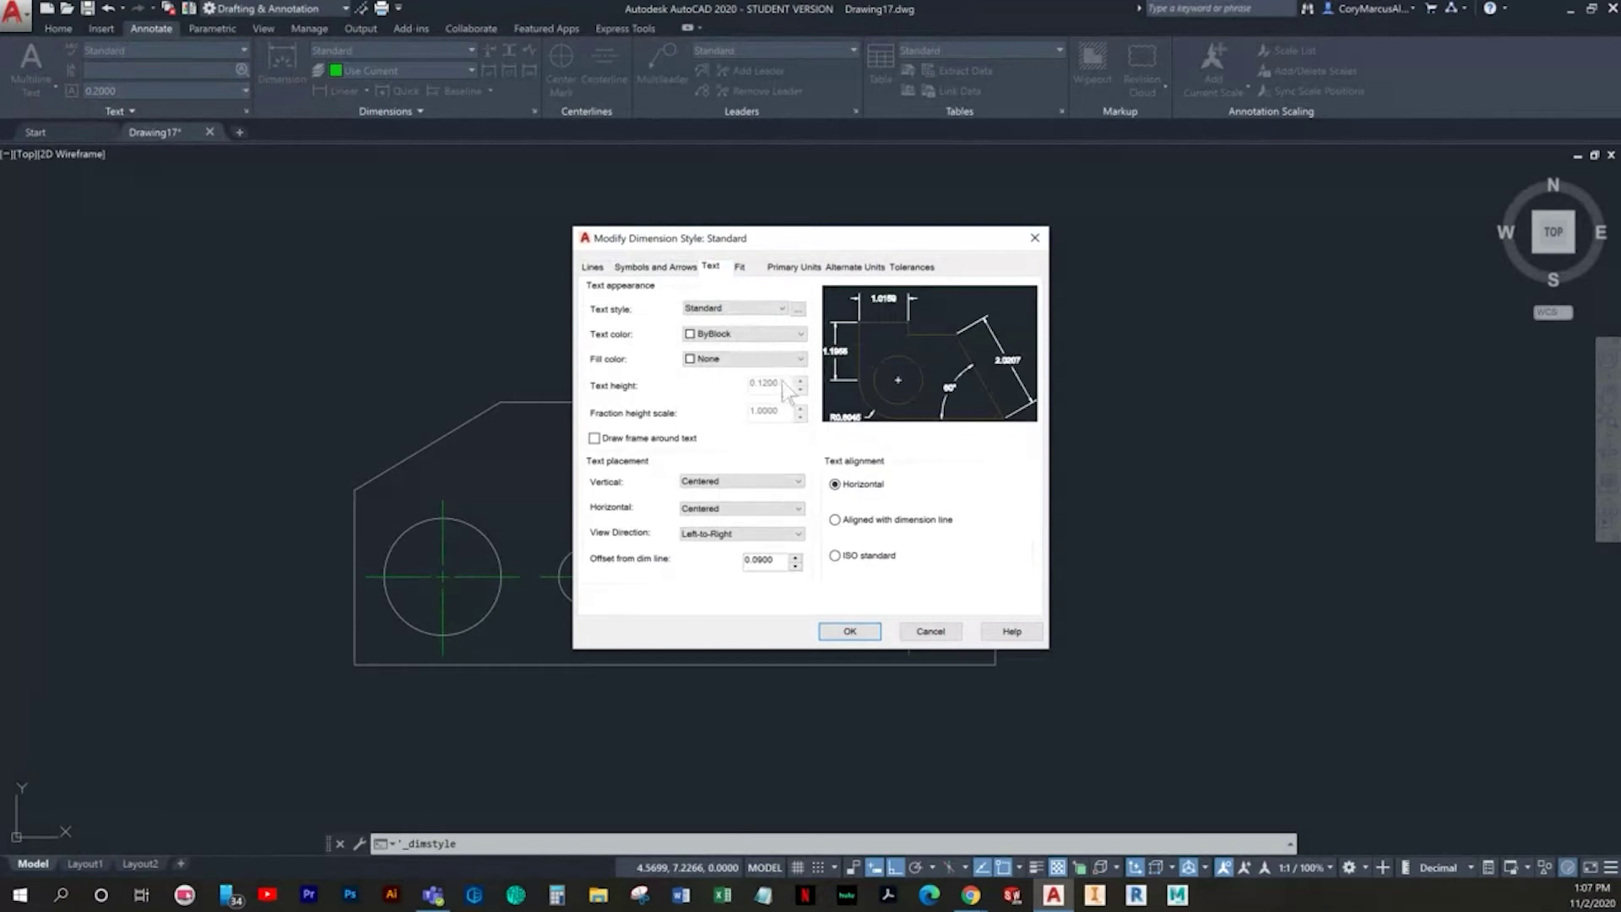
pyautogui.click(739, 309)
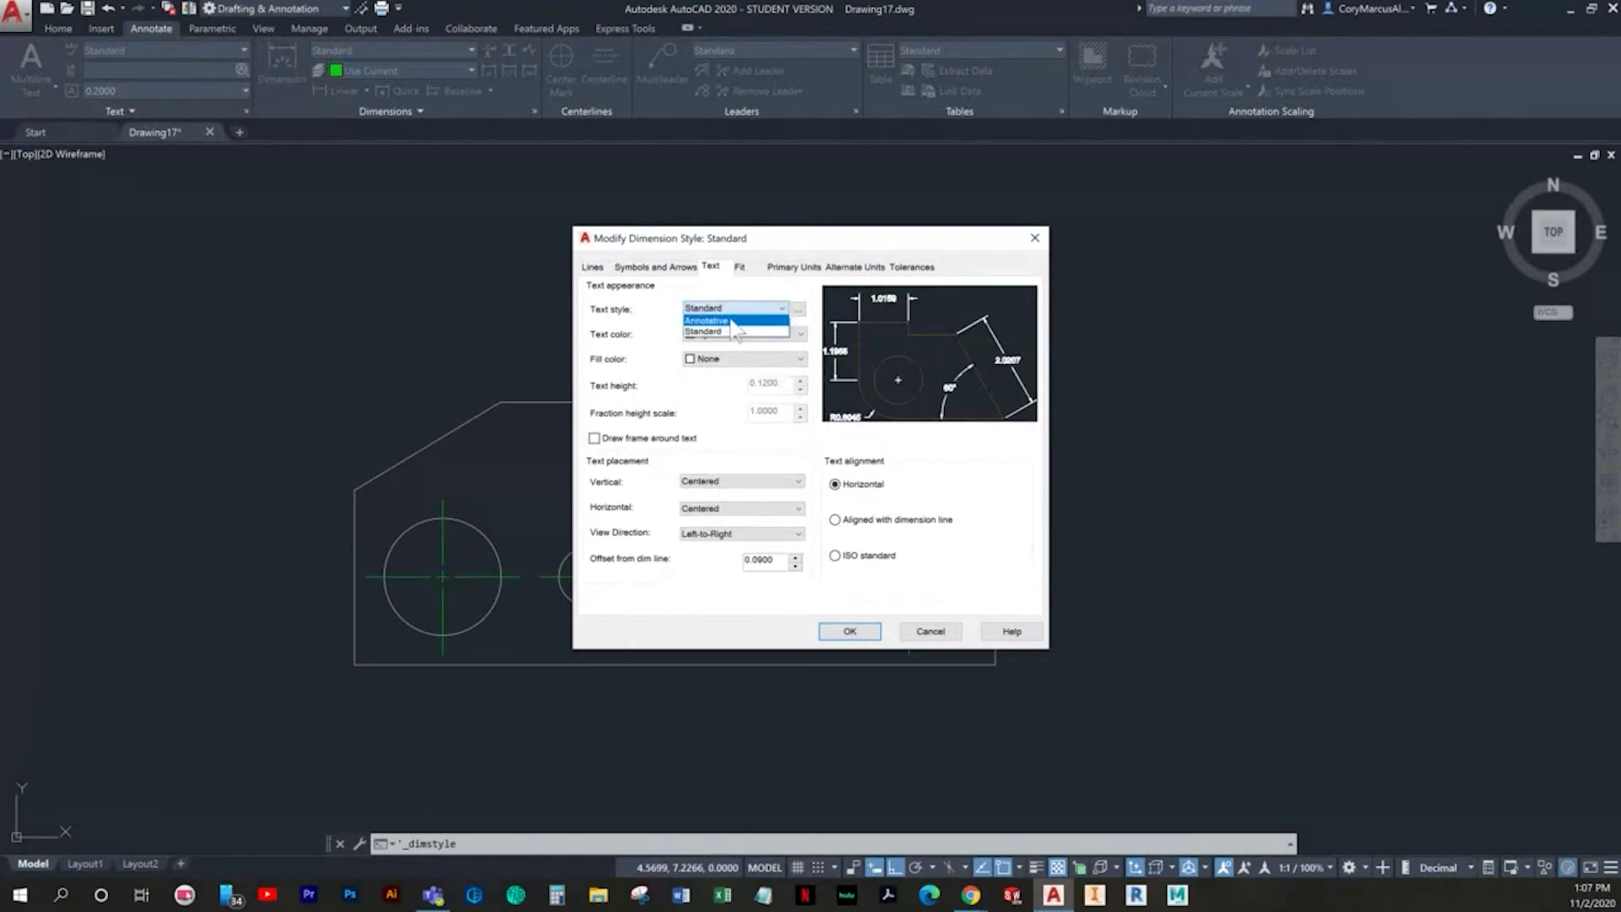
pyautogui.click(732, 321)
pyautogui.moveTo(784, 385); pyautogui.dragTo(701, 378)
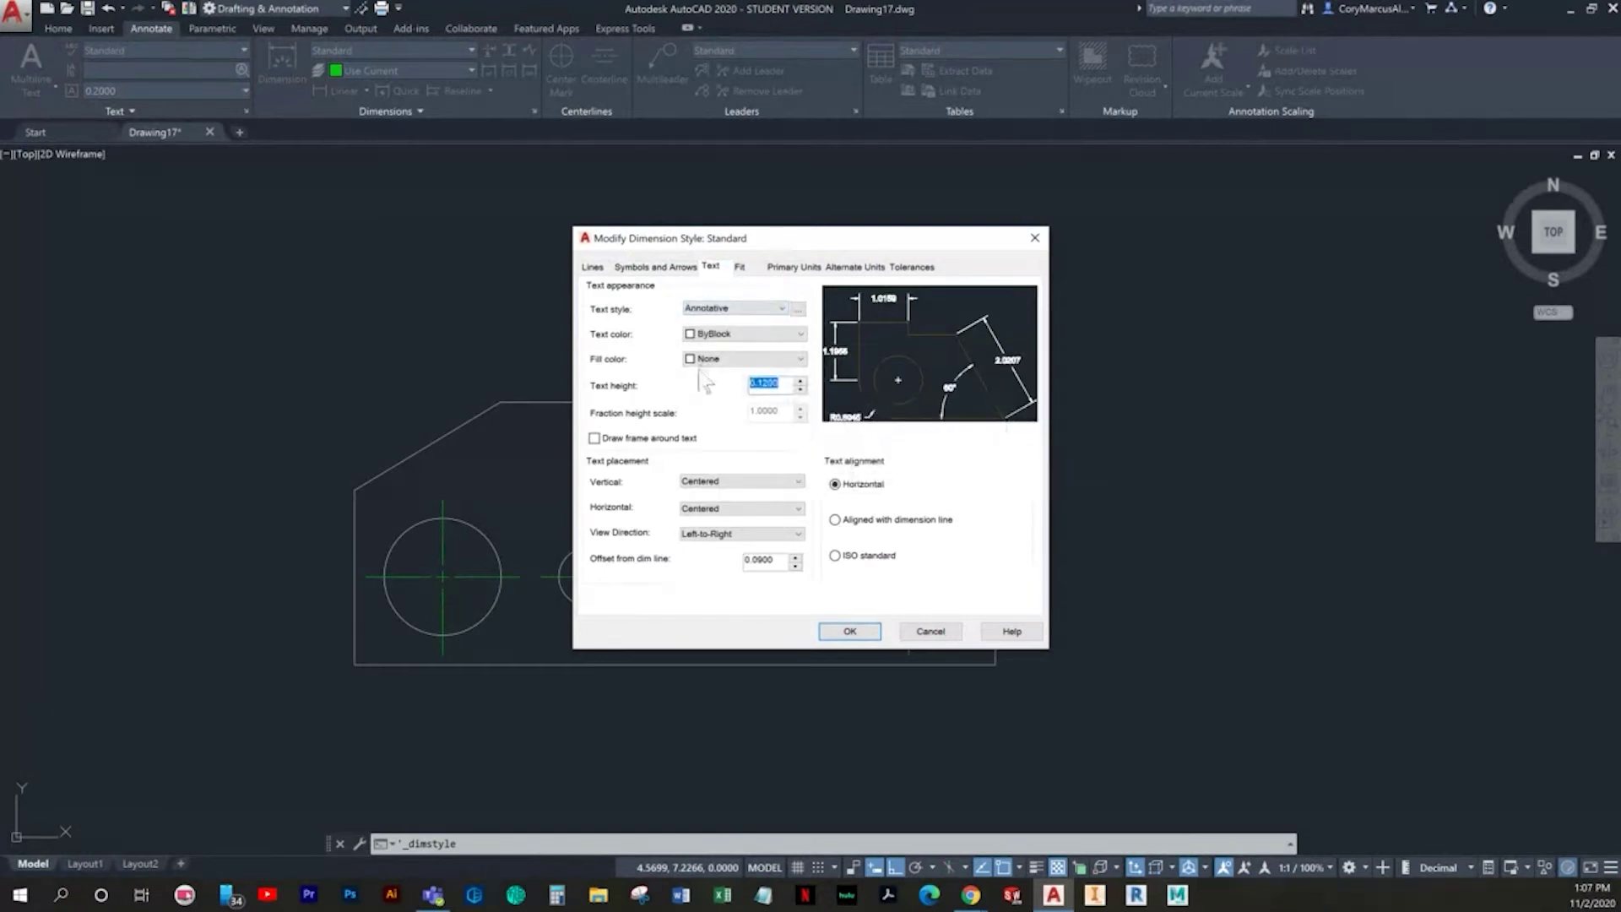
pyautogui.press('BackSpace')
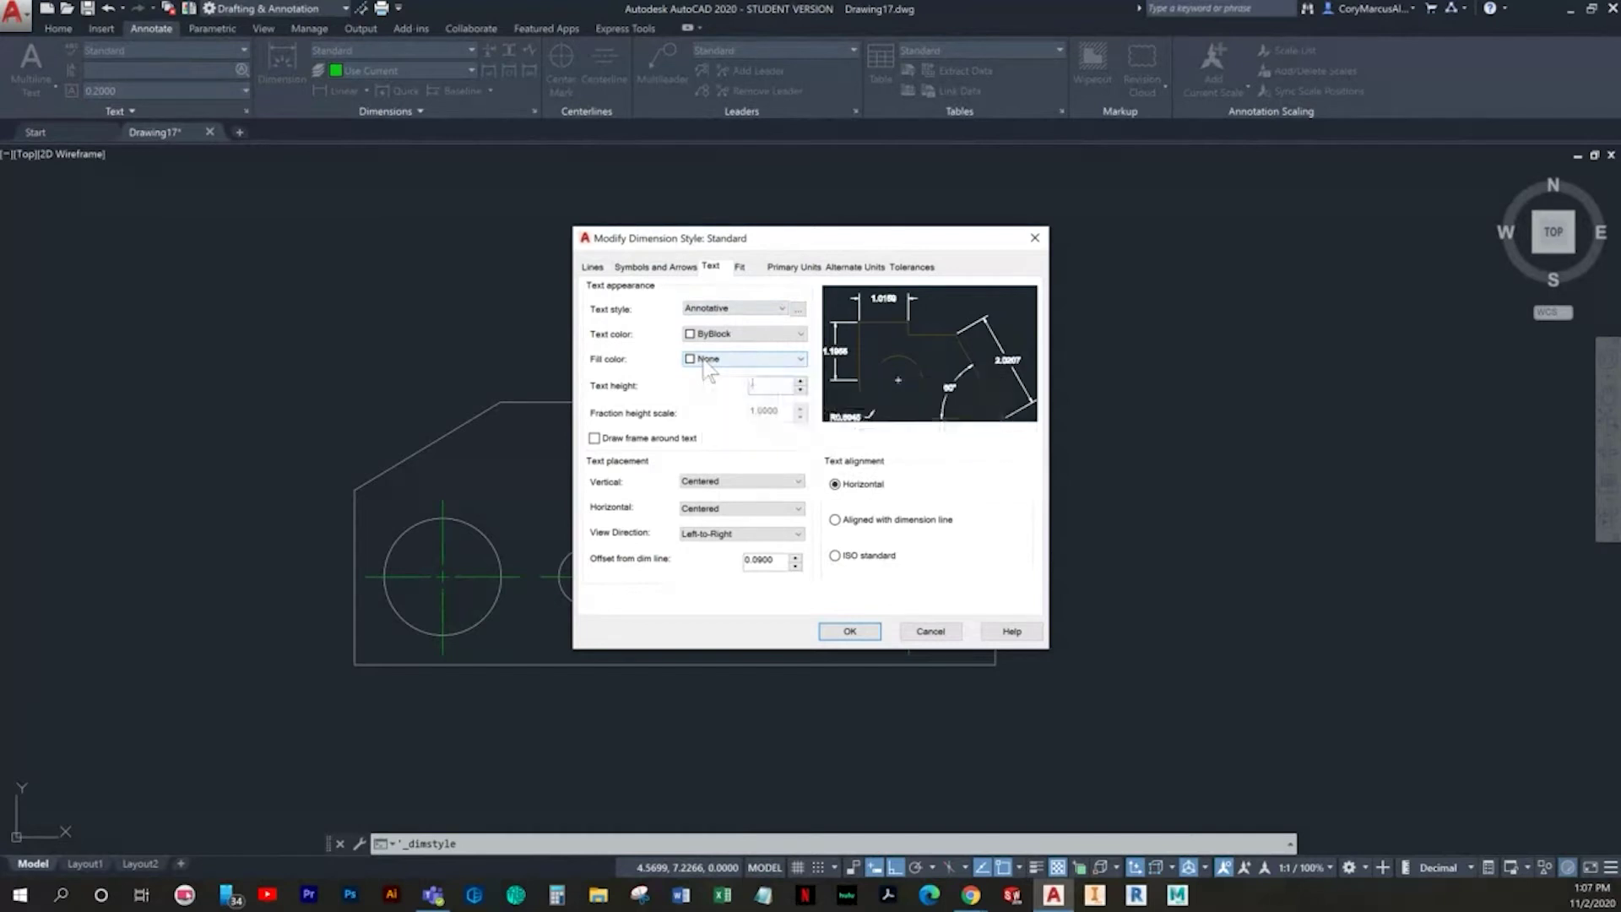
pyautogui.click(849, 634)
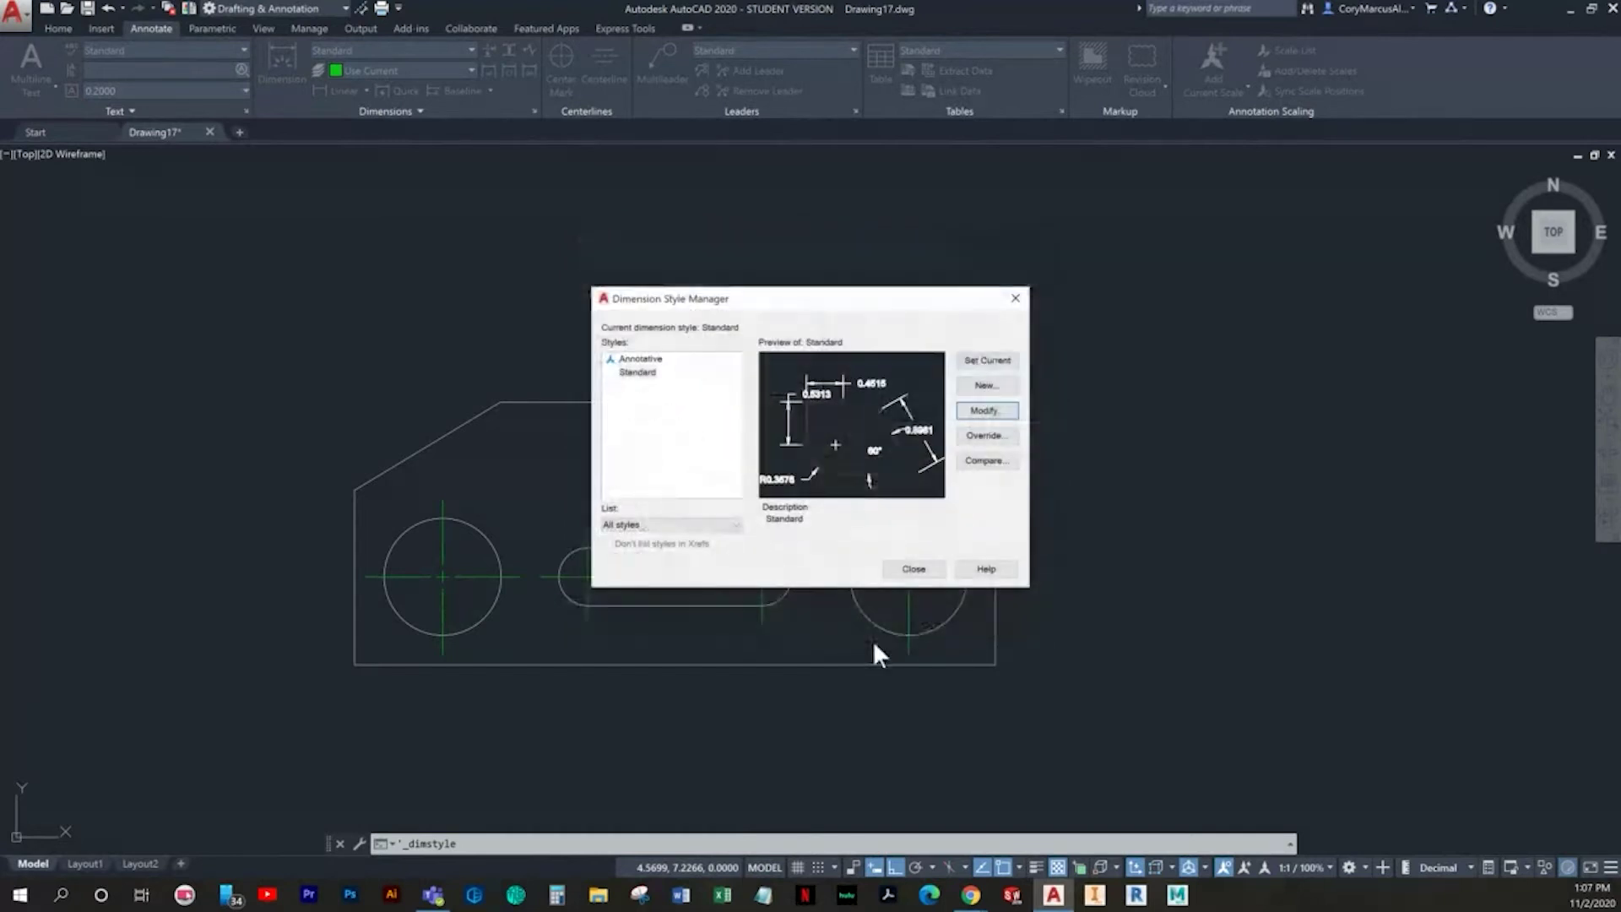
pyautogui.click(891, 569)
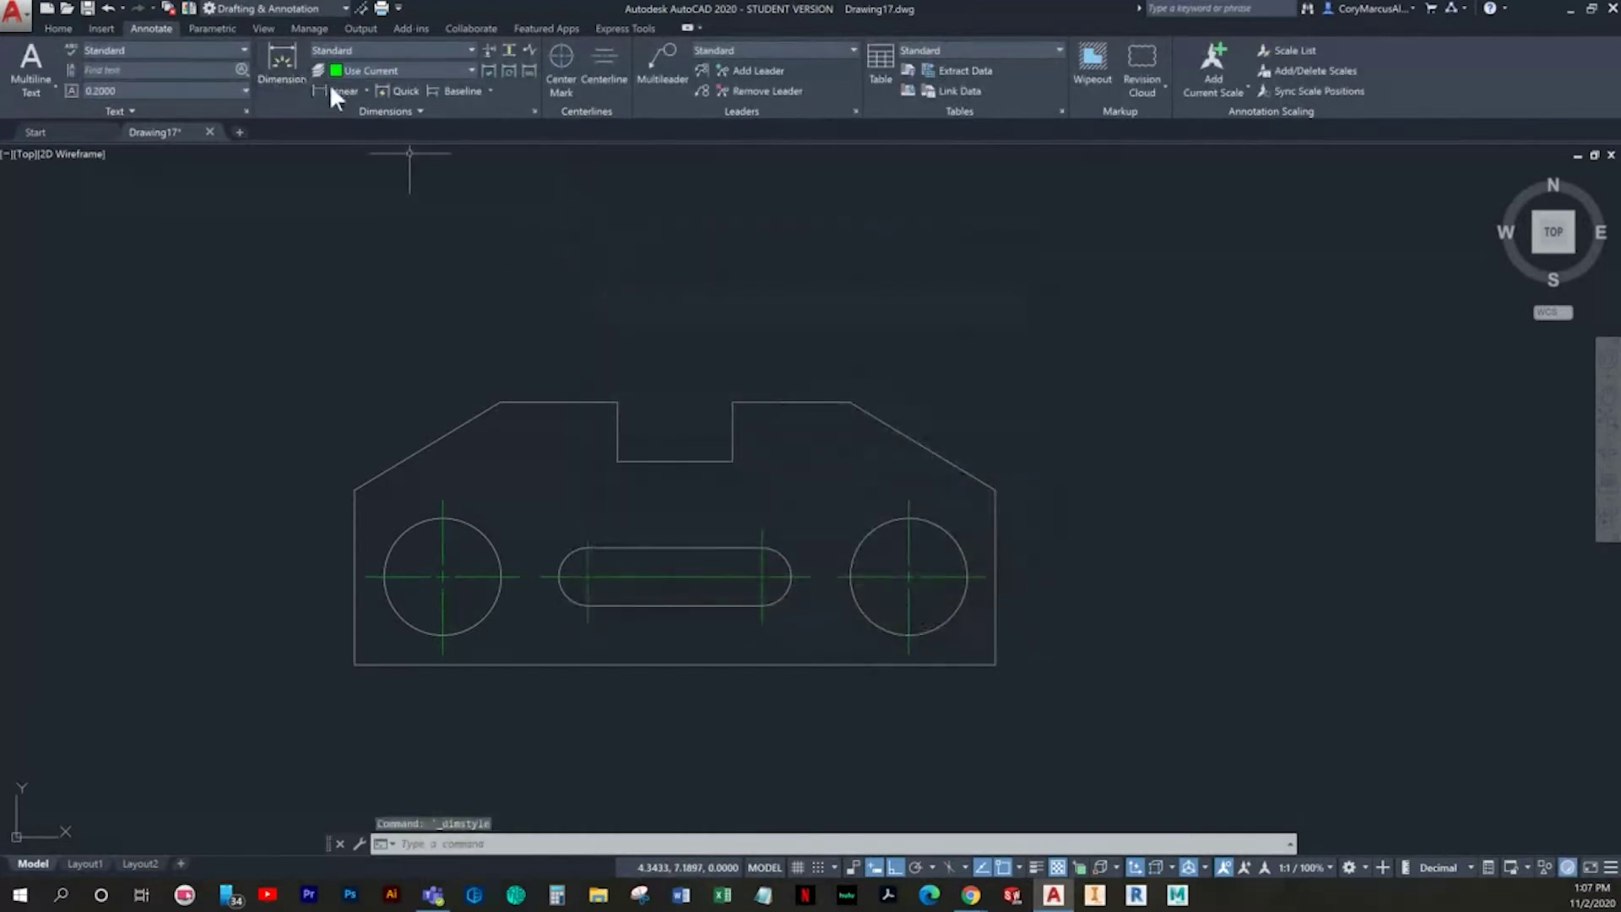
# Step: Add a horizontal linear dimension between the two ends of the left sloped edge, placed above the part
pyautogui.click(334, 90)
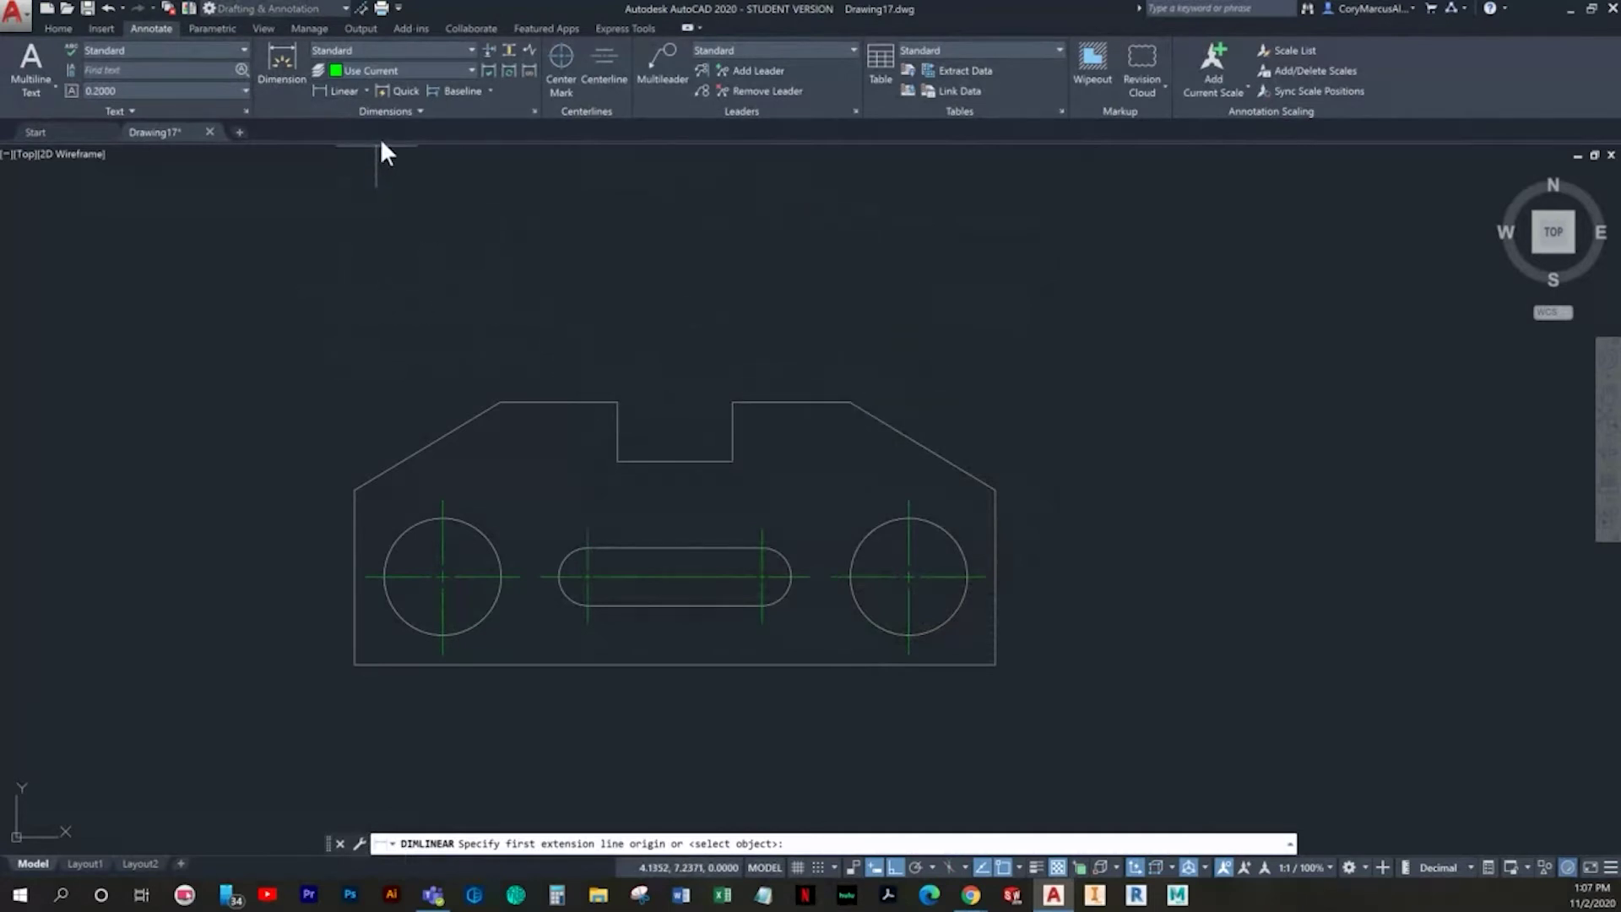
pyautogui.click(499, 403)
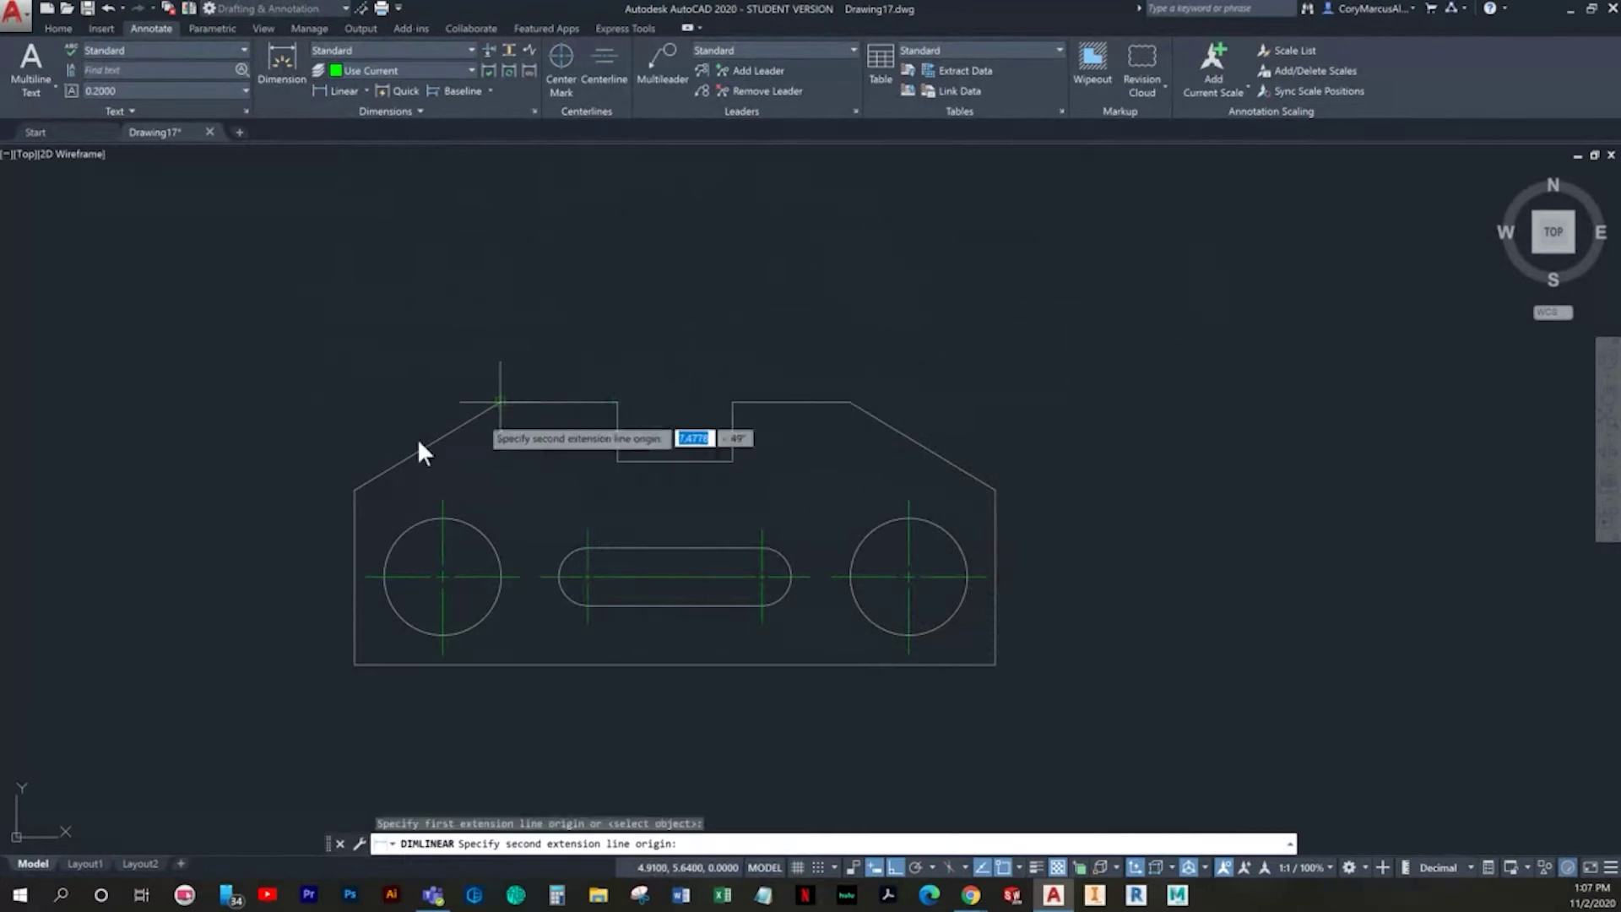
pyautogui.click(354, 488)
pyautogui.click(401, 337)
pyautogui.press('Escape')
# Step: Move the dimension above the left slope to the Dimension layer
pyautogui.click(451, 358)
pyautogui.click(430, 331)
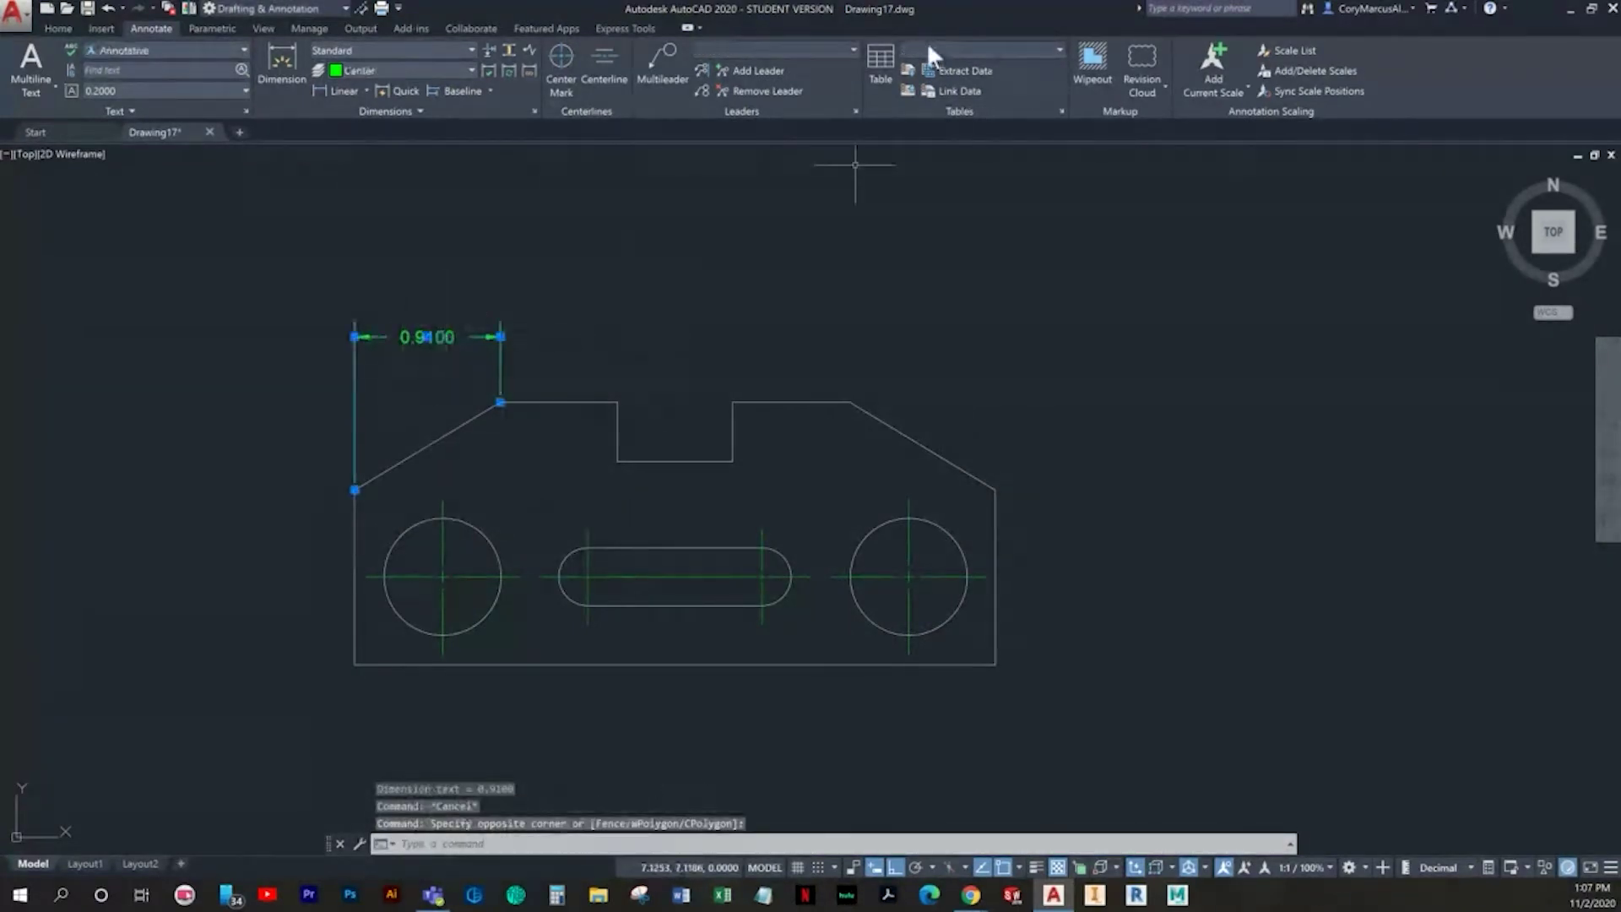
pyautogui.click(58, 28)
pyautogui.click(720, 50)
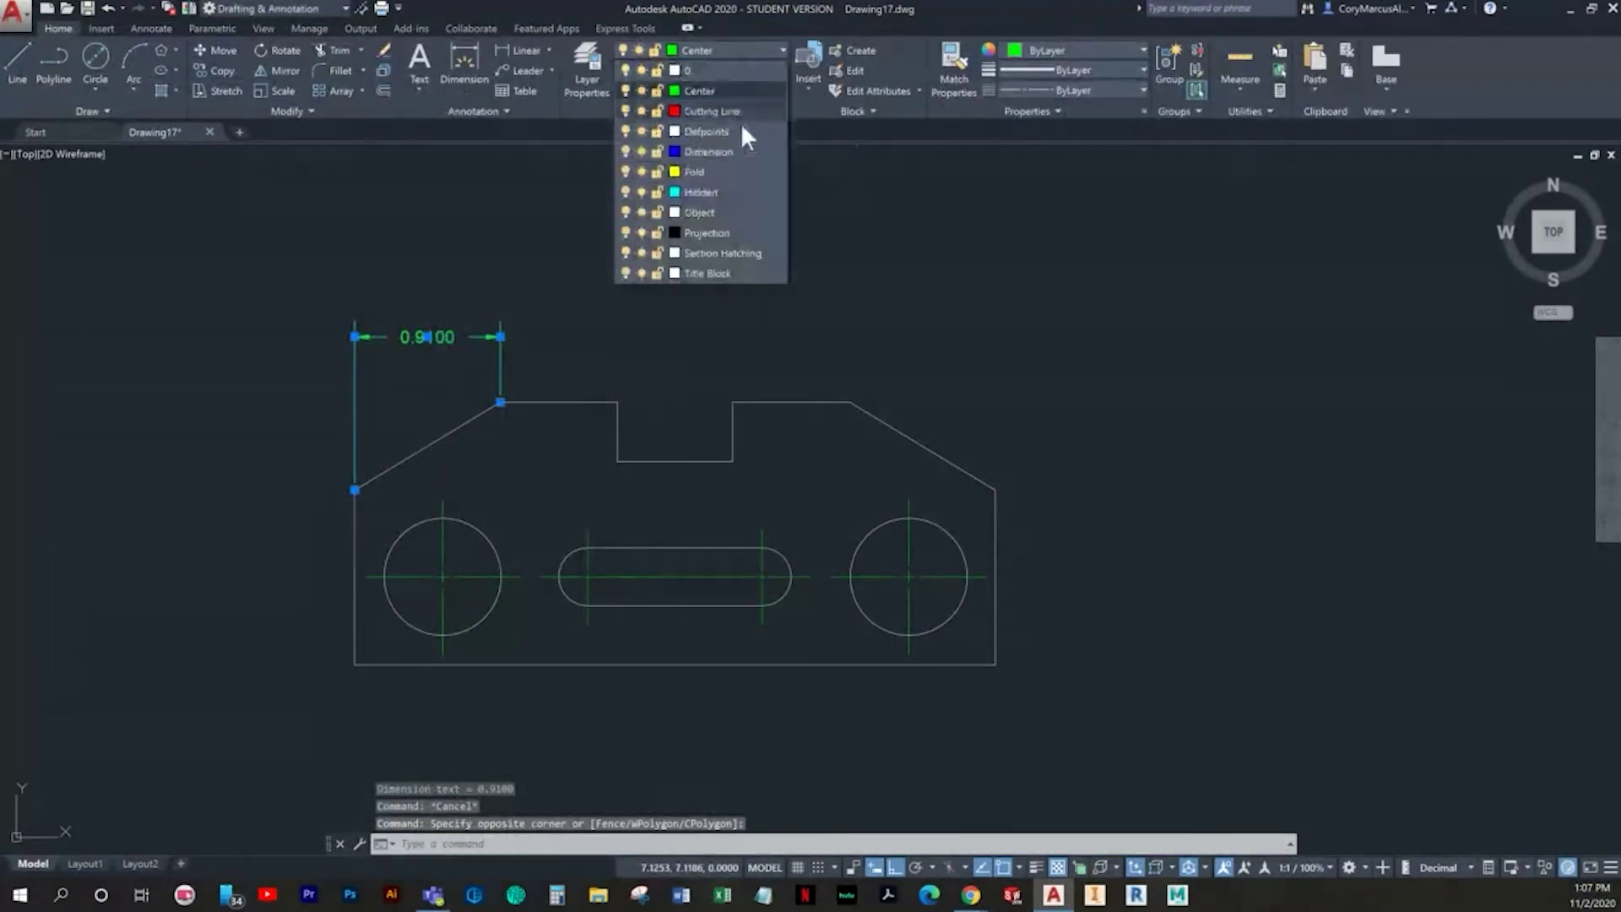
pyautogui.click(708, 151)
pyautogui.press('Escape')
pyautogui.press('Escape')
# Step: Make the Dimension layer current
pyautogui.click(751, 50)
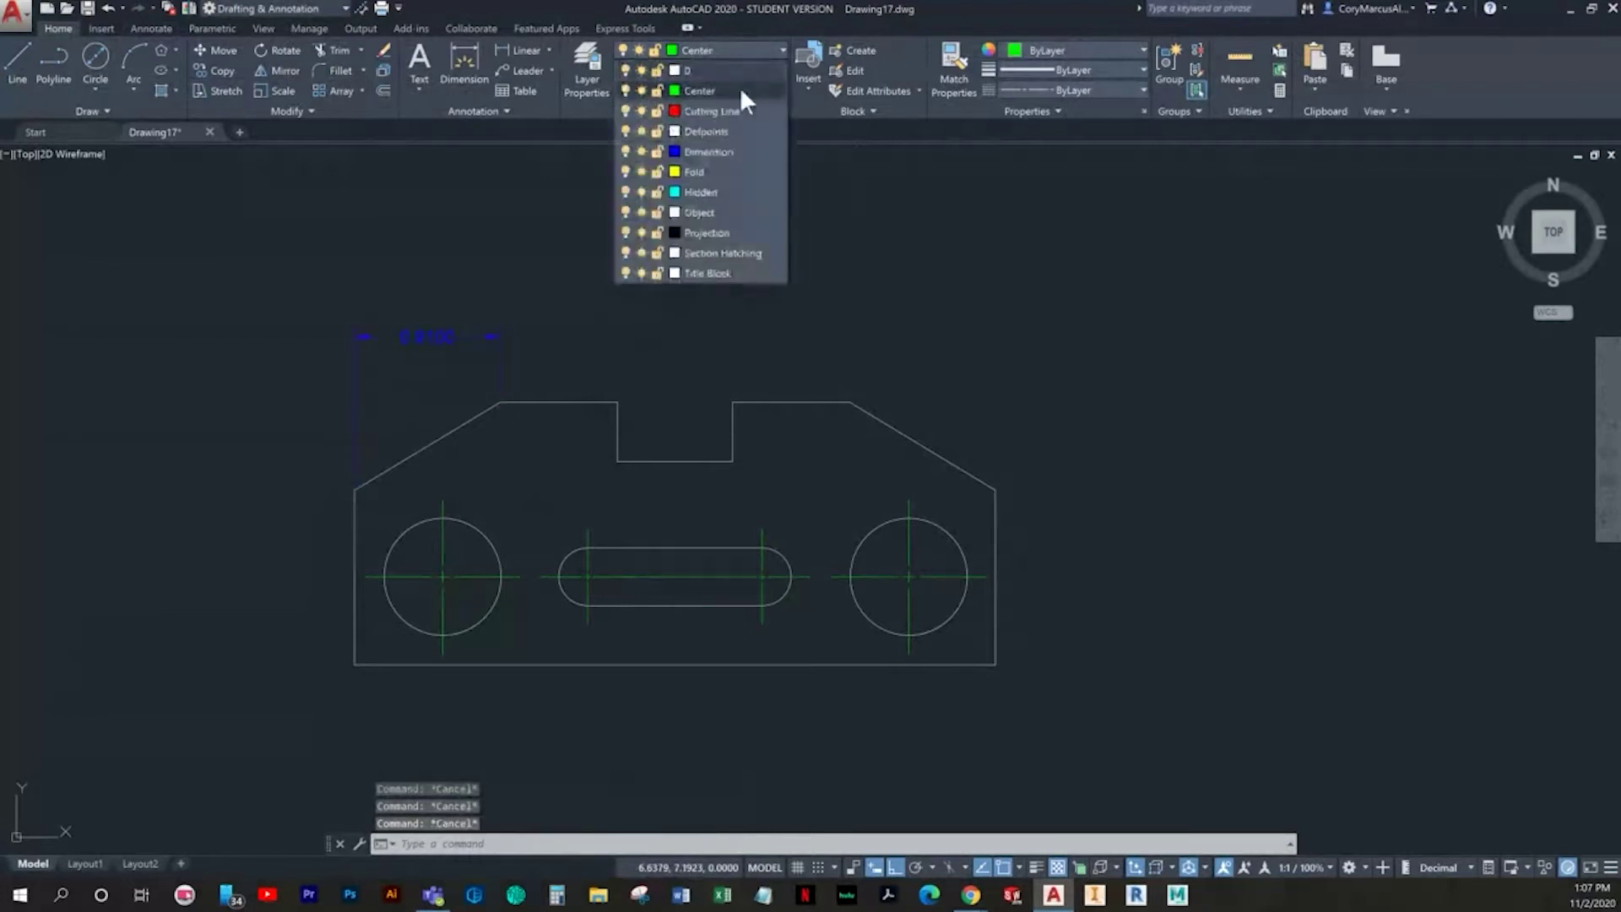
pyautogui.click(717, 152)
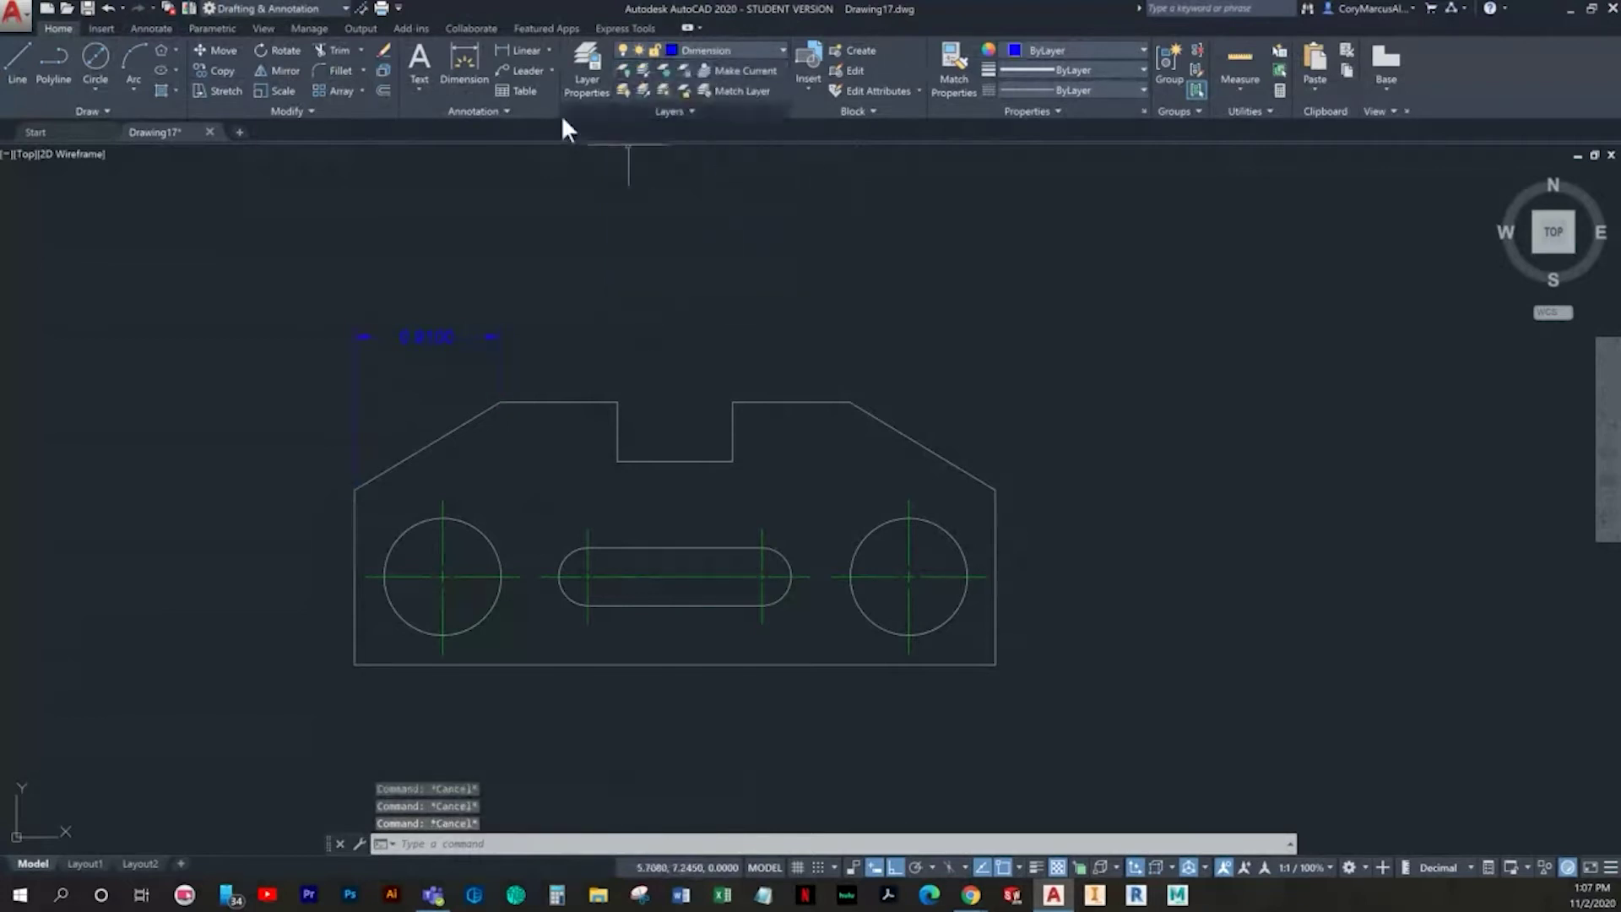
pyautogui.click(145, 29)
pyautogui.click(460, 90)
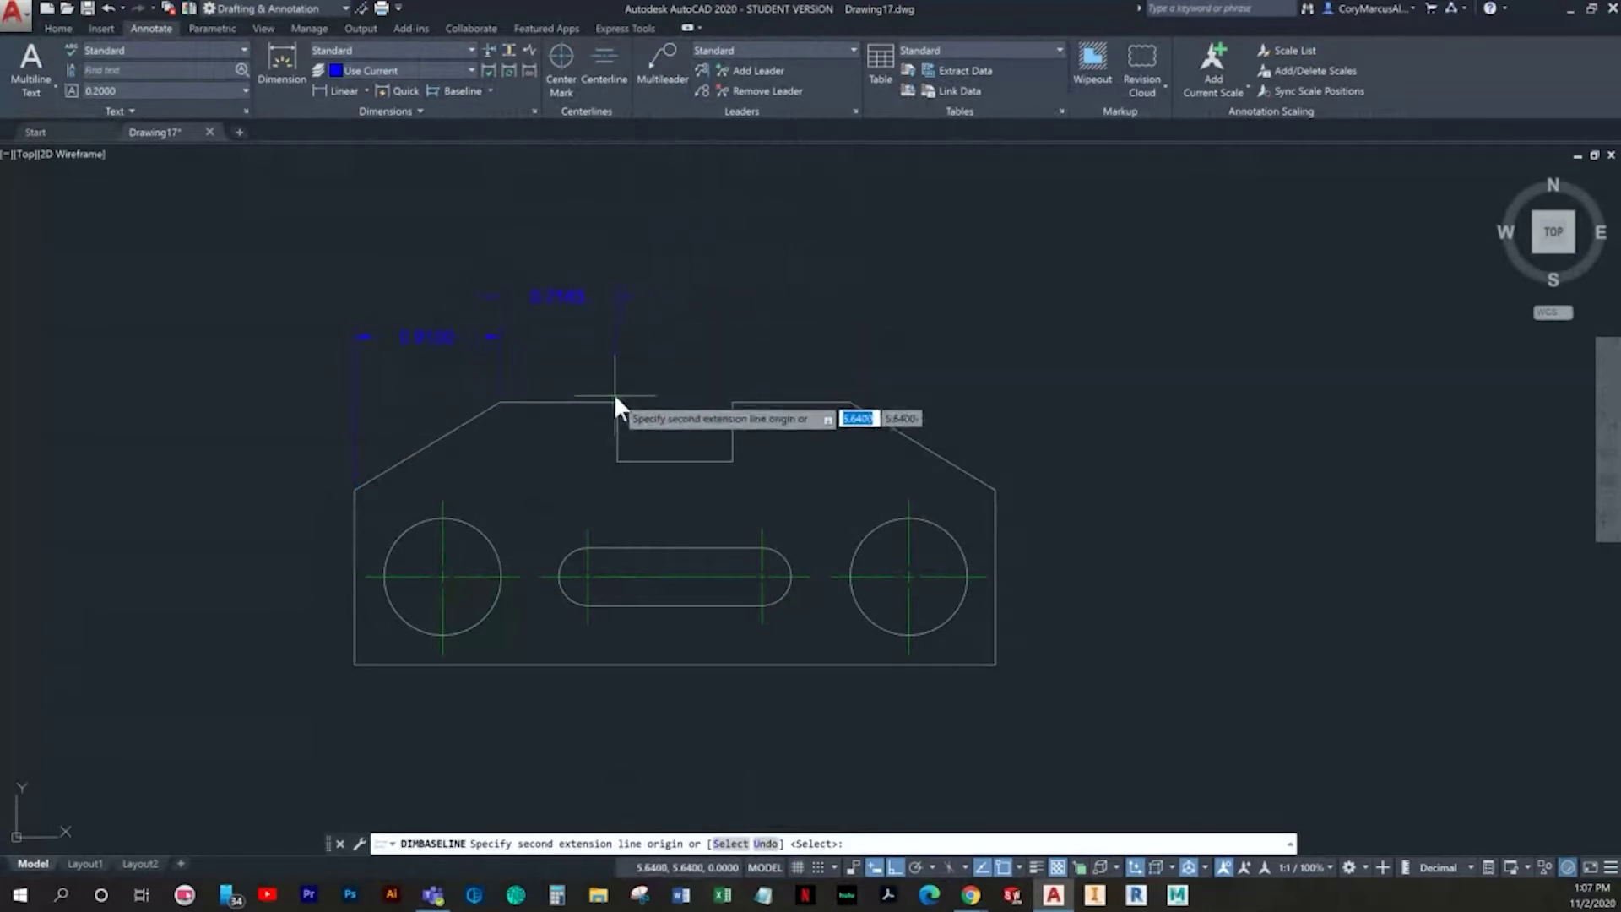
pyautogui.press('Escape')
pyautogui.press('Escape')
# Step: Delete the horizontal dimension above the left slope
pyautogui.click(485, 355)
pyautogui.click(377, 294)
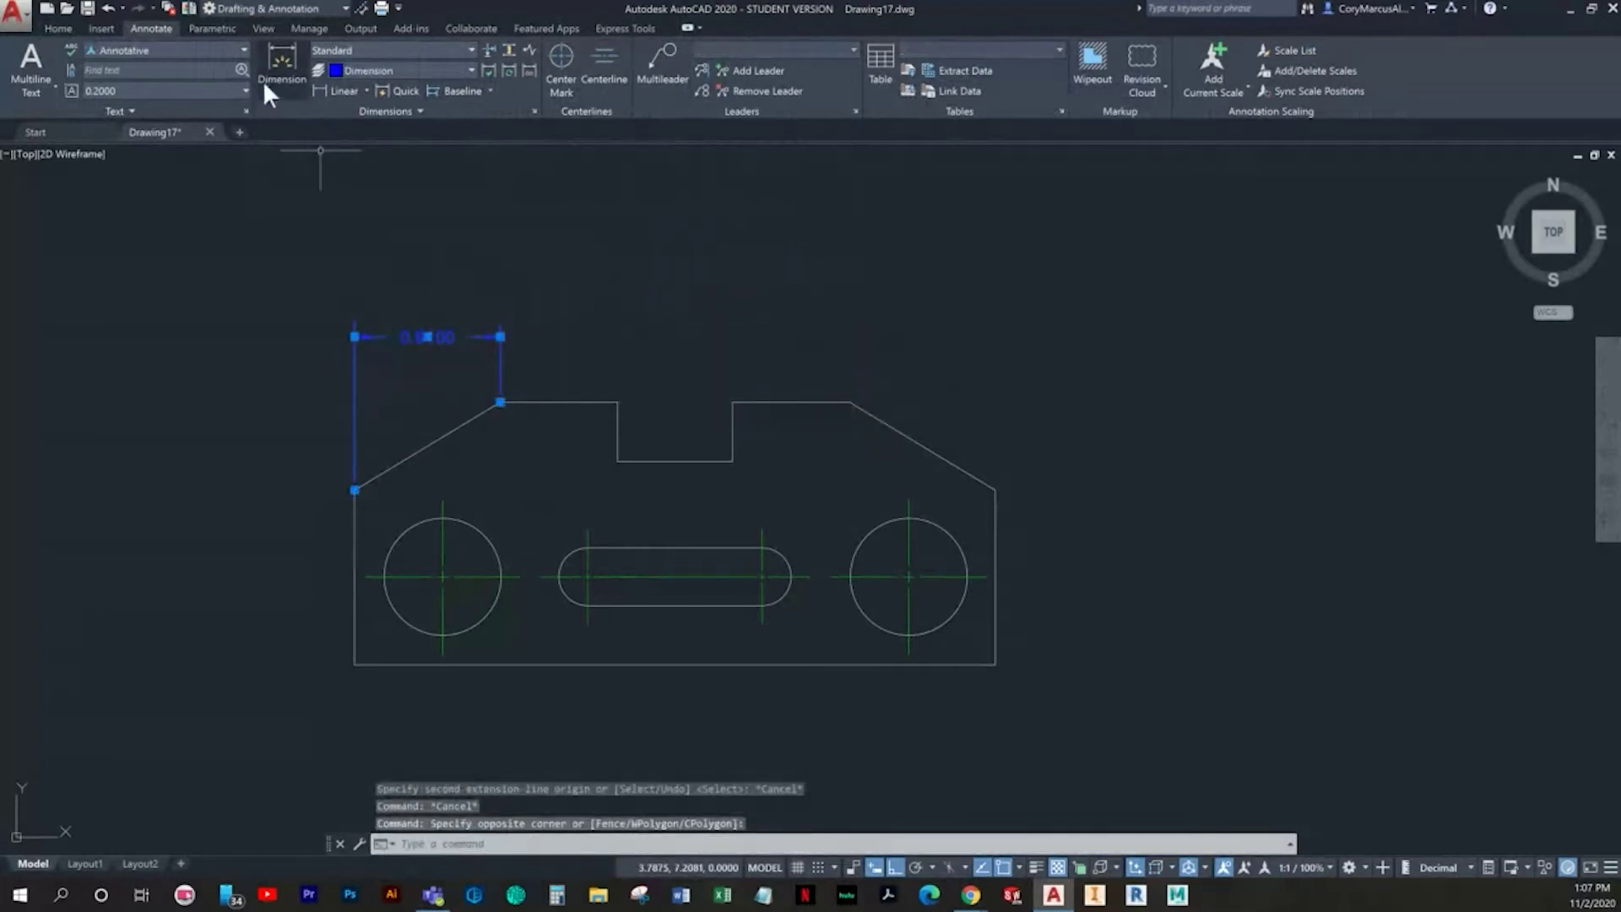
pyautogui.press('Delete')
# Step: Dimension the left slope horizontally, starting from its lower outer end and ending at its upper end, above the part
pyautogui.click(321, 90)
pyautogui.click(353, 487)
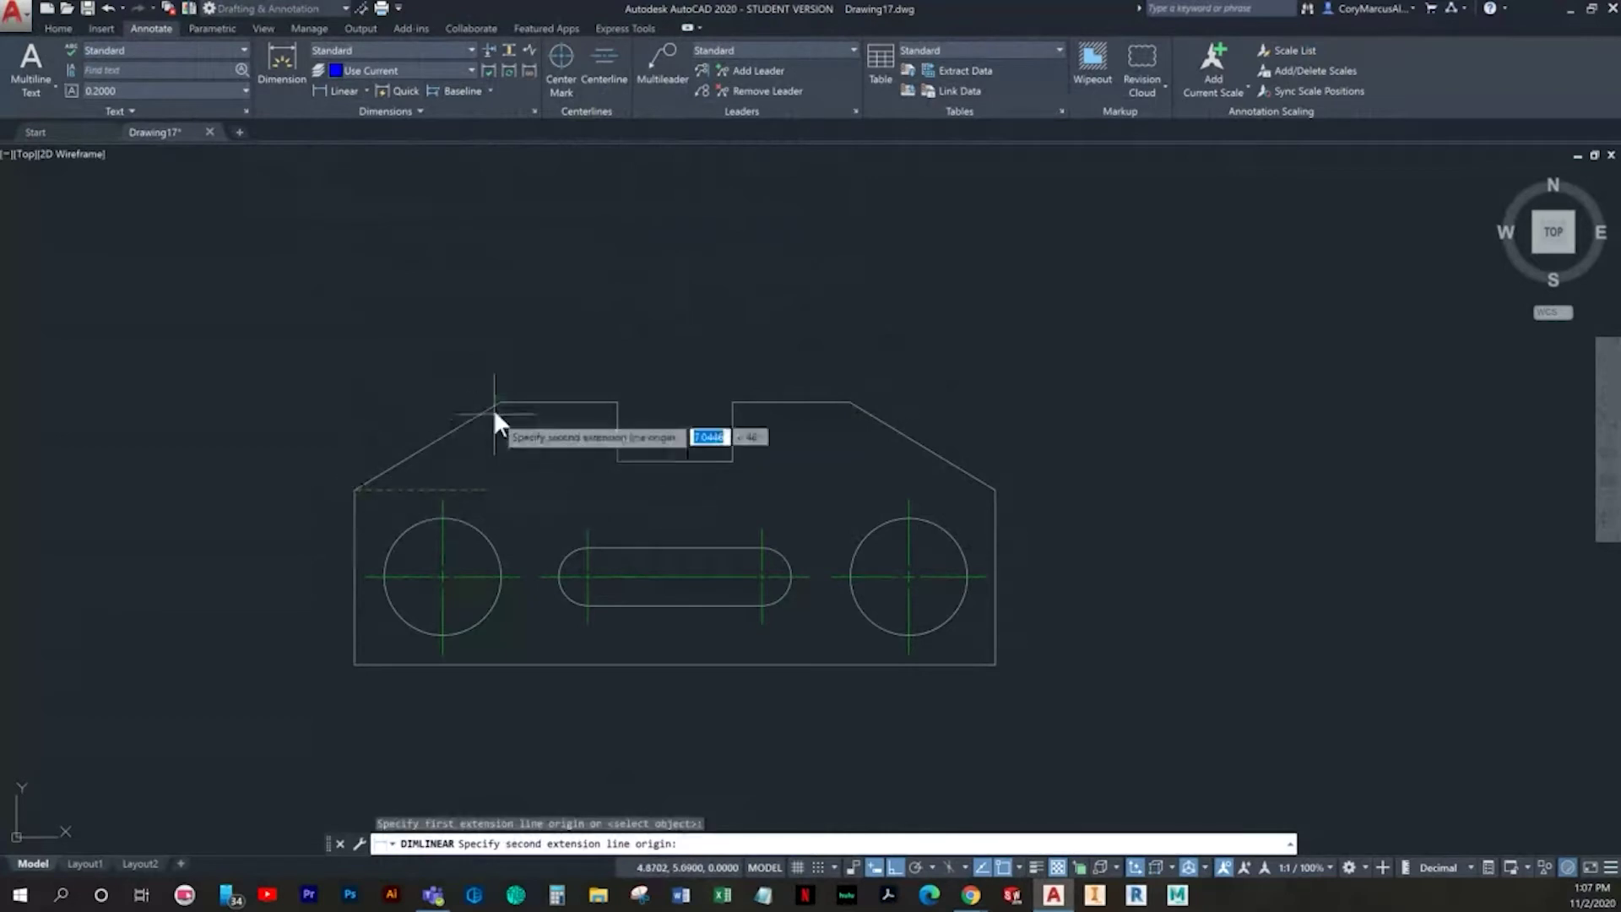
pyautogui.click(502, 401)
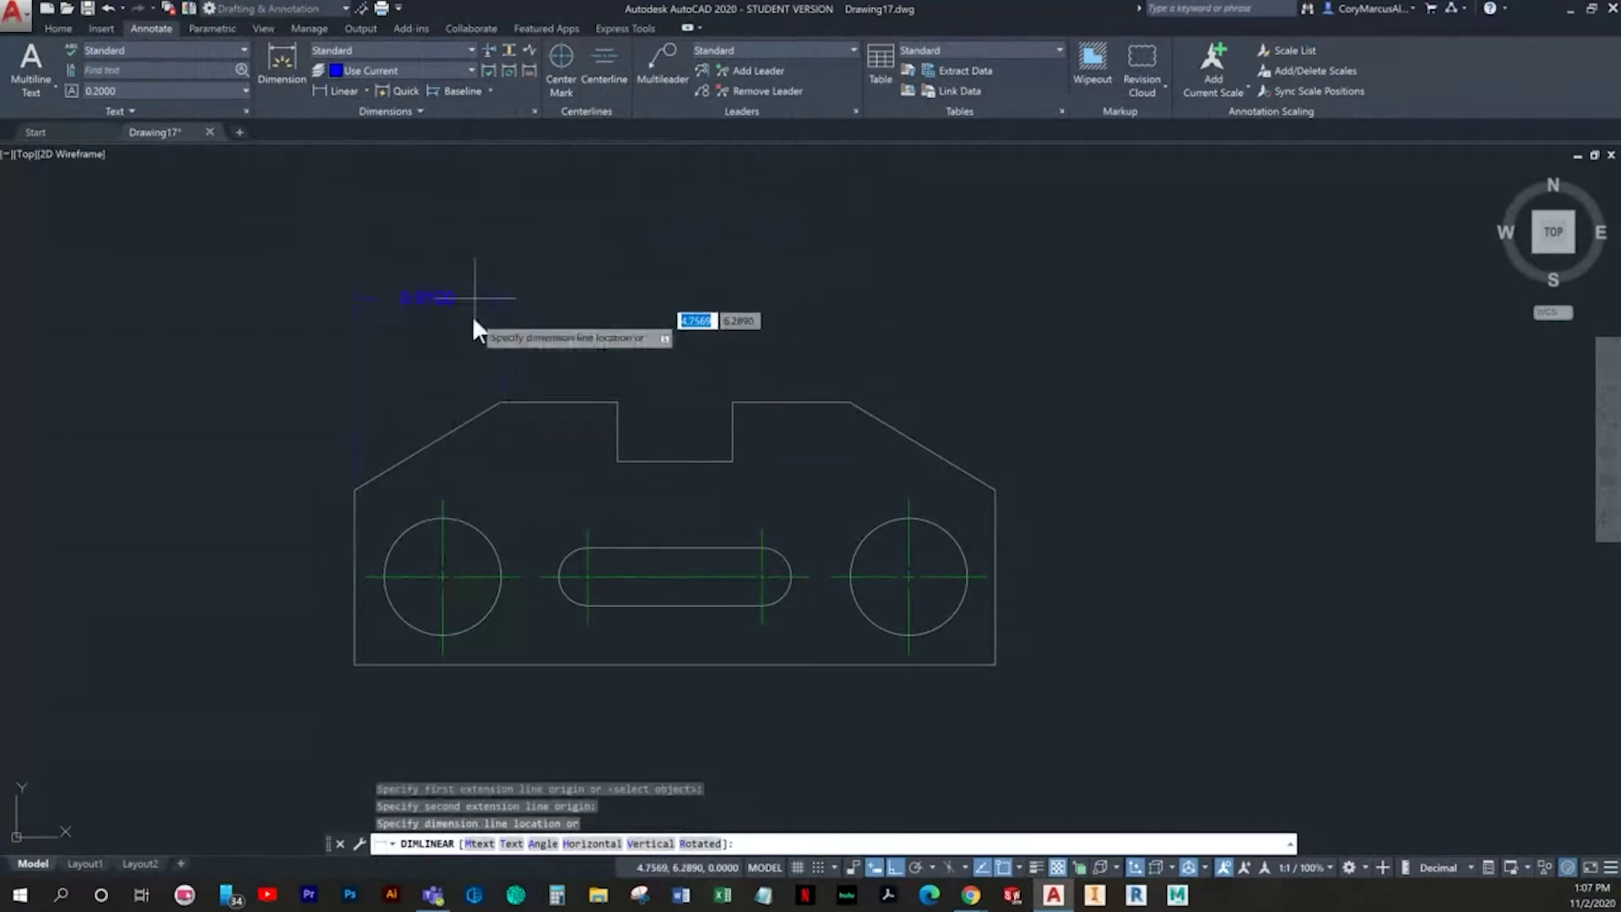
pyautogui.click(473, 347)
# Step: Add baseline dimensions from the part's left edge to both upper notch corners and the top of the right slope
pyautogui.click(446, 90)
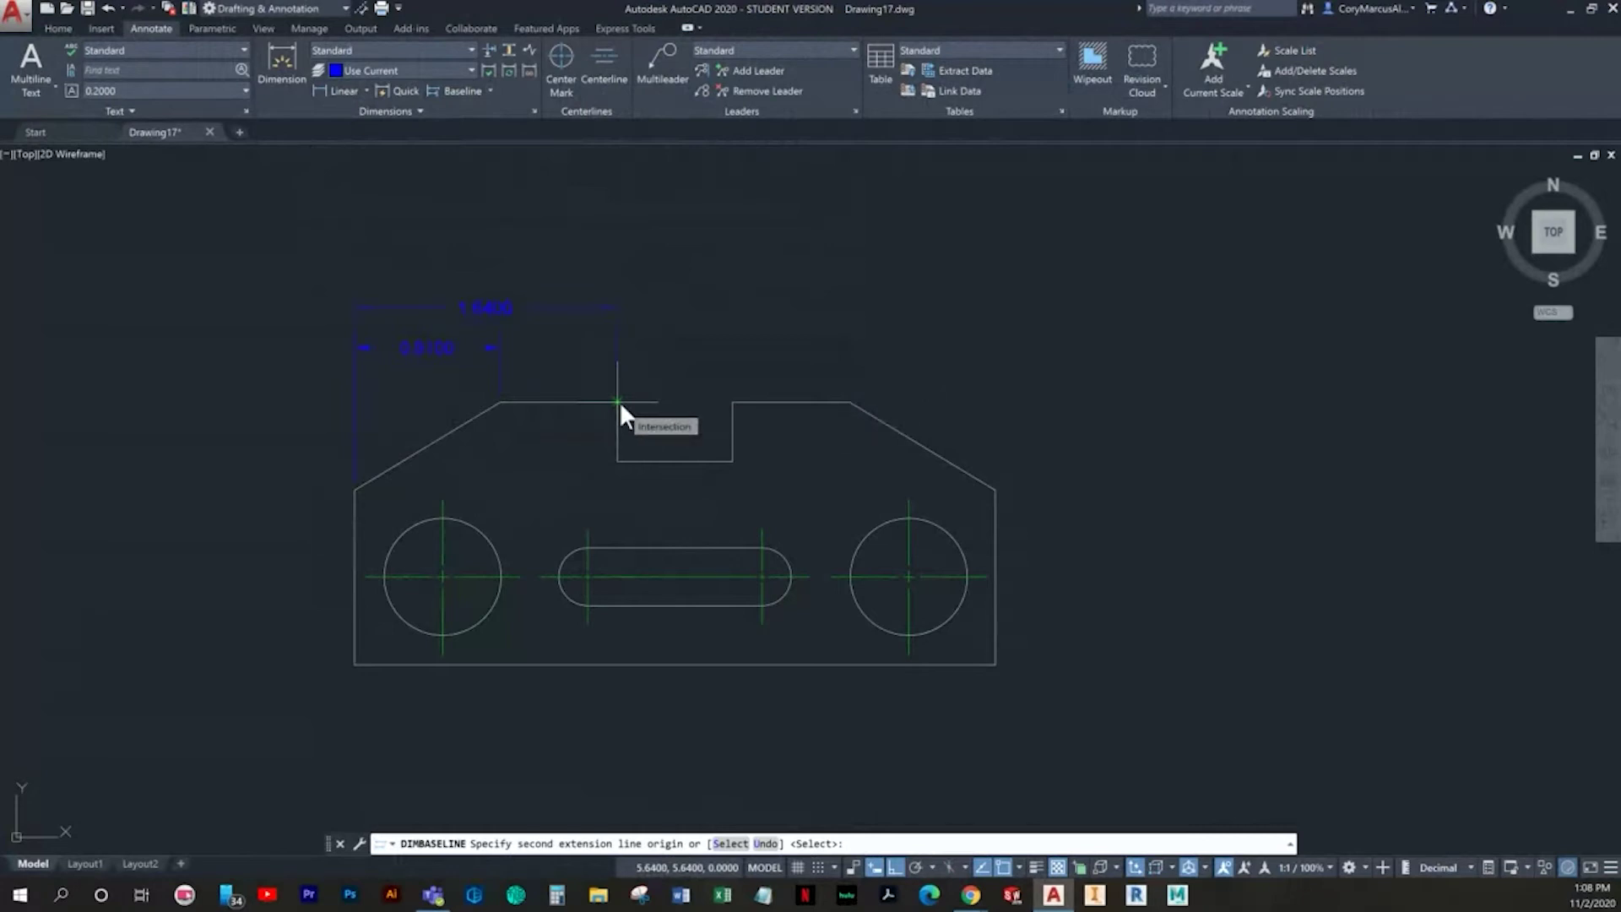
pyautogui.click(615, 400)
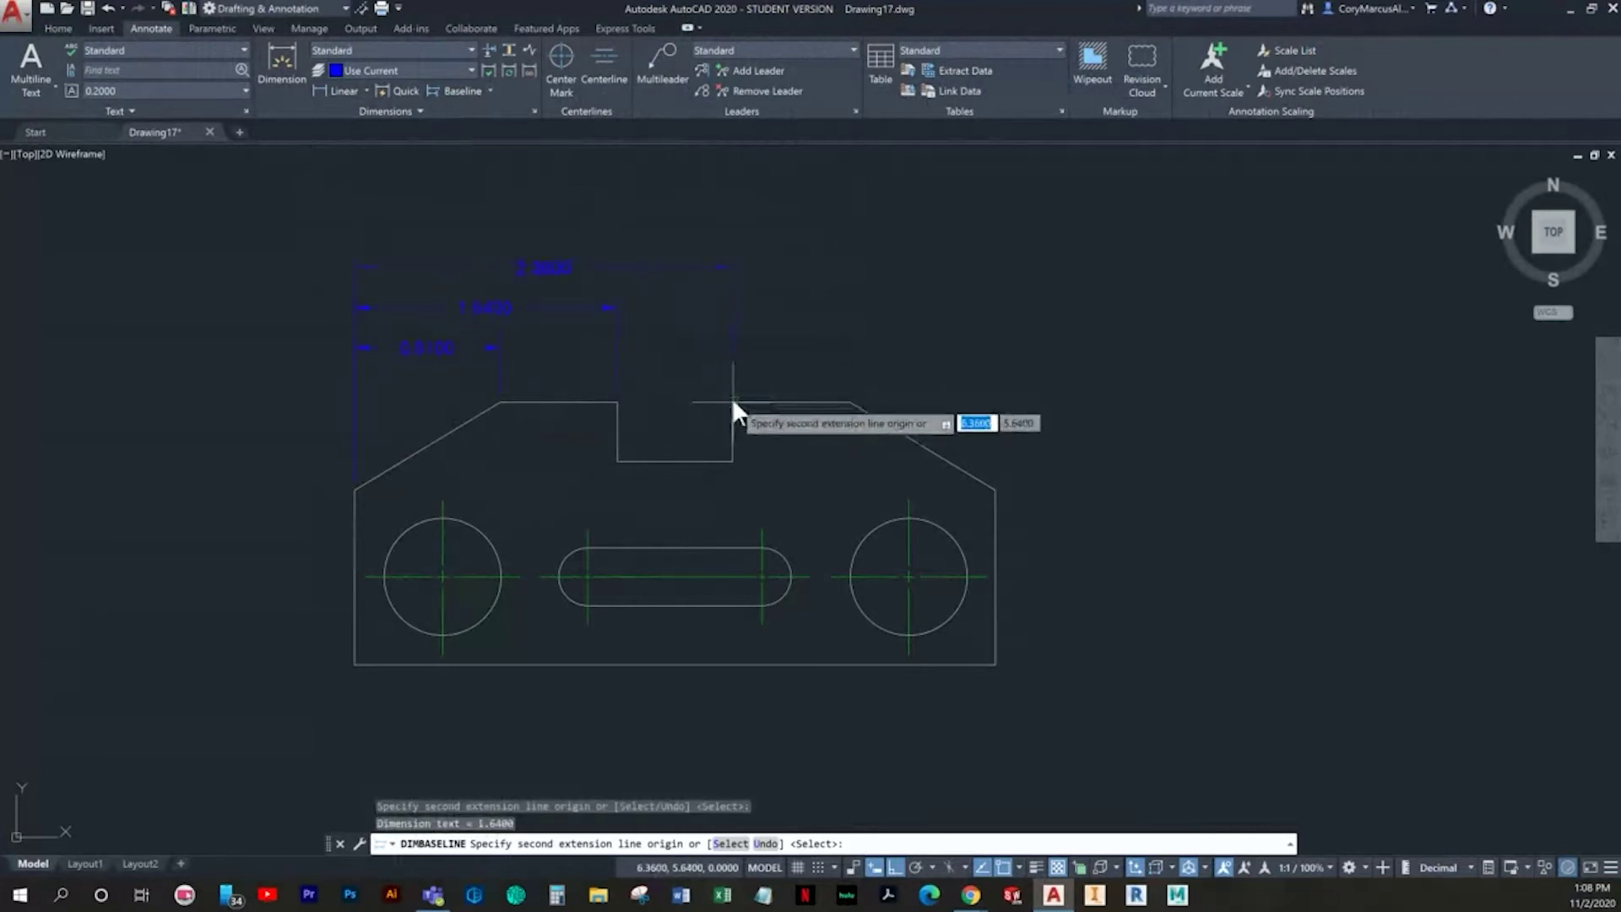
pyautogui.click(733, 402)
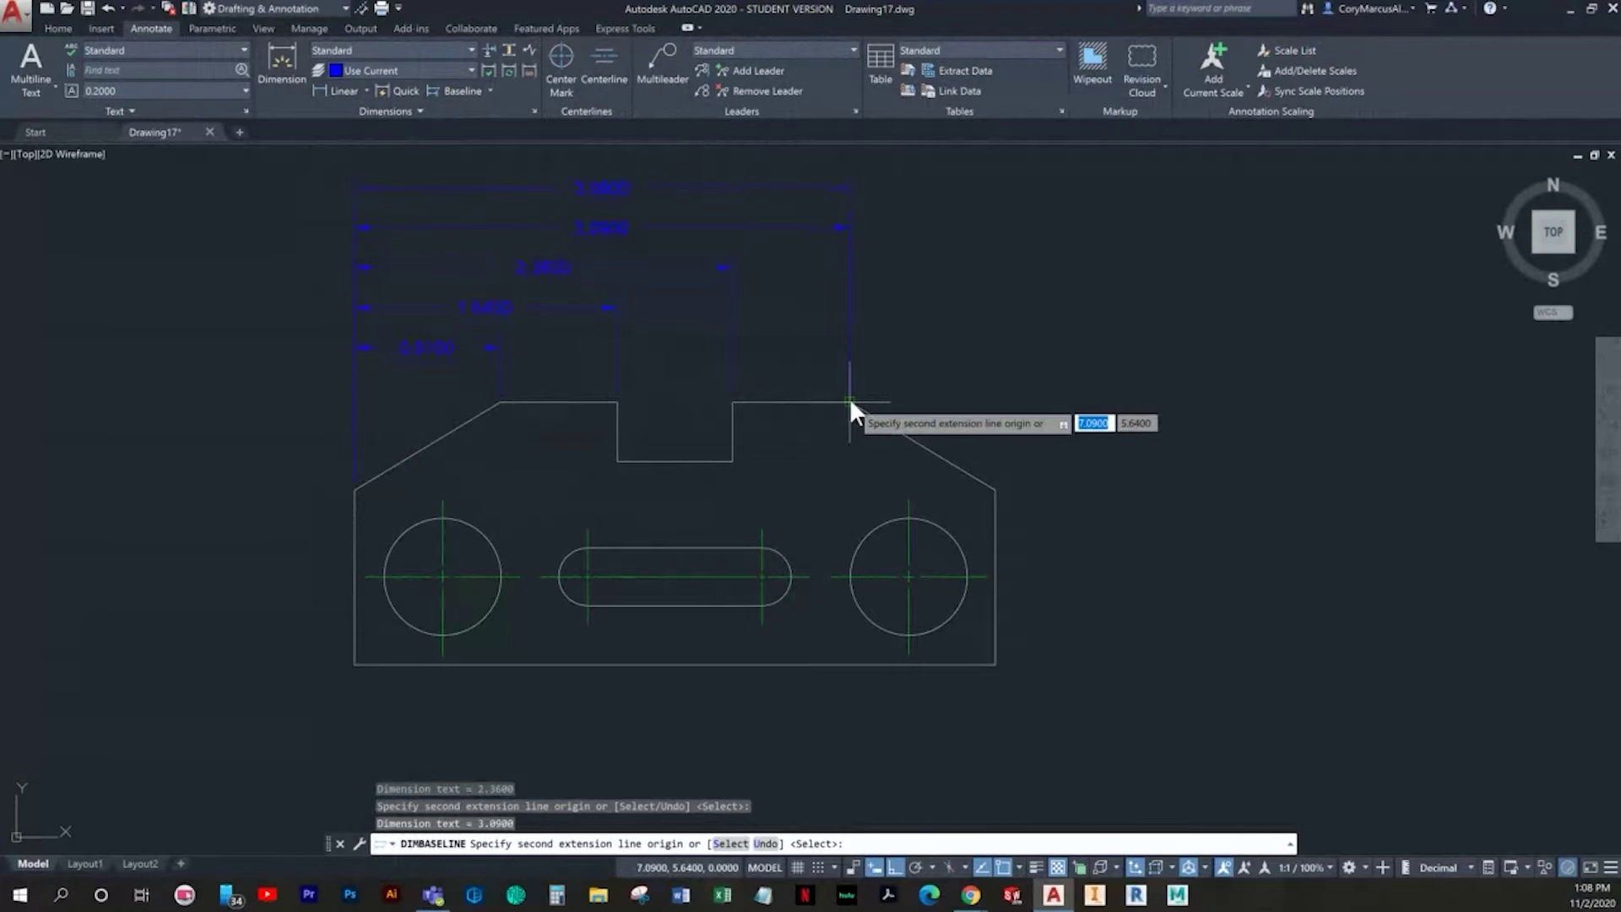
pyautogui.press('Escape')
# Step: Dimension the horizontal distance from the part's lower left corner to the left hole's center line, placed below the part
pyautogui.moveTo(726, 545); pyautogui.dragTo(770, 490, button='middle')
pyautogui.click(342, 90)
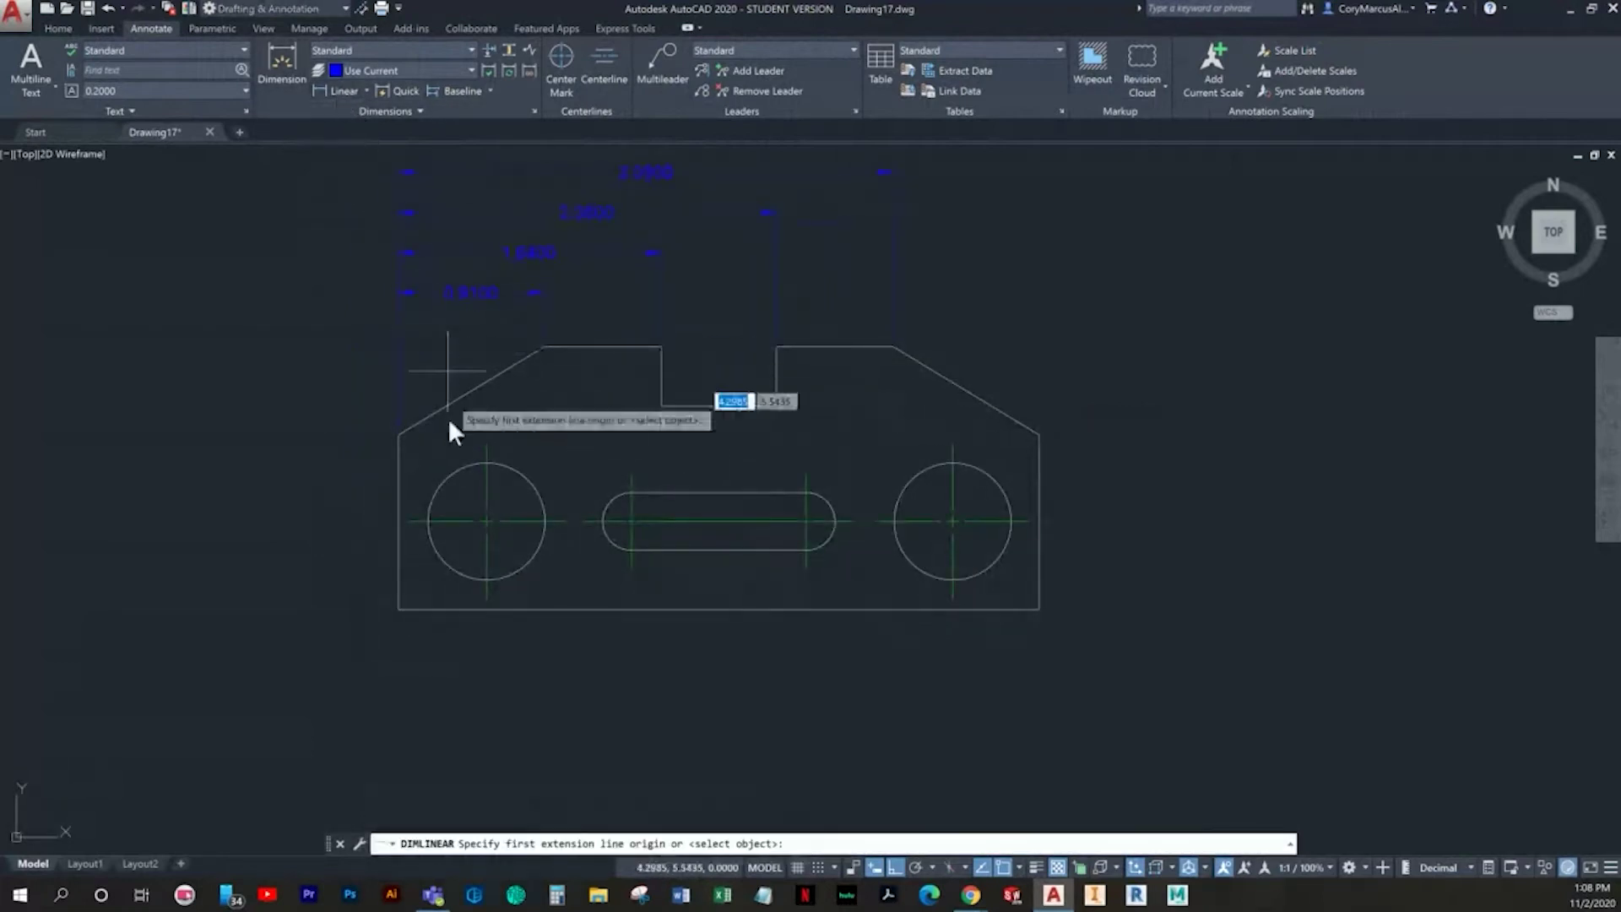
pyautogui.moveTo(436, 439); pyautogui.dragTo(403, 423, button='middle')
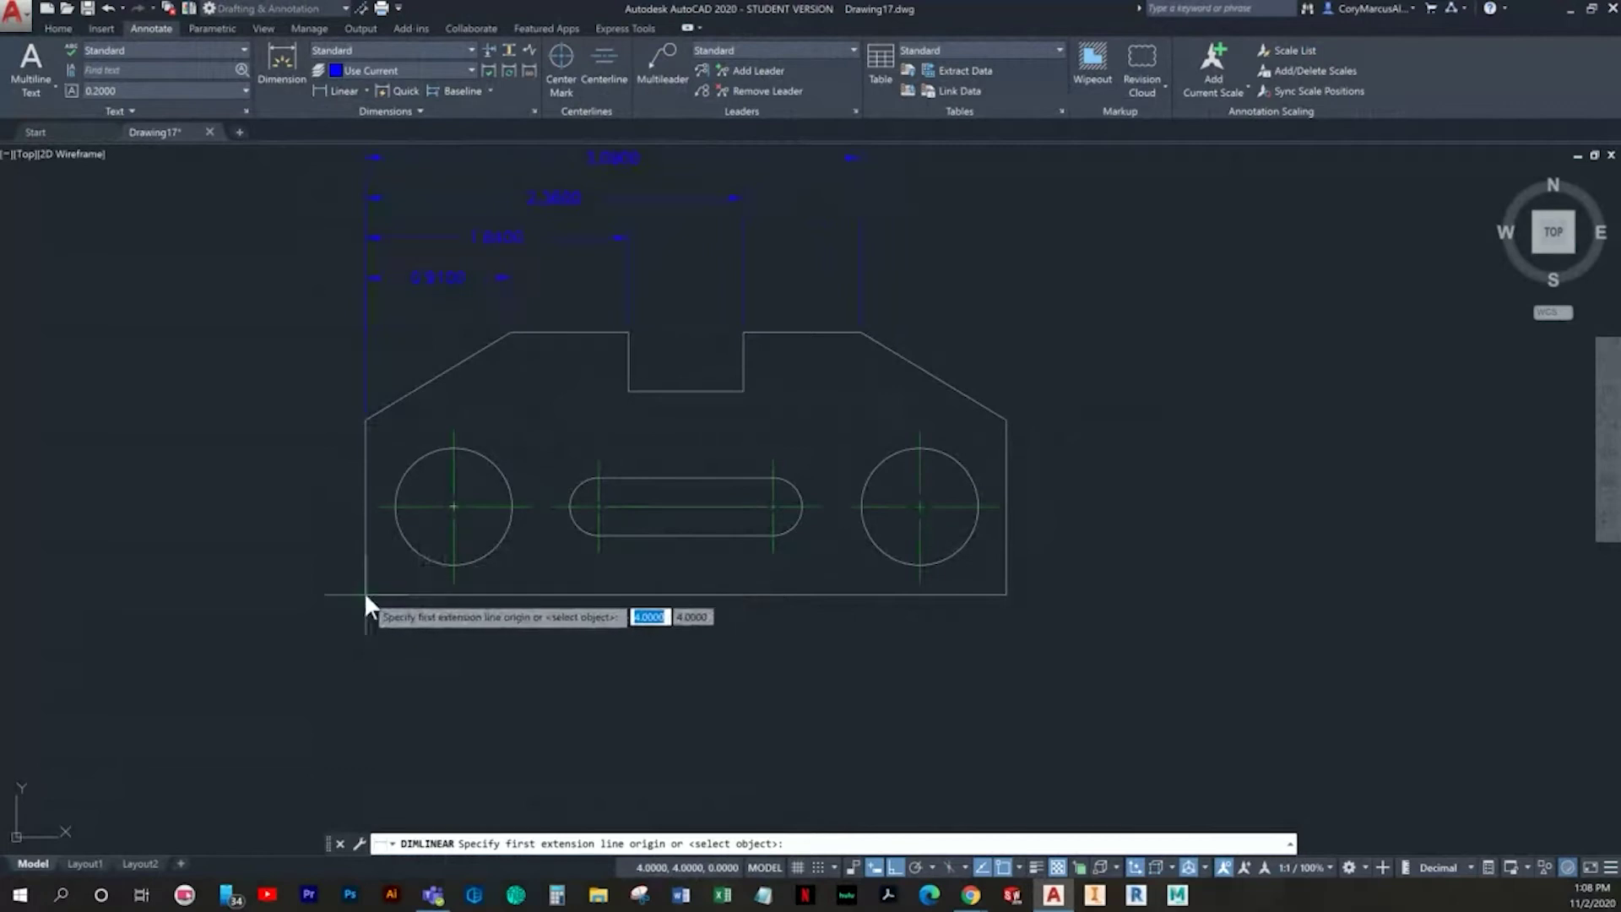
pyautogui.click(365, 595)
pyautogui.click(452, 583)
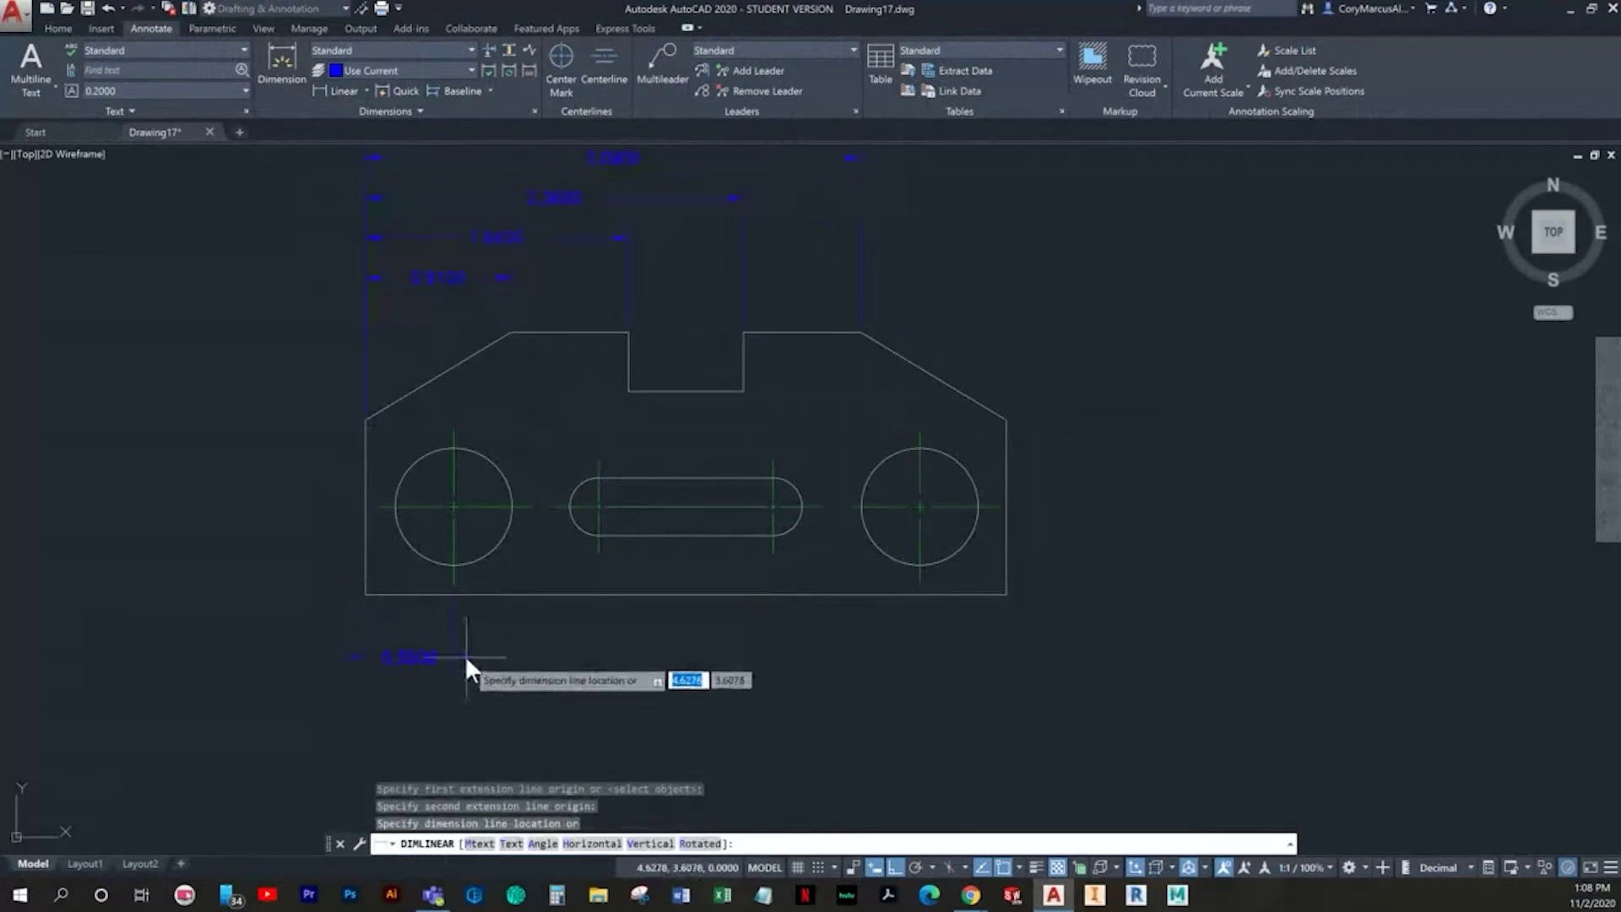
pyautogui.click(465, 658)
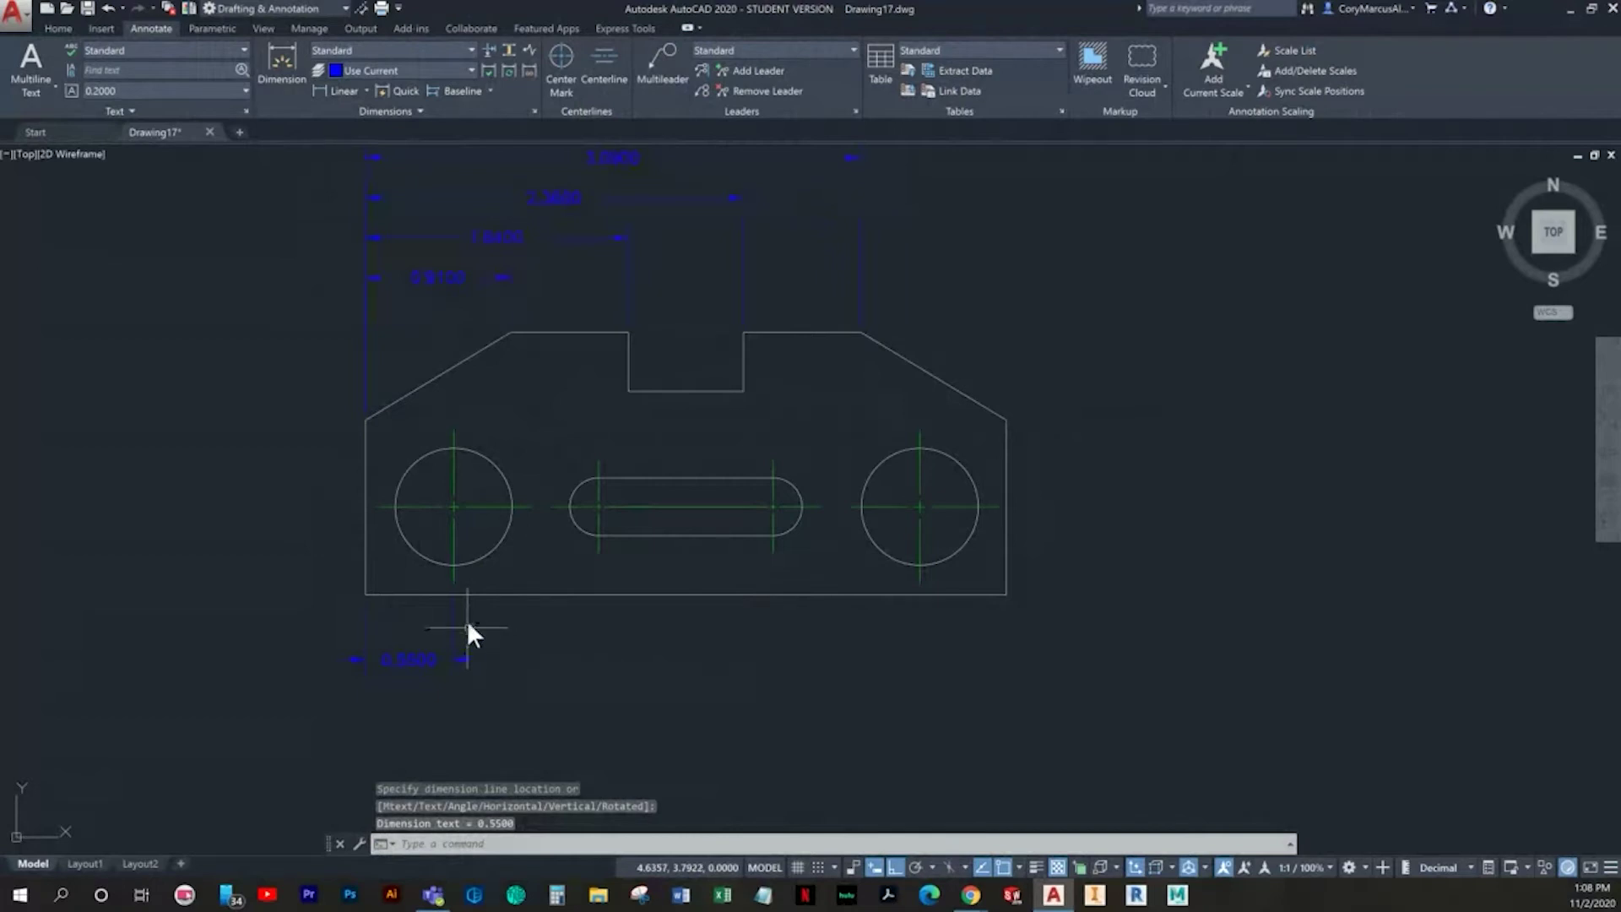
pyautogui.press('Return')
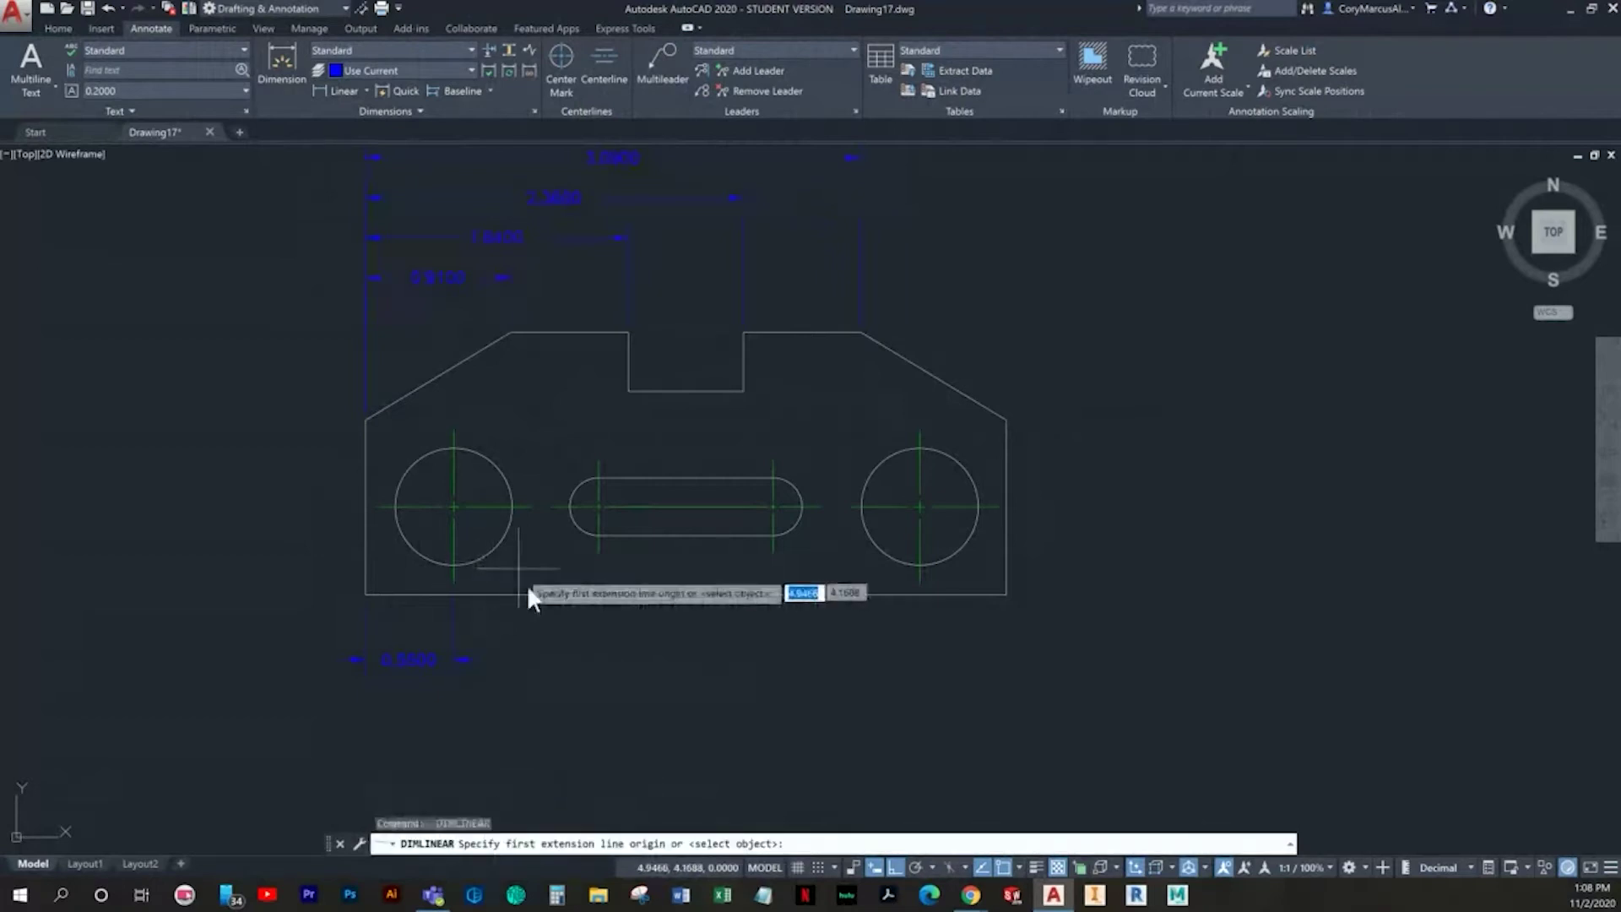
pyautogui.click(453, 582)
pyautogui.press('Escape')
pyautogui.press('Escape')
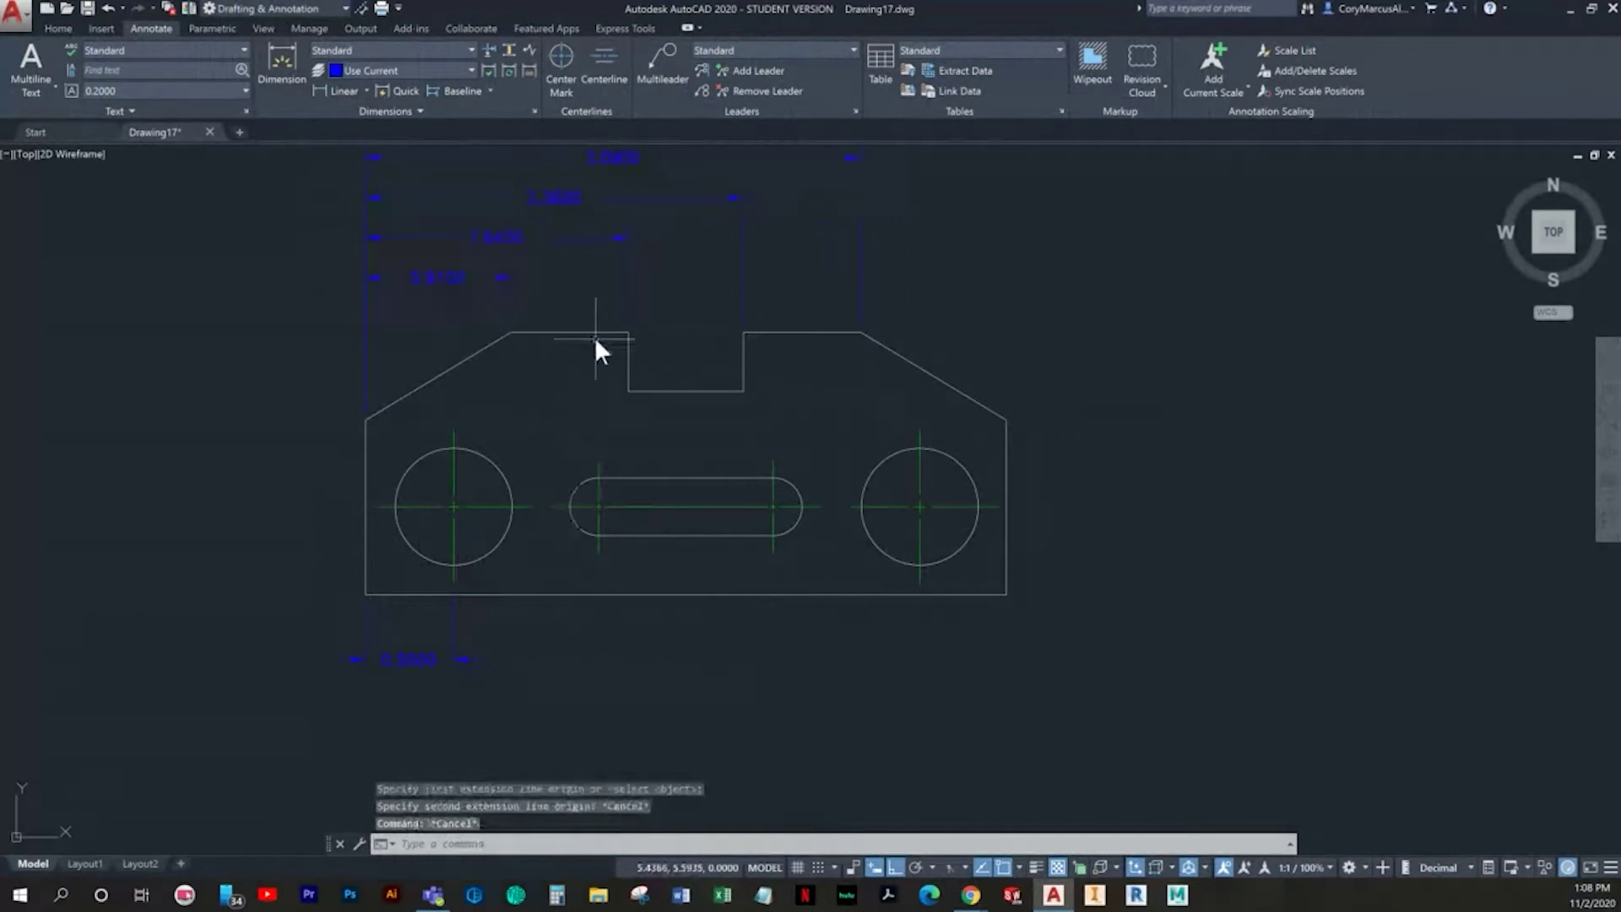
# Step: Set the Standard dimension style's linear precision to two decimal places (0.00)
pyautogui.moveTo(597, 344); pyautogui.dragTo(602, 517, button='middle')
pyautogui.press('Escape')
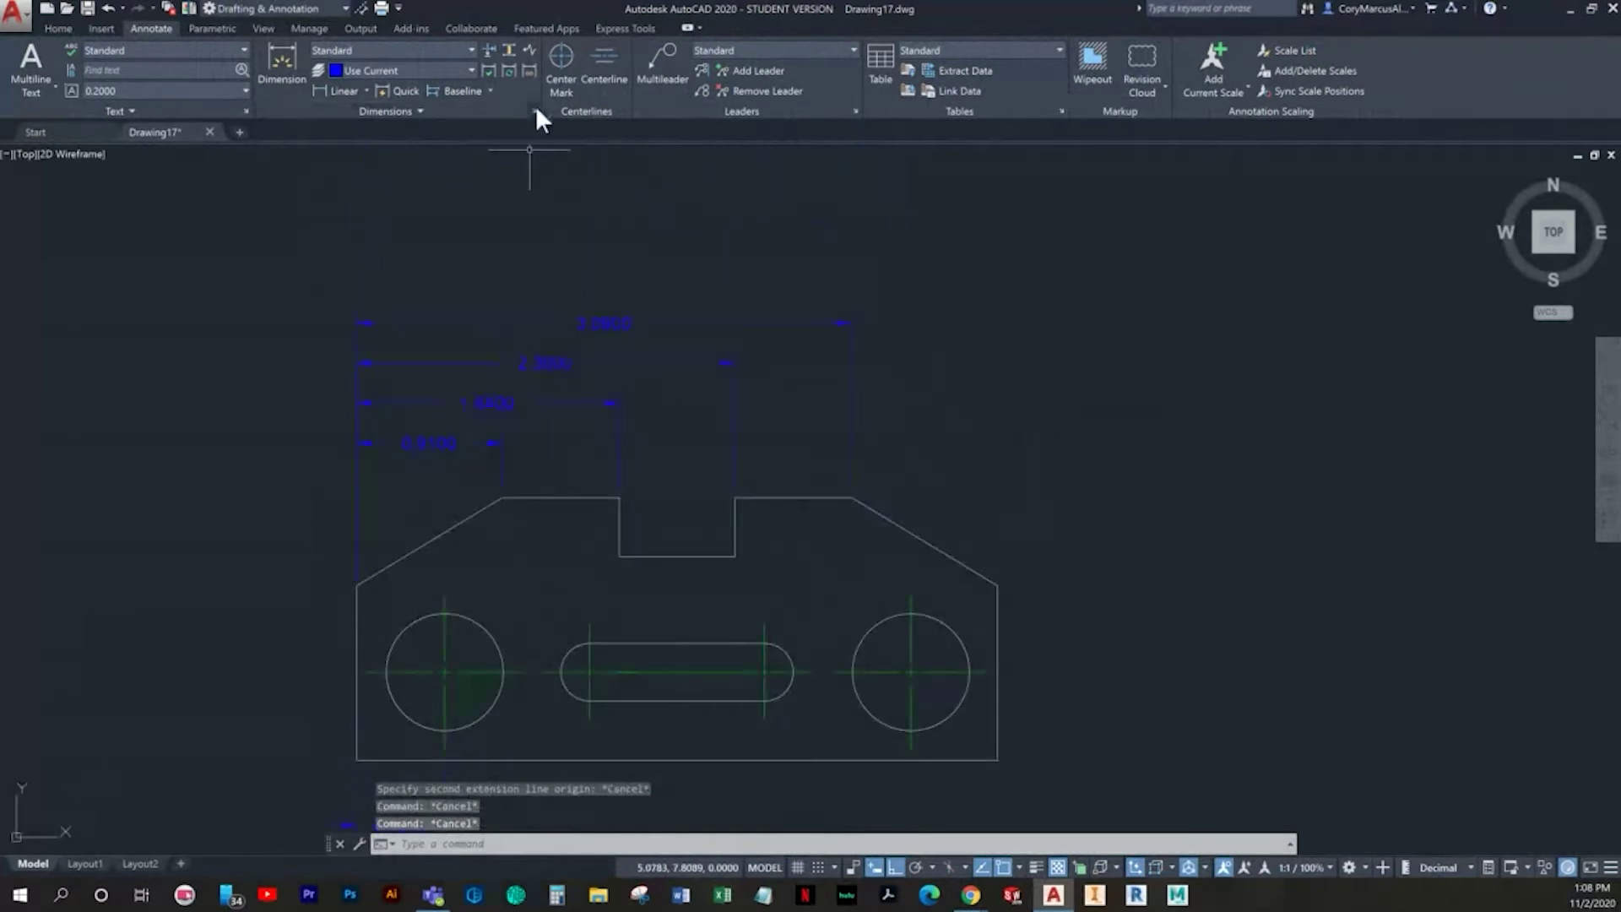
pyautogui.click(534, 111)
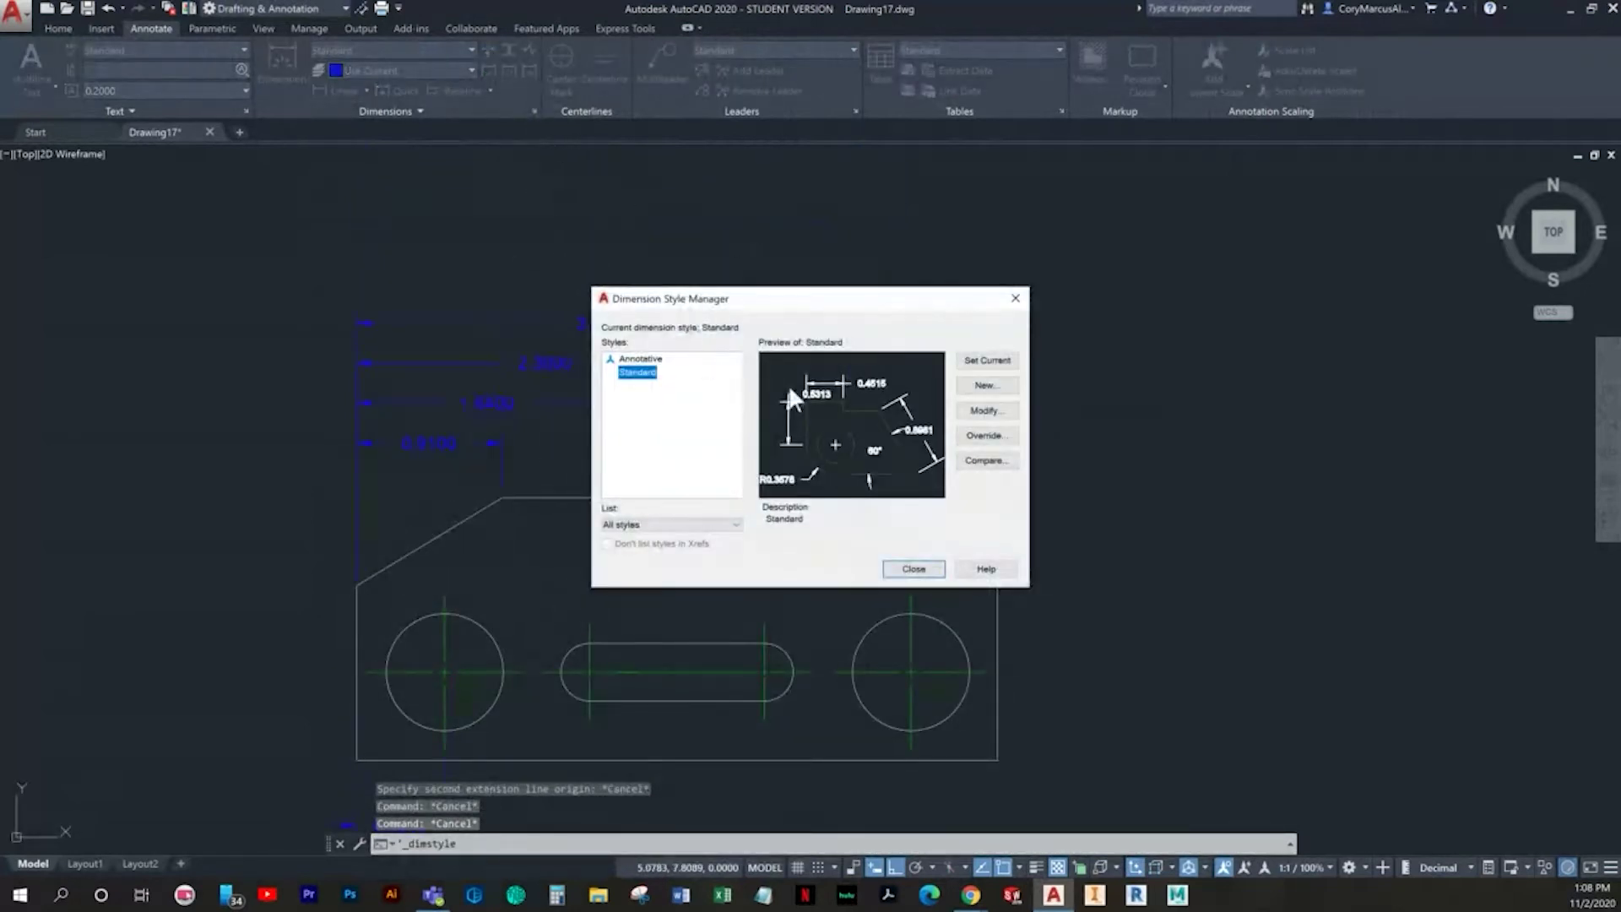
pyautogui.click(987, 411)
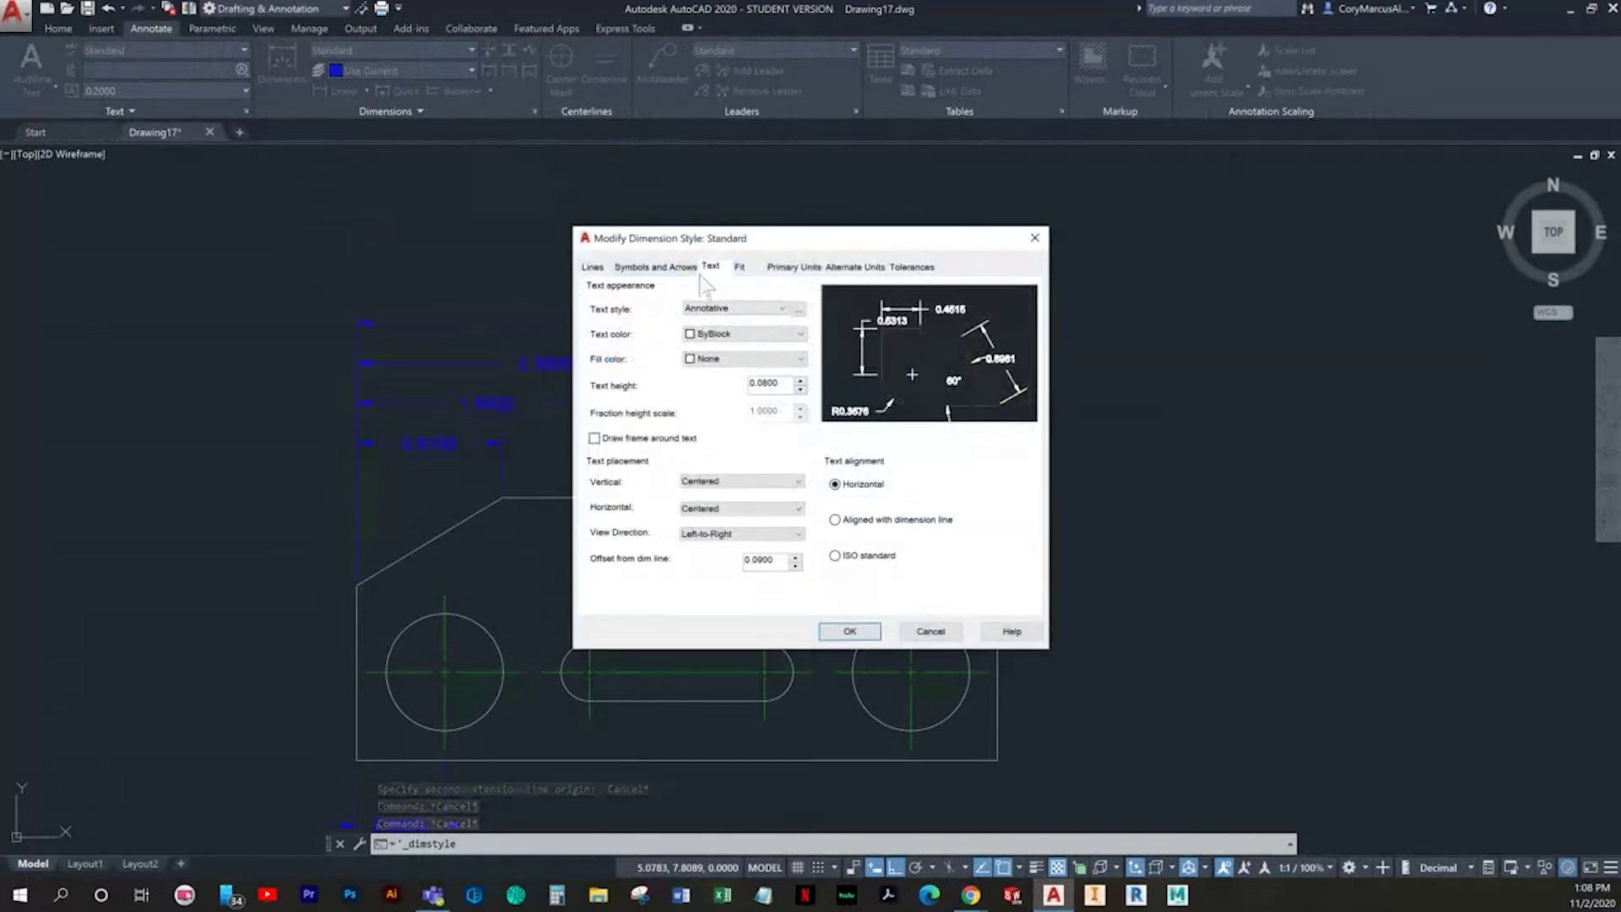
pyautogui.click(793, 266)
pyautogui.click(760, 324)
pyautogui.click(725, 358)
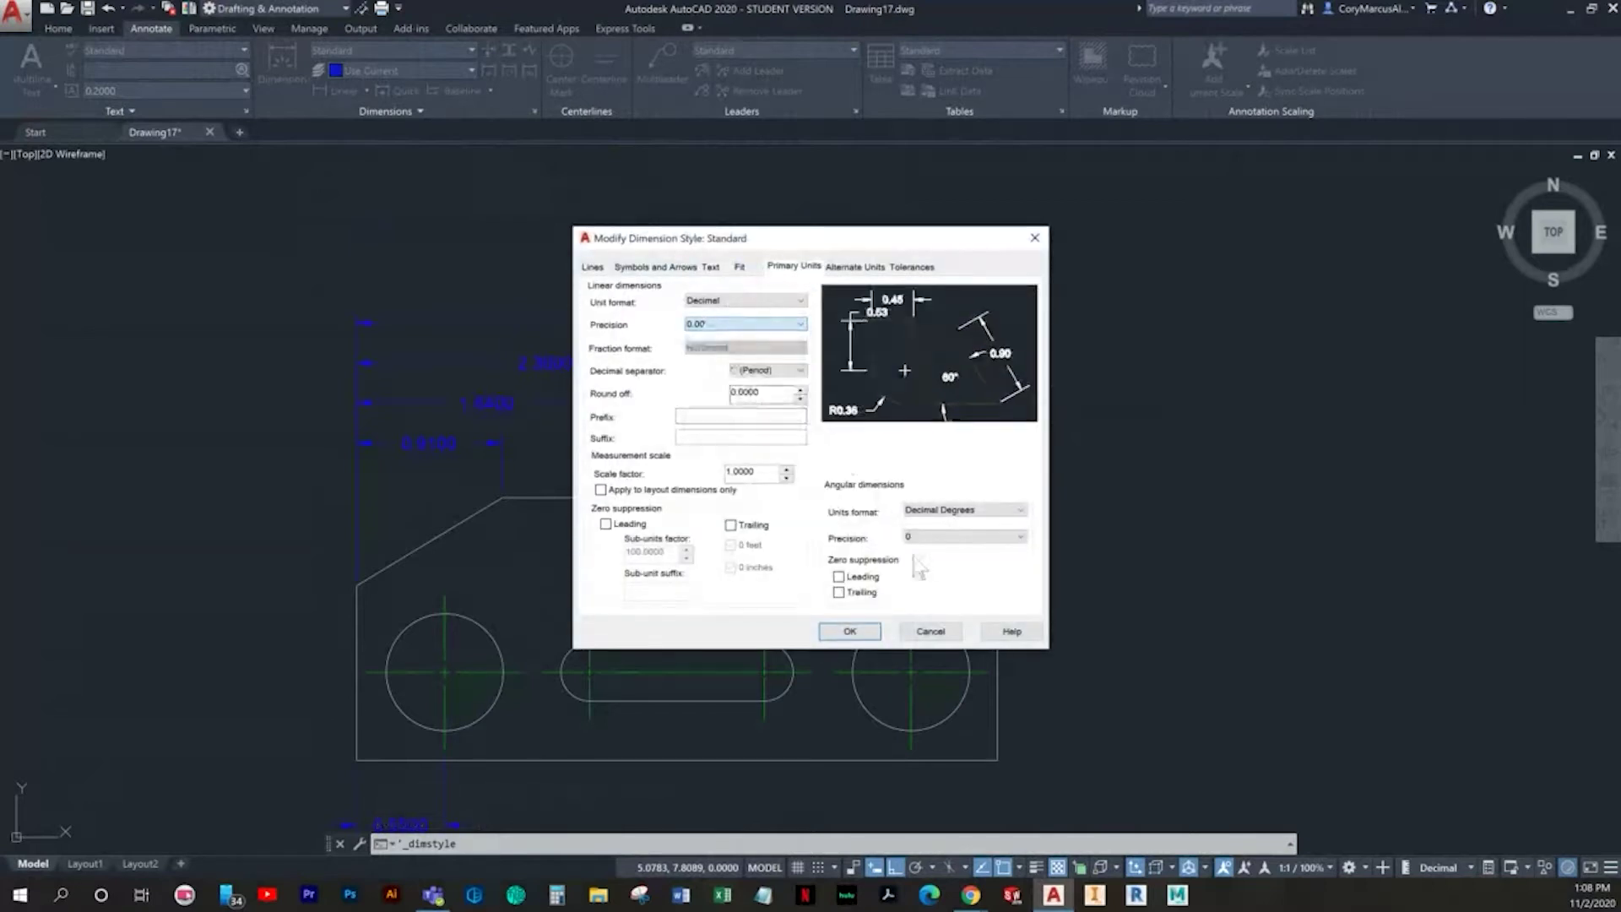
pyautogui.click(849, 631)
pyautogui.click(914, 569)
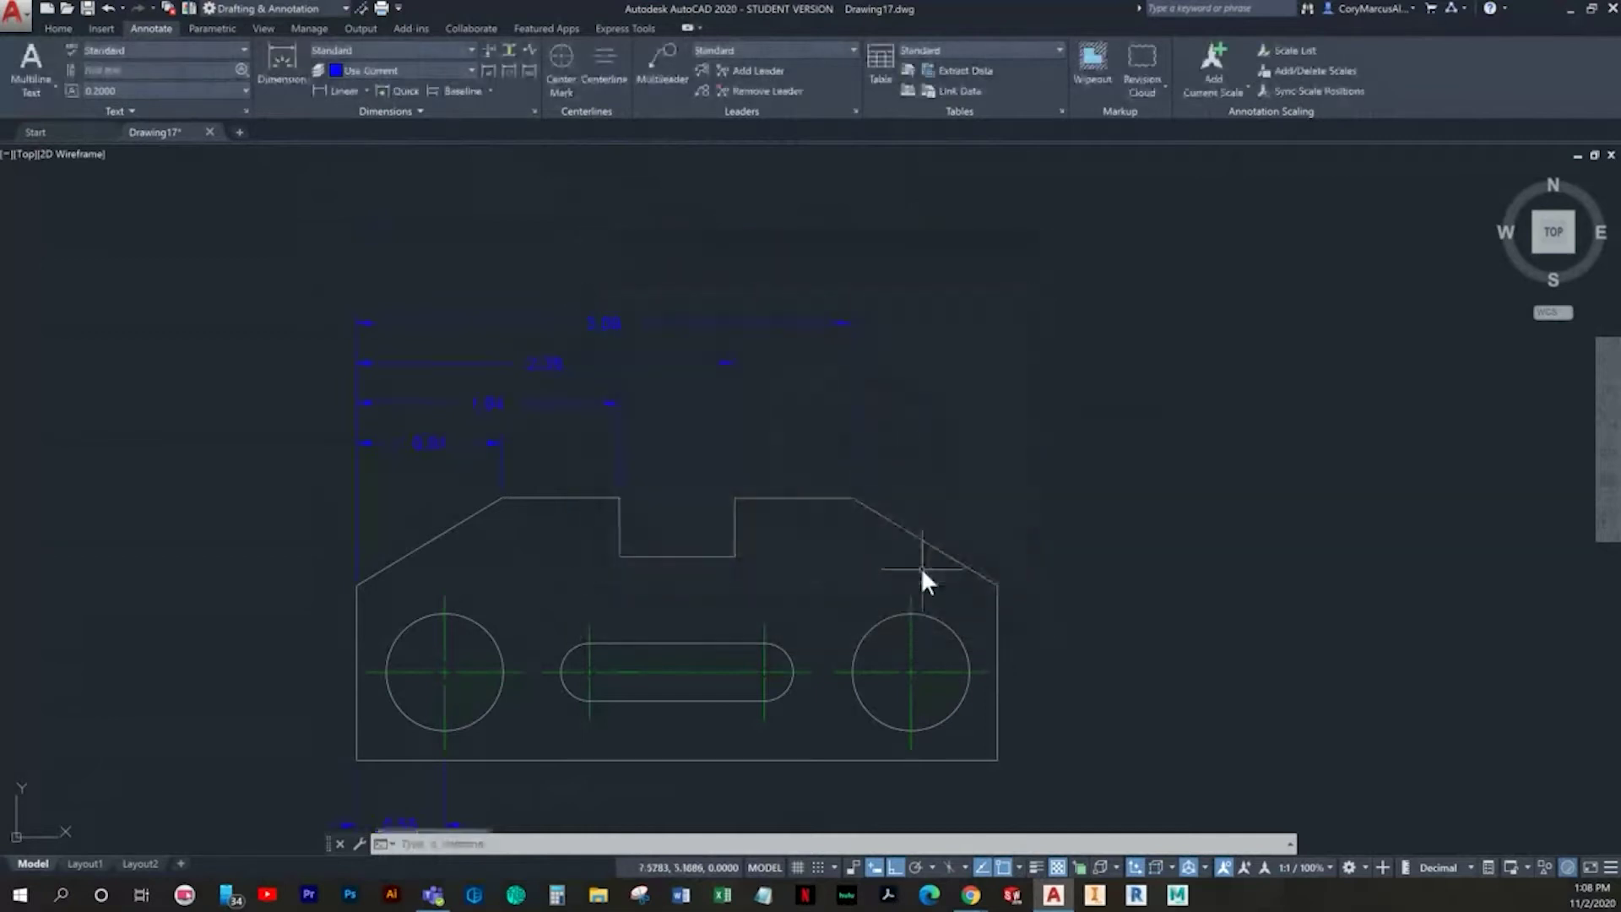
pyautogui.click(337, 91)
pyautogui.moveTo(402, 772); pyautogui.dragTo(512, 519, button='middle')
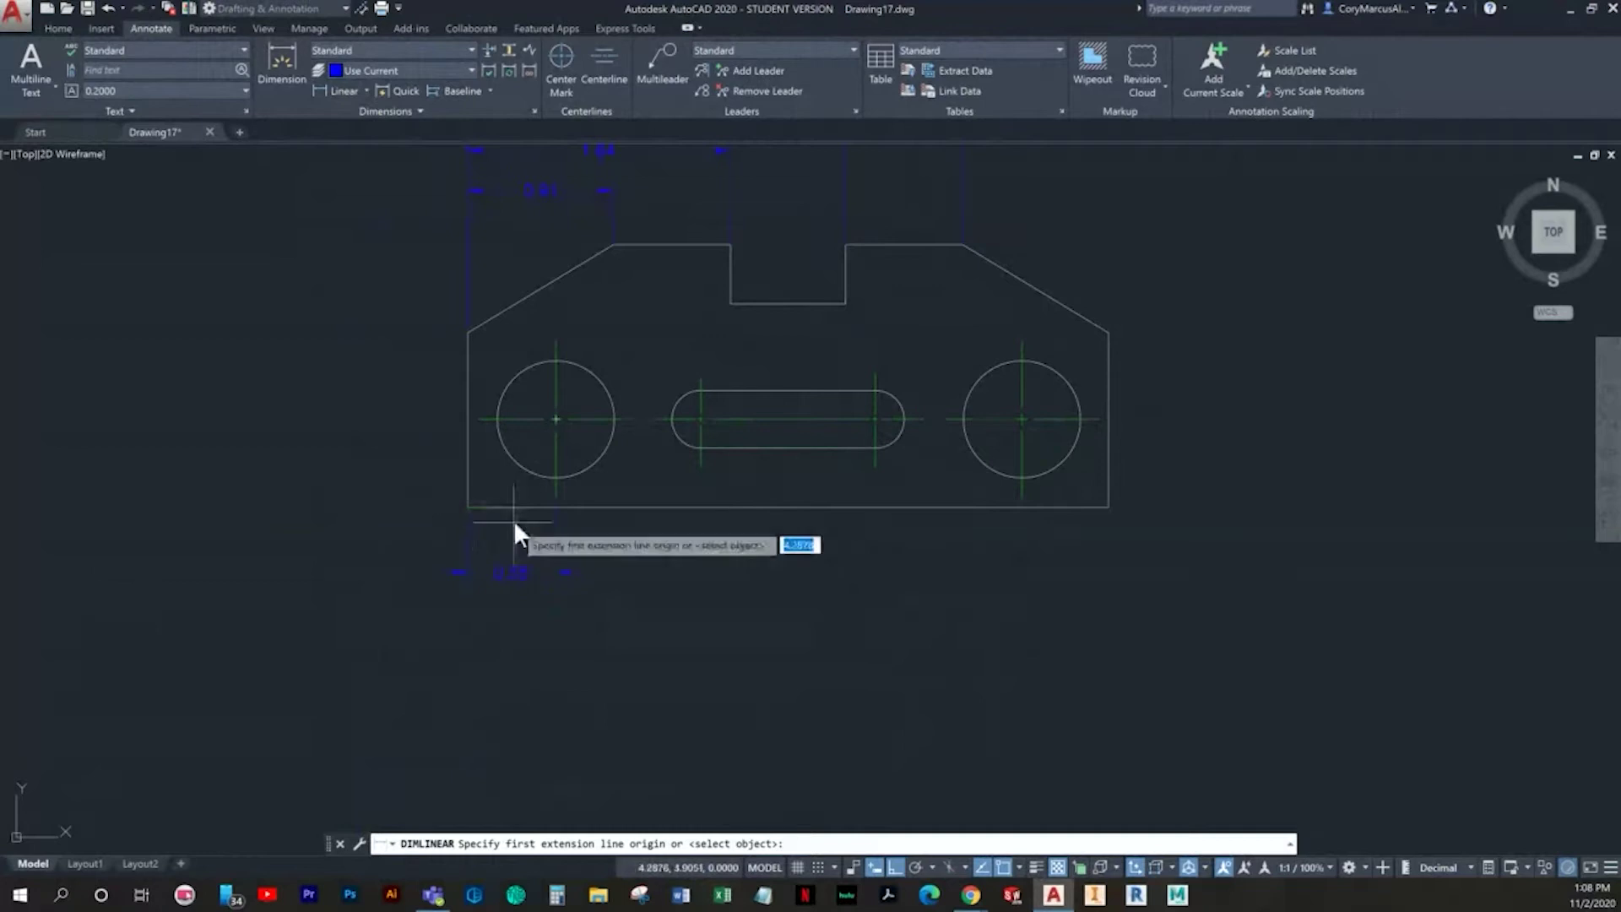
pyautogui.click(555, 497)
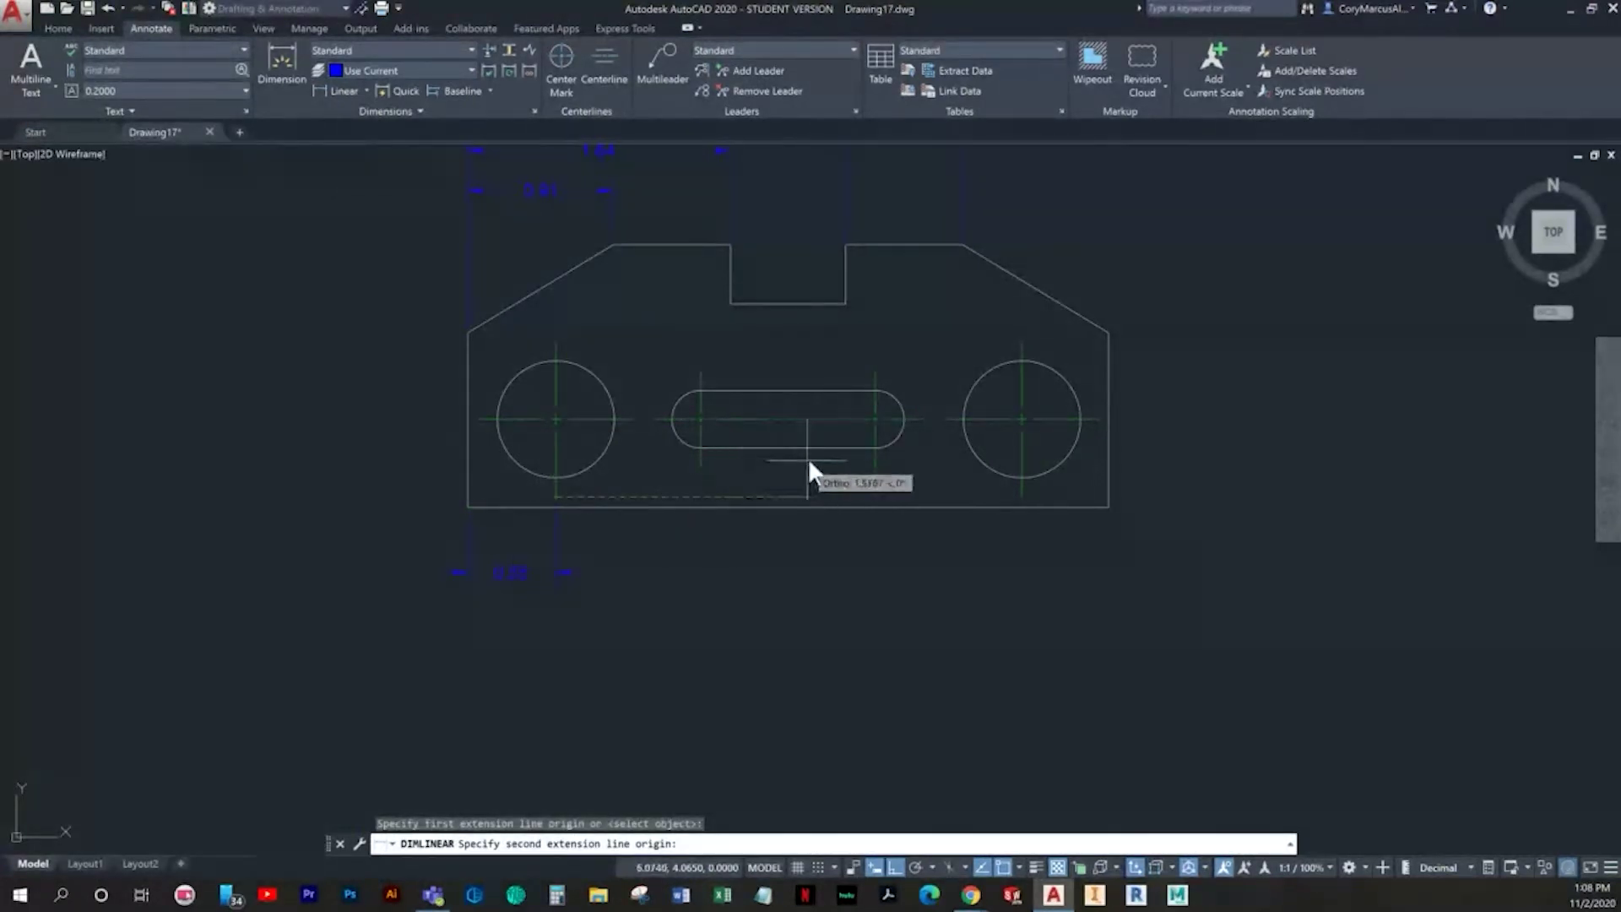
pyautogui.click(870, 465)
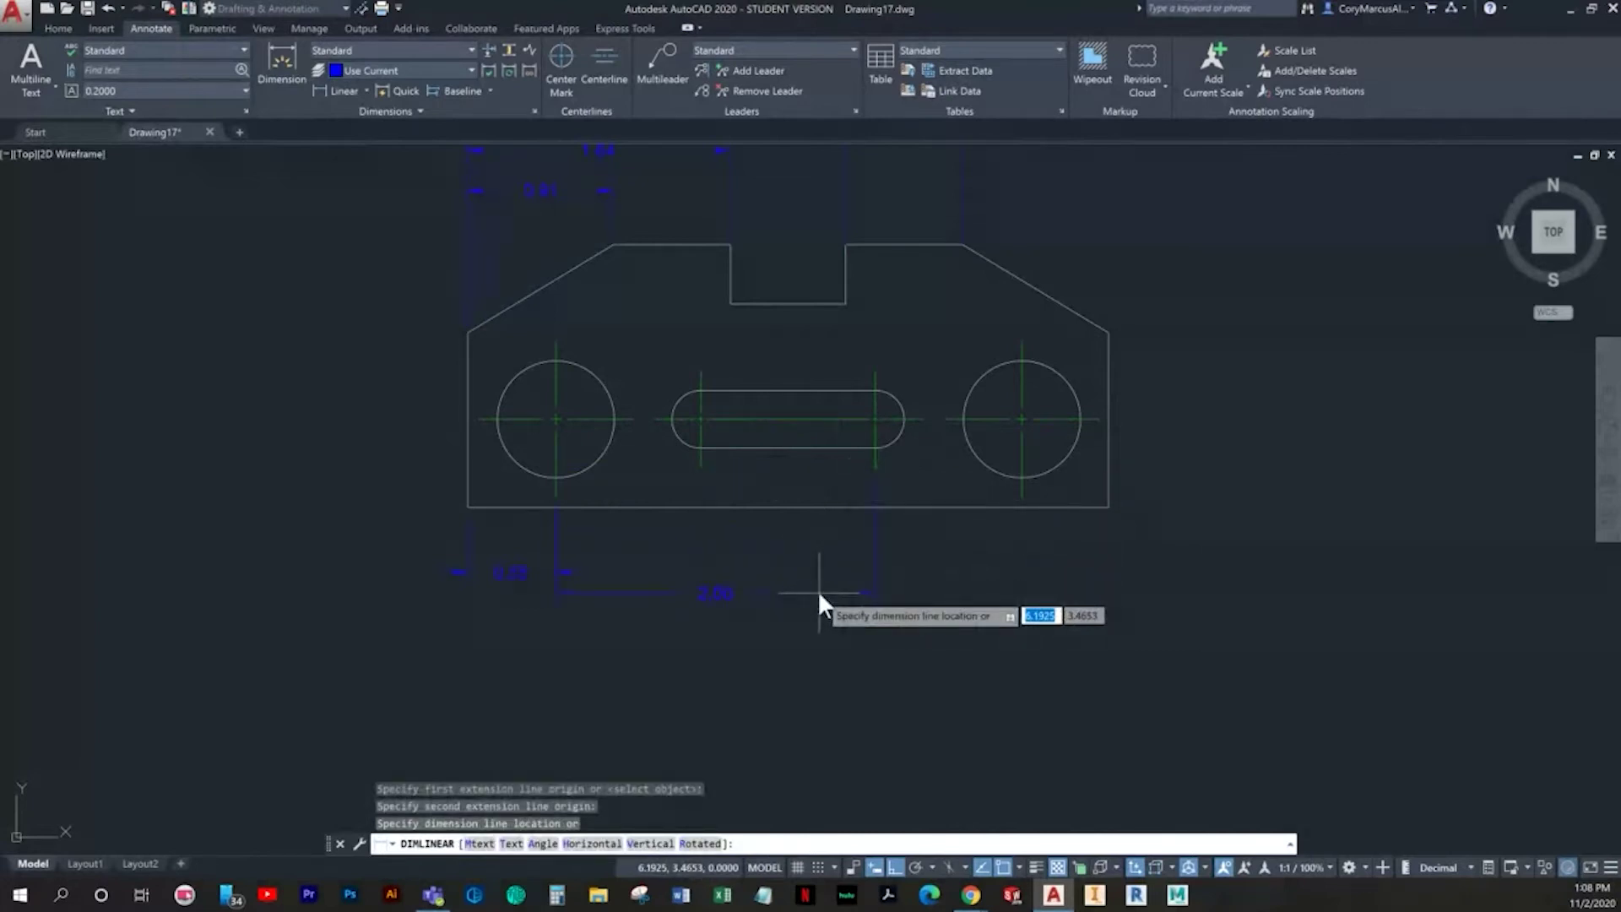
pyautogui.press('Escape')
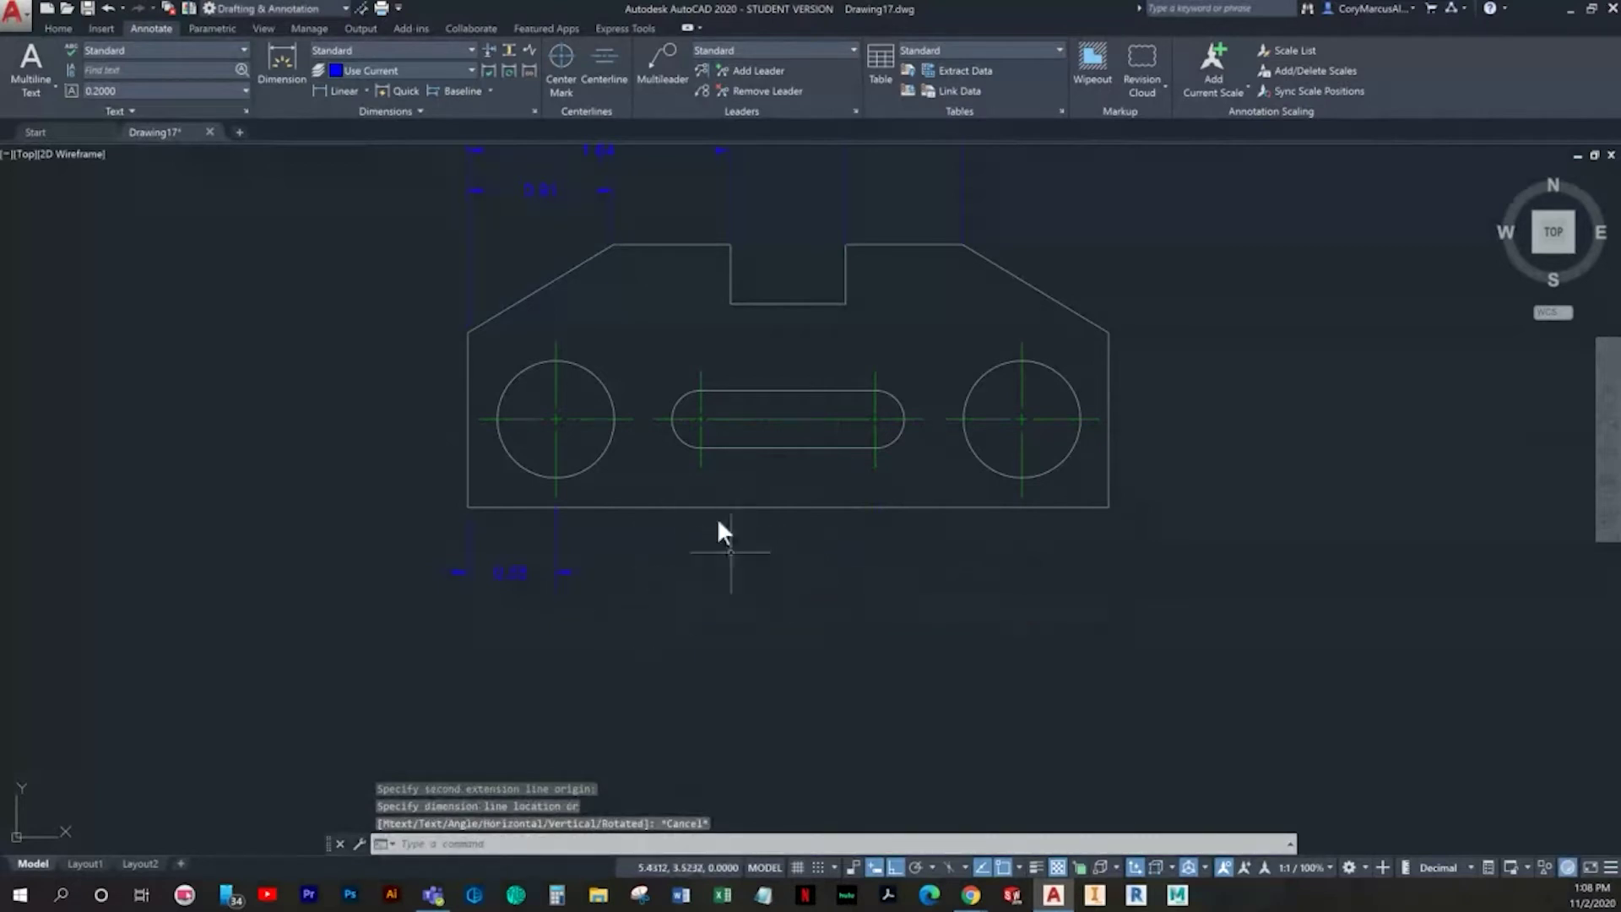
# Step: Dimension the horizontal distance between the slot's two arc centers, placed below the part in line with the left hole's dimension
pyautogui.click(343, 87)
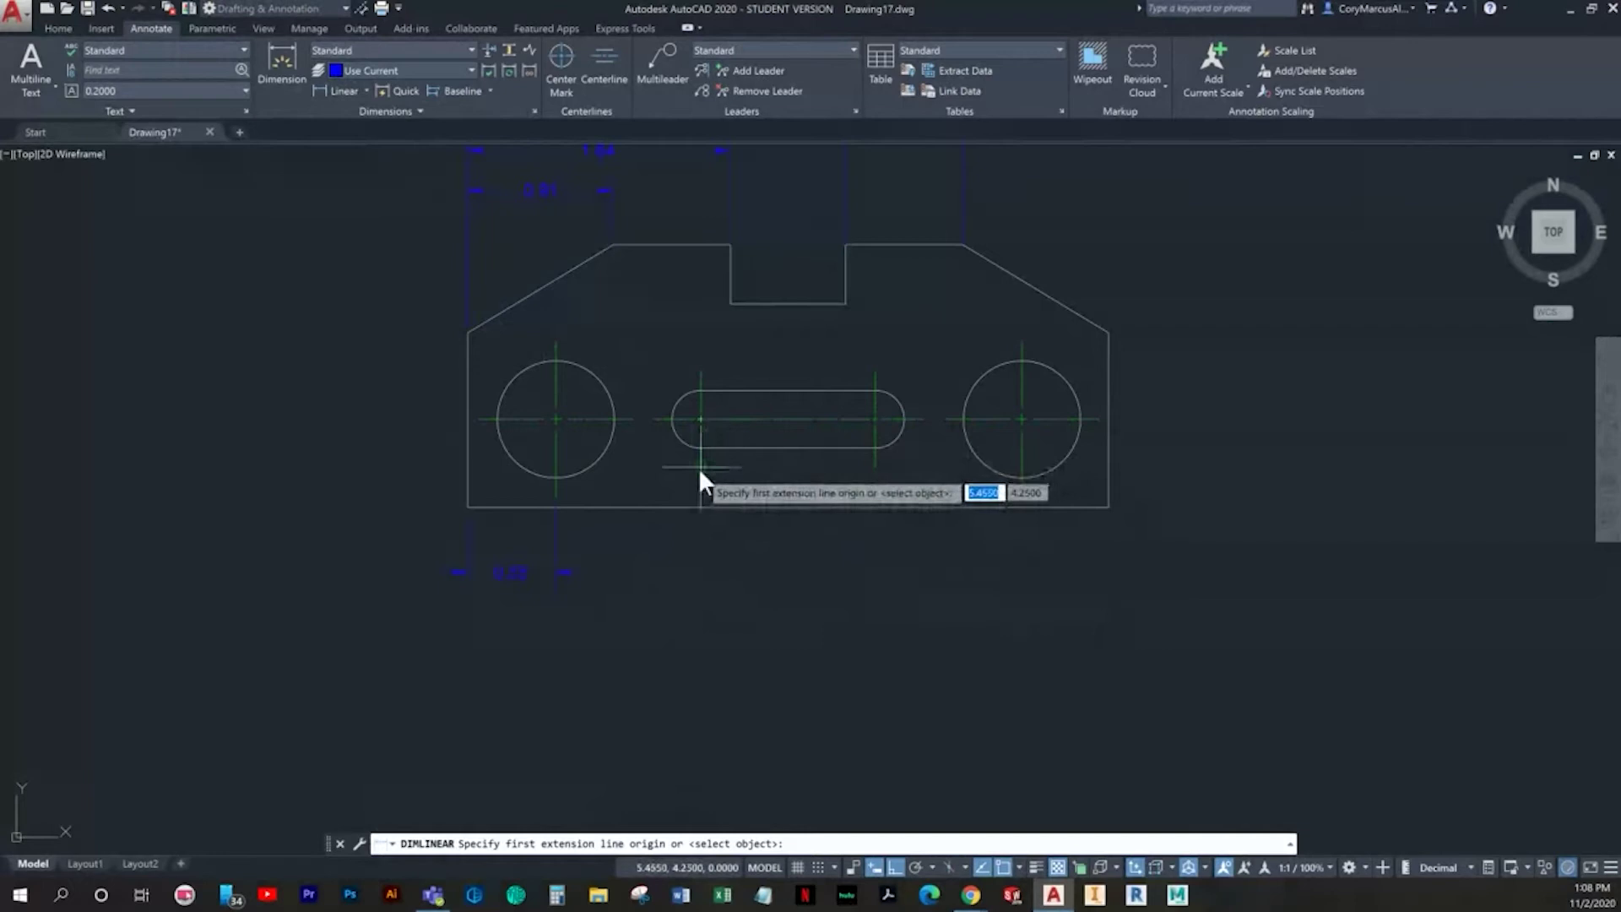
pyautogui.click(699, 467)
pyautogui.click(874, 466)
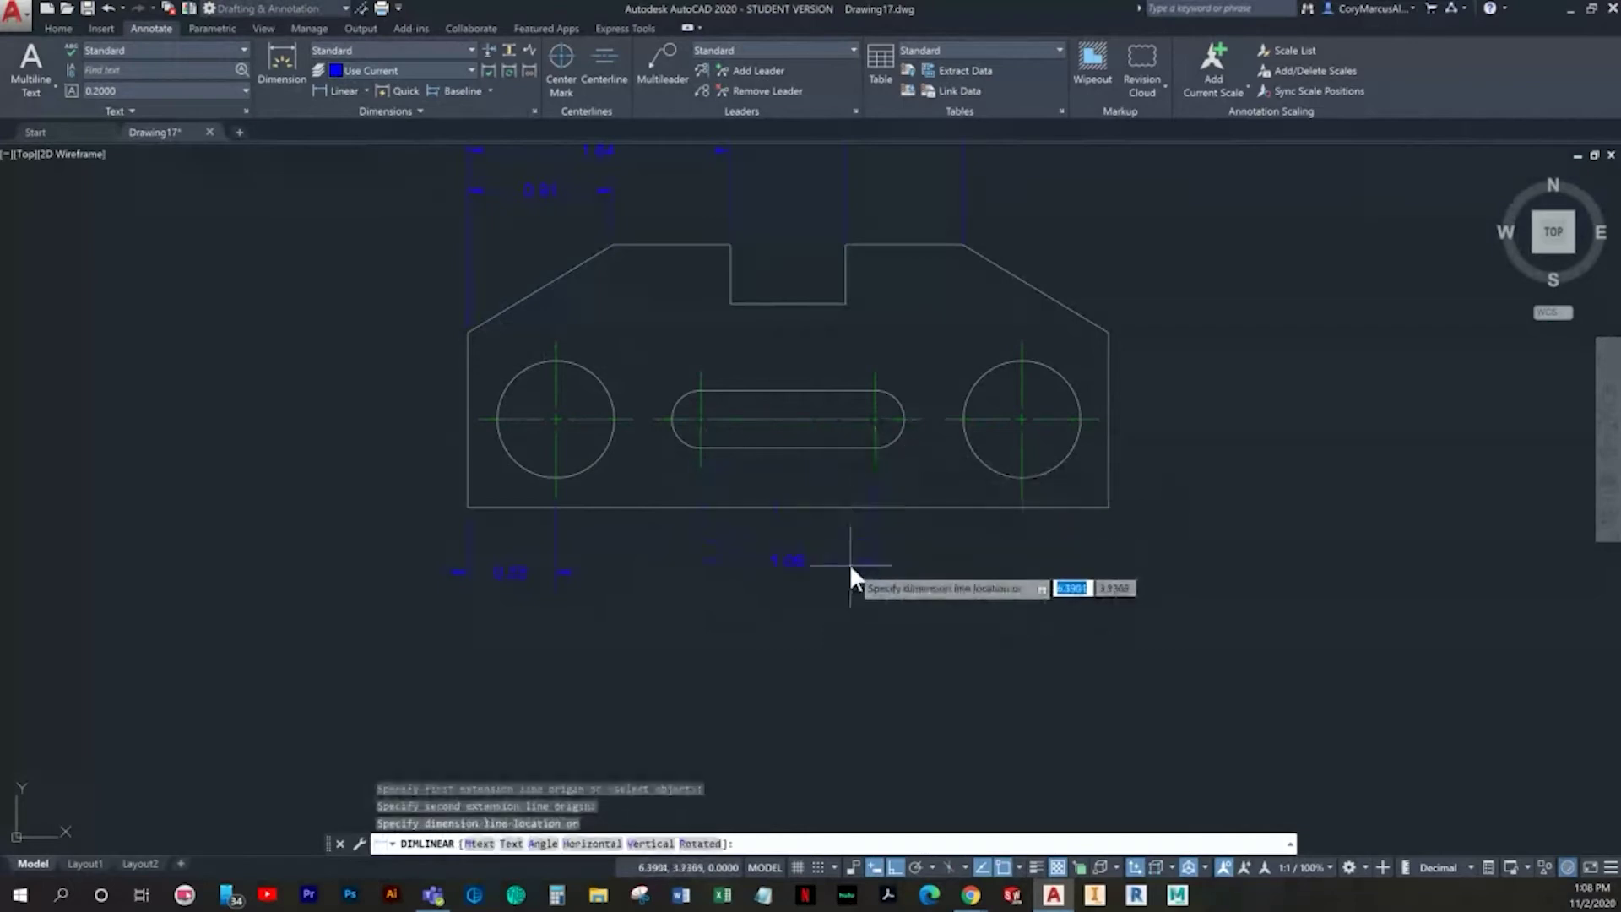
pyautogui.click(625, 567)
pyautogui.press('Escape')
pyautogui.press('Escape')
# Step: Try lowering the left hole's horizontal dimension line below the slot dimension, and undo the change
pyautogui.click(613, 597)
pyautogui.click(490, 547)
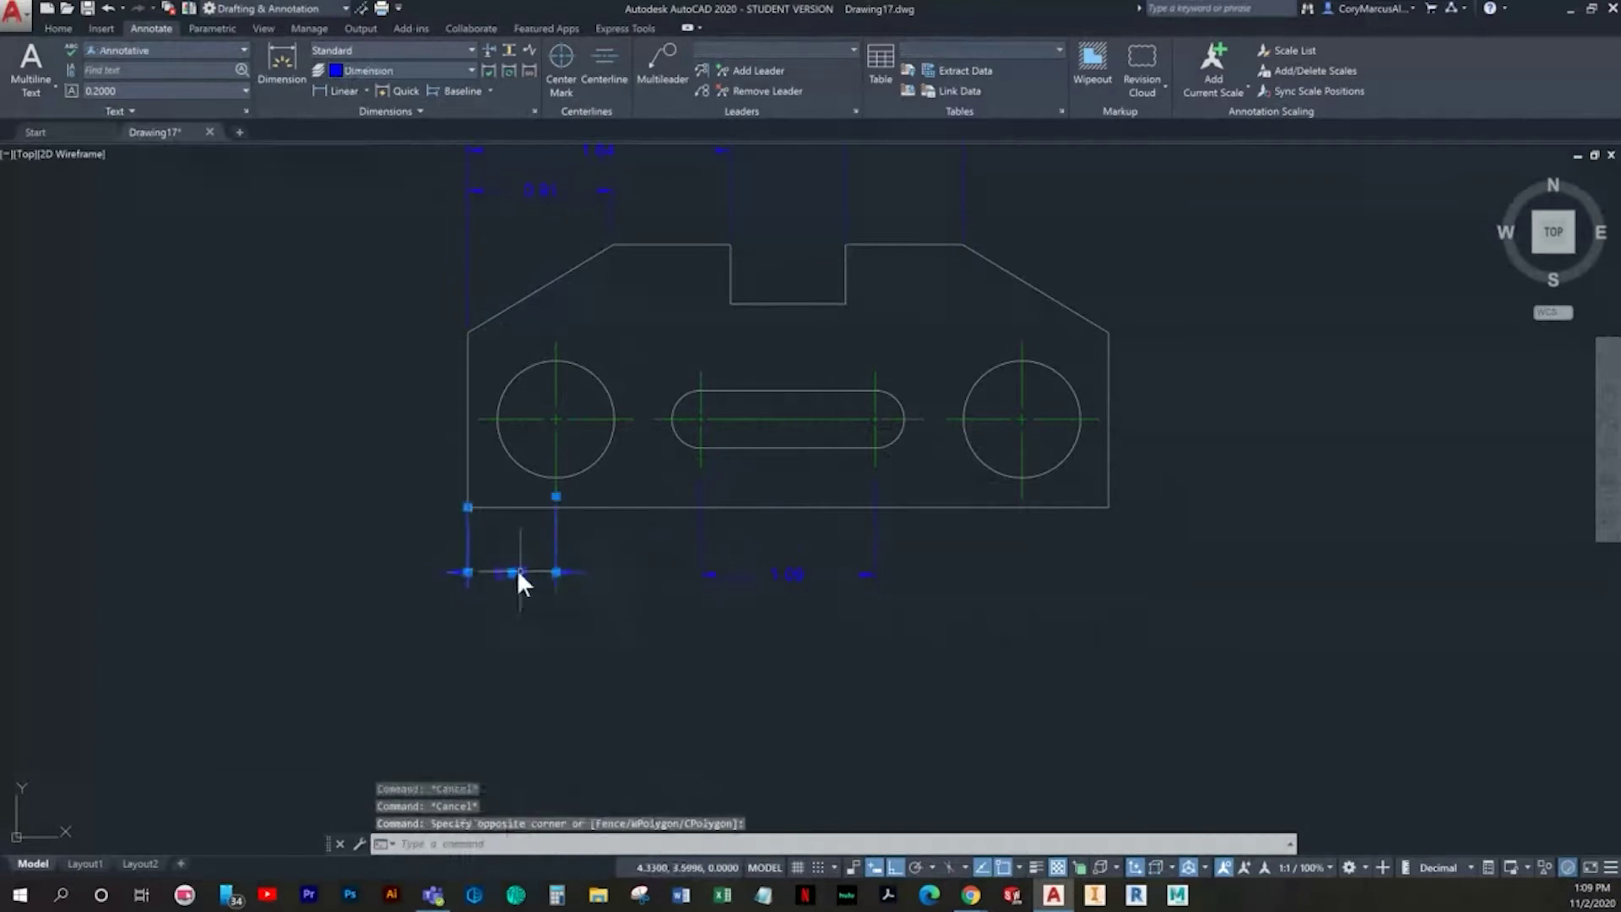
pyautogui.click(512, 572)
pyautogui.click(511, 628)
pyautogui.press('Escape')
pyautogui.press('Escape')
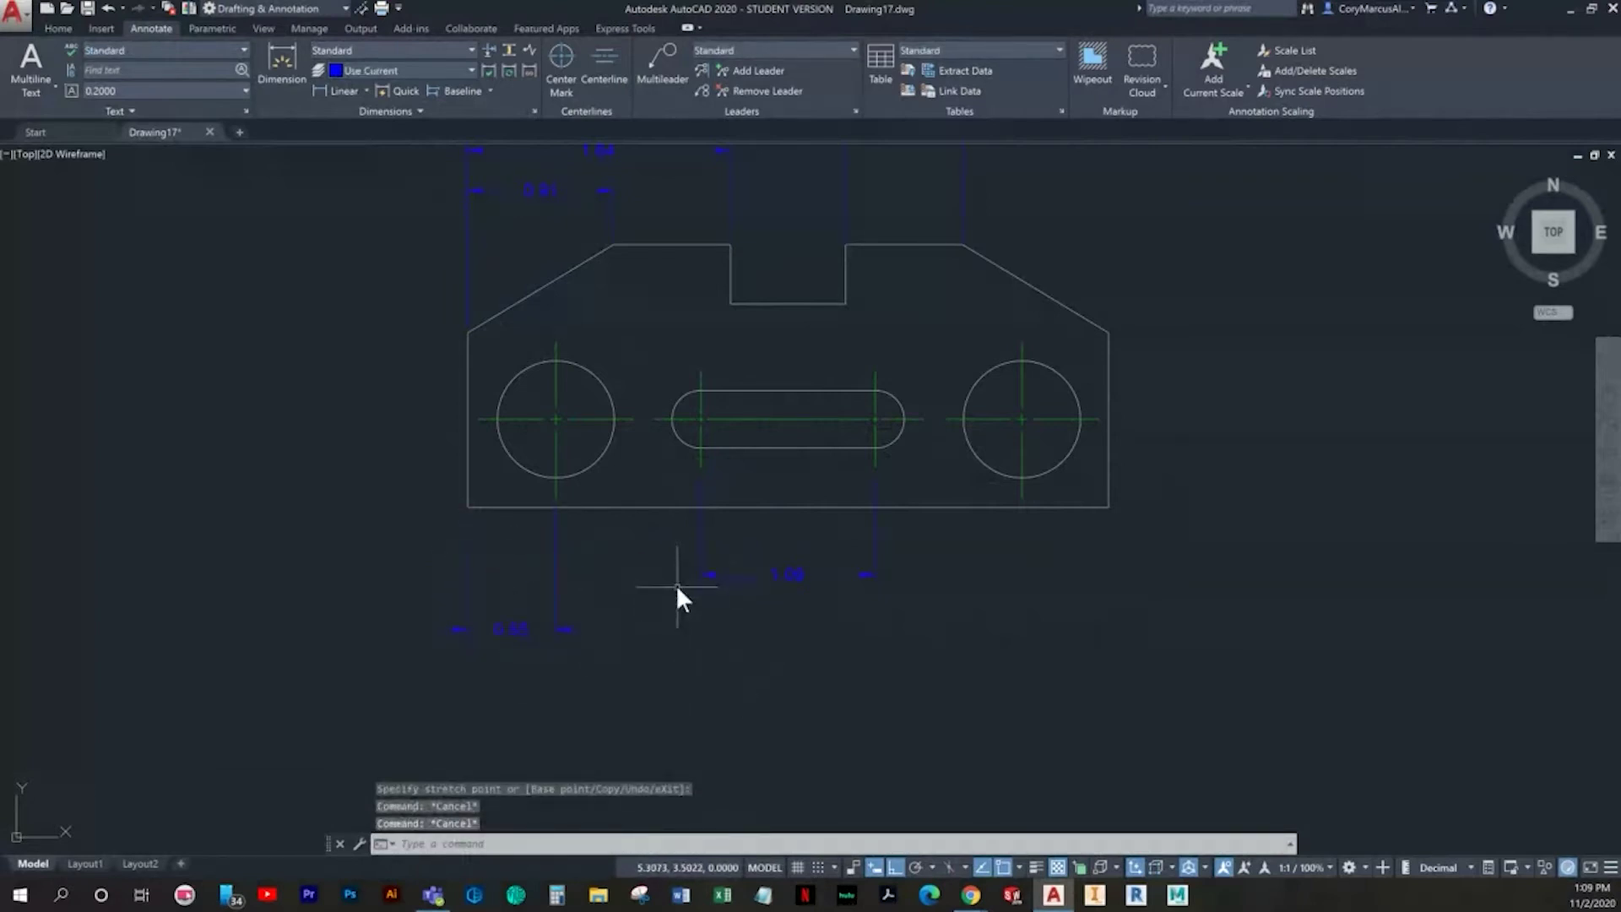
pyautogui.hotkey('ctrl', 'z')
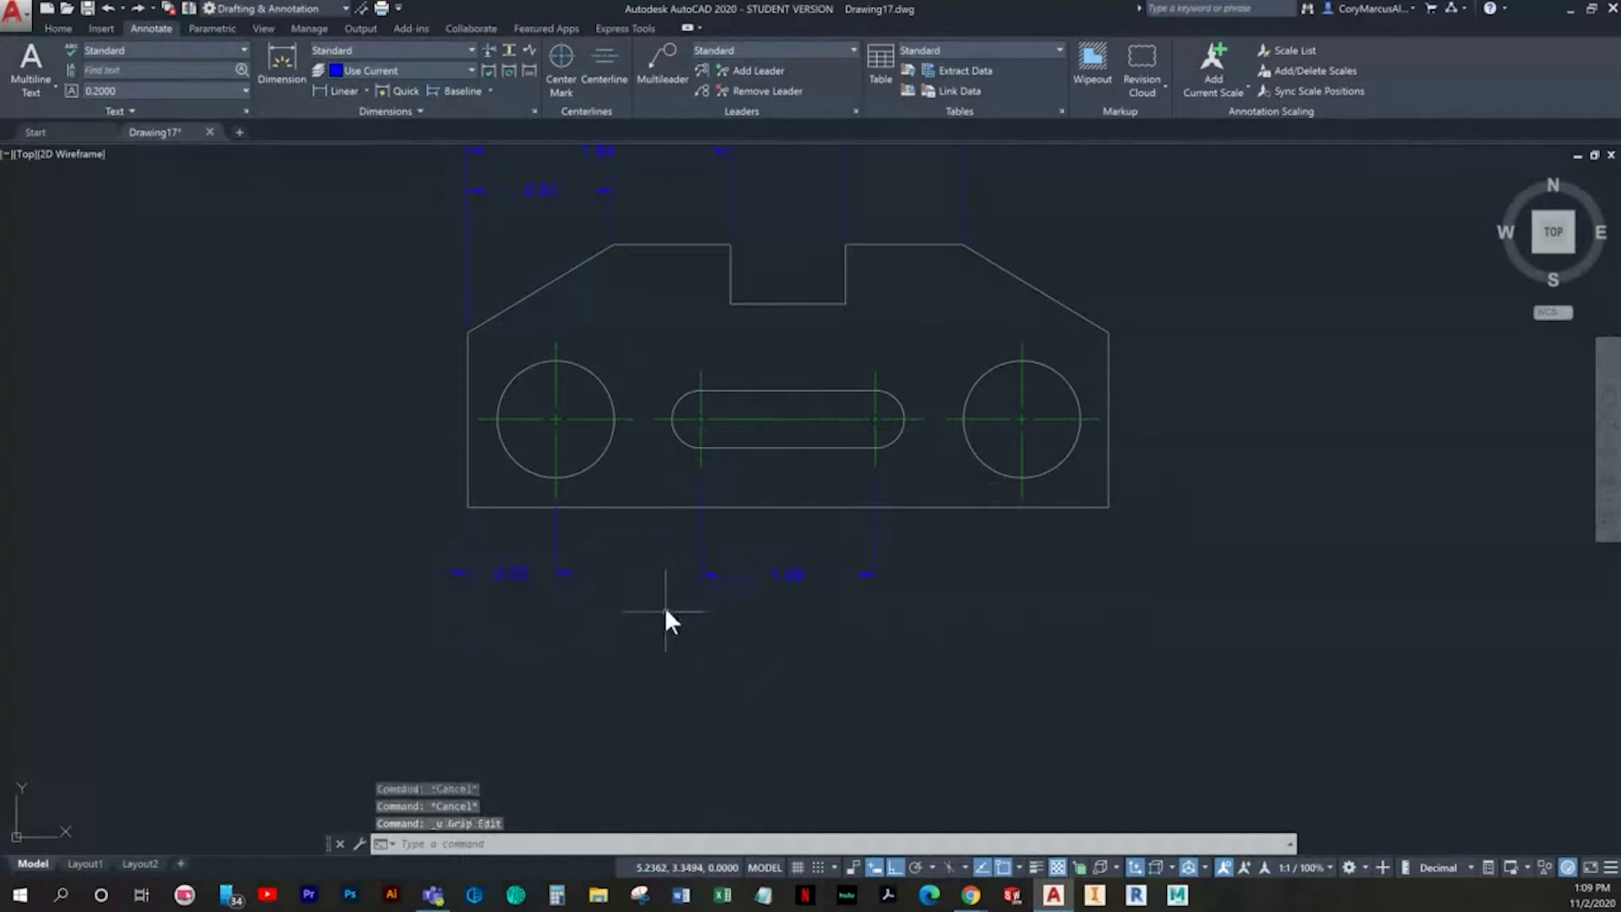
# Step: Dimension the horizontal distance from the slot's right arc center to the right hole's center, in line with the slot dimension
pyautogui.click(336, 91)
pyautogui.click(873, 467)
pyautogui.click(1013, 496)
pyautogui.click(876, 571)
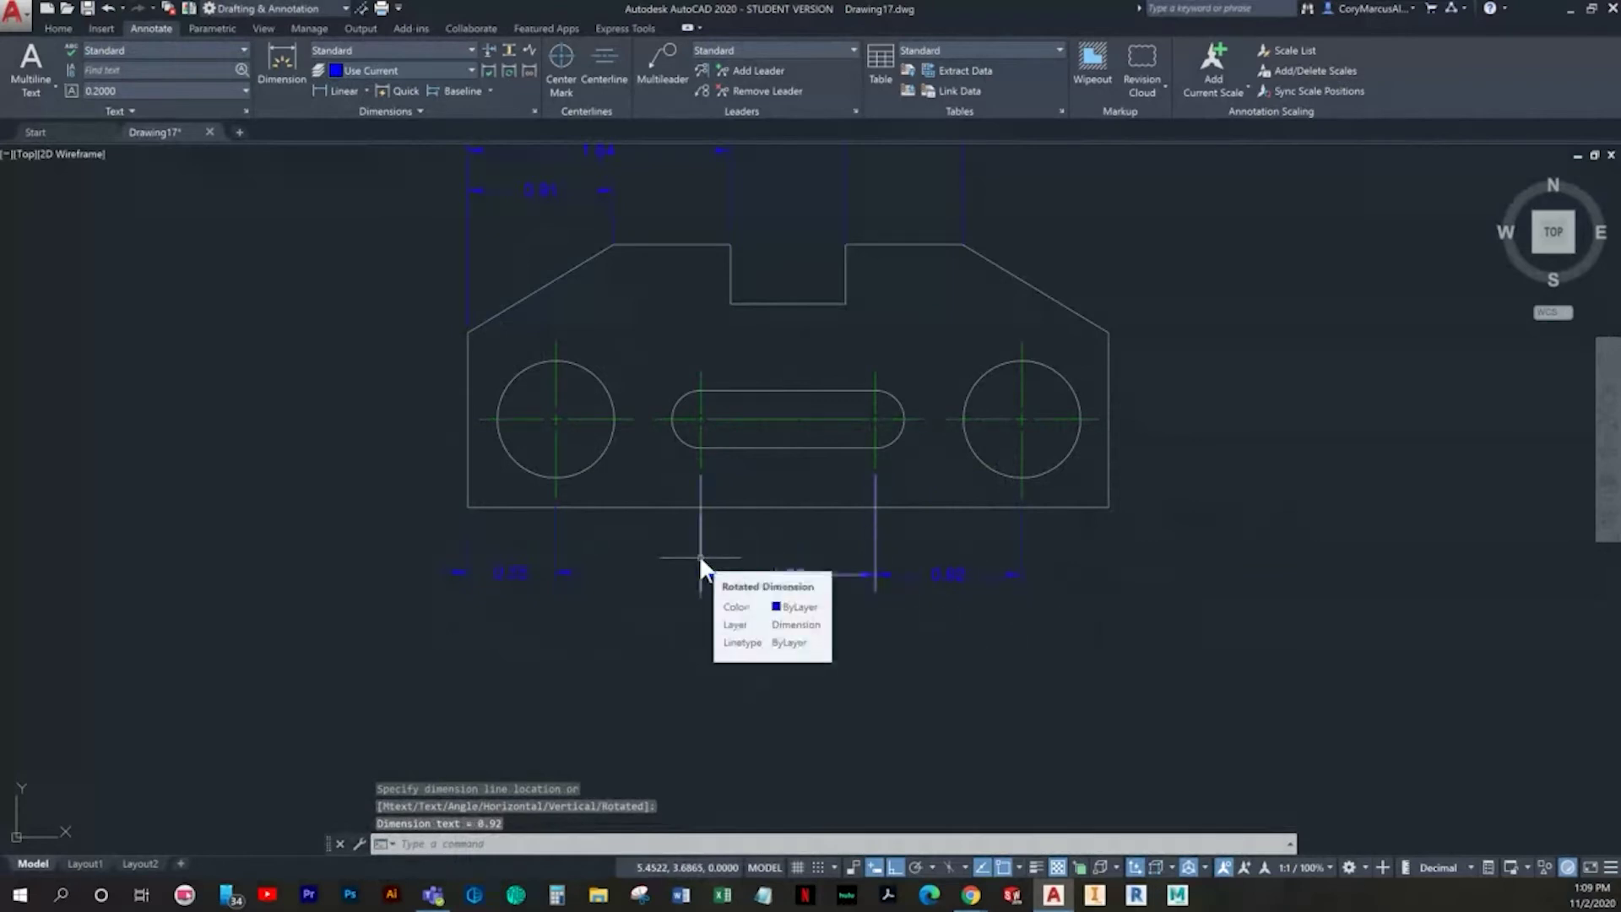
pyautogui.press('Escape')
# Step: Dimension the horizontal distance between the two hole centers, placed below the existing row of dimensions
pyautogui.scroll(2, 920, 565)
pyautogui.moveTo(518, 497); pyautogui.dragTo(560, 548, button='middle')
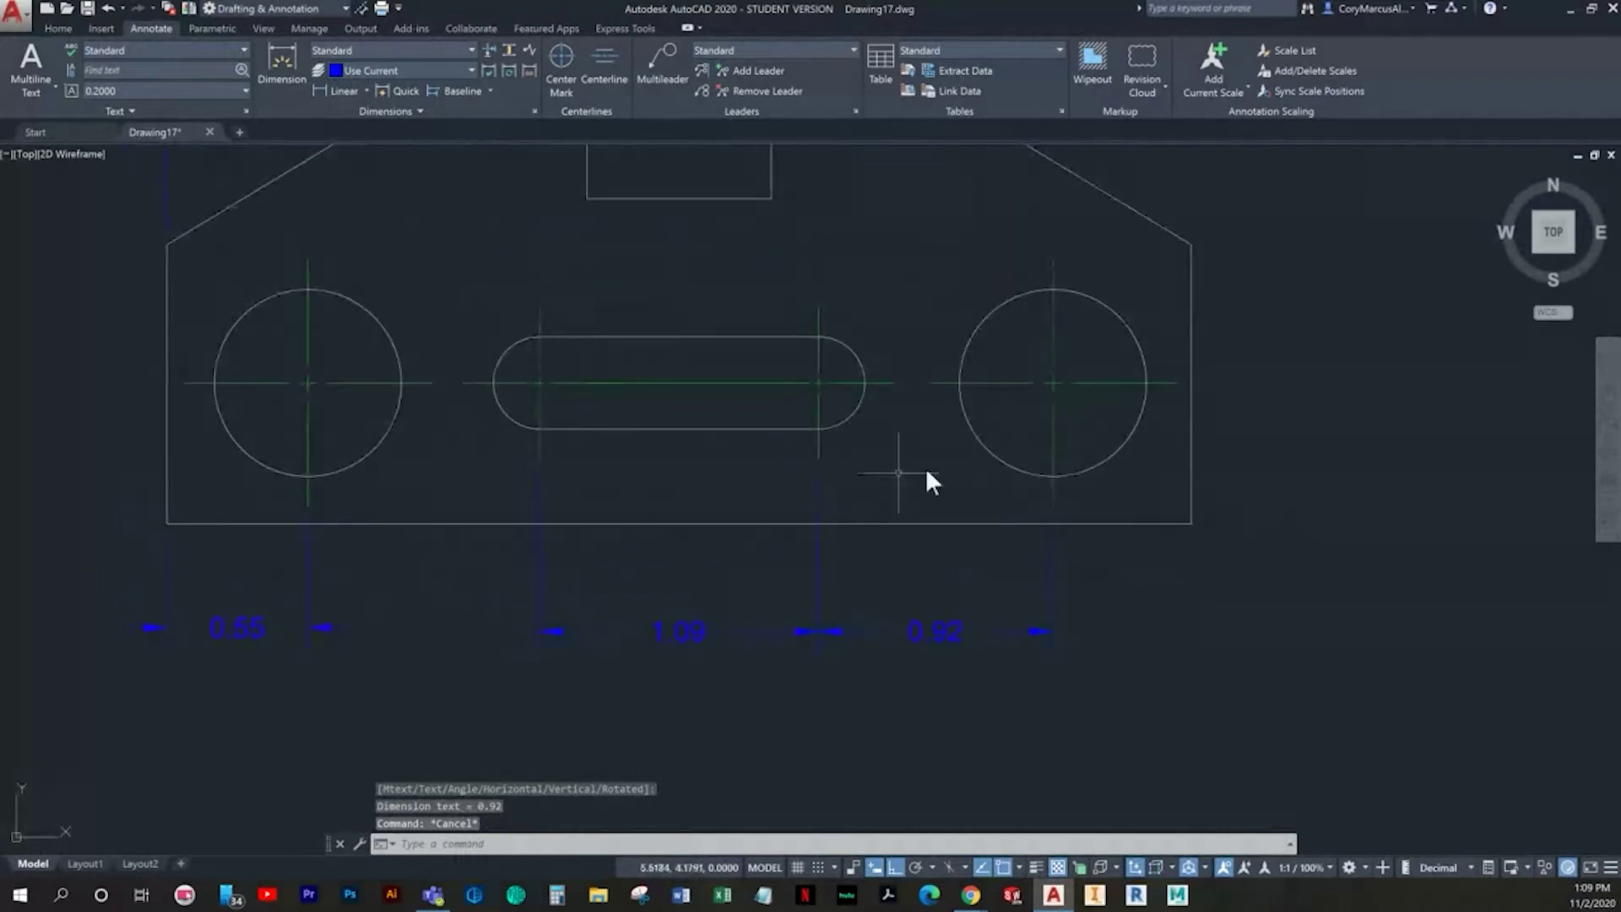
pyautogui.click(338, 91)
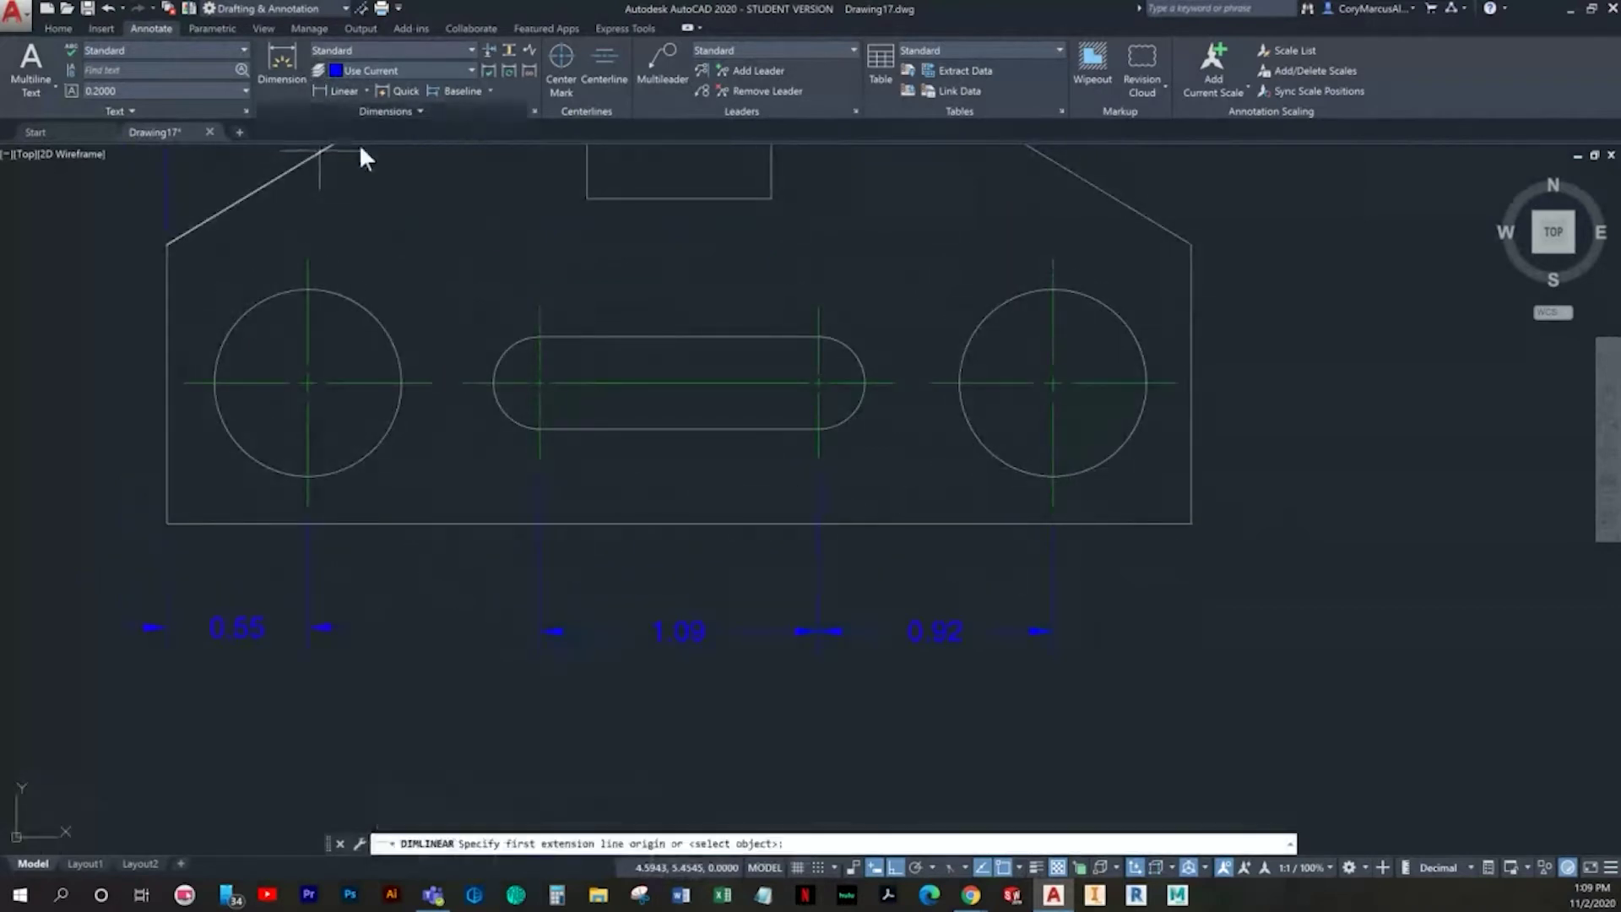
pyautogui.click(166, 523)
pyautogui.press('Escape')
pyautogui.press('space')
pyautogui.click(306, 506)
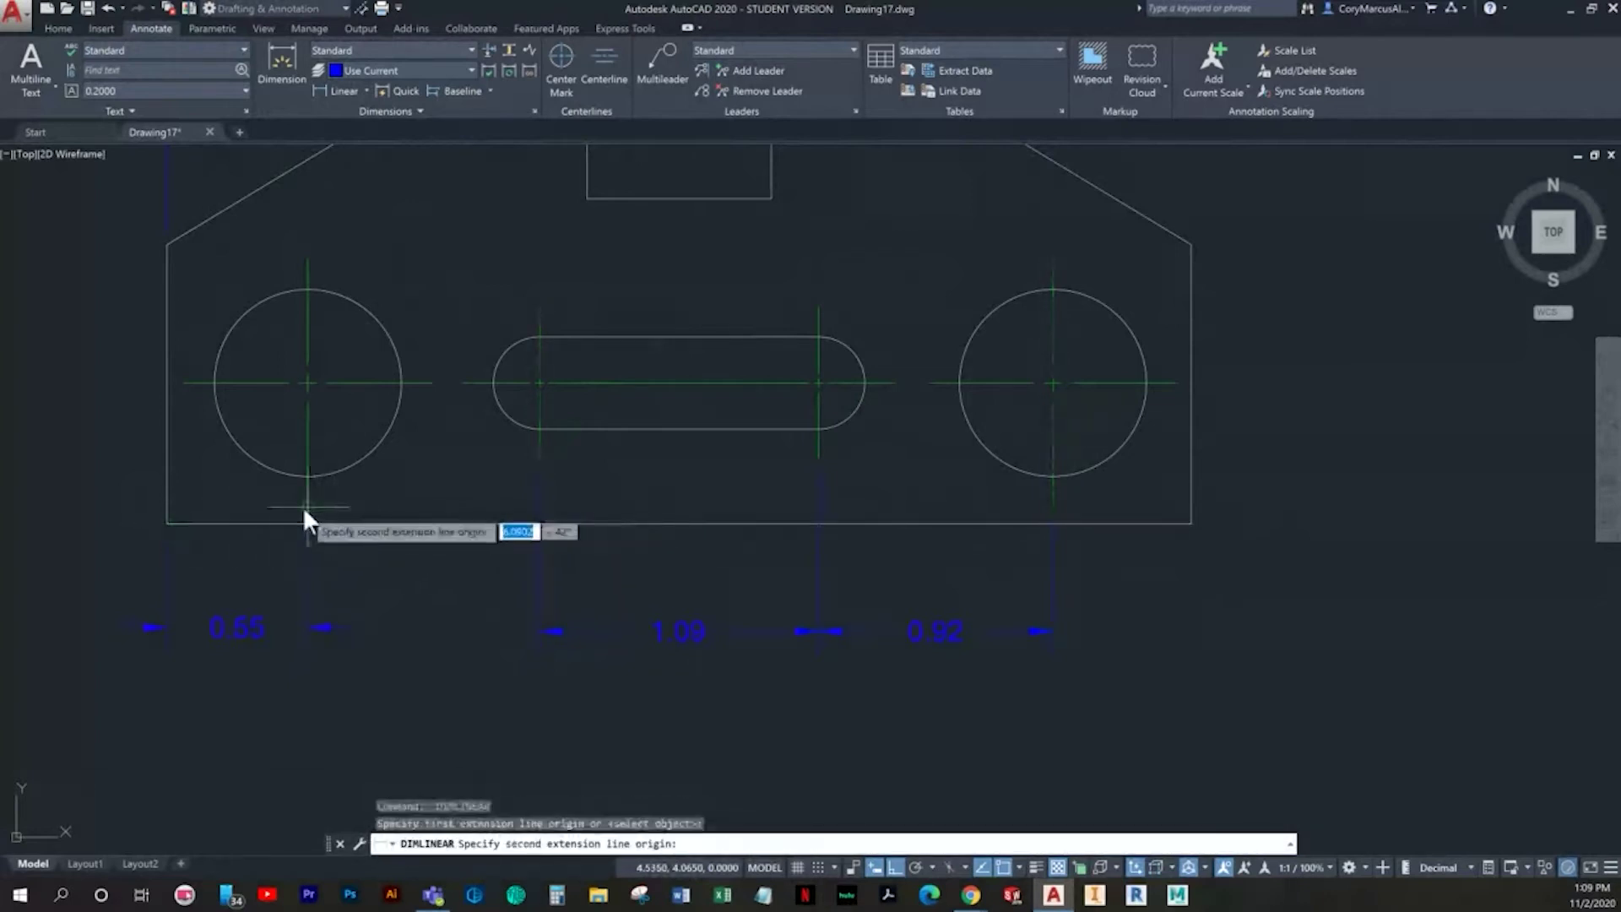
pyautogui.click(1053, 506)
pyautogui.moveTo(799, 711); pyautogui.dragTo(848, 594, button='middle')
pyautogui.click(850, 610)
pyautogui.press('Escape')
pyautogui.click(1006, 532)
pyautogui.click(961, 482)
pyautogui.moveTo(969, 534); pyautogui.dragTo(858, 557, button='middle')
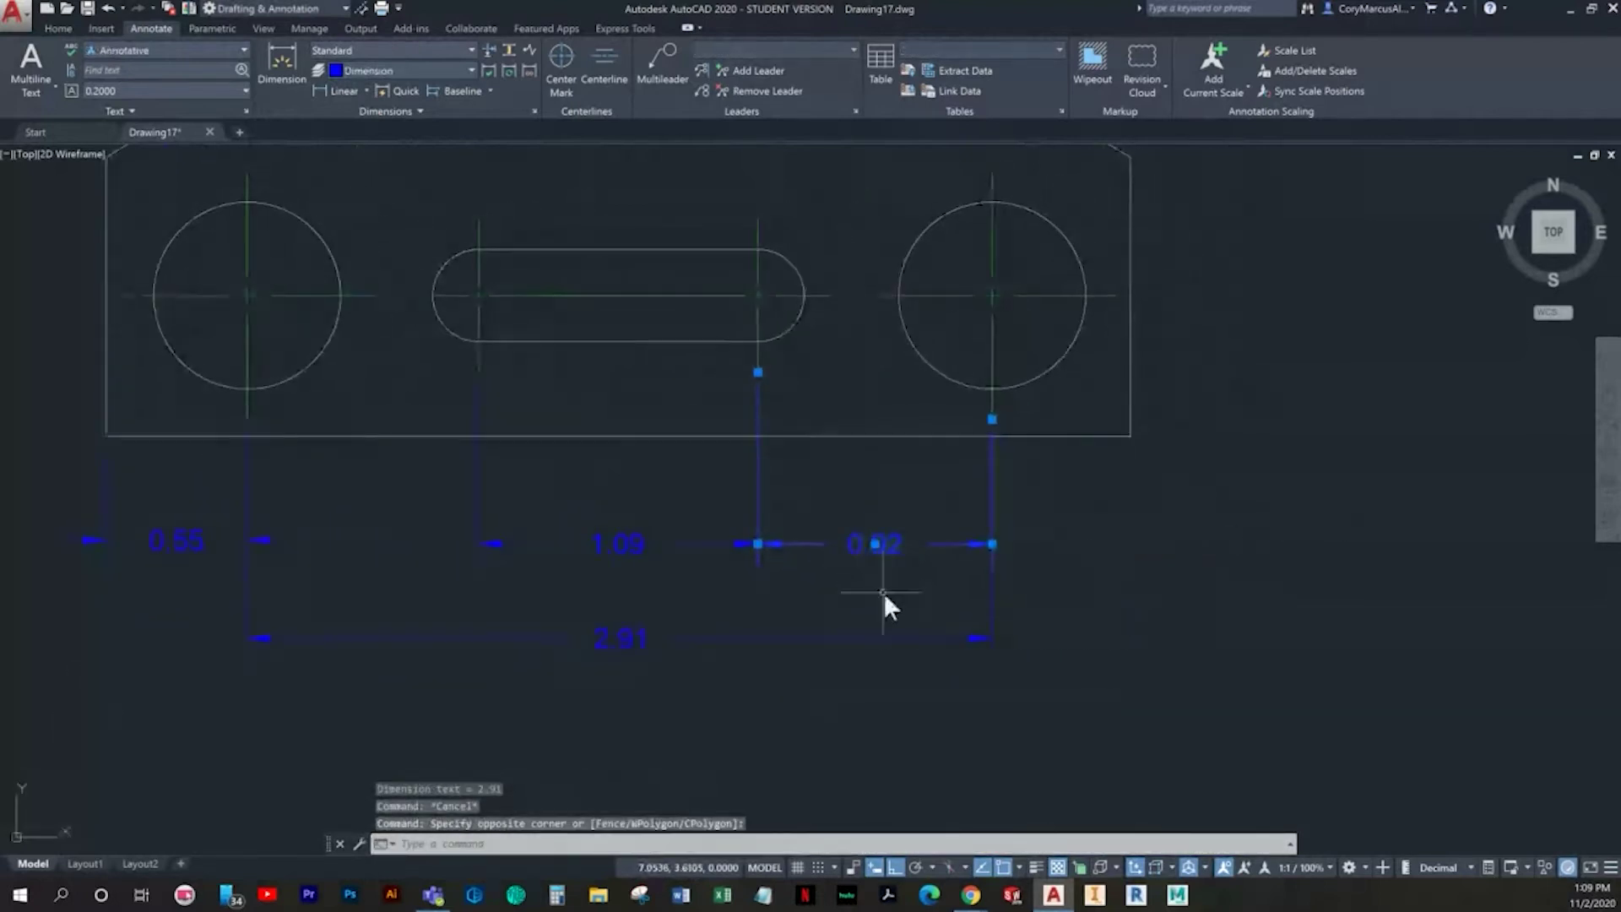
pyautogui.press('Escape')
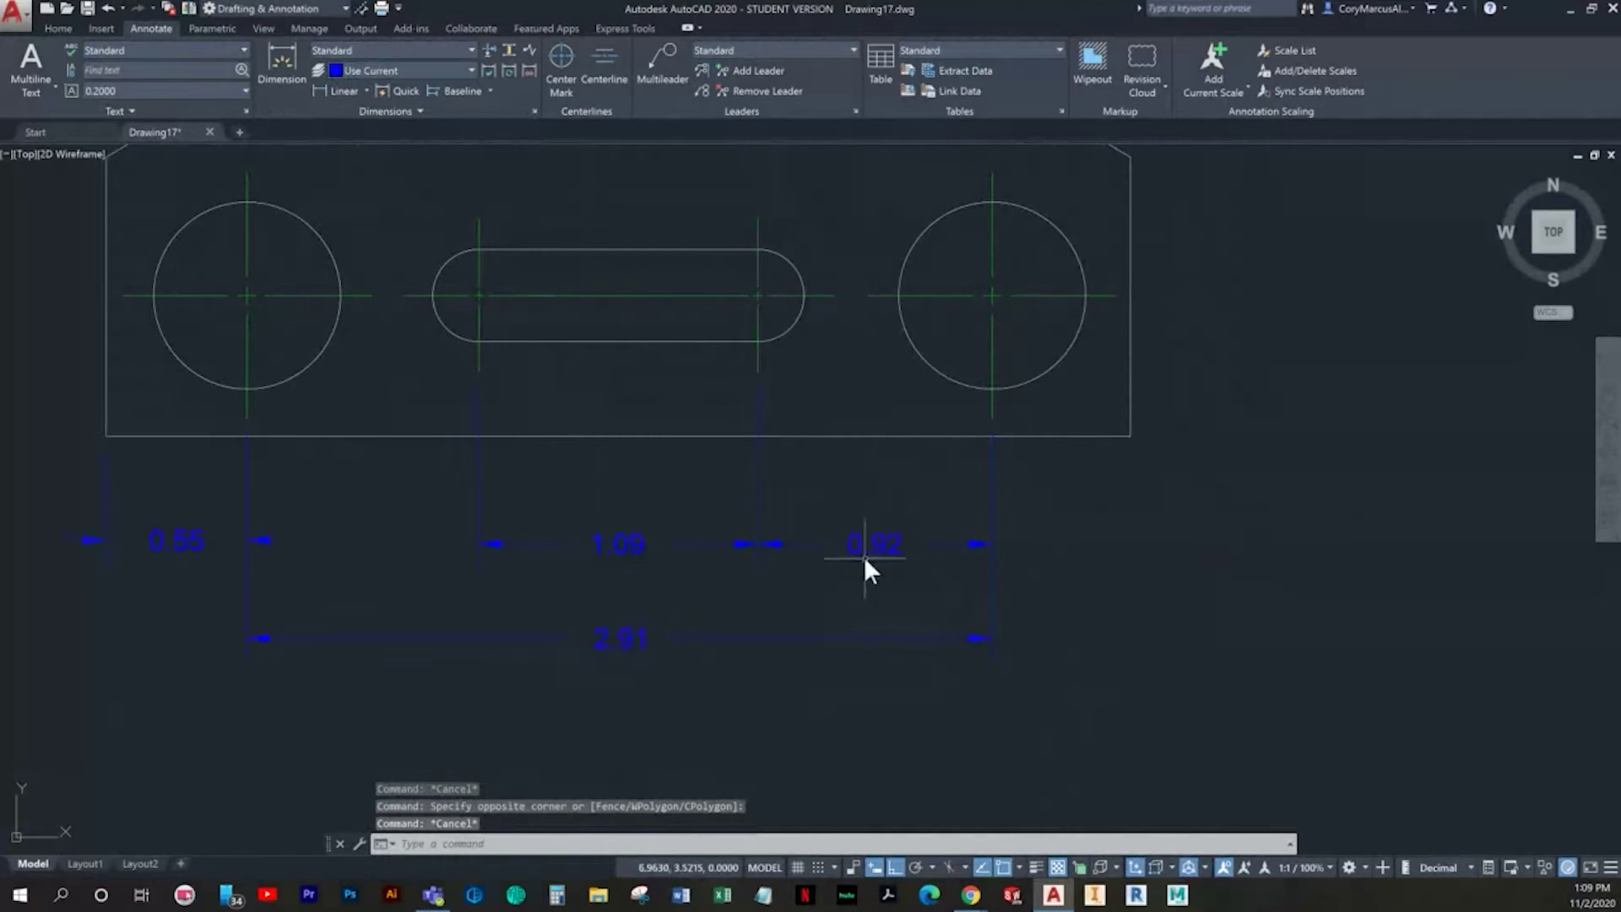
pyautogui.scroll(-2, 821, 686)
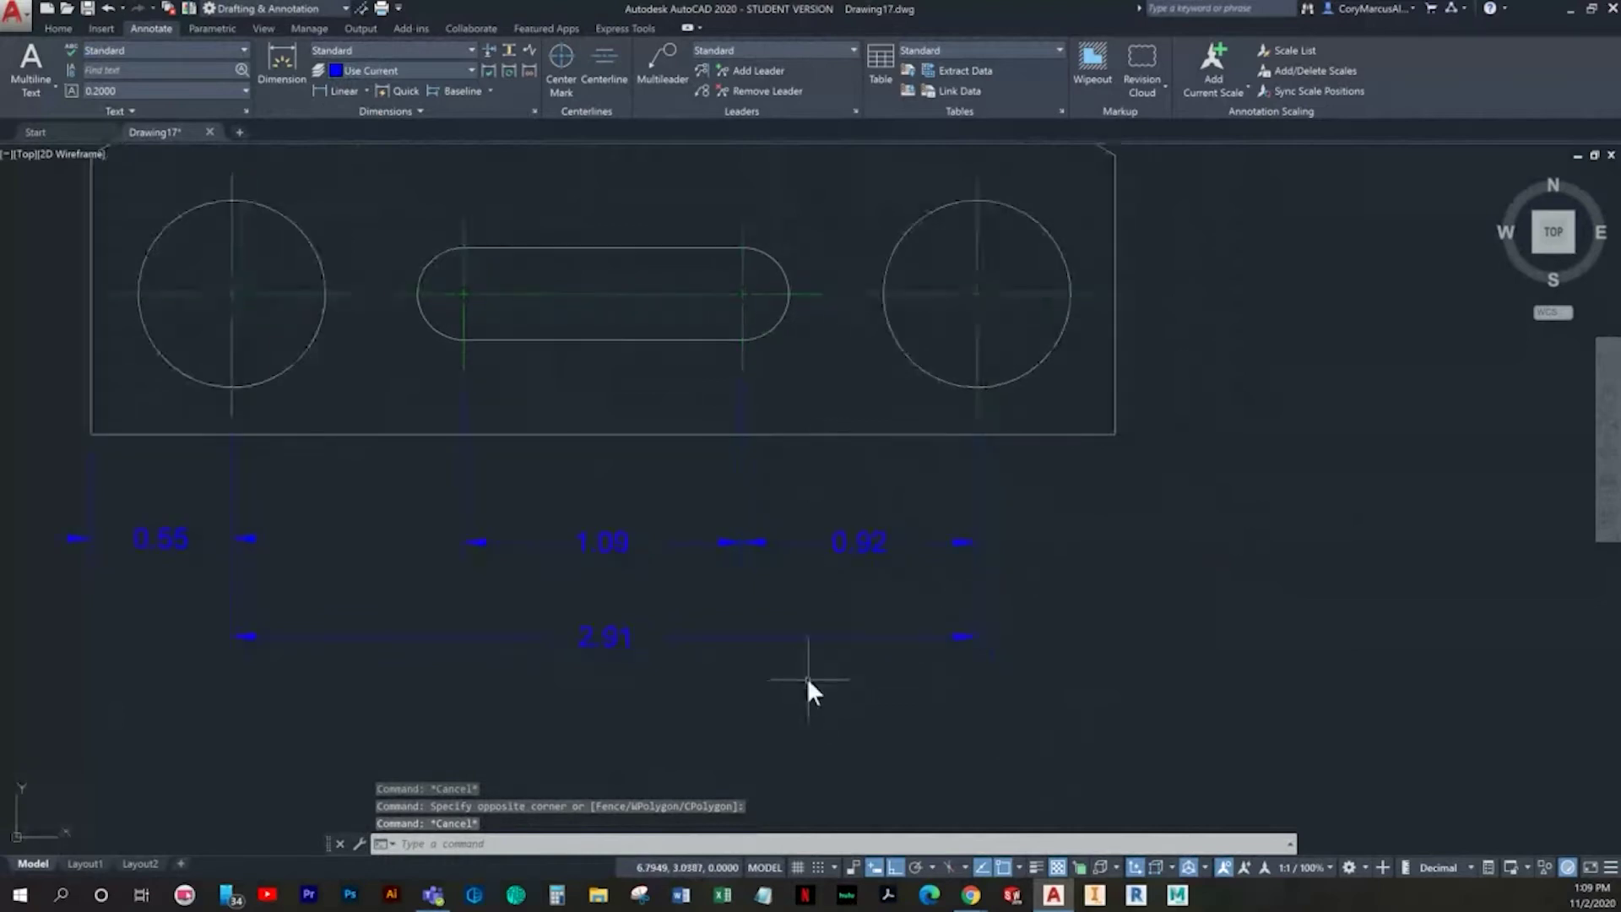
pyautogui.scroll(3, 796, 561)
pyautogui.moveTo(821, 566); pyautogui.dragTo(1088, 510, button='middle')
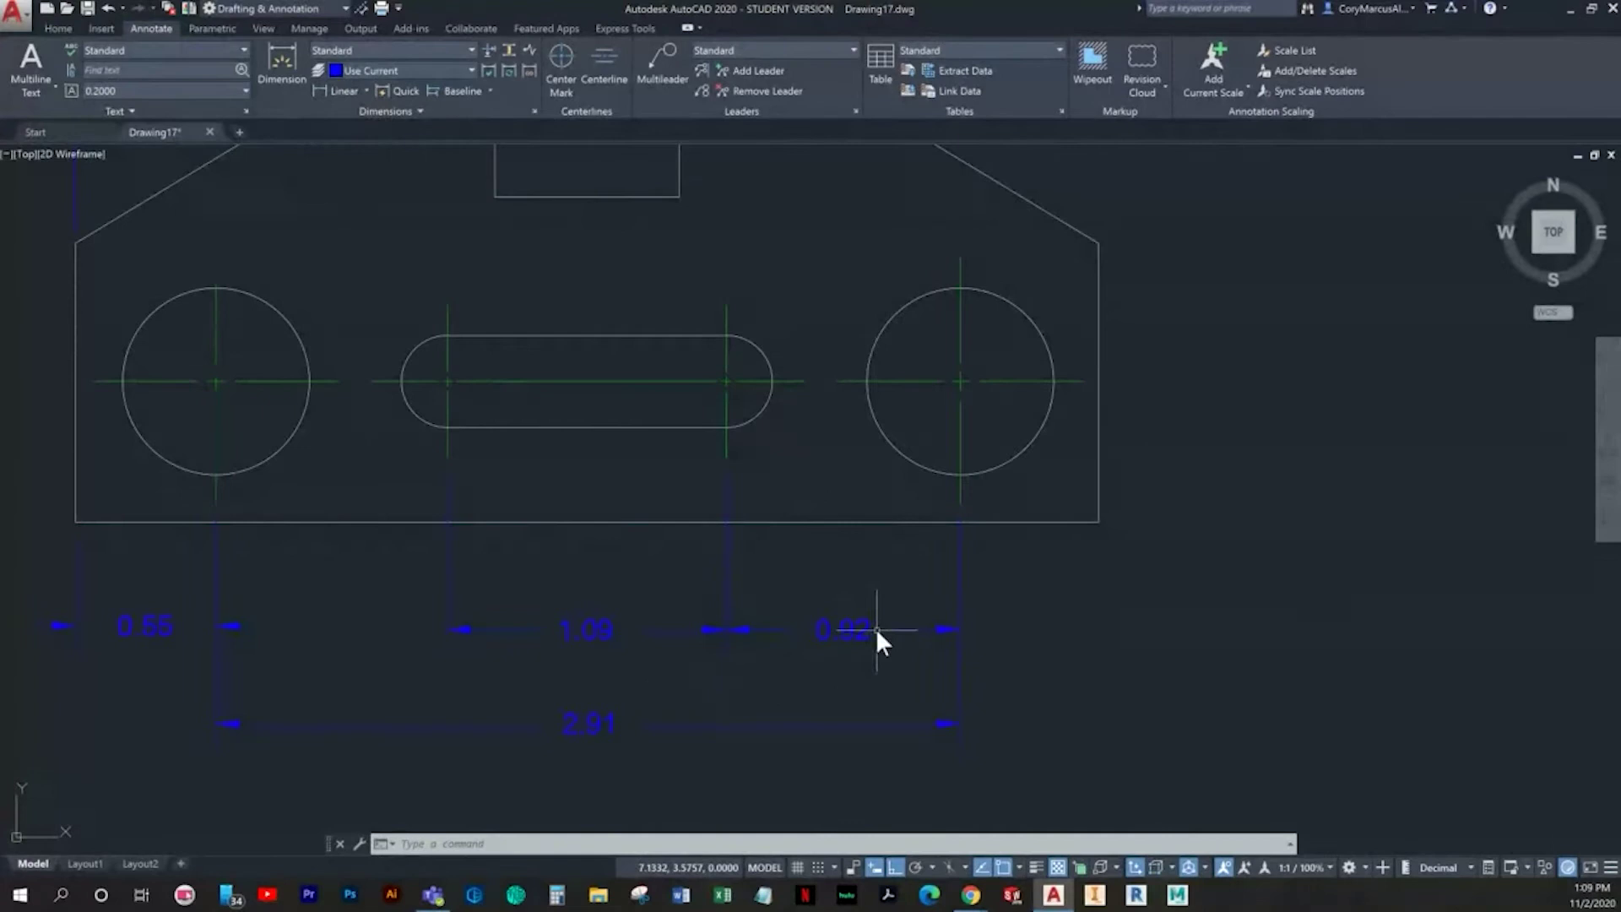
# Step: Try moving the right hole and its center mark 0.05 to the left
pyautogui.click(1036, 483)
pyautogui.click(928, 292)
pyautogui.rightClick(1124, 376)
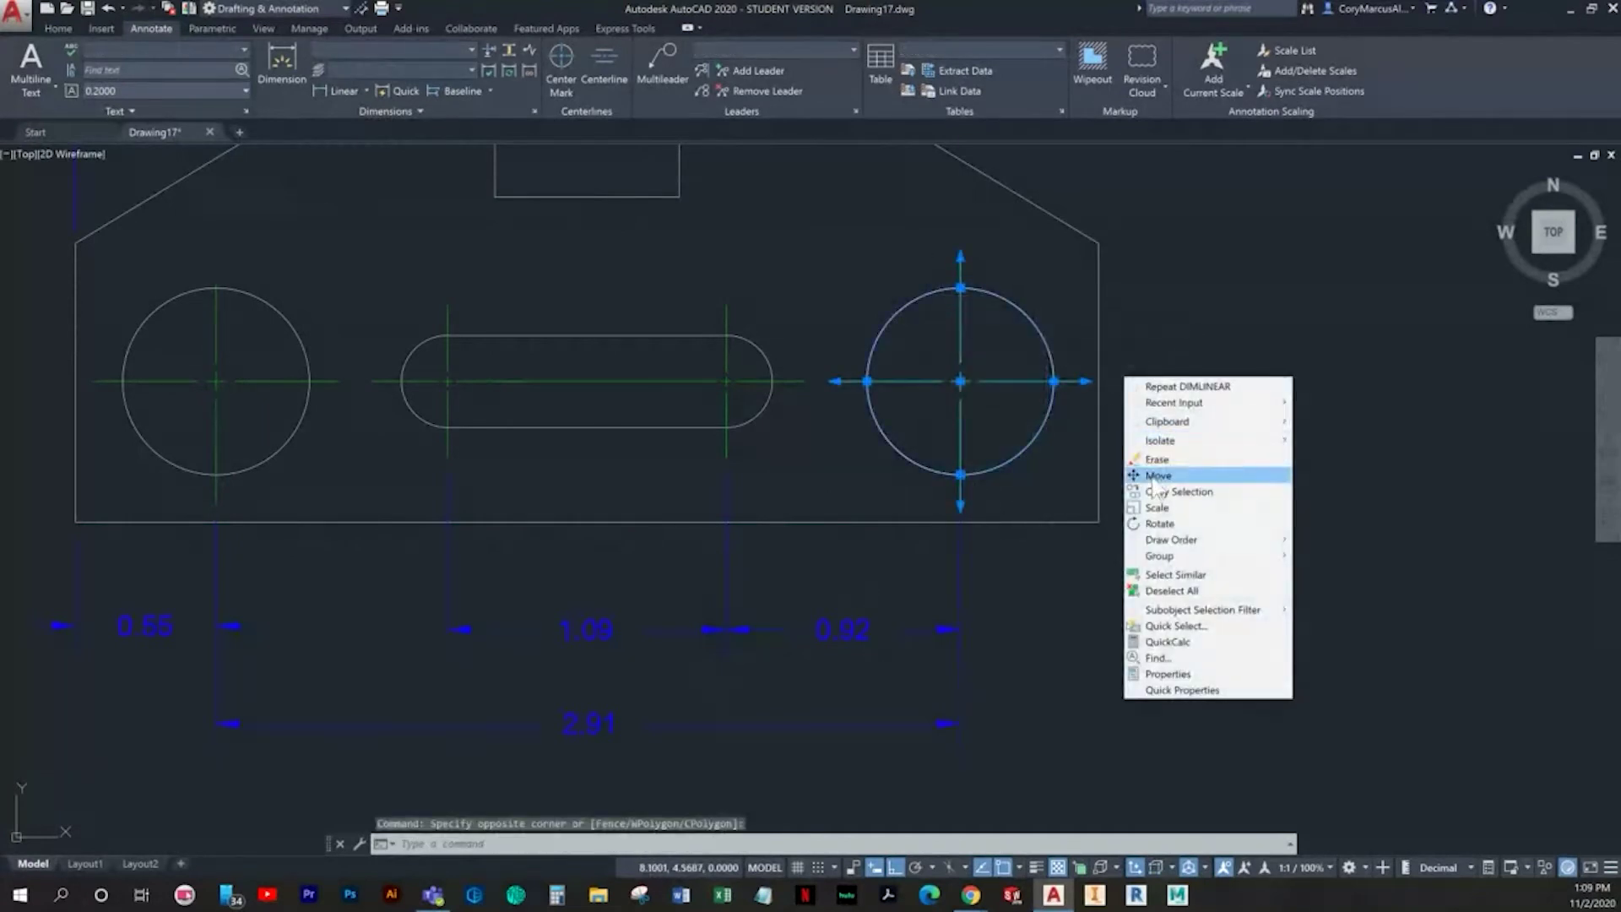
pyautogui.click(1156, 475)
pyautogui.scroll(4, 933, 382)
pyautogui.click(996, 377)
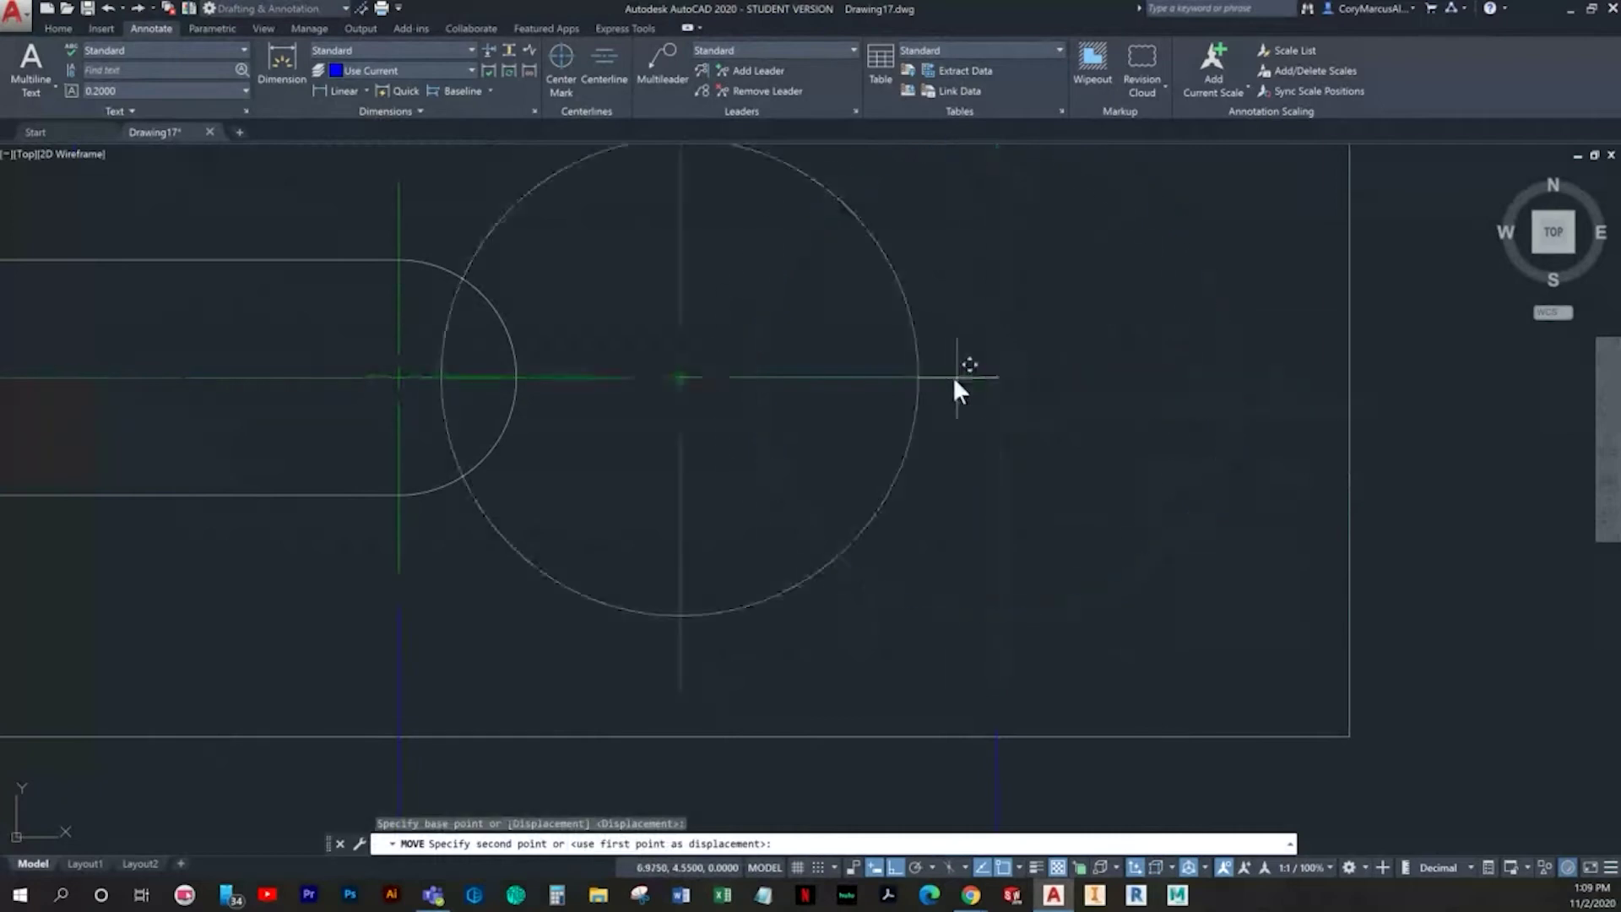
pyautogui.write('.05')
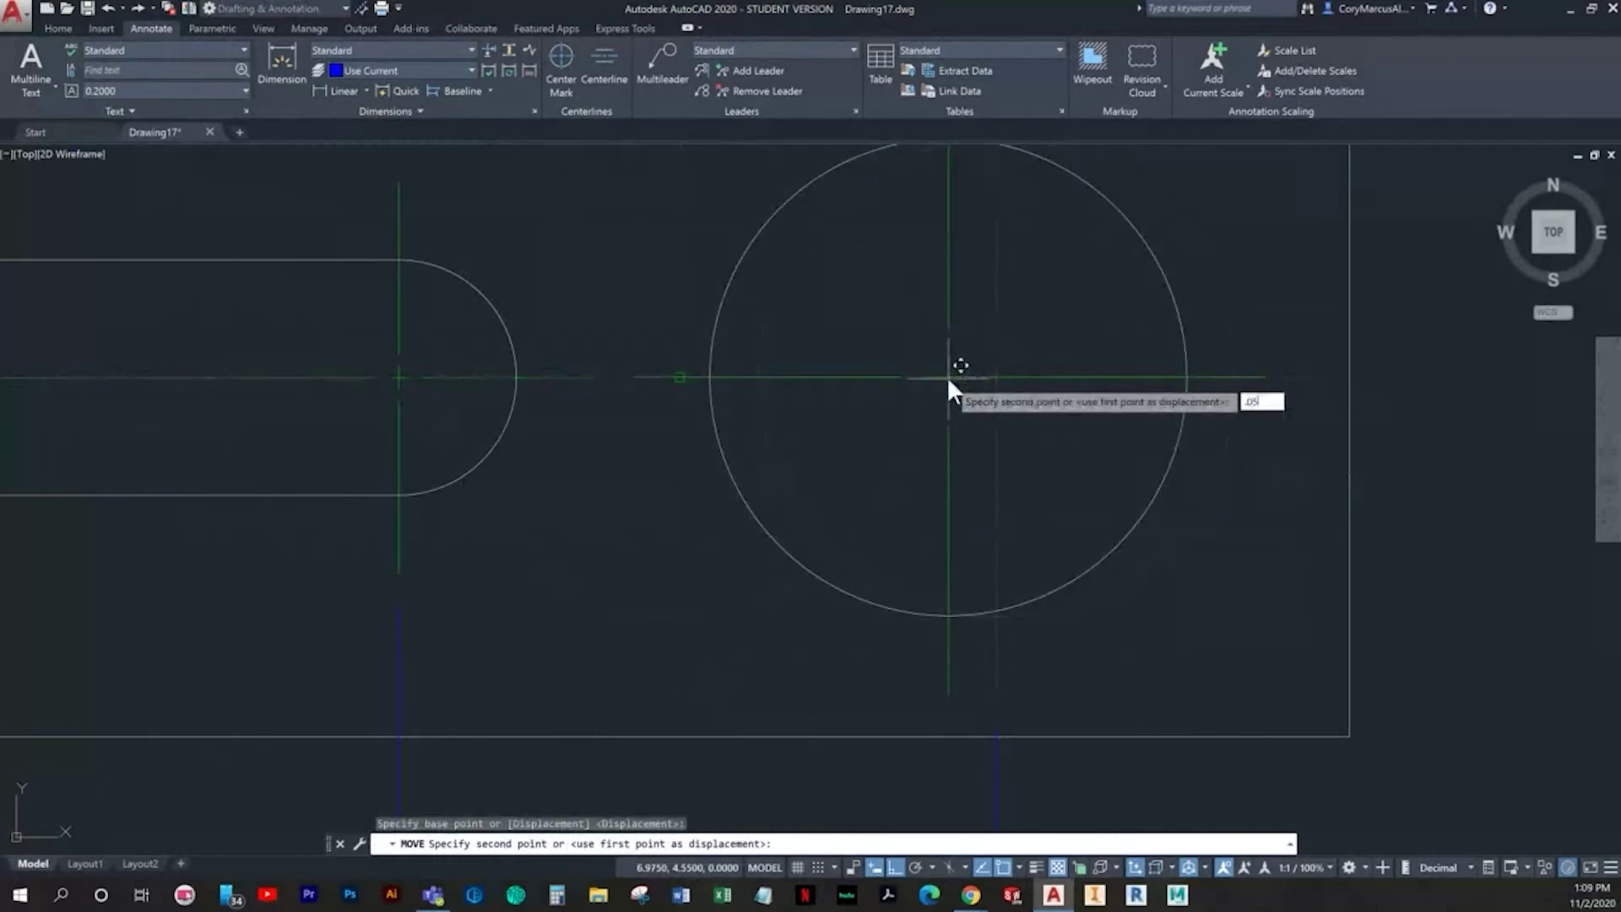
pyautogui.press('Return')
pyautogui.scroll(-2, 950, 385)
pyautogui.scroll(-2, 954, 287)
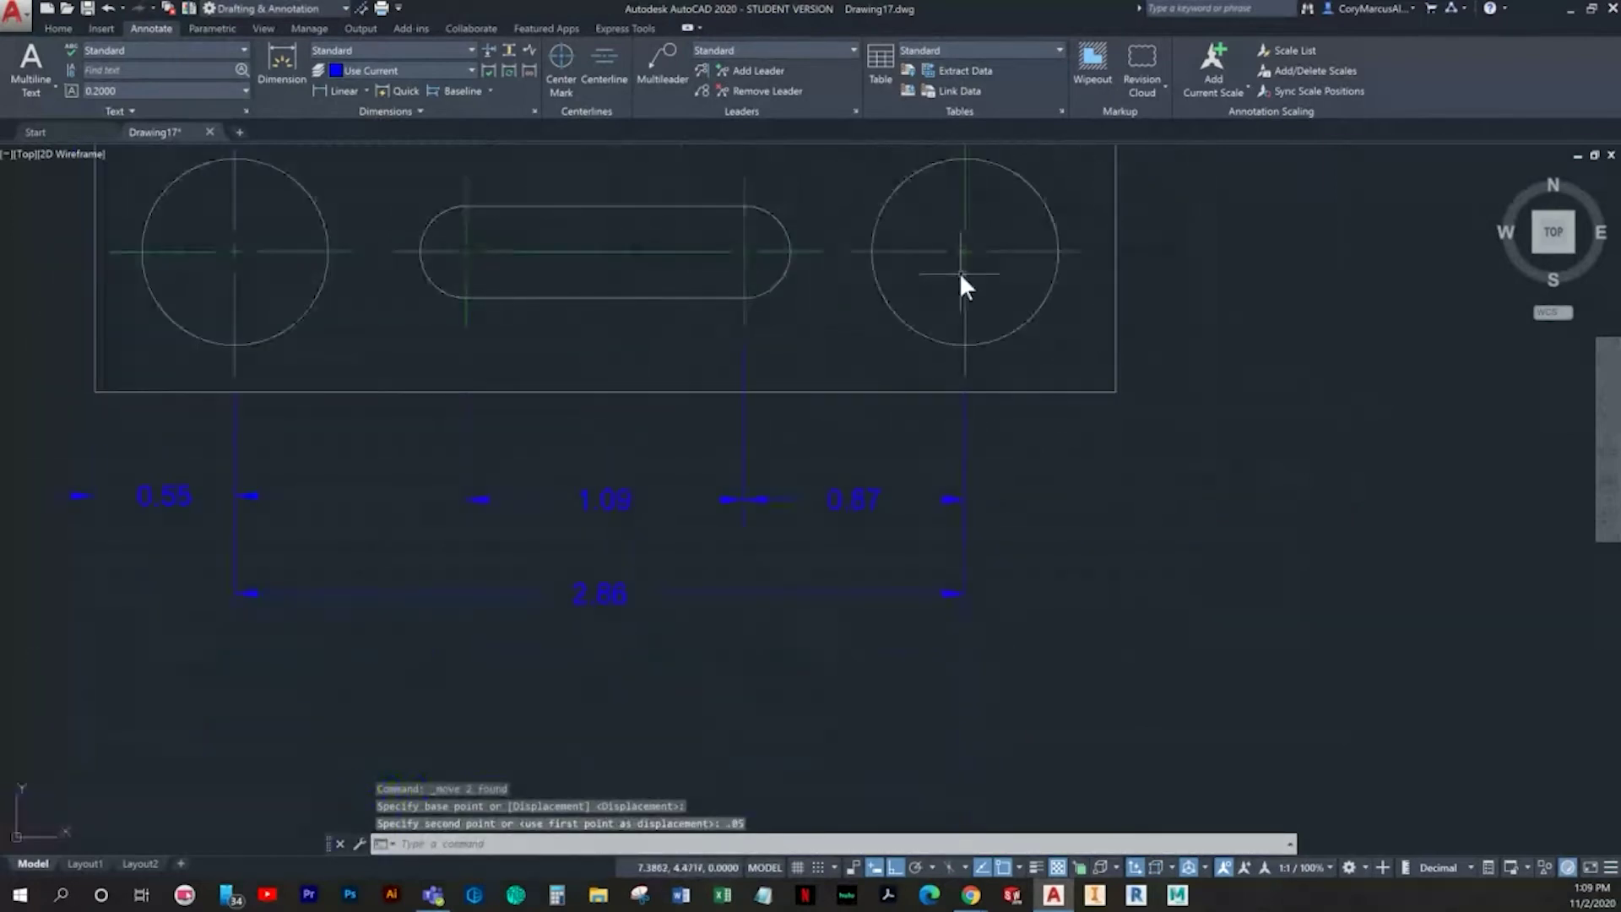
# Step: Undo the last move of the right hole and its center mark
pyautogui.hotkey('ctrl', 'z')
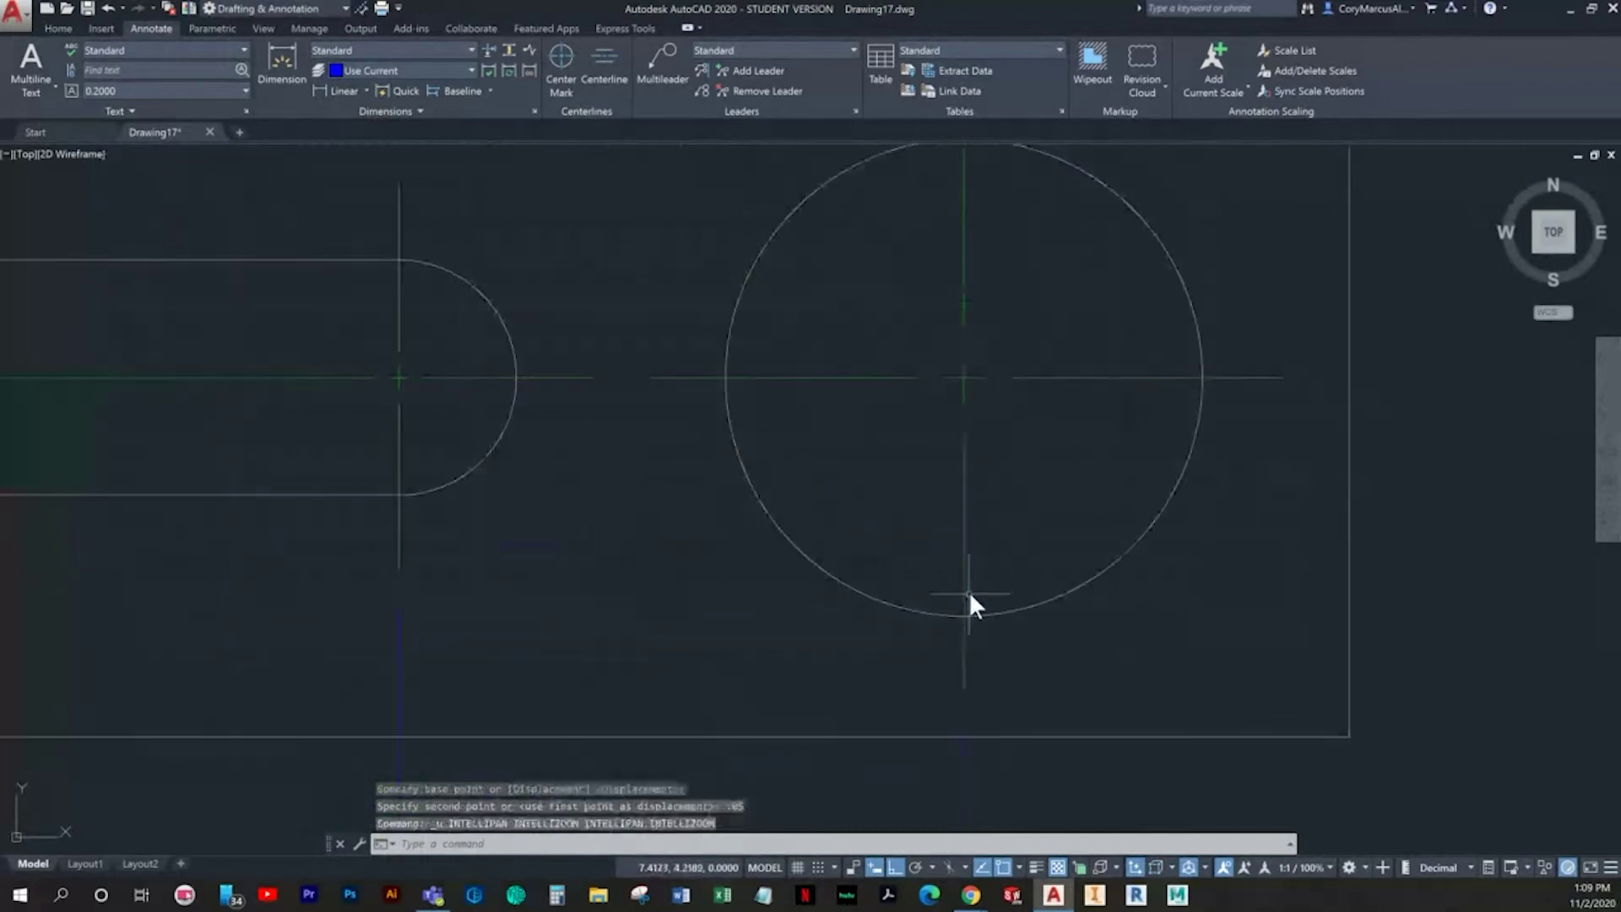
pyautogui.scroll(-4, 1046, 537)
pyautogui.hotkey('ctrl', 'z')
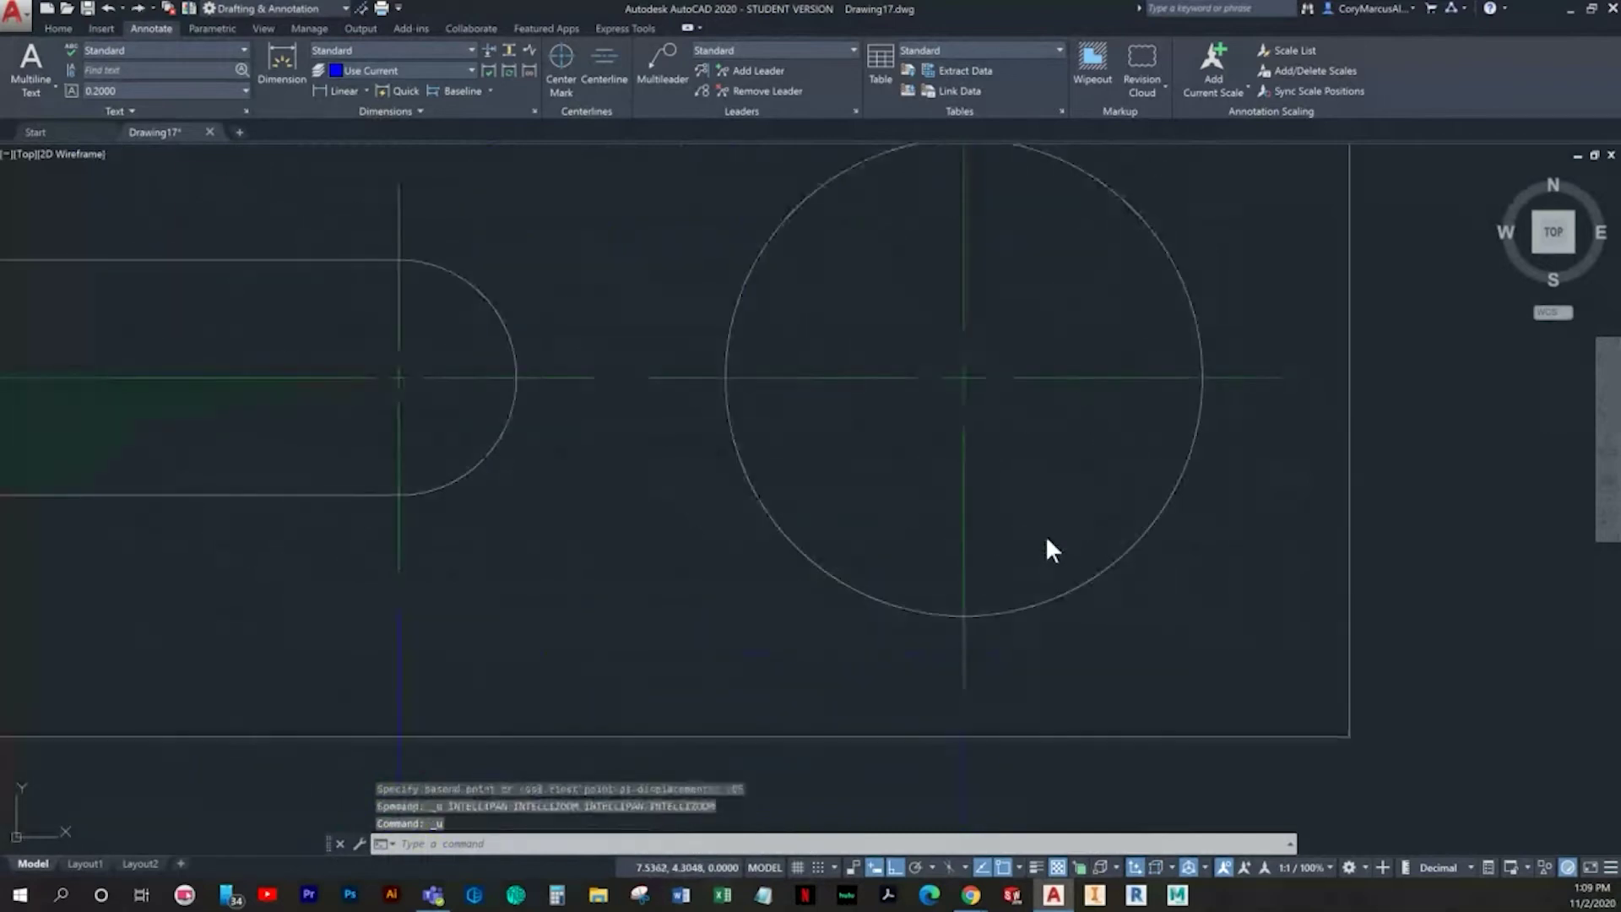
pyautogui.hotkey('ctrl', 'z')
# Step: Move the right hole and its center mark 0.005 to the left
pyautogui.click(1056, 498)
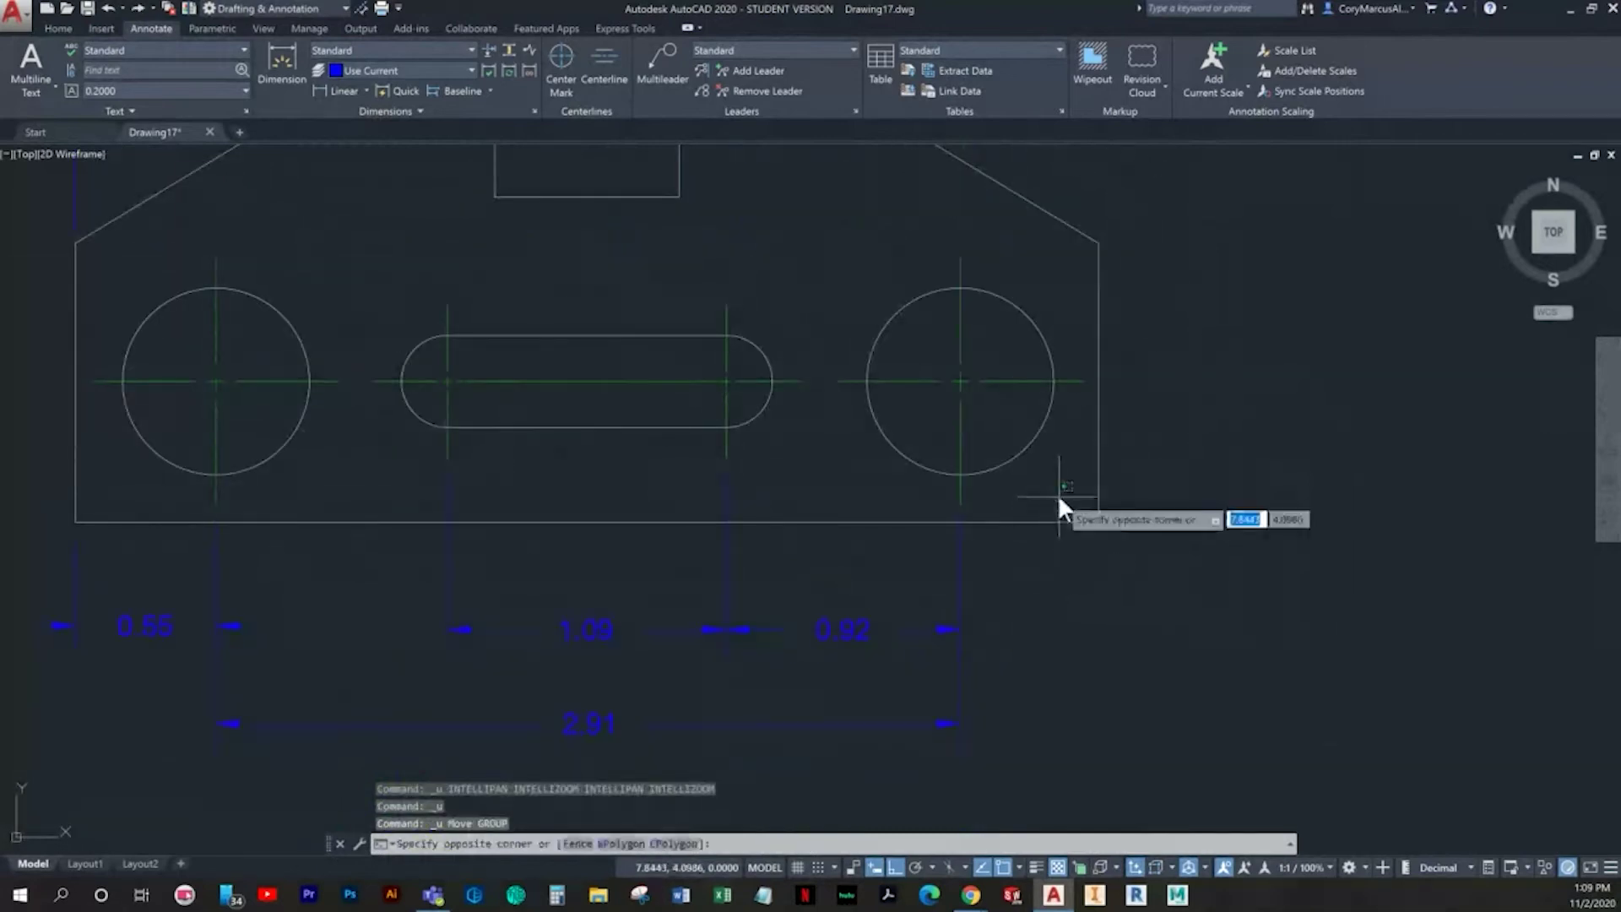
pyautogui.click(906, 271)
pyautogui.rightClick(1259, 381)
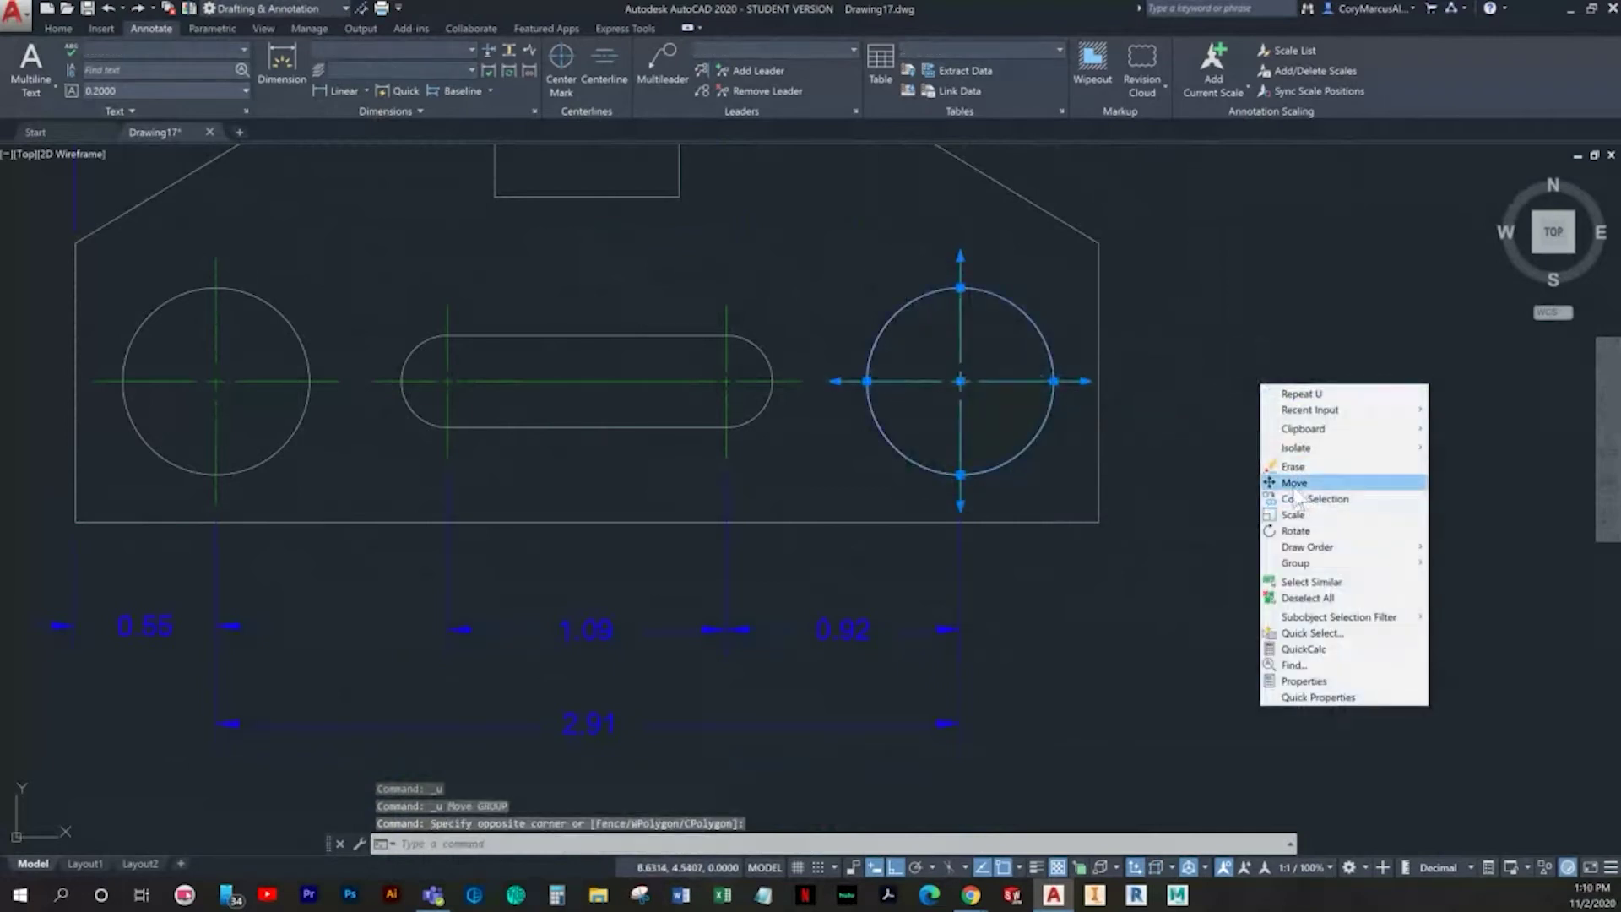
pyautogui.click(1295, 482)
pyautogui.click(1289, 398)
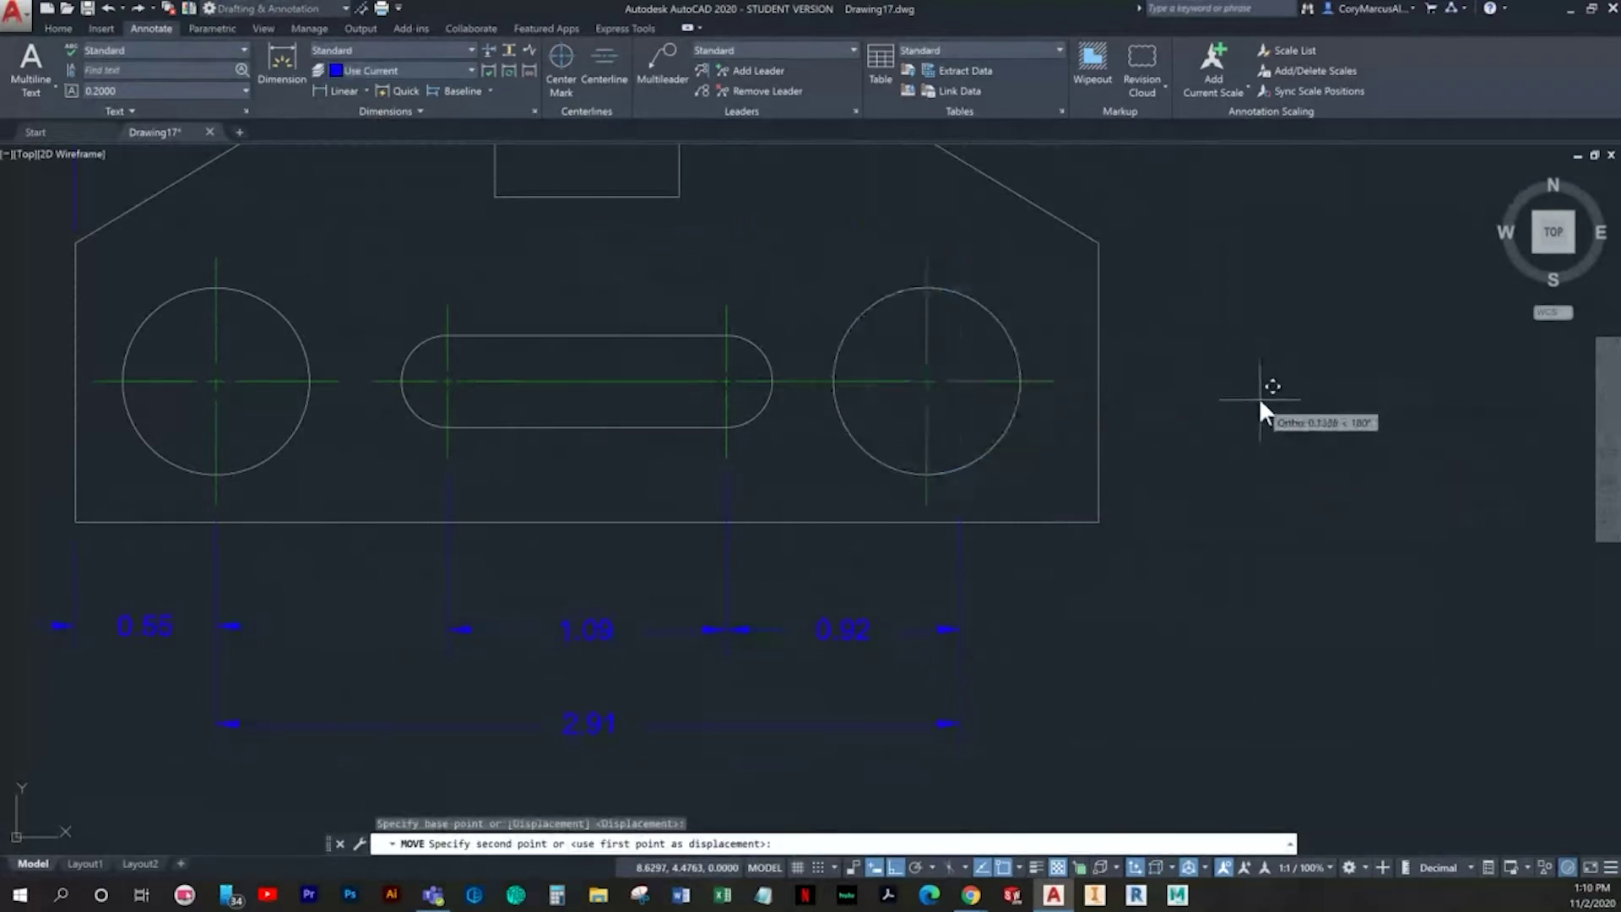
pyautogui.write('.005')
pyautogui.press('Return')
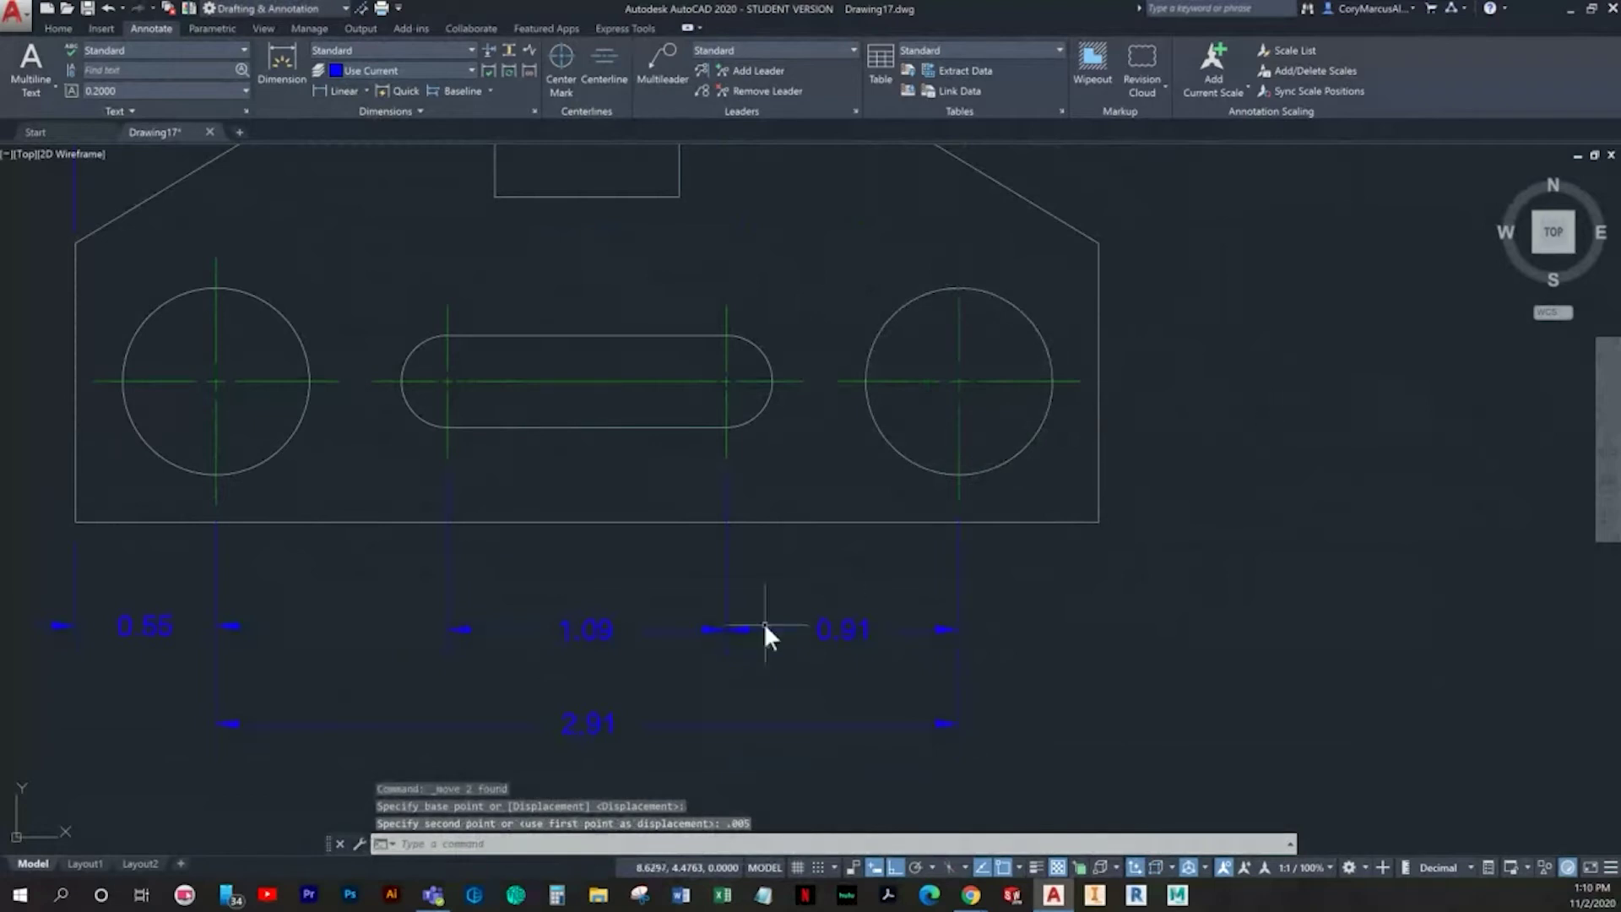
# Step: Undo the right hole's 0.005 move to compare the dimensions, and redo it
pyautogui.hotkey('ctrl', 'z')
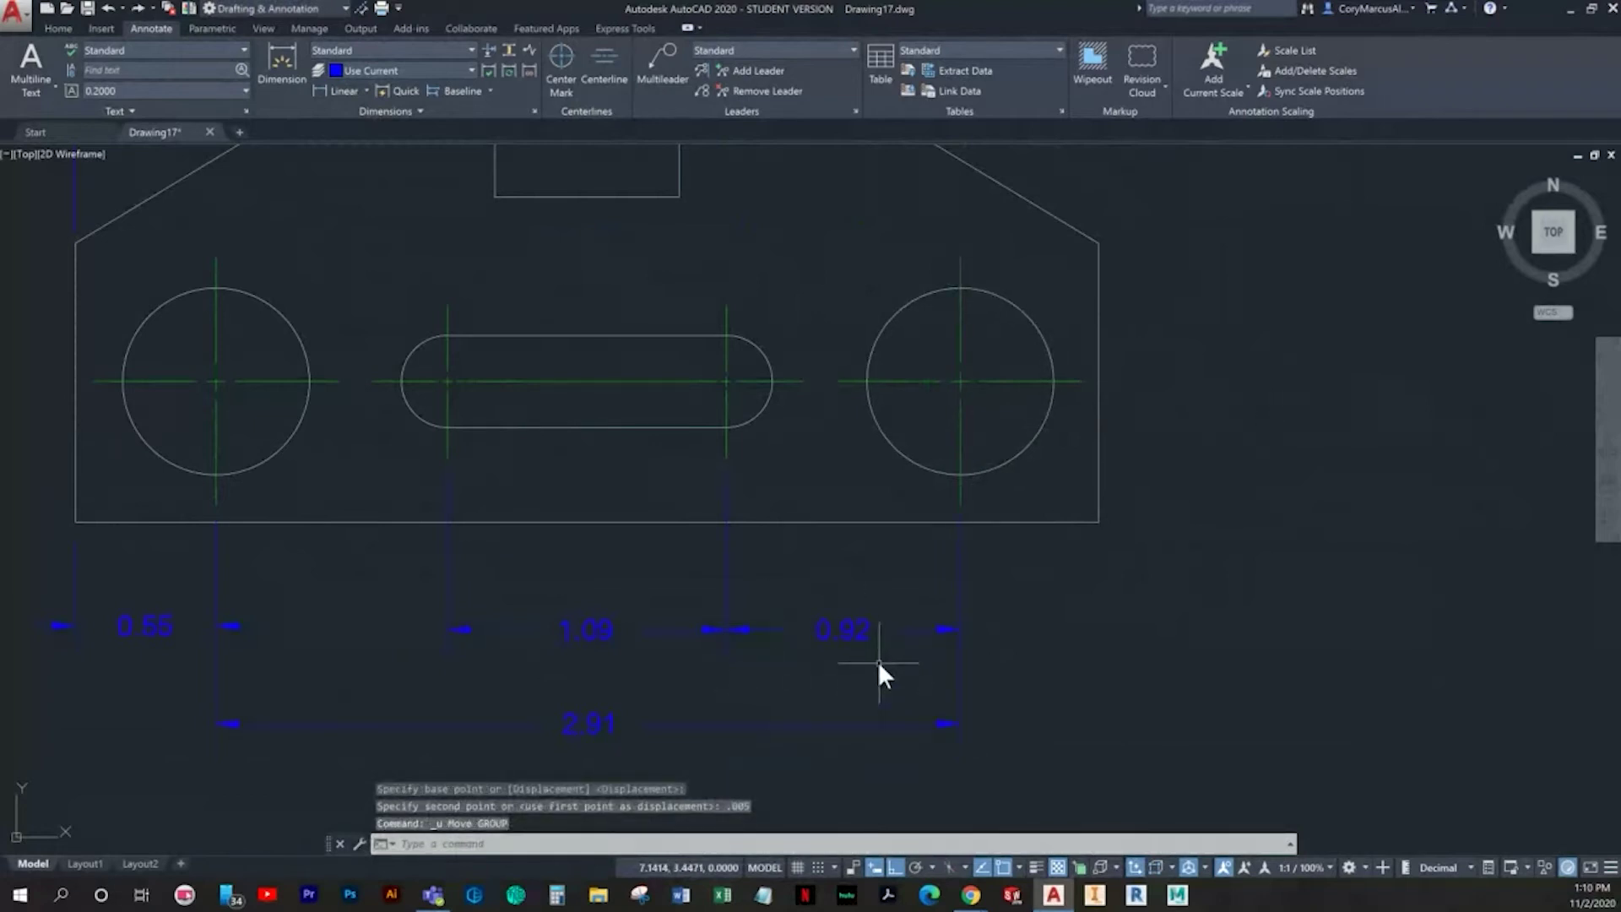
pyautogui.hotkey('ctrl', 'y')
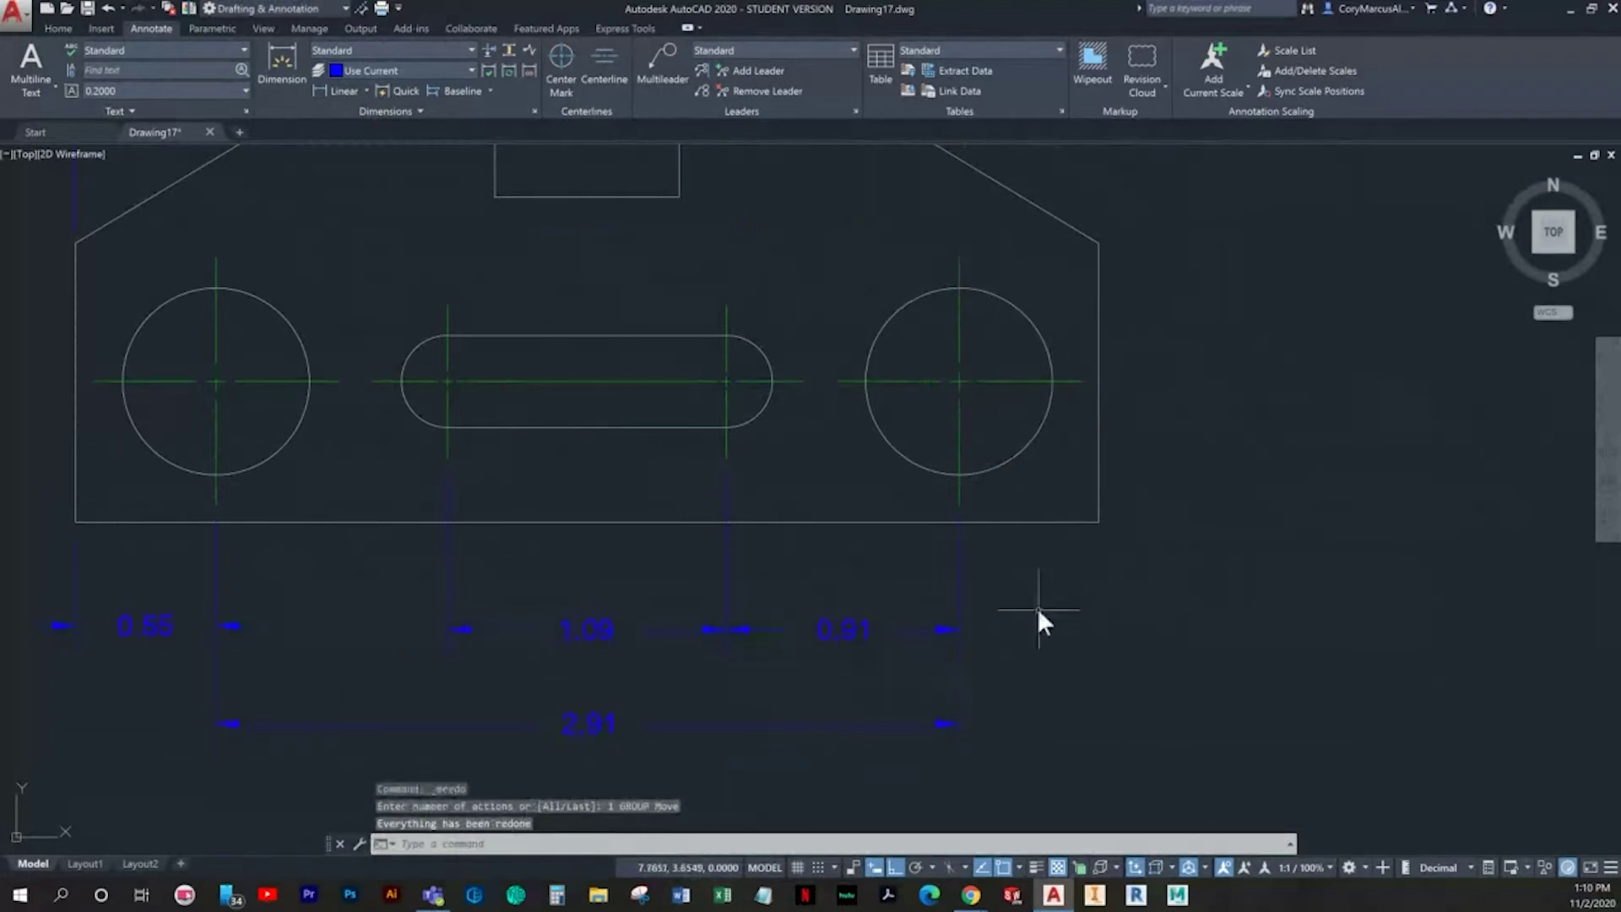
pyautogui.press('Escape')
pyautogui.press('Escape')
pyautogui.moveTo(1010, 554); pyautogui.dragTo(1093, 546, button='middle')
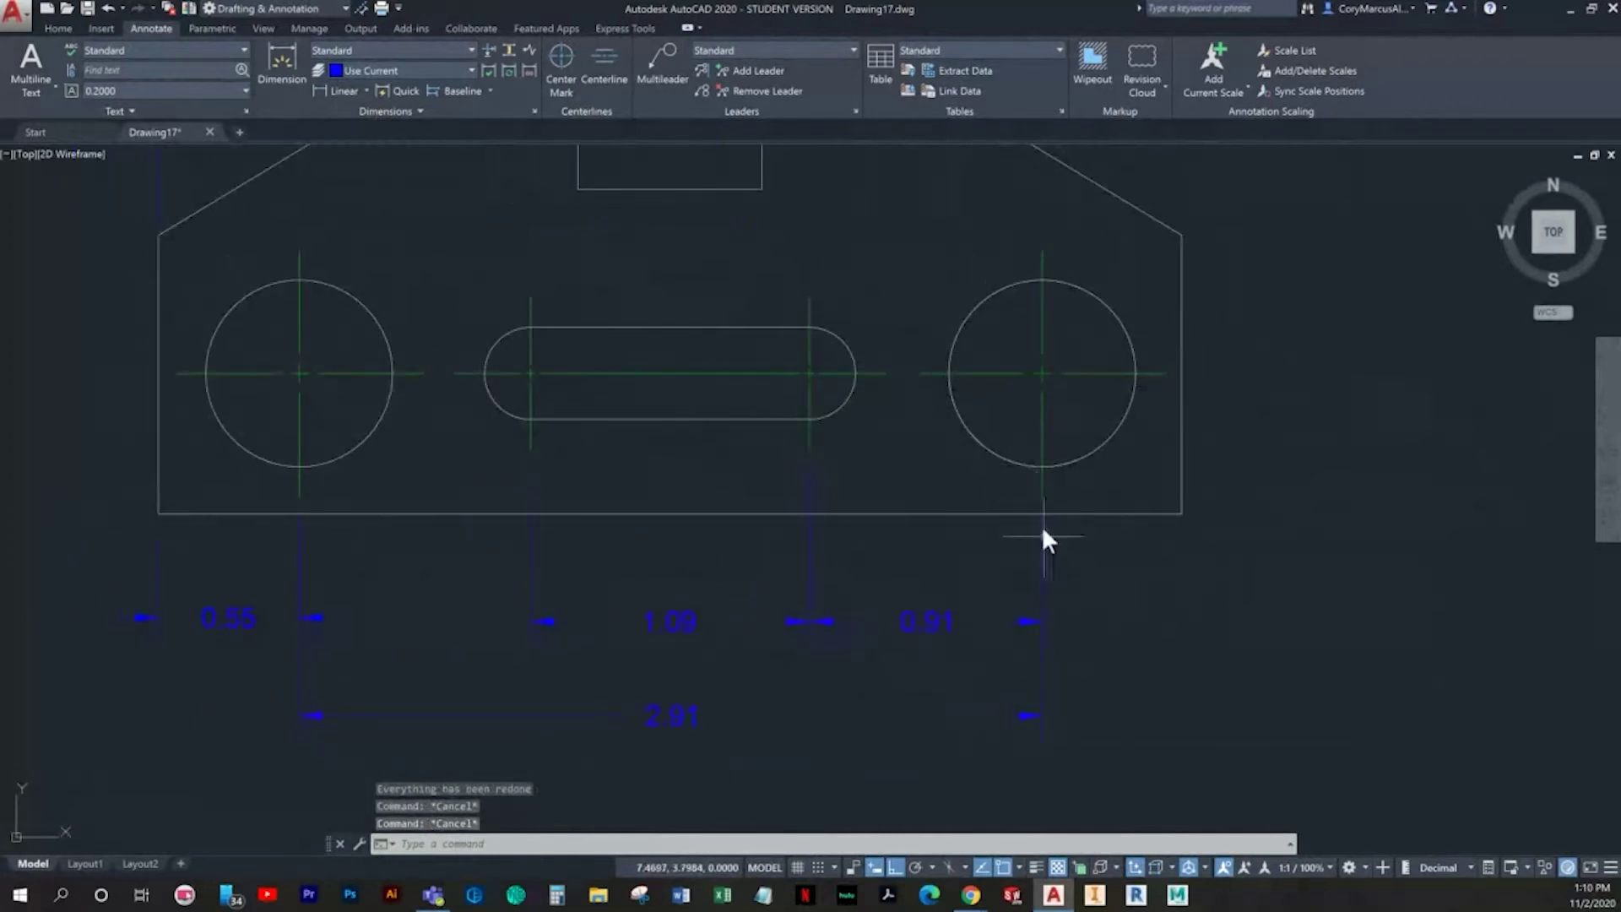
# Step: Add a horizontal linear dimension from the right hole's center mark to the part's lower right corner, in line with the row below the part
pyautogui.moveTo(972, 596); pyautogui.dragTo(977, 535, button='middle')
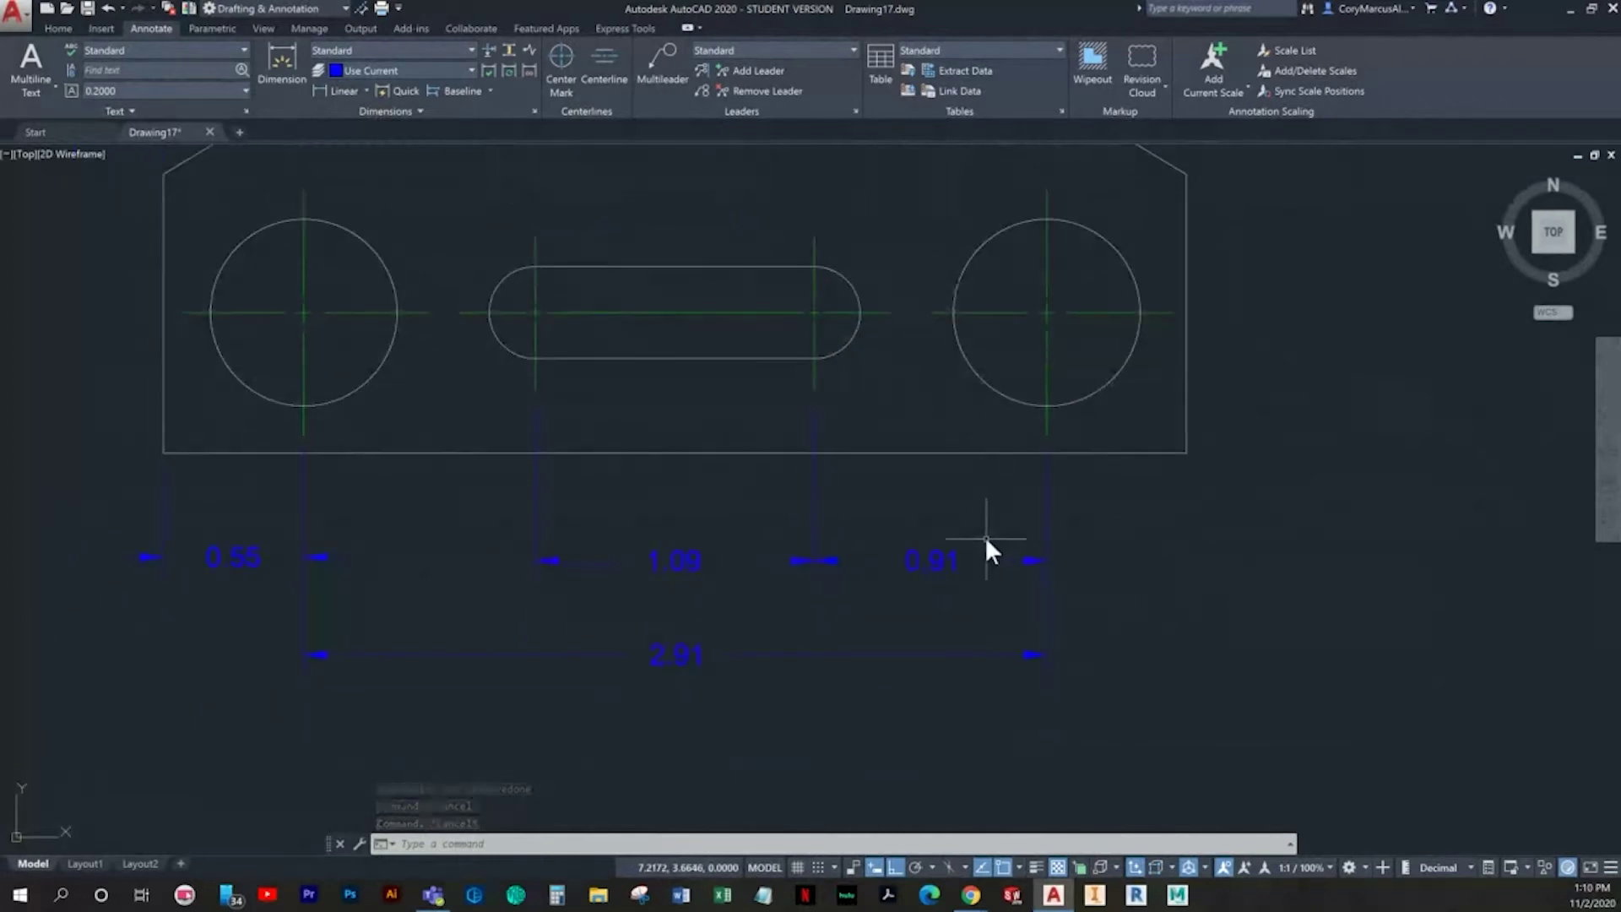
pyautogui.click(331, 93)
pyautogui.moveTo(1147, 580); pyautogui.dragTo(884, 647, button='middle')
pyautogui.click(786, 504)
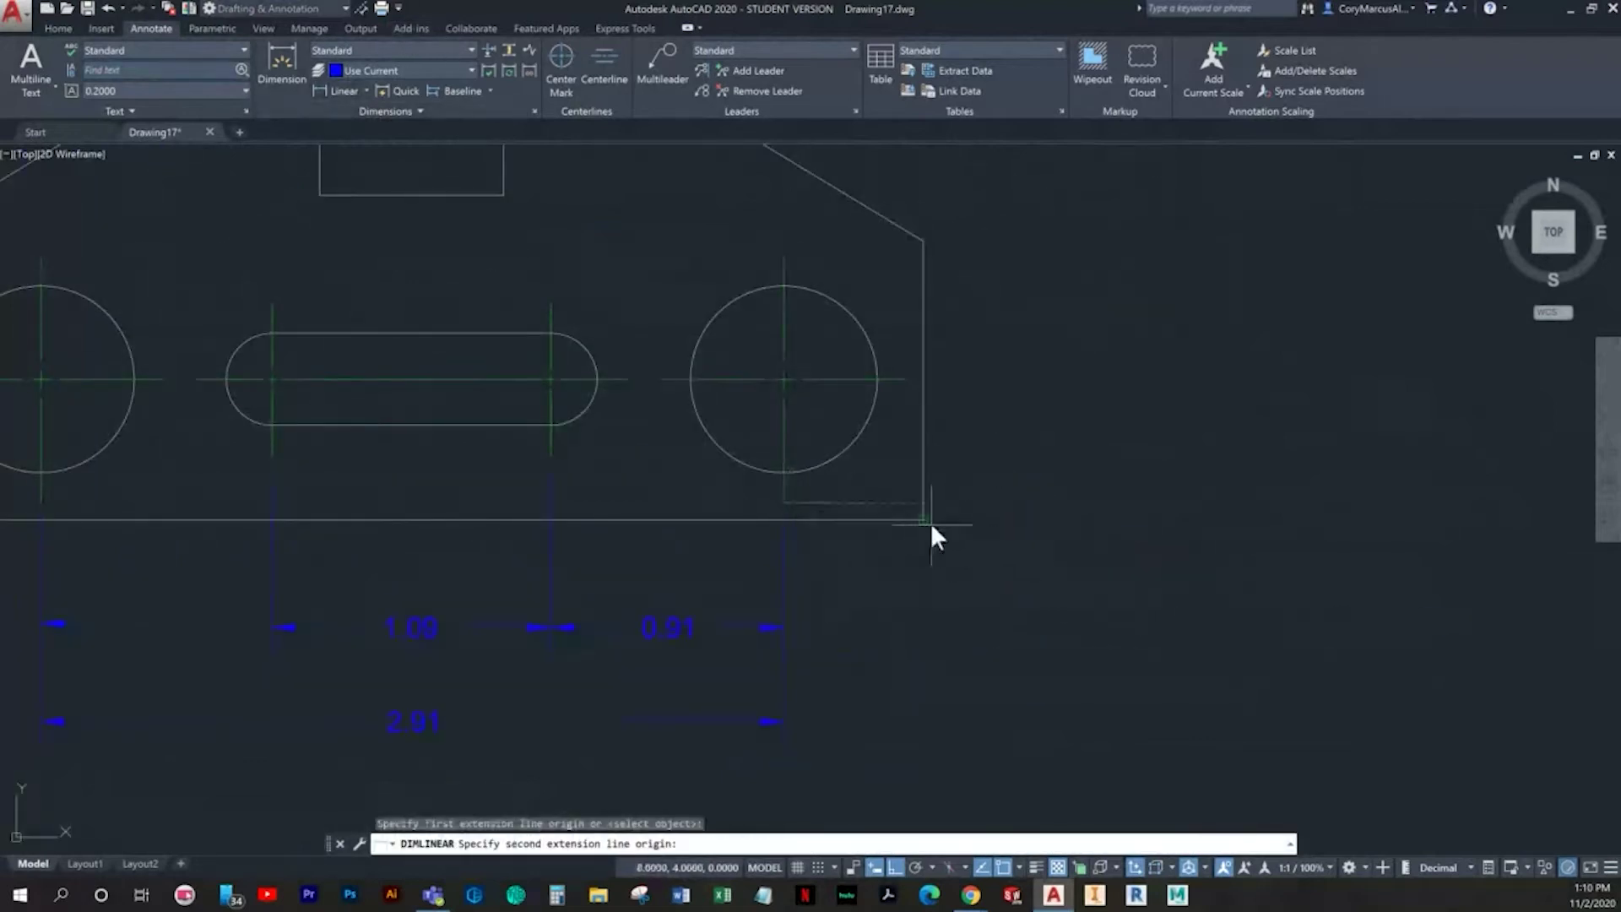
pyautogui.click(925, 522)
pyautogui.moveTo(973, 624); pyautogui.dragTo(1275, 581, button='middle')
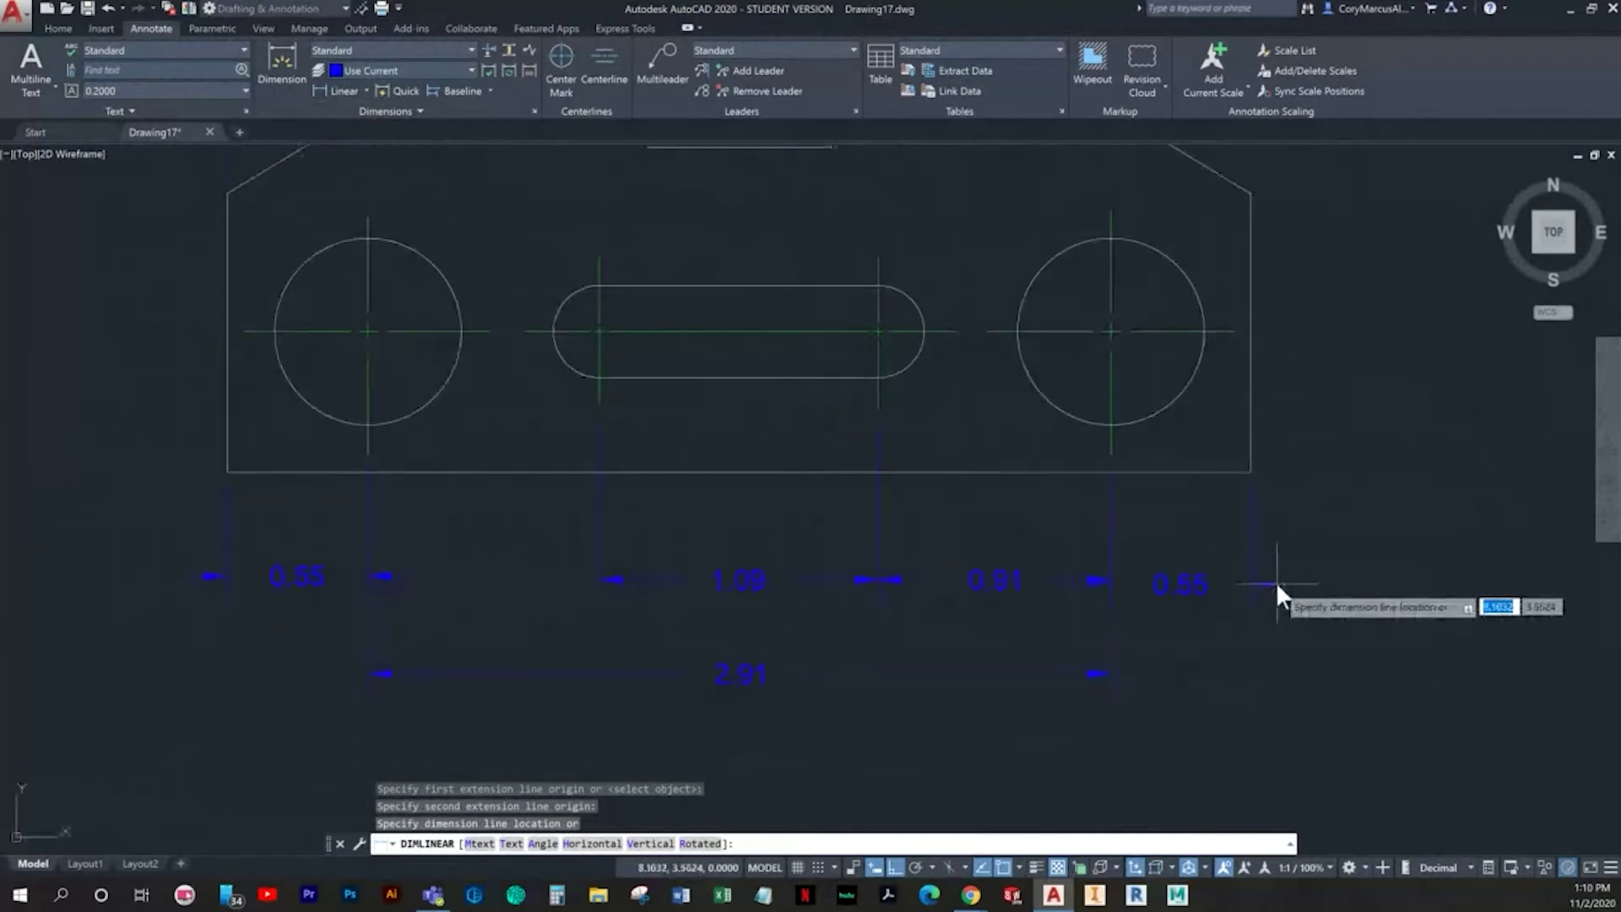
pyautogui.click(1115, 578)
pyautogui.moveTo(1291, 616); pyautogui.dragTo(1234, 638, button='middle')
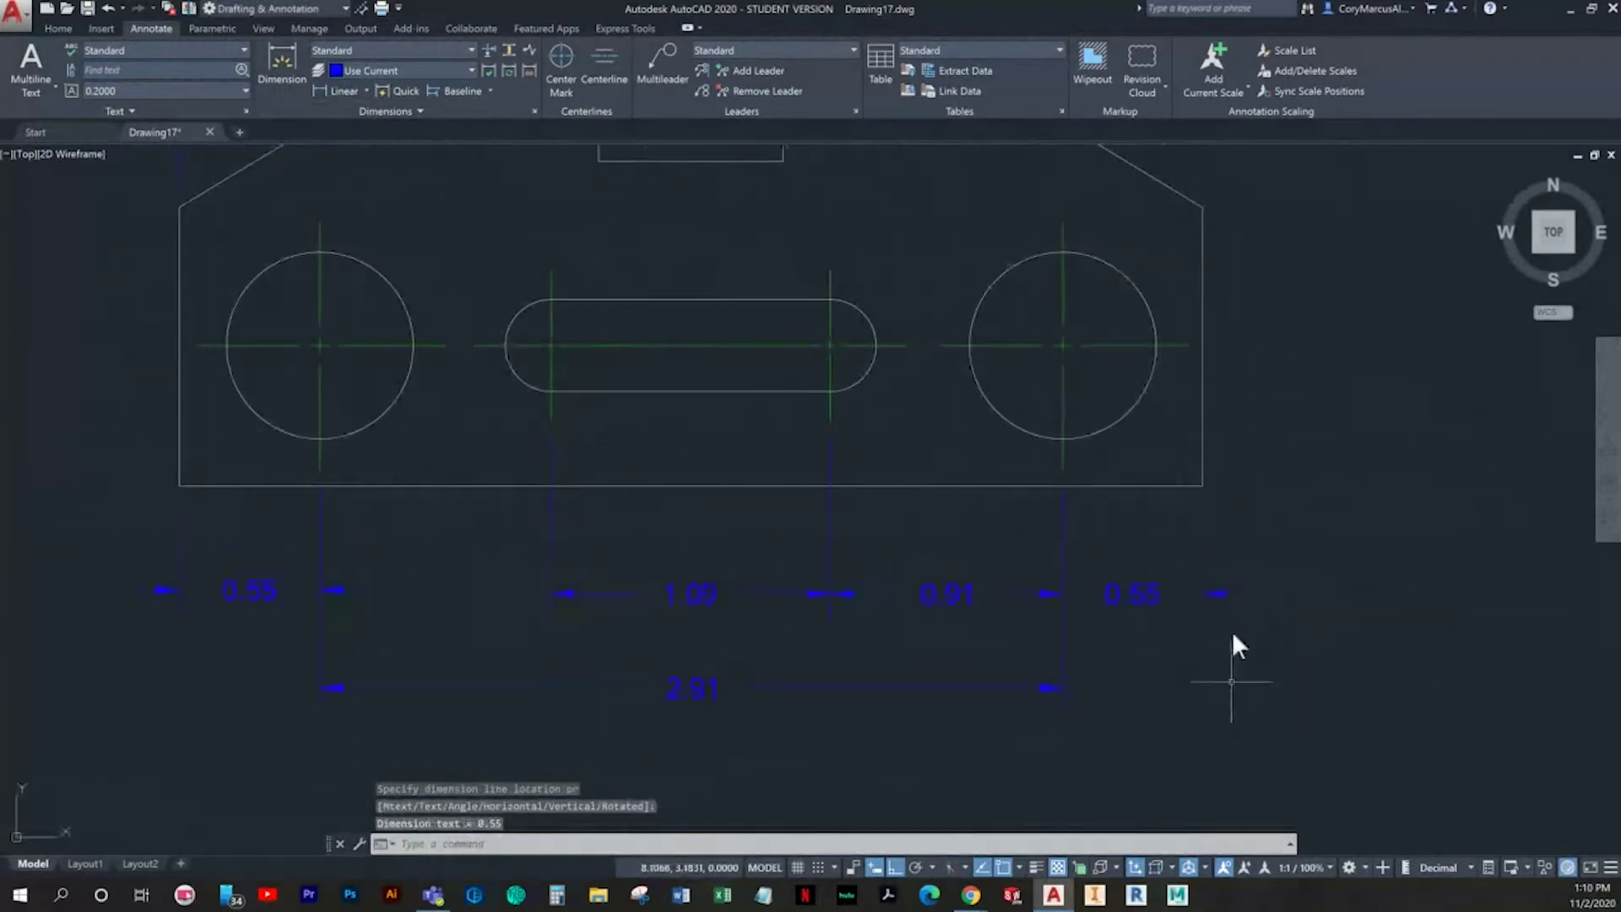
pyautogui.press('Escape')
pyautogui.press('Escape')
# Step: Set the precision of both hole-to-edge dimensions below the part to six decimal places
pyautogui.moveTo(1111, 623); pyautogui.dragTo(1120, 598, button='middle')
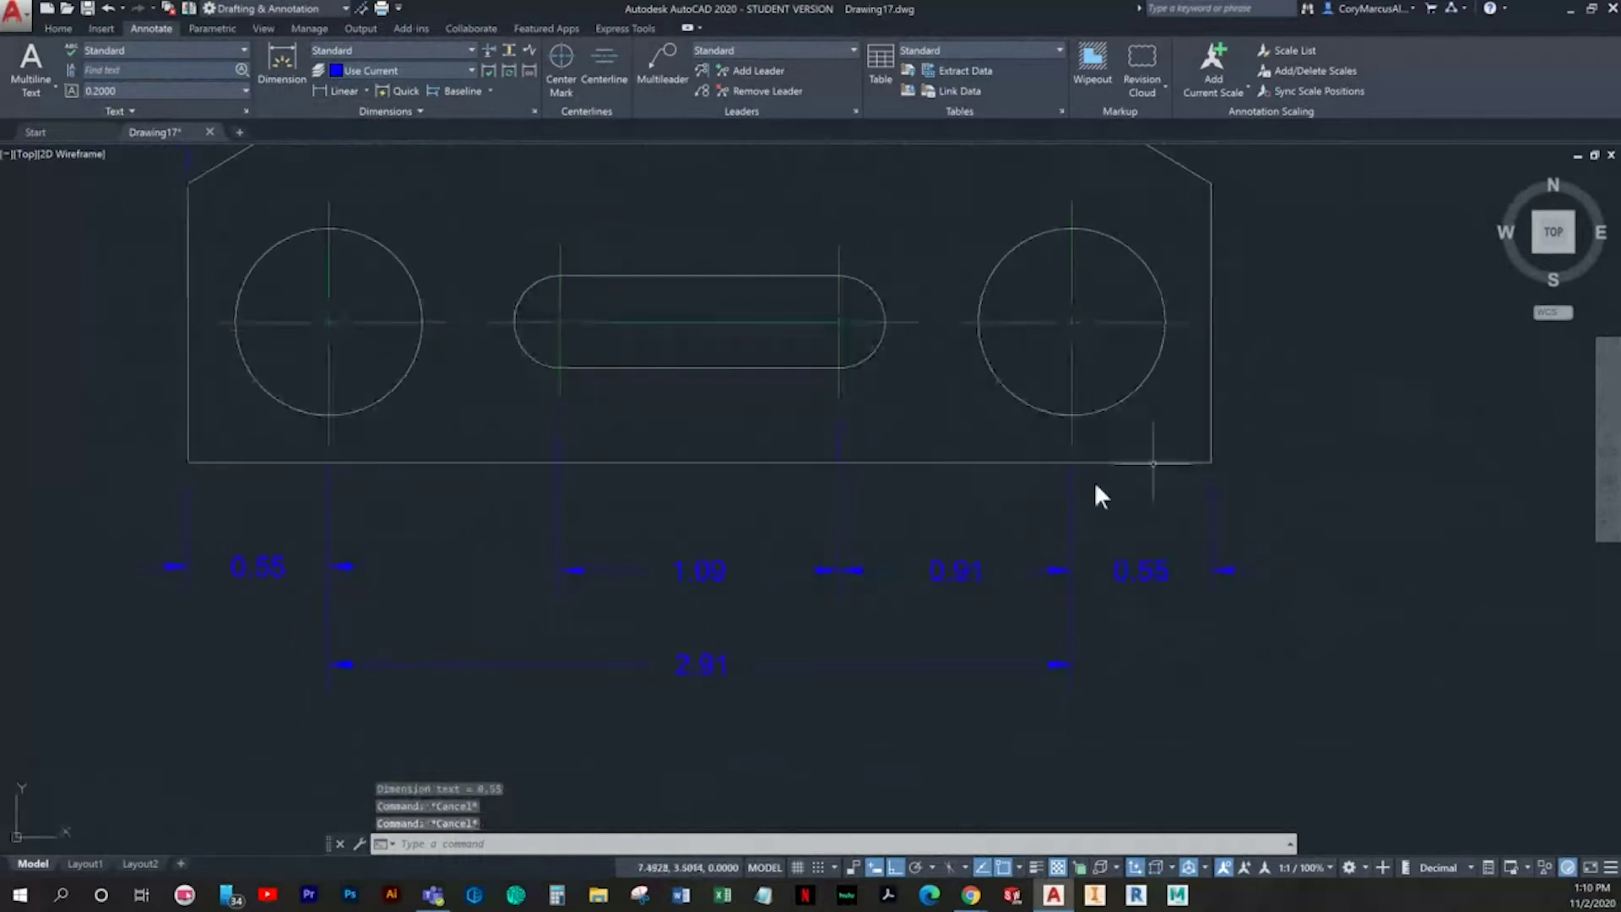
pyautogui.click(691, 665)
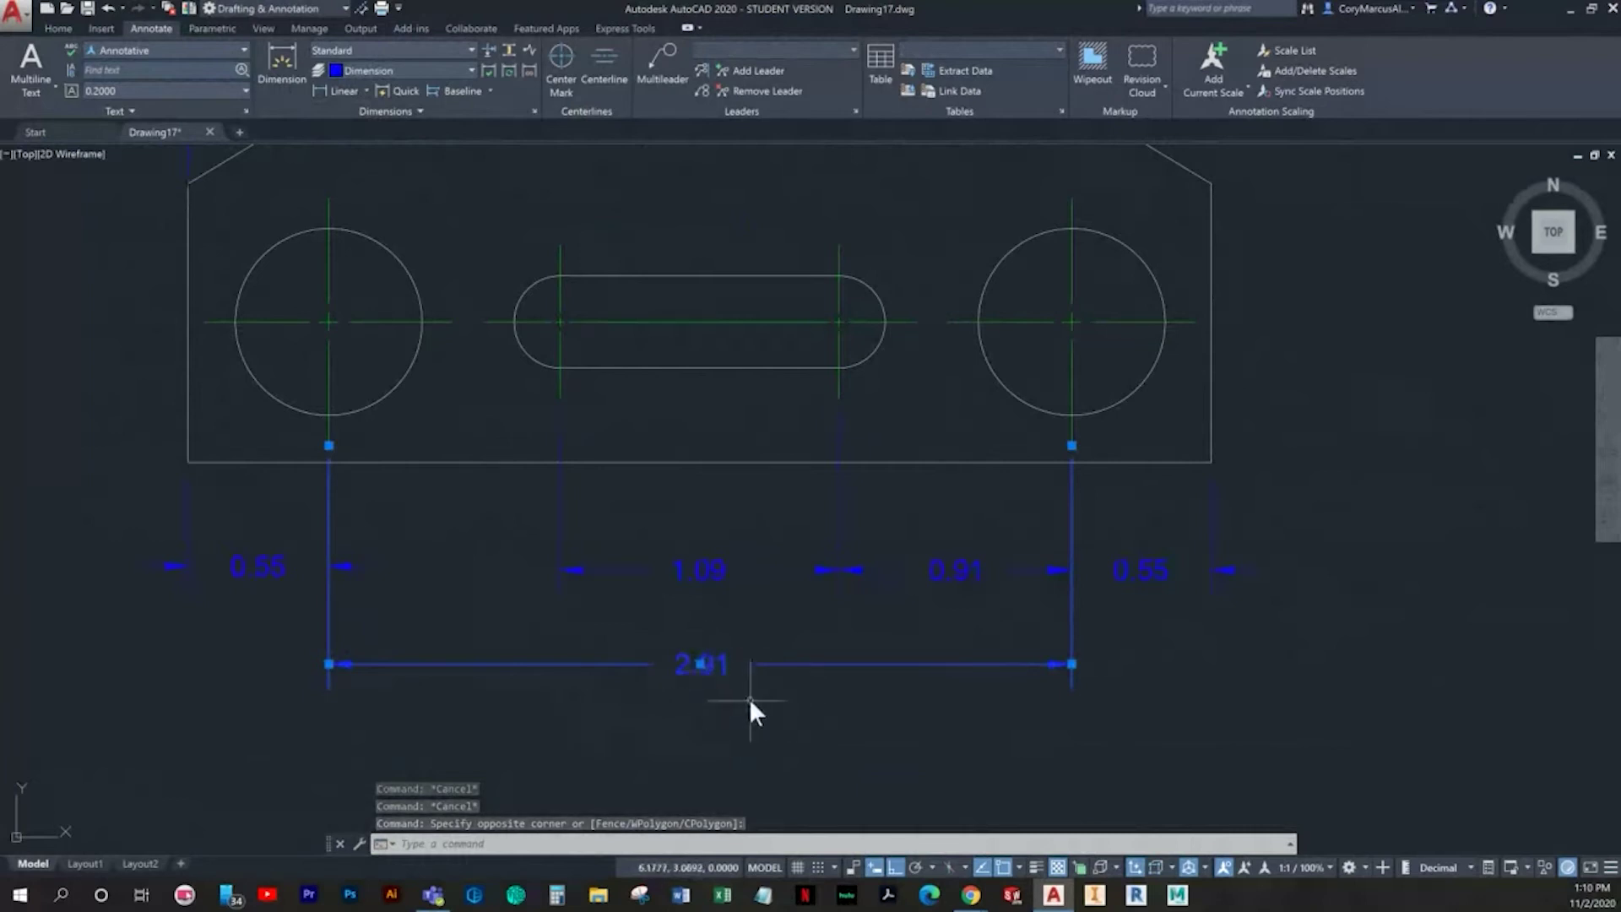
pyautogui.press('Escape')
pyautogui.click(1162, 619)
pyautogui.click(1127, 564)
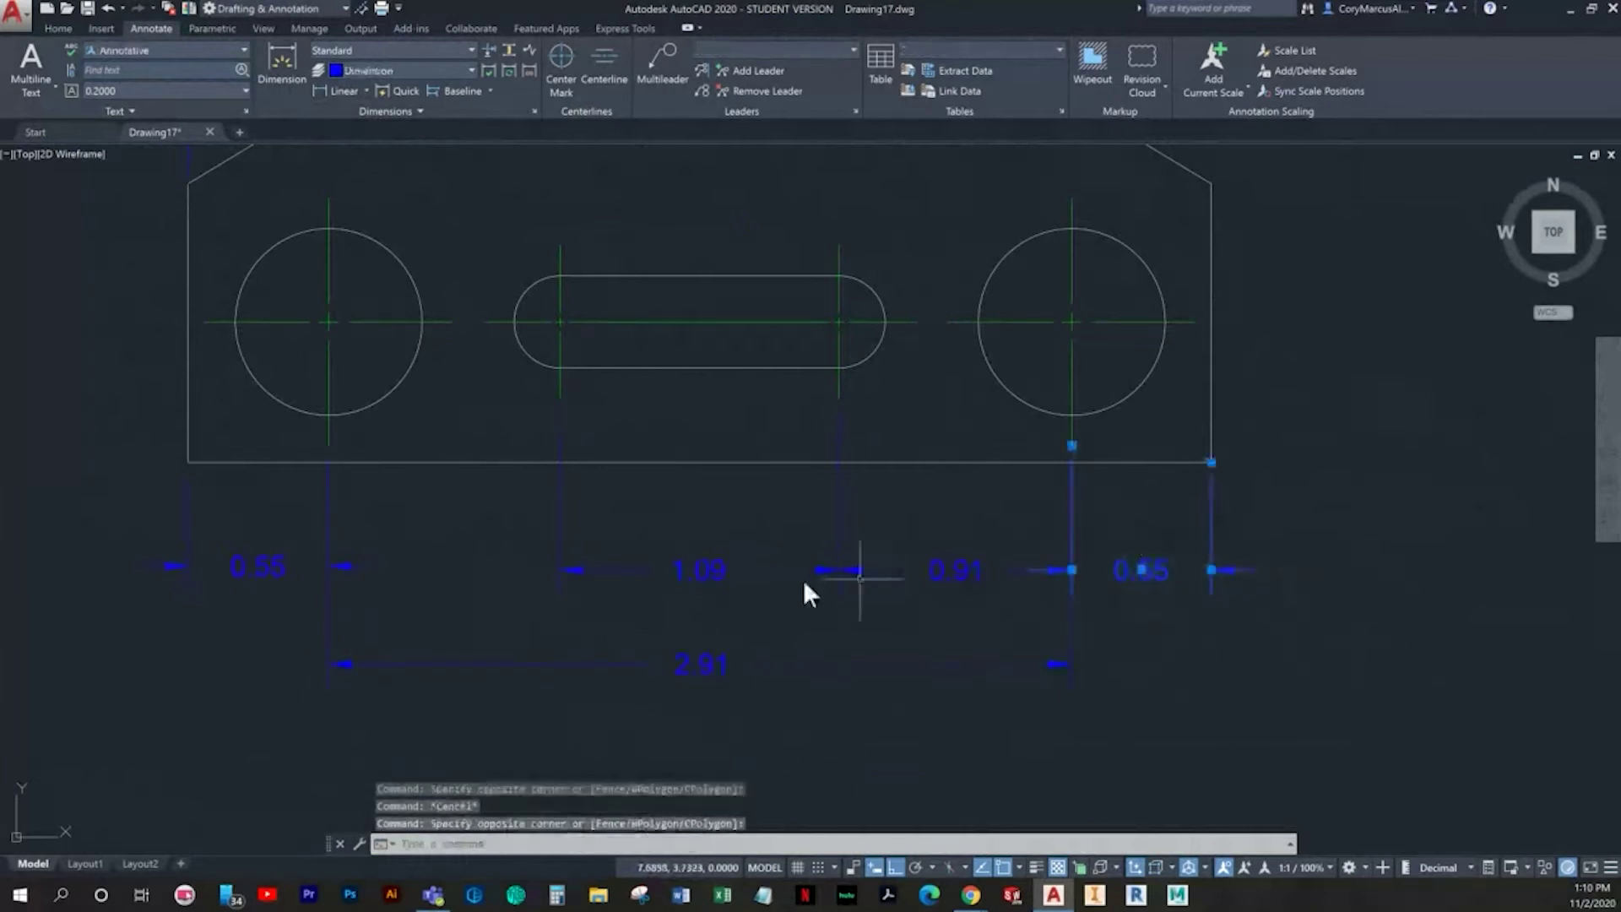
pyautogui.click(239, 590)
pyautogui.click(185, 538)
pyautogui.rightClick(1491, 666)
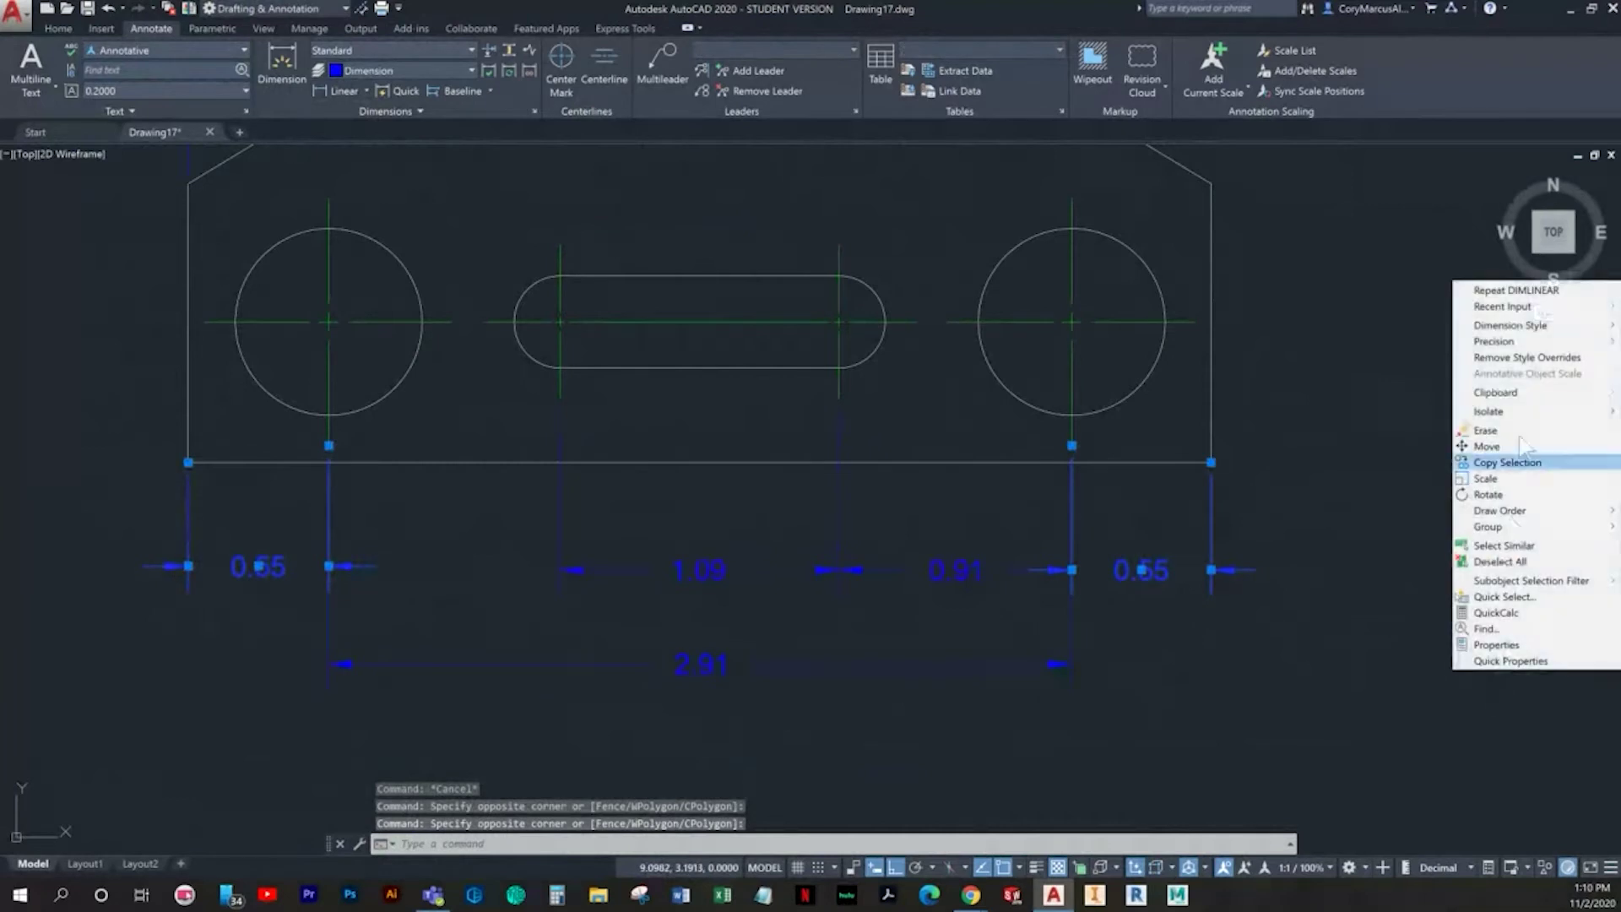
pyautogui.moveTo(1512, 341)
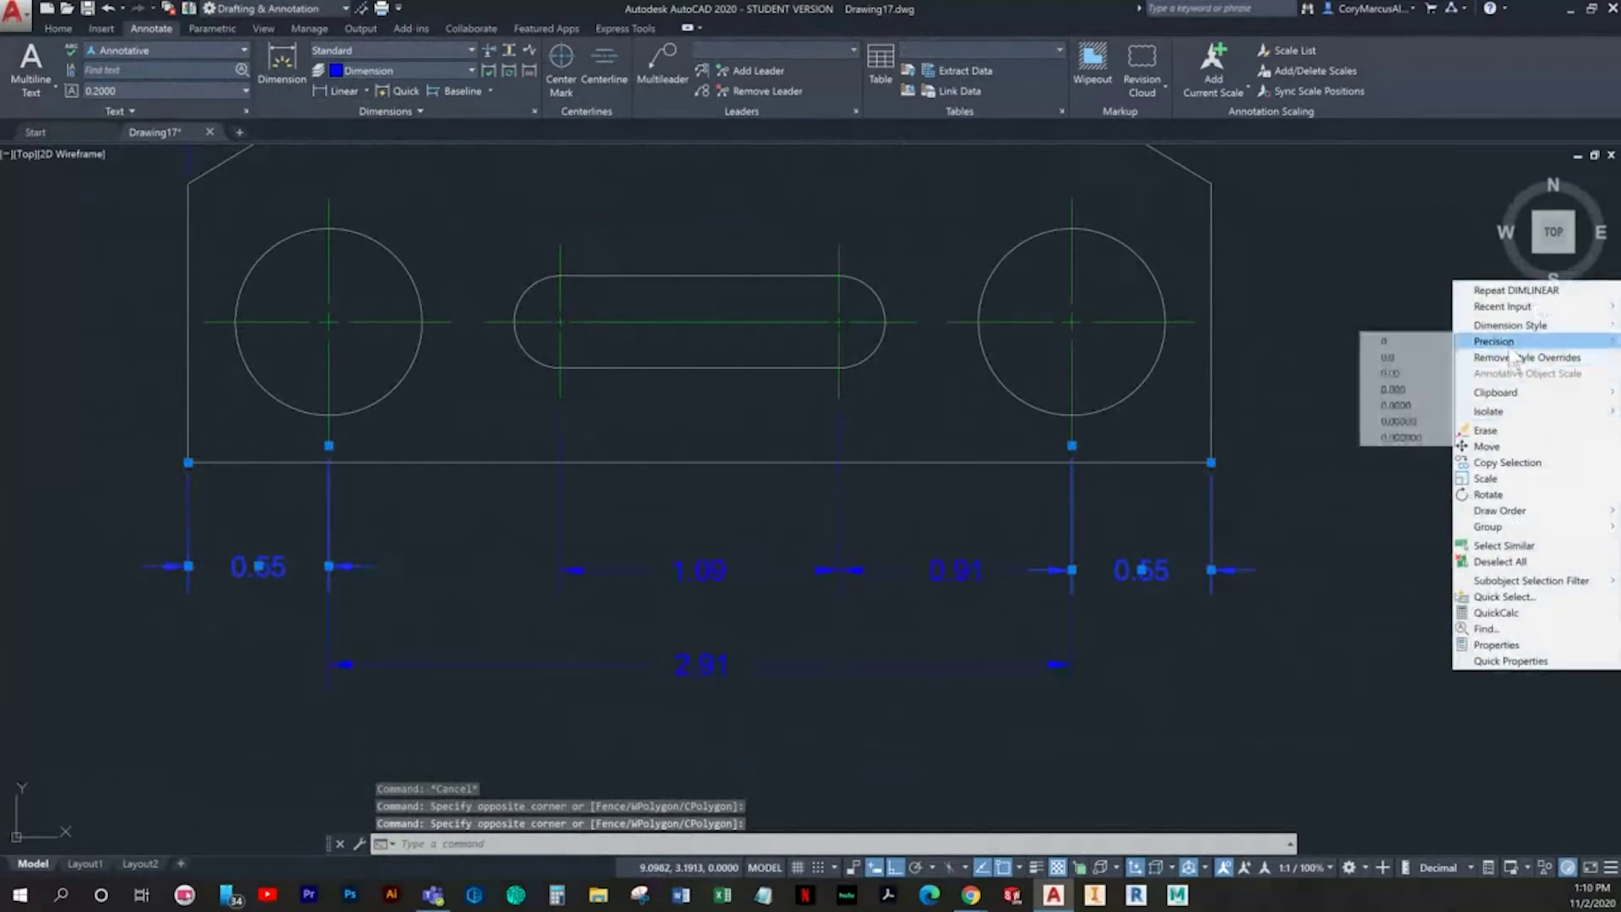
pyautogui.click(1398, 437)
pyautogui.press('Escape')
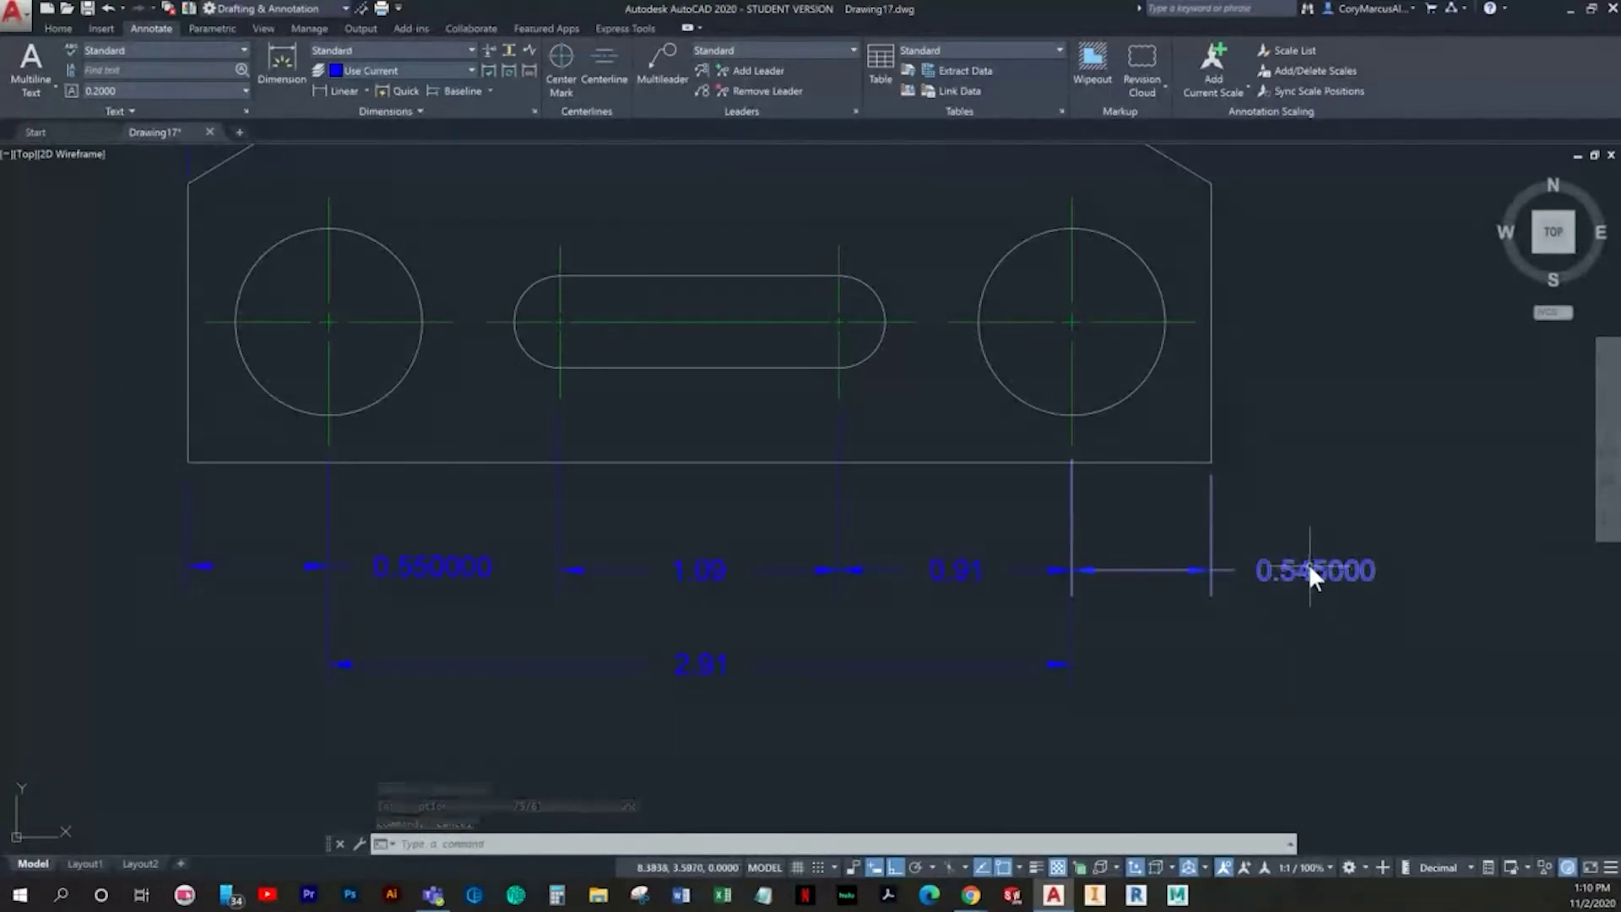
# Step: Undo the precision change on the two hole-to-edge dimensions
pyautogui.moveTo(1146, 552); pyautogui.dragTo(1129, 603, button='middle')
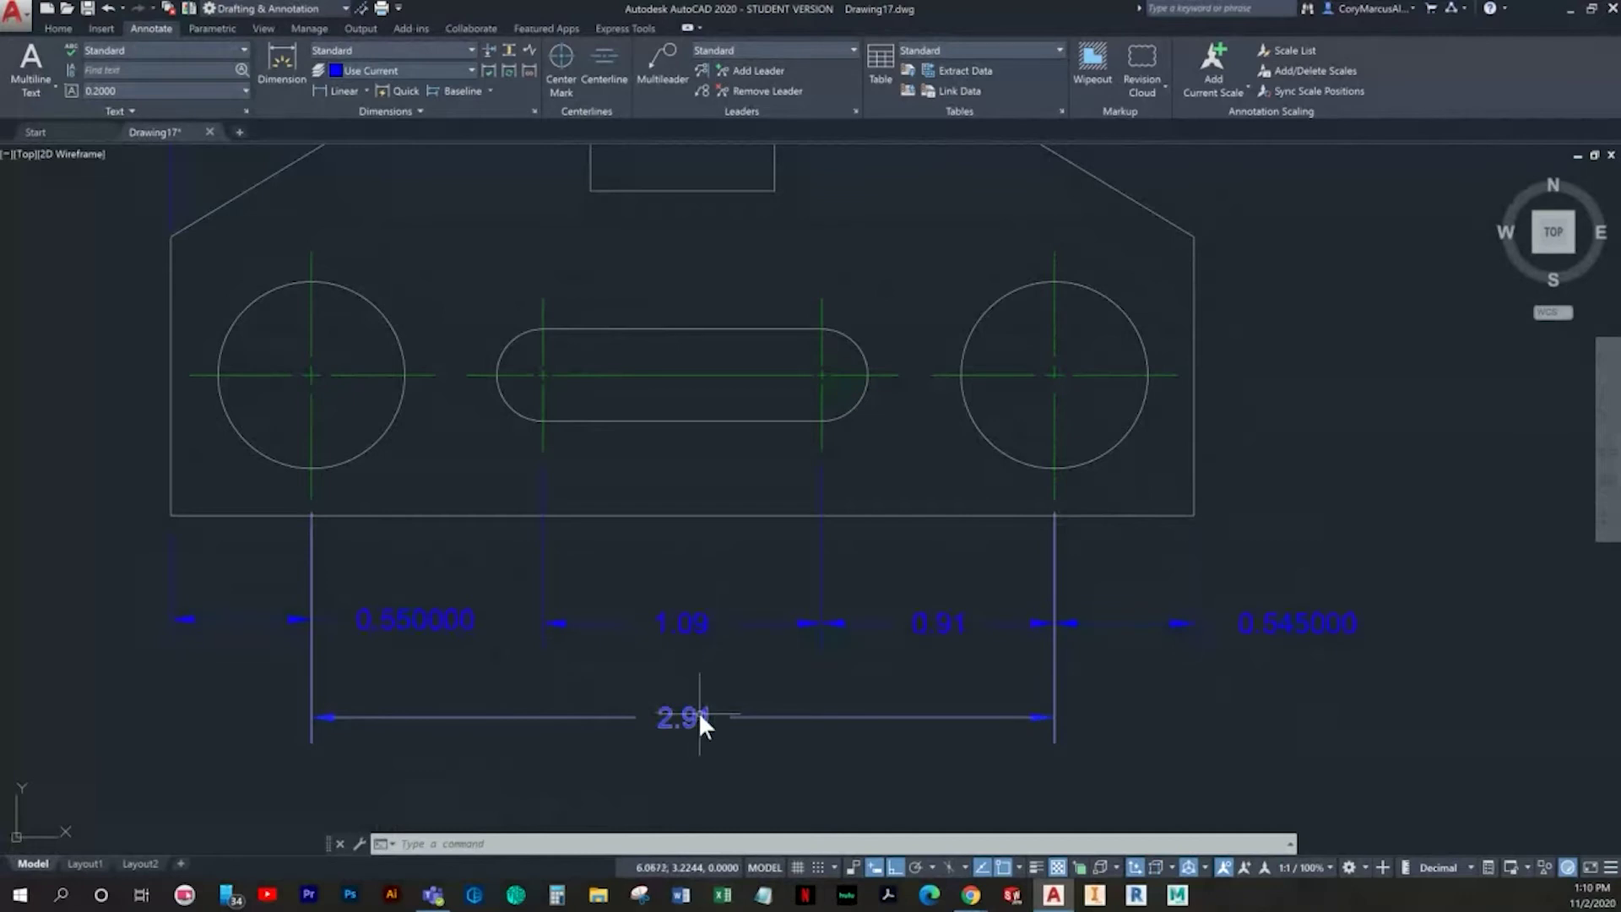
pyautogui.scroll(-2, 524, 489)
pyautogui.moveTo(527, 505); pyautogui.dragTo(675, 441, button='middle')
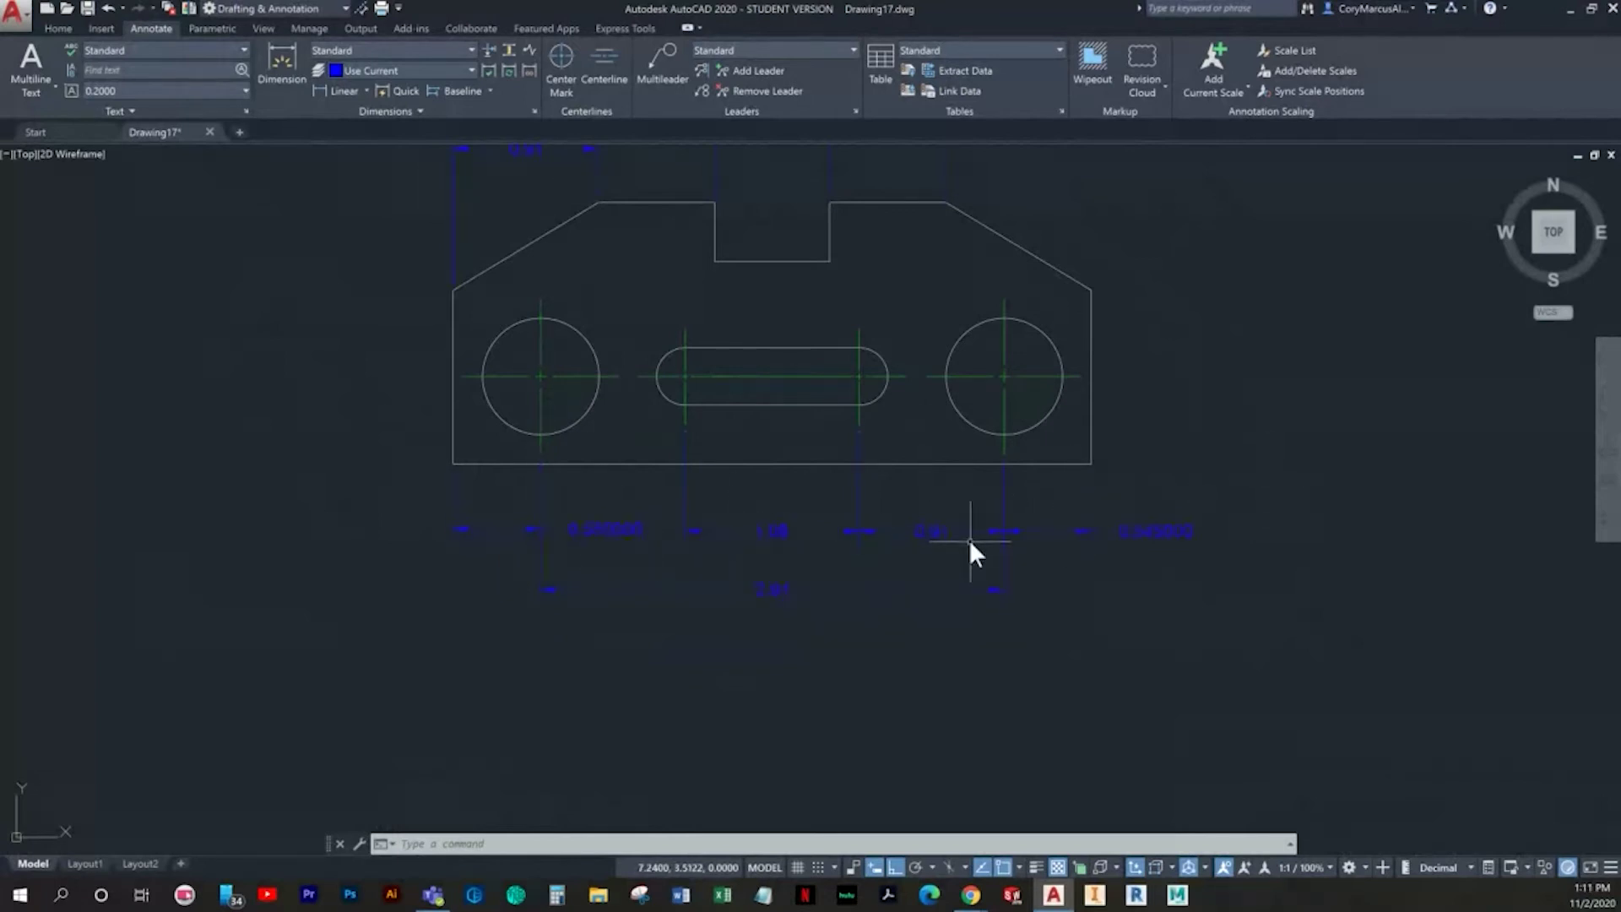
pyautogui.scroll(2, 956, 545)
pyautogui.click(939, 661)
pyautogui.click(922, 516)
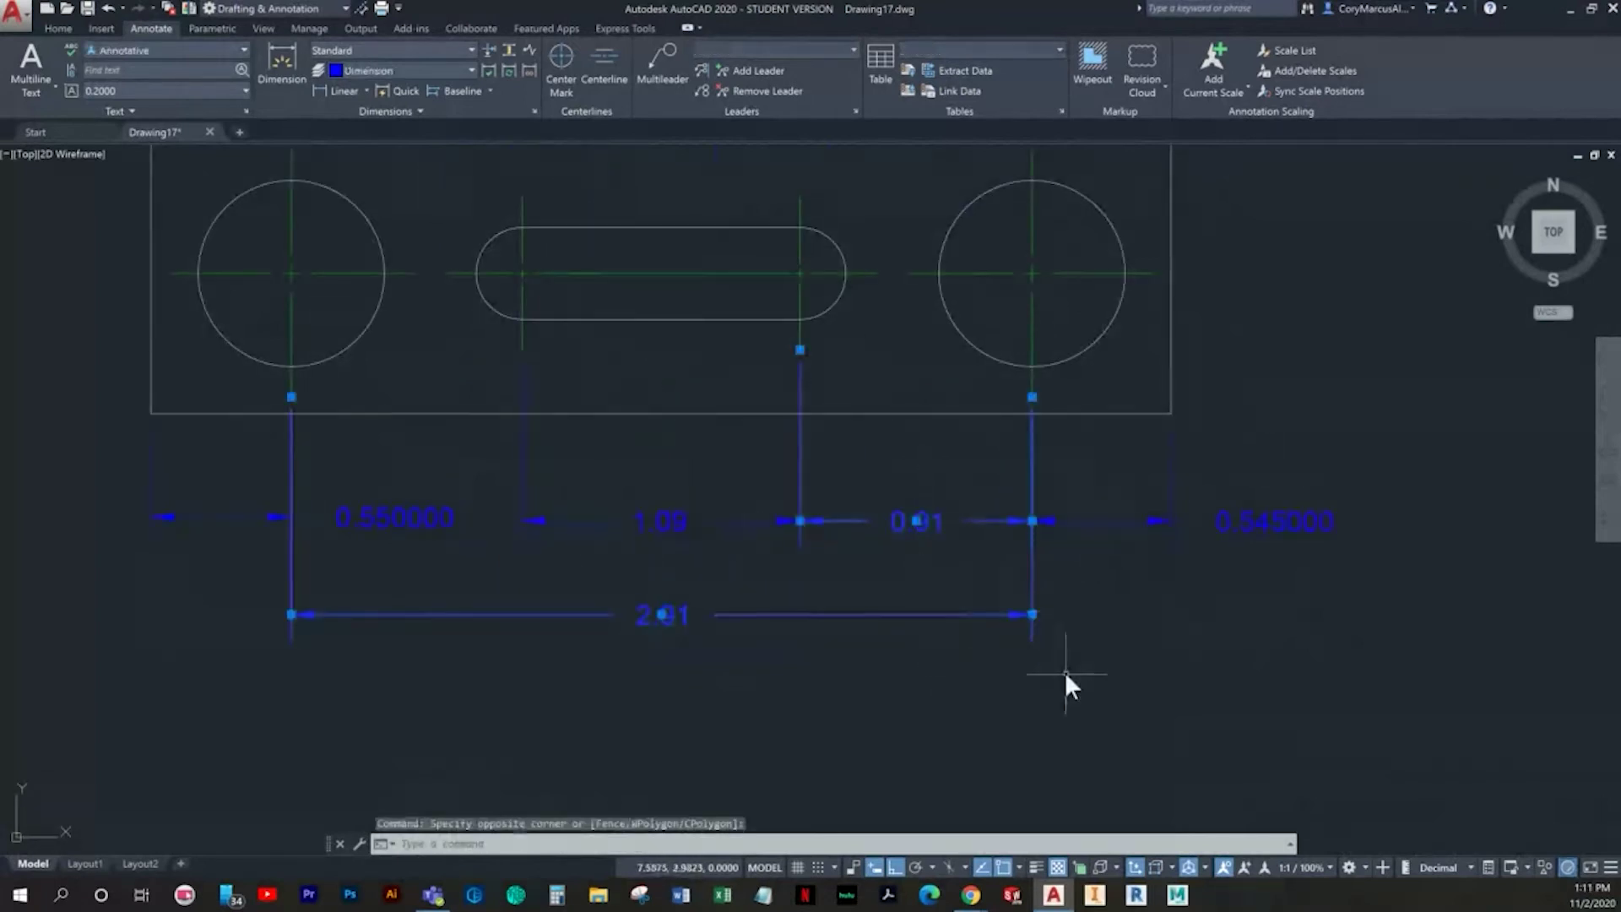
pyautogui.hotkey('ctrl', 'z')
pyautogui.hotkey('ctrl', 'z')
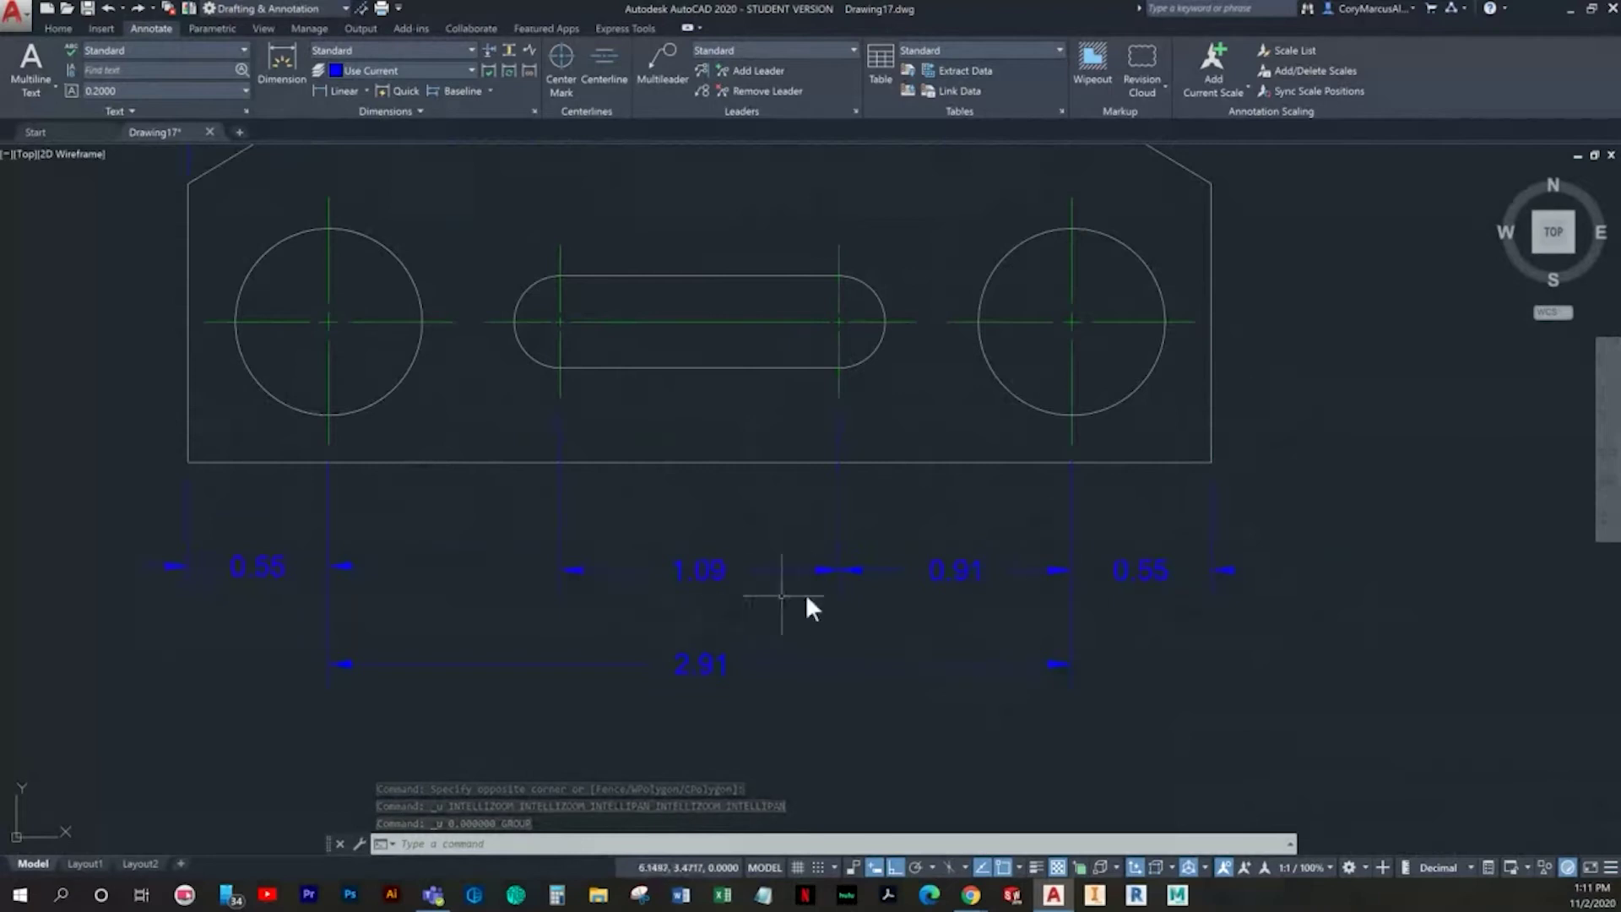
pyautogui.click(1003, 600)
pyautogui.click(934, 564)
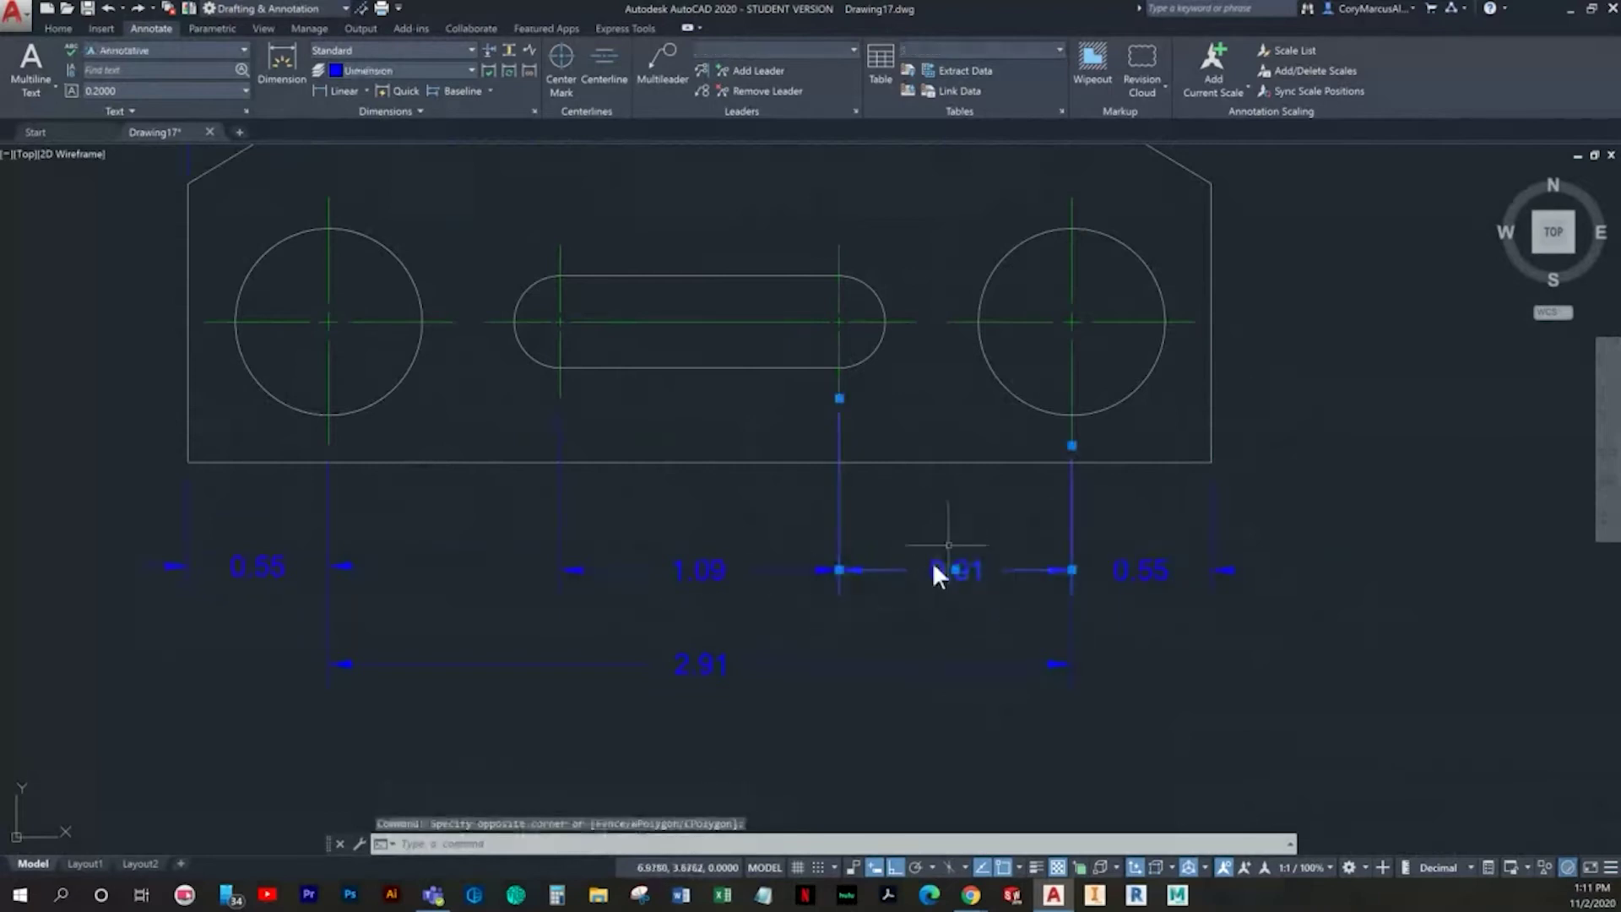
pyautogui.press('Escape')
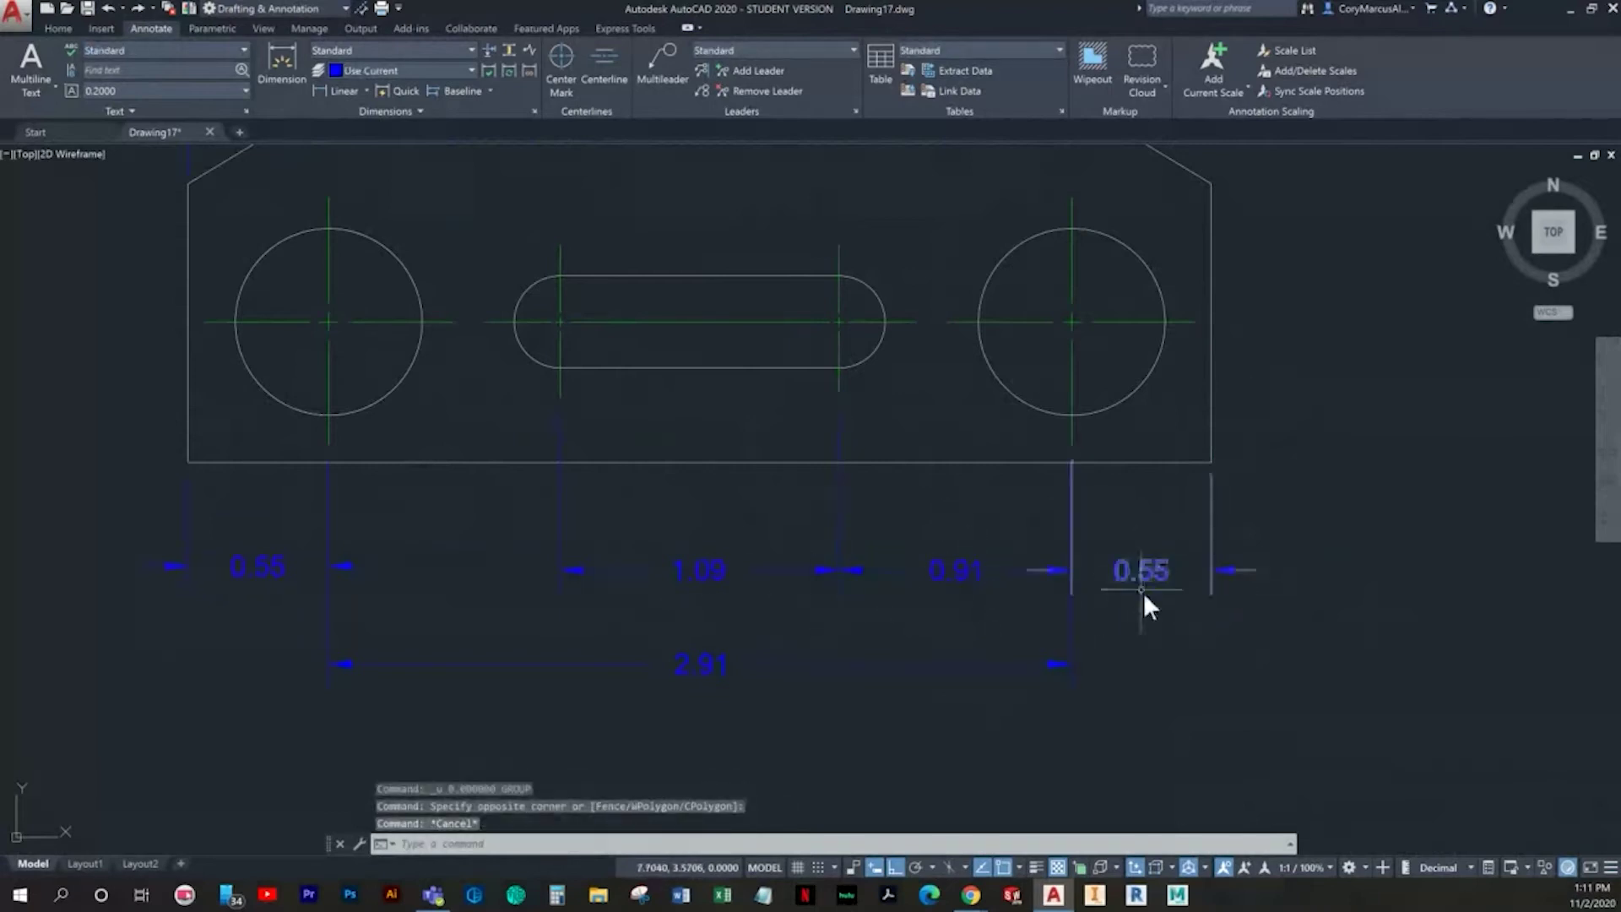
pyautogui.click(1160, 629)
pyautogui.click(1132, 560)
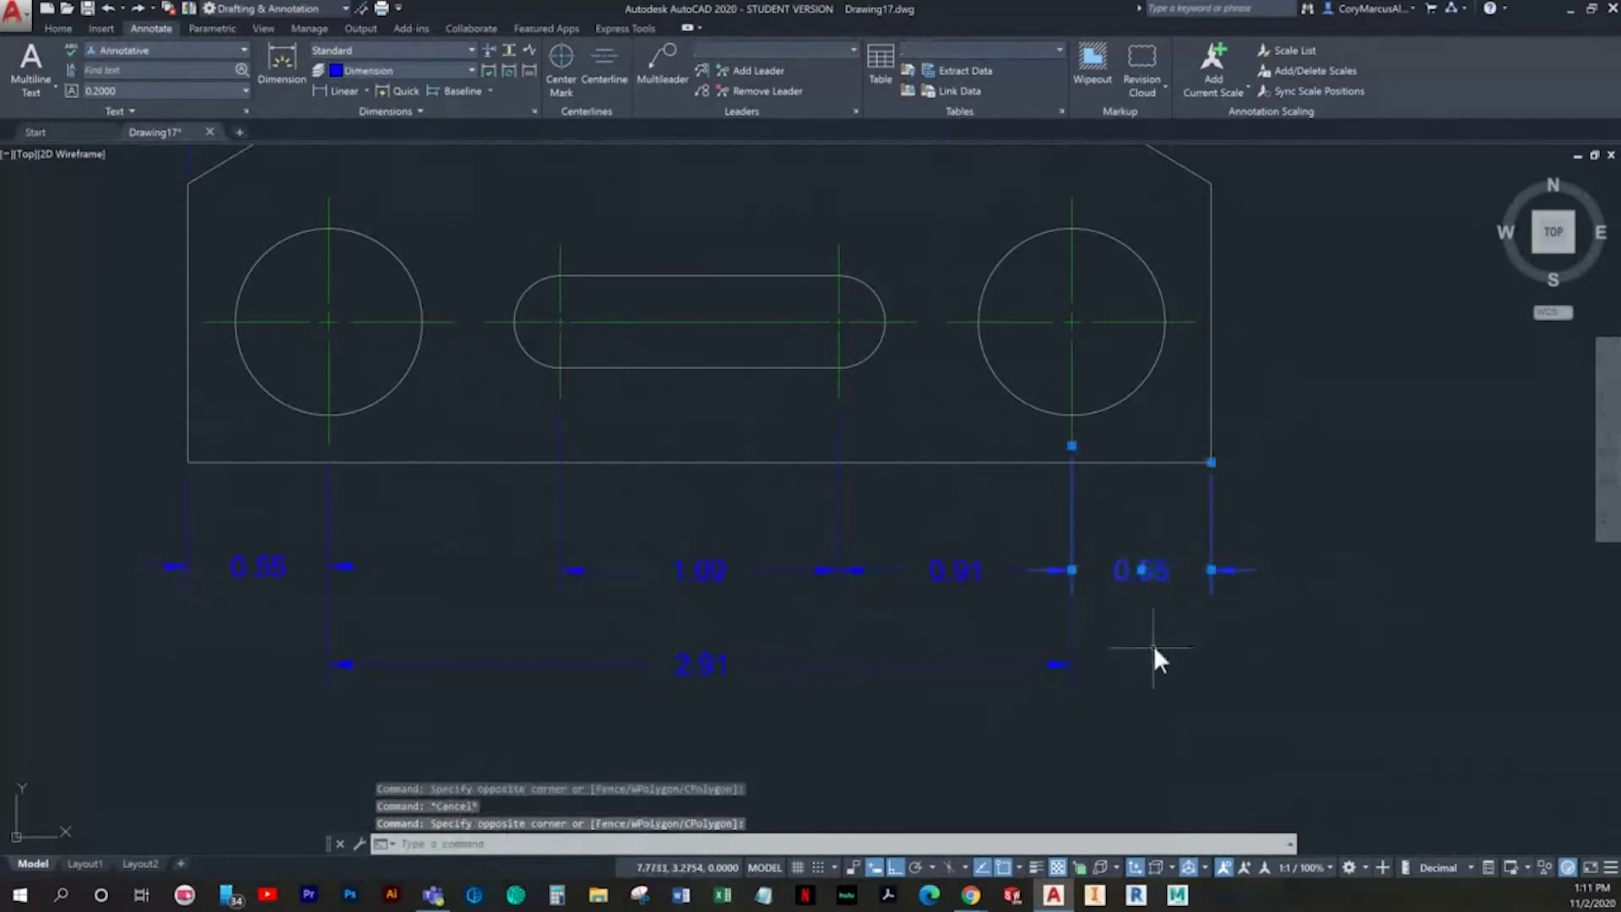
pyautogui.press('Escape')
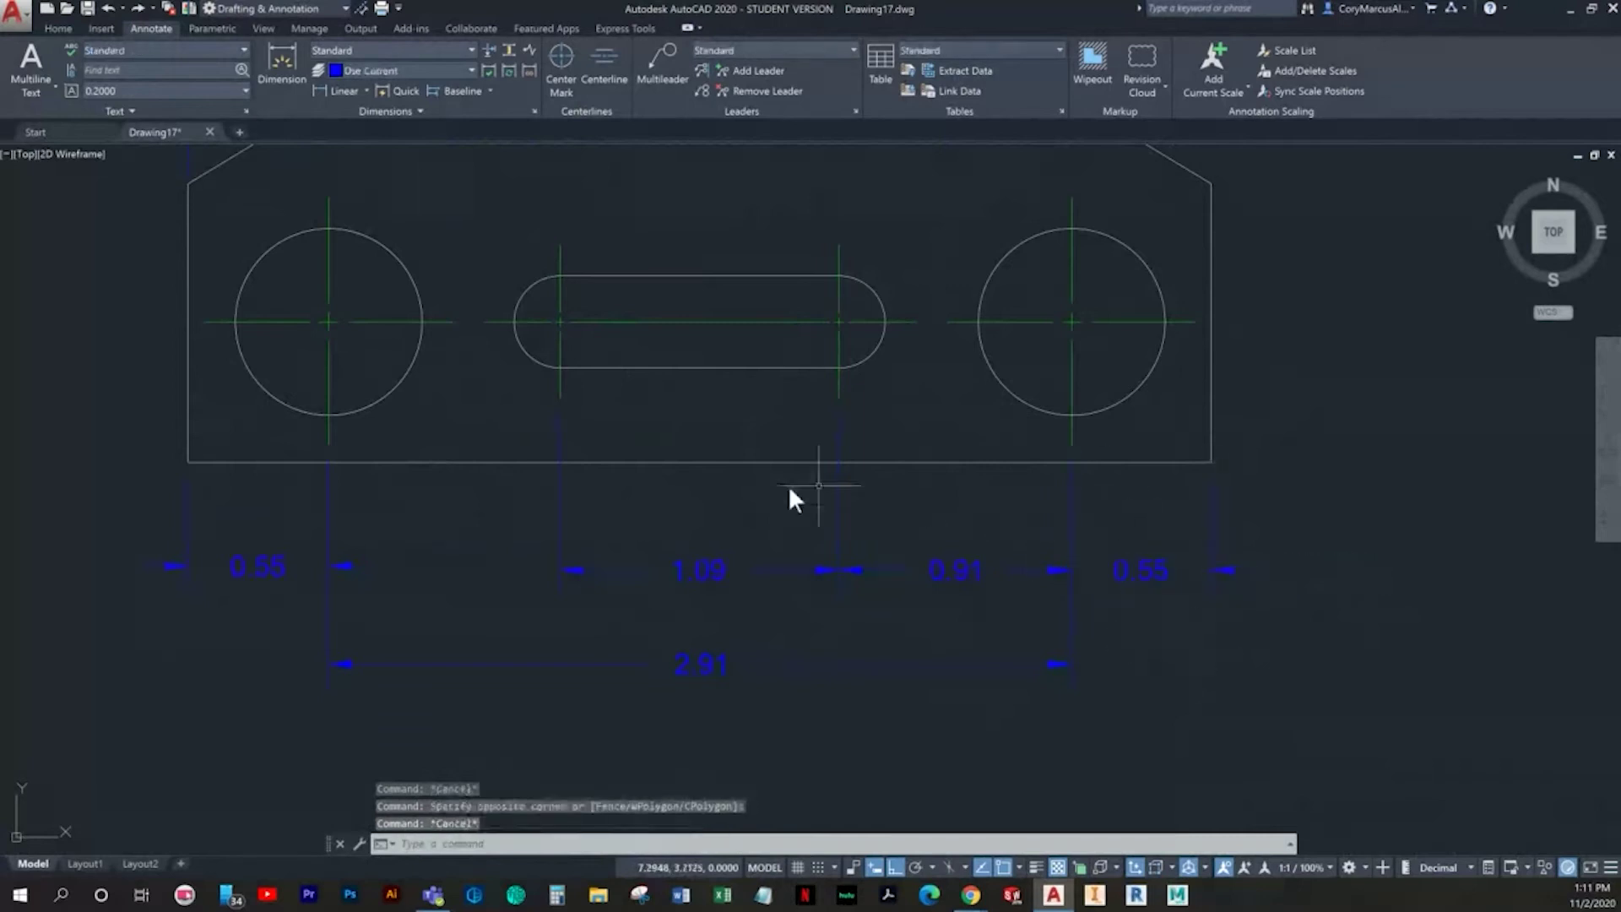
# Step: Add a linear dimension for the part's overall width, placed below the hole-spacing dimension
pyautogui.click(316, 91)
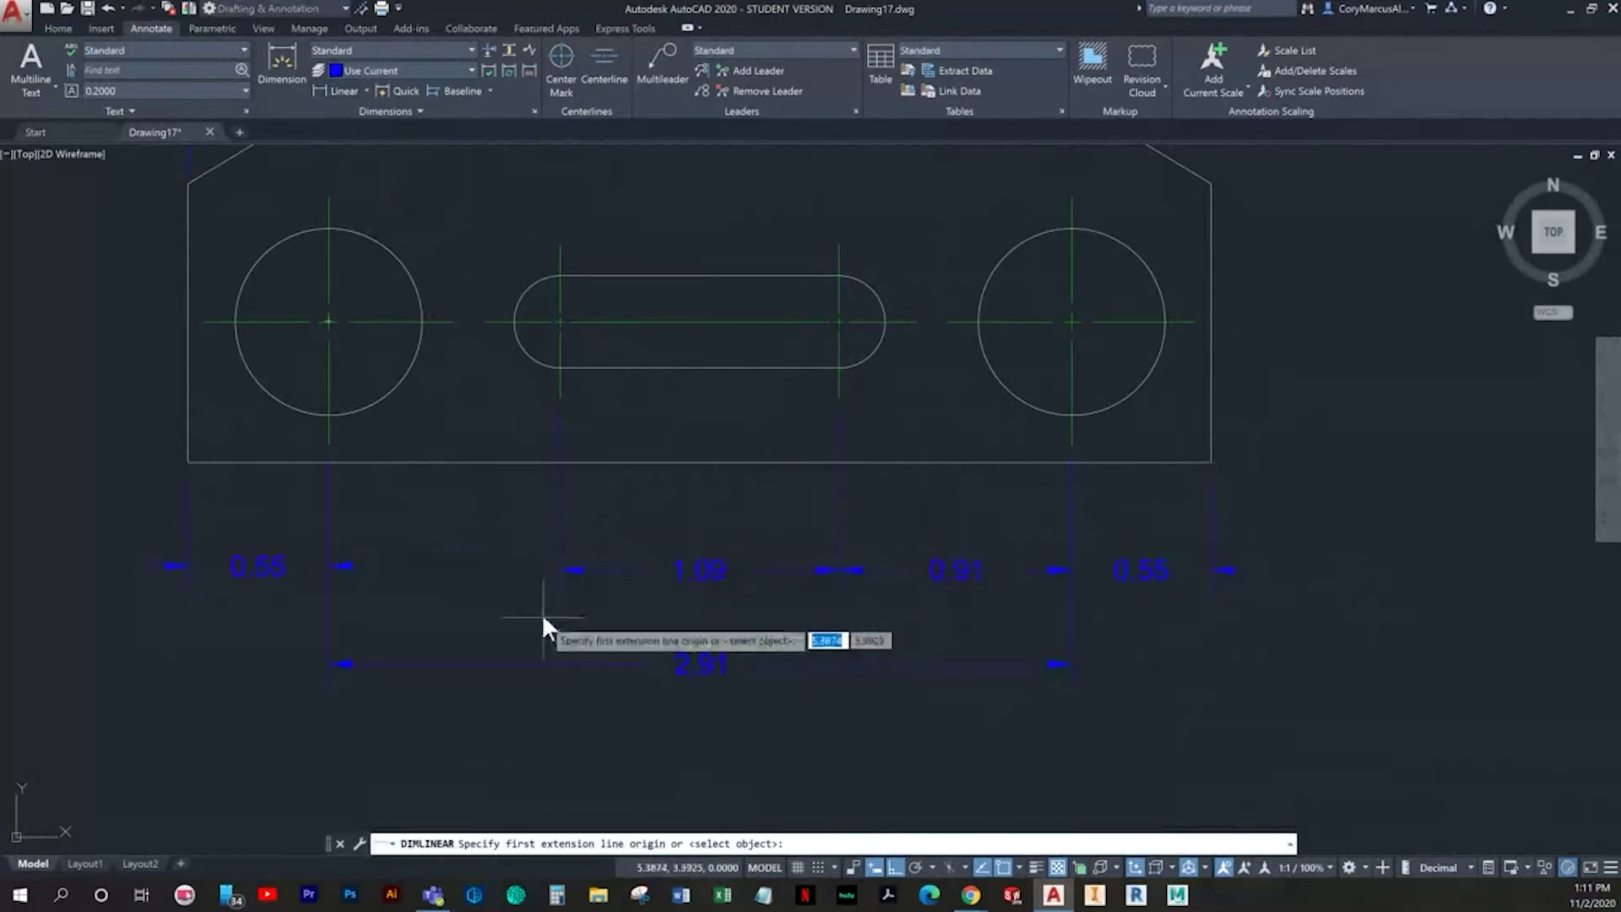
pyautogui.click(186, 464)
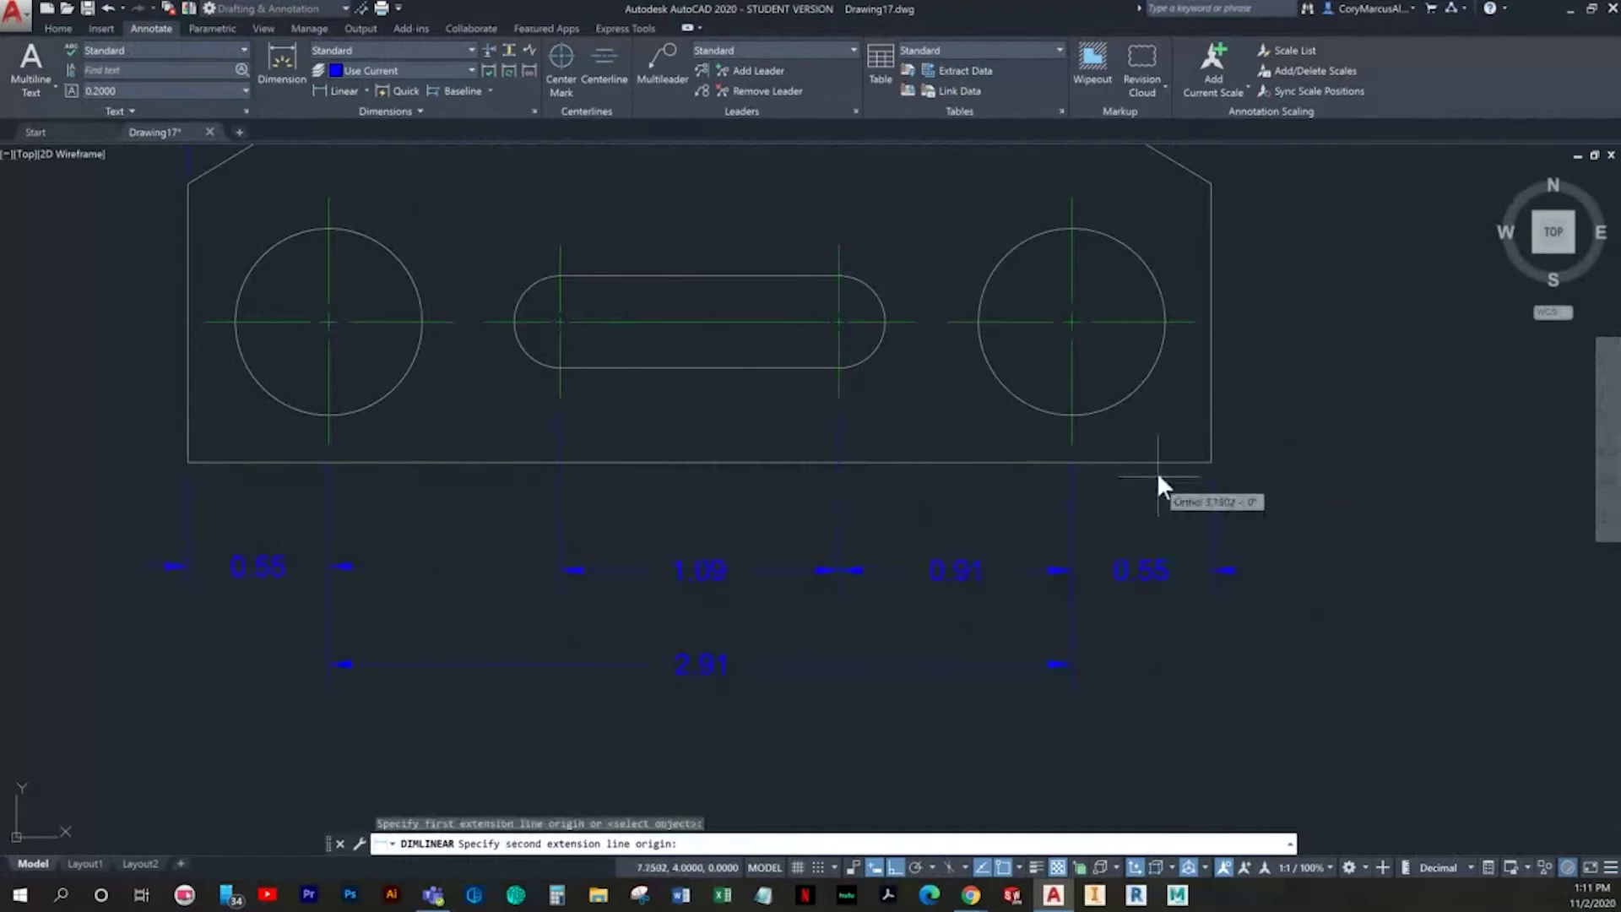
pyautogui.click(1211, 463)
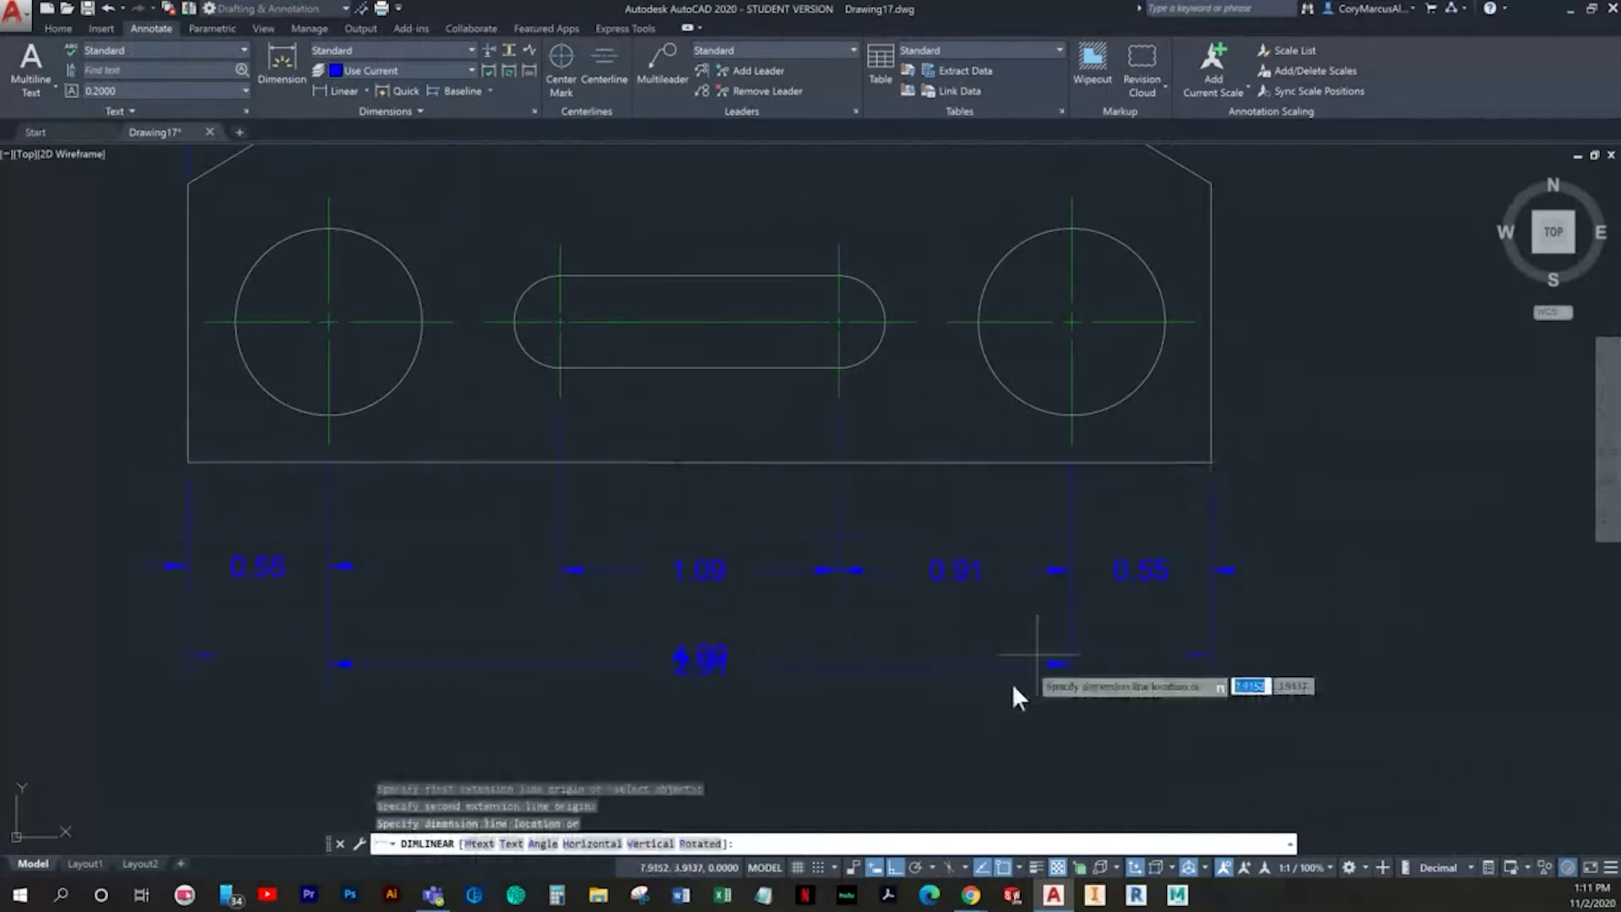
pyautogui.click(952, 754)
pyautogui.press('Escape')
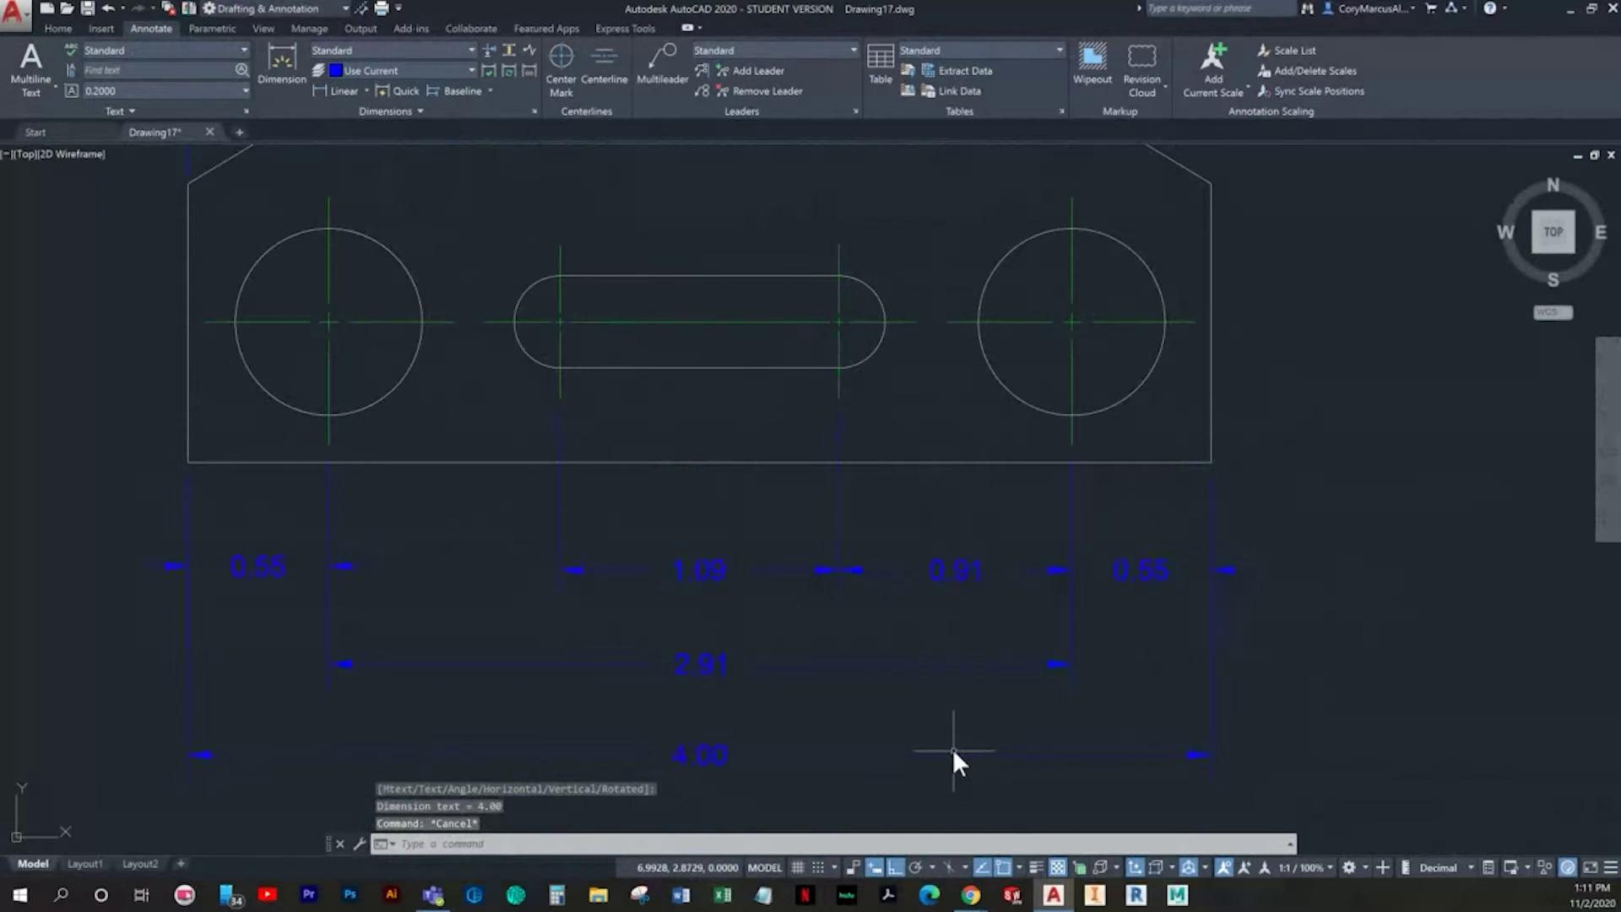
pyautogui.scroll(-3, 950, 748)
pyautogui.press('space')
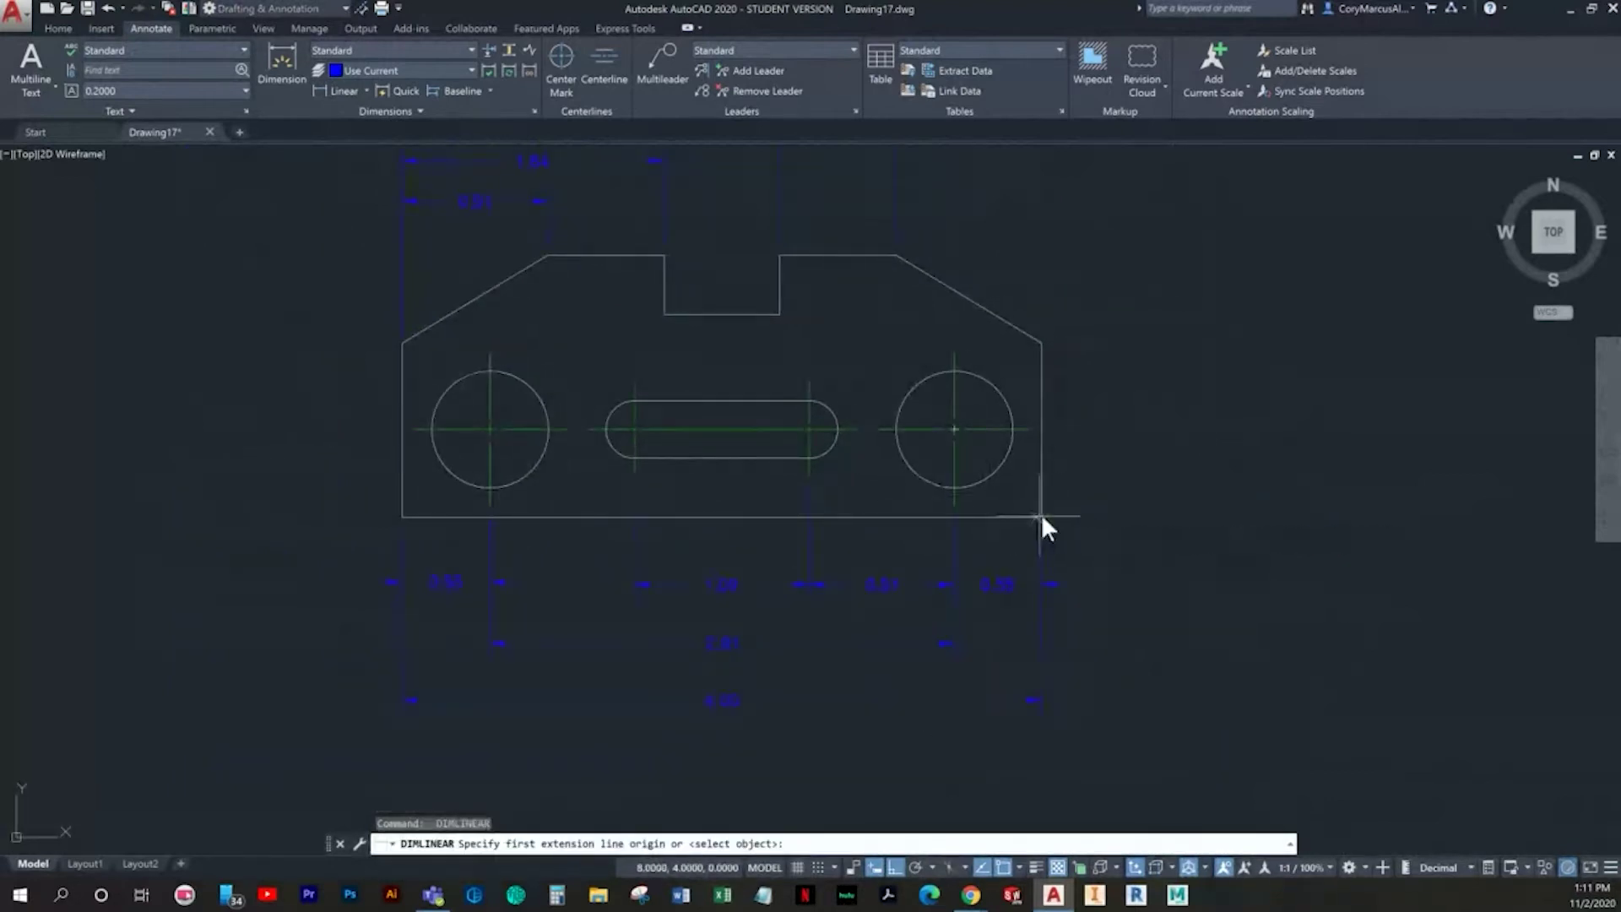
pyautogui.click(1042, 516)
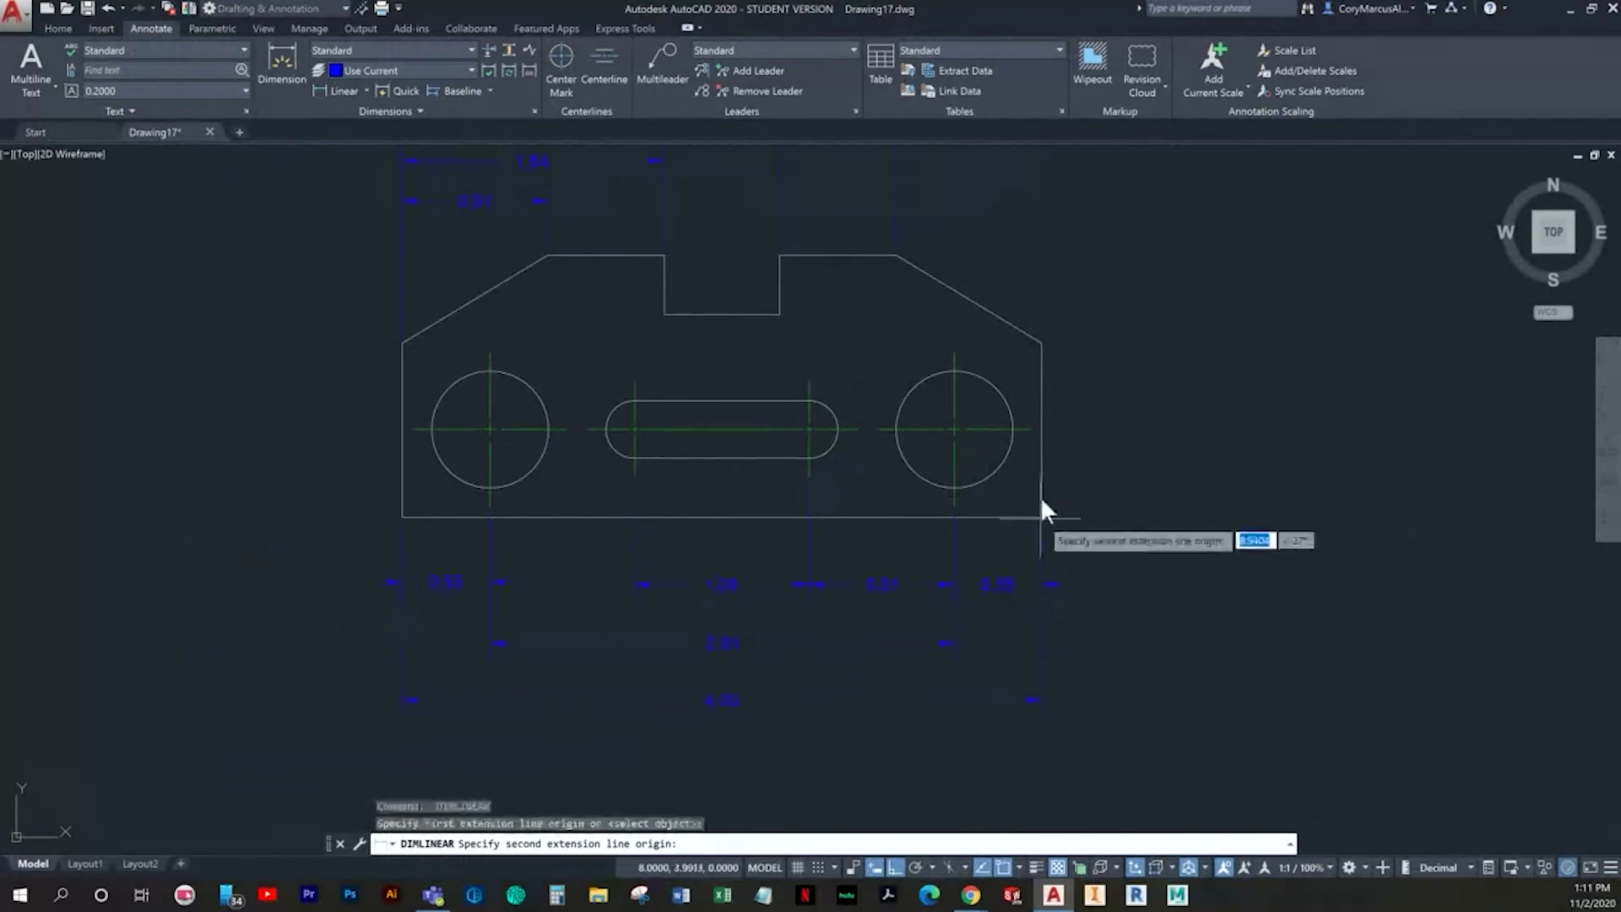
pyautogui.click(1038, 429)
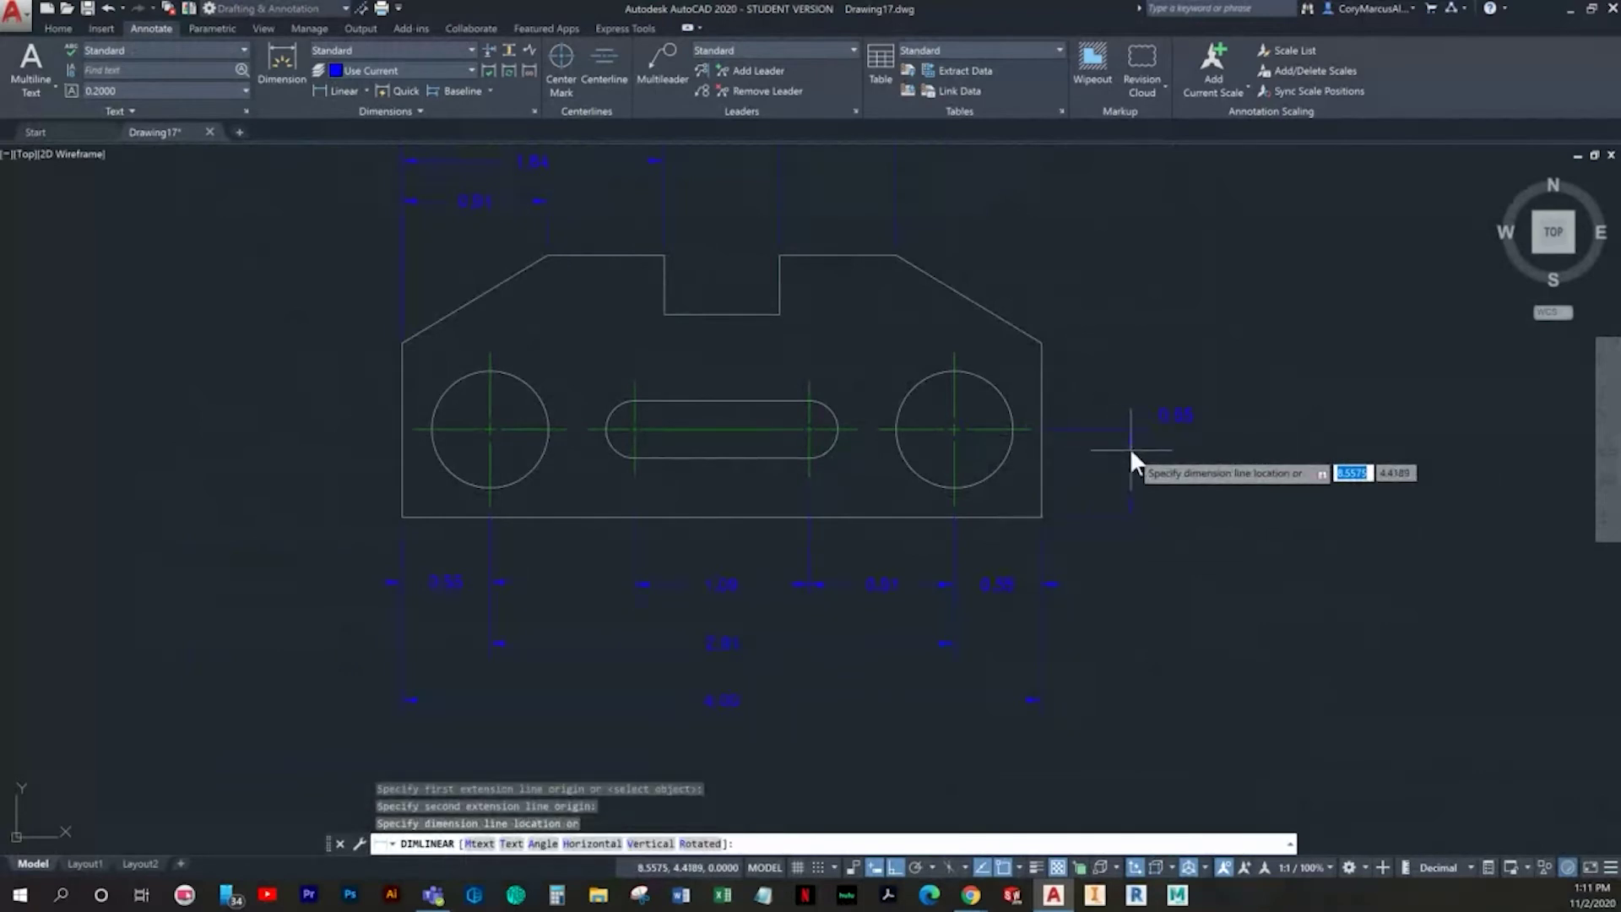
pyautogui.press('Escape')
# Step: Add a vertical linear dimension for the height of the part's right edge, placed to the right of the part
pyautogui.press('Return')
pyautogui.click(1042, 342)
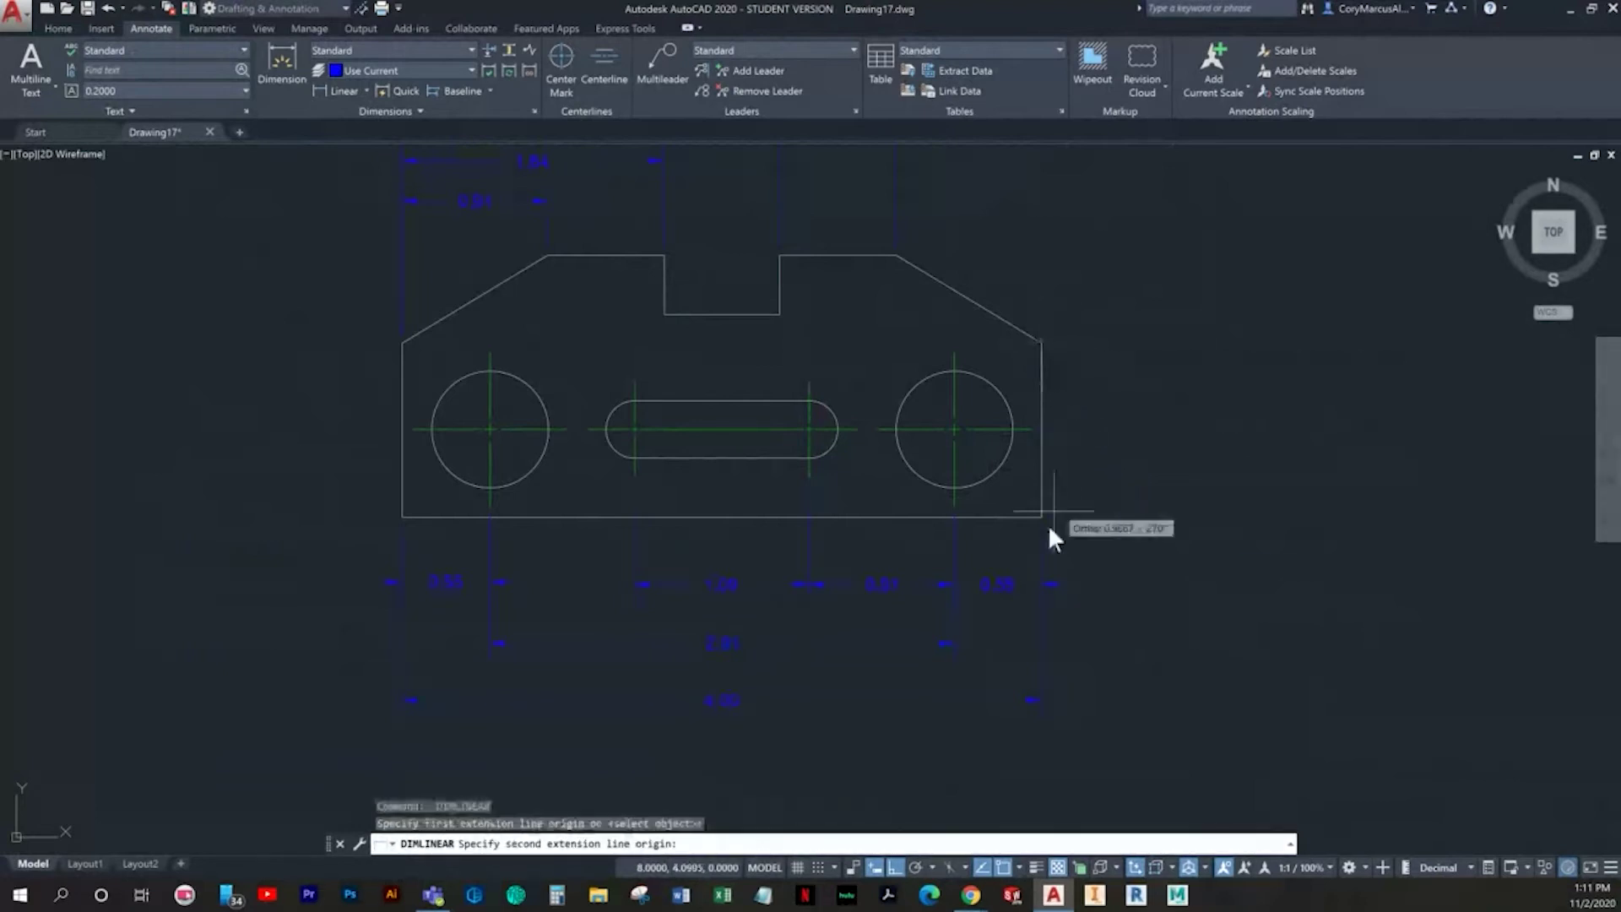
pyautogui.click(1041, 515)
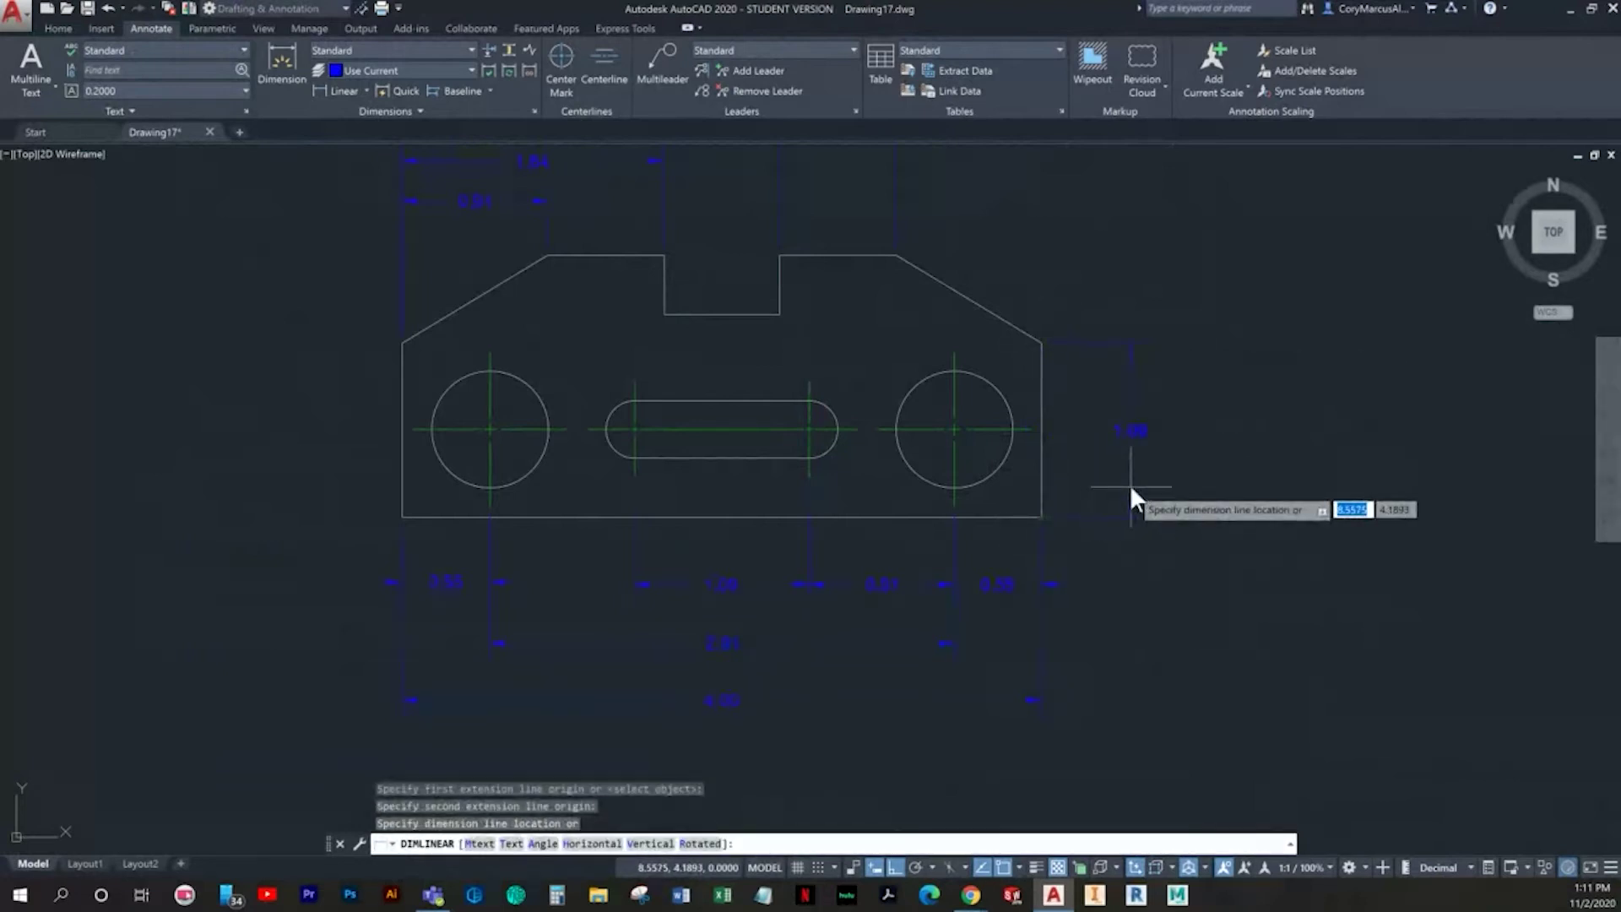
pyautogui.click(1130, 484)
# Step: Dimension the part's overall height from the top edge to the lower right corner, placed outside the right edge's dimension
pyautogui.press('Return')
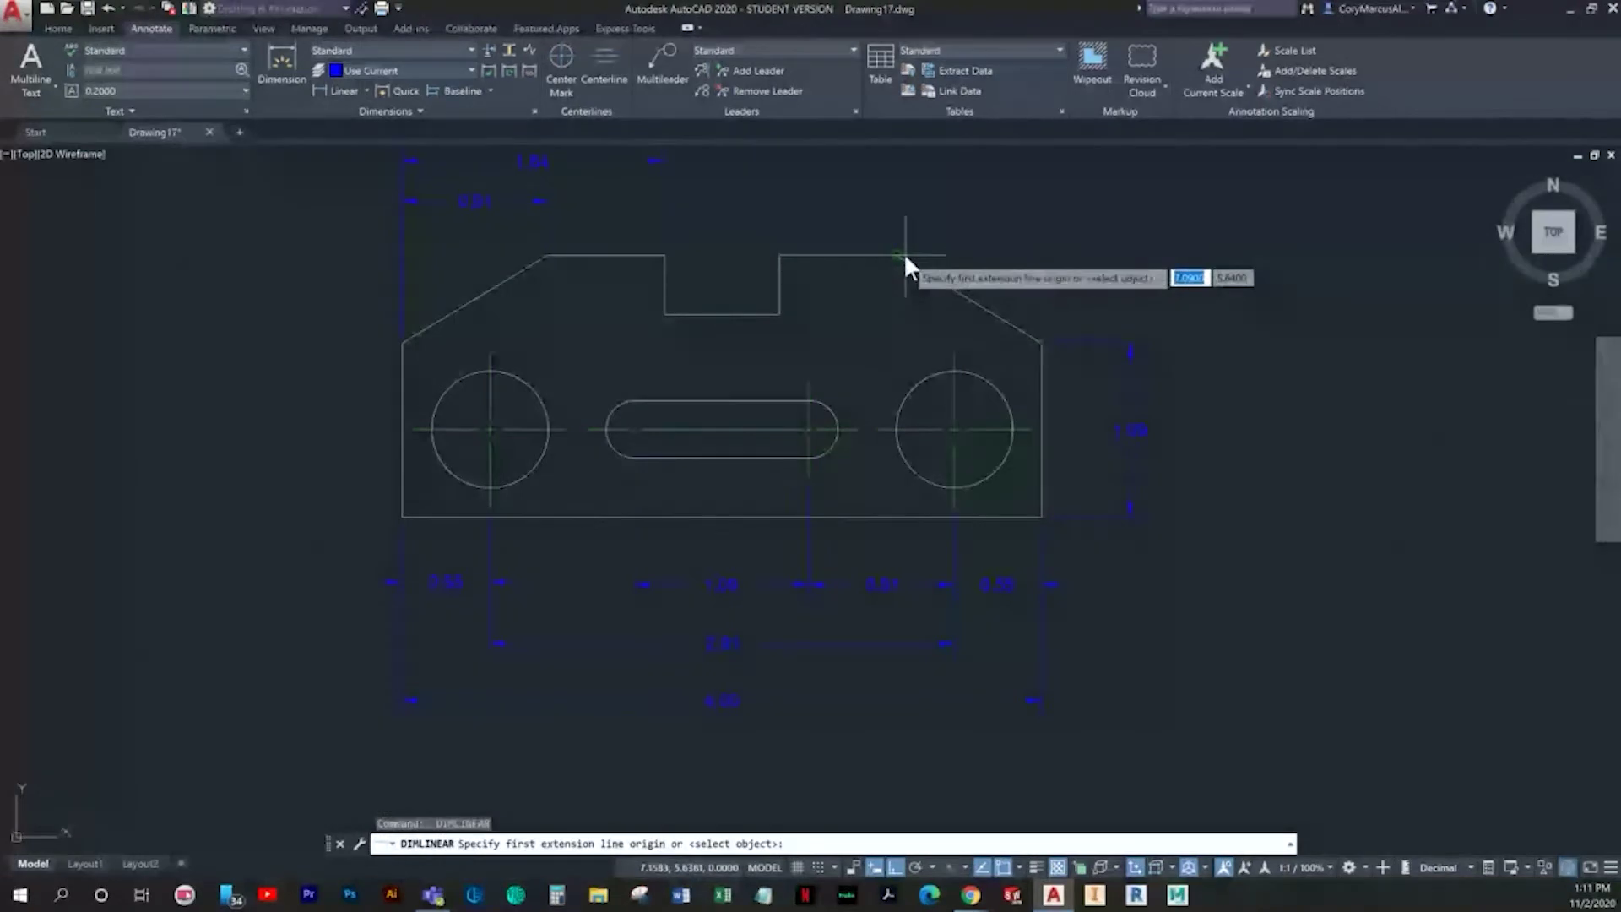
pyautogui.click(901, 255)
pyautogui.click(1042, 514)
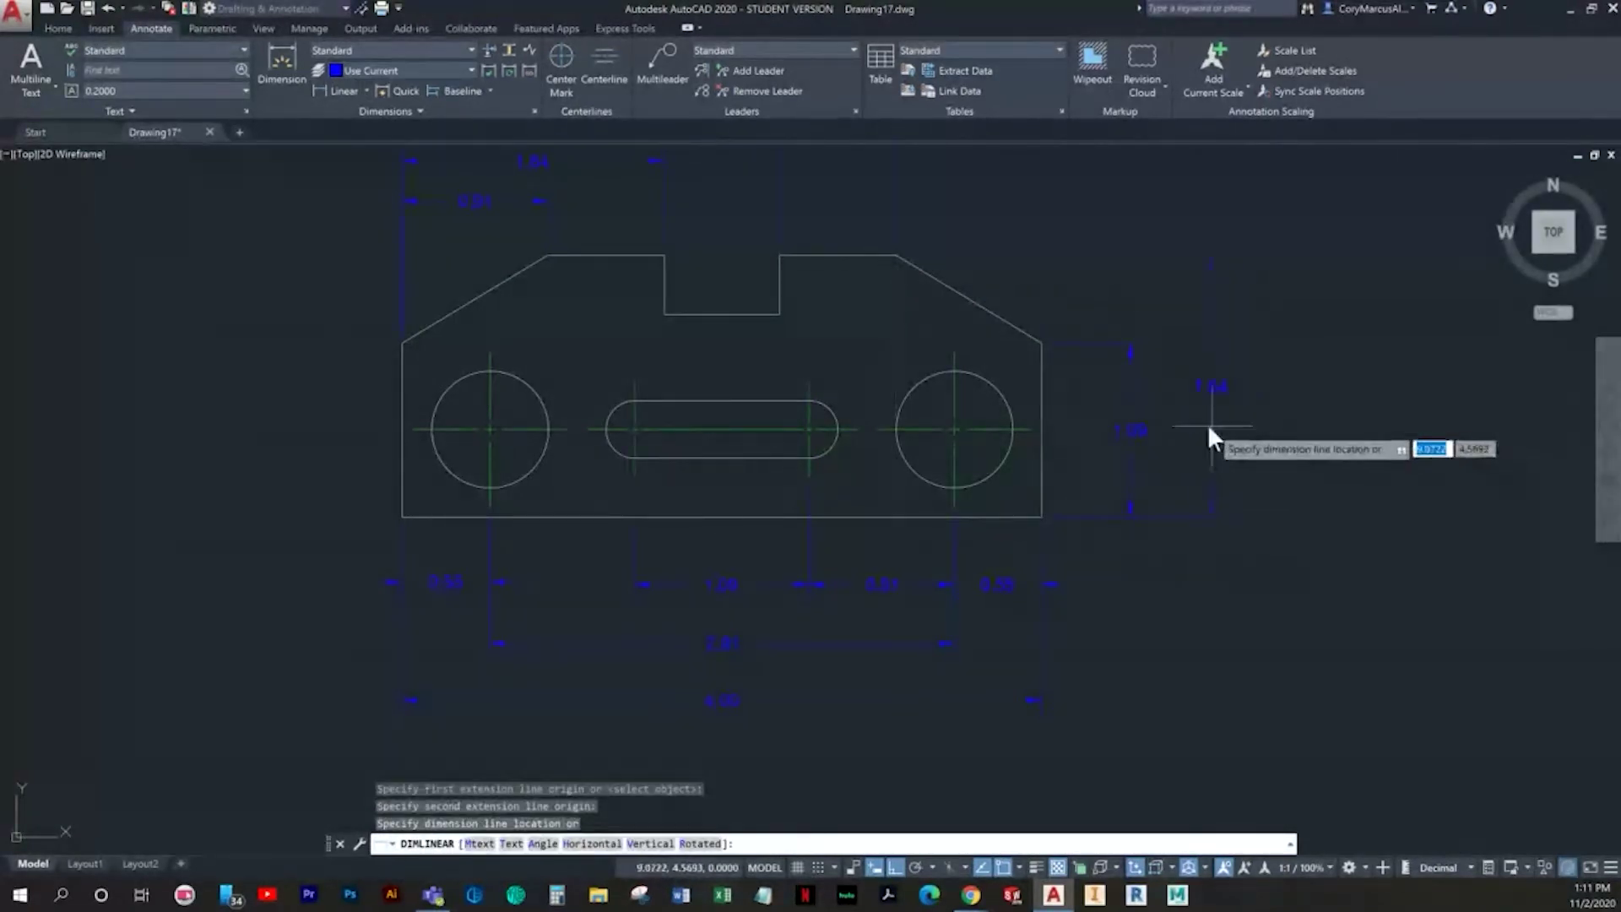
pyautogui.click(1196, 428)
# Step: Dimension the left hole's center height from the lower left corner, placed to the left of the part
pyautogui.press('Return')
pyautogui.moveTo(571, 469); pyautogui.dragTo(710, 534, button='middle')
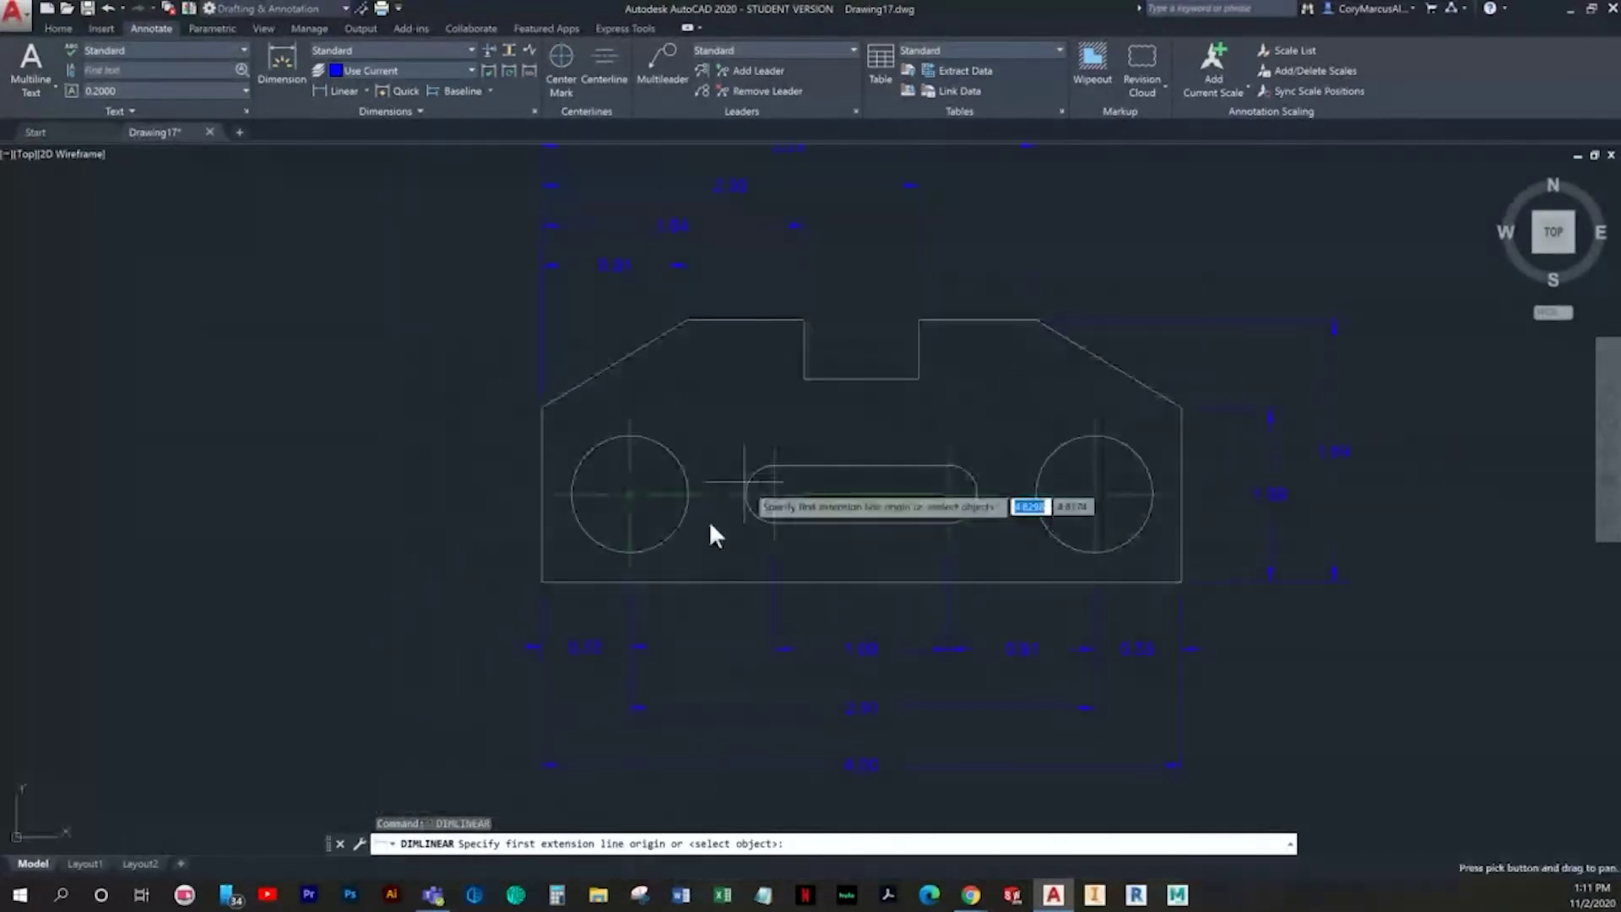
pyautogui.click(543, 582)
pyautogui.click(553, 493)
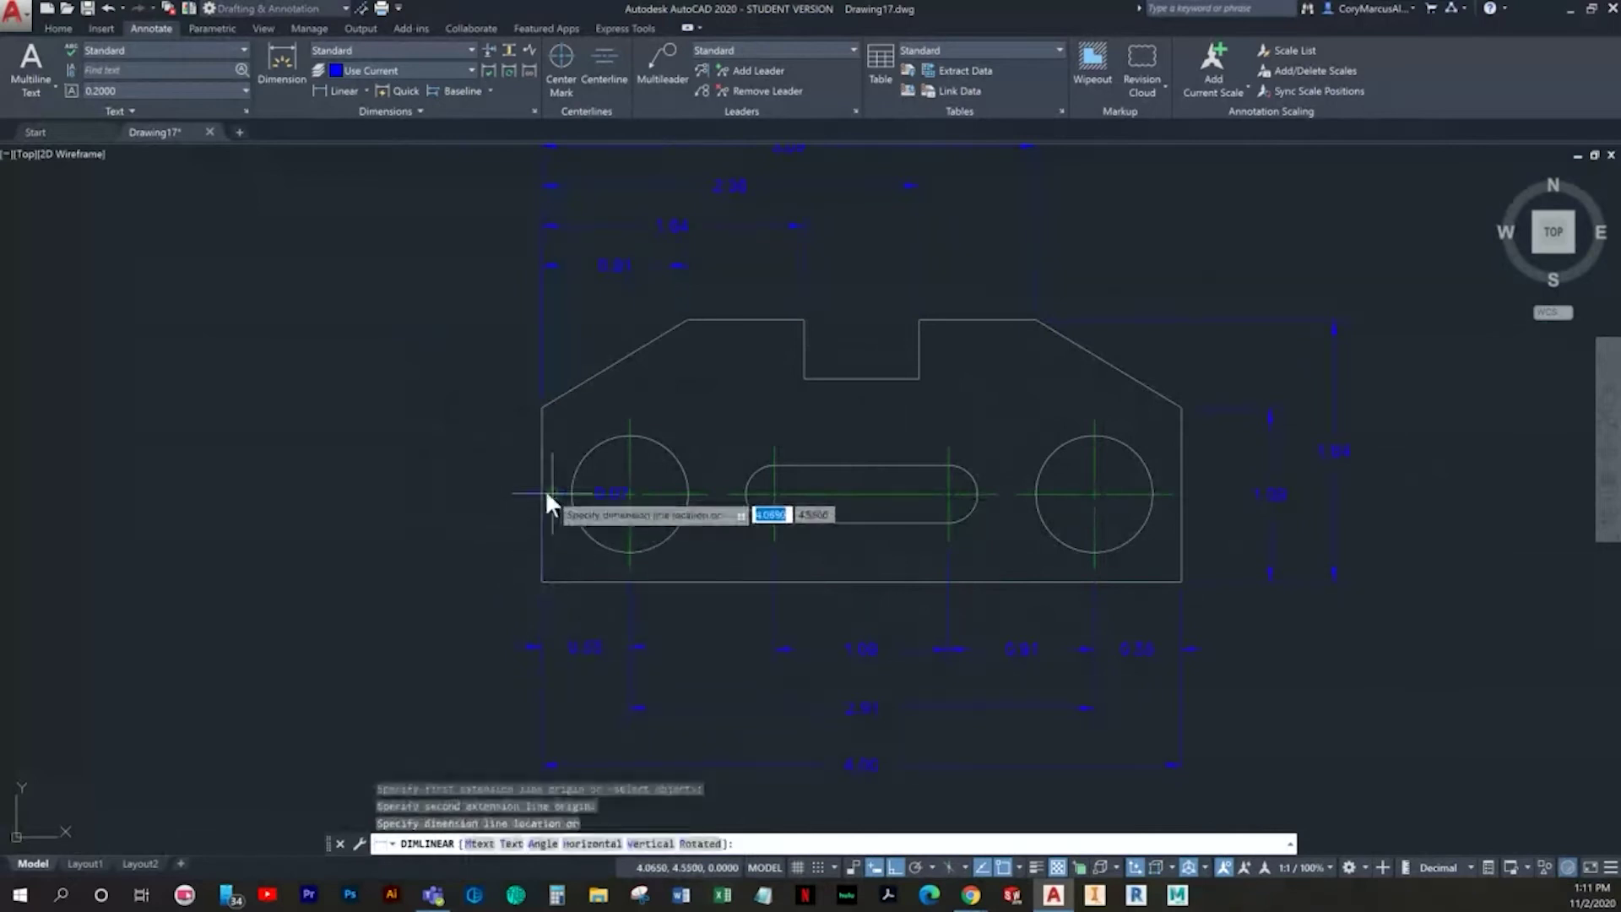
pyautogui.click(460, 530)
# Step: Dimension the height of the part's left edge, placed outside the hole-height dimension
pyautogui.press('Return')
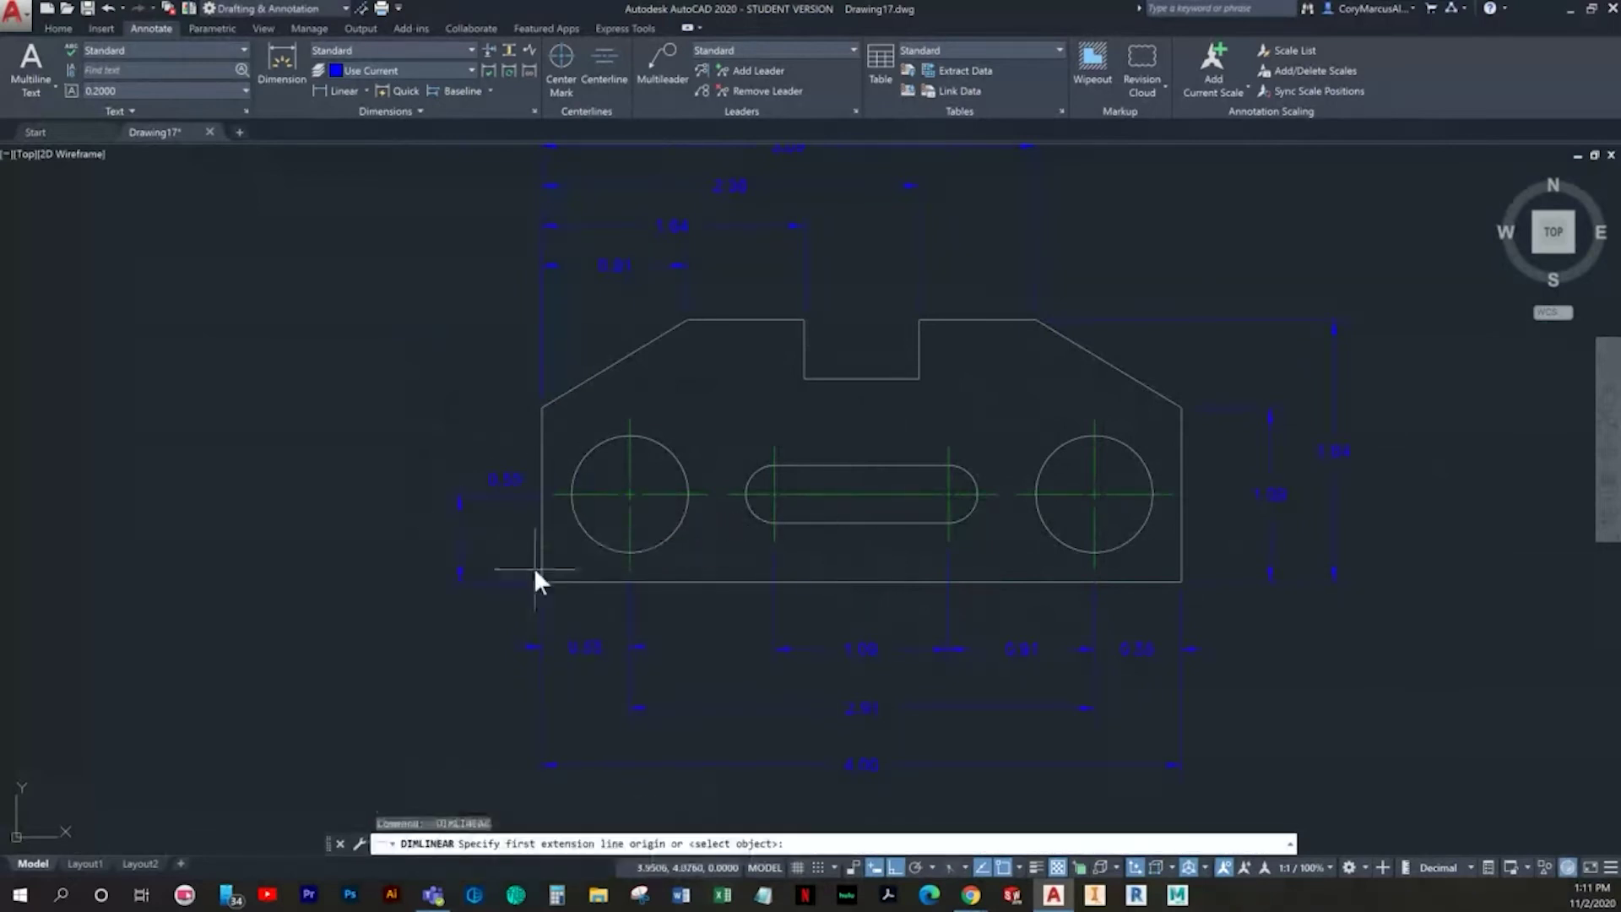
pyautogui.click(541, 583)
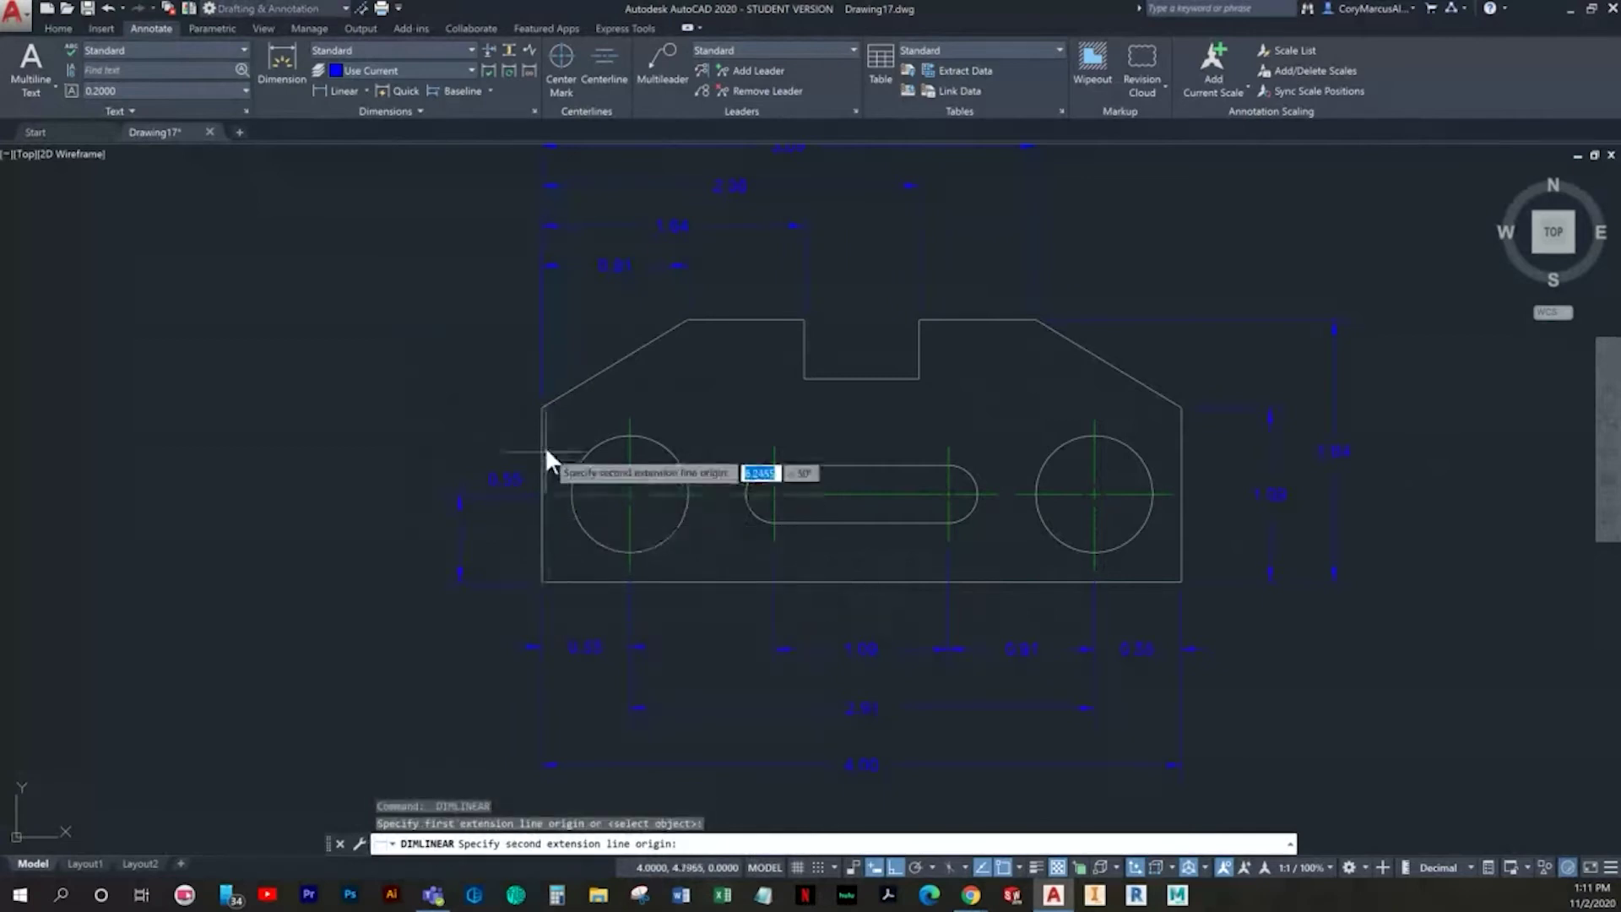
pyautogui.click(542, 407)
pyautogui.click(397, 440)
pyautogui.press('Escape')
pyautogui.press('Escape')
# Step: Move the hole-height dimension's text onto its dimension line, between the extension lines
pyautogui.click(500, 479)
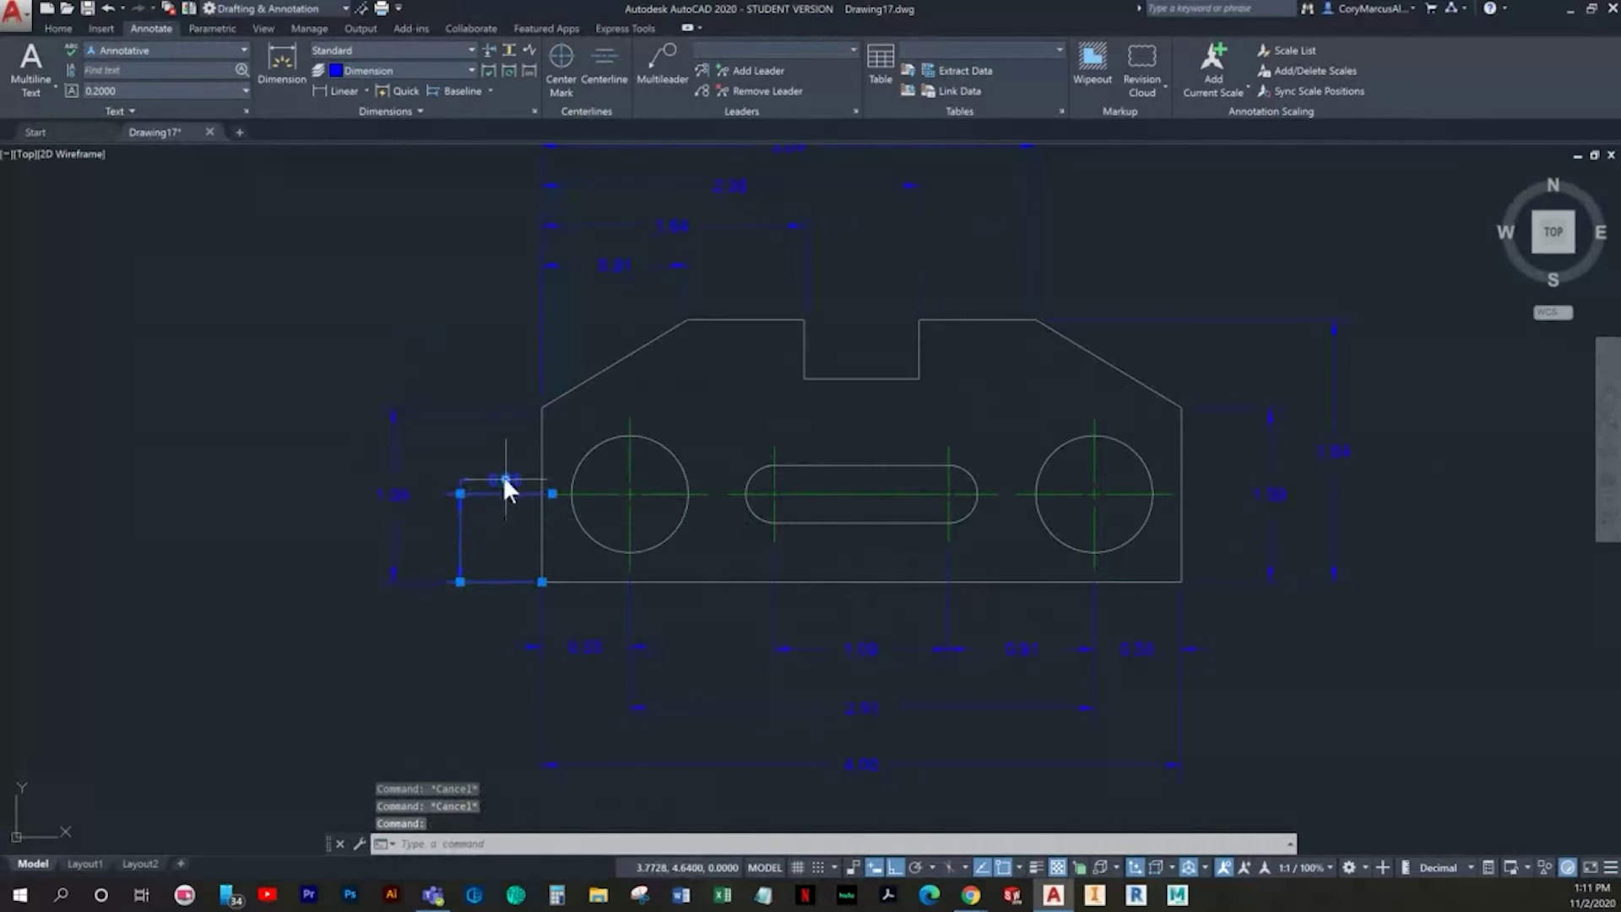
pyautogui.click(504, 483)
pyautogui.click(457, 539)
pyautogui.press('Escape')
pyautogui.click(252, 533)
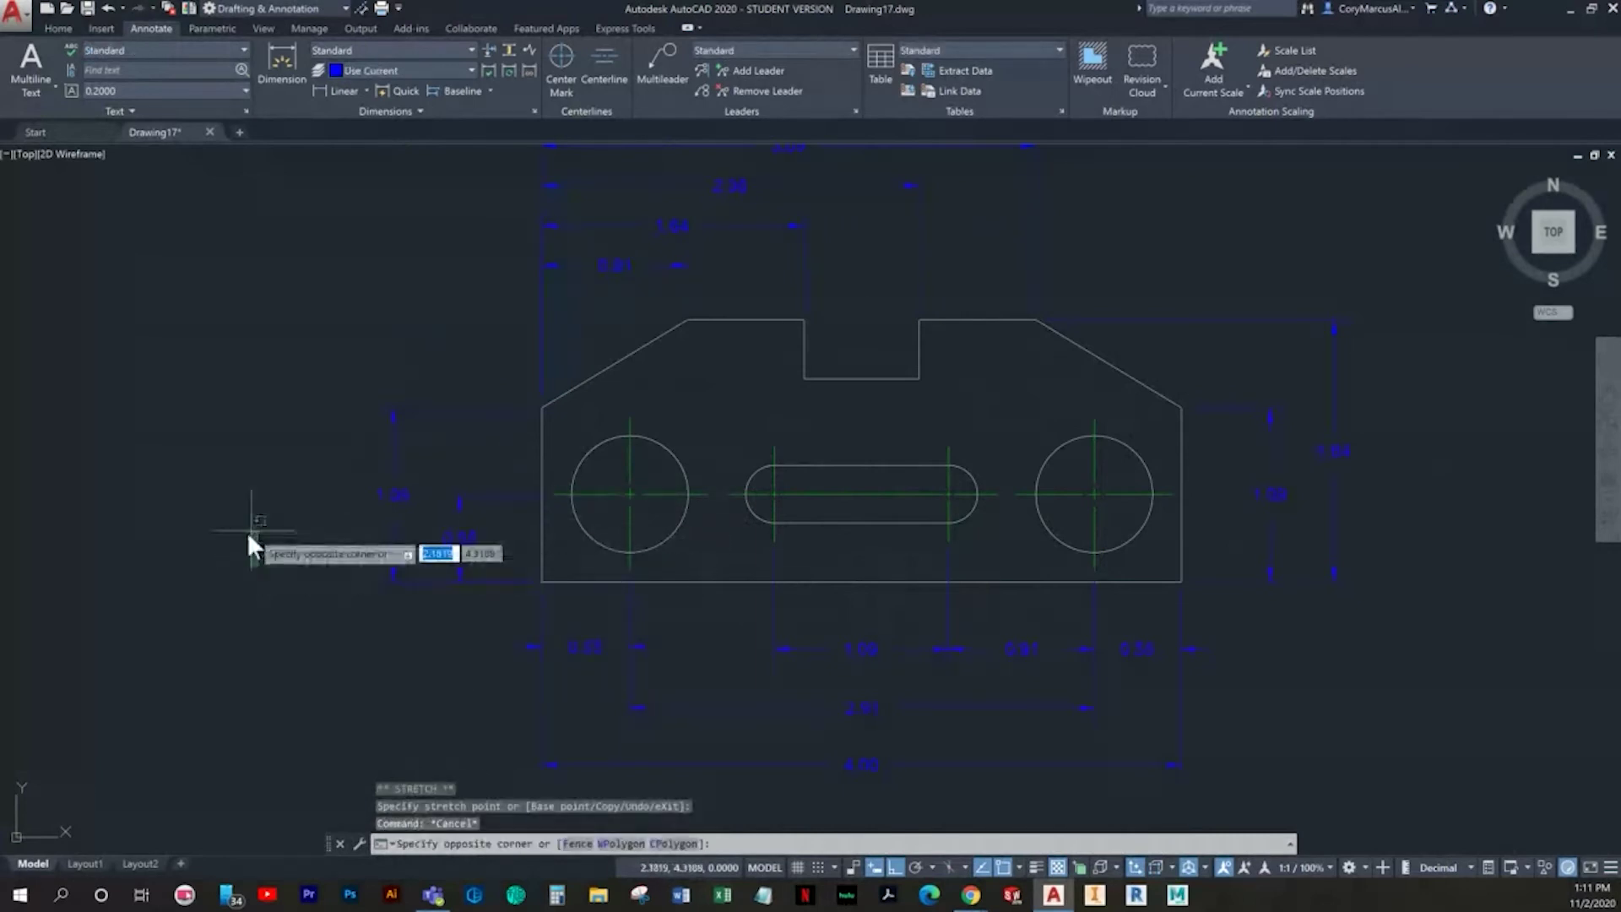
# Step: Add a vertical linear dimension between the slot's lower and upper straight edges, placed at the slot's middle
pyautogui.press('Escape')
pyautogui.click(323, 86)
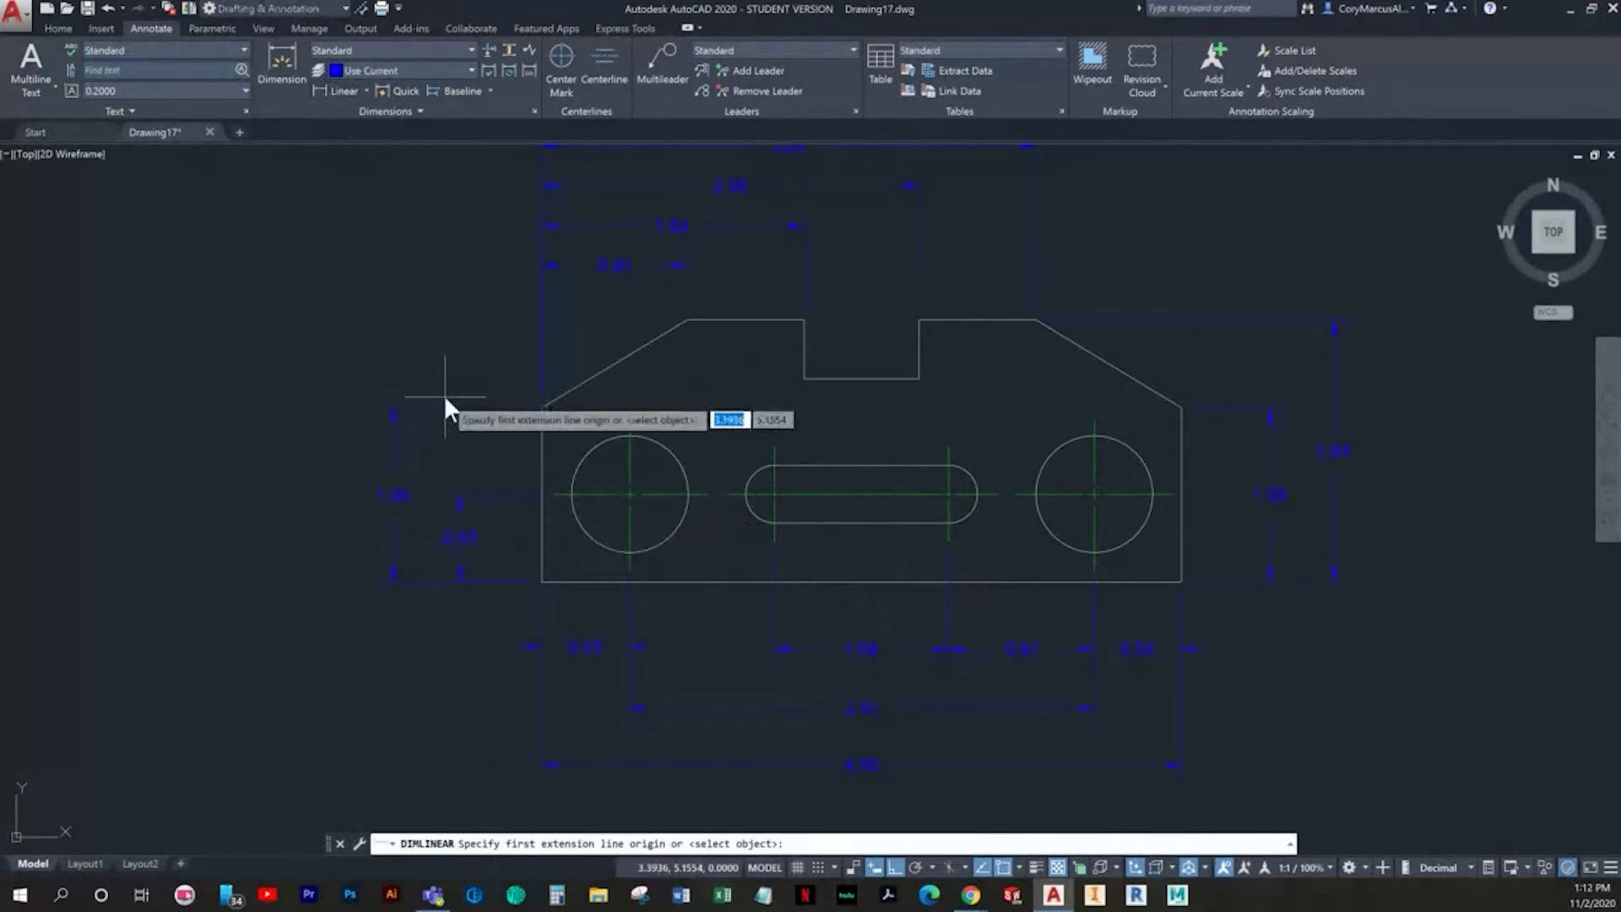
pyautogui.moveTo(445, 397); pyautogui.dragTo(336, 387, button='middle')
pyautogui.scroll(2, 652, 472)
pyautogui.click(819, 538)
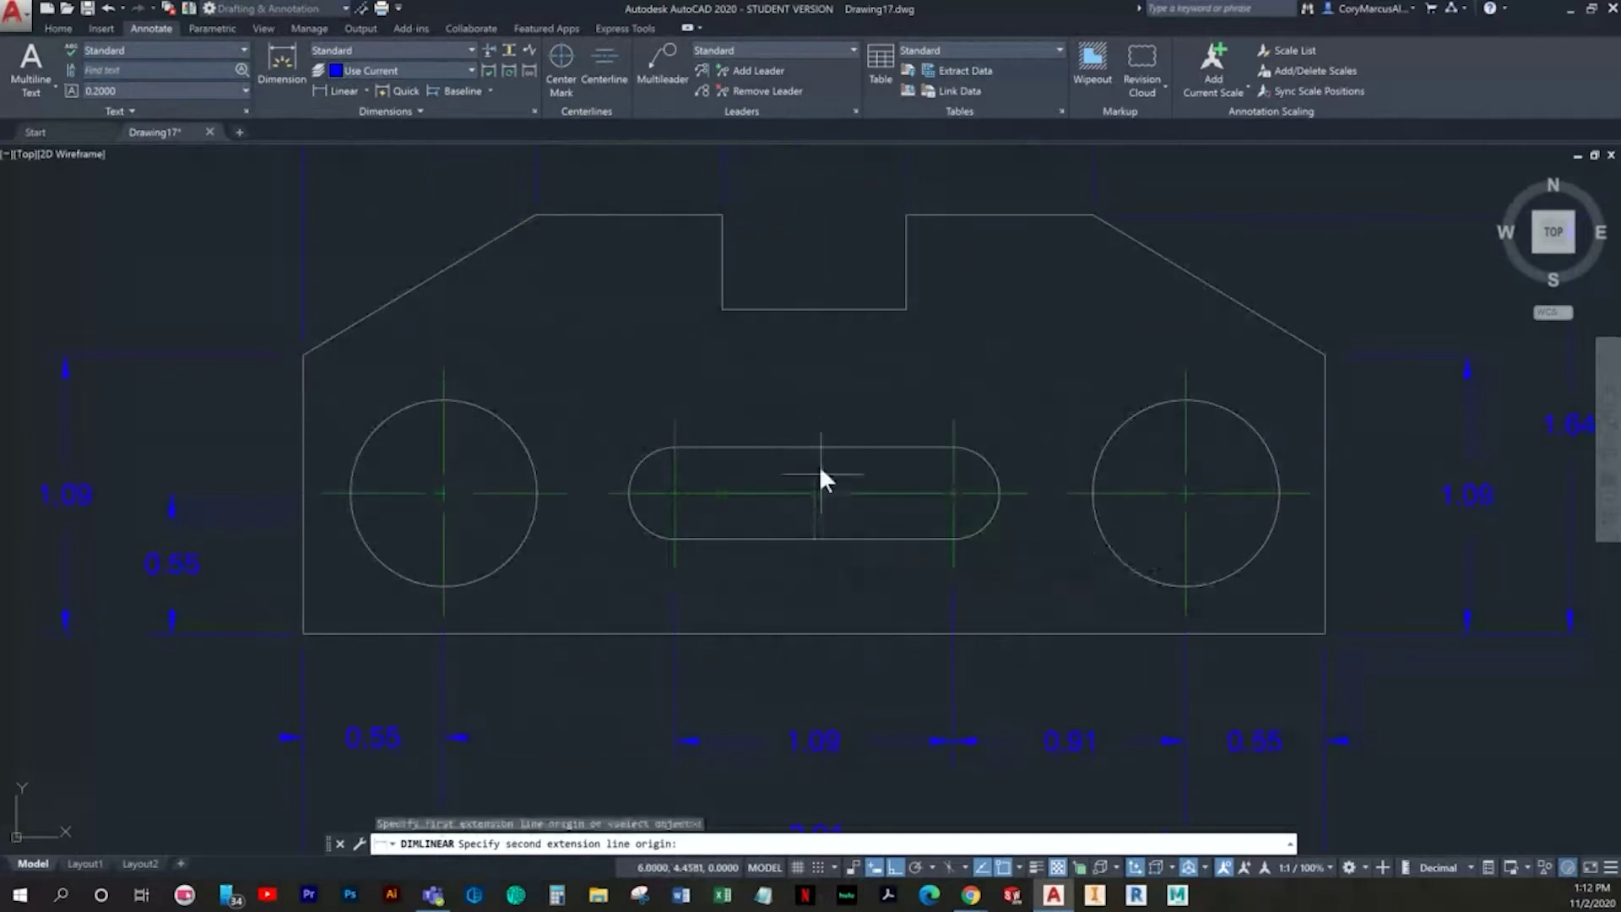
pyautogui.click(816, 445)
pyautogui.click(810, 469)
pyautogui.press('Escape')
pyautogui.scroll(-3, 713, 580)
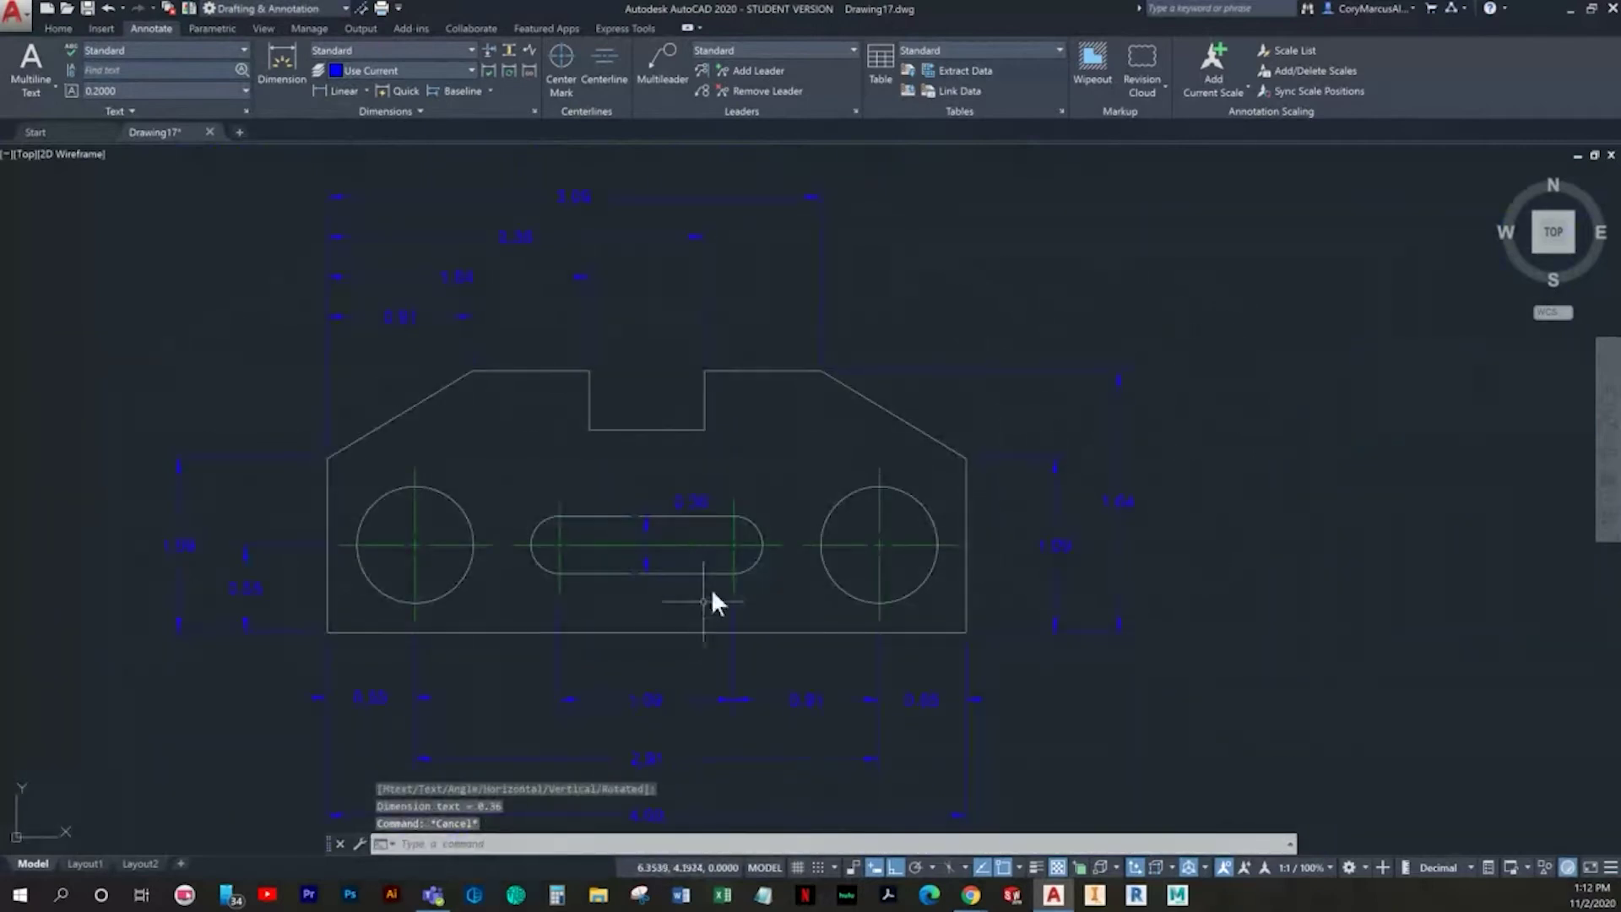
# Step: Add a radius dimension to the slot's left arc, placed above and to the left of the slot
pyautogui.click(282, 68)
pyautogui.scroll(4, 581, 545)
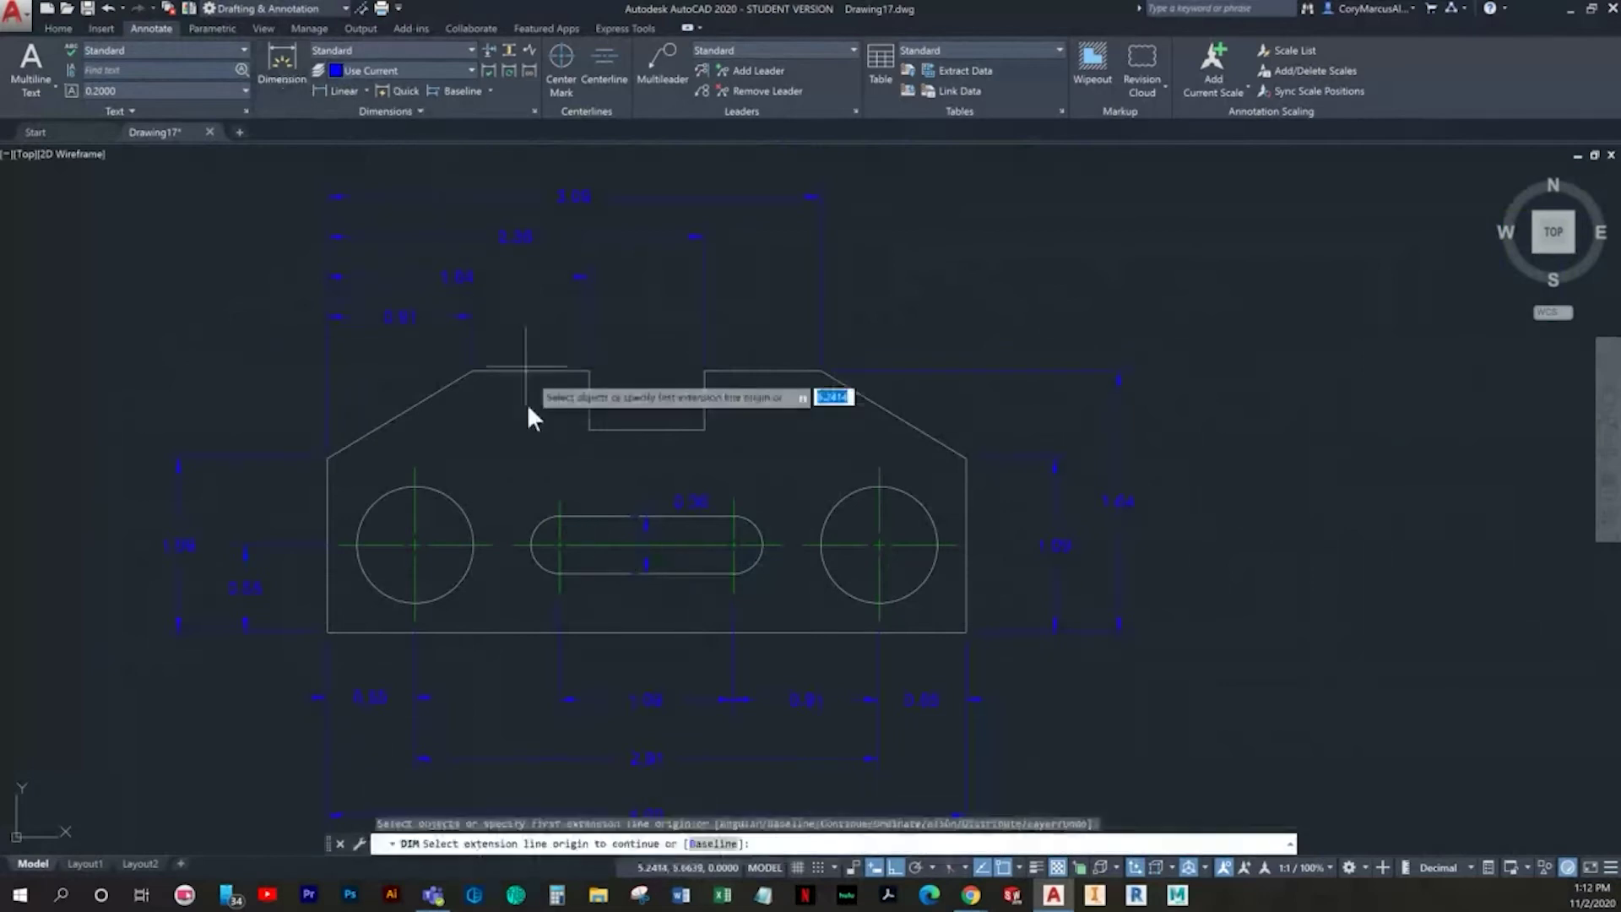
pyautogui.click(591, 589)
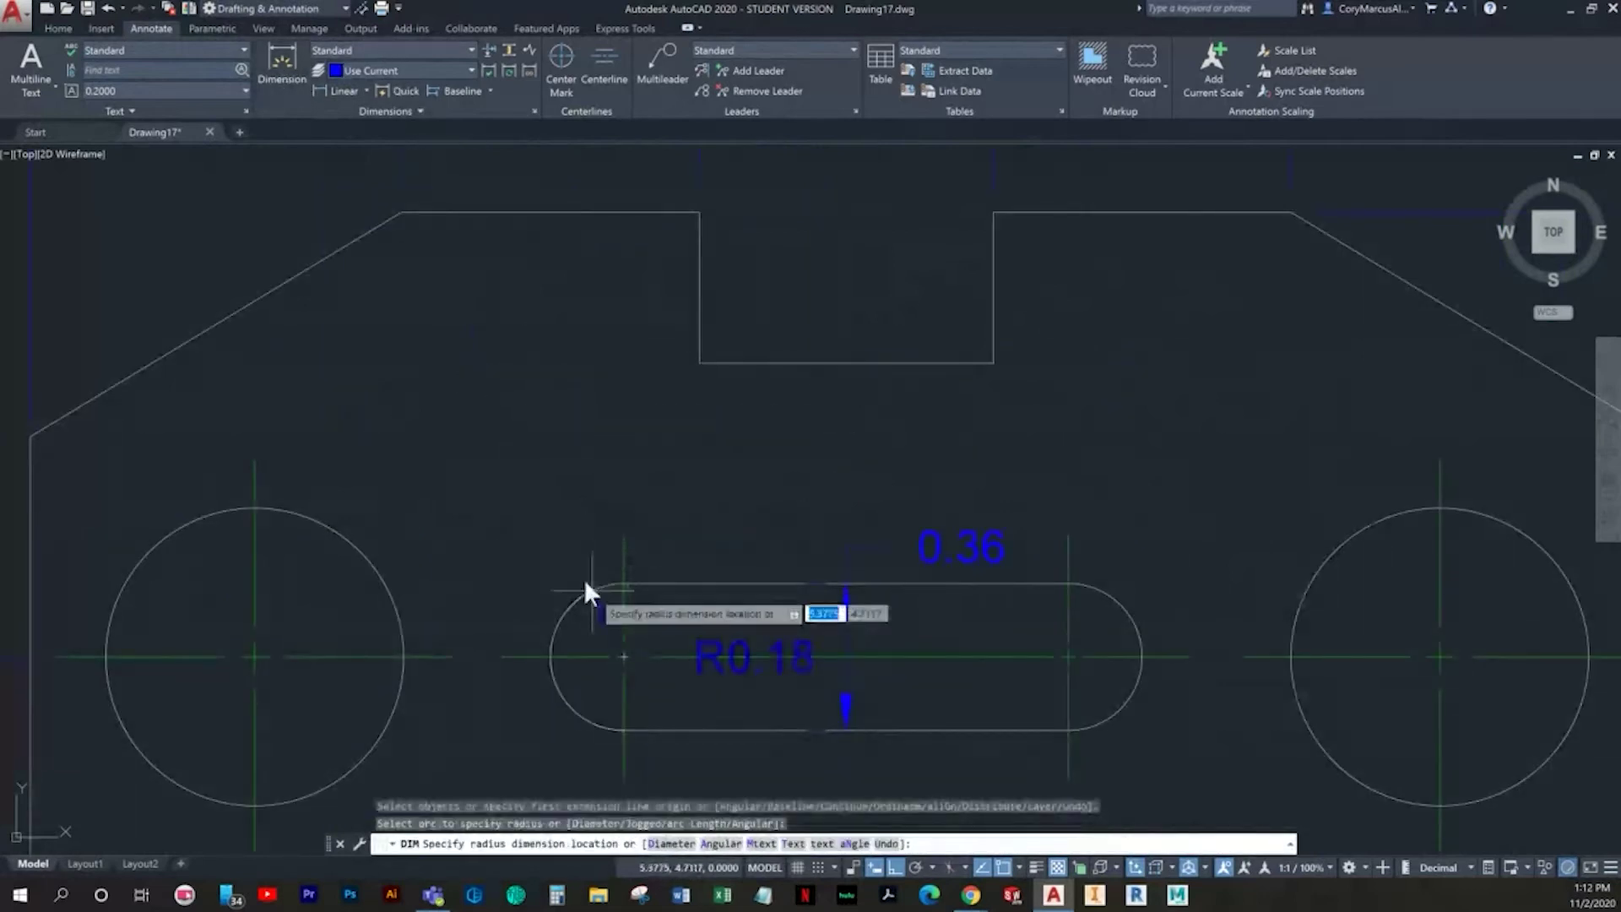
pyautogui.click(550, 432)
# Step: Add the prefix "2X" to the slot radius dimension's text
pyautogui.doubleClick(475, 433)
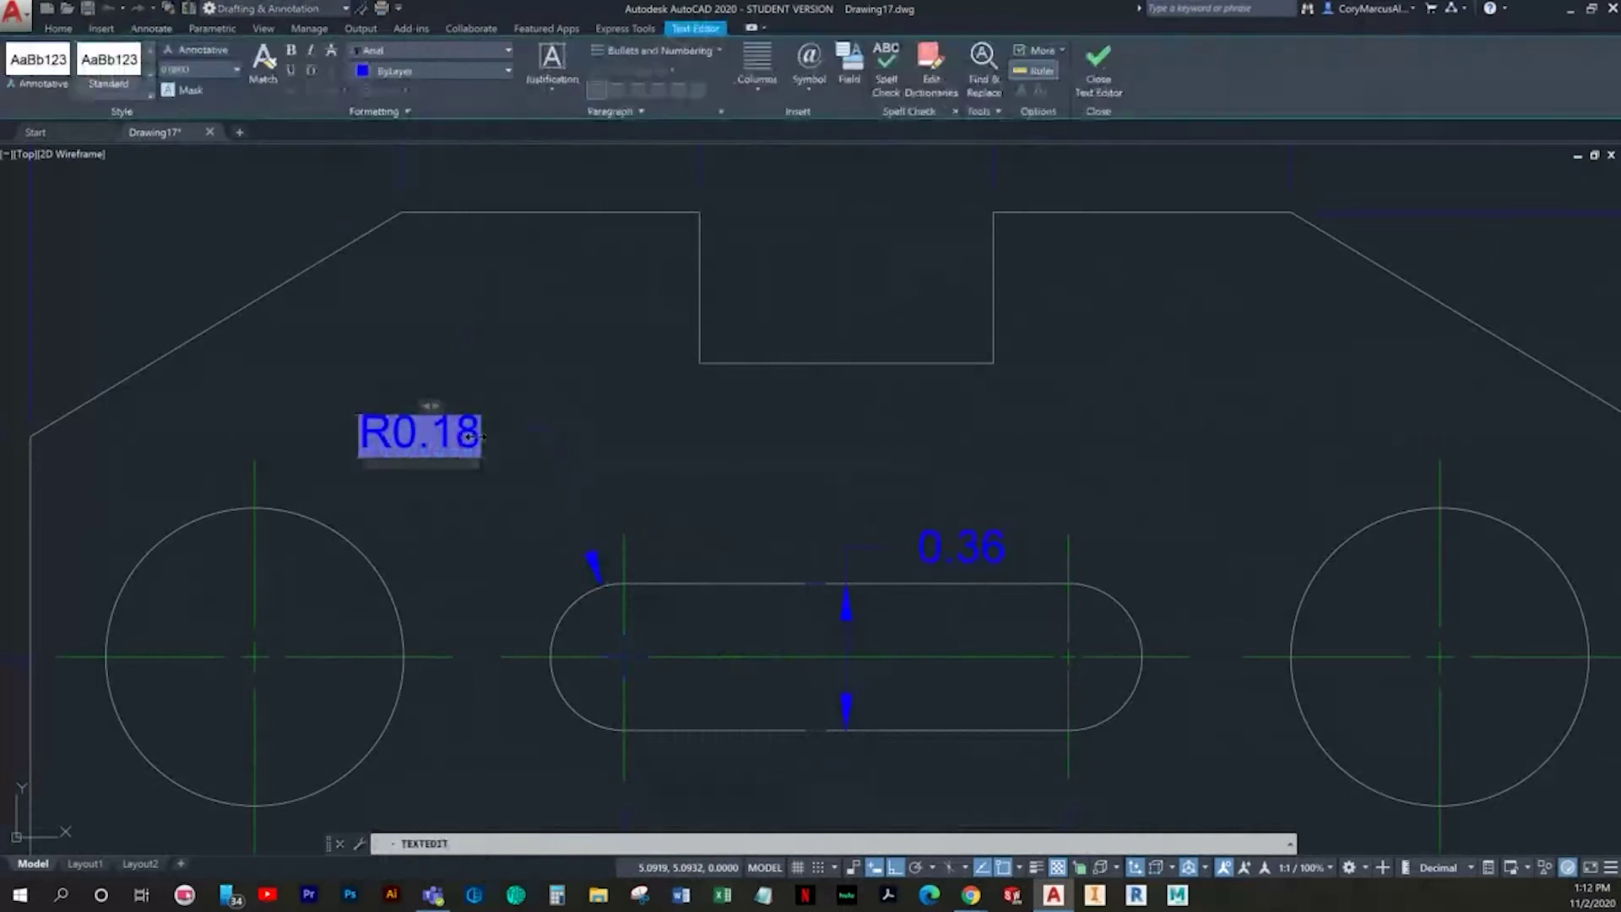
pyautogui.press('Home')
pyautogui.write('2X')
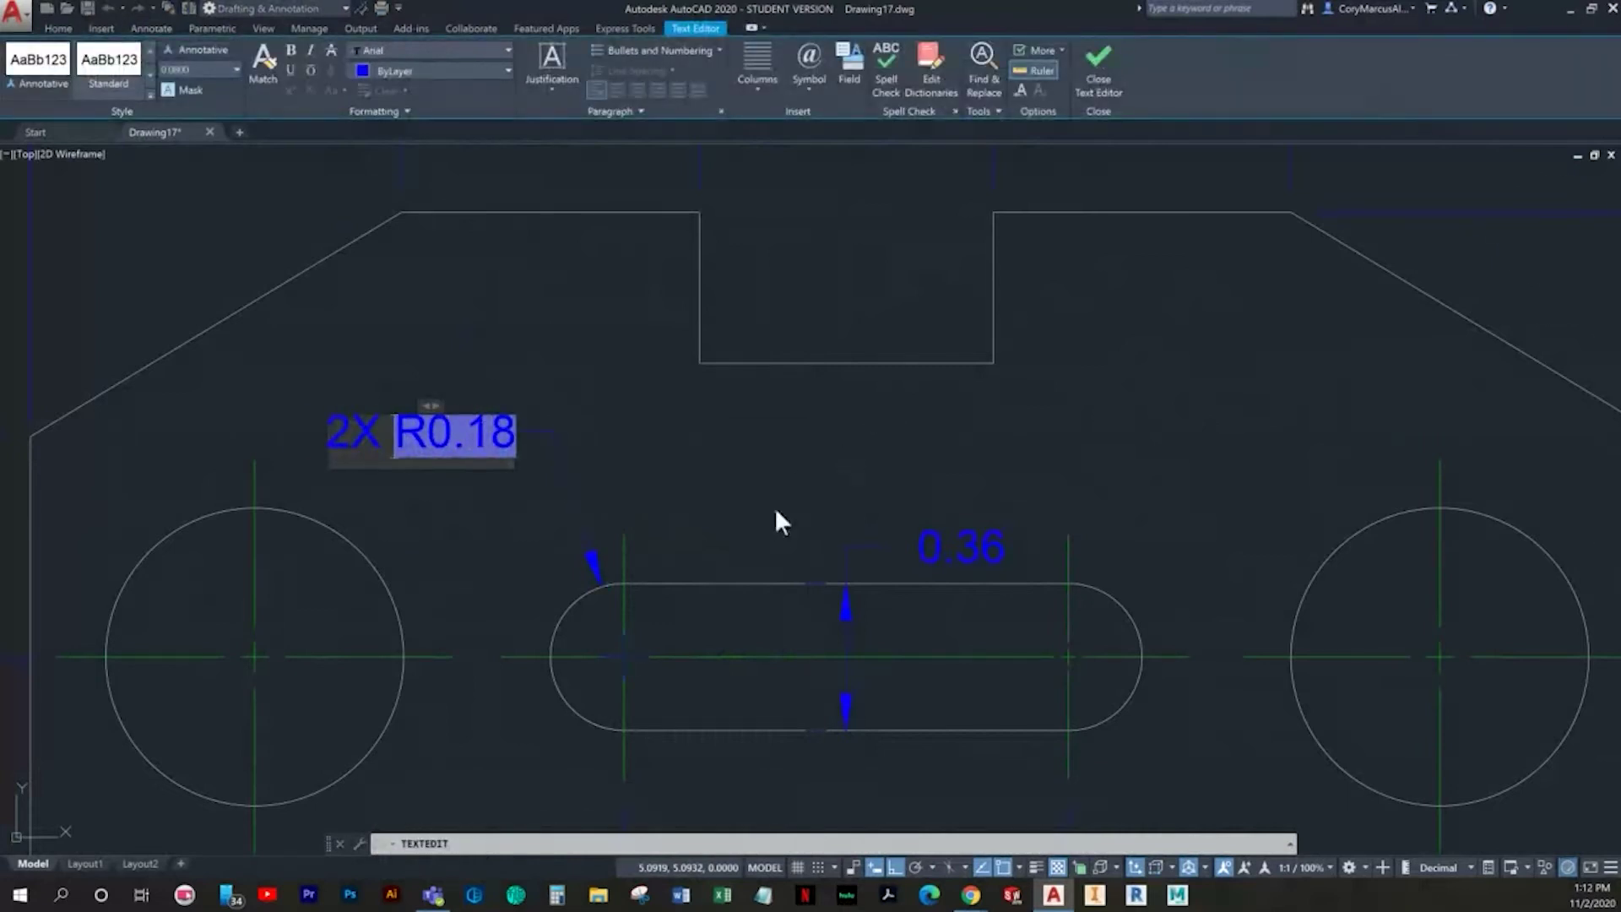
pyautogui.press('Escape')
pyautogui.press('Escape')
pyautogui.scroll(-6, 663, 463)
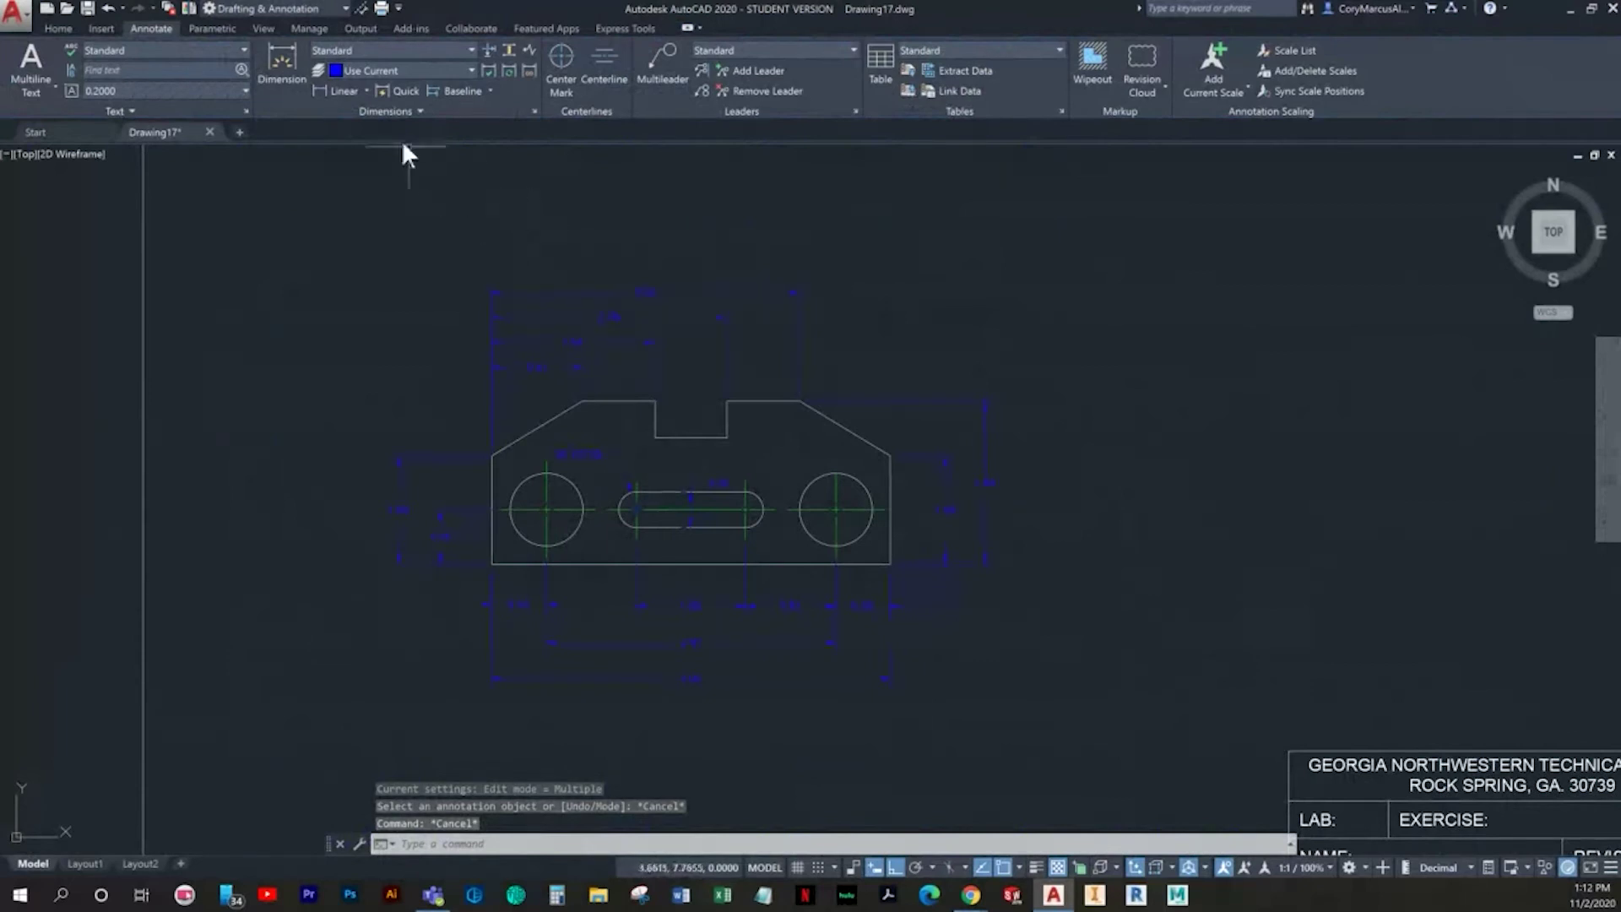
# Step: Add a diameter dimension to the right hole, placed outside the part beyond the upper right sloped corner
pyautogui.click(283, 74)
pyautogui.scroll(2, 939, 575)
pyautogui.scroll(2, 939, 575)
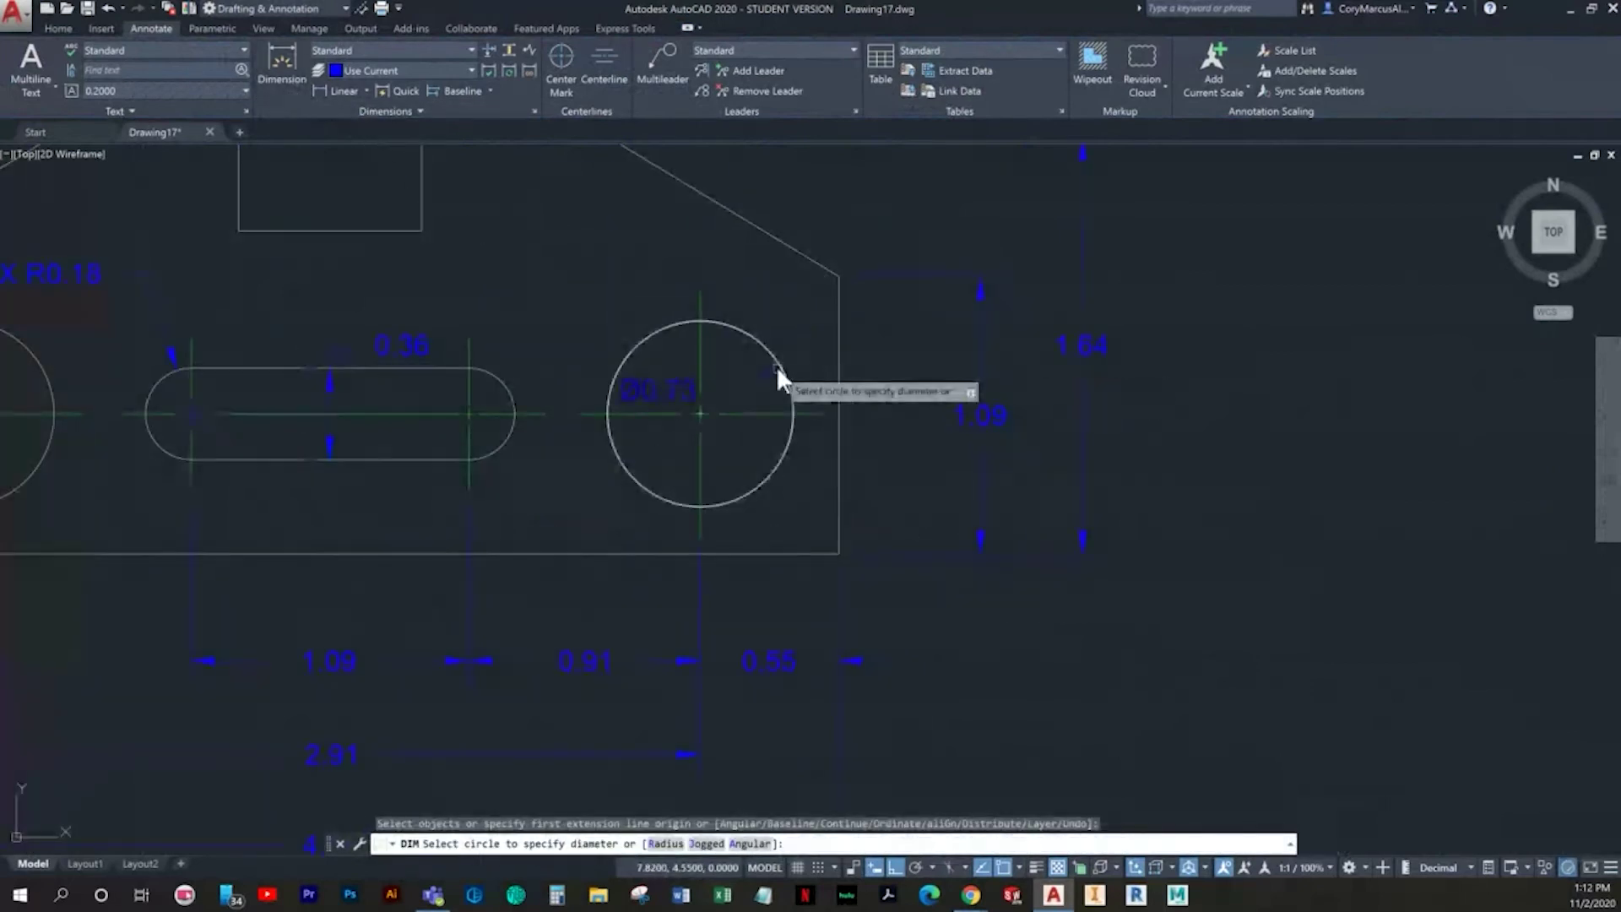
pyautogui.click(777, 369)
pyautogui.moveTo(916, 262); pyautogui.dragTo(857, 481, button='middle')
pyautogui.click(824, 379)
# Step: Add the prefix "2X" to the right hole's diameter dimension text
pyautogui.doubleClick(824, 378)
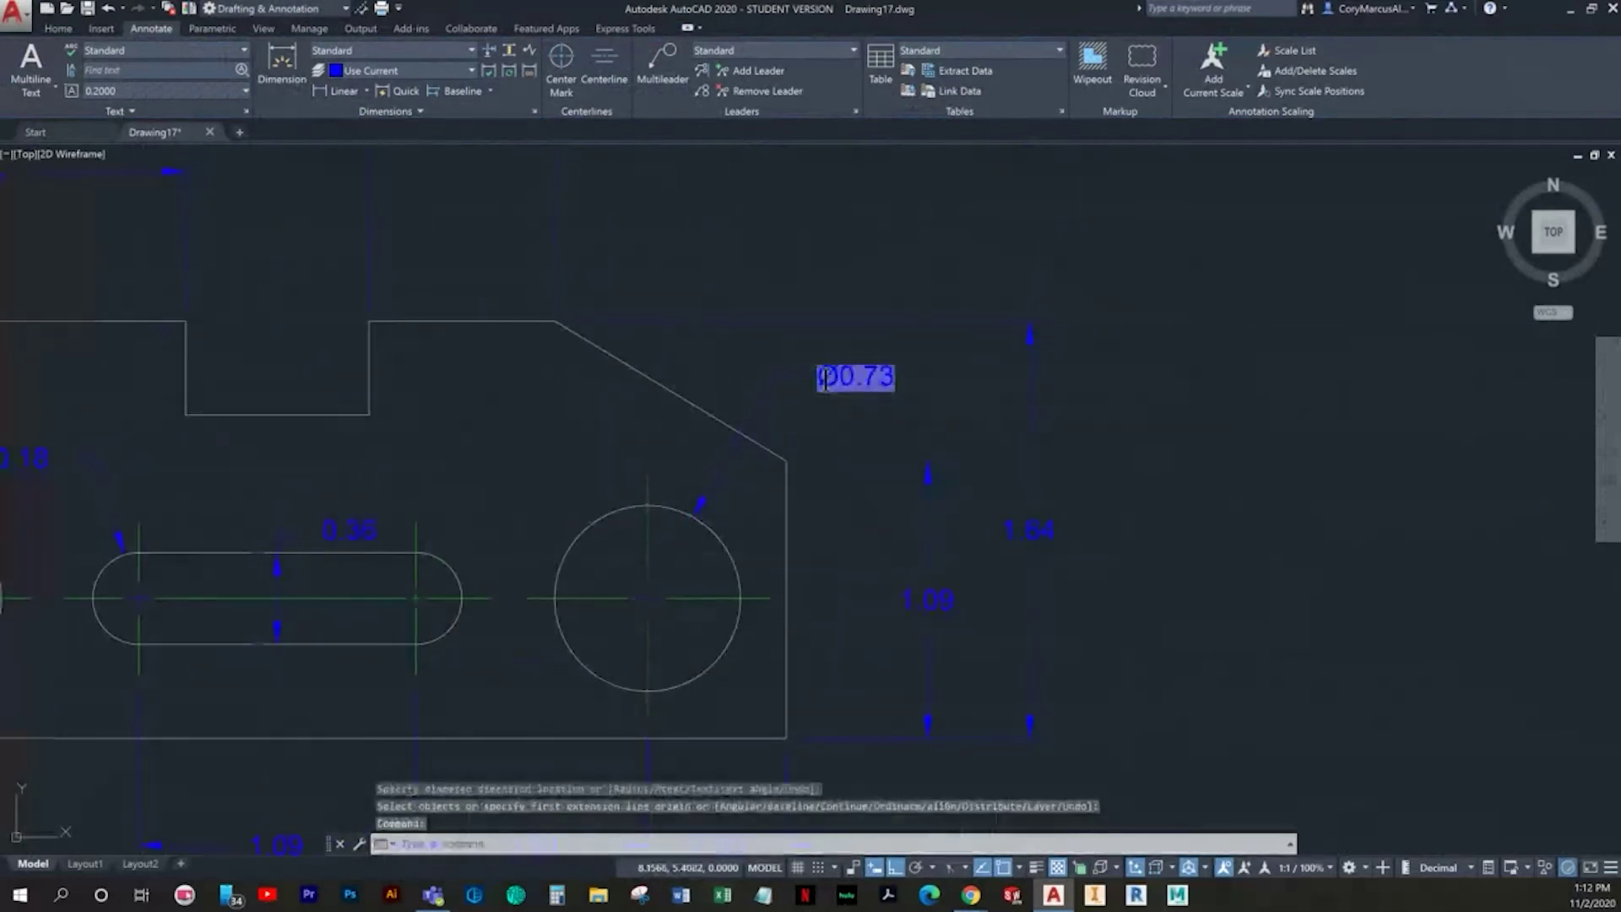
pyautogui.write('2X')
pyautogui.click(1281, 363)
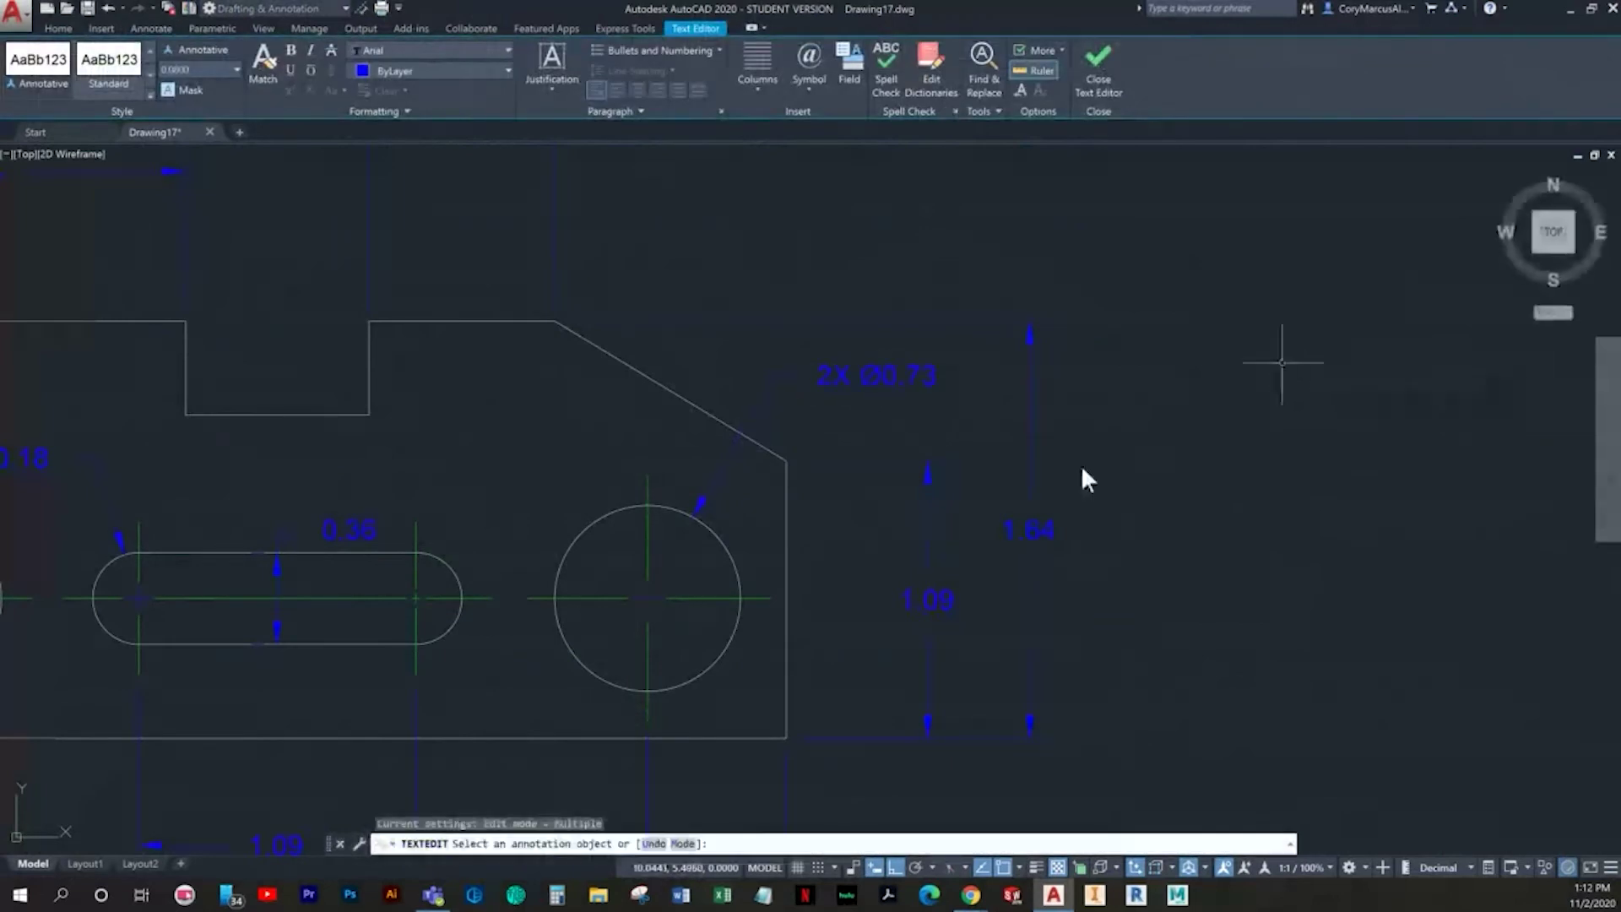
pyautogui.press('Escape')
pyautogui.scroll(-4, 980, 474)
pyautogui.moveTo(968, 480)
pyautogui.mouseDown(button='middle')
pyautogui.moveTo(1044, 471)
pyautogui.moveTo(991, 470)
pyautogui.mouseUp(button='middle')
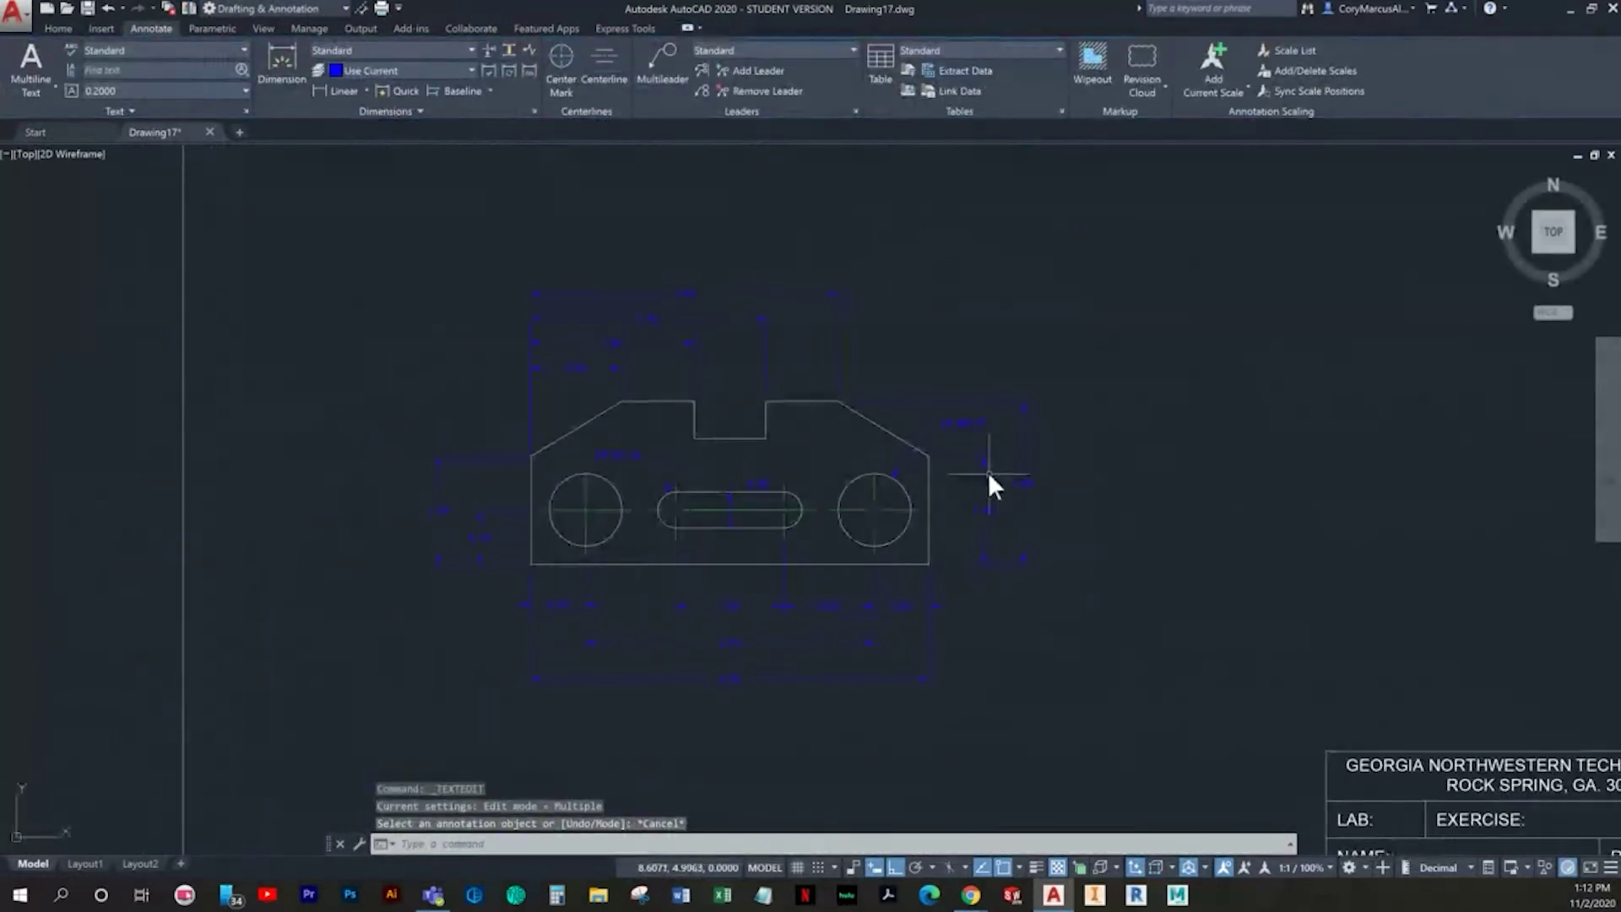
pyautogui.press('Escape')
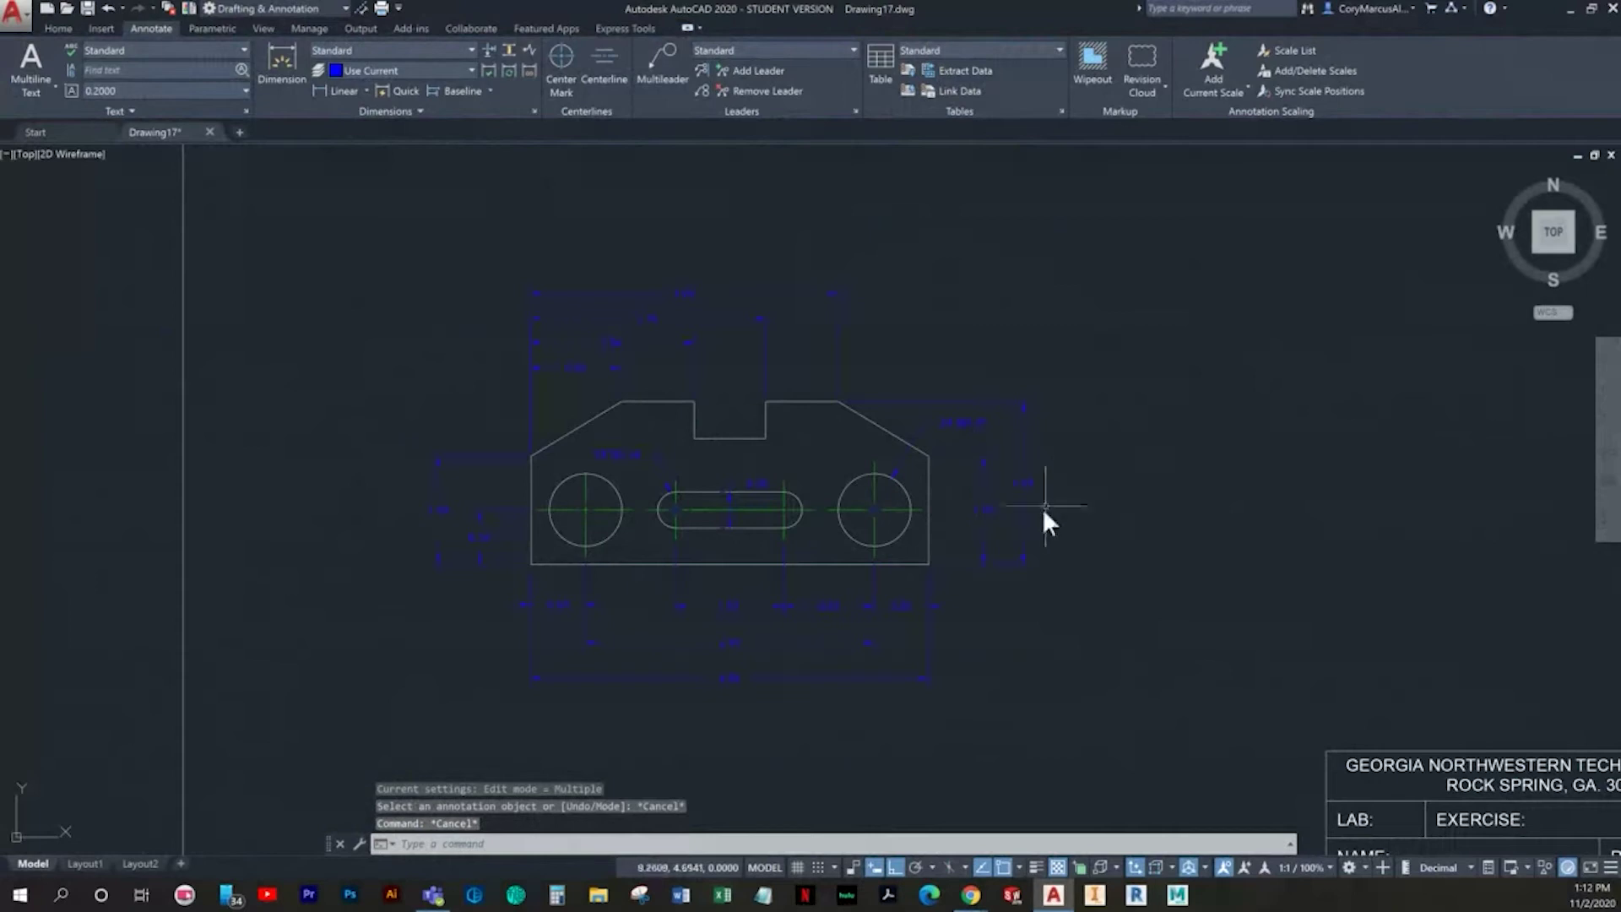
pyautogui.scroll(4, 1042, 515)
pyautogui.moveTo(1055, 530); pyautogui.dragTo(953, 476)
pyautogui.rightClick(954, 478)
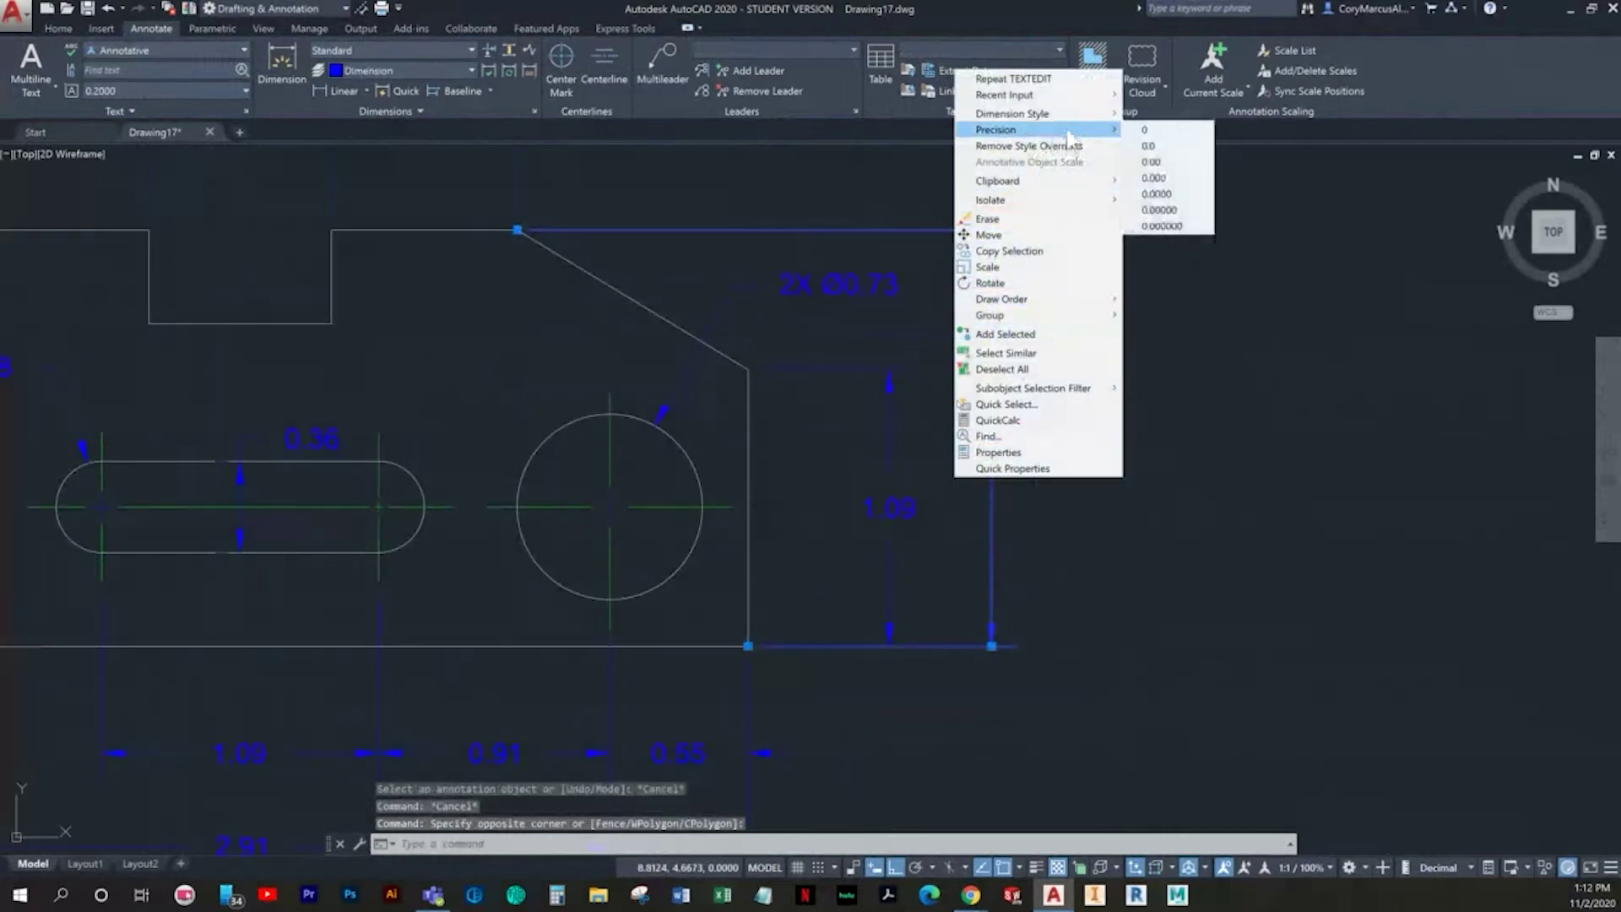
pyautogui.moveTo(1054, 110)
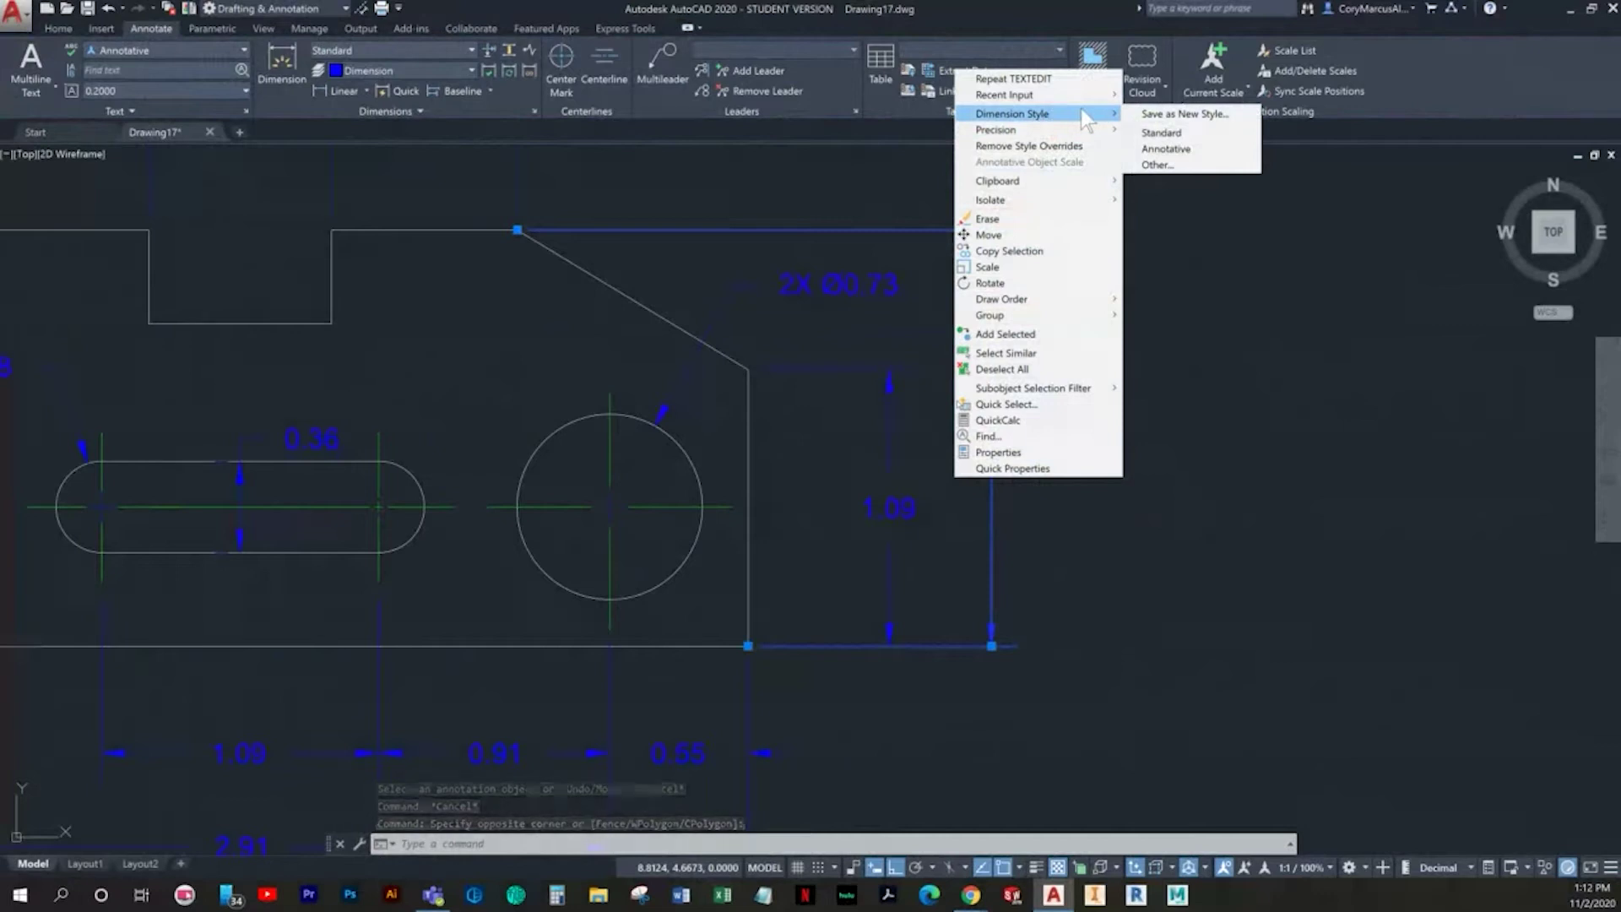
pyautogui.click(1277, 383)
pyautogui.press('Escape')
pyautogui.press('Escape')
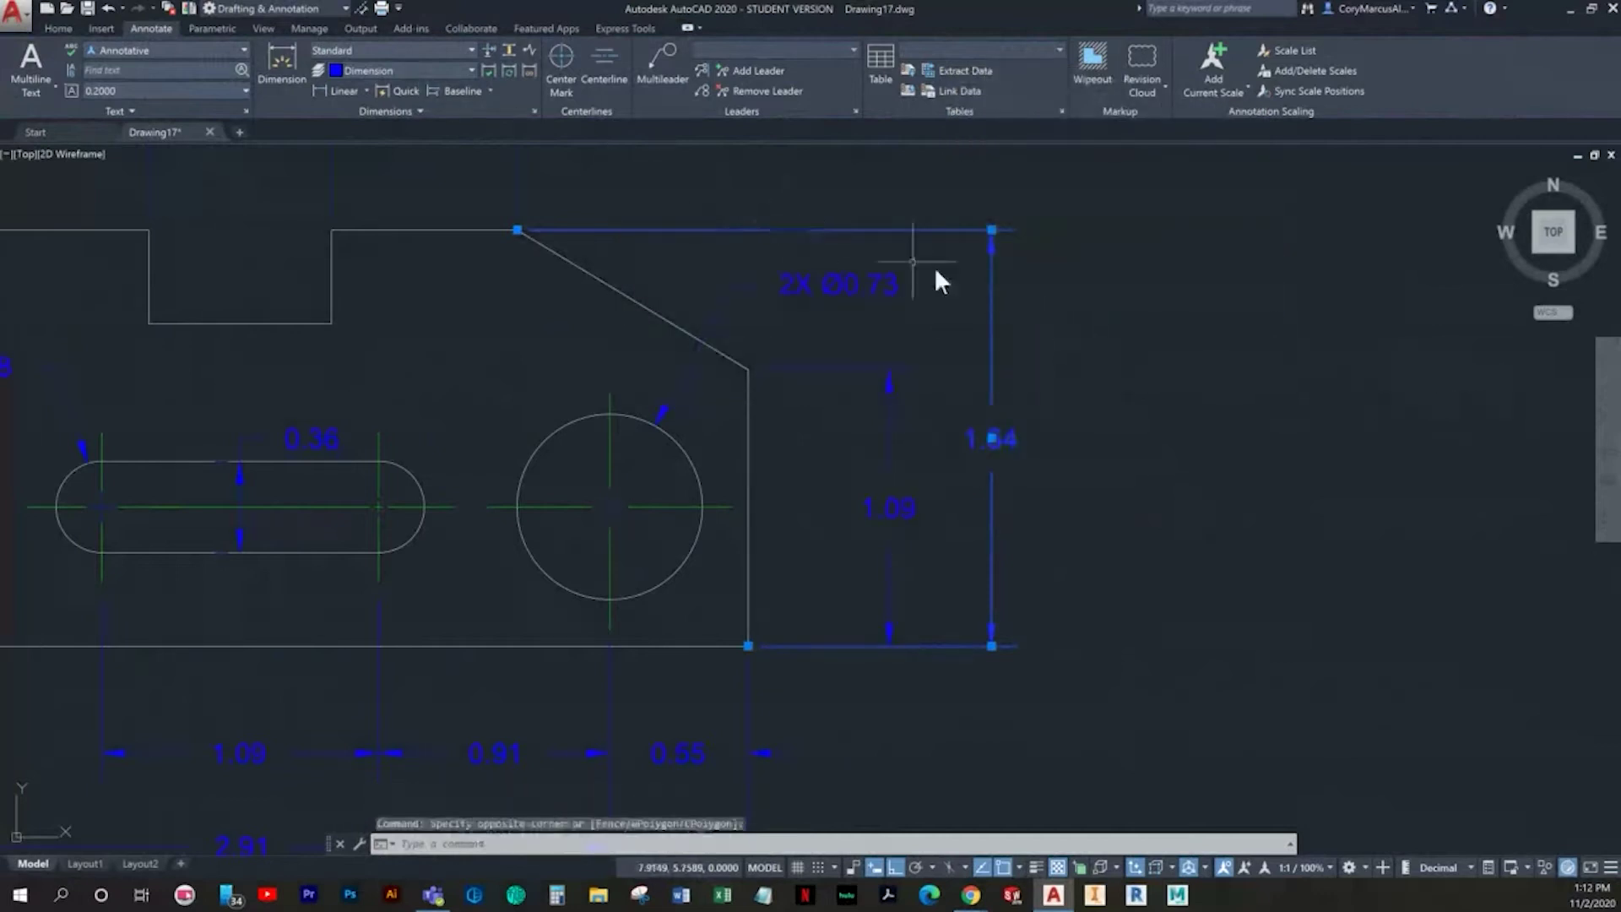
# Step: Set the Standard dimension style's text alignment to Aligned with dimension line
pyautogui.click(534, 111)
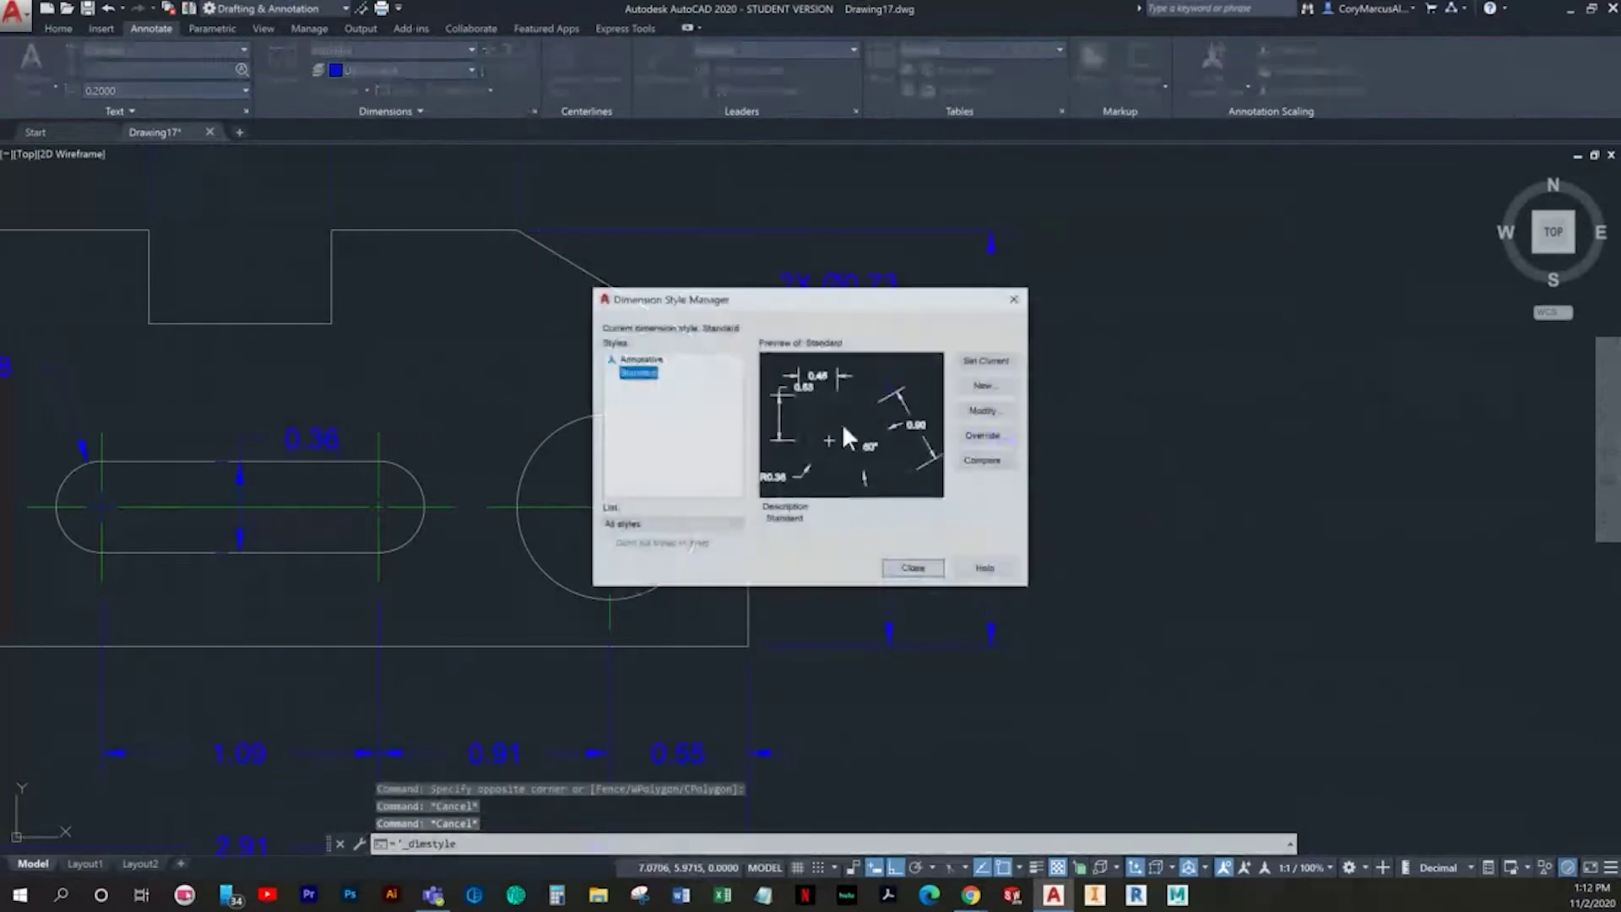
pyautogui.click(986, 410)
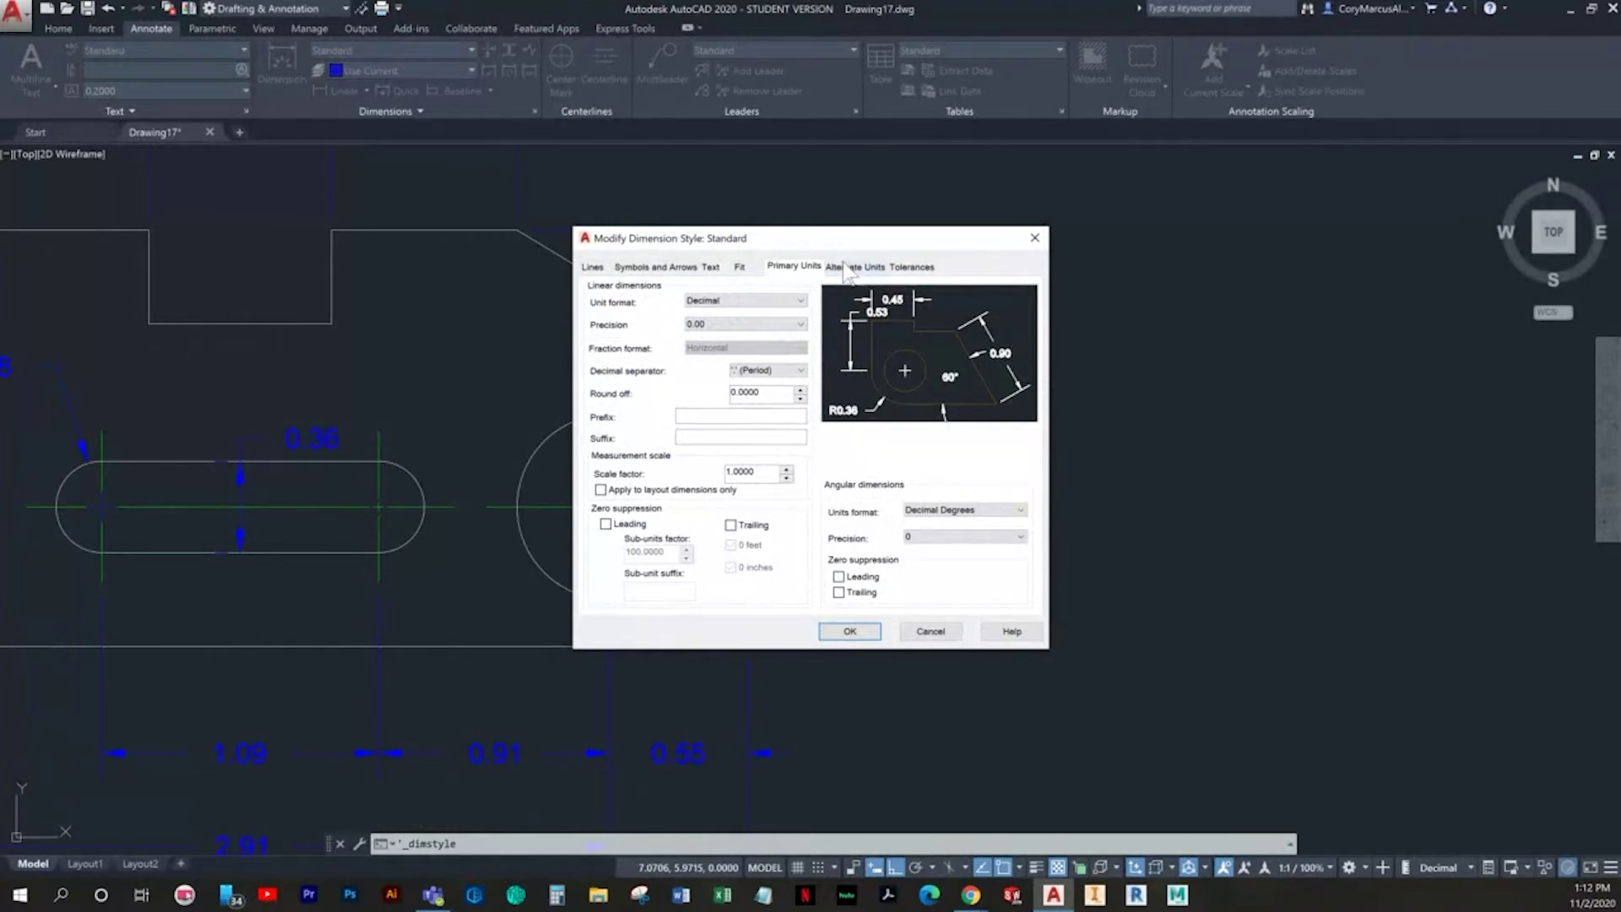
pyautogui.click(738, 268)
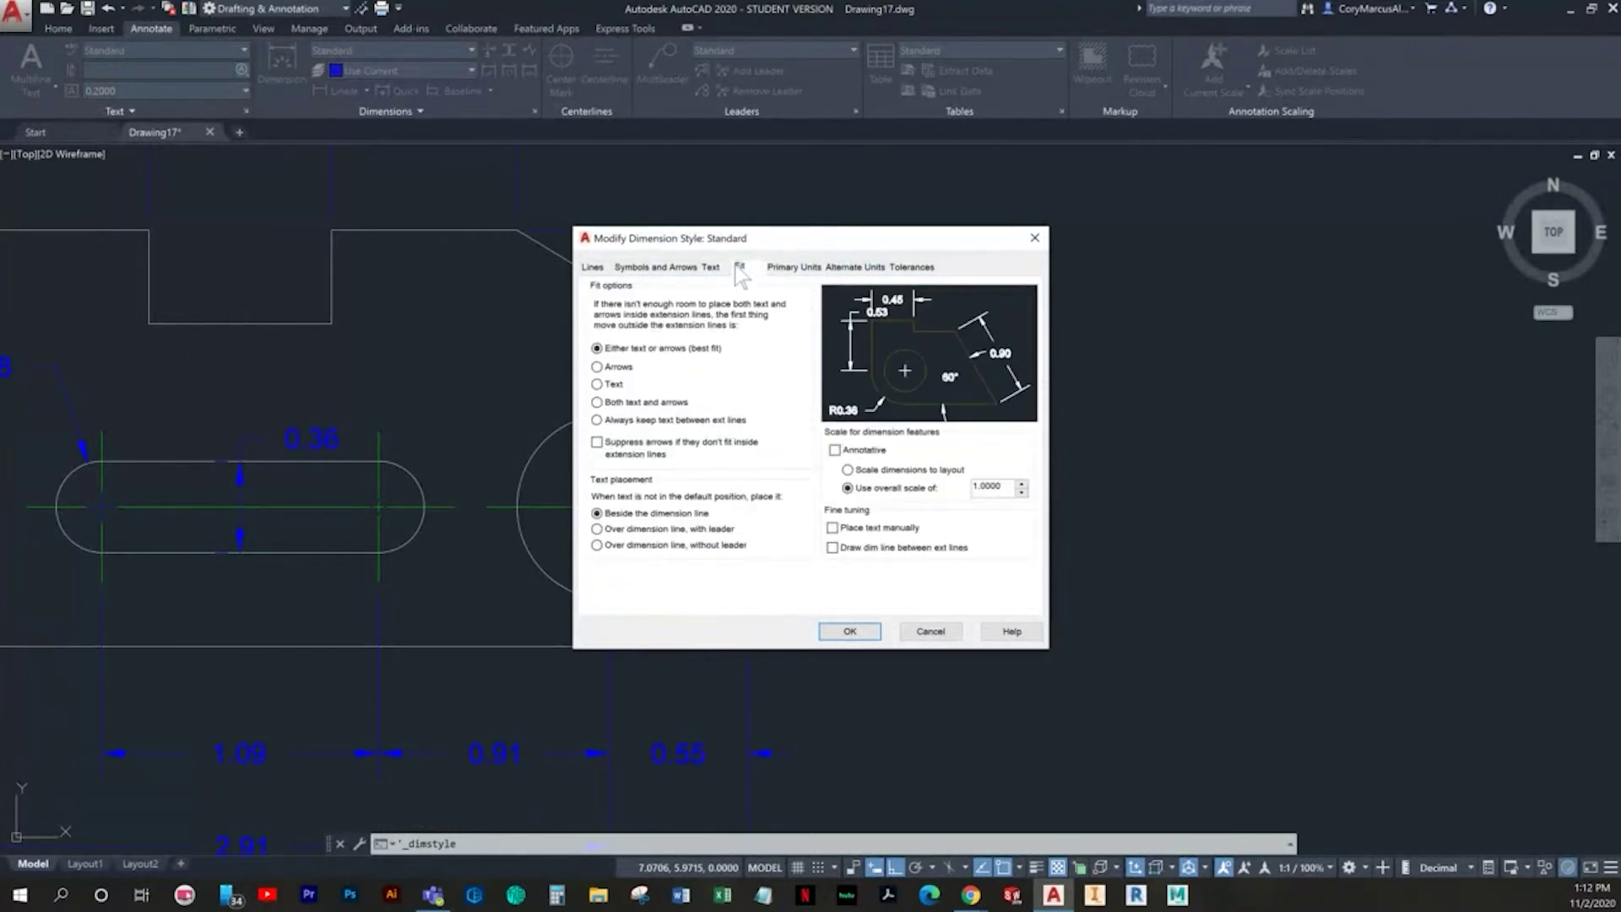
pyautogui.click(711, 267)
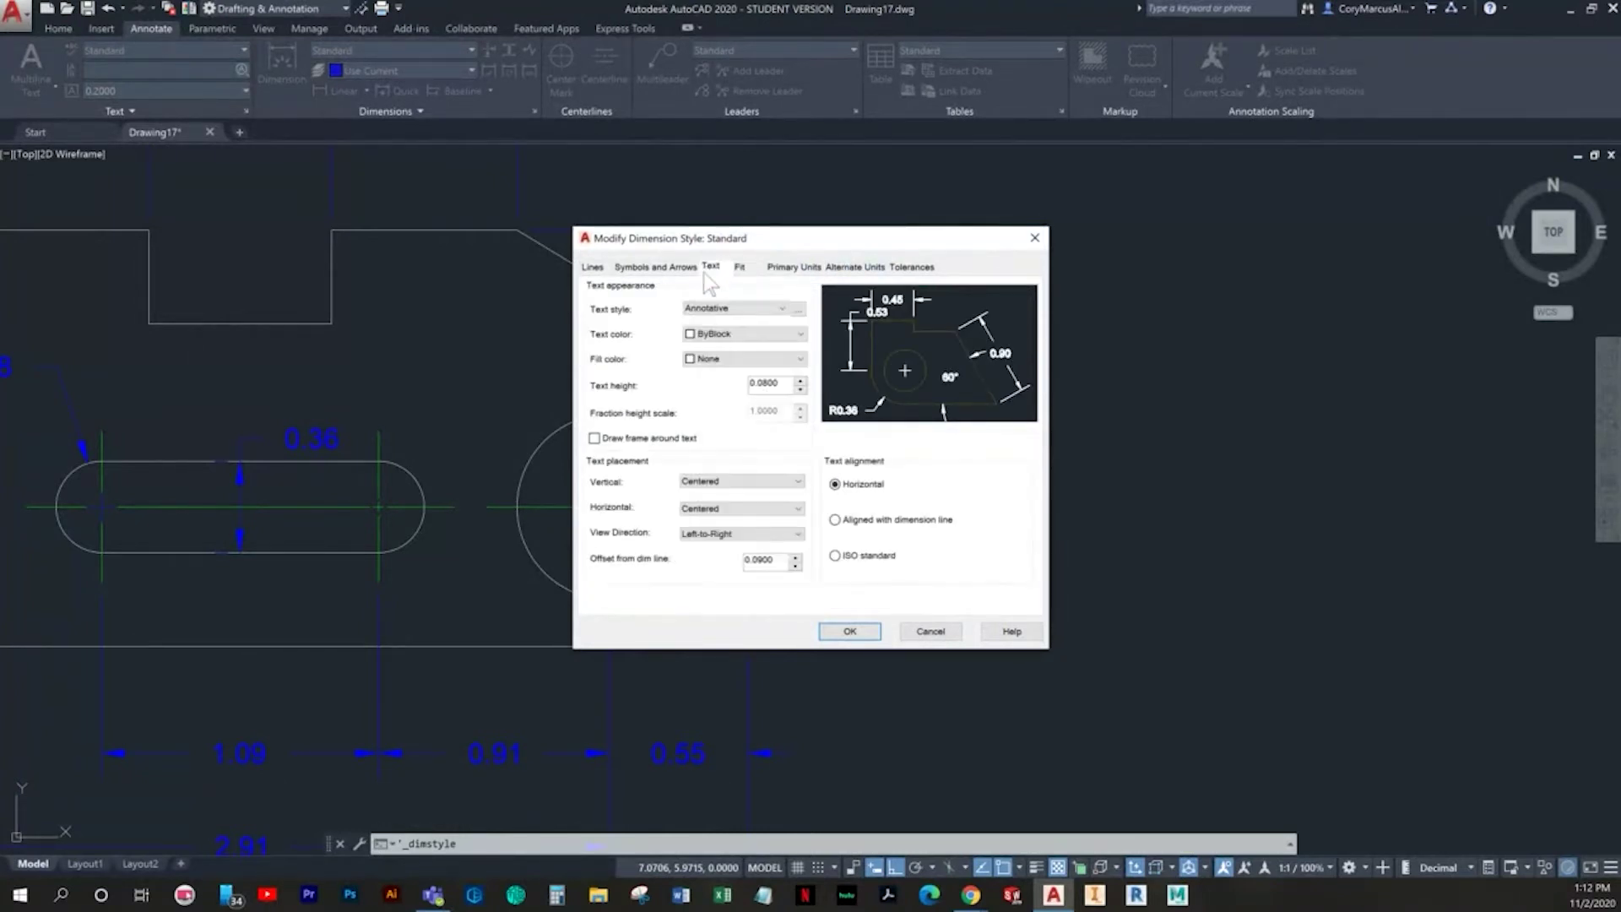
pyautogui.click(845, 519)
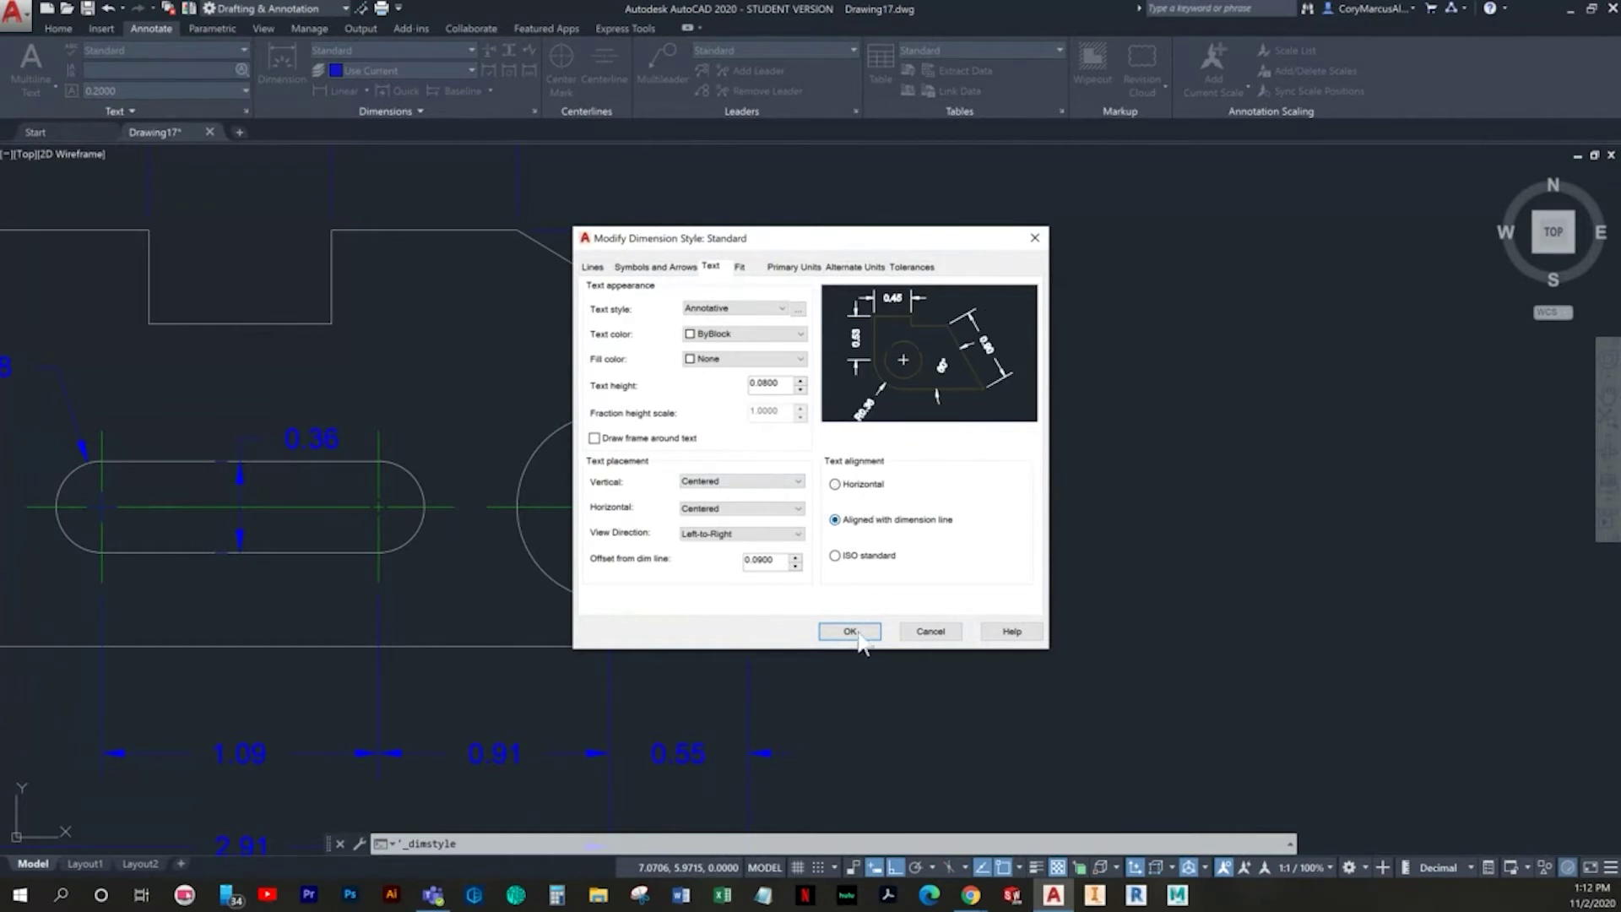
pyautogui.click(850, 631)
pyautogui.click(917, 572)
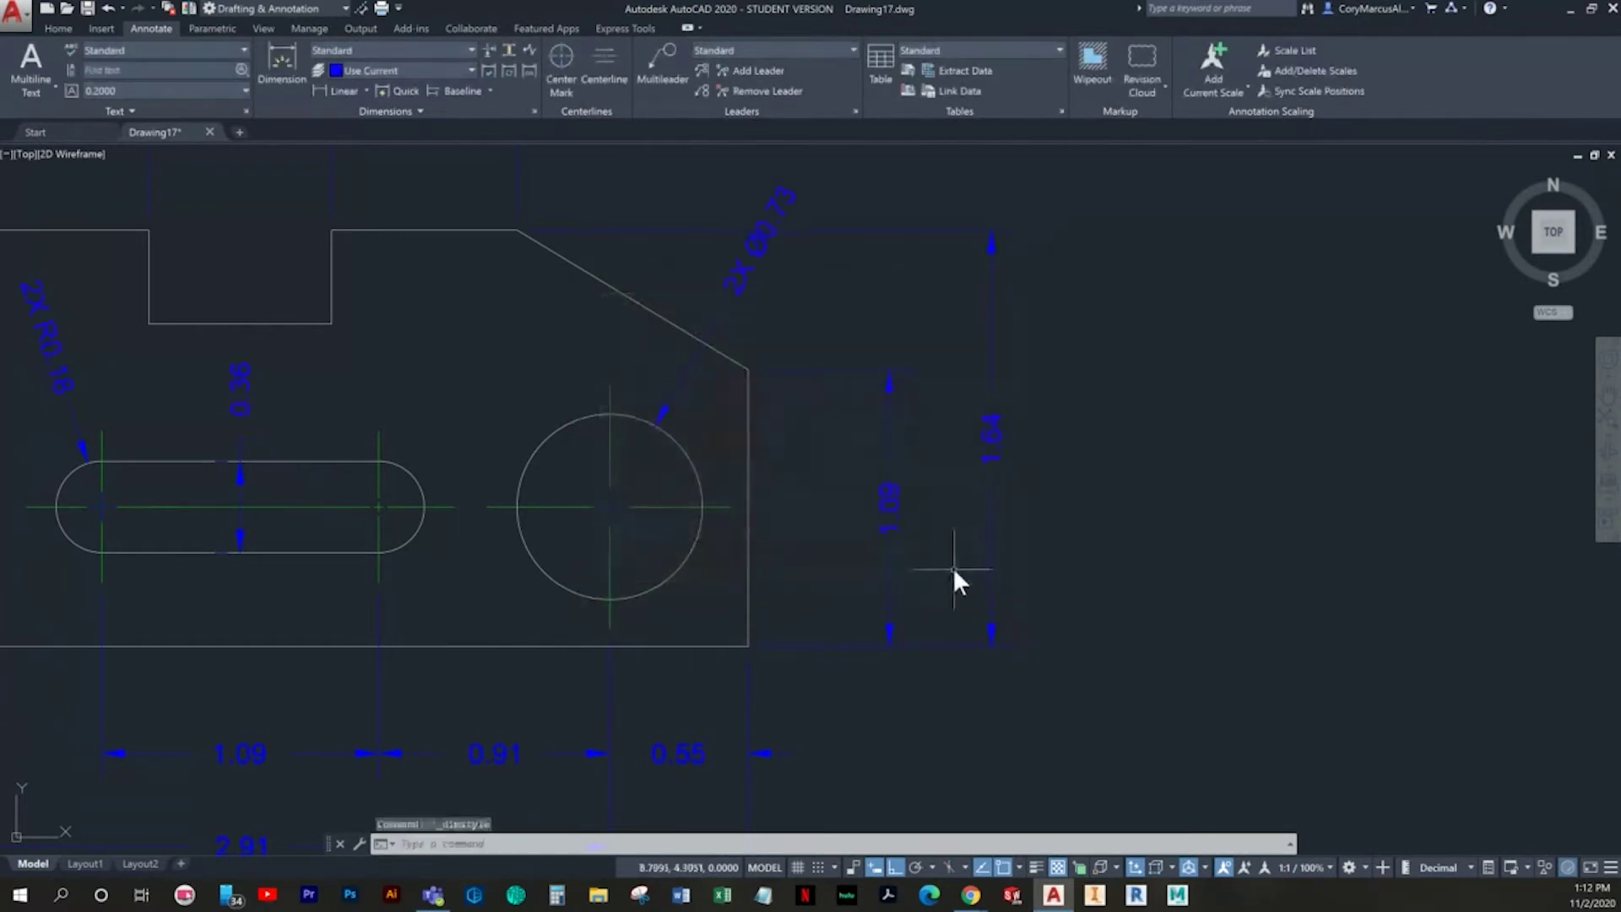
pyautogui.scroll(-3, 954, 567)
pyautogui.moveTo(969, 577); pyautogui.dragTo(980, 581, button='middle')
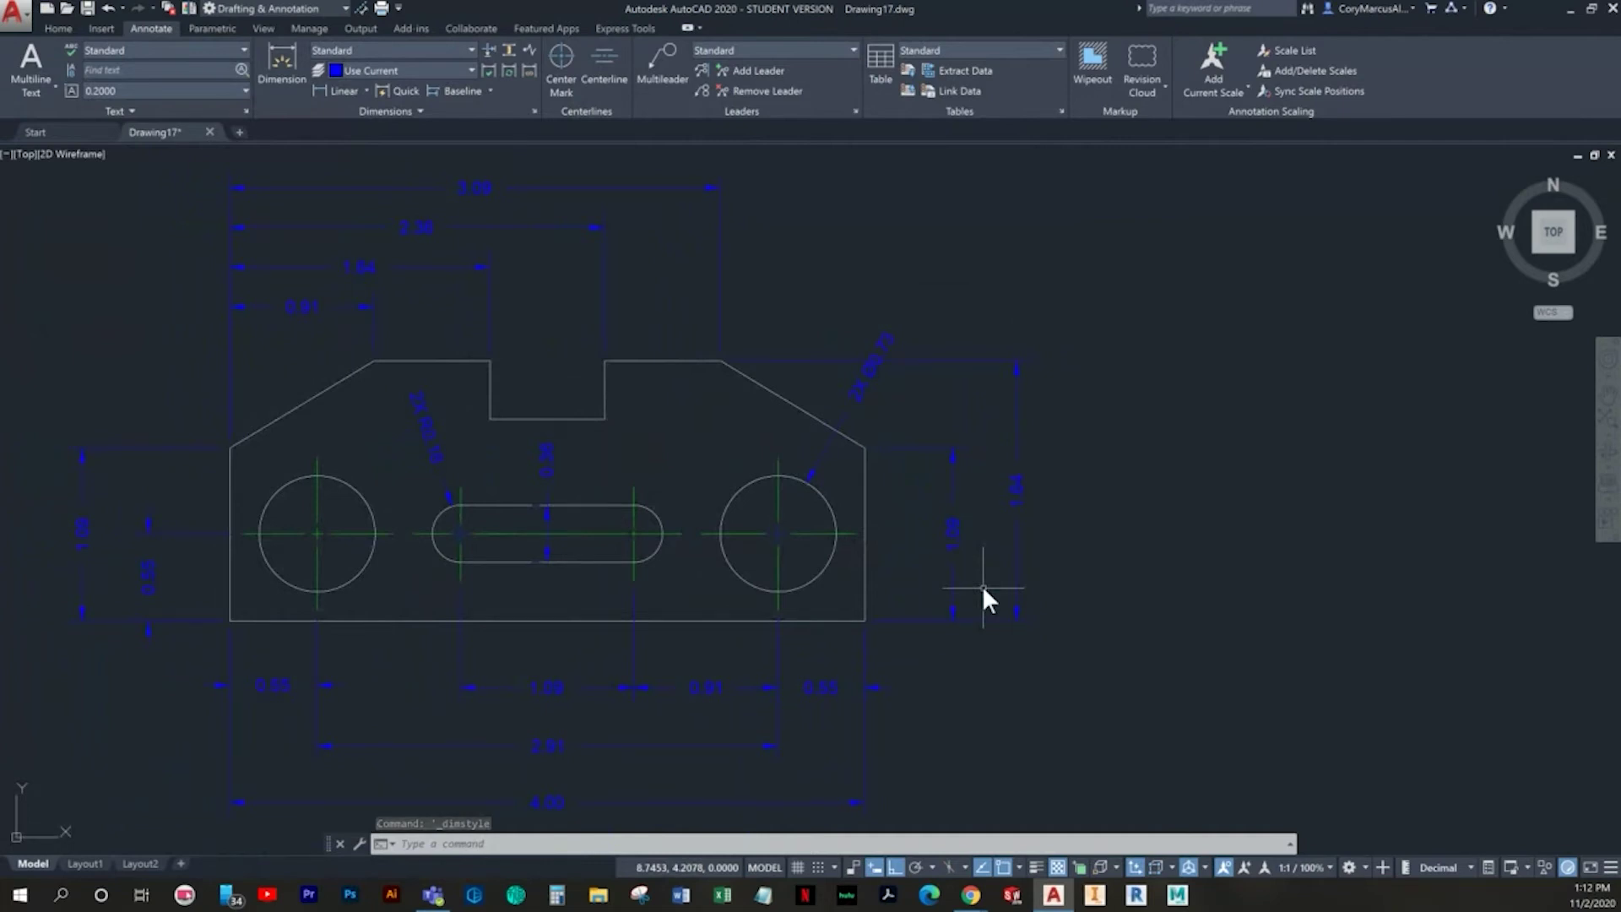
# Step: Undo the text alignment change made to the Standard dimension style
pyautogui.scroll(2, 981, 585)
pyautogui.moveTo(997, 499); pyautogui.dragTo(1055, 528, button='middle')
pyautogui.click(1159, 477)
pyautogui.click(1041, 435)
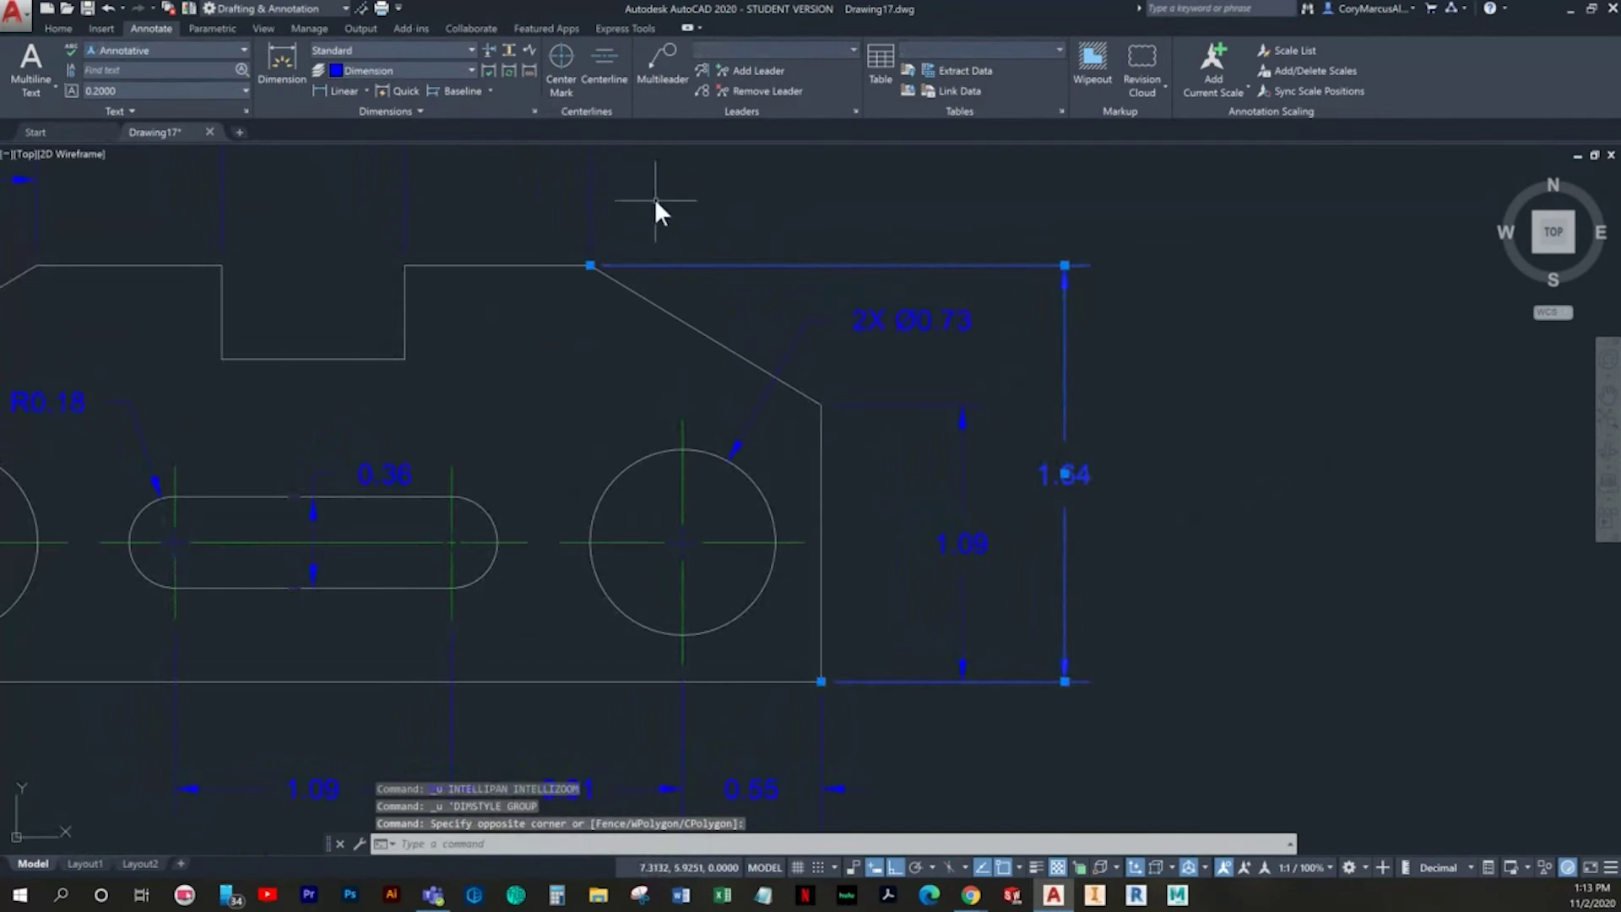
pyautogui.press('Escape')
pyautogui.press('Escape')
# Step: Create a new dimension style named "Aligned Dimensions", starting from Standard and used for all dimensions
pyautogui.click(535, 111)
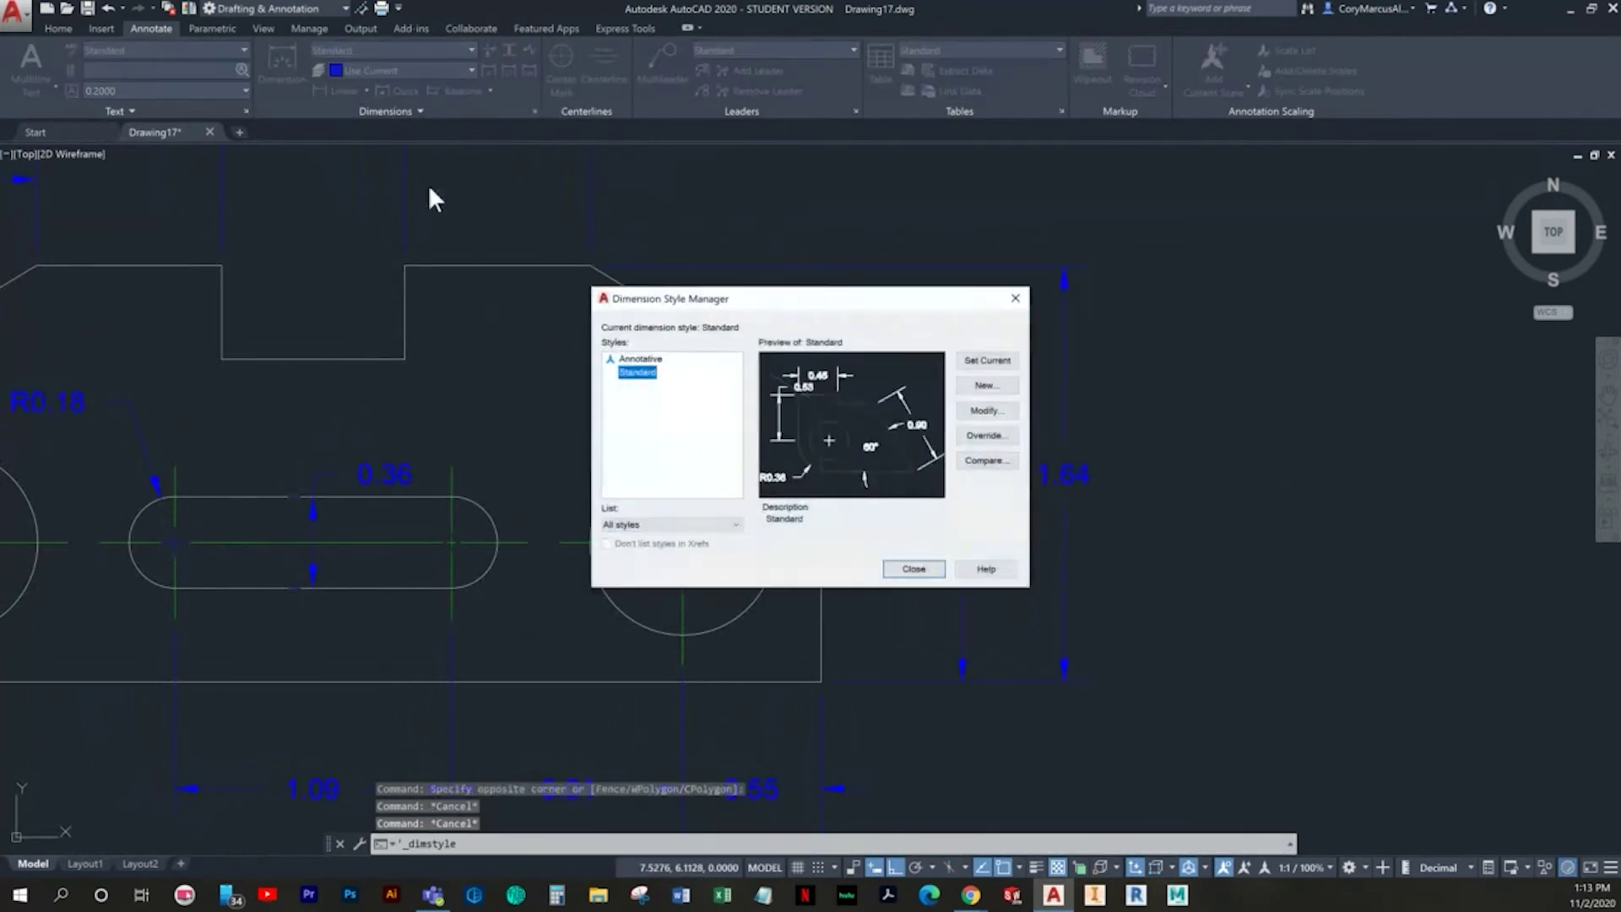
pyautogui.click(1004, 385)
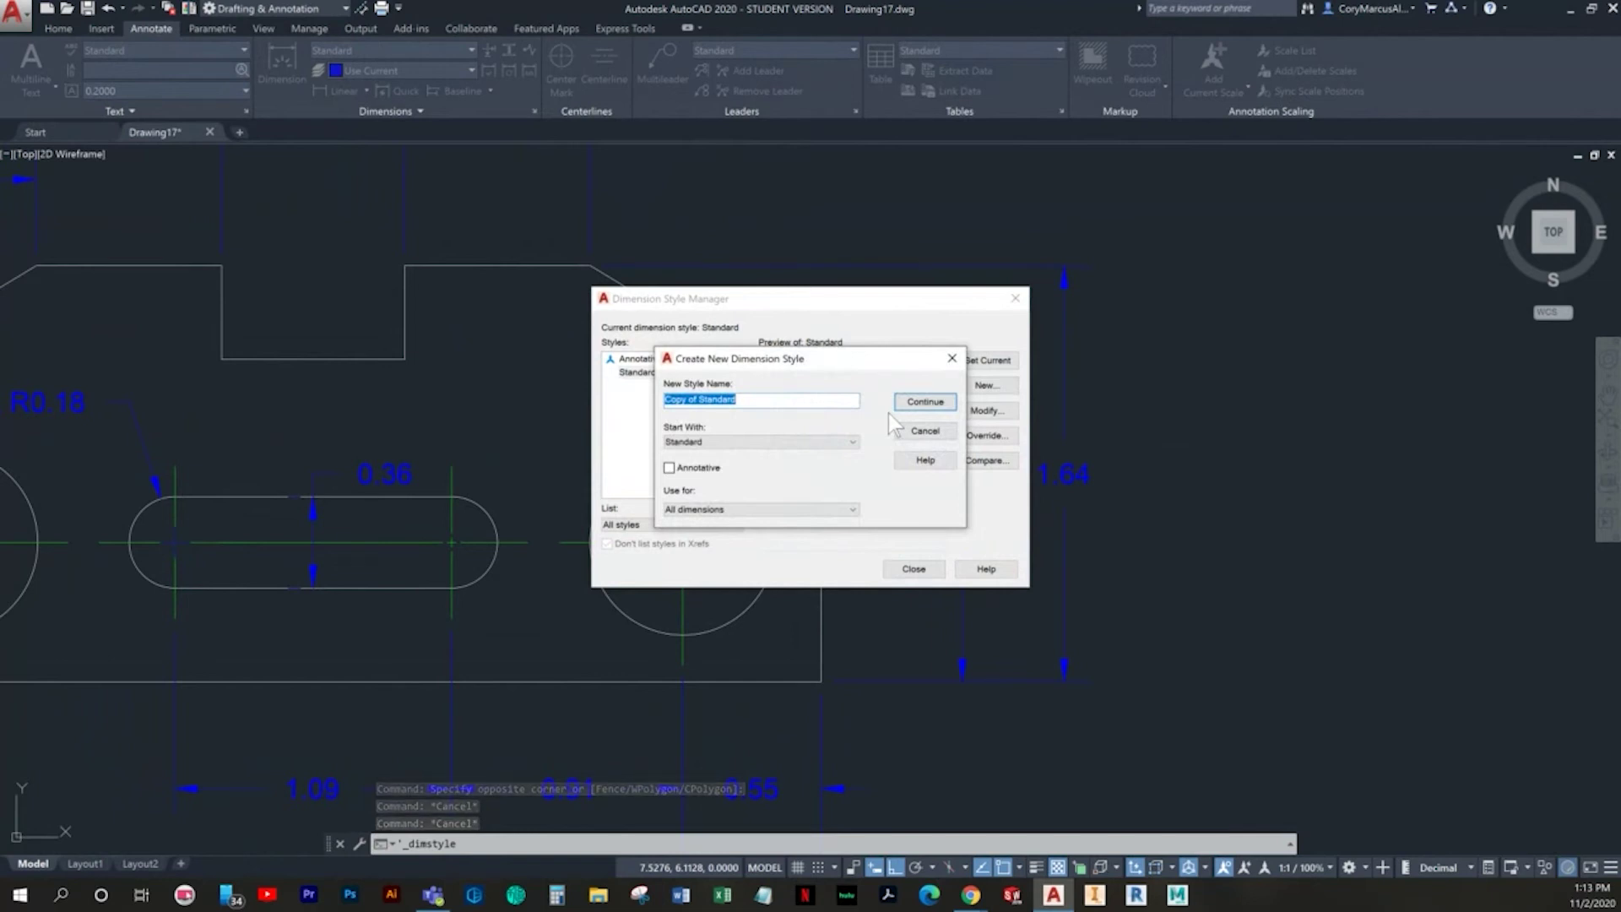
pyautogui.write('Aligned Dimensinos')
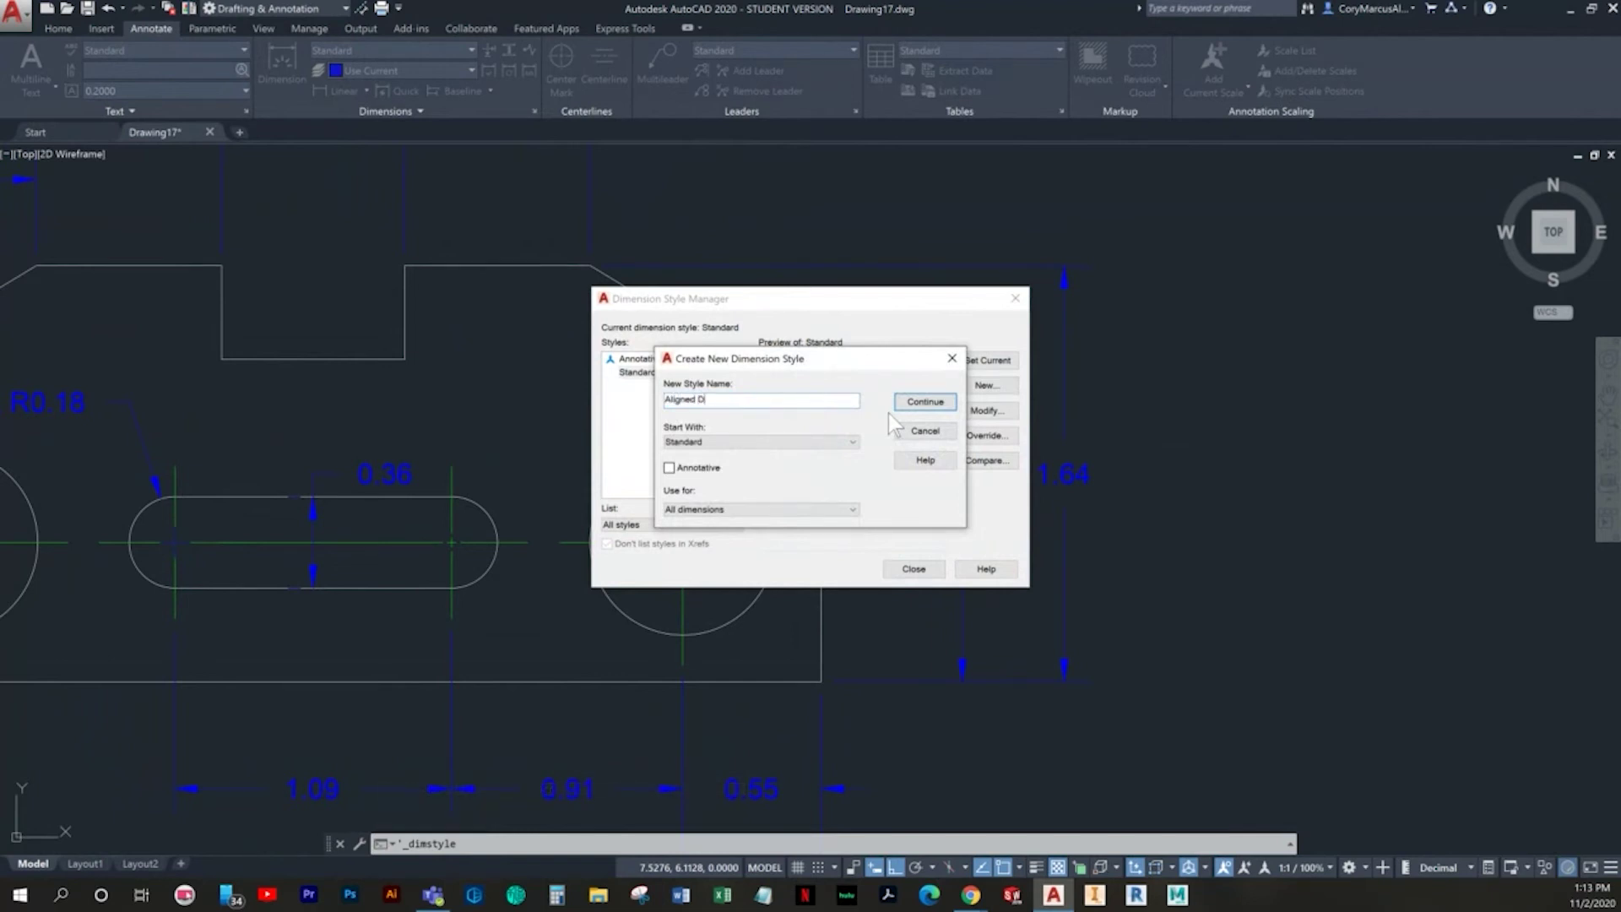
pyautogui.press('BackSpace')
pyautogui.press('BackSpace')
pyautogui.press('BackSpace')
pyautogui.write('pon')
pyautogui.press('BackSpace')
pyautogui.press('BackSpace')
pyautogui.press('BackSpace')
pyautogui.write('on')
pyautogui.press('Return')
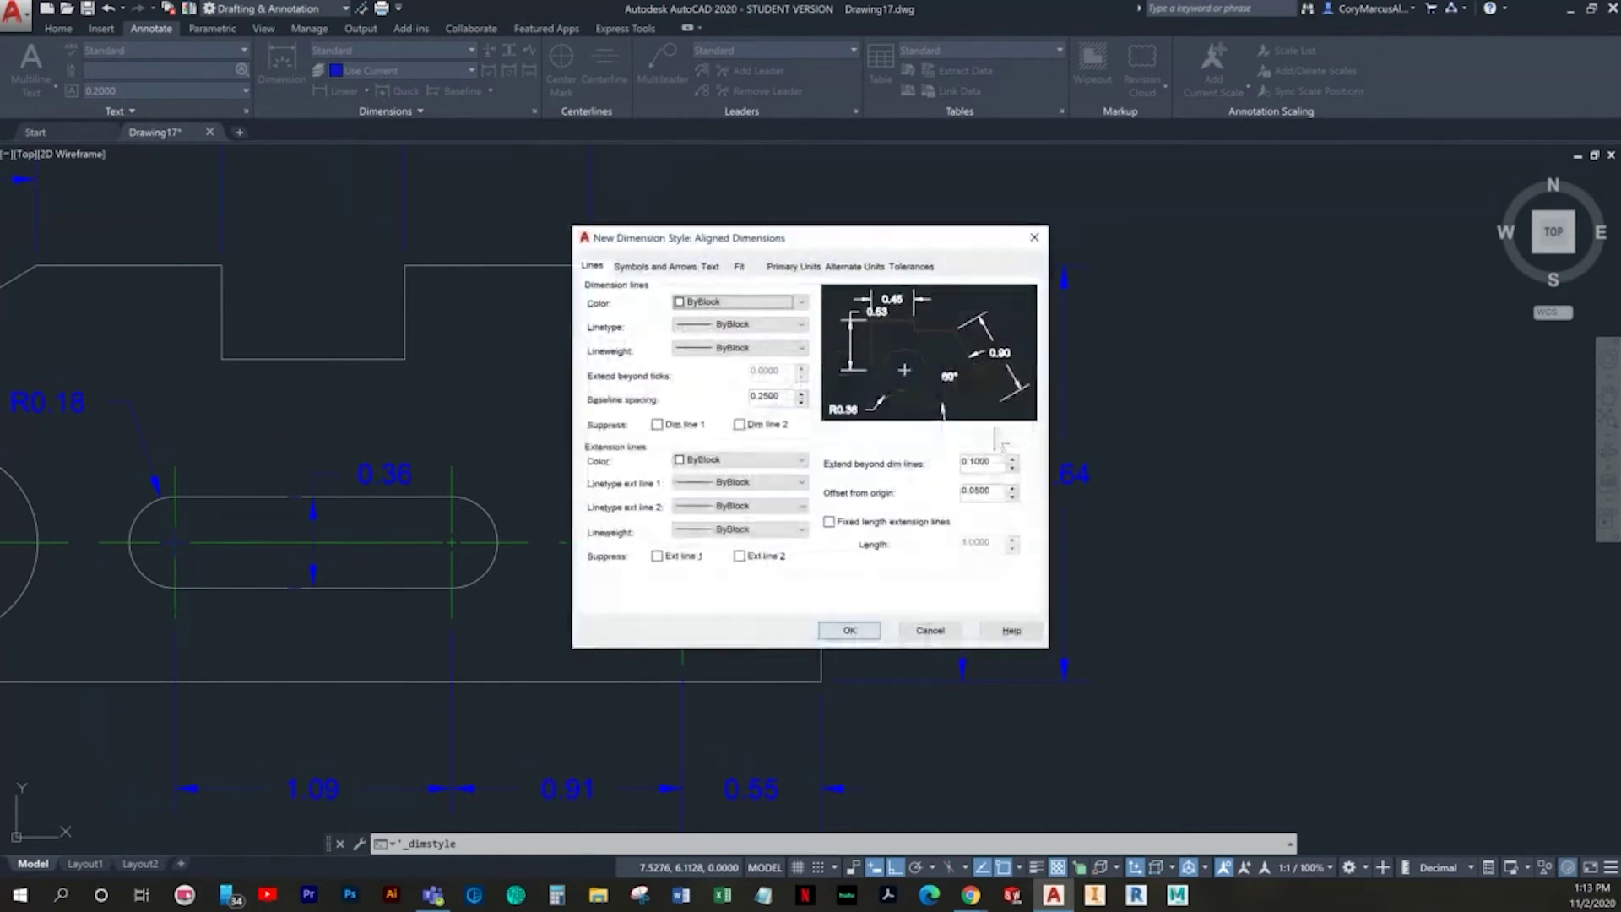
# Step: Set the Aligned Dimensions style's text alignment to Aligned with dimension line and save the style
pyautogui.click(714, 267)
pyautogui.click(870, 519)
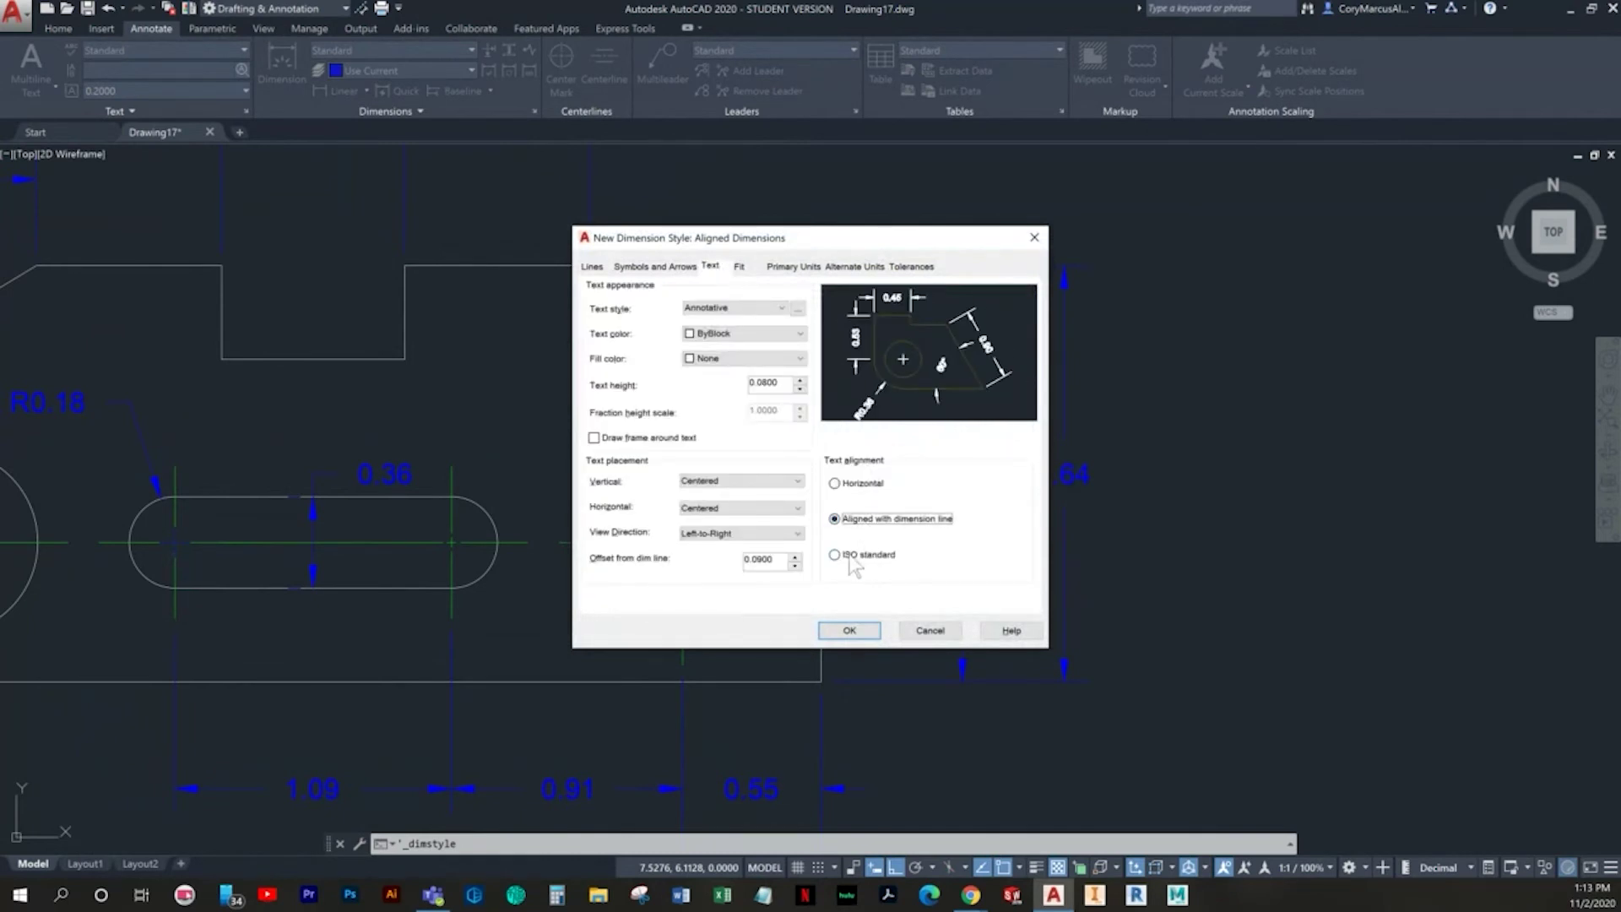
pyautogui.click(850, 556)
pyautogui.click(870, 518)
pyautogui.click(849, 631)
pyautogui.click(910, 569)
# Step: Apply the Aligned Dimensions style to the vertical height dimensions on both sides of the part
pyautogui.moveTo(985, 576); pyautogui.dragTo(1052, 578, button='middle')
pyautogui.click(1300, 657)
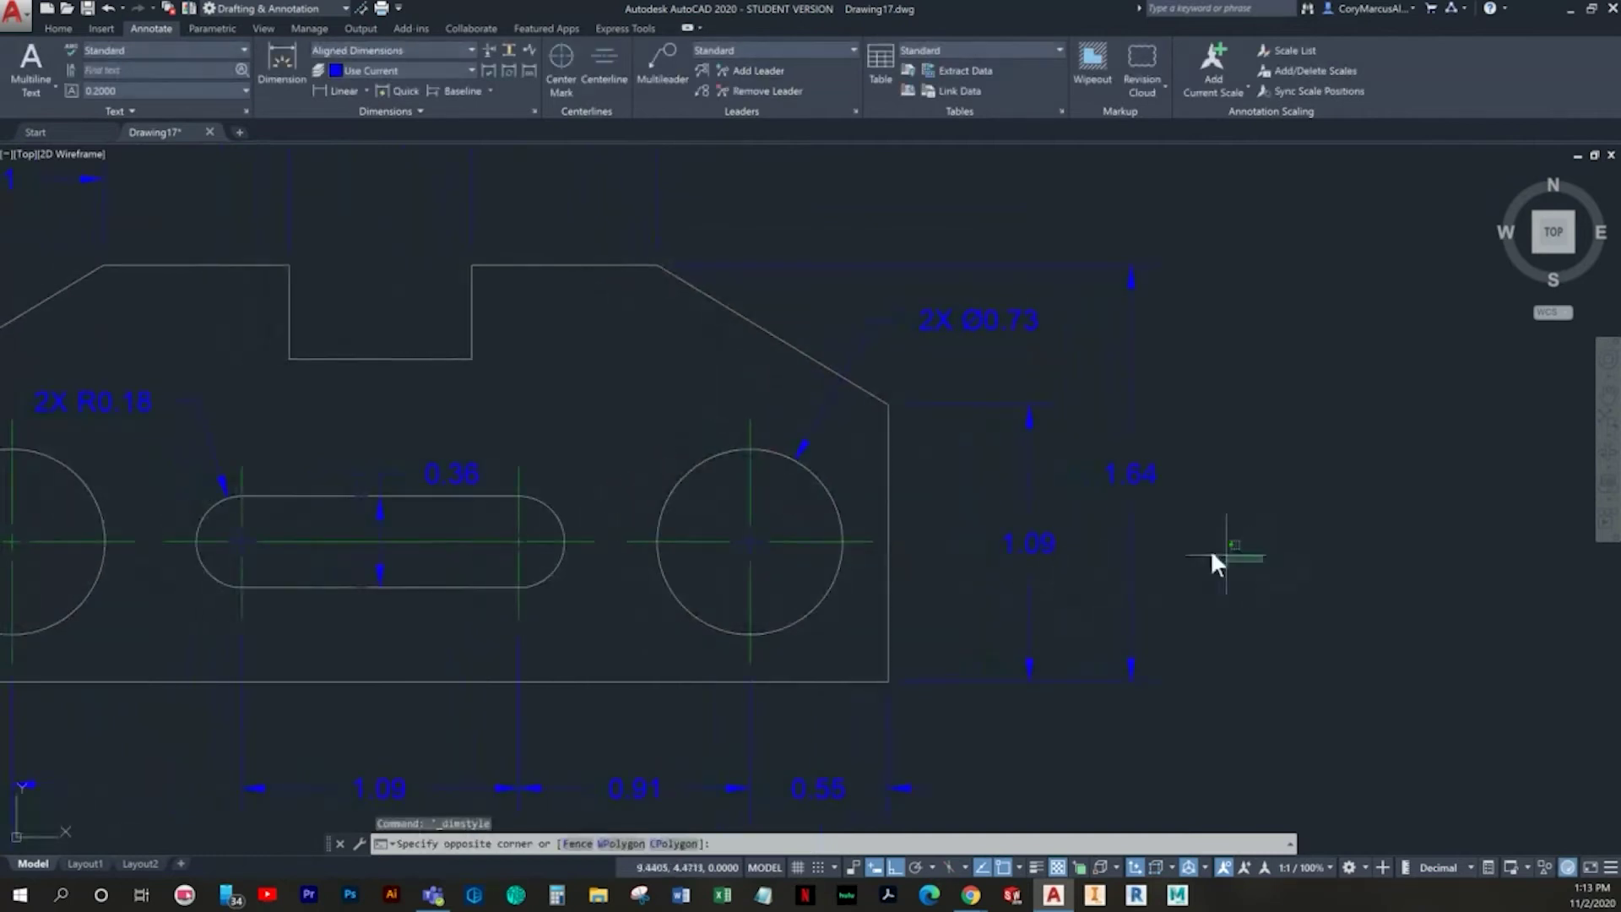
pyautogui.click(1035, 495)
pyautogui.moveTo(915, 516); pyautogui.dragTo(1057, 534, button='middle')
pyautogui.moveTo(723, 561); pyautogui.dragTo(922, 569, button='middle')
pyautogui.moveTo(251, 521); pyautogui.dragTo(648, 437, button='middle')
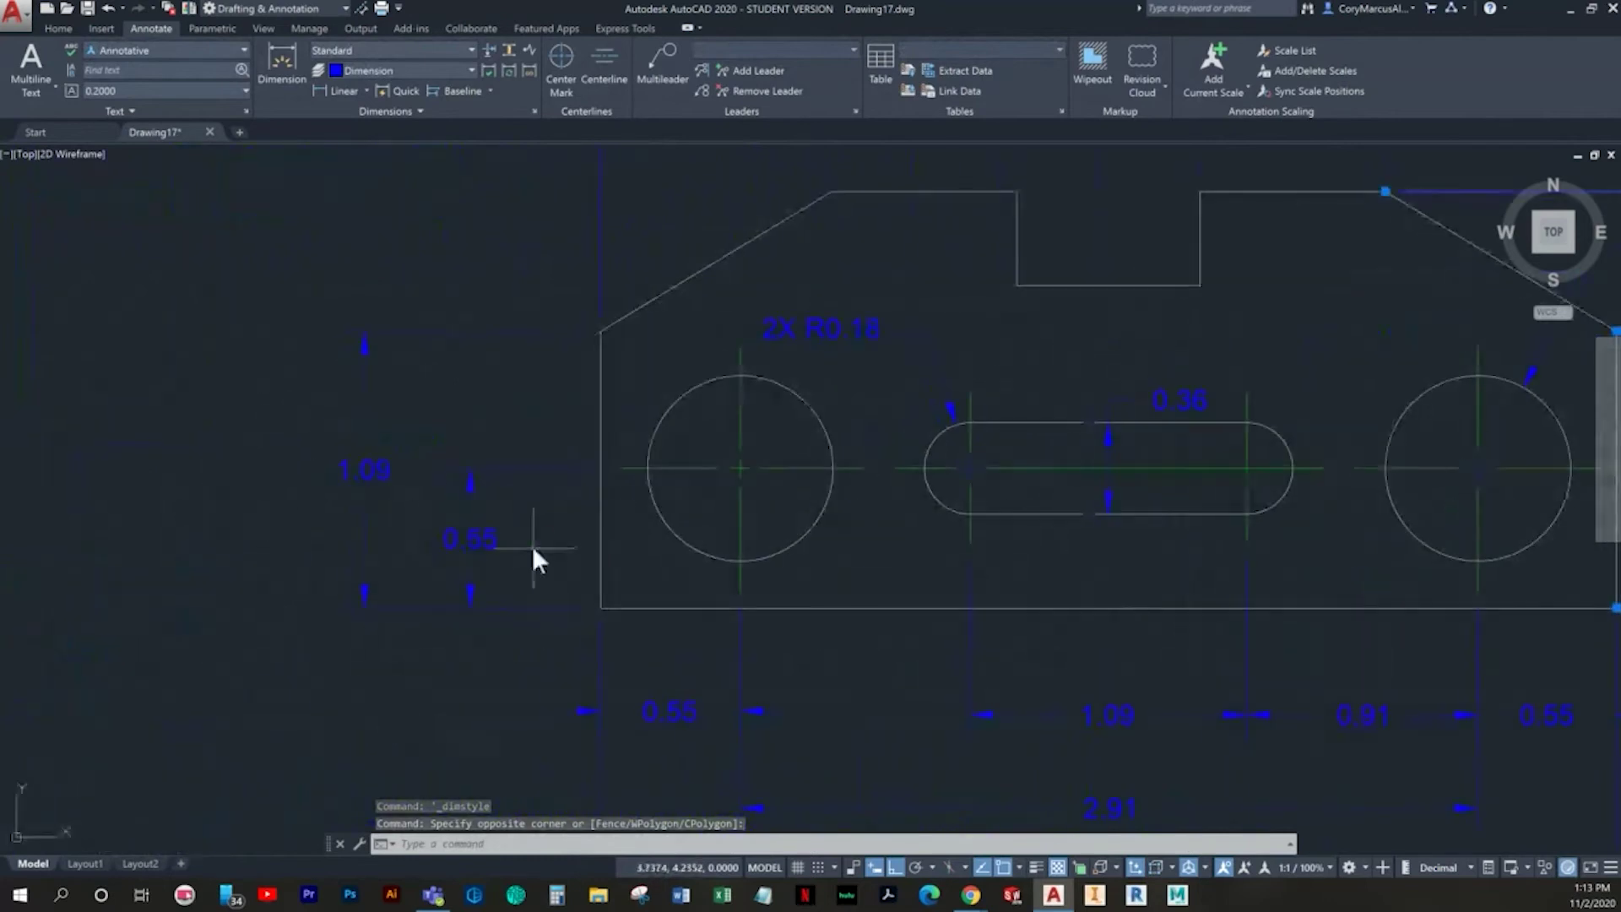
pyautogui.click(532, 553)
pyautogui.click(339, 425)
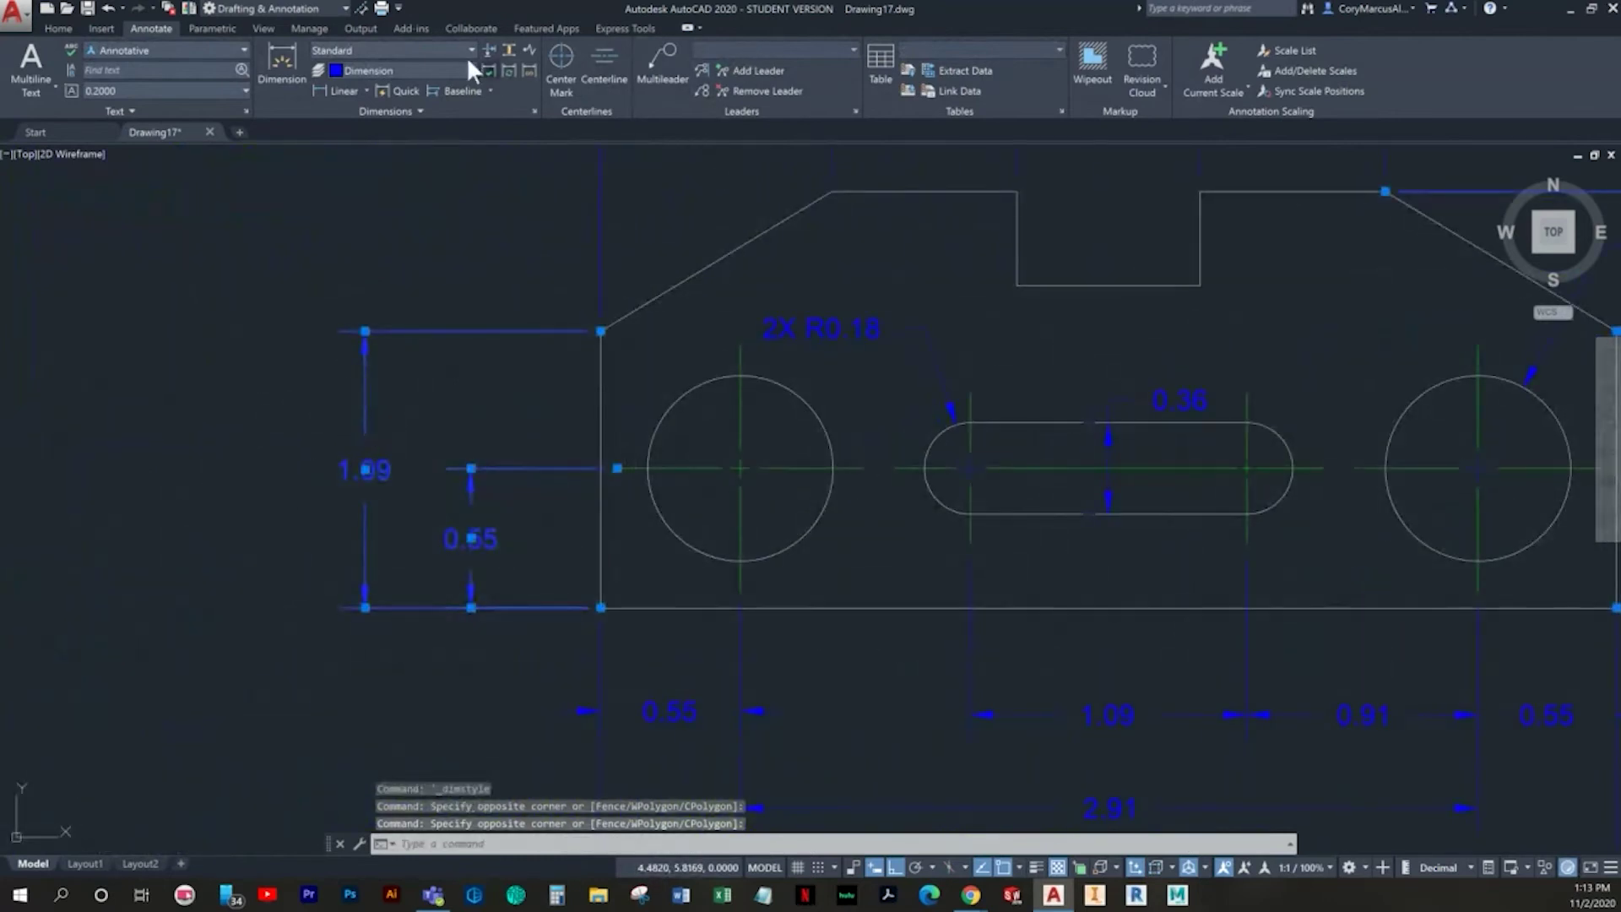
pyautogui.click(439, 52)
pyautogui.click(352, 99)
pyautogui.scroll(-4, 377, 431)
pyautogui.press('Escape')
pyautogui.scroll(-3, 1250, 582)
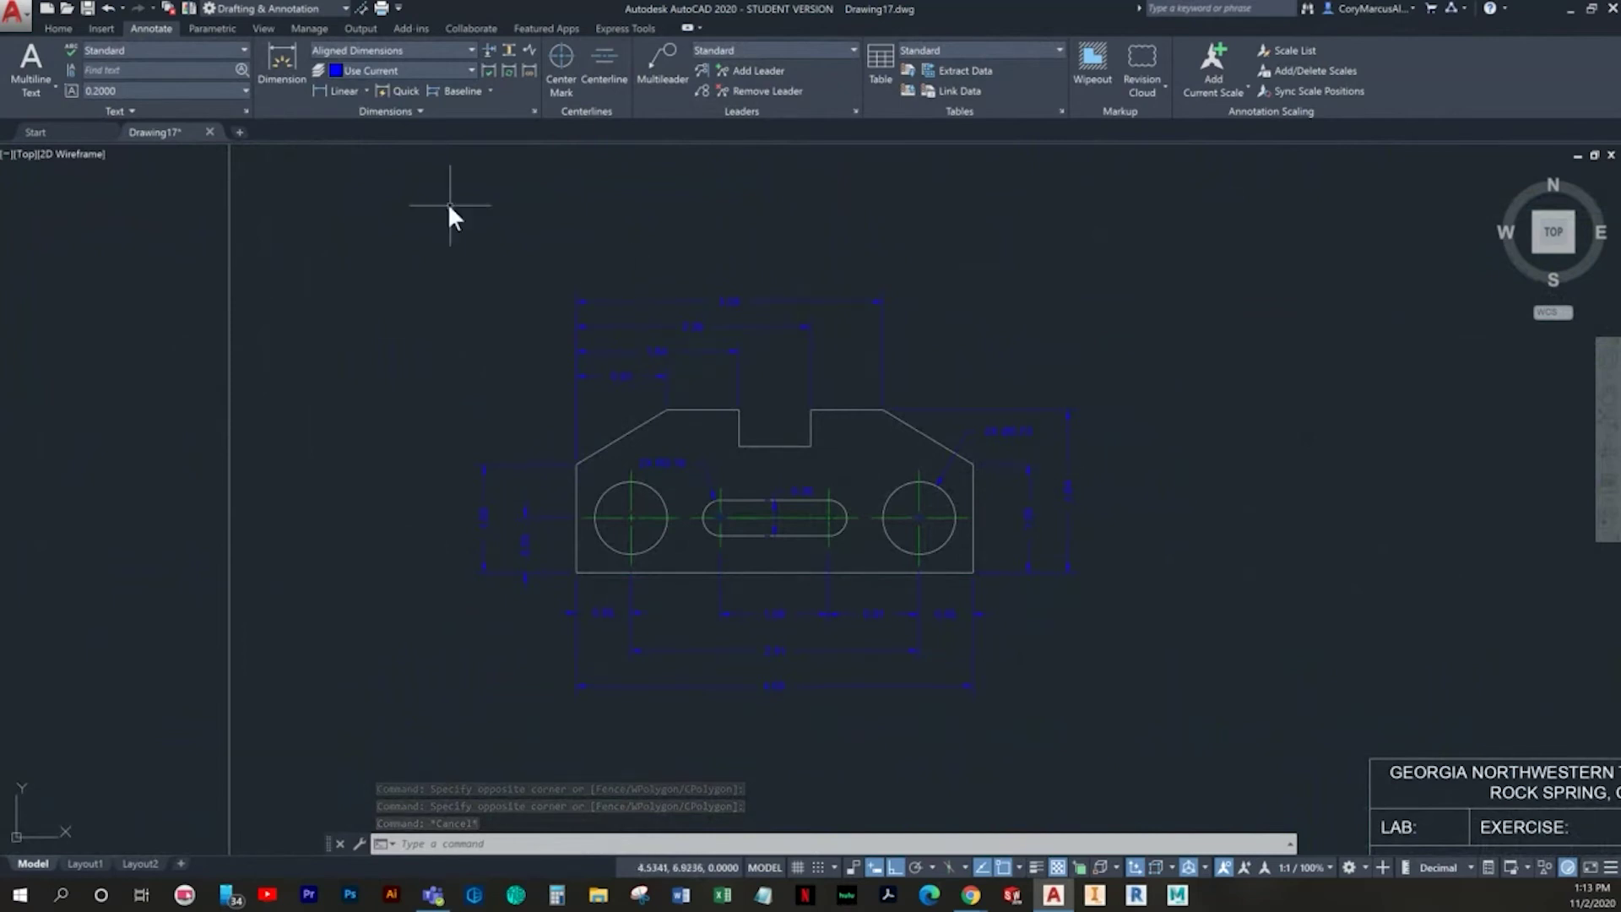
# Step: Create a new drawing from the Imperial B template
pyautogui.click(48, 9)
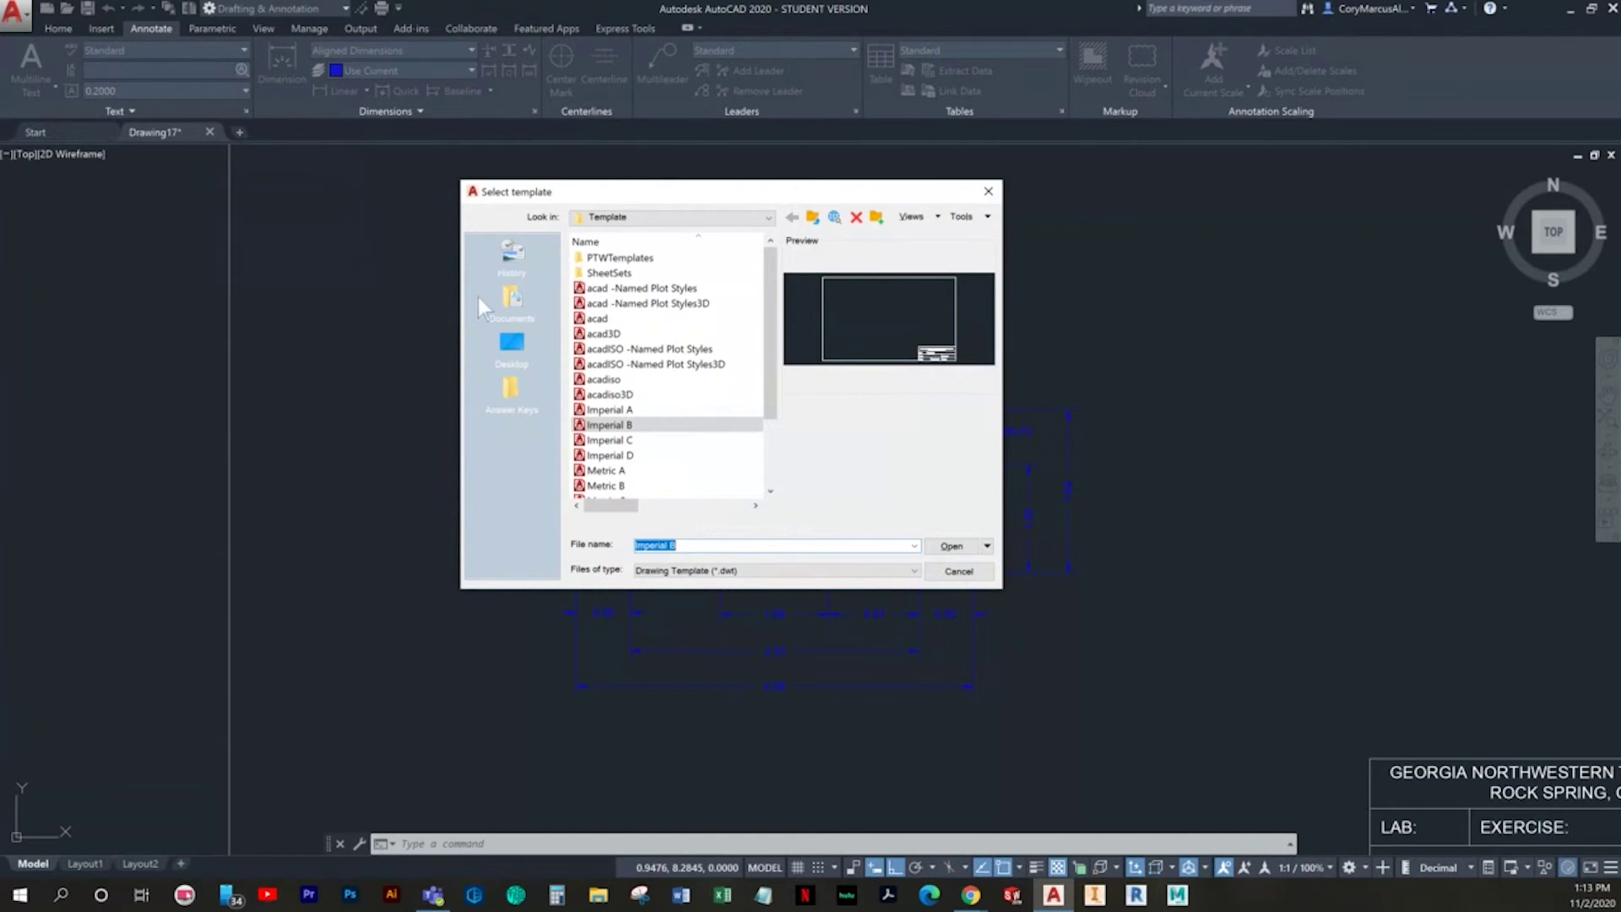
pyautogui.doubleClick(602, 425)
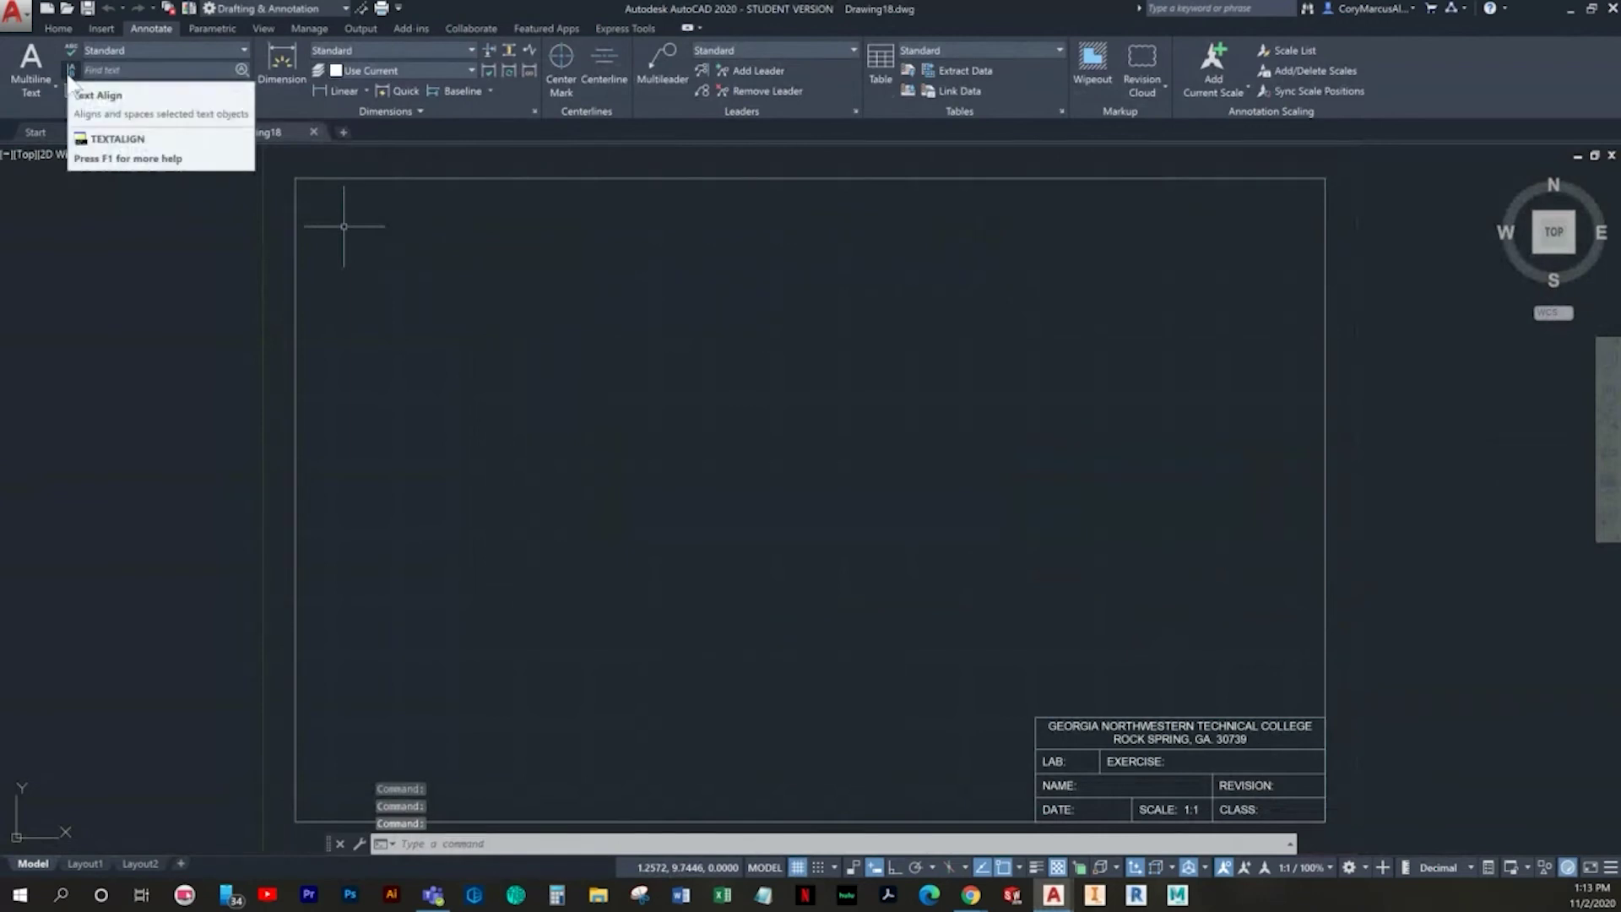
pyautogui.click(53, 28)
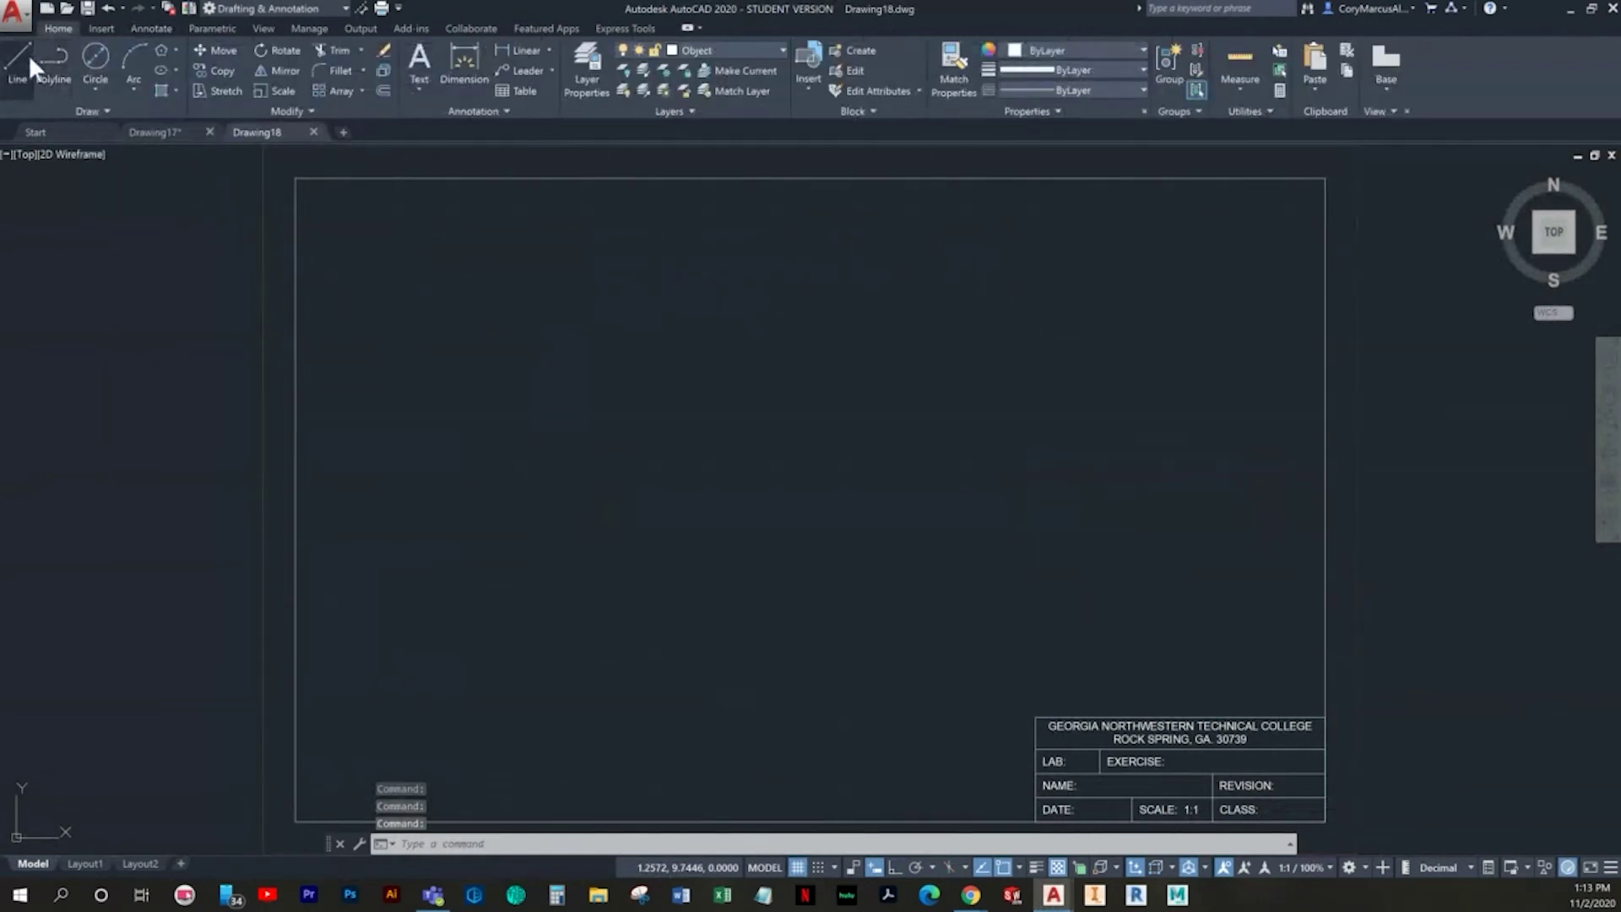
pyautogui.click(25, 57)
pyautogui.write('4,4')
pyautogui.press('Return')
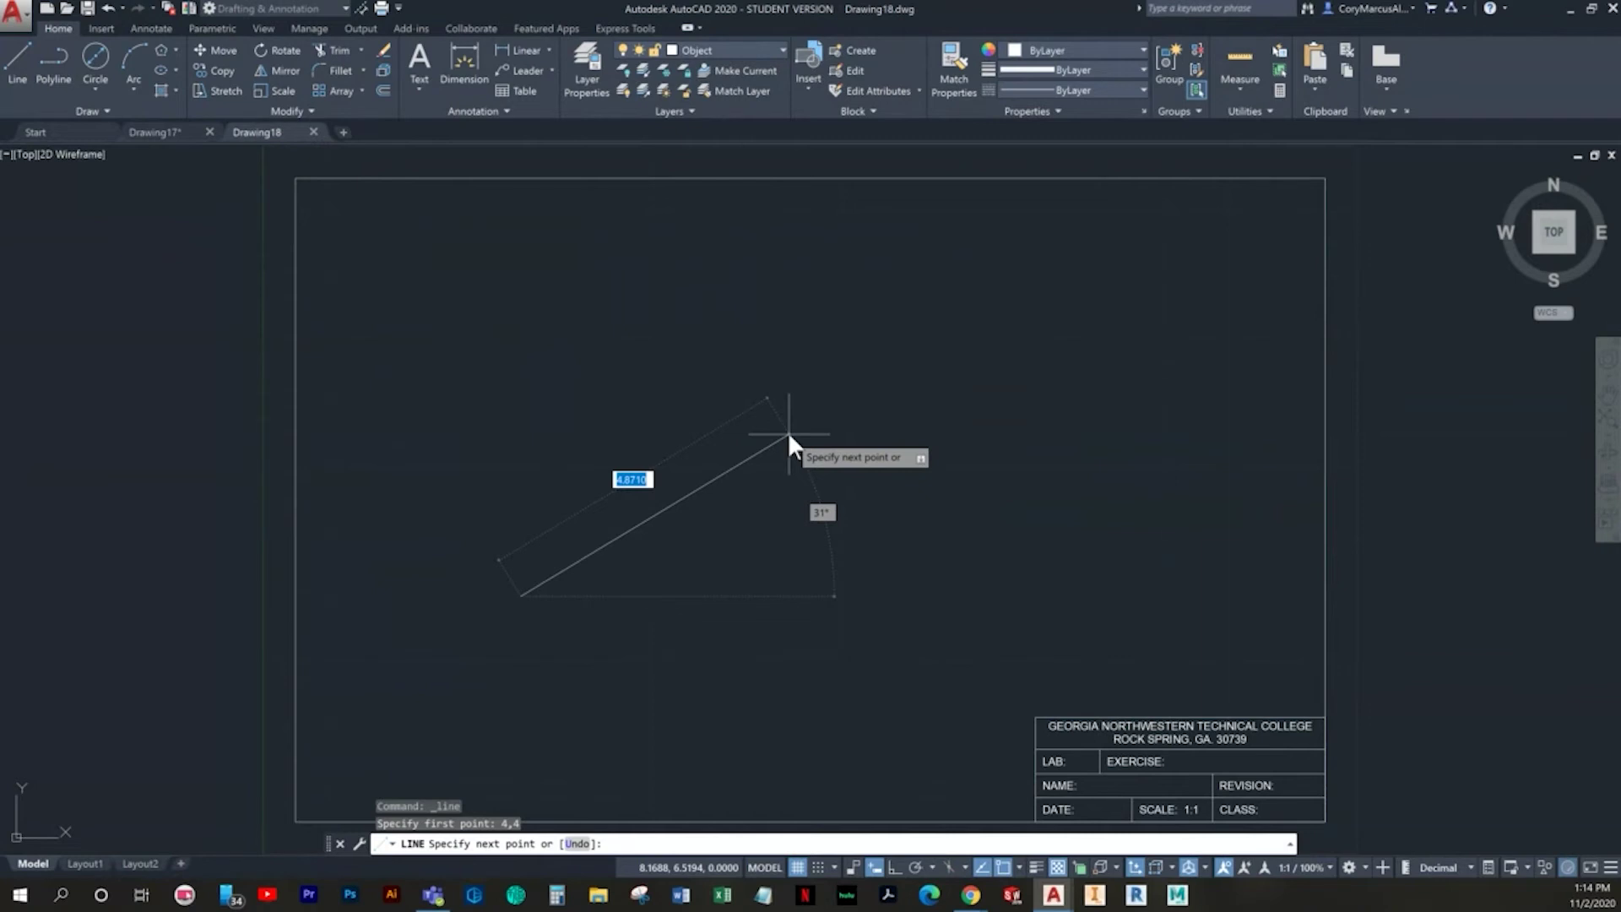
pyautogui.press('Escape')
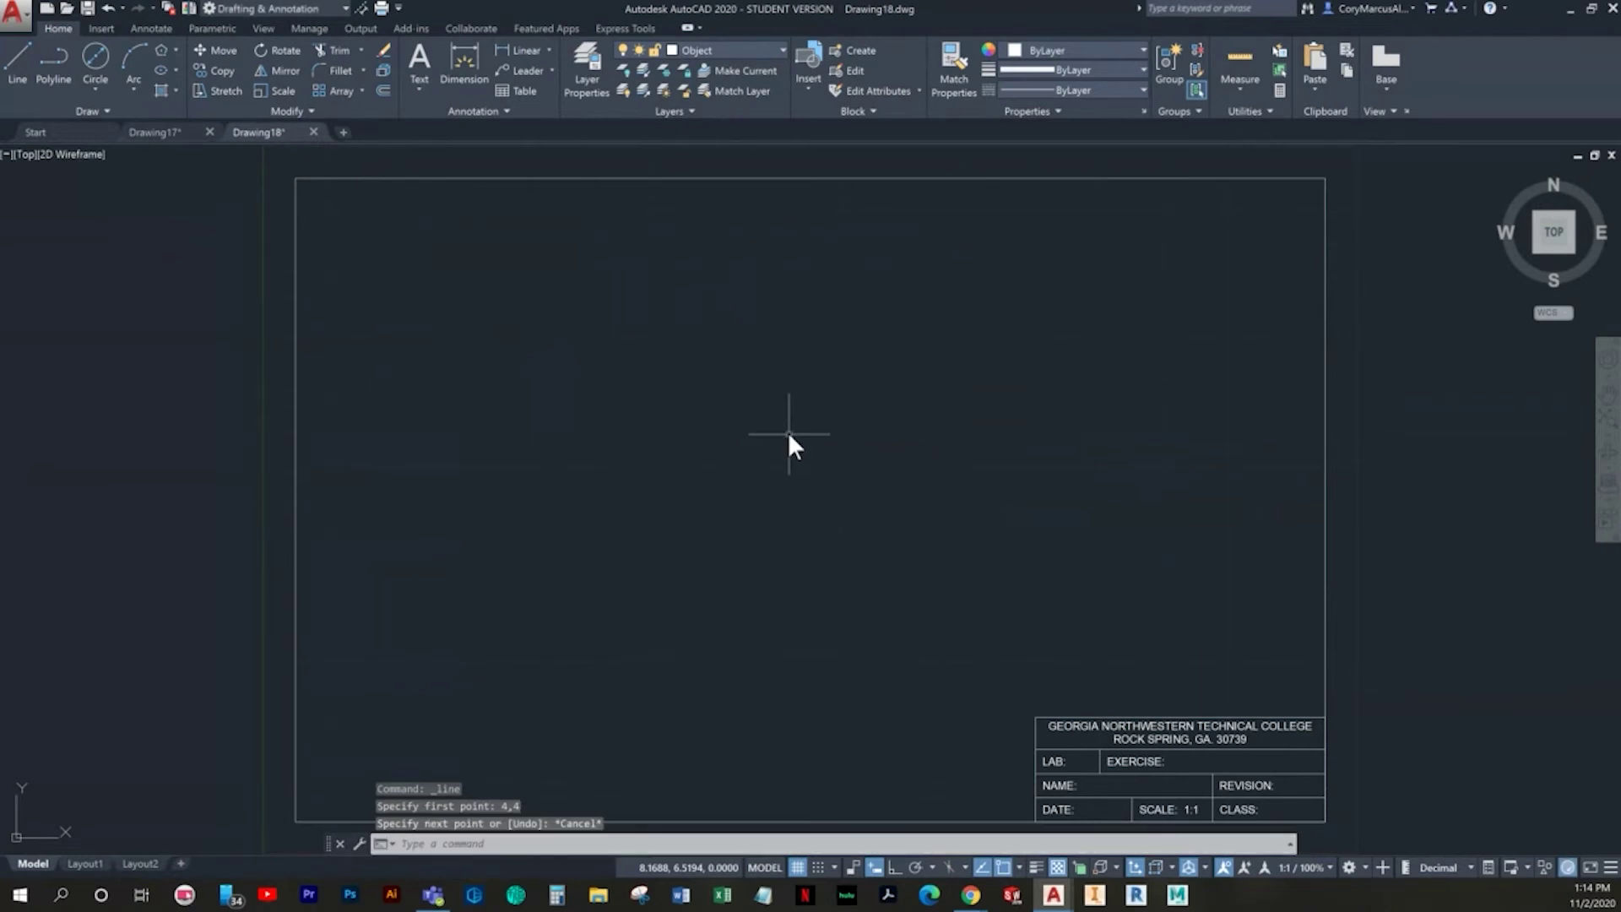
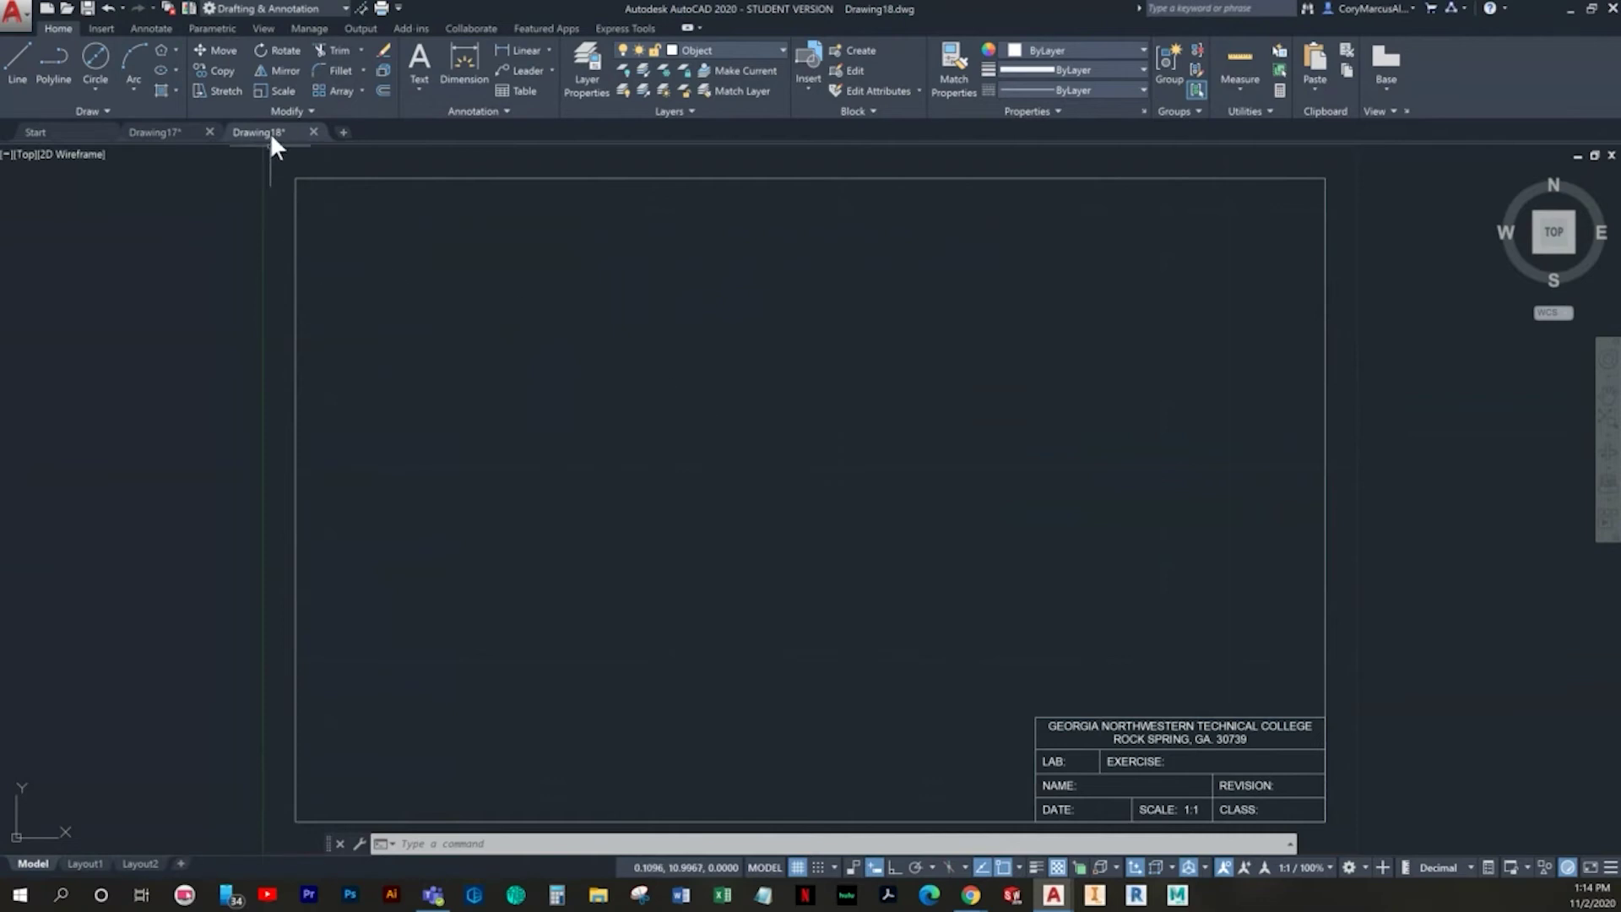
# Step: Draw a circle centred at 4,4 with a diameter of 2.01
pyautogui.moveTo(270, 132)
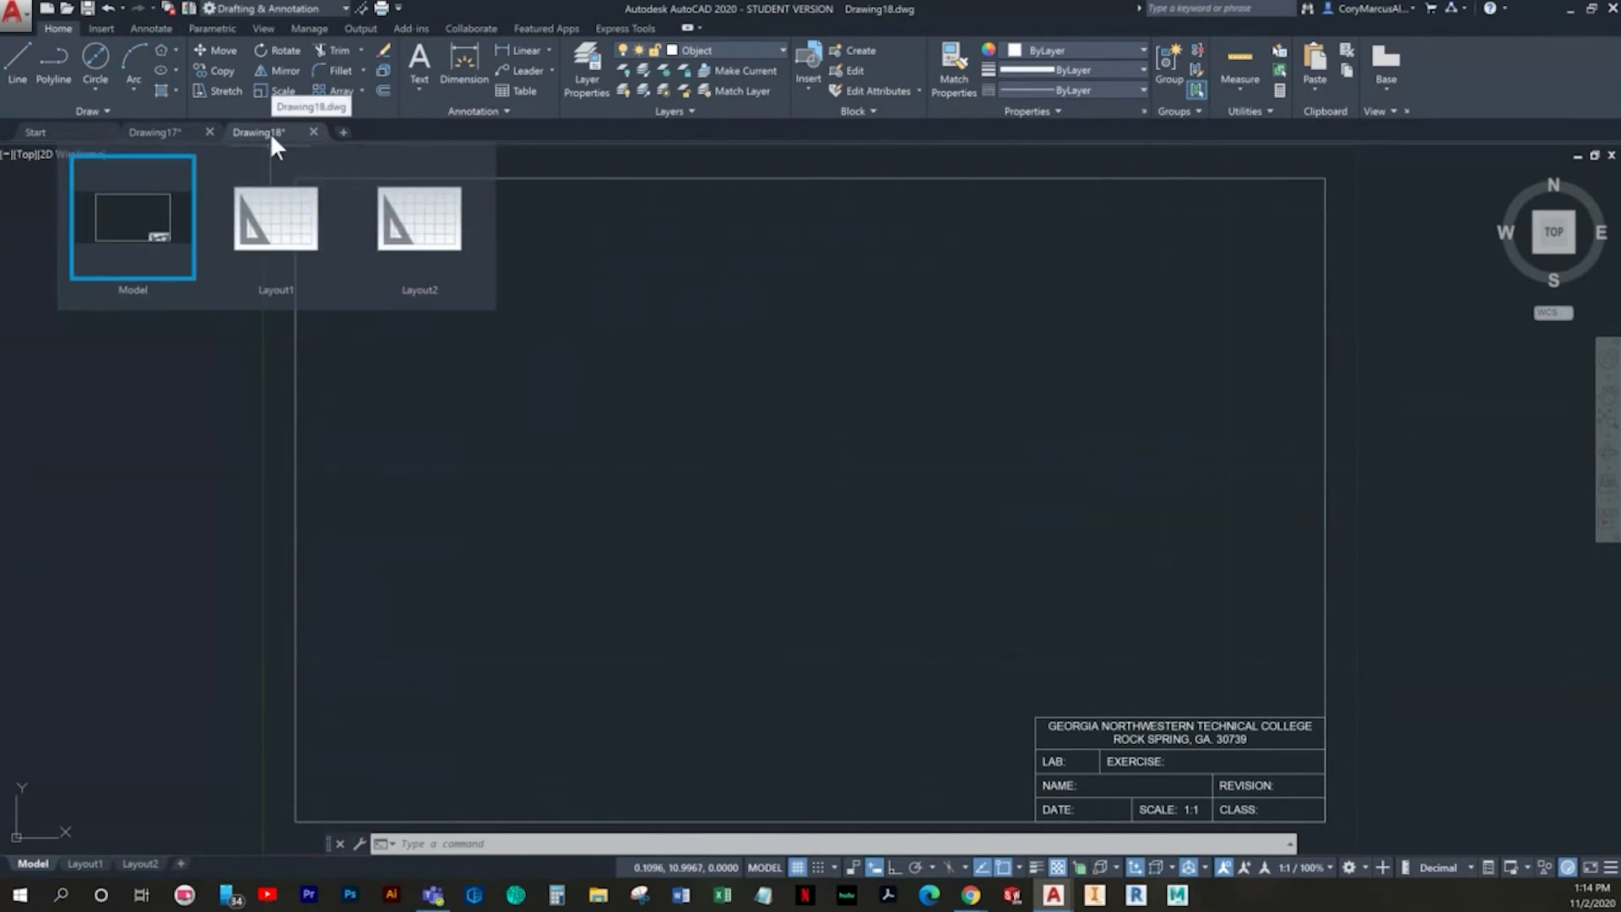
pyautogui.moveTo(188, 127)
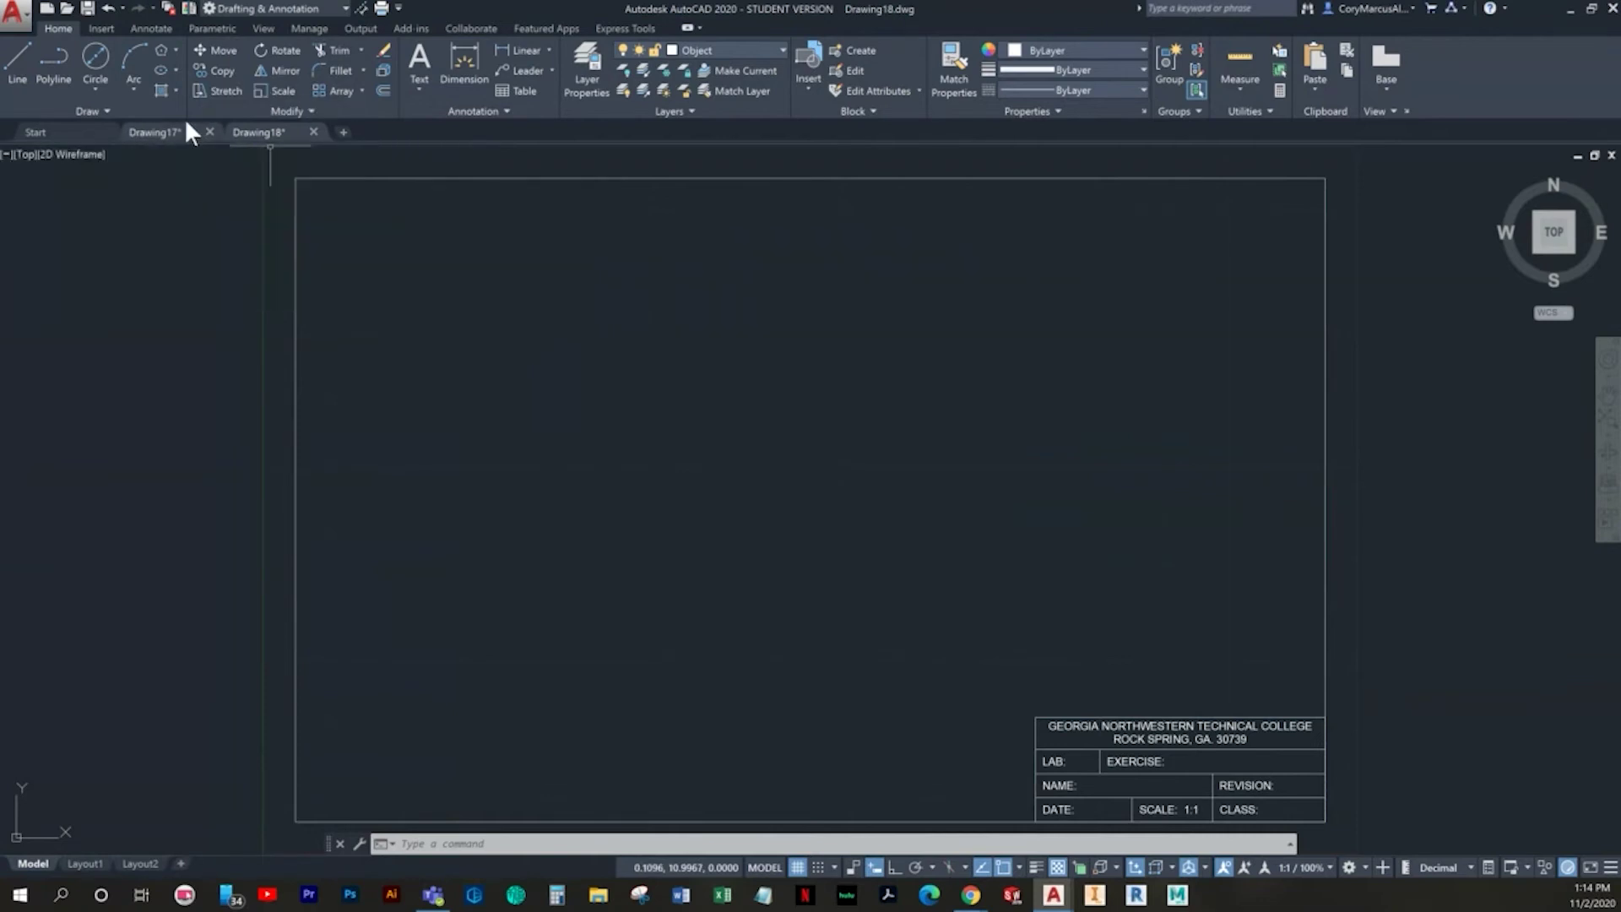
pyautogui.click(103, 59)
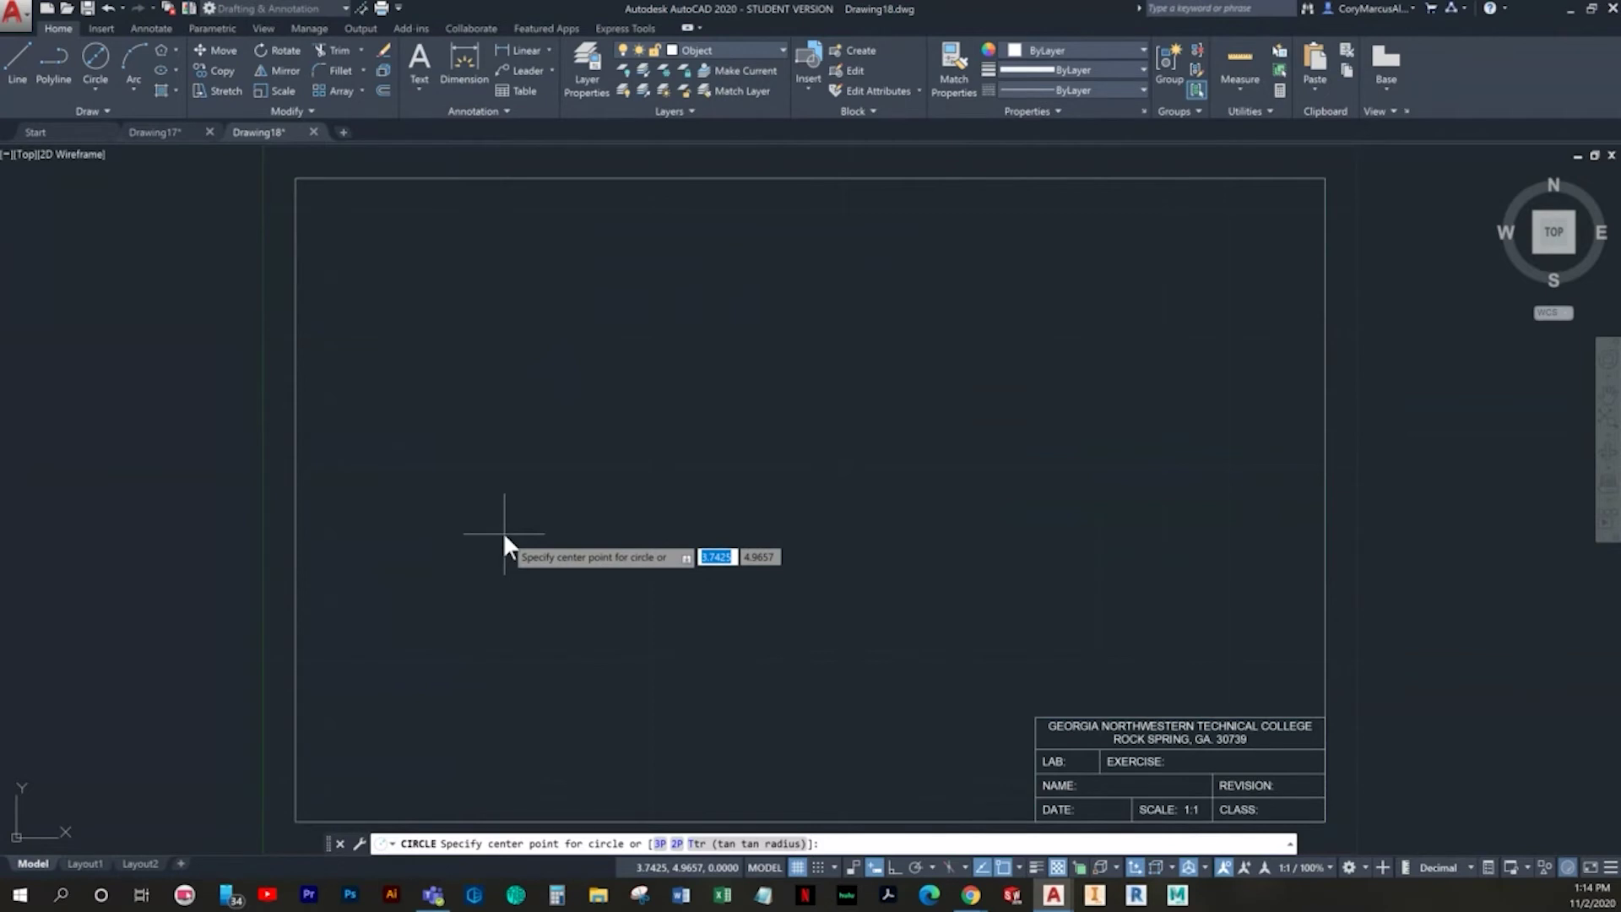
pyautogui.write('4,4')
pyautogui.press('Return')
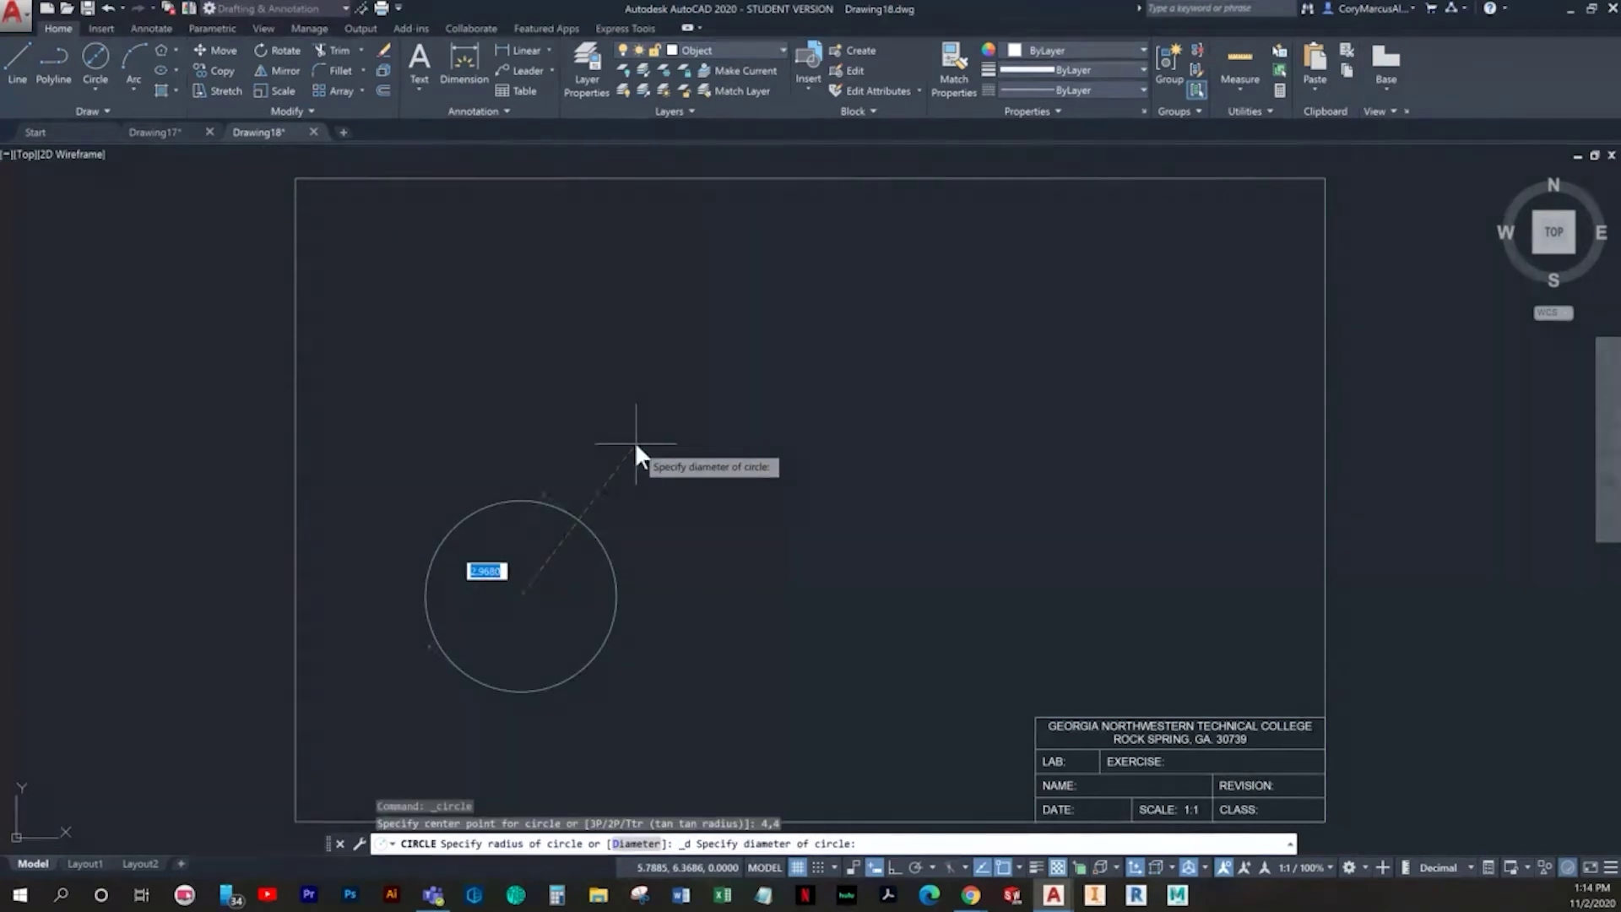
pyautogui.write('2.01')
pyautogui.press('Return')
# Step: With Ortho on, draw a vertical line 1.7 long straight down from the circle's centre
pyautogui.scroll(3, 567, 599)
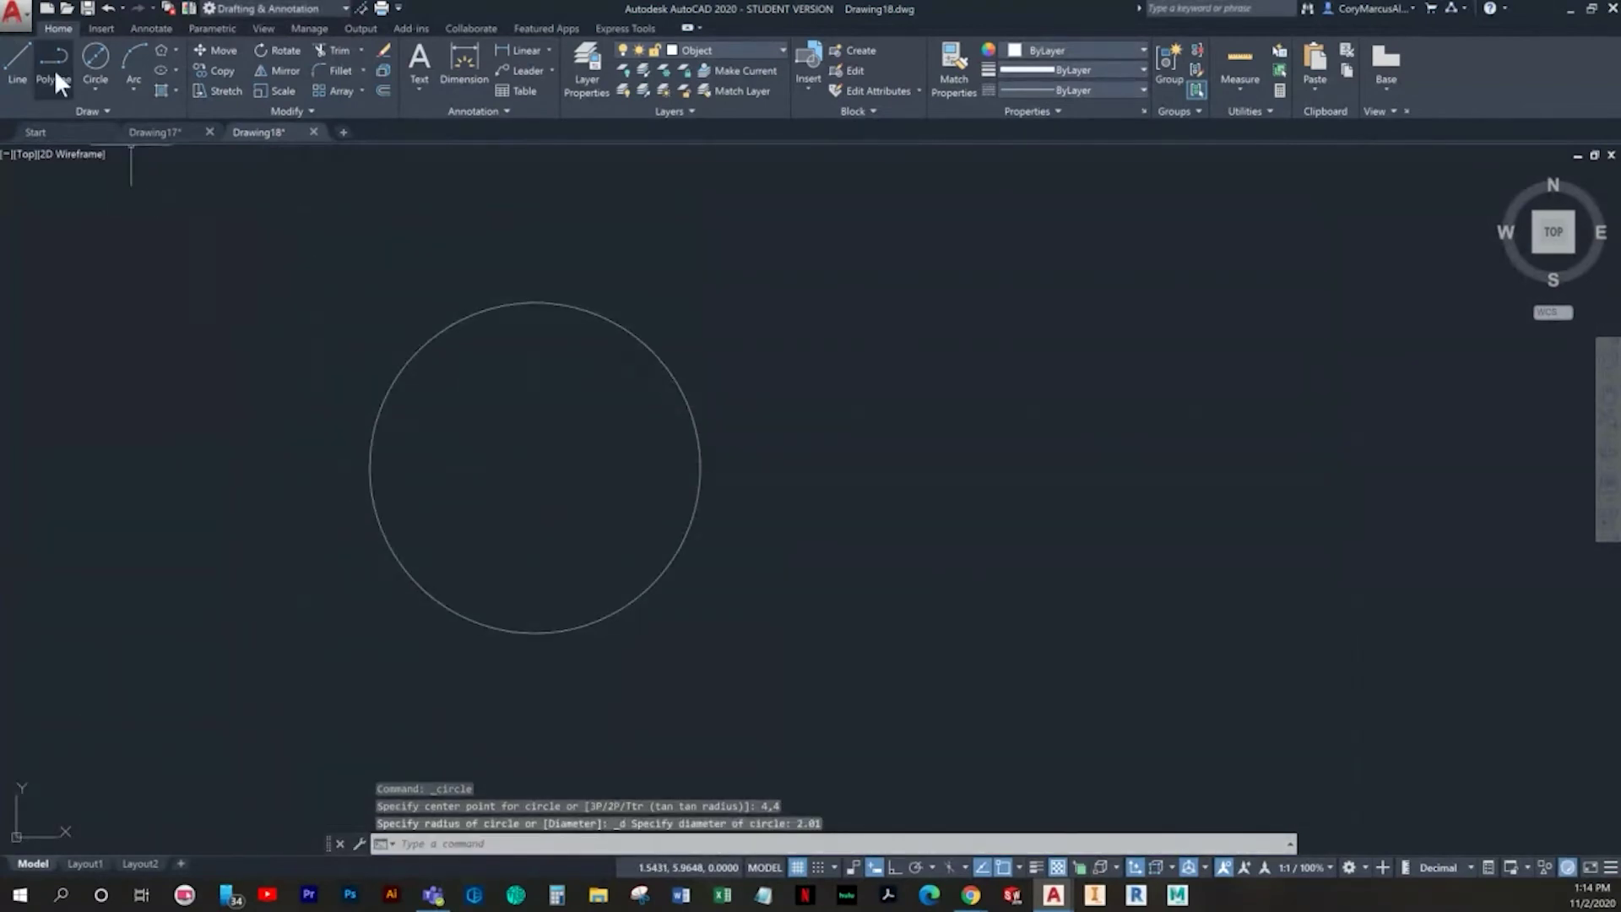
pyautogui.click(25, 61)
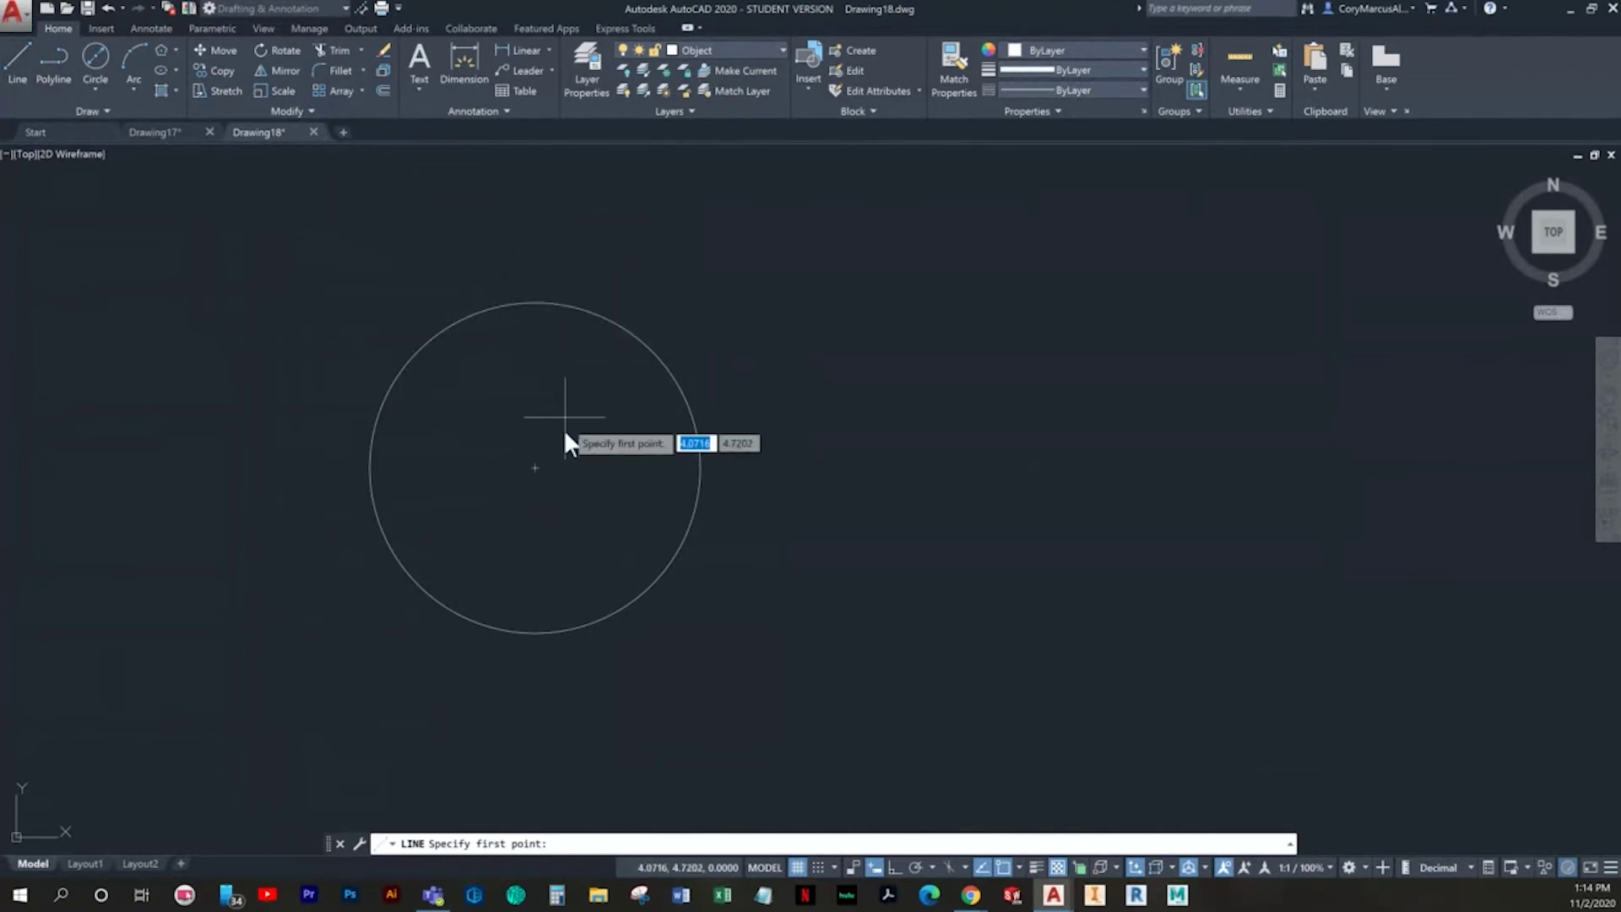
pyautogui.click(535, 466)
pyautogui.press('F8')
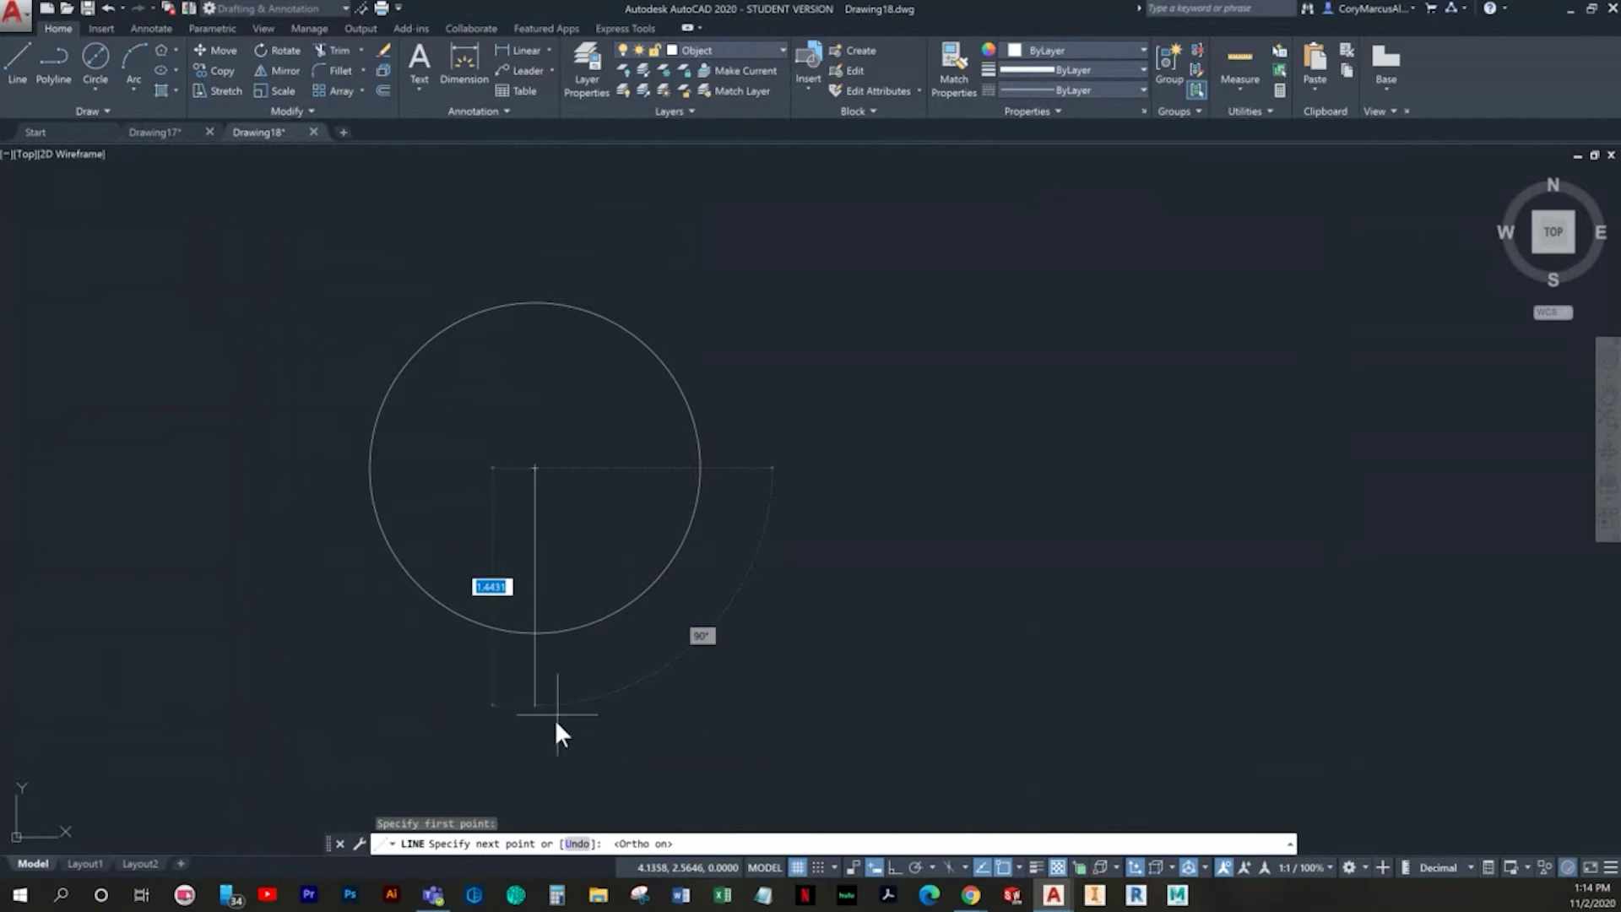
pyautogui.write('1.7')
pyautogui.press('Return')
pyautogui.press('Return')
# Step: Offset the vertical centre line by 0.87 to both sides
pyautogui.write('o')
pyautogui.press('Return')
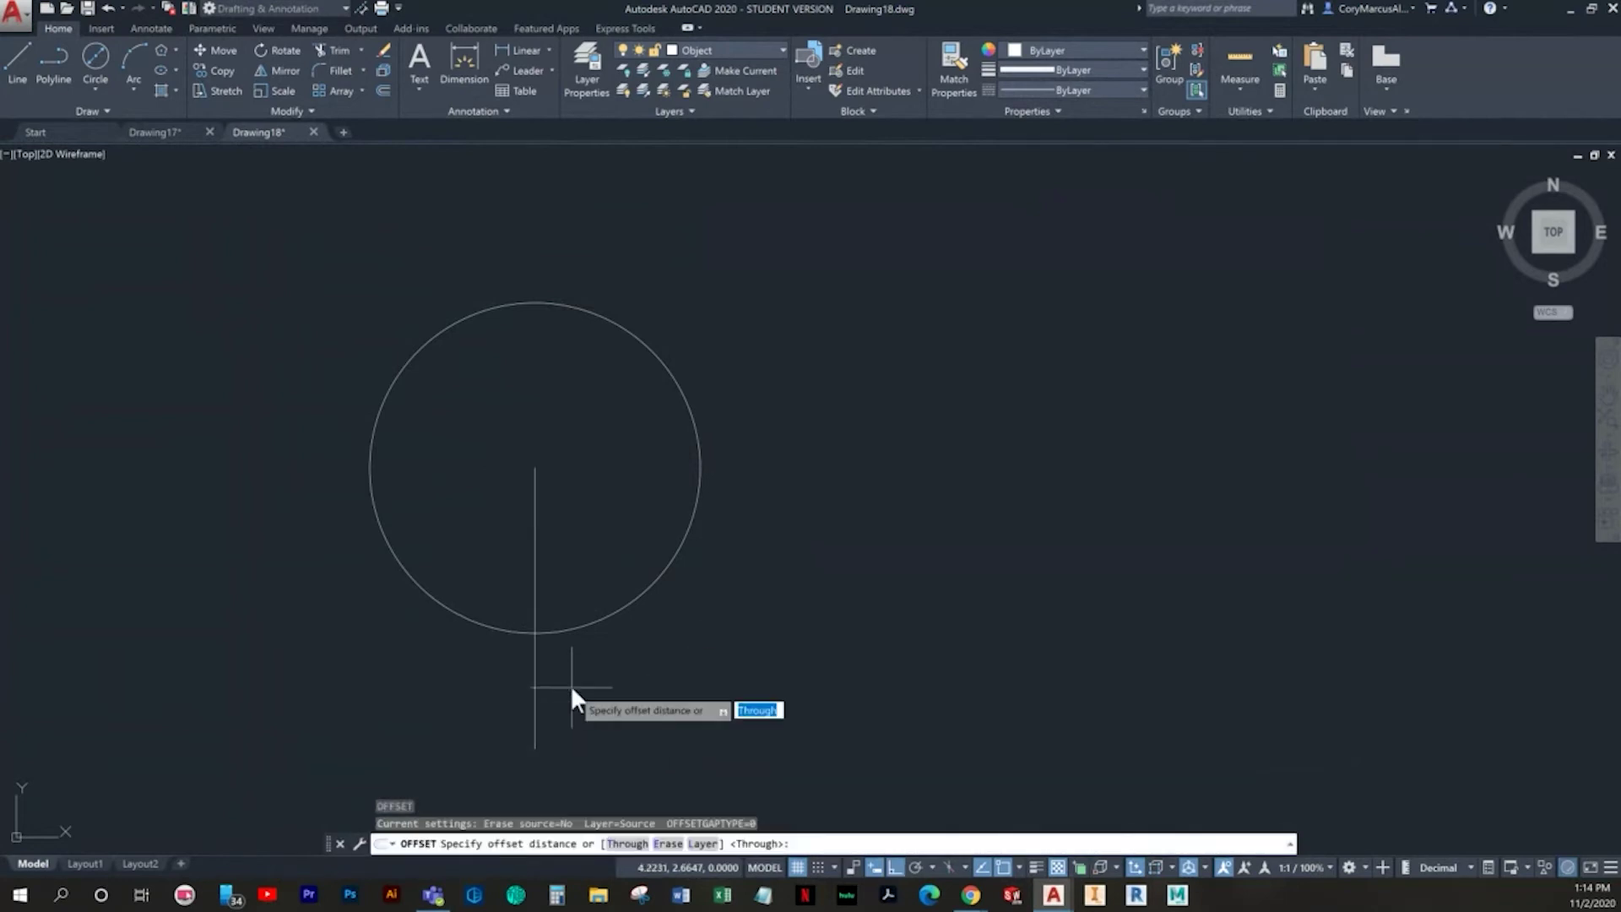
pyautogui.write('.87')
pyautogui.press('Return')
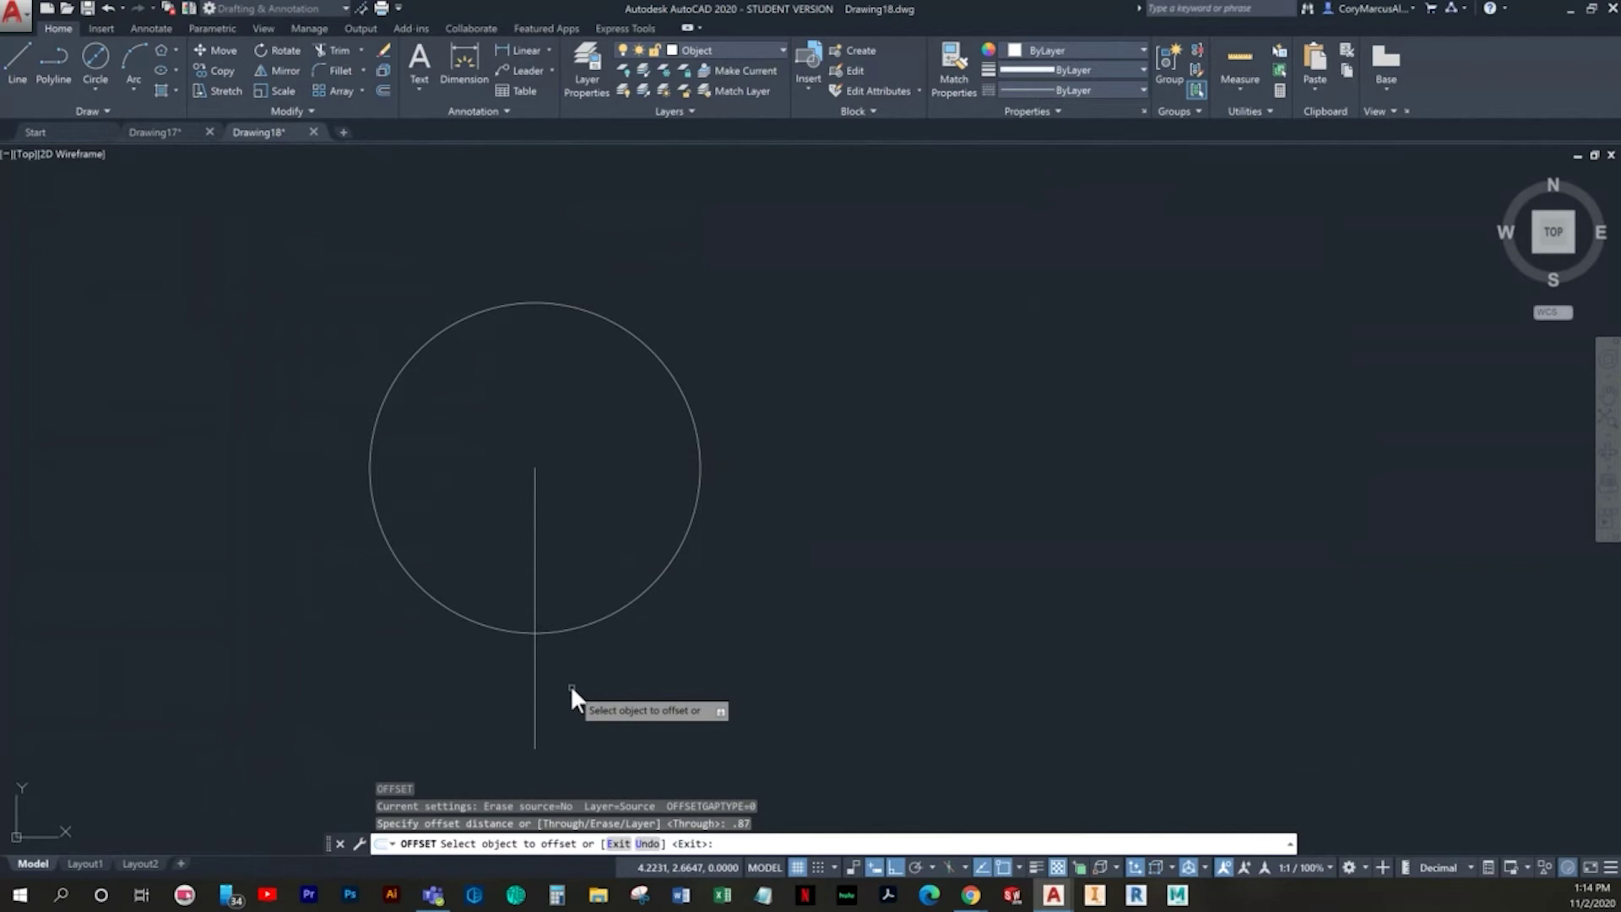
pyautogui.click(535, 528)
pyautogui.click(362, 594)
pyautogui.click(532, 547)
pyautogui.click(970, 552)
pyautogui.press('Escape')
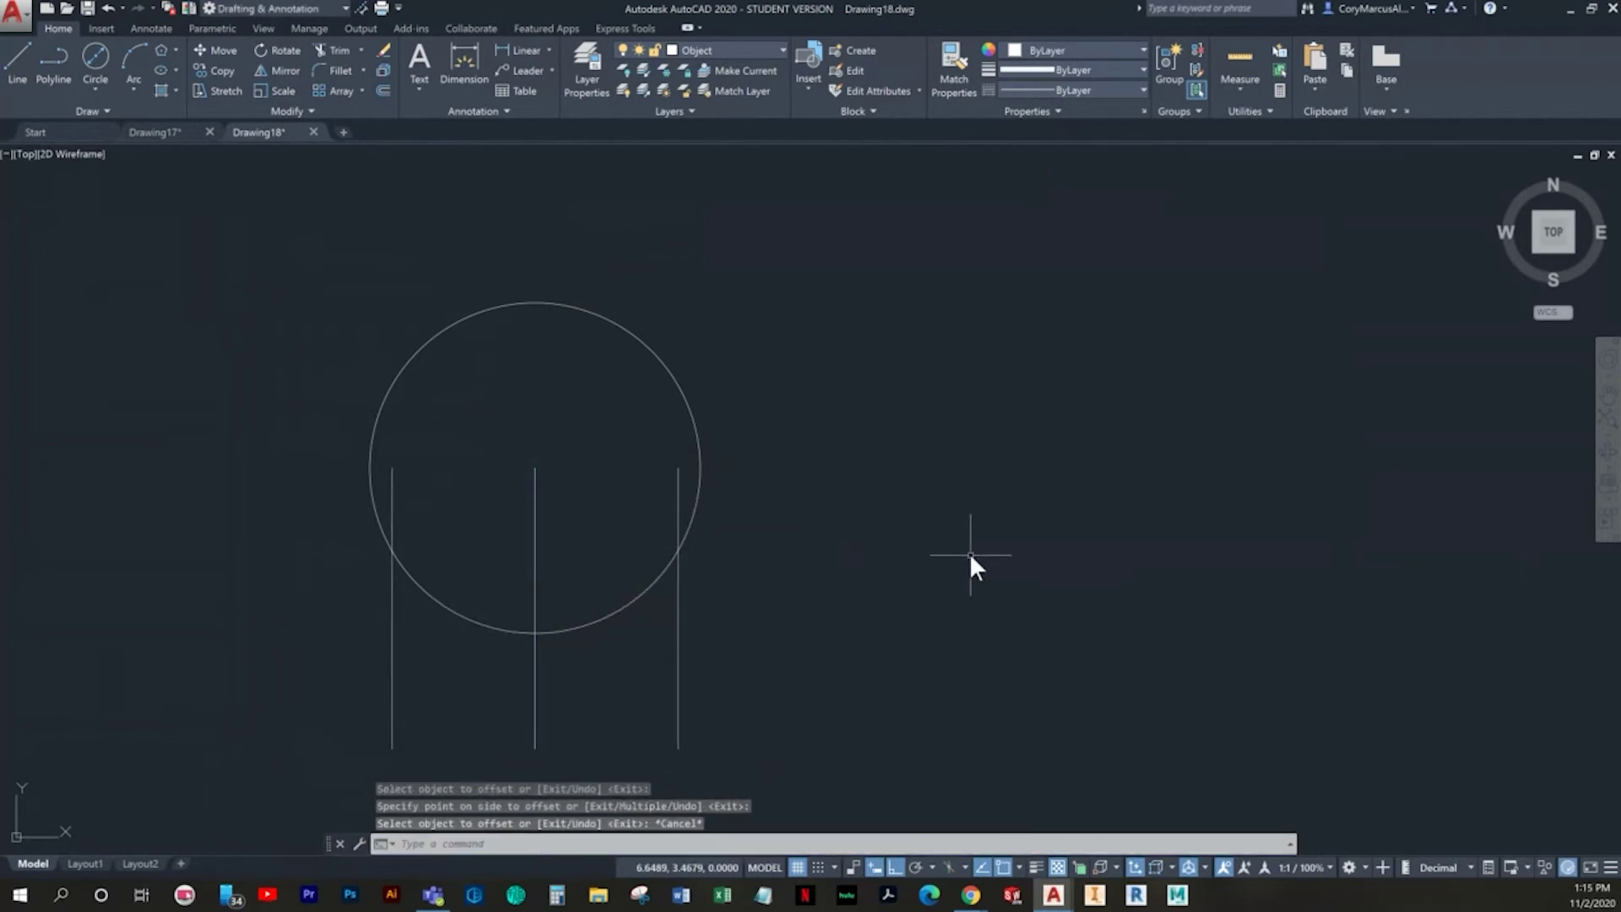
# Step: Draw a closed triangle from the circle's top quadrant through the two points where the outer vertical lines cross the circle
pyautogui.write('l')
pyautogui.press('Return')
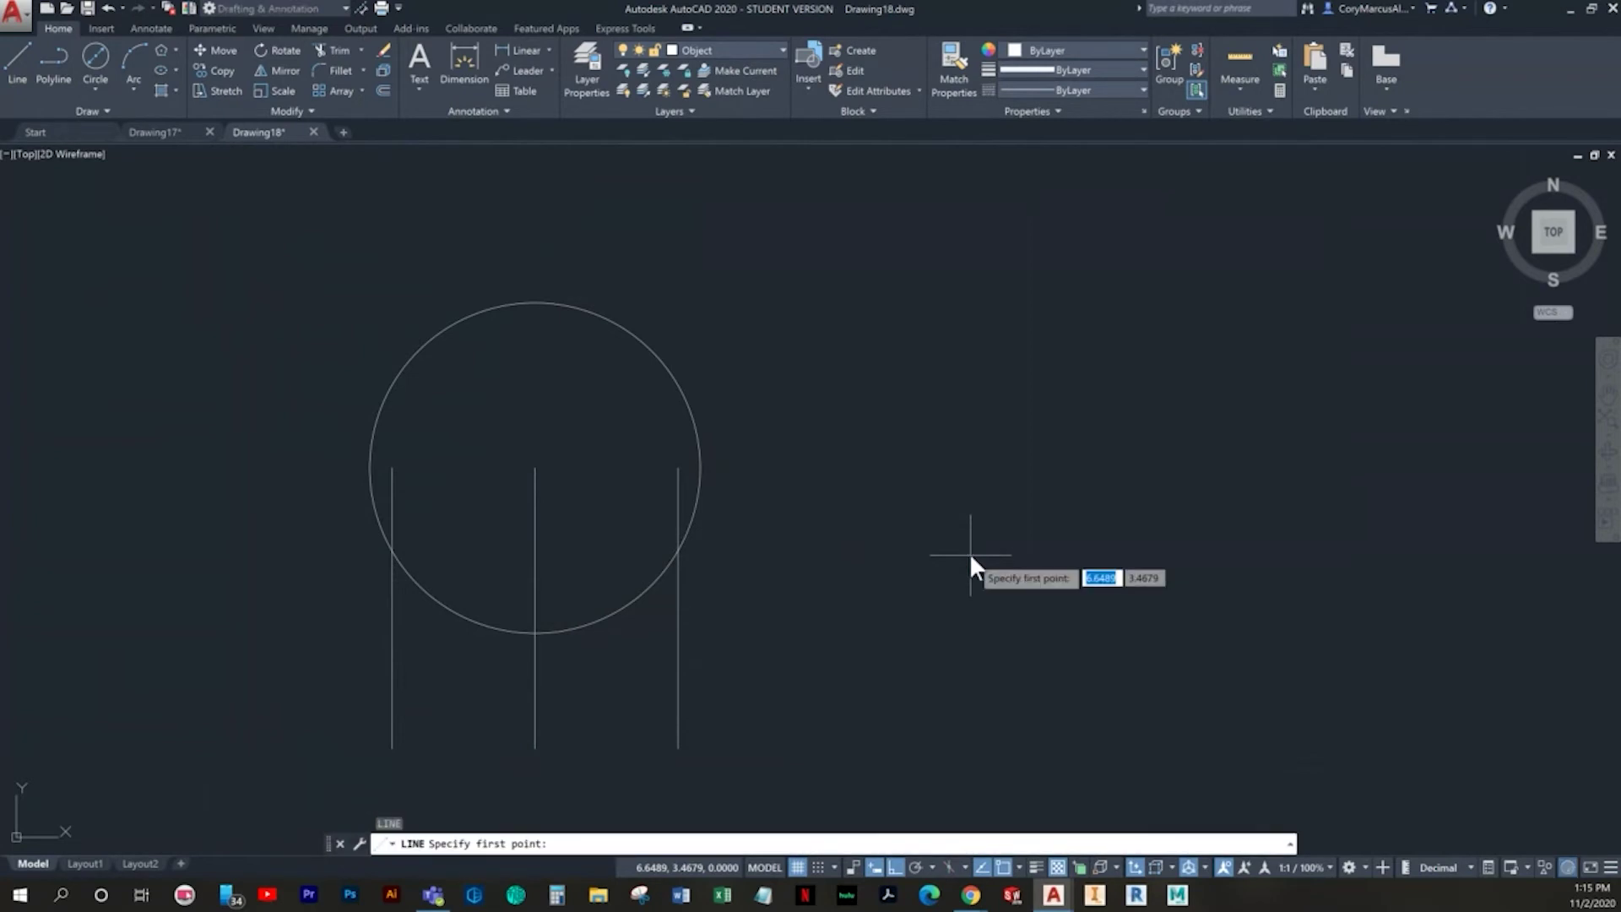
pyautogui.click(533, 302)
pyautogui.click(393, 551)
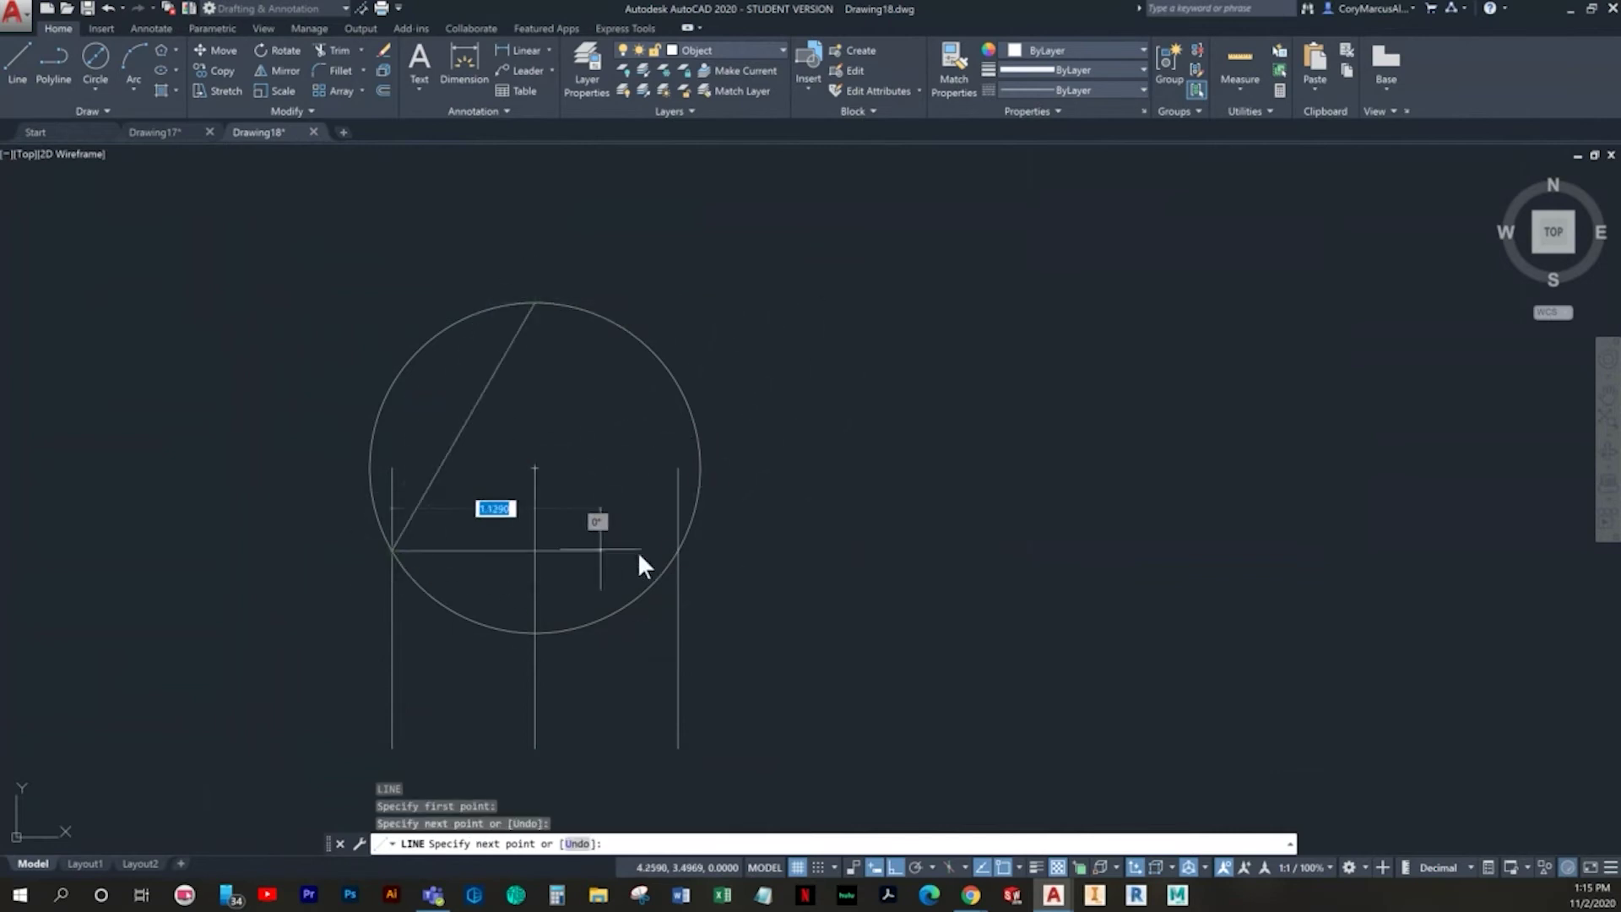
pyautogui.click(678, 551)
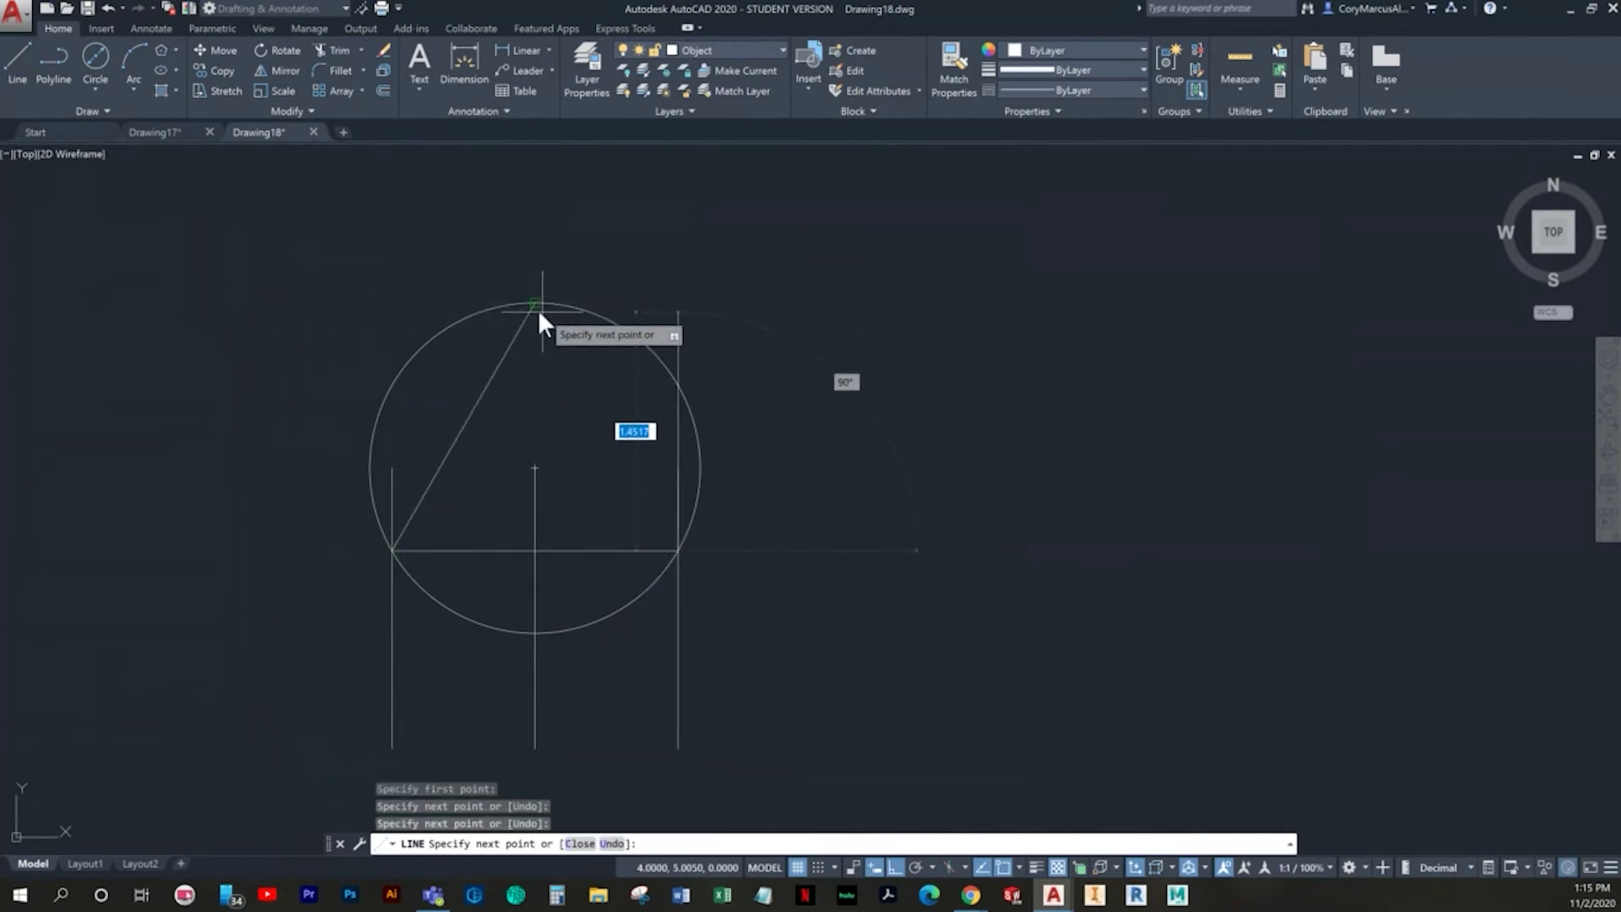
pyautogui.click(538, 307)
pyautogui.press('Escape')
# Step: Delete the three vertical construction lines below the triangle
pyautogui.click(772, 666)
pyautogui.click(373, 666)
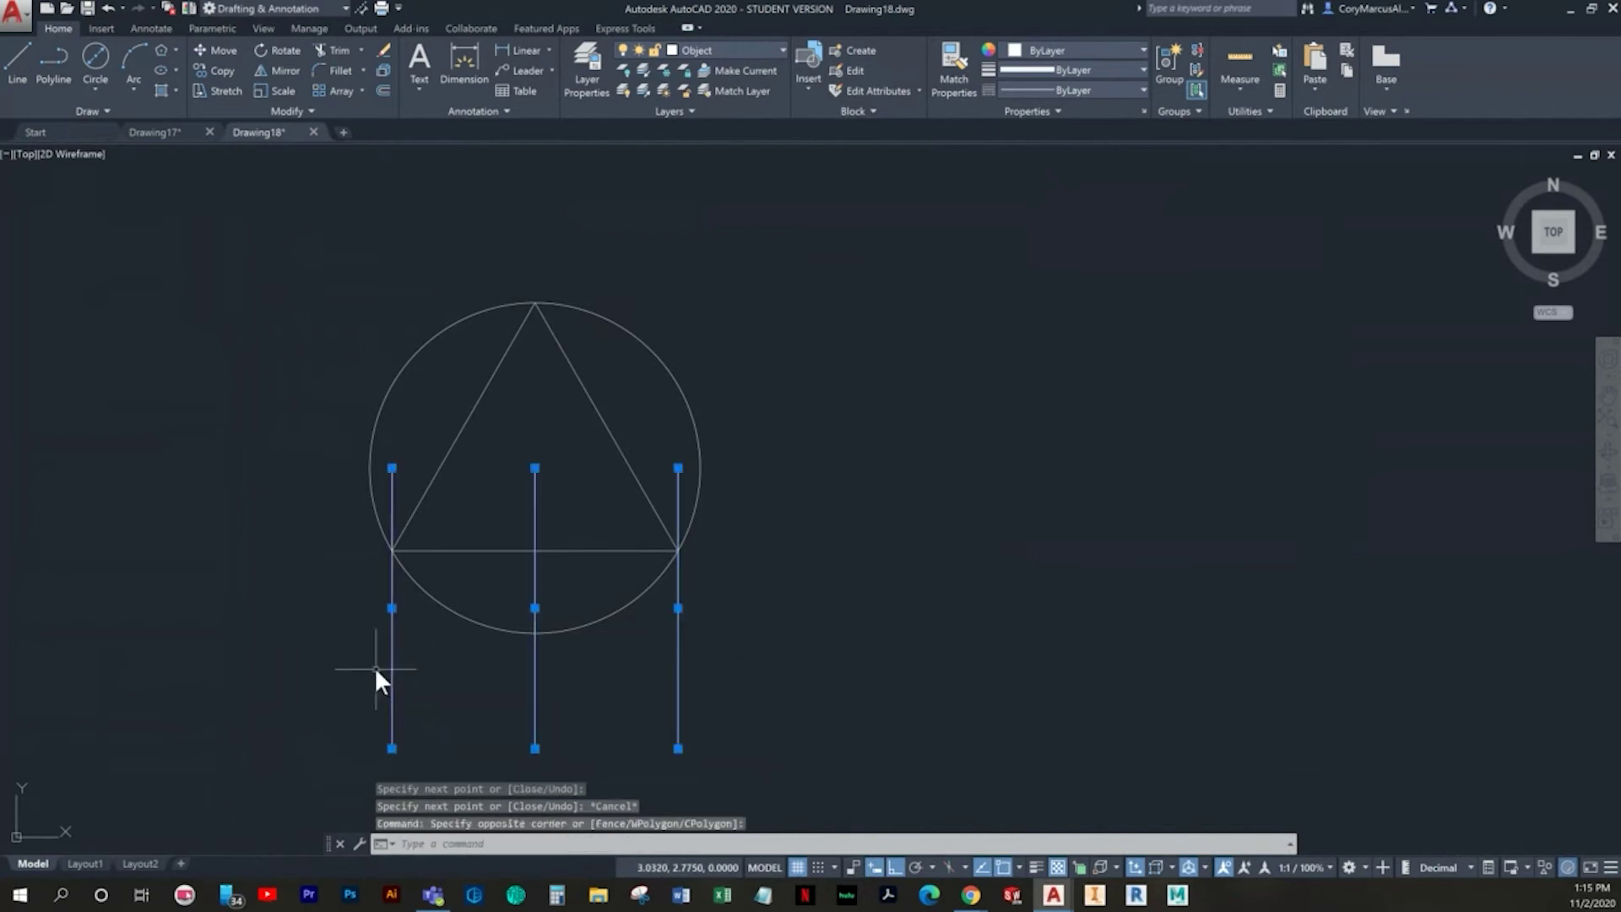
pyautogui.press('Delete')
pyautogui.moveTo(524, 666); pyautogui.dragTo(587, 657, button='middle')
pyautogui.write('o')
pyautogui.press('Return')
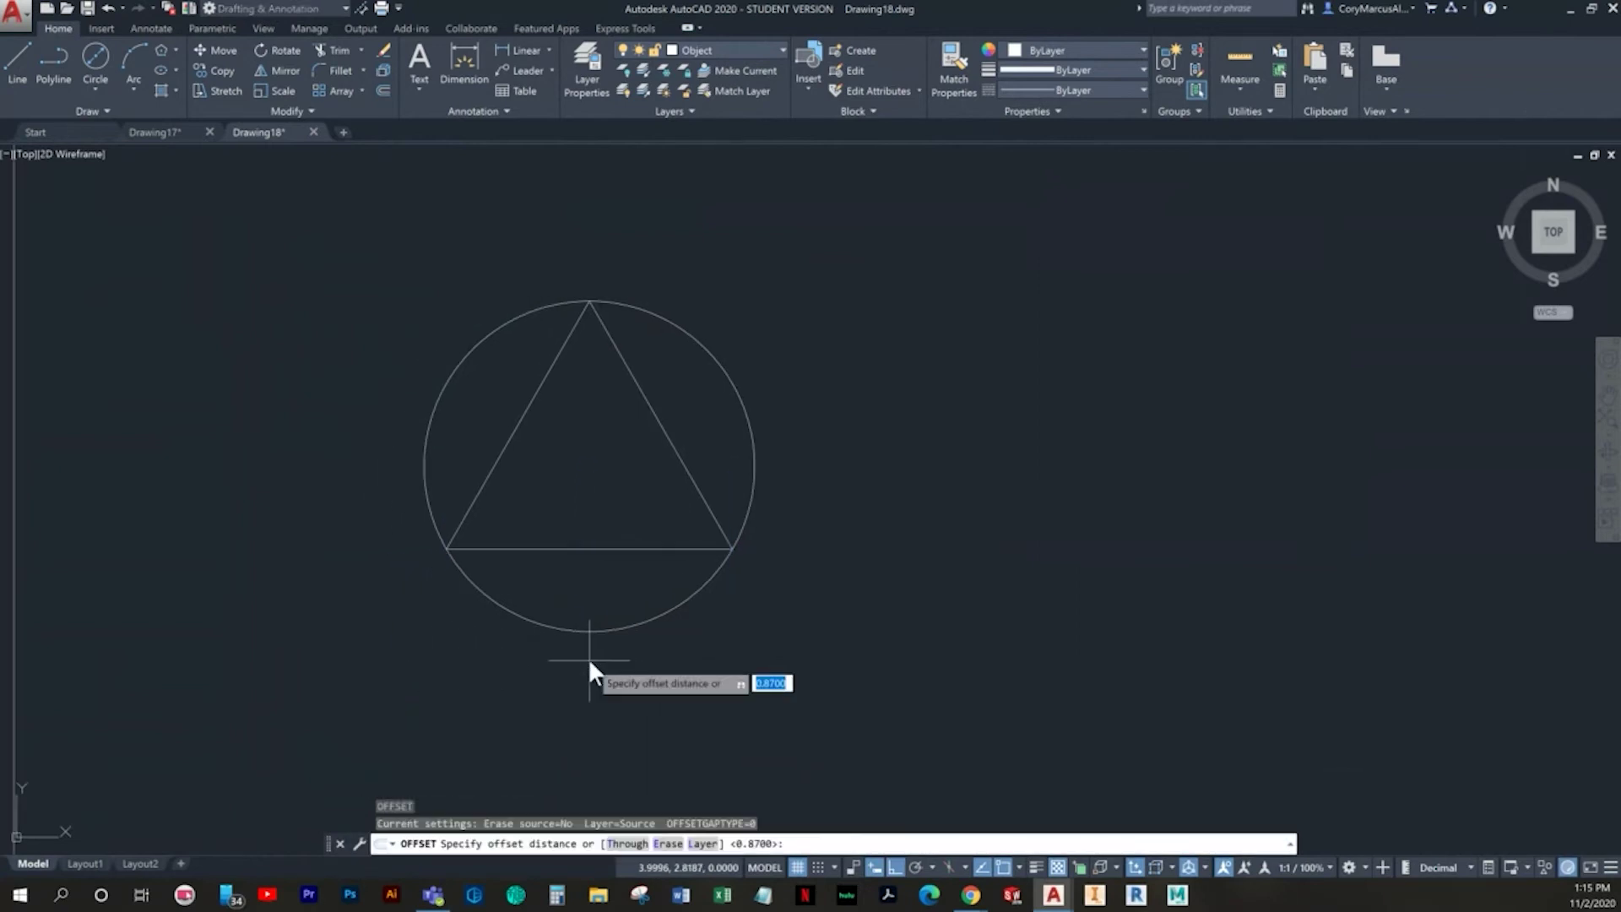
pyautogui.write('.75')
pyautogui.press('Return')
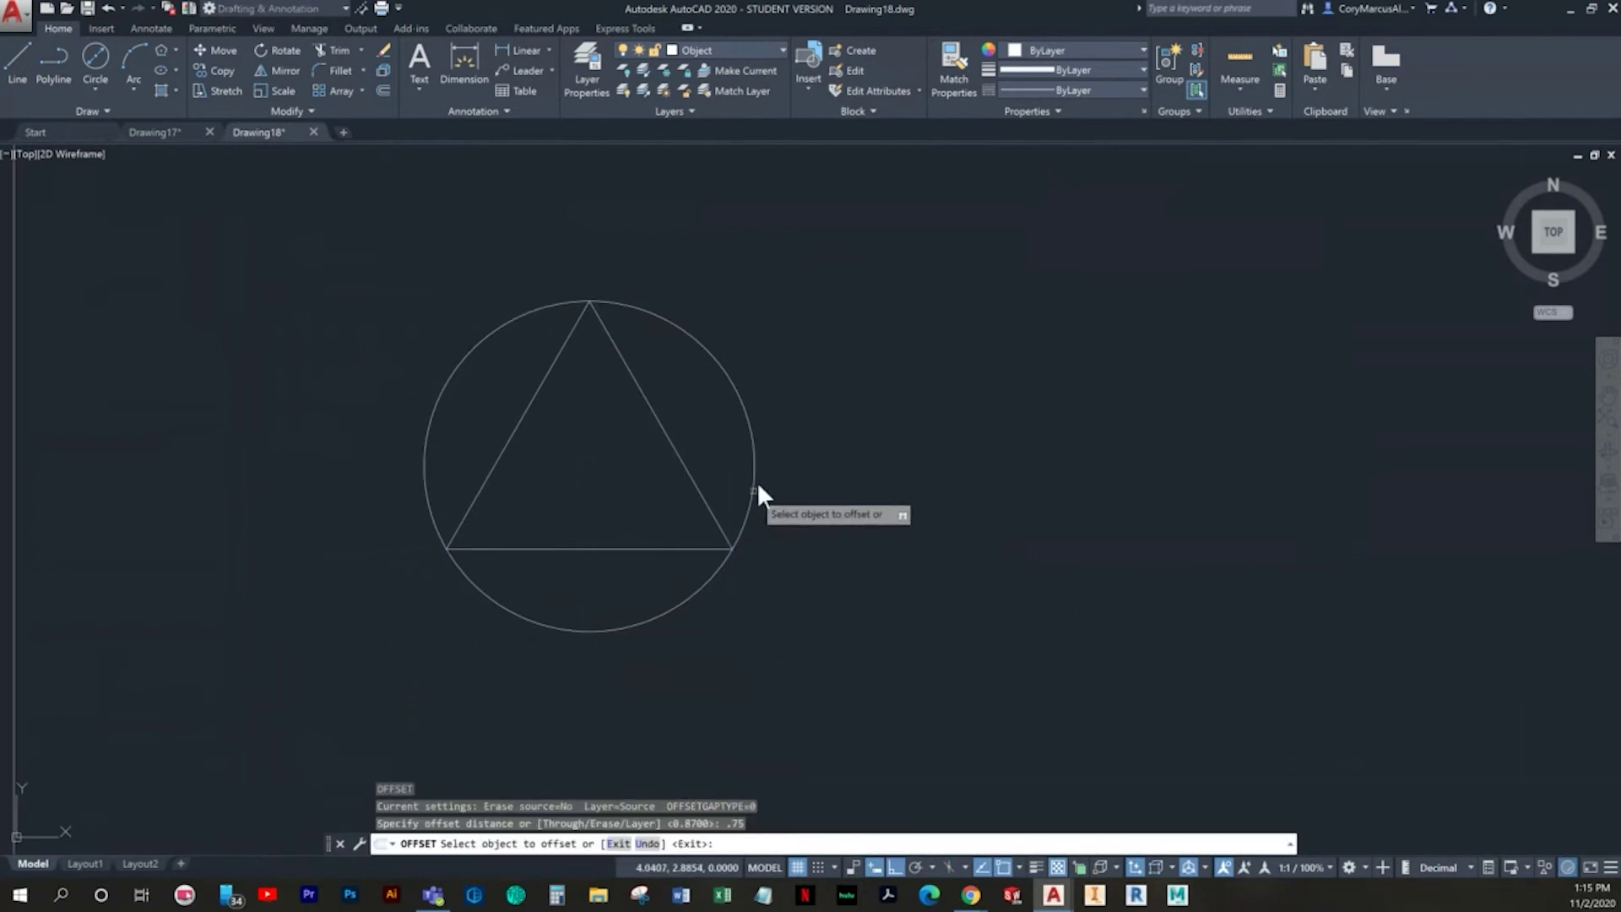
pyautogui.click(646, 550)
pyautogui.press('Escape')
pyautogui.press('Escape')
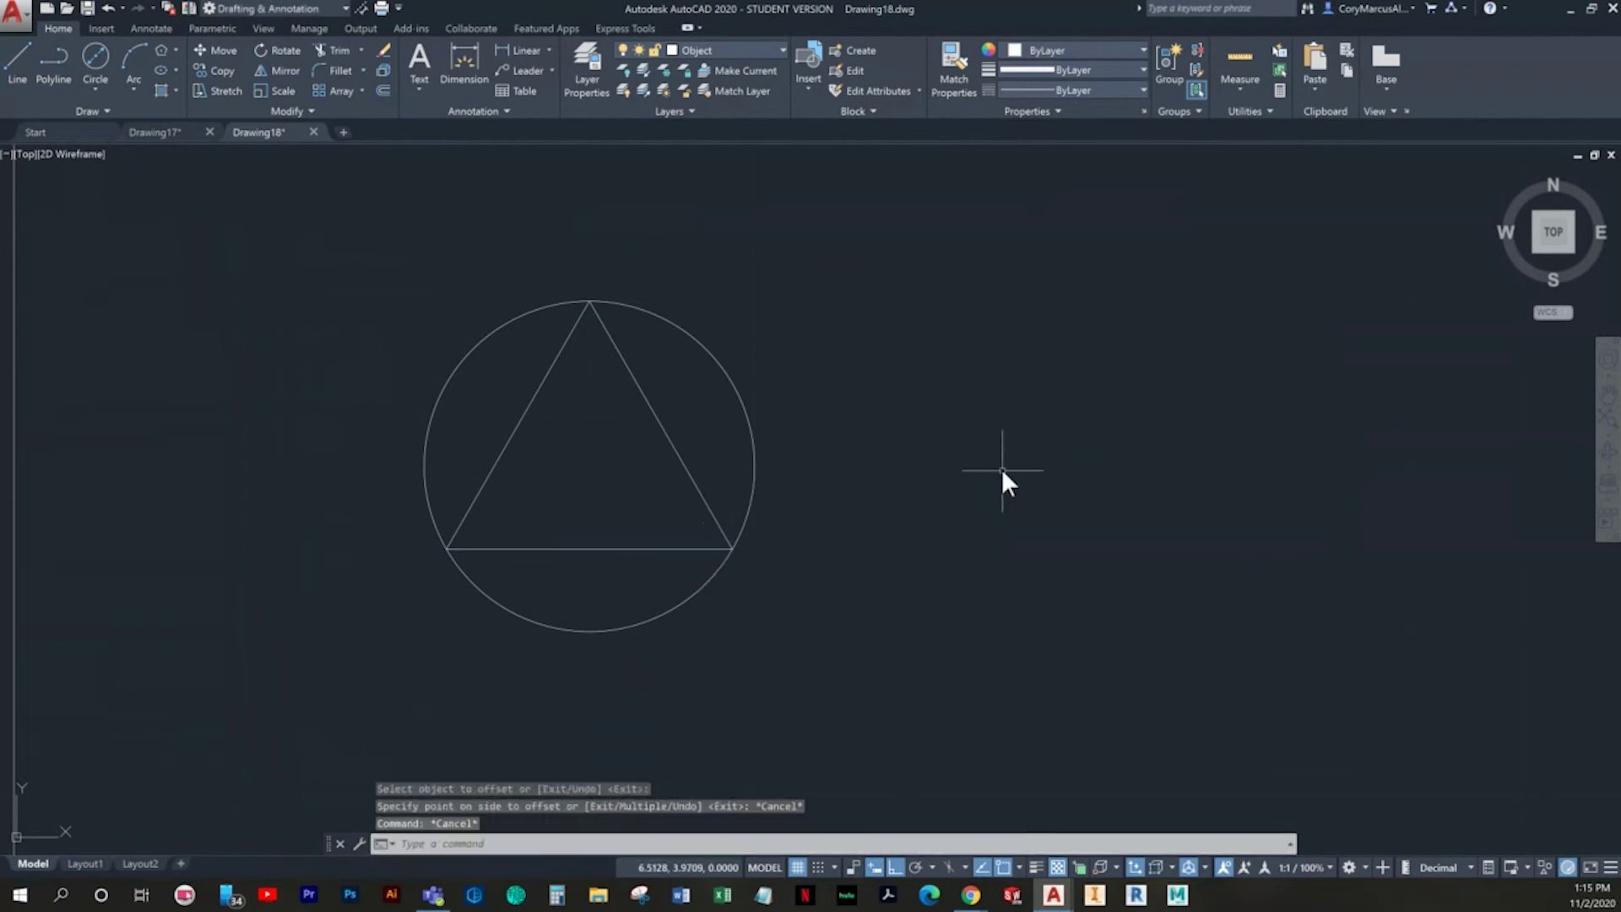
pyautogui.click(95, 55)
pyautogui.press('Escape')
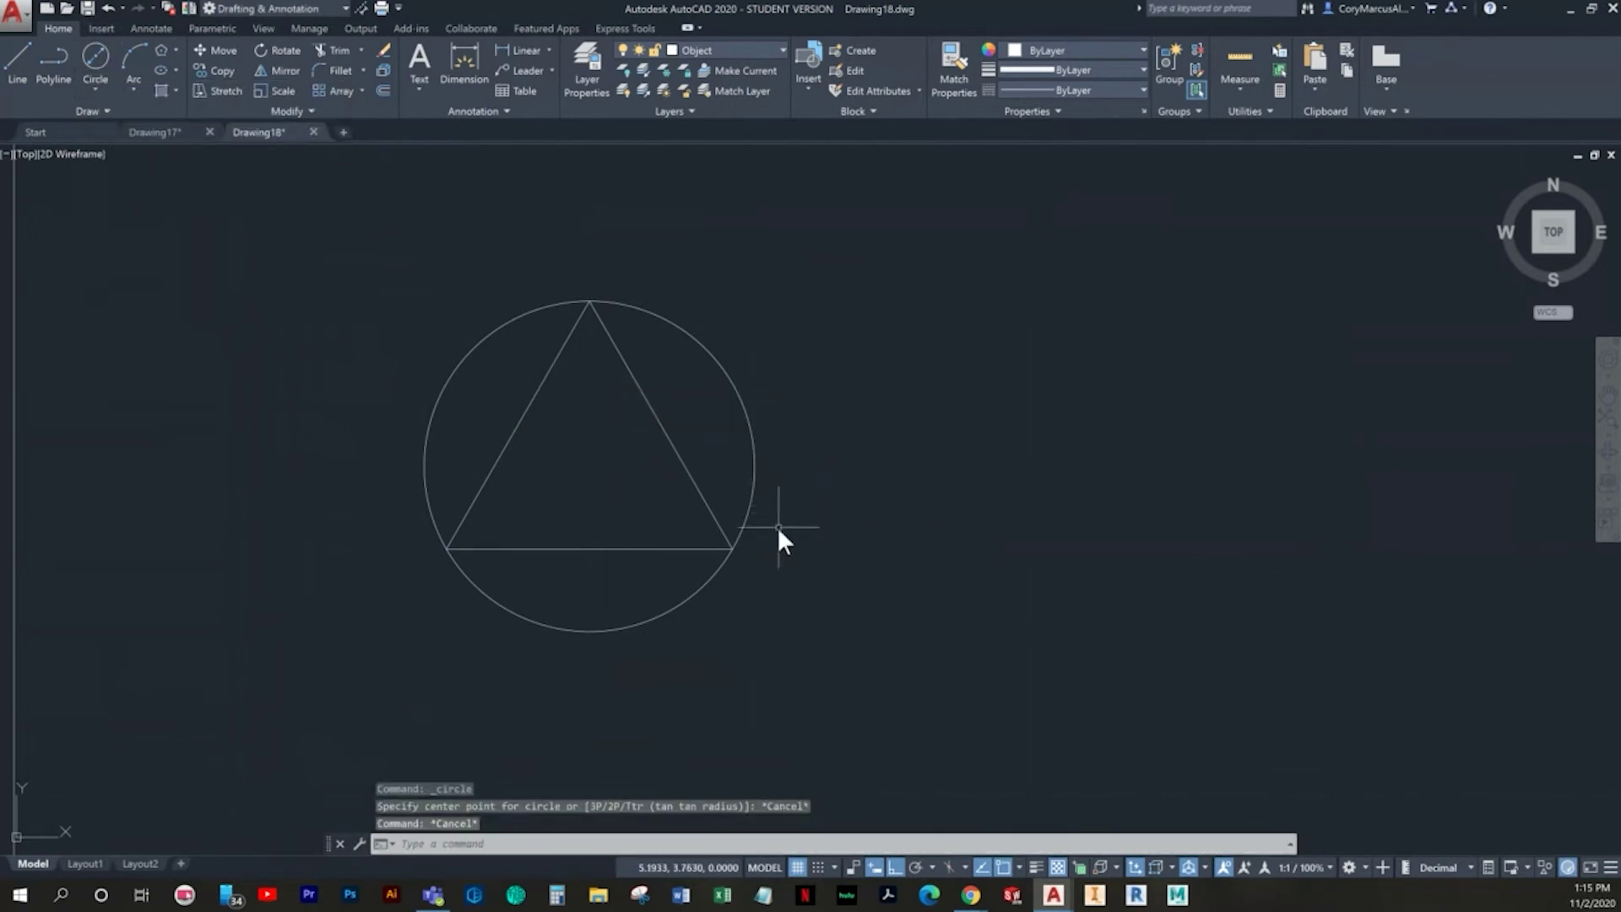
pyautogui.hotkey('ctrl', 'z')
pyautogui.hotkey('ctrl', 'y')
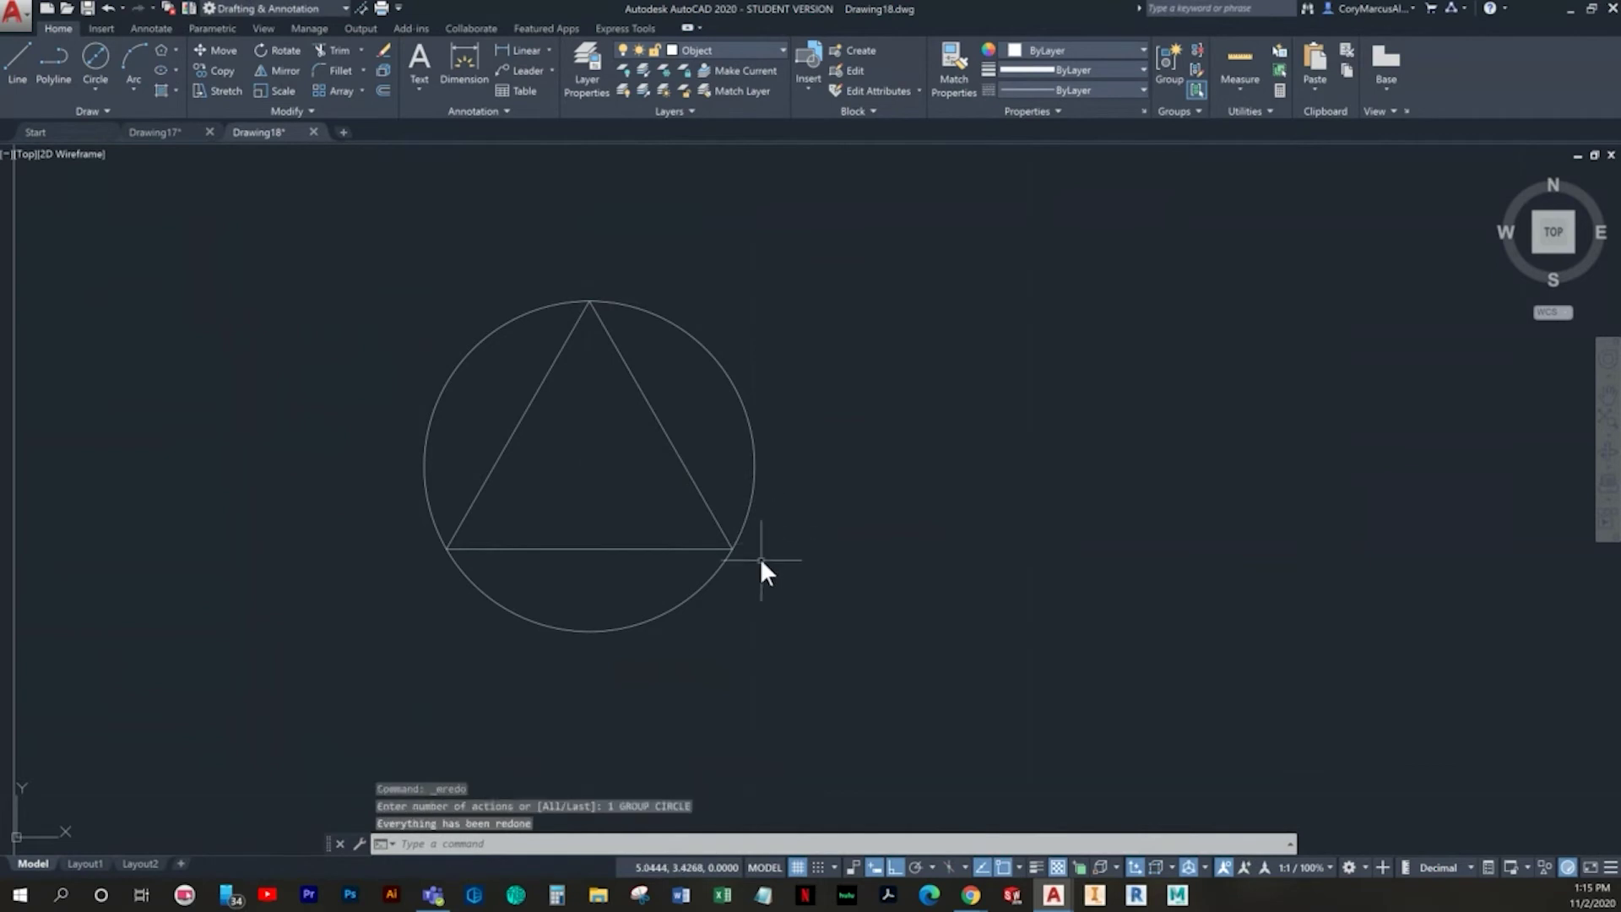
pyautogui.press('Escape')
pyautogui.press('Escape')
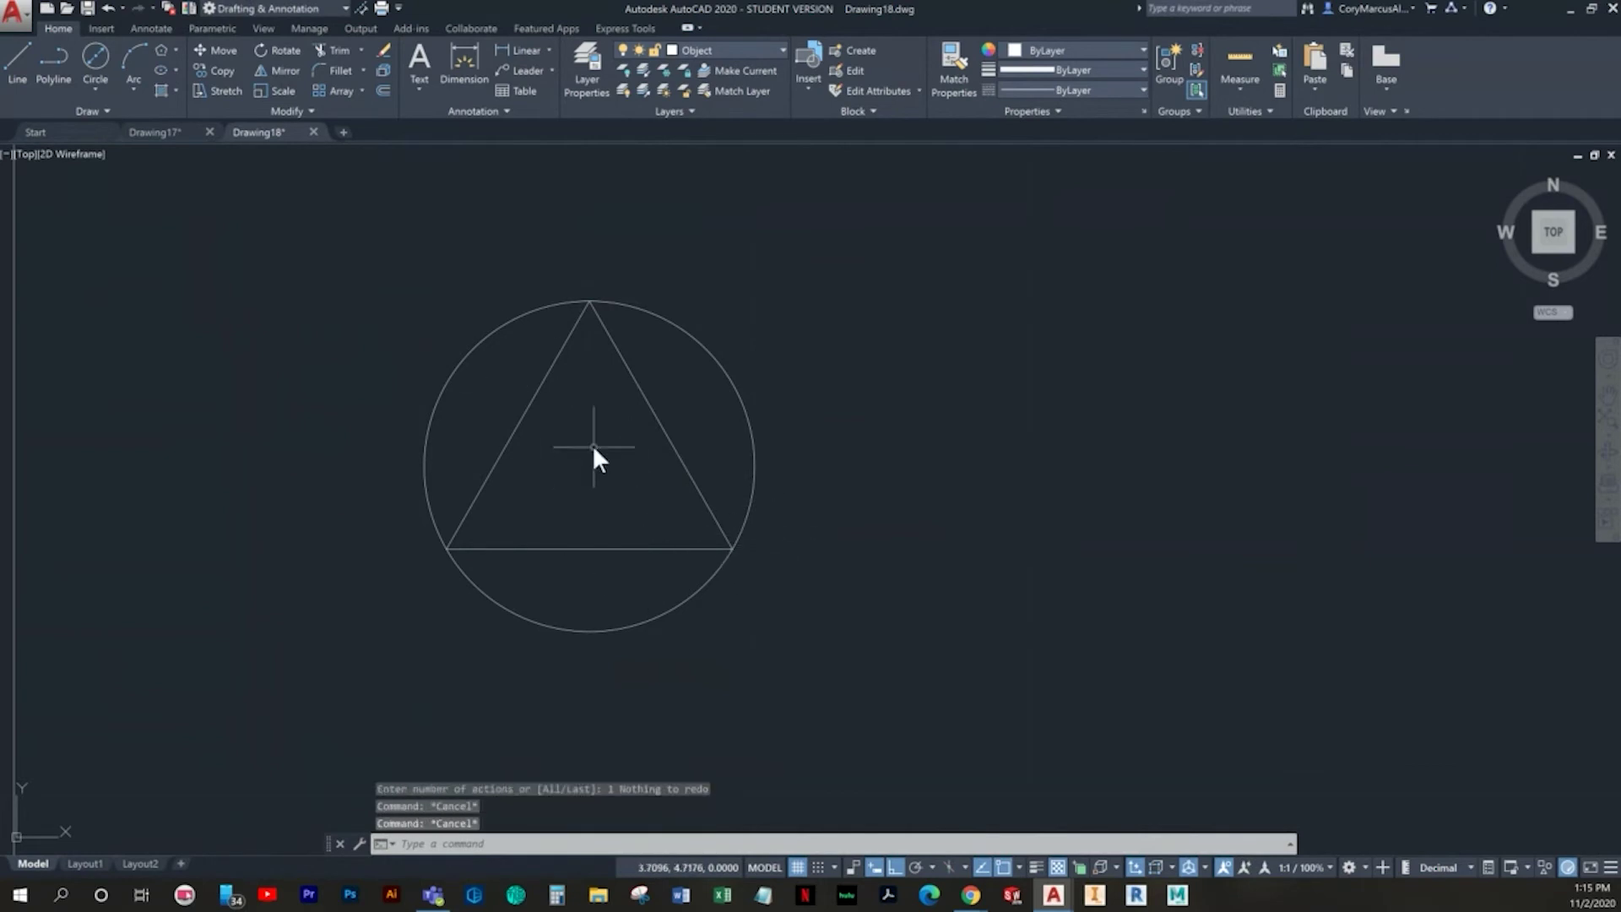
# Step: Set the Offset distance to 0.75 and pick the triangle's base line, leaving the command without placing a copy
pyautogui.write('o')
pyautogui.press('Return')
pyautogui.press('BackSpace')
pyautogui.write('.75')
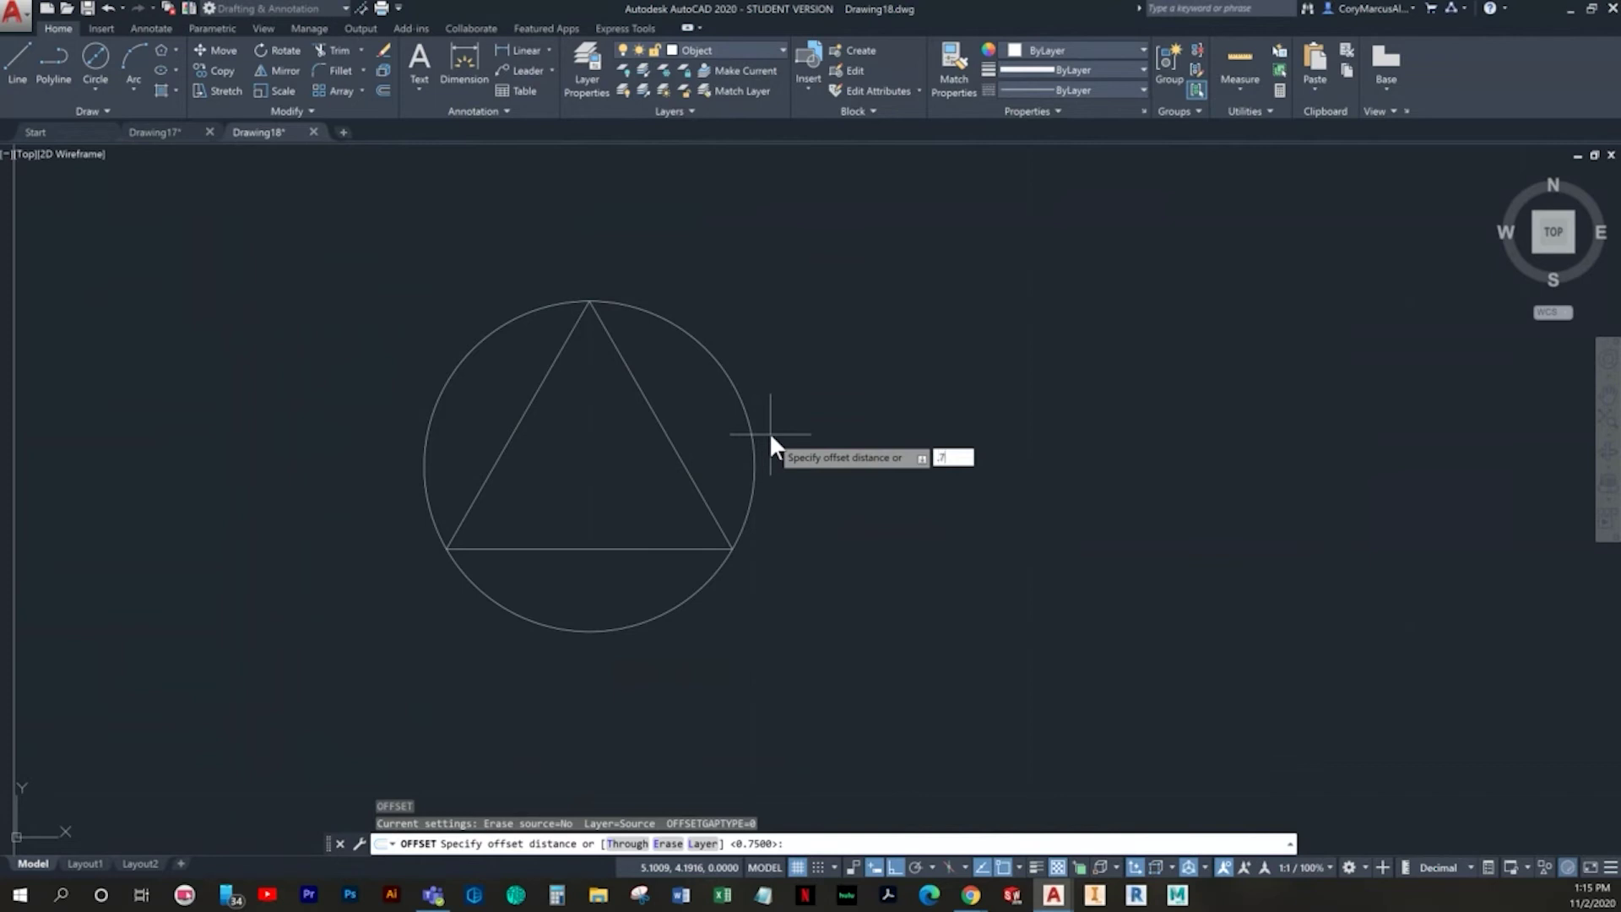
pyautogui.press('Return')
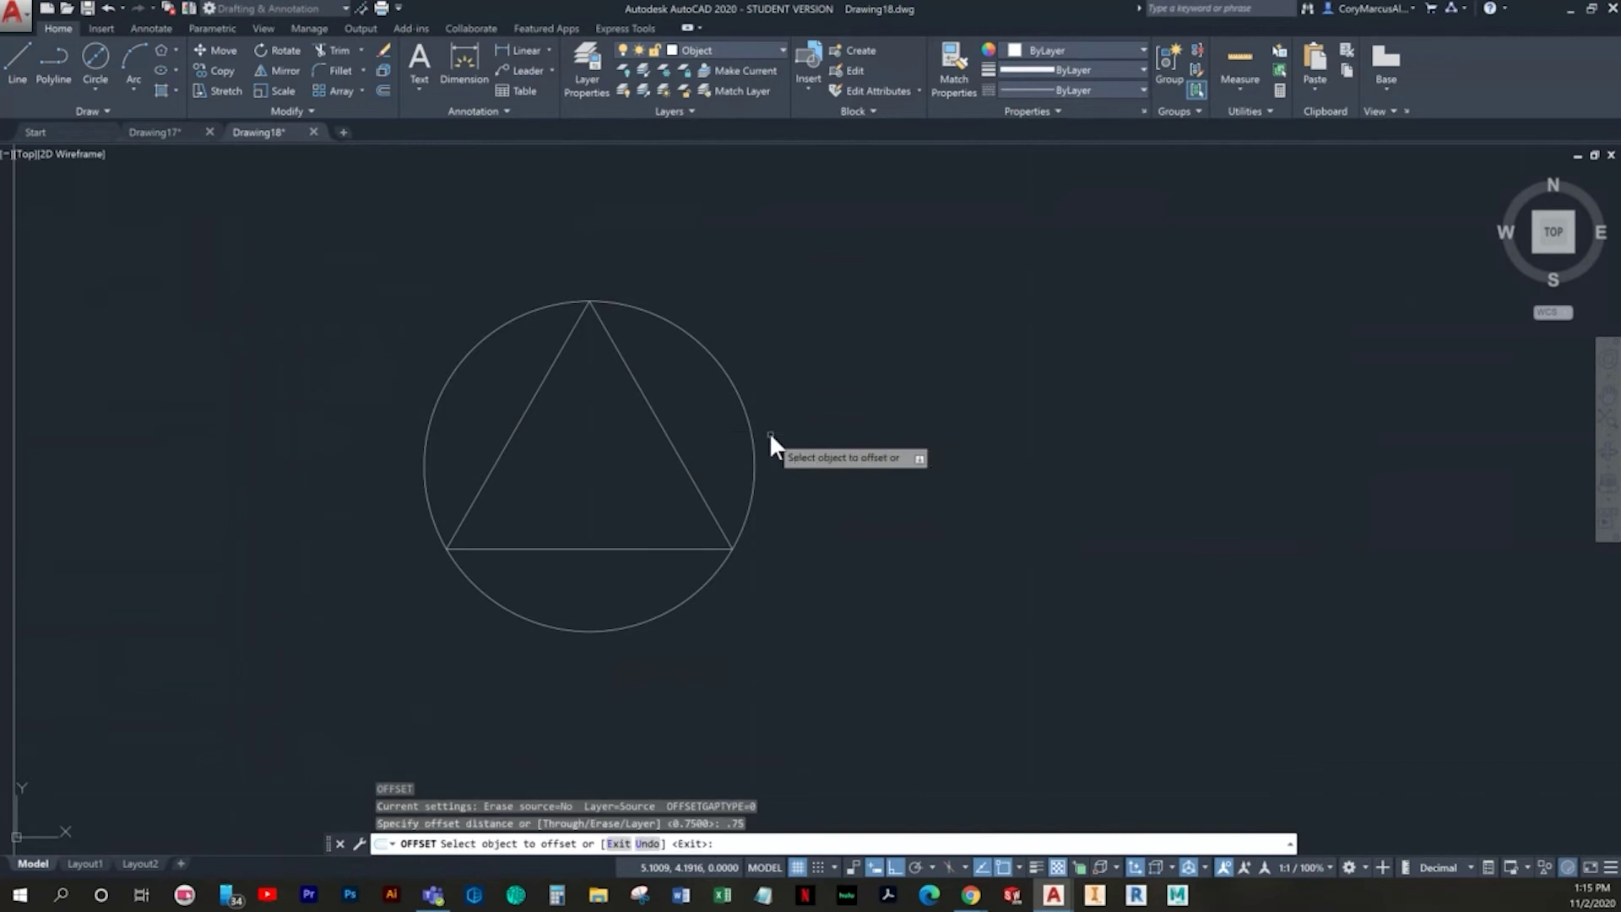
pyautogui.click(616, 549)
pyautogui.press('Escape')
pyautogui.press('Escape')
pyautogui.press('Escape')
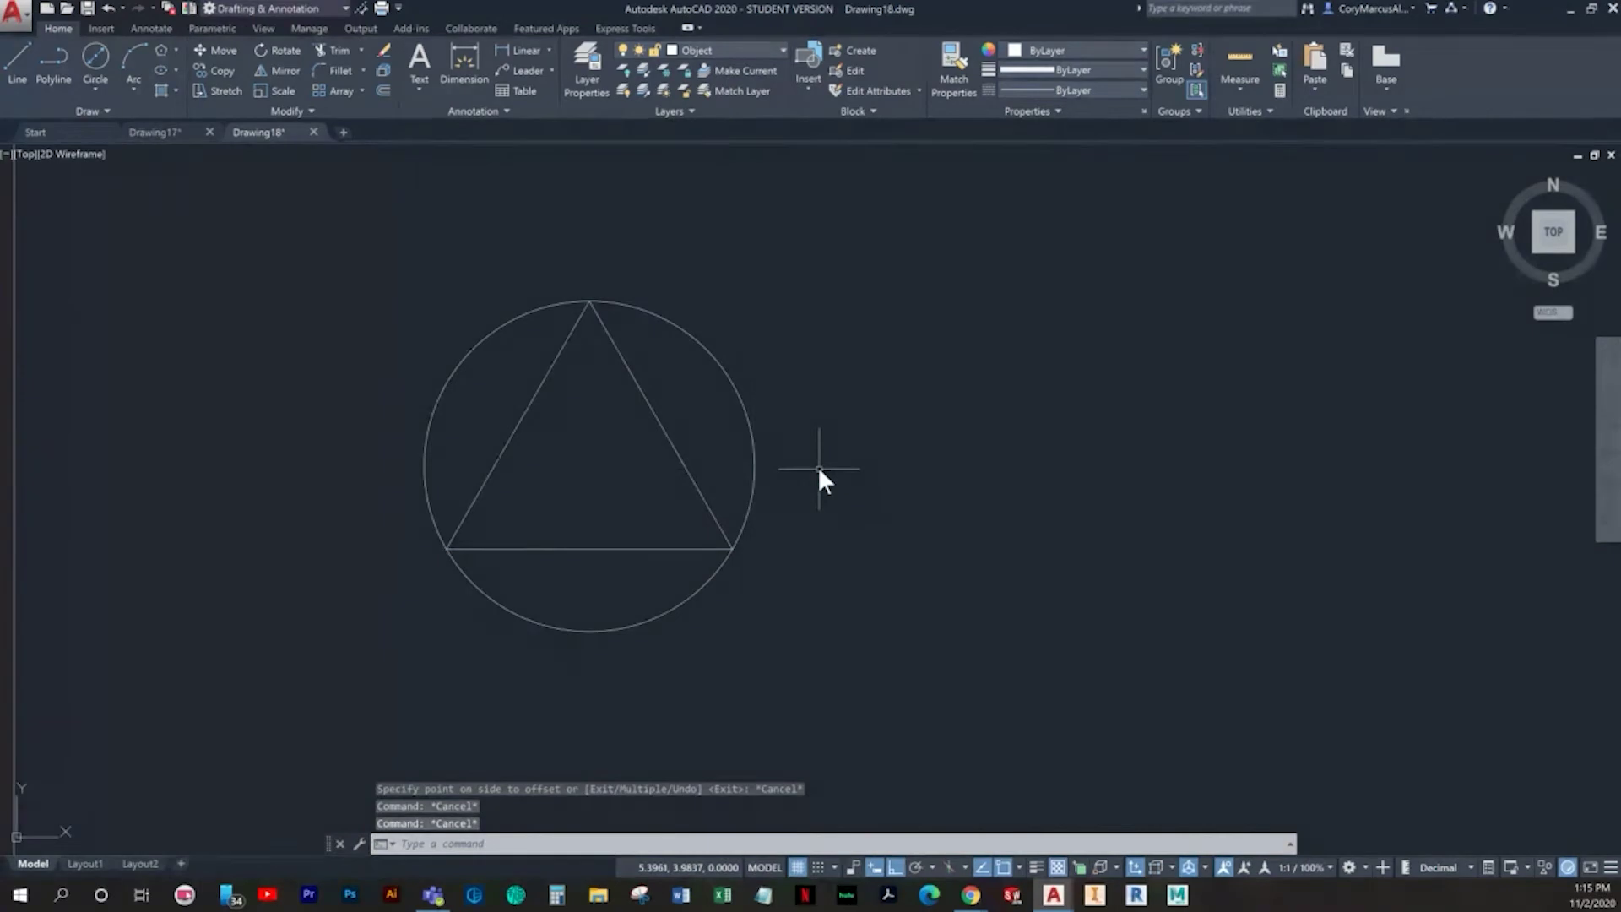
pyautogui.moveTo(793, 517); pyautogui.dragTo(823, 520, button='middle')
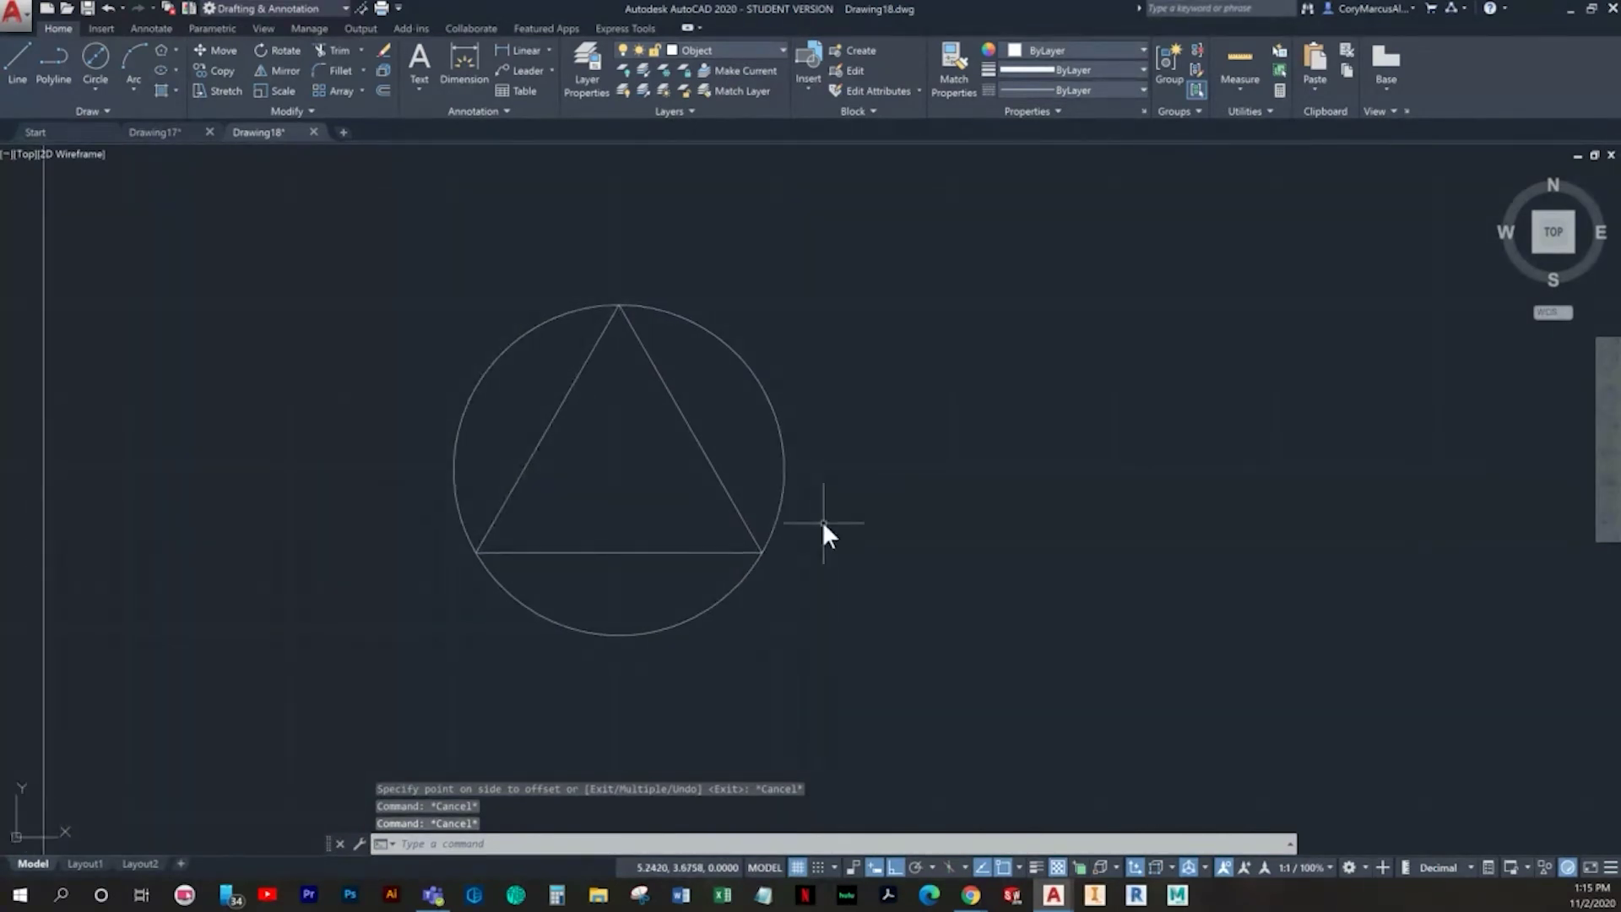
pyautogui.press('Escape')
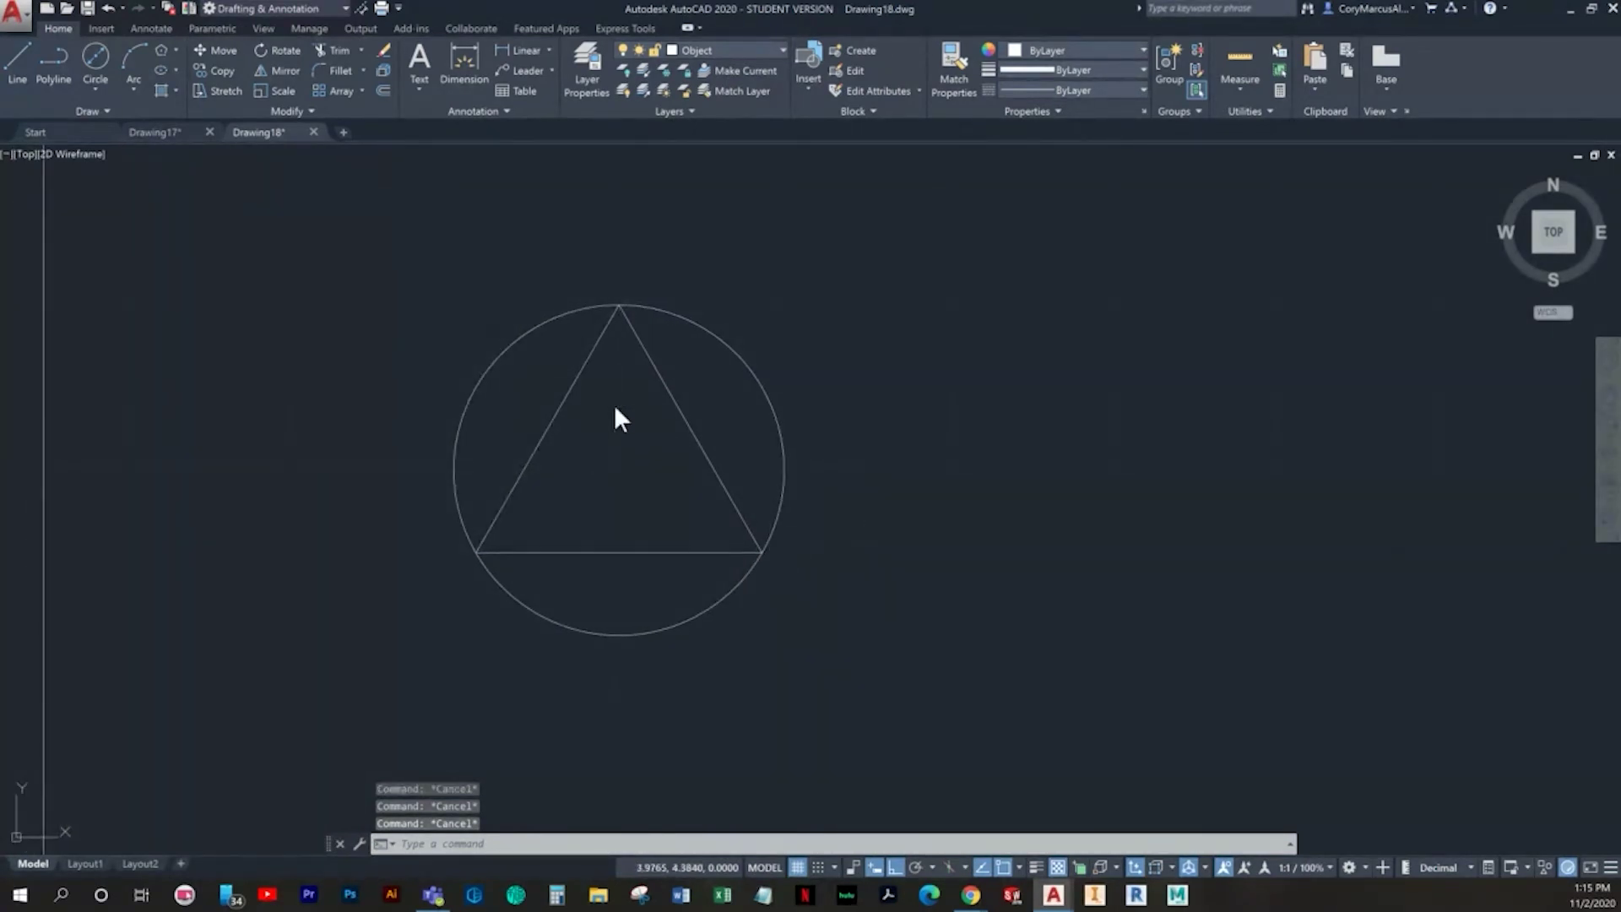
# Step: Offset the triangle's base line upward by the current distance of 0.75
pyautogui.write('o')
pyautogui.press('Return')
pyautogui.press('Return')
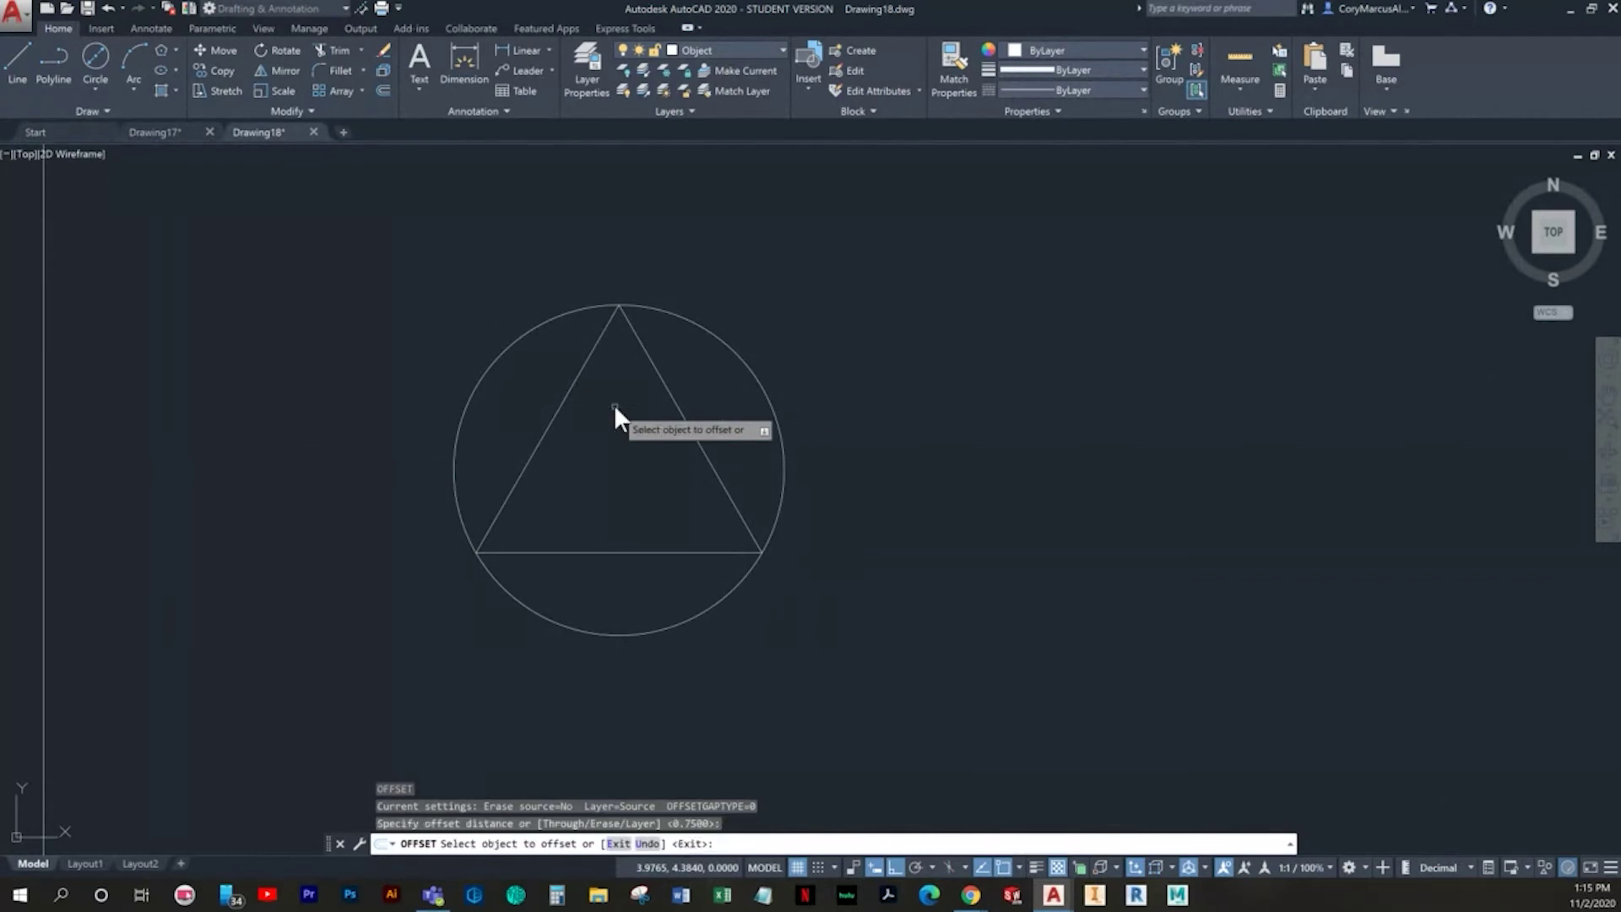
pyautogui.click(677, 550)
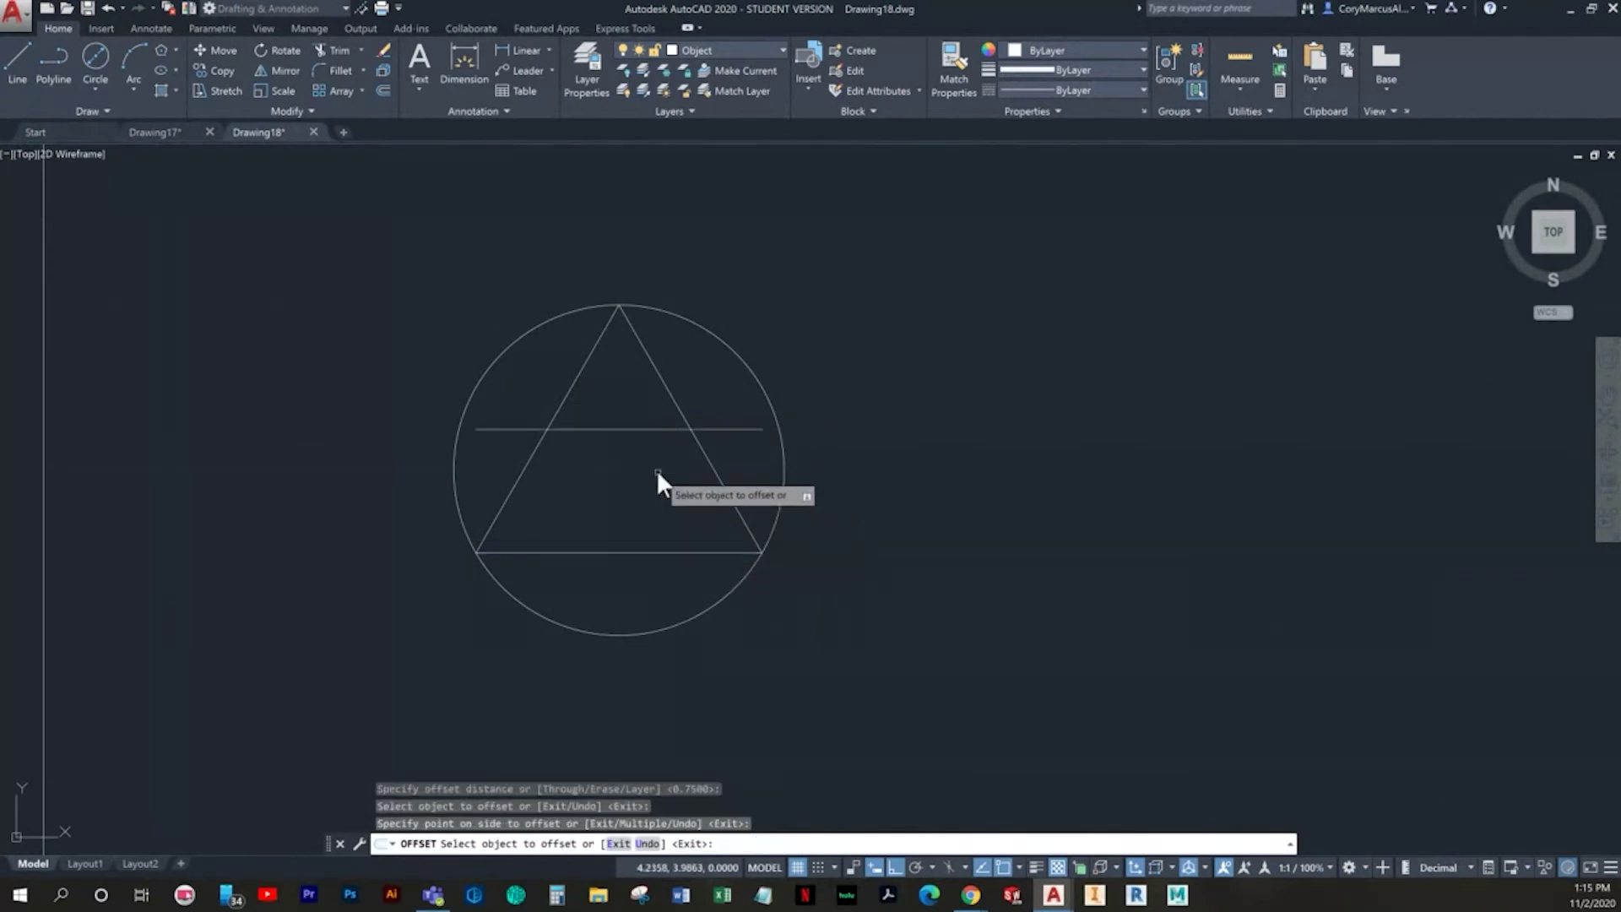
pyautogui.click(656, 470)
pyautogui.press('Escape')
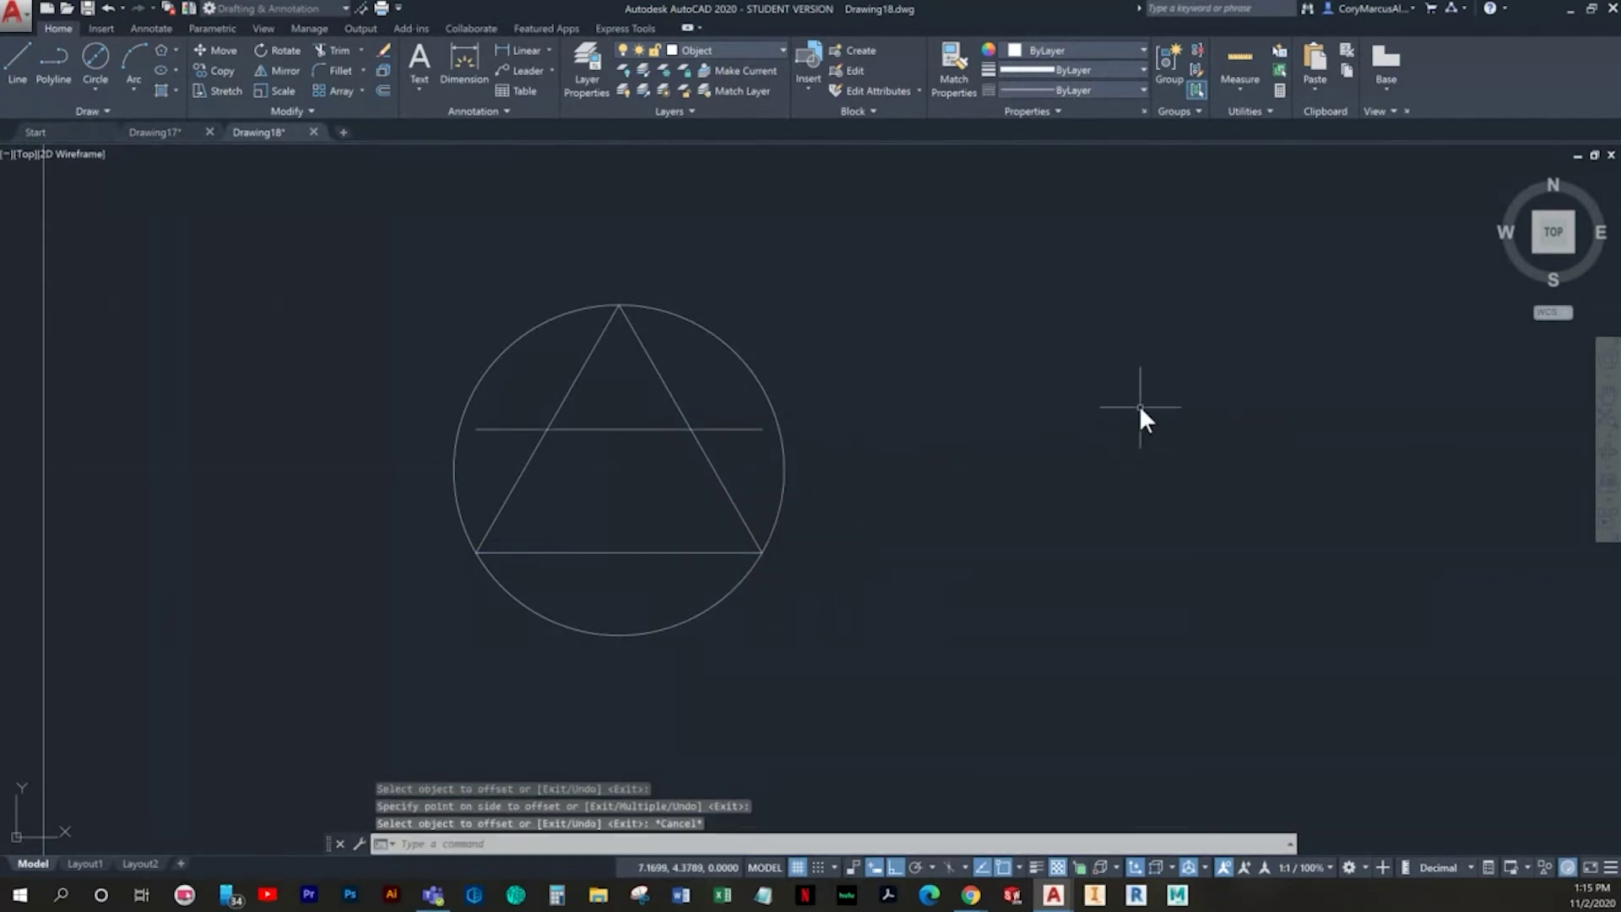
# Step: Draw a circle of diameter 0.5 centred where the offset line crosses the triangle's left side
pyautogui.click(96, 58)
pyautogui.scroll(8, 547, 430)
pyautogui.scroll(2, 547, 431)
pyautogui.click(524, 383)
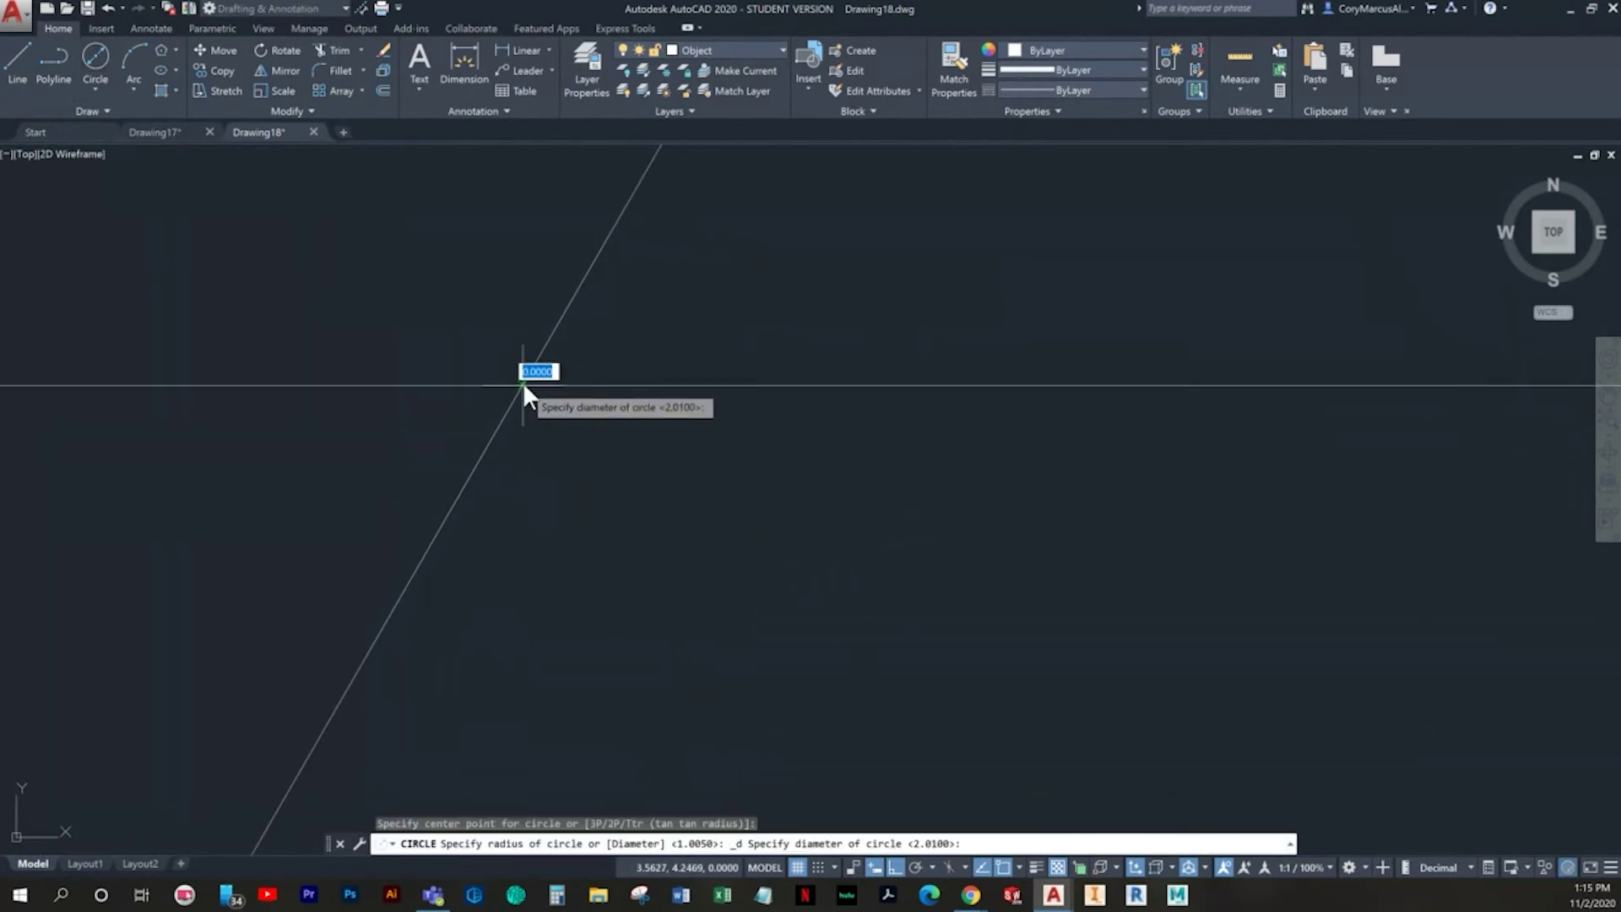
pyautogui.write('.5')
pyautogui.press('Return')
pyautogui.scroll(-6, 524, 382)
pyautogui.press('Escape')
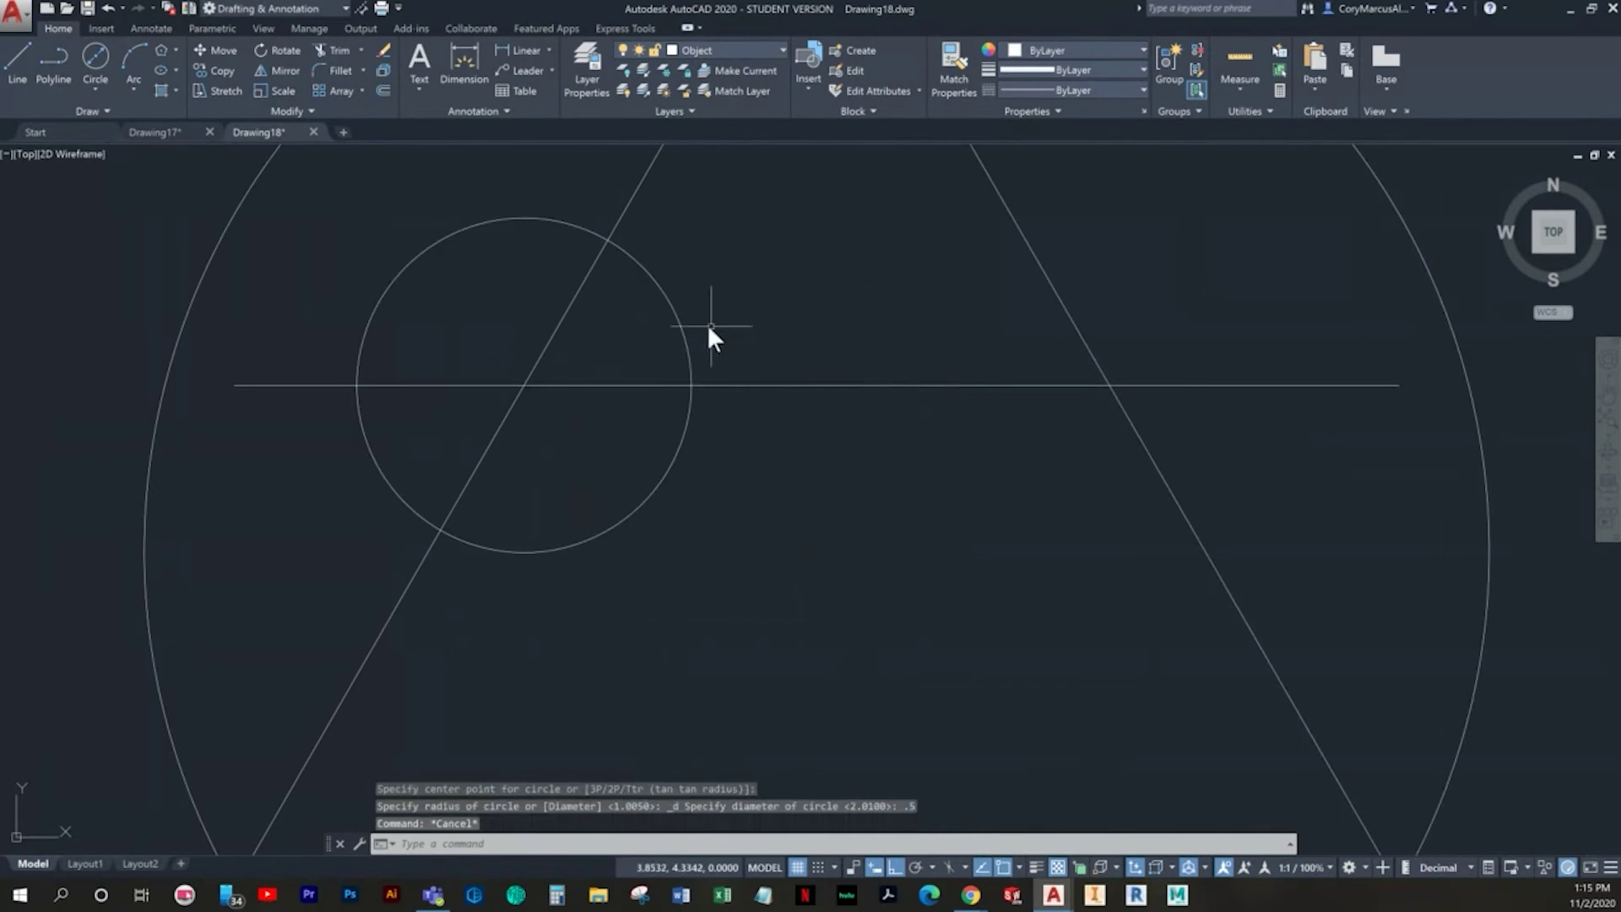
# Step: Copy the small circle from its centre to the point where the offset line crosses the triangle's right side
pyautogui.click(708, 328)
pyautogui.click(669, 331)
pyautogui.click(192, 75)
pyautogui.scroll(6, 488, 243)
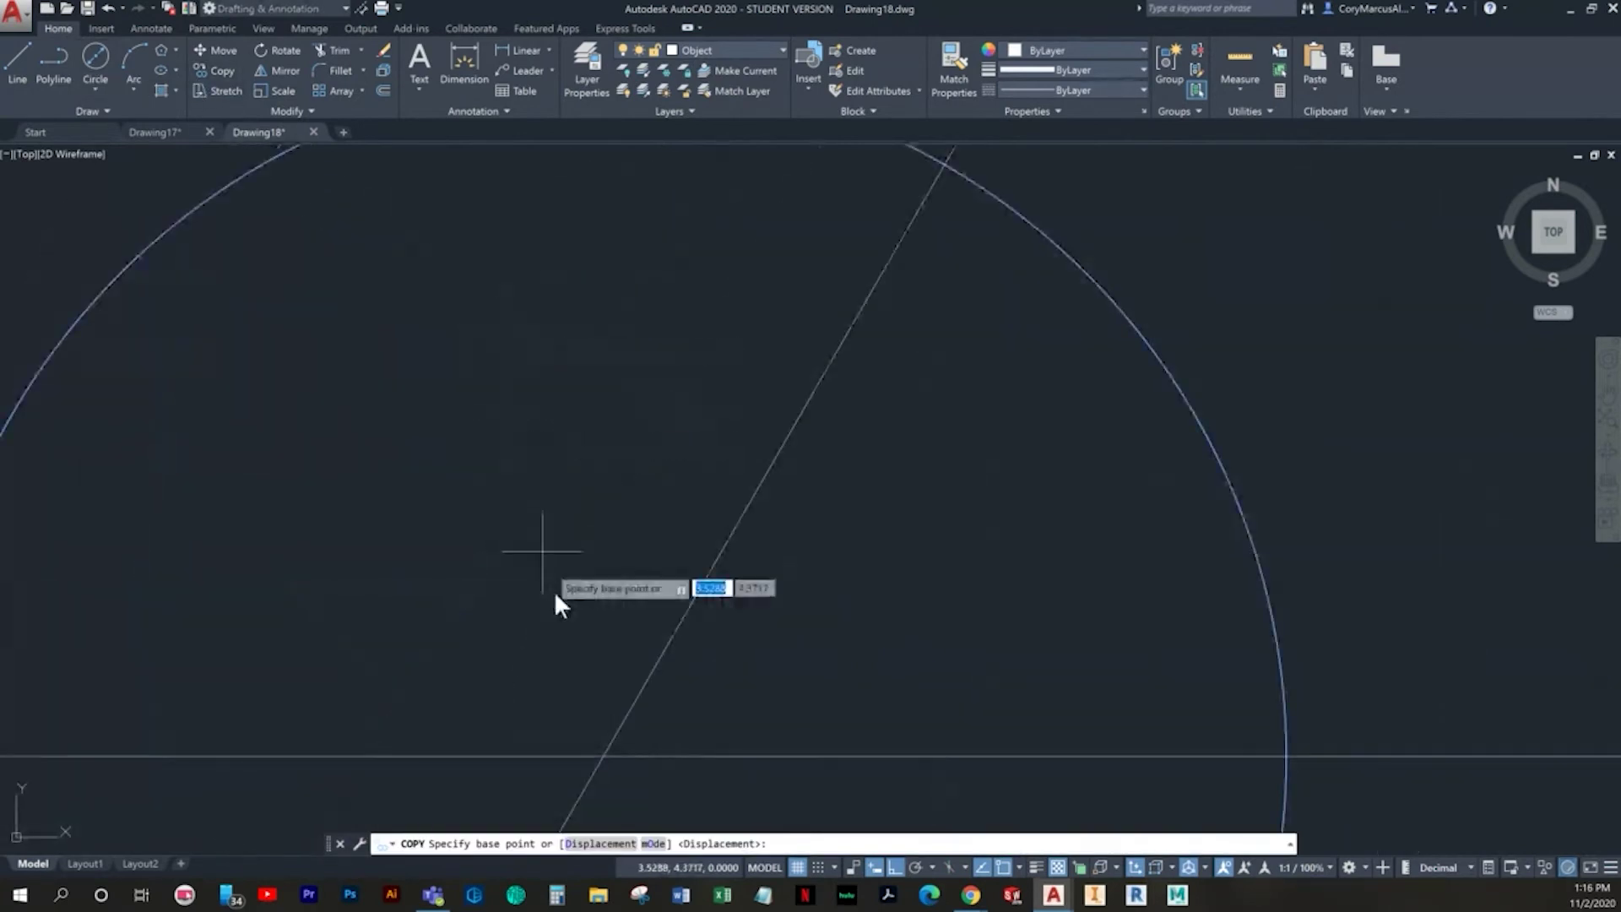
pyautogui.click(602, 758)
pyautogui.scroll(-4, 979, 610)
pyautogui.moveTo(895, 595); pyautogui.dragTo(169, 524, button='middle')
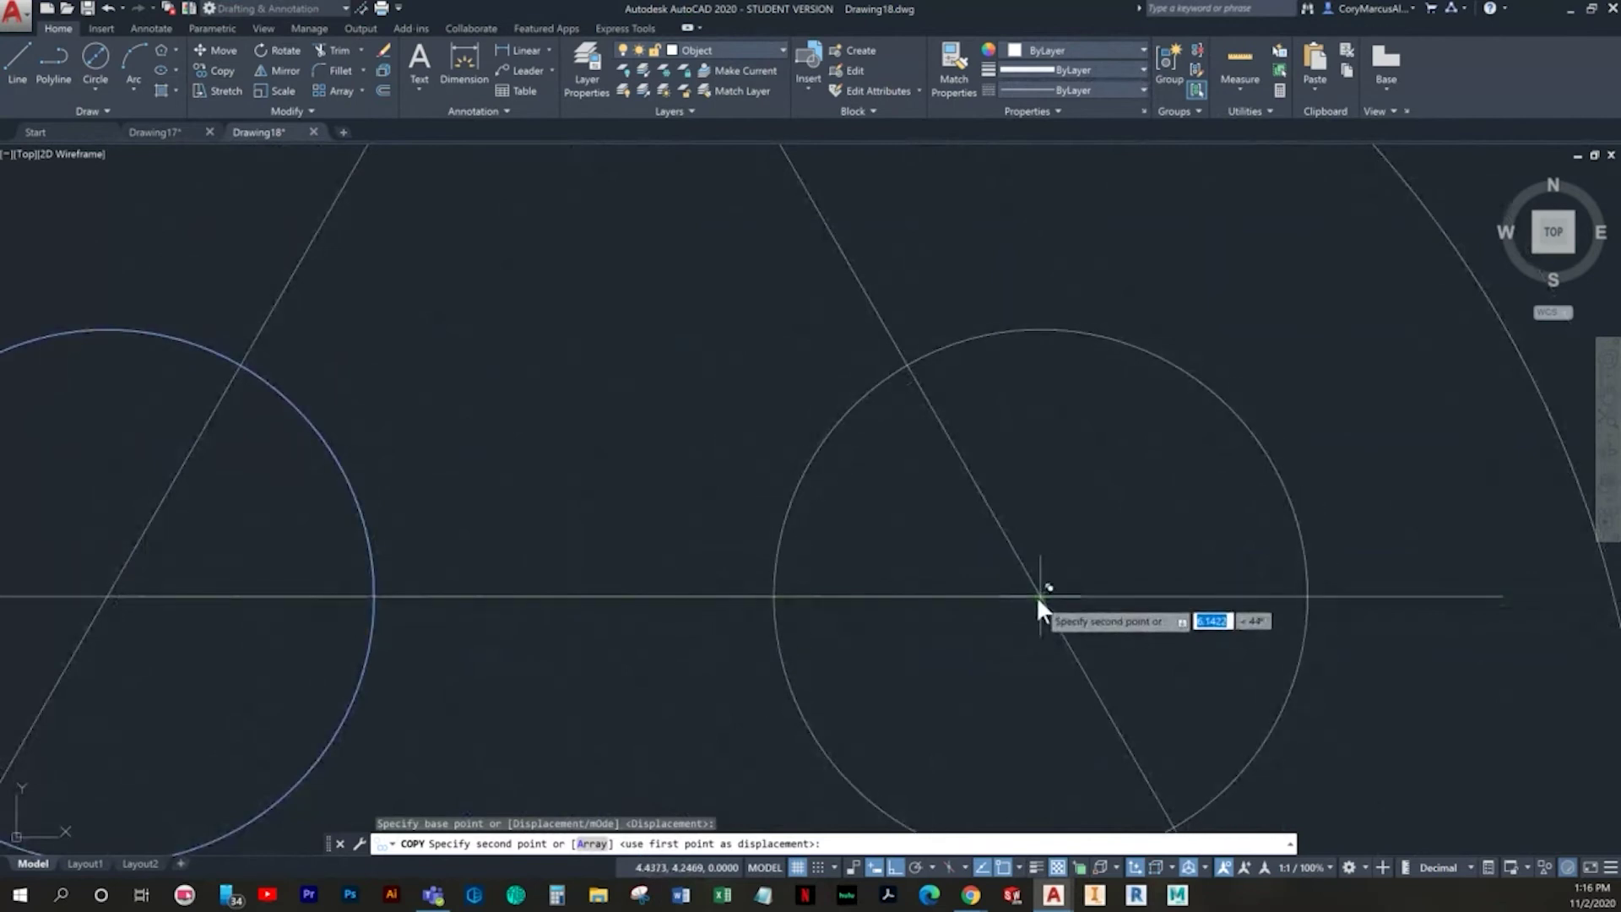
pyautogui.click(1036, 595)
pyautogui.scroll(-6, 1014, 593)
pyautogui.press('Escape')
# Step: Copy the left small circle from its centre to the midpoint of the triangle's base
pyautogui.moveTo(941, 584); pyautogui.dragTo(762, 473, button='middle')
pyautogui.moveTo(753, 596); pyautogui.dragTo(752, 589, button='middle')
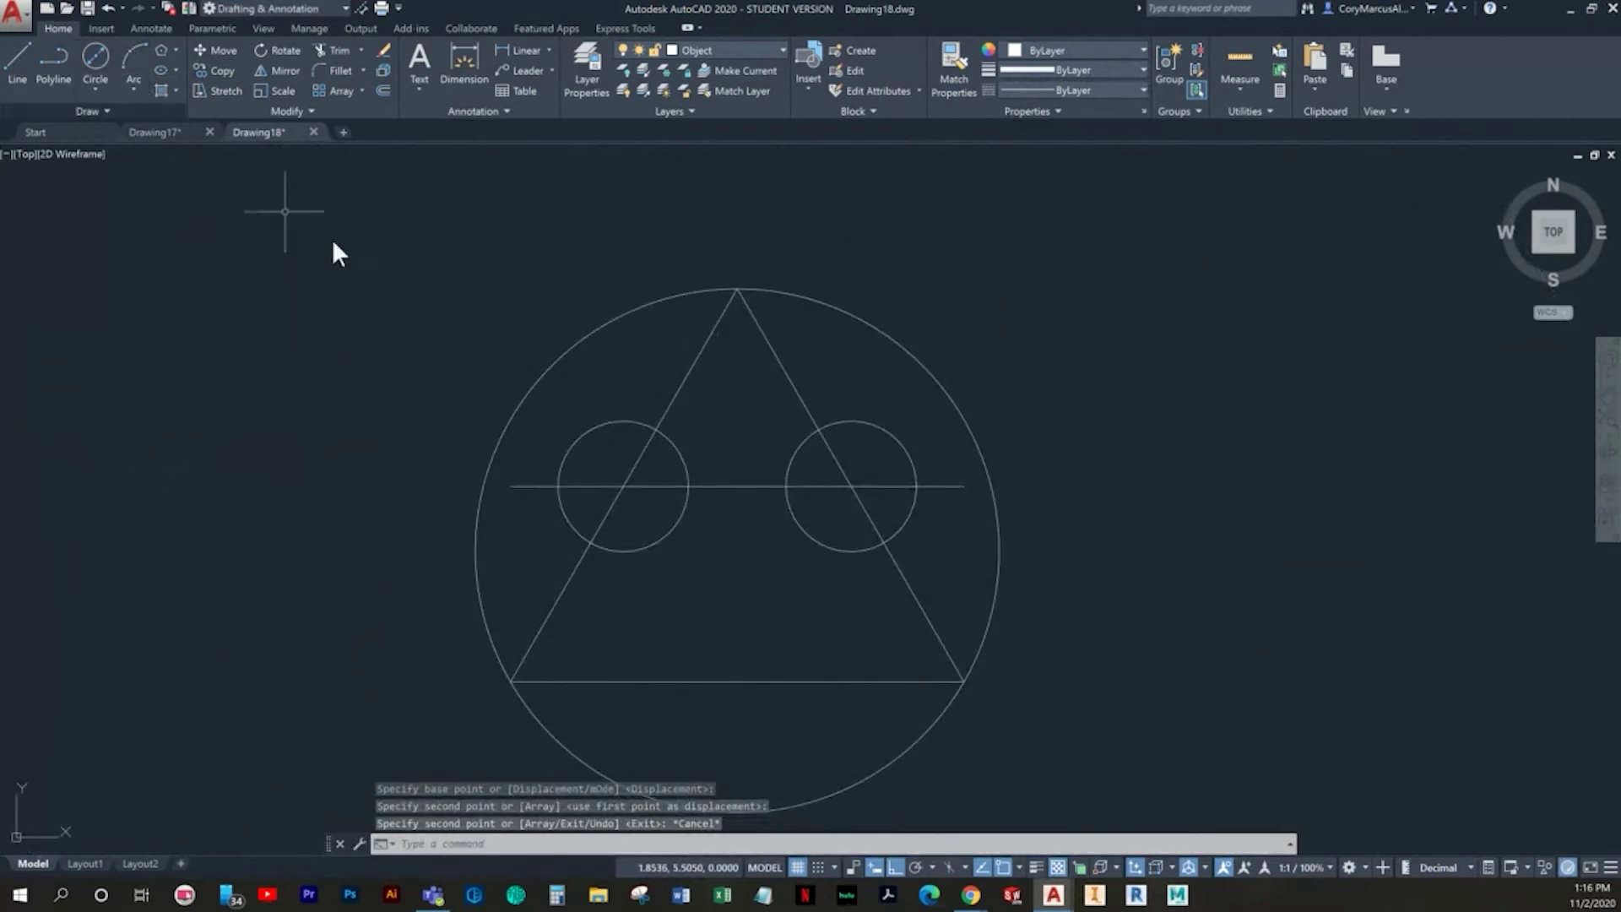
pyautogui.click(678, 564)
pyautogui.click(645, 522)
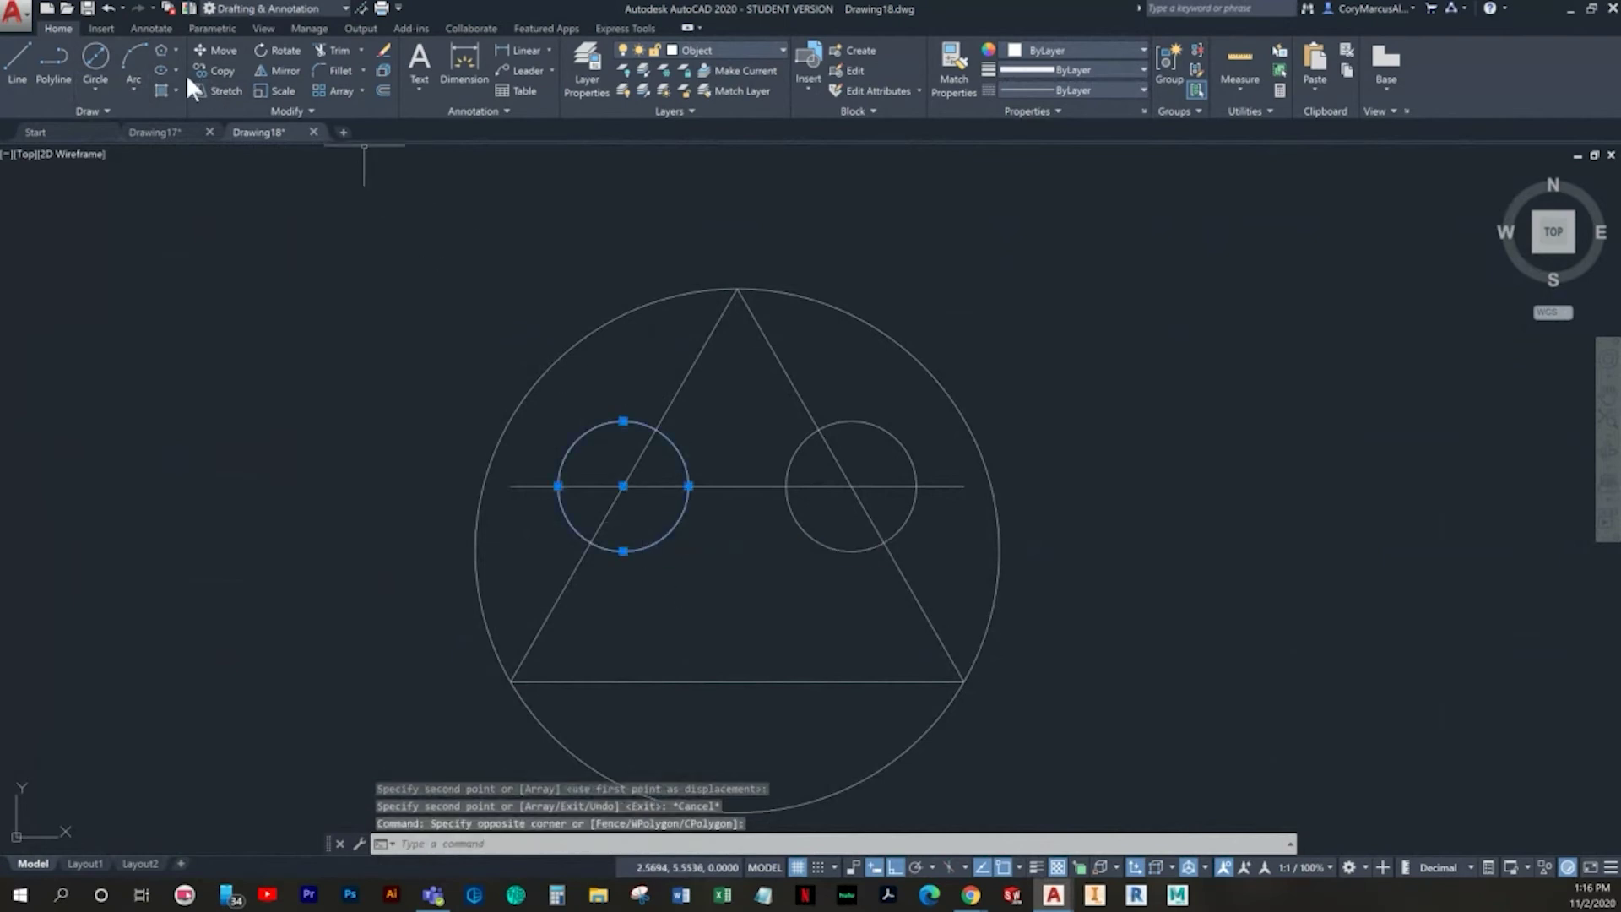
pyautogui.click(209, 70)
pyautogui.scroll(8, 667, 494)
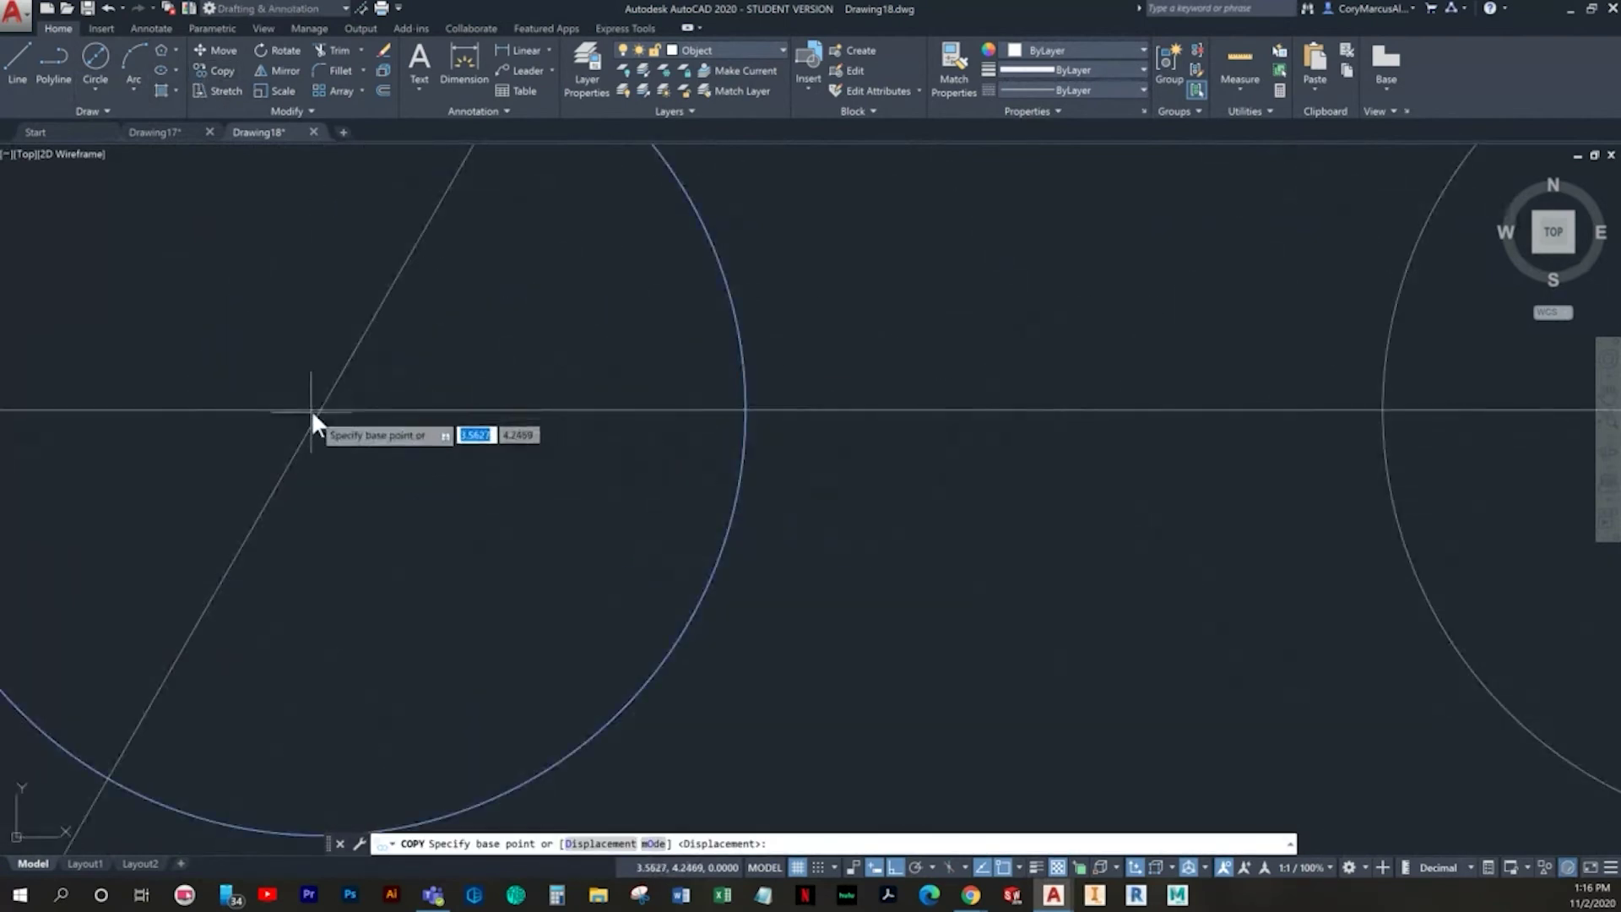
pyautogui.click(312, 412)
pyautogui.scroll(-6, 644, 525)
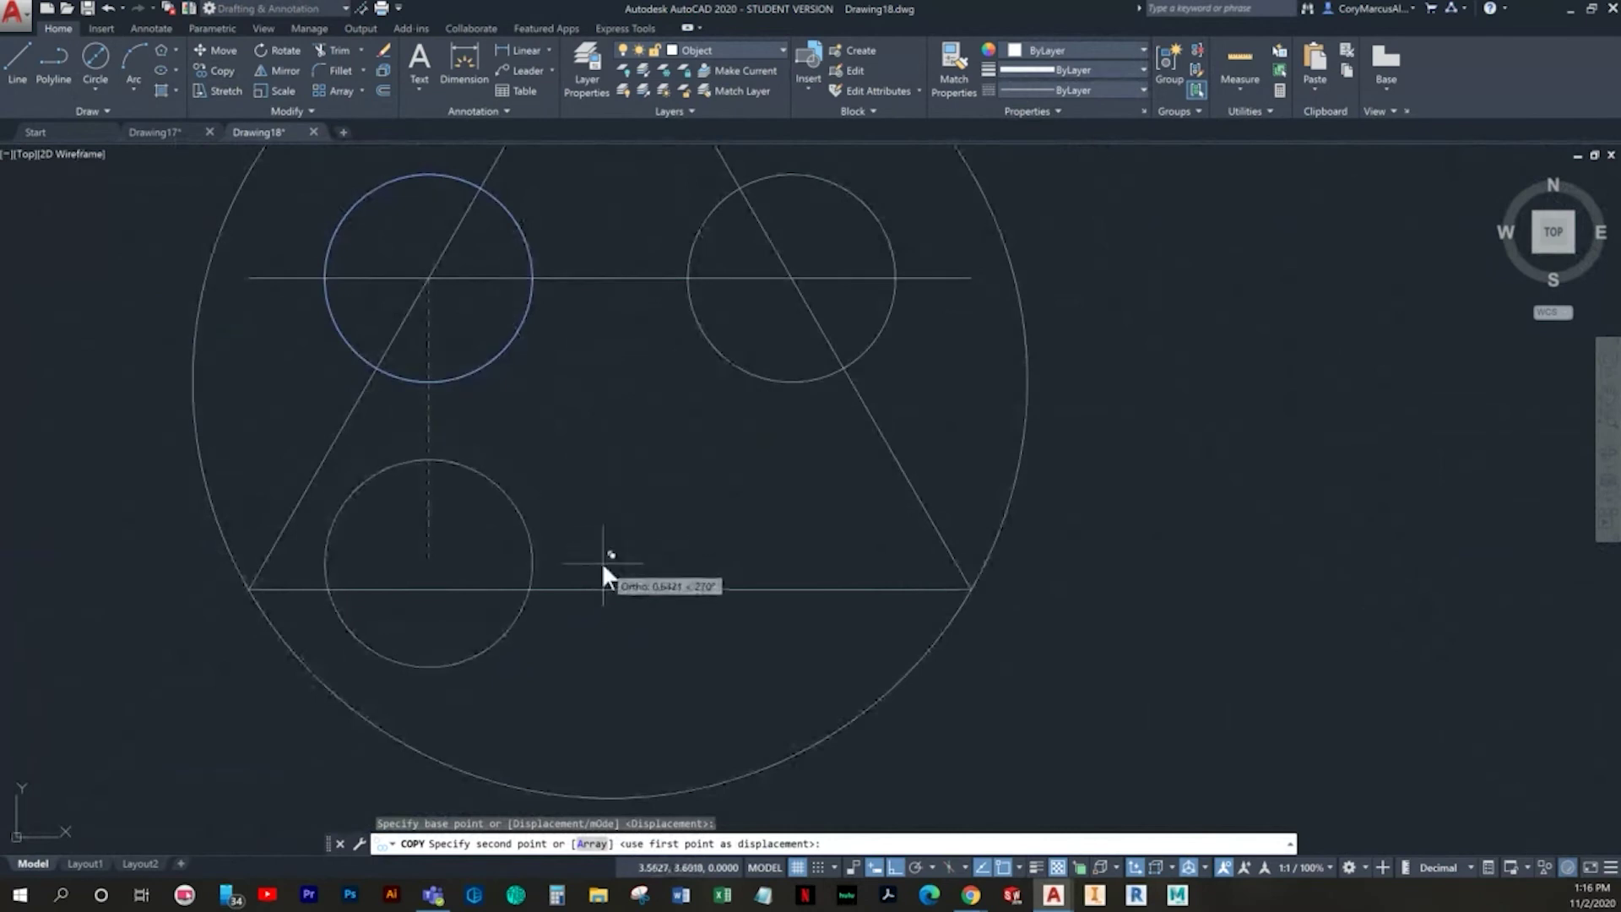
pyautogui.click(609, 585)
pyautogui.scroll(-4, 630, 576)
pyautogui.press('Escape')
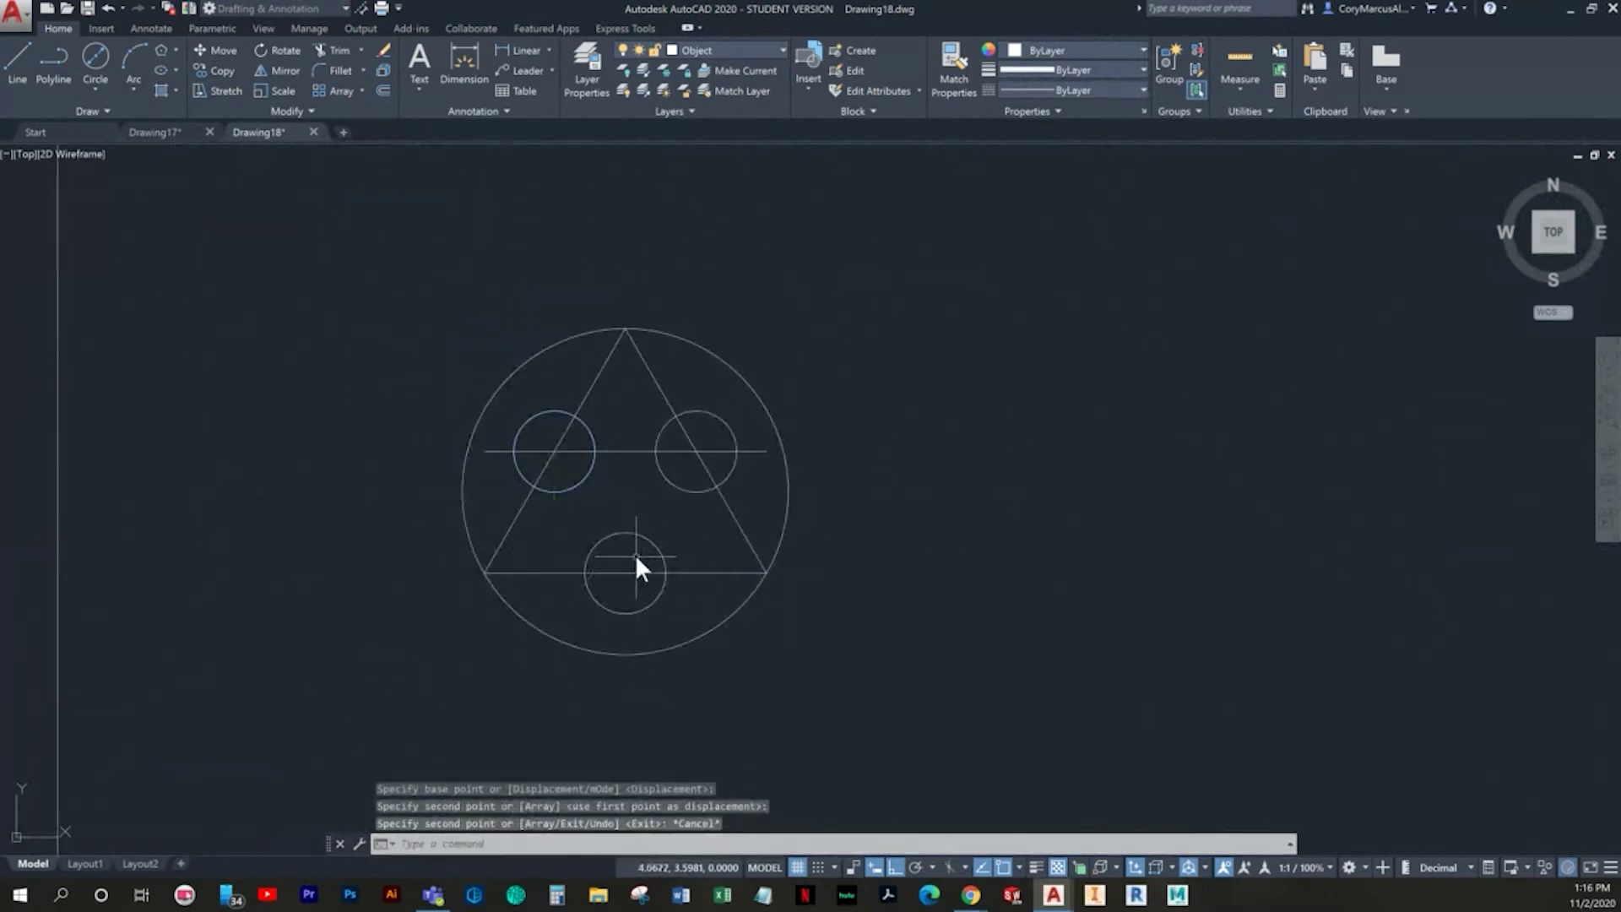
# Step: Delete the horizontal offset line running through the two upper small circles
pyautogui.scroll(5, 704, 545)
pyautogui.click(549, 342)
pyautogui.click(517, 278)
pyautogui.press('Delete')
# Step: Trim away the parts of the triangle's three sides that lie inside the small circles
pyautogui.scroll(-3, 530, 337)
pyautogui.moveTo(559, 373); pyautogui.dragTo(661, 545, button='middle')
pyautogui.write('tr')
pyautogui.press('Return')
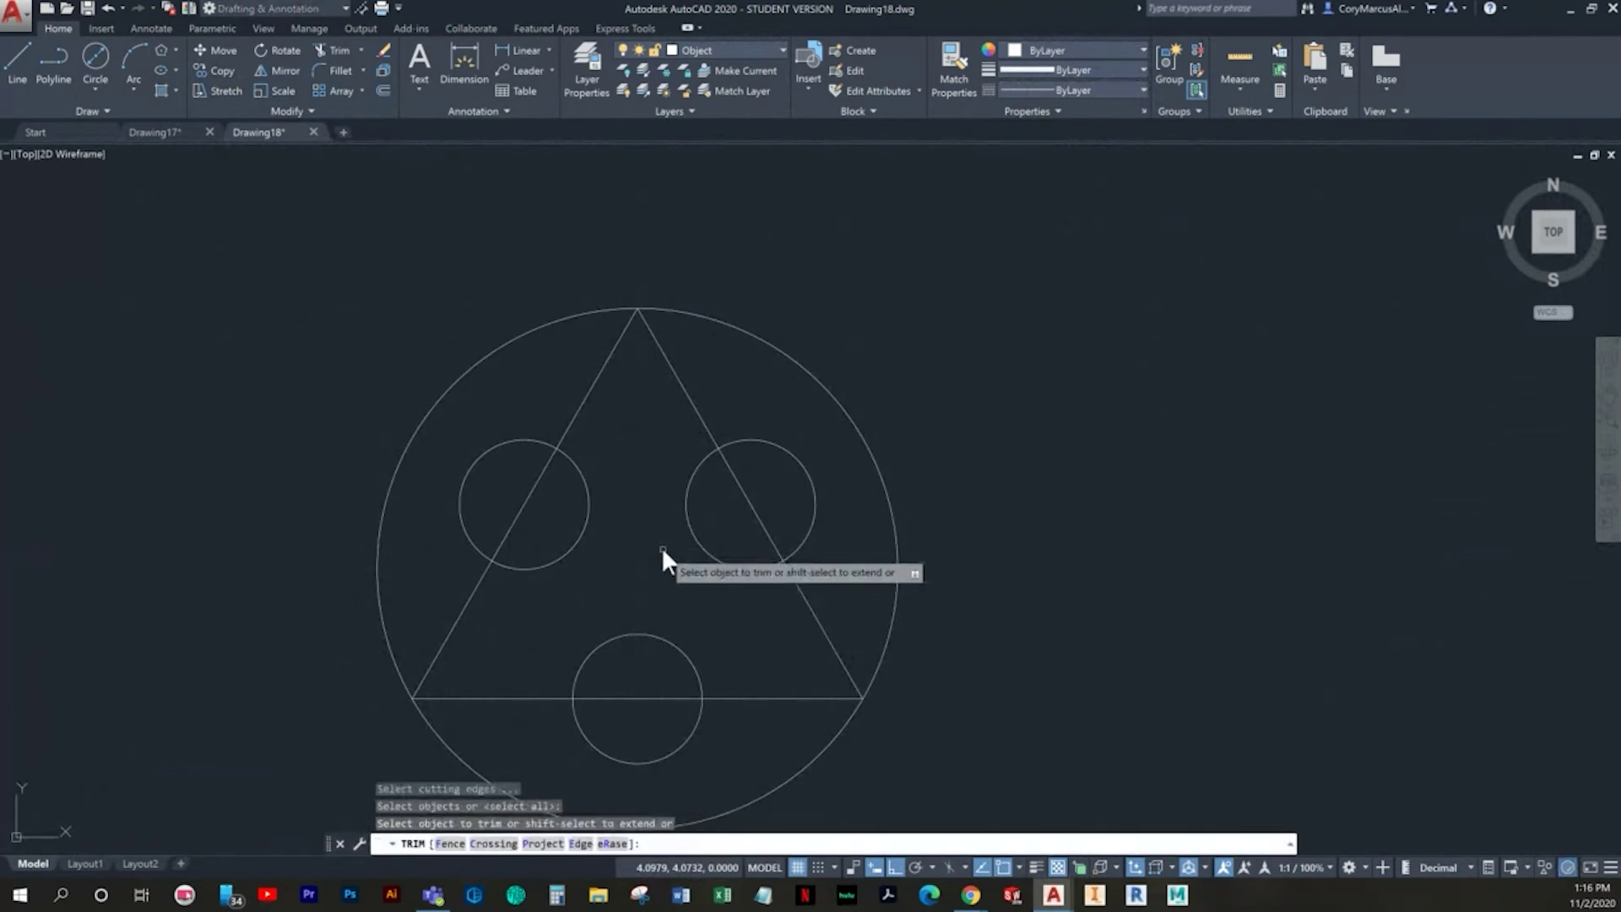
pyautogui.click(687, 738)
pyautogui.click(635, 677)
pyautogui.click(776, 509)
pyautogui.click(729, 497)
pyautogui.click(552, 515)
pyautogui.click(498, 491)
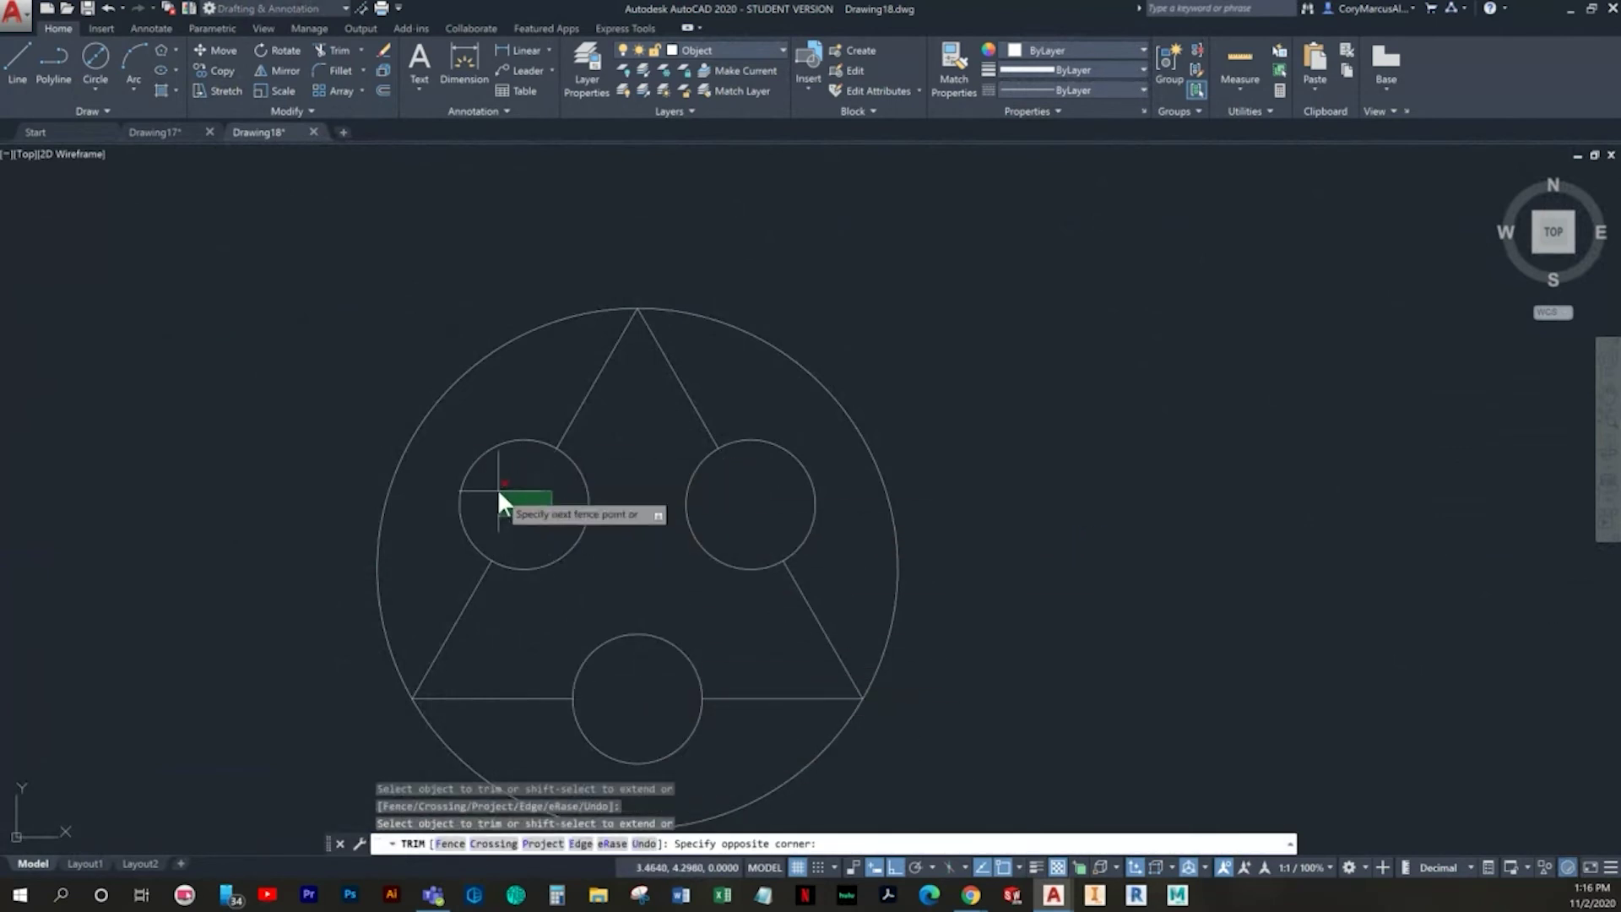
pyautogui.press('Escape')
pyautogui.scroll(-4, 591, 550)
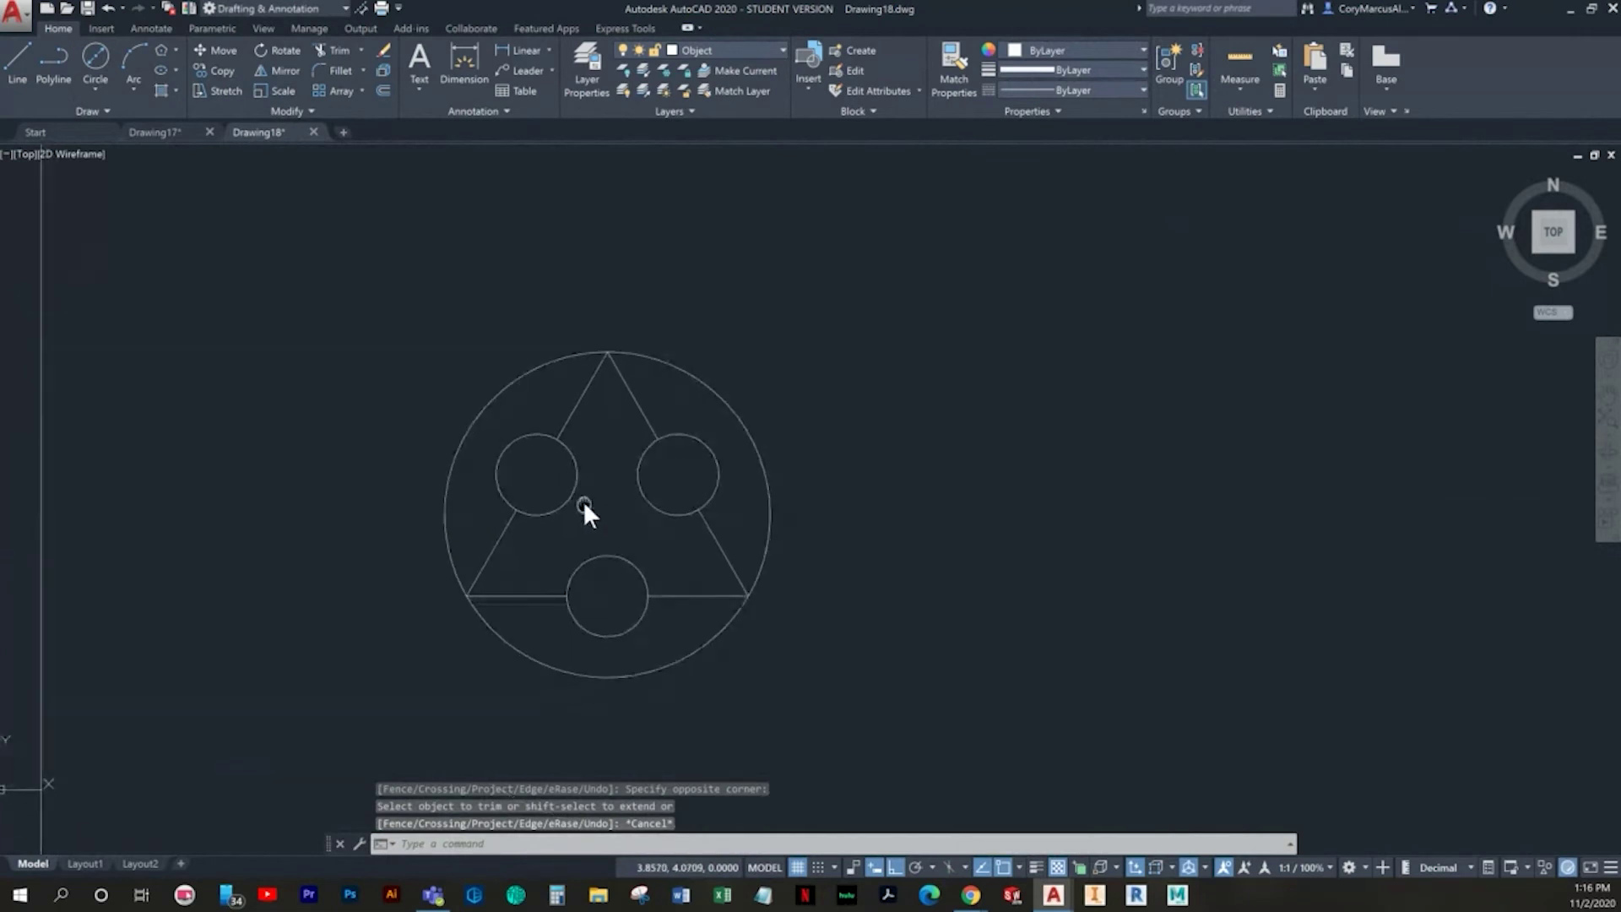
pyautogui.press('Escape')
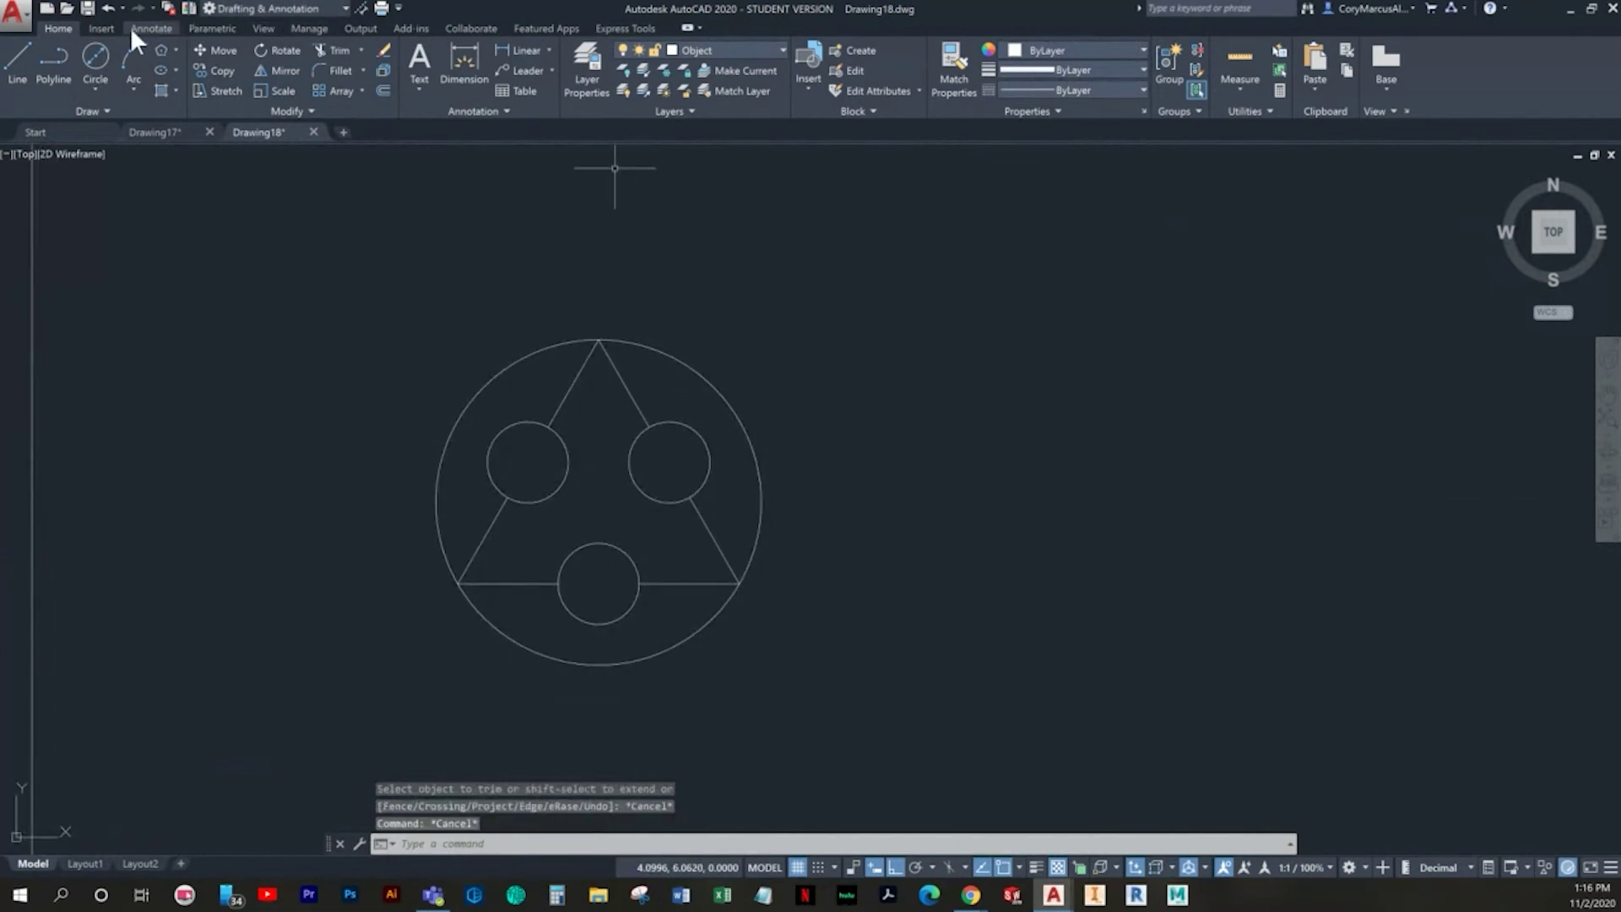
# Step: Make the Center layer current and add center marks to the large circle and the three small circles
pyautogui.click(692, 50)
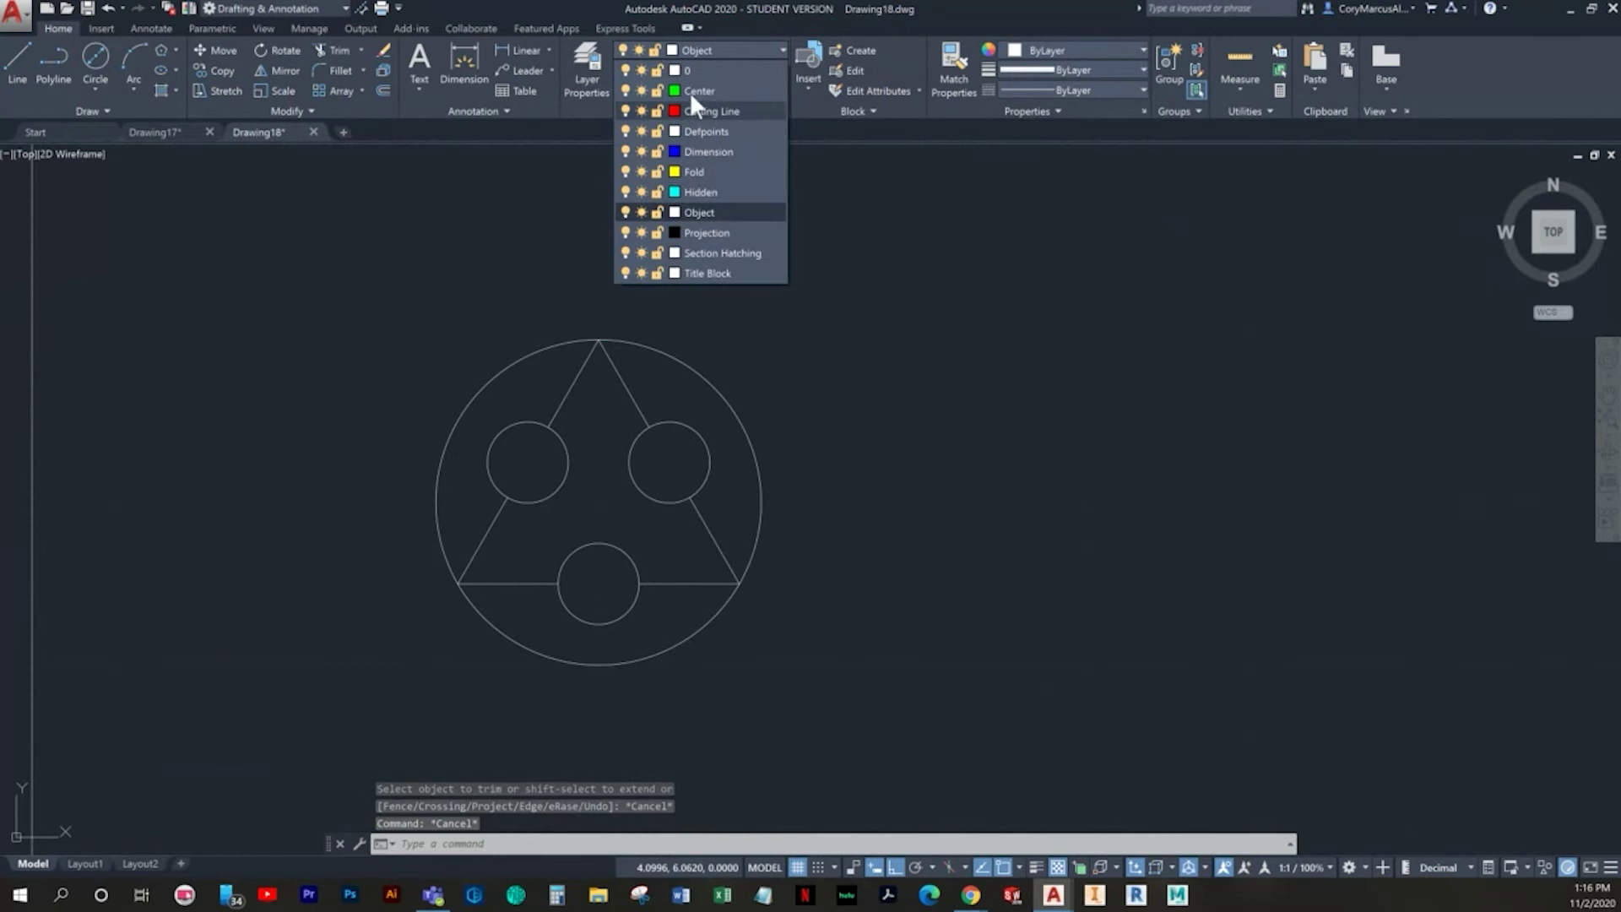
pyautogui.click(689, 91)
pyautogui.click(148, 26)
pyautogui.click(557, 63)
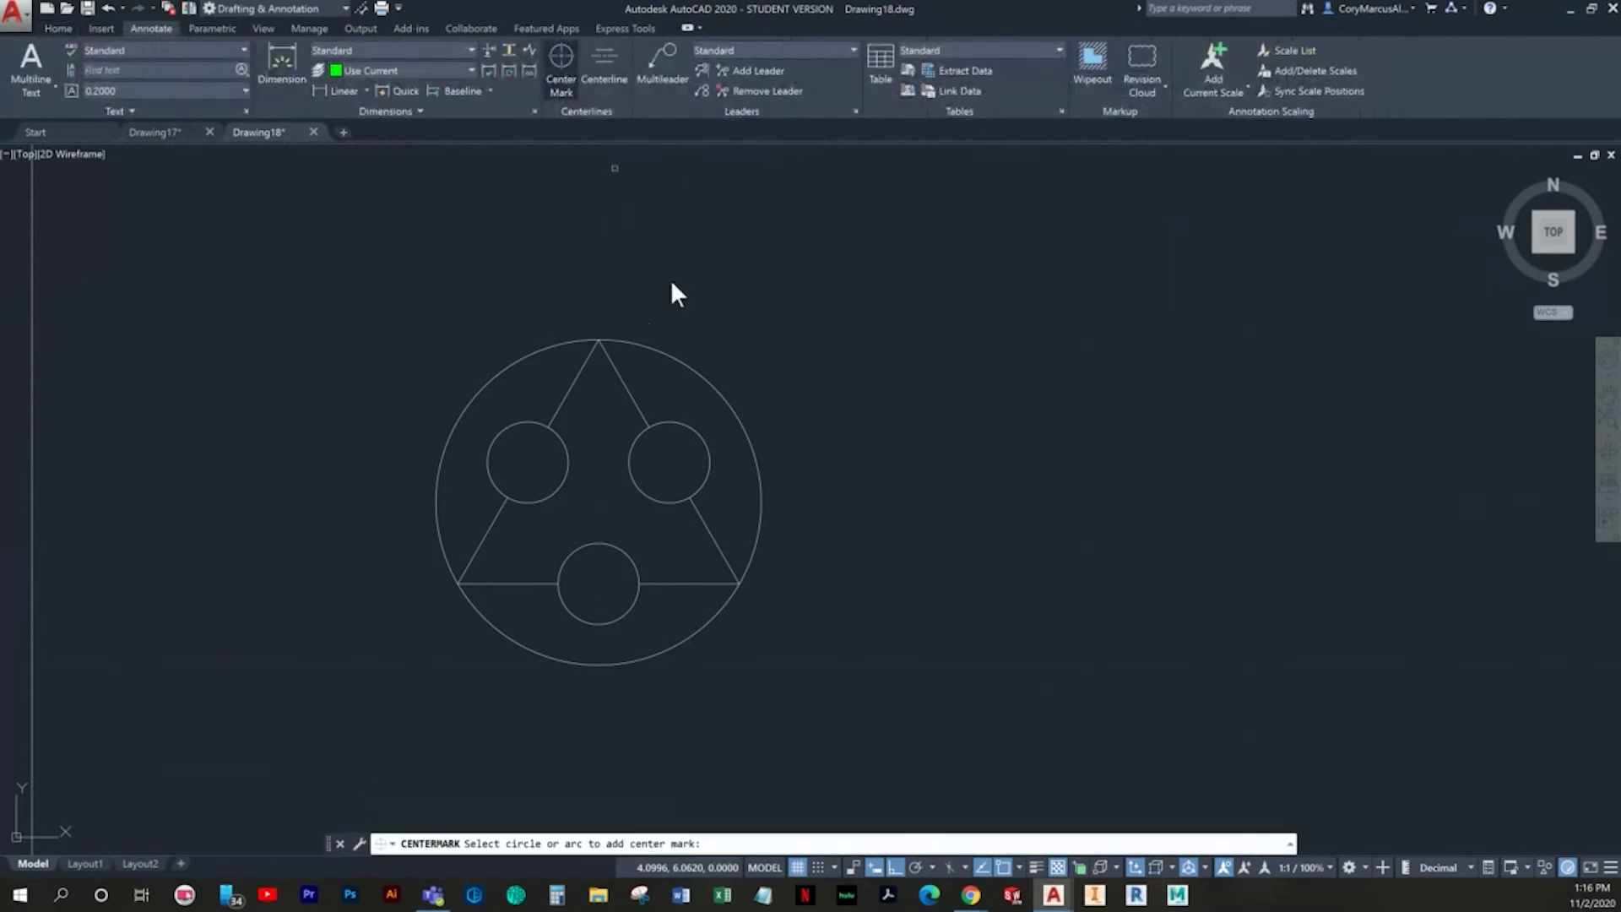
pyautogui.click(674, 367)
pyautogui.click(670, 356)
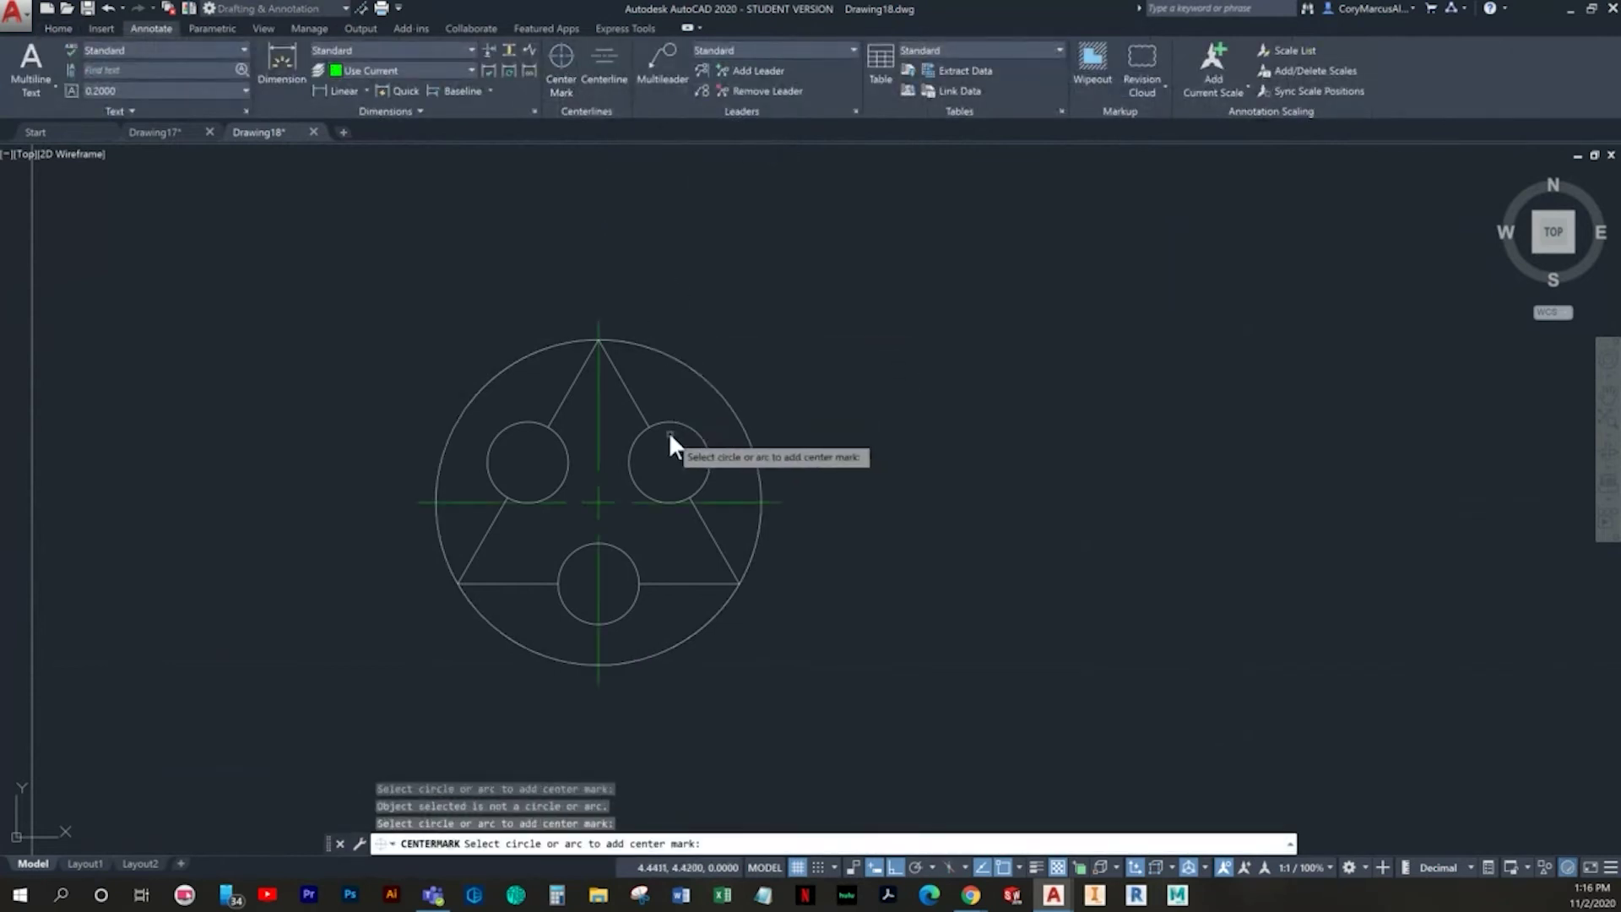
pyautogui.click(659, 422)
pyautogui.click(633, 571)
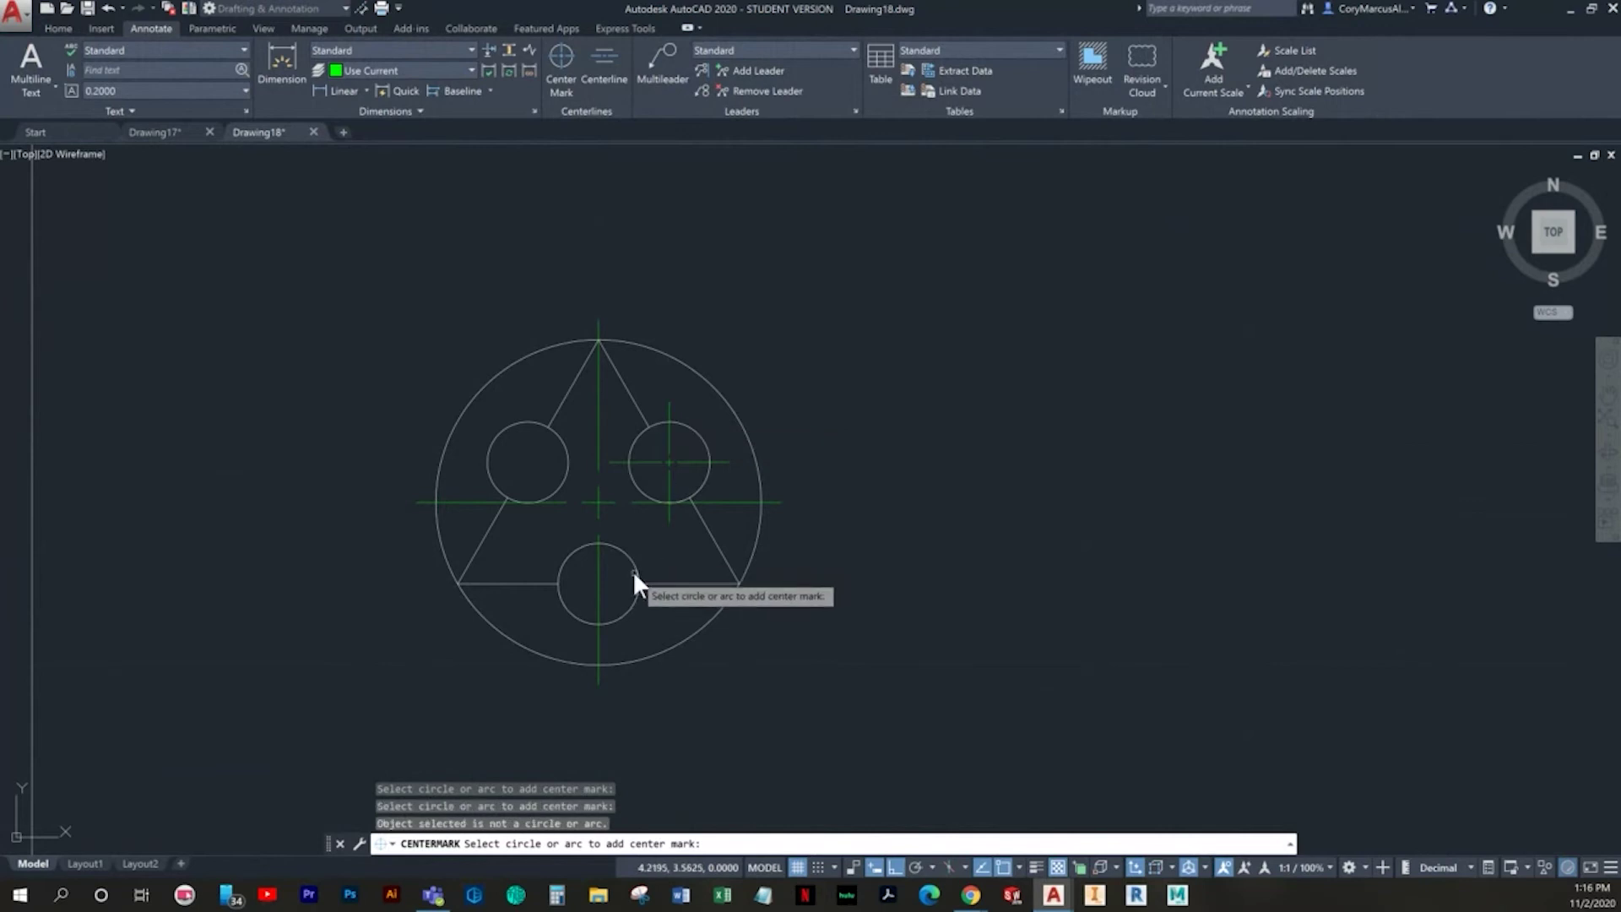
pyautogui.click(561, 479)
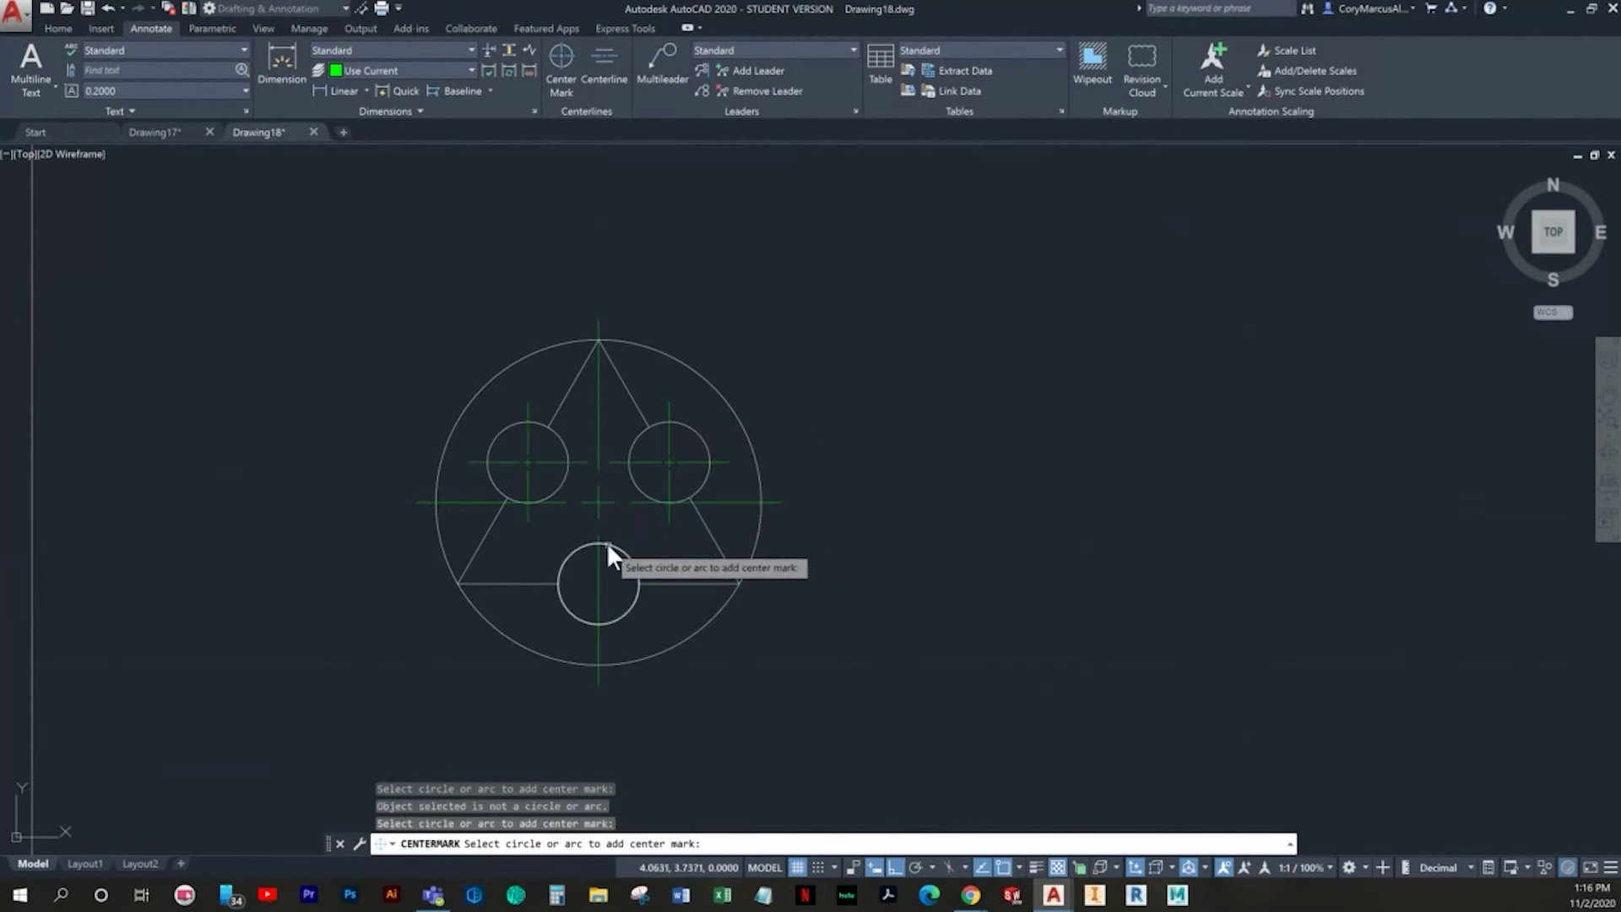
pyautogui.click(607, 542)
pyautogui.press('Escape')
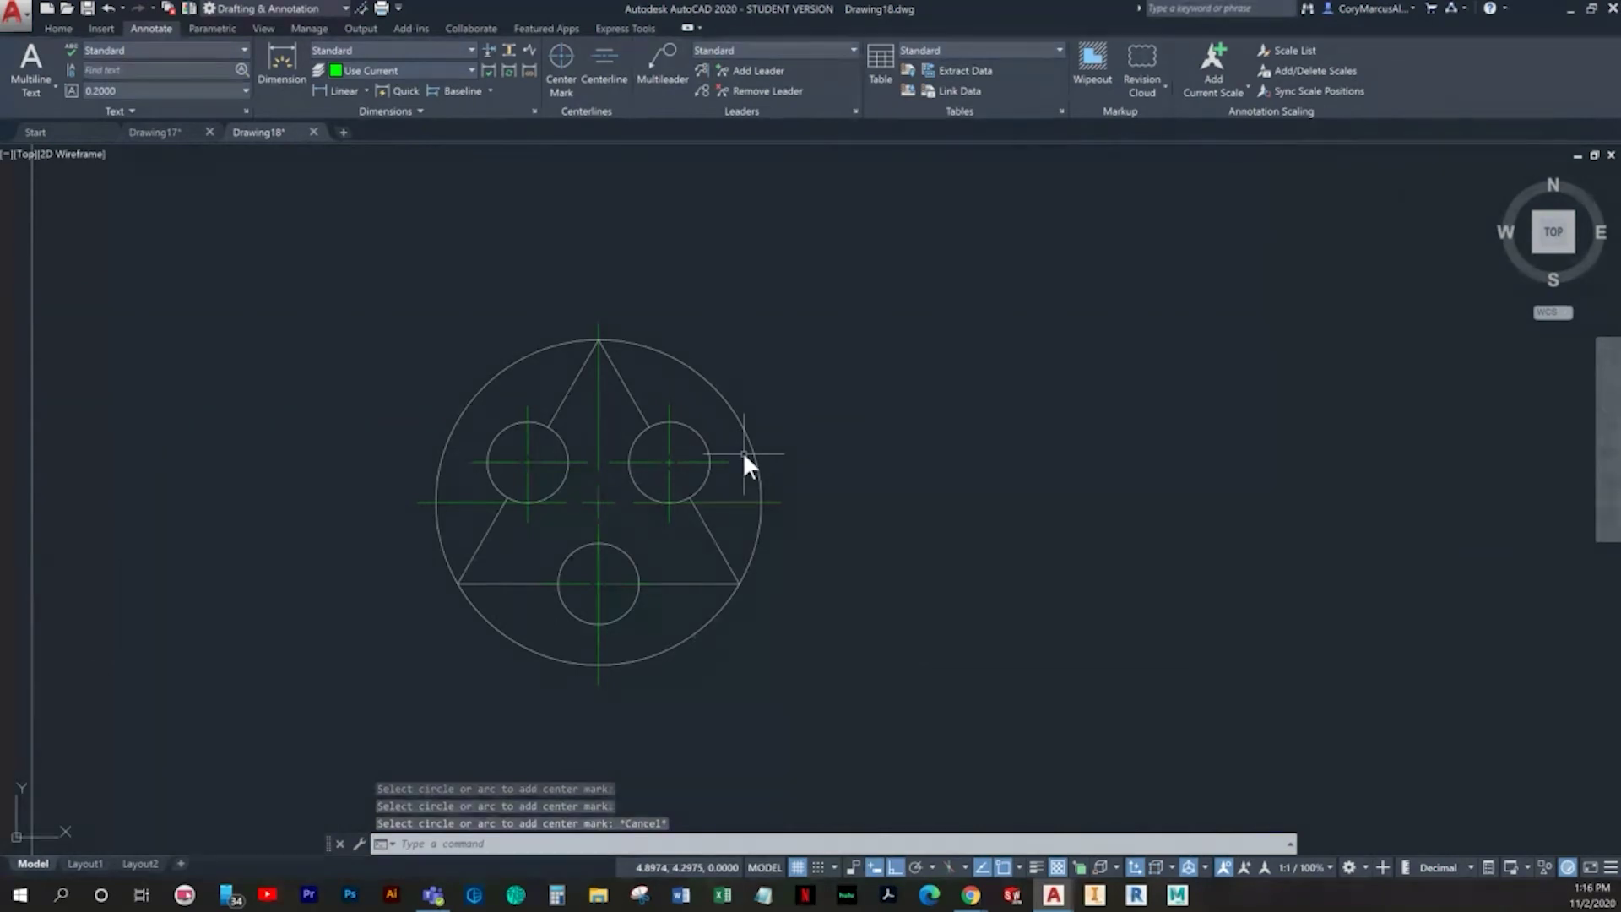
# Step: Delete the large circle's center mark
pyautogui.click(597, 414)
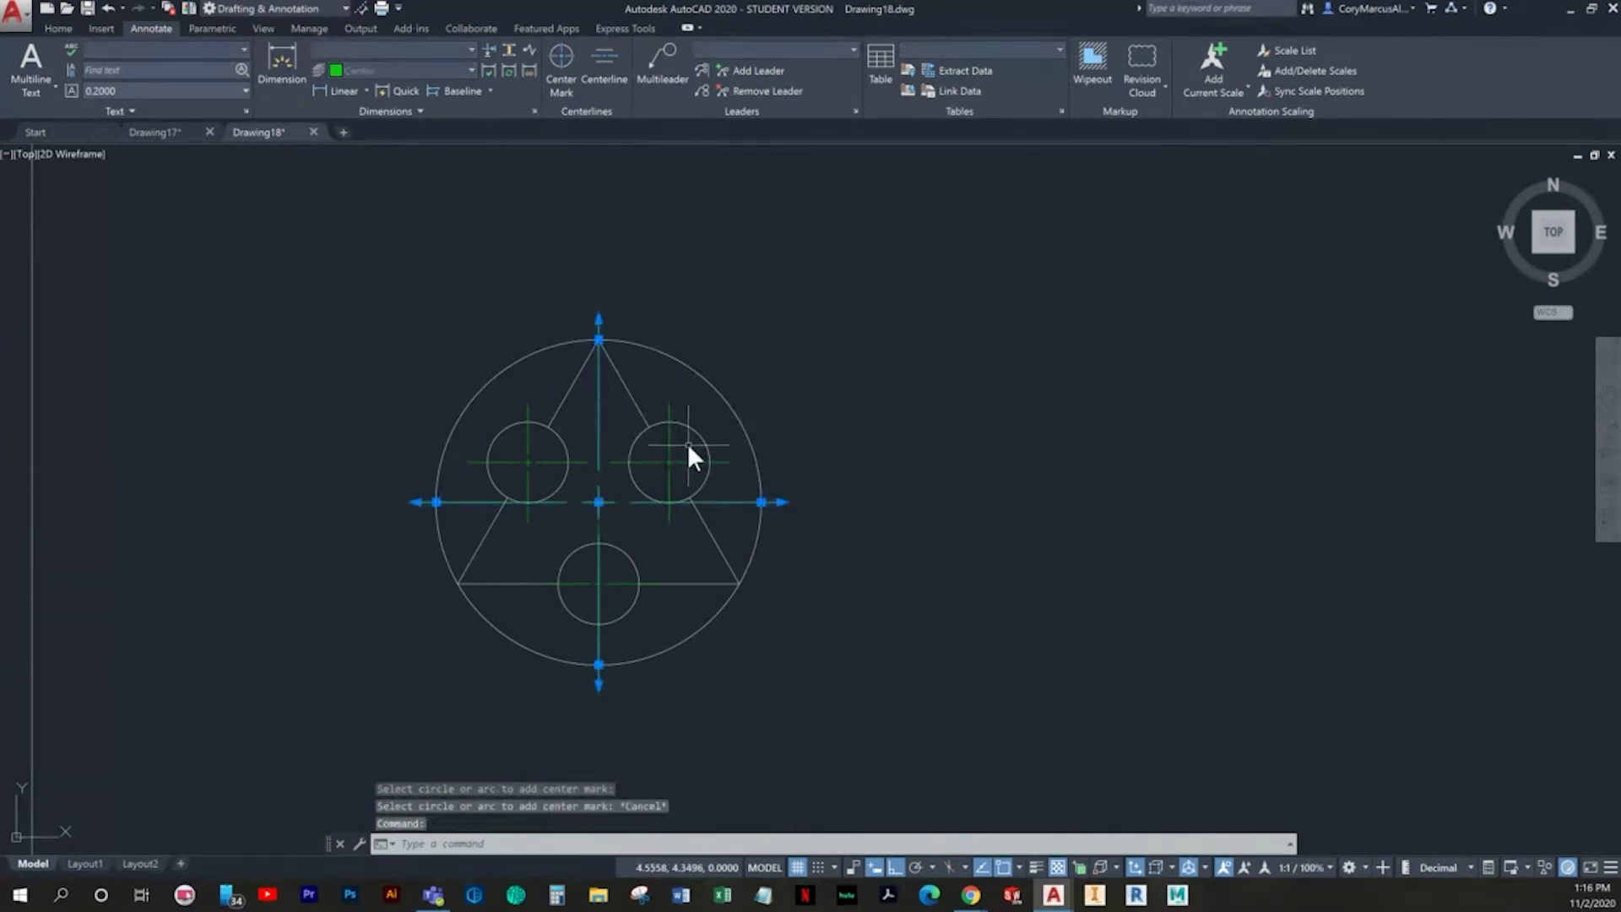
pyautogui.press('Delete')
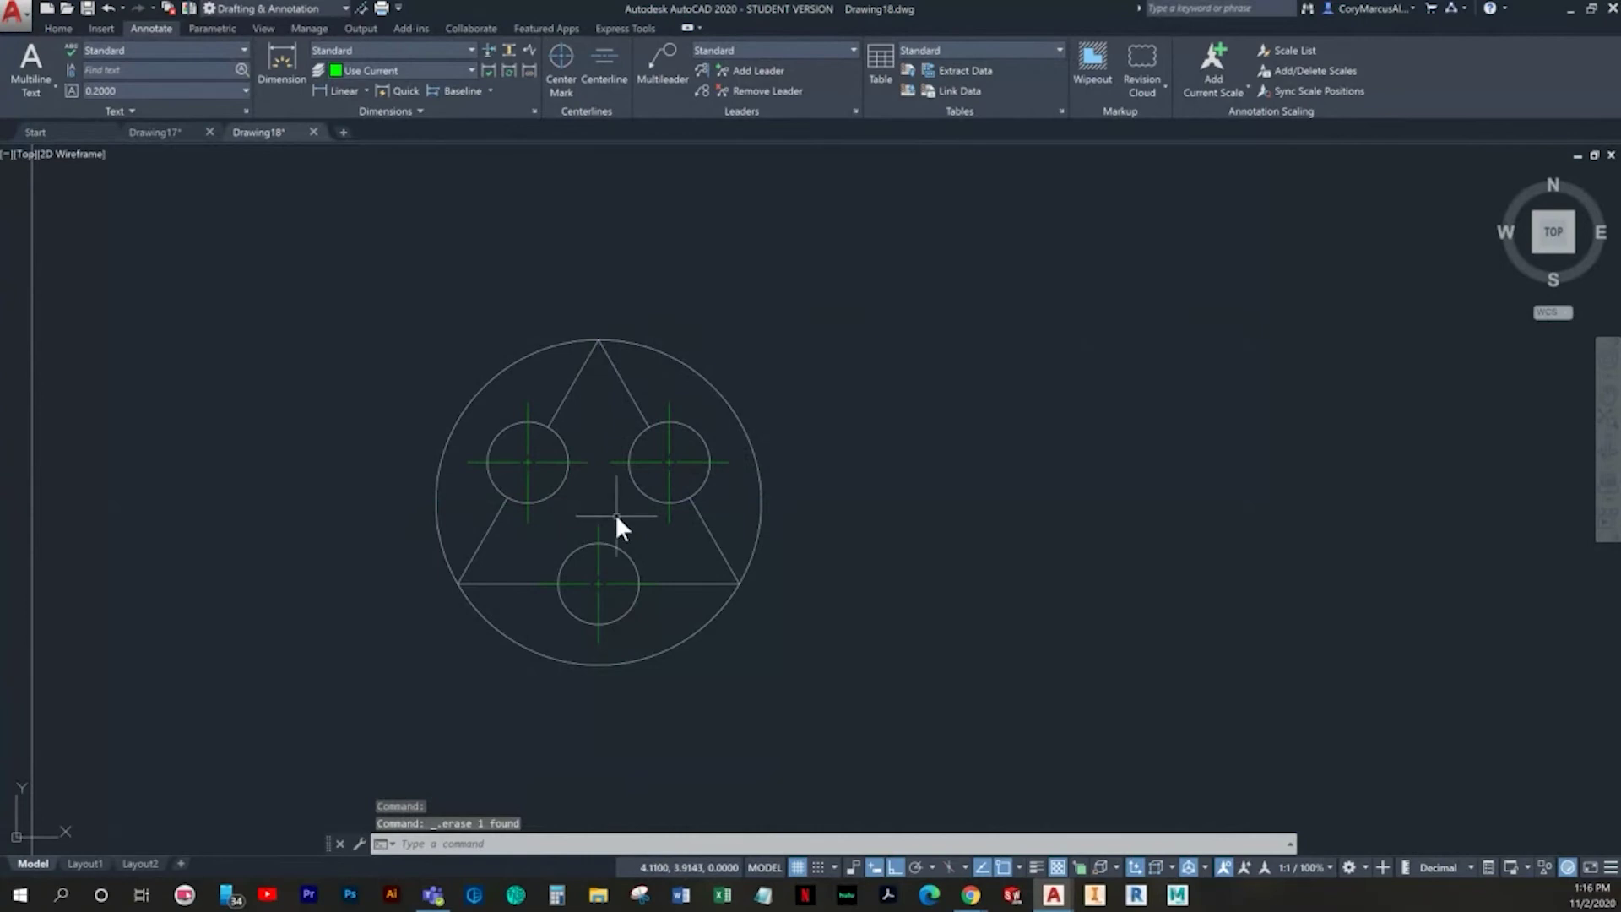
# Step: On the Dimension layer, add an aligned dimension from the triangle's lower-left corner to the left small circle's centre, placed outside the large circle
pyautogui.click(54, 27)
pyautogui.click(738, 49)
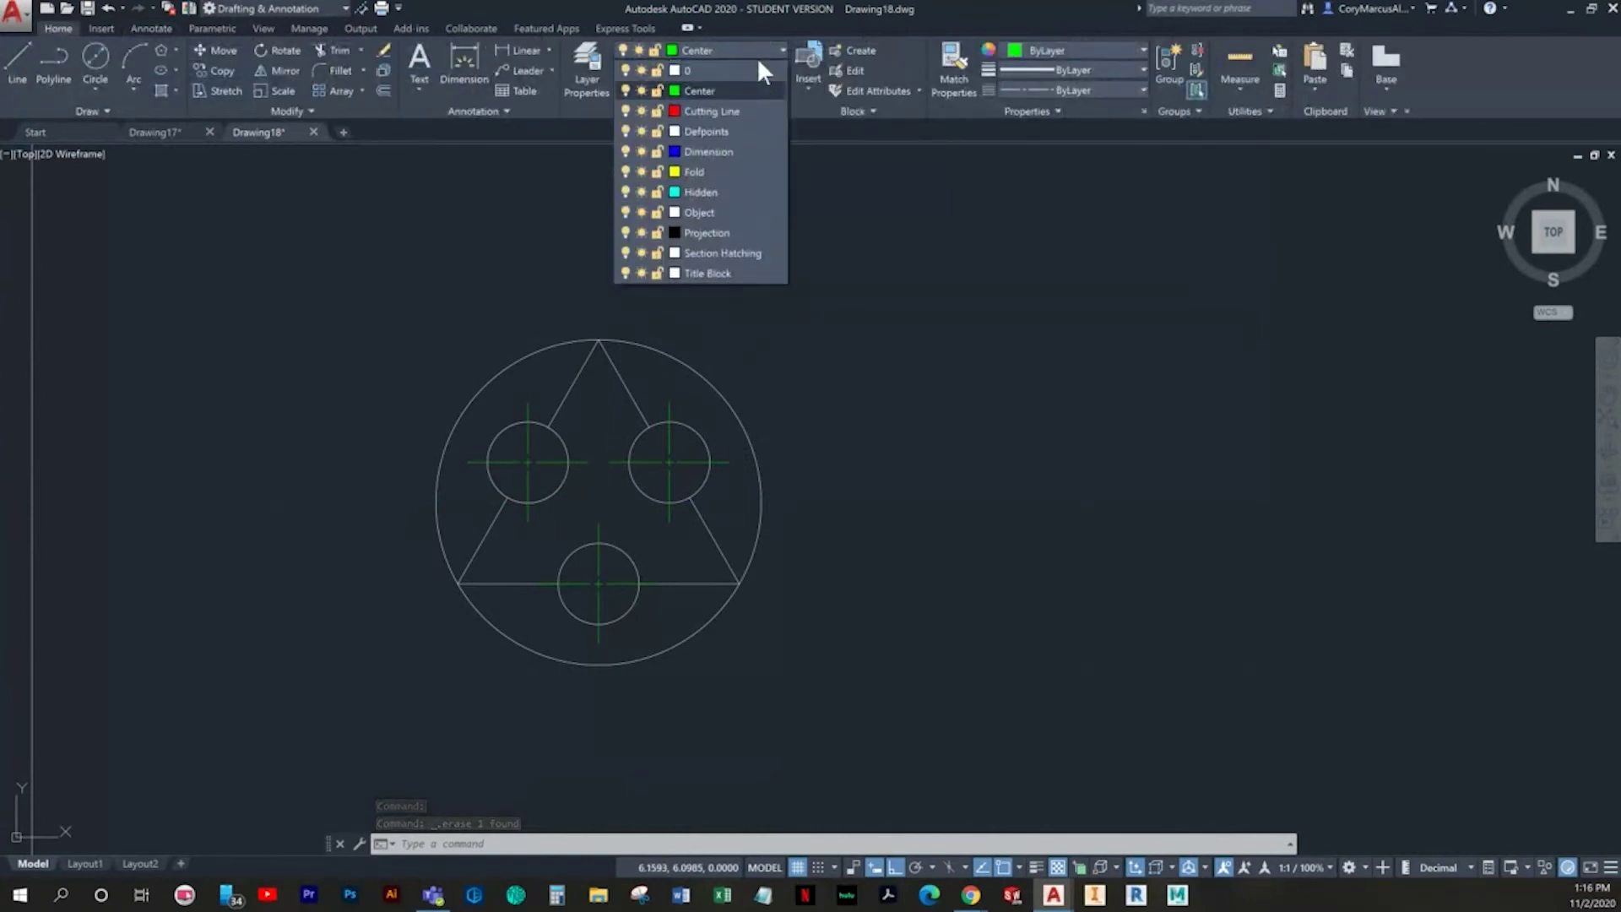
pyautogui.click(708, 151)
pyautogui.click(550, 50)
pyautogui.click(549, 103)
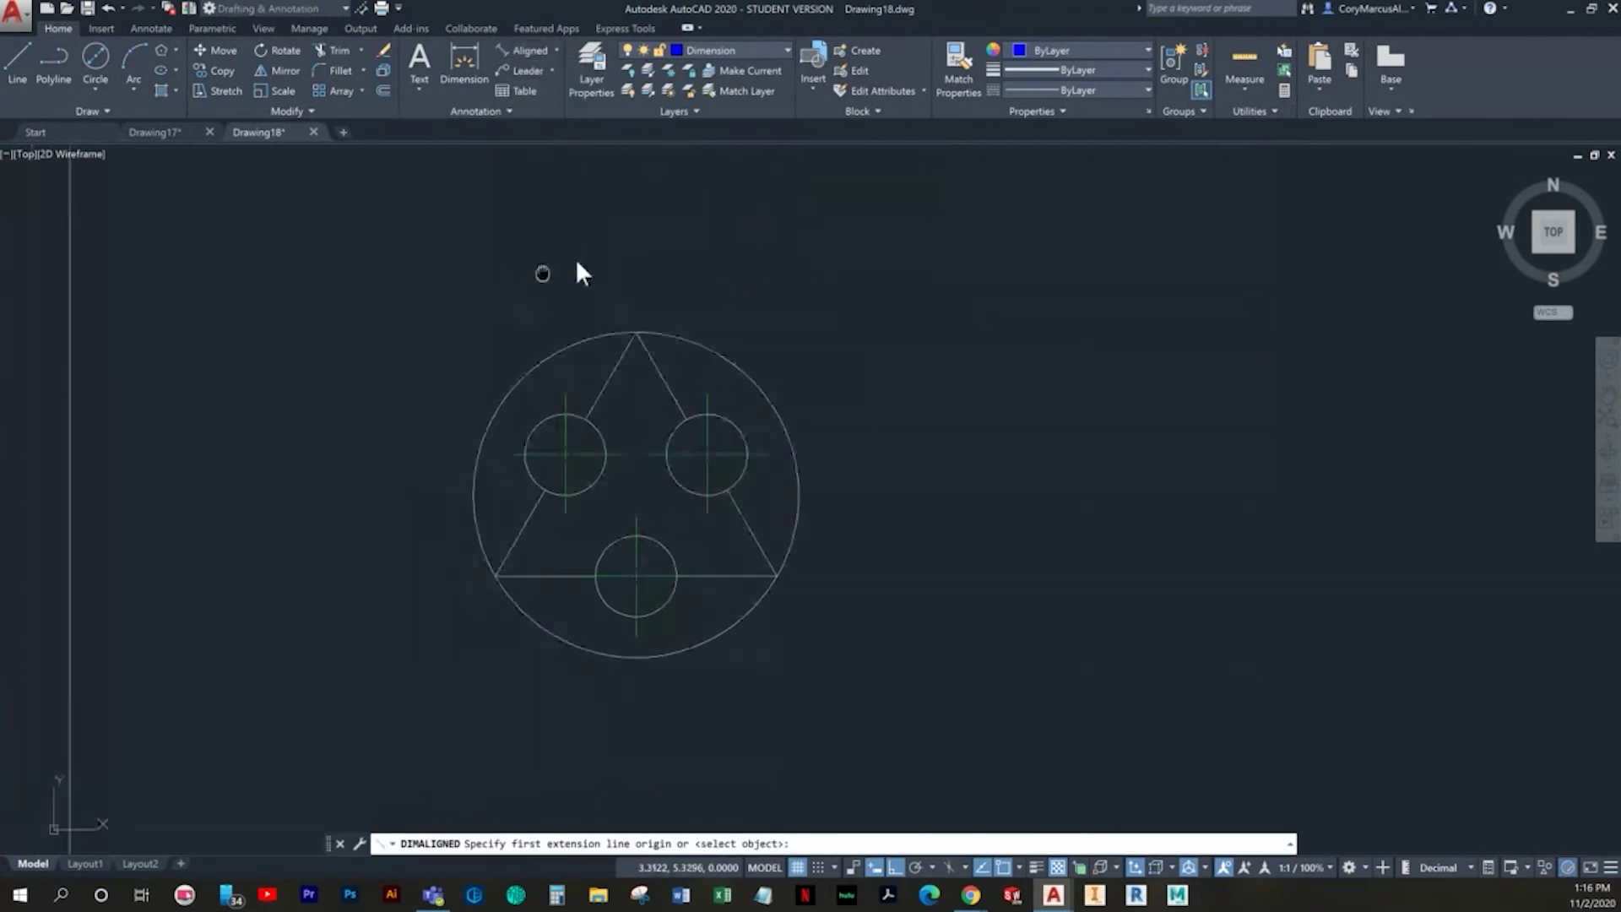
pyautogui.scroll(3, 606, 375)
pyautogui.scroll(-2, 600, 506)
pyautogui.click(514, 613)
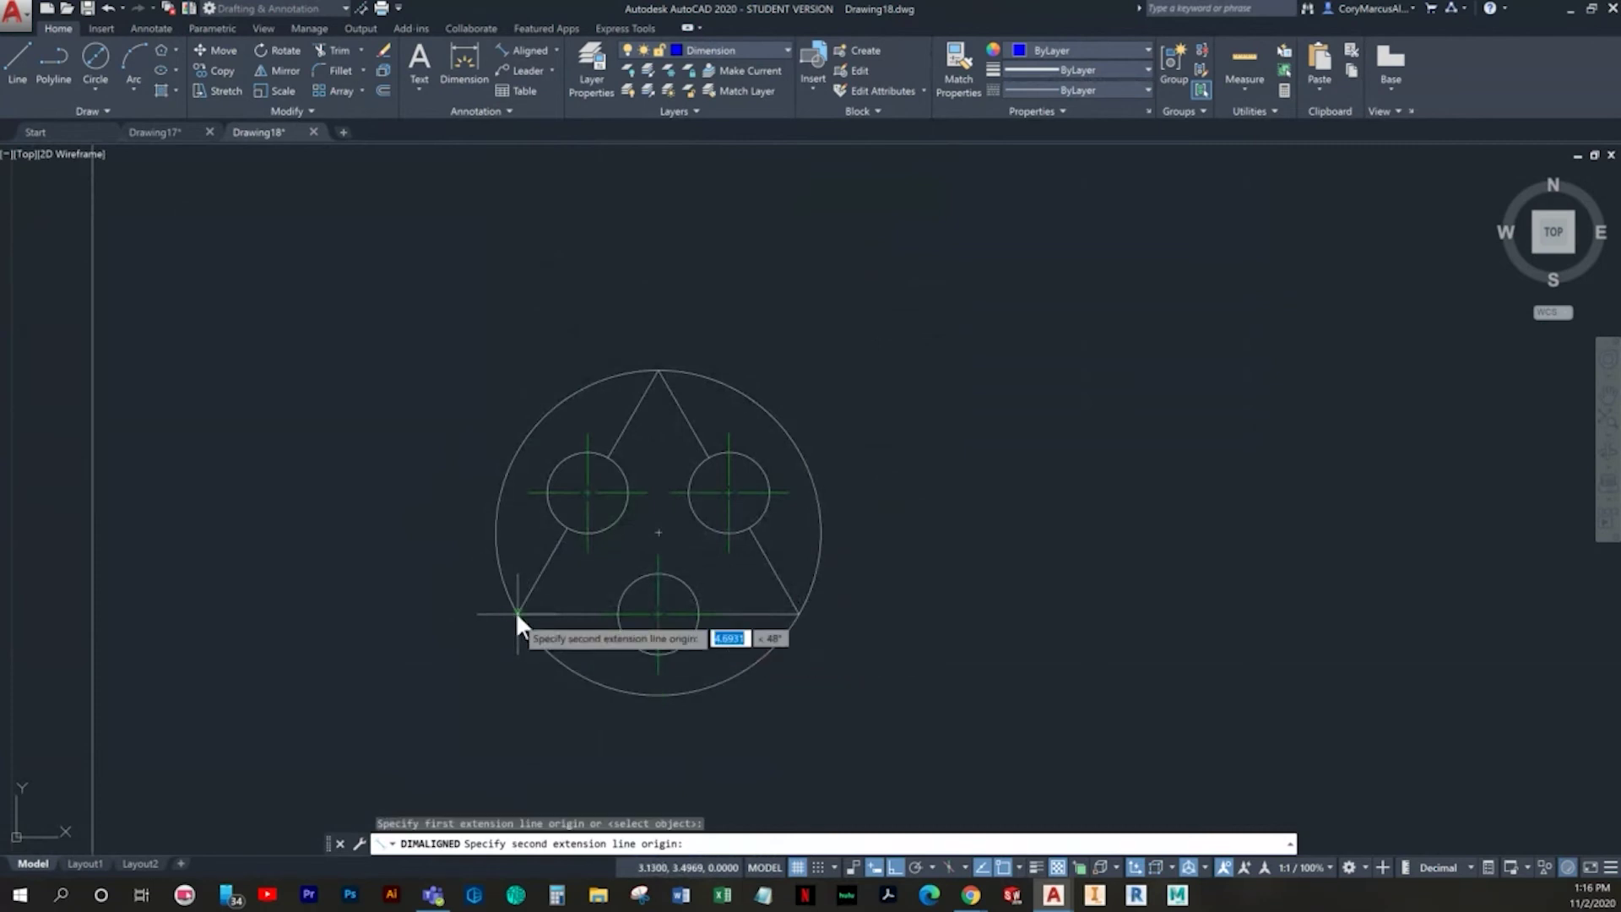
pyautogui.scroll(4, 559, 515)
pyautogui.click(630, 453)
pyautogui.scroll(-4, 414, 431)
pyautogui.click(331, 389)
# Step: Add an aligned dimension for the triangle's full left side, from the lower-left corner to the apex, outside the shorter dimension
pyautogui.scroll(4, 345, 431)
pyautogui.click(530, 52)
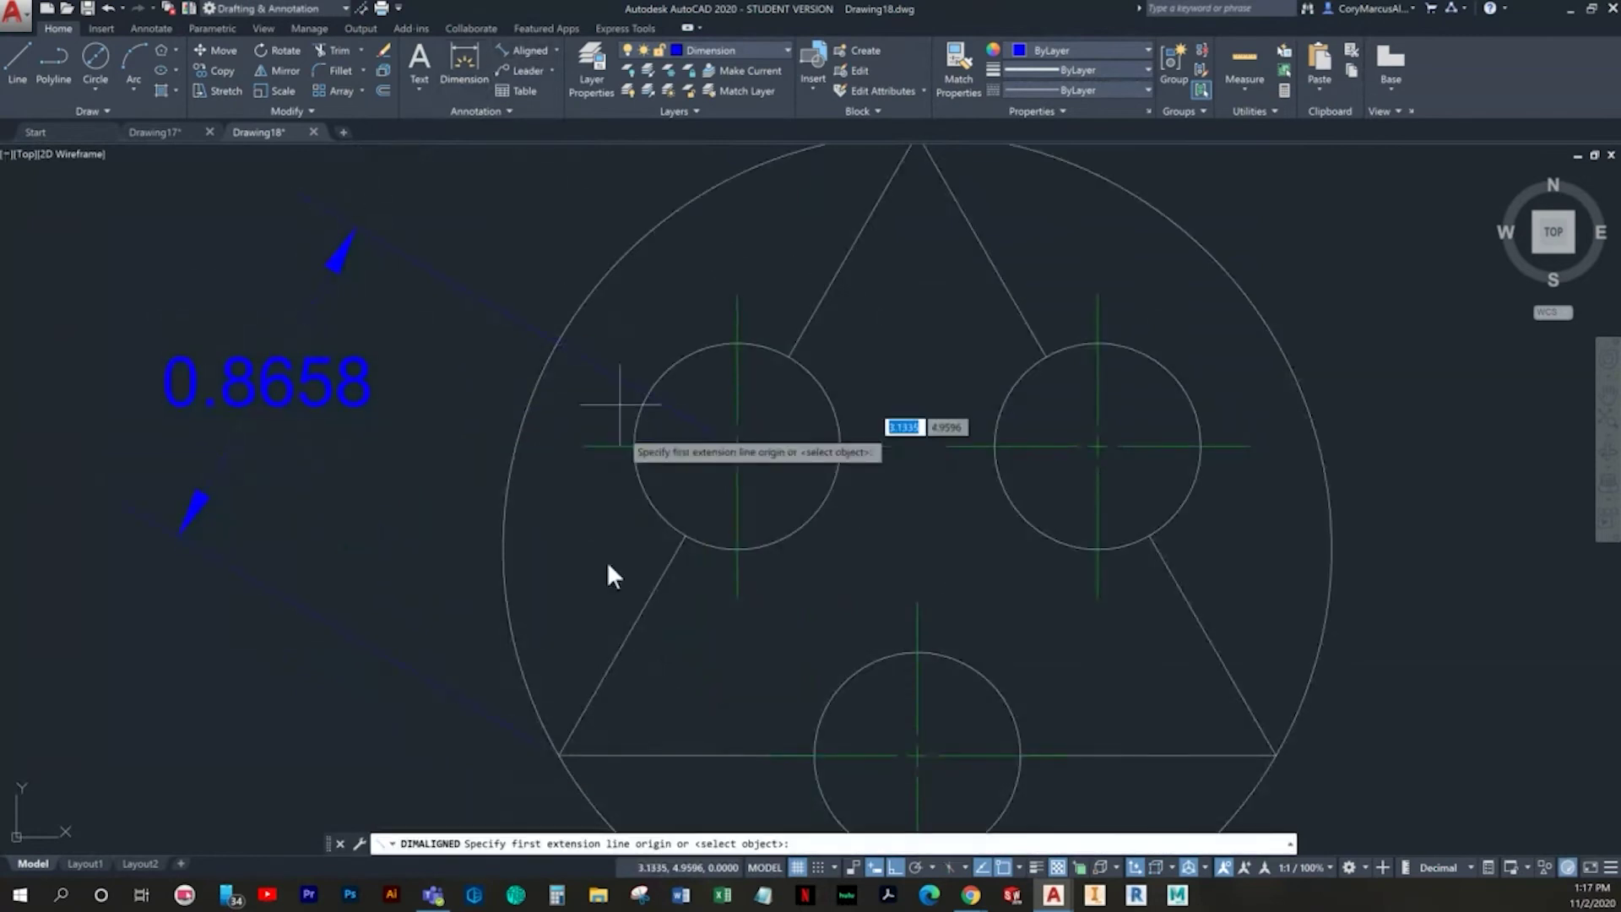
pyautogui.click(529, 672)
pyautogui.scroll(-3, 600, 622)
pyautogui.scroll(3, 750, 412)
pyautogui.click(803, 346)
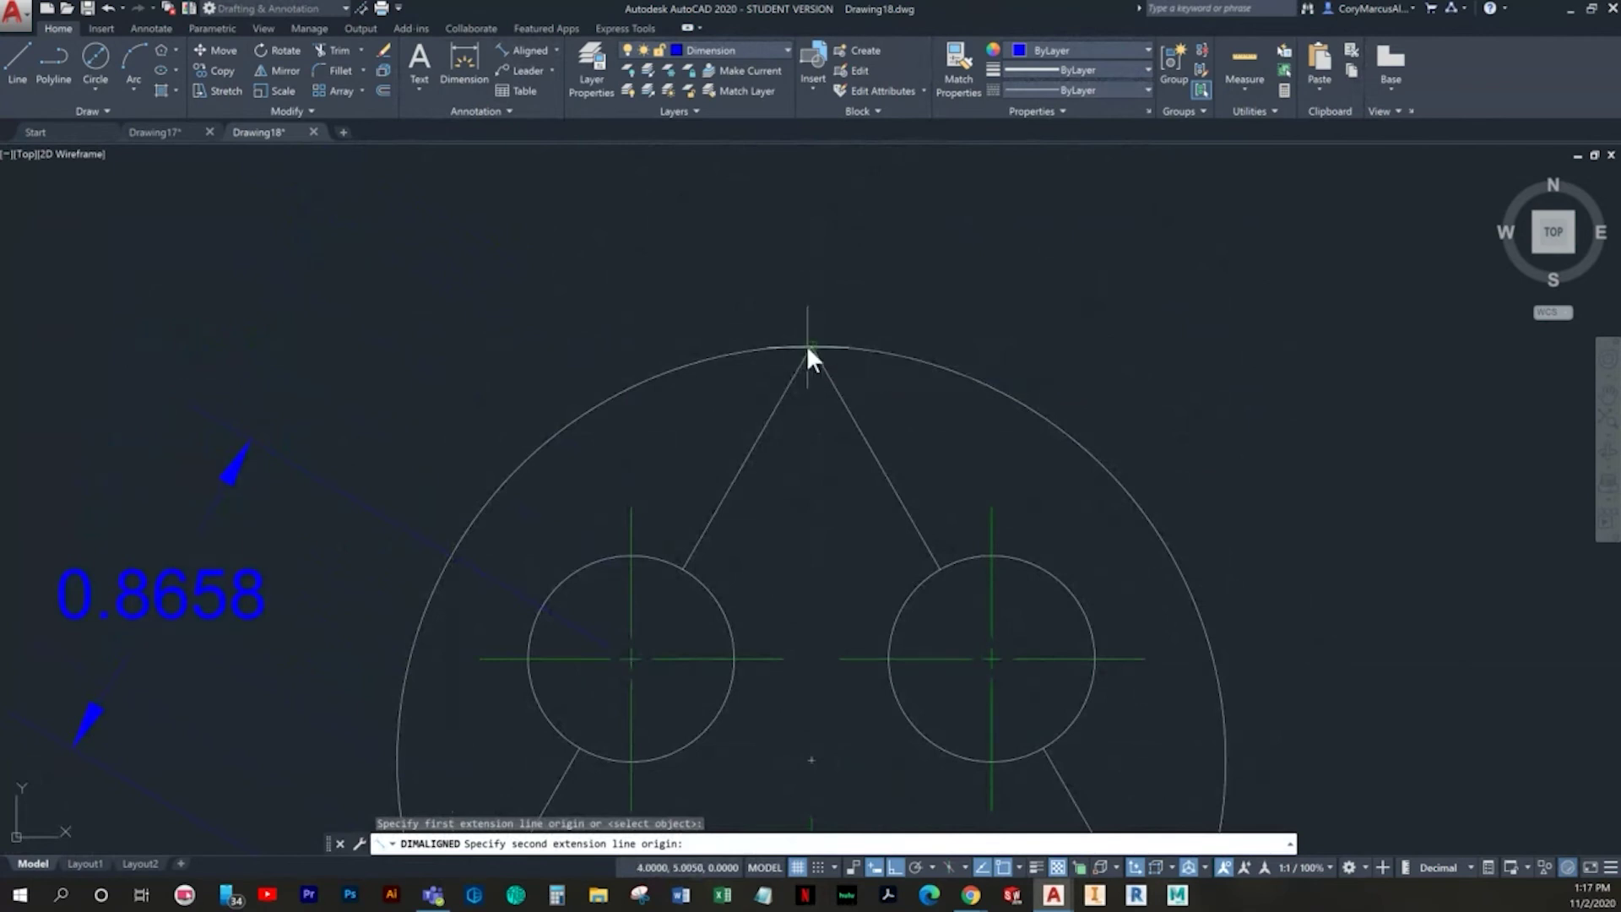
pyautogui.scroll(-4, 634, 364)
pyautogui.click(444, 295)
pyautogui.press('Escape')
# Step: Override the precision of both aligned dimensions to two decimal places
pyautogui.click(534, 397)
pyautogui.click(390, 295)
pyautogui.rightClick(390, 296)
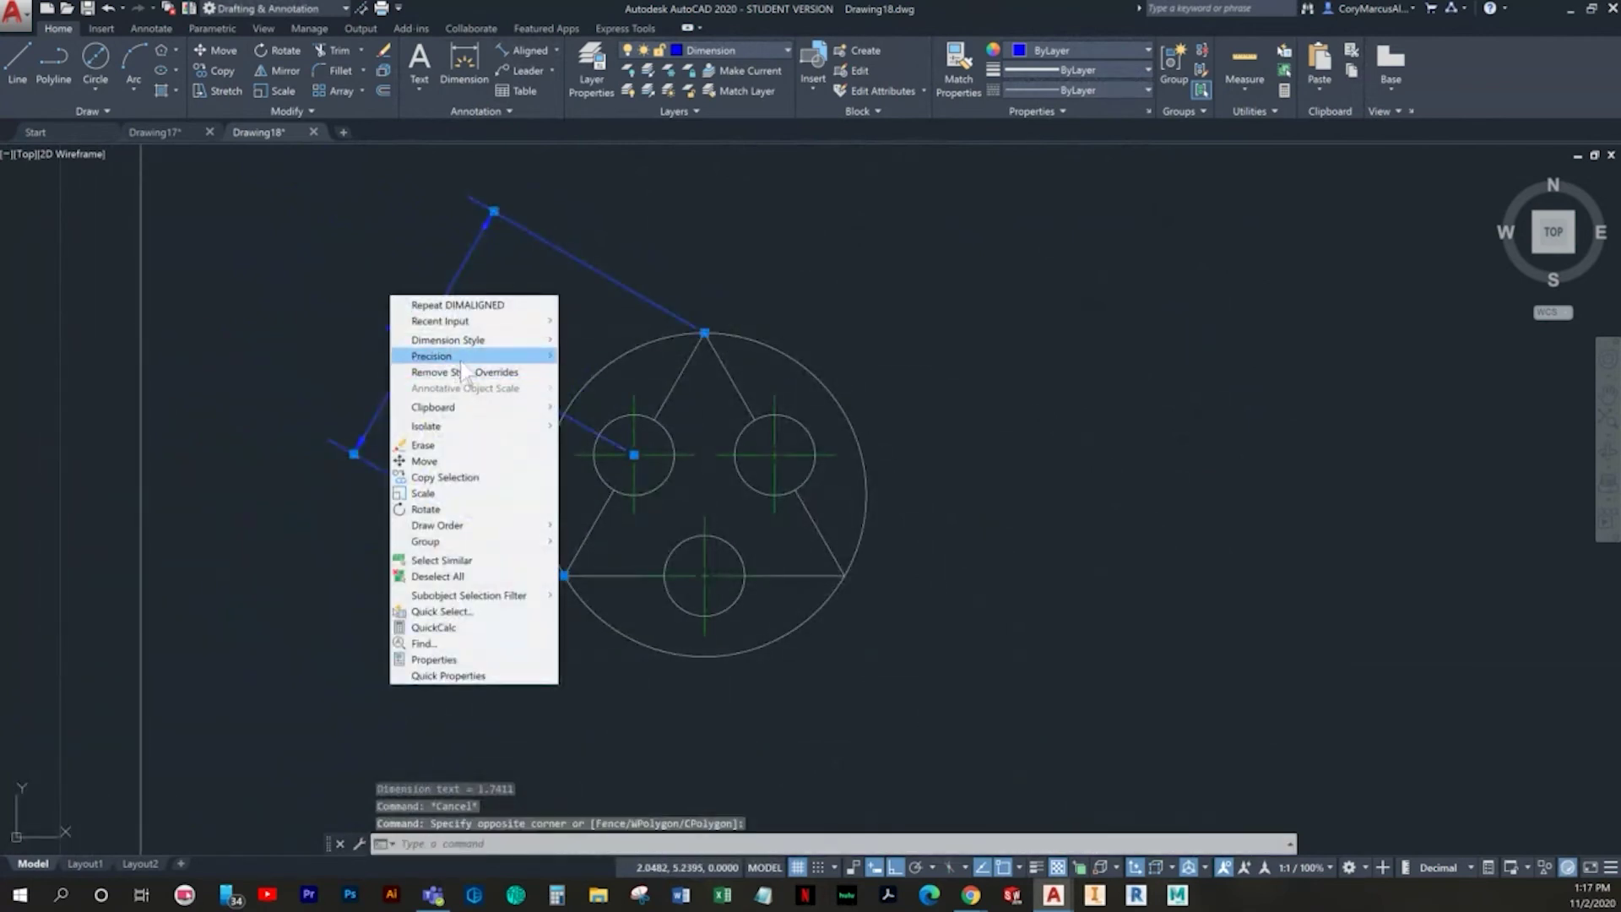
pyautogui.moveTo(435, 356)
pyautogui.click(611, 388)
pyautogui.scroll(2, 512, 405)
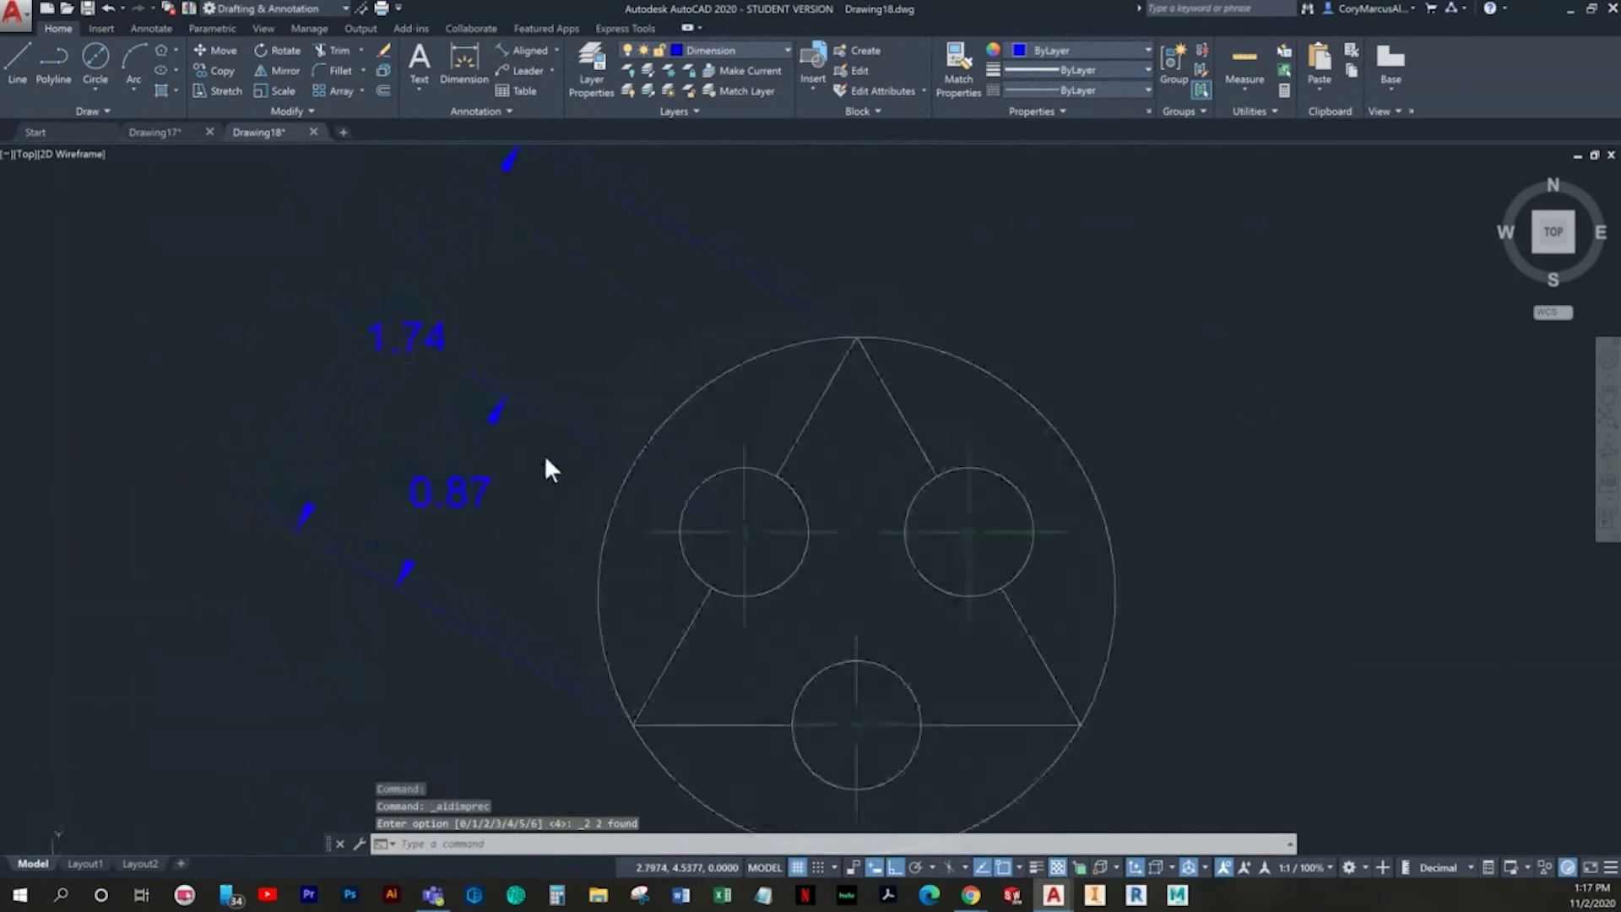
# Step: Undo the precision override on the two aligned dimensions
pyautogui.hotkey('ctrl', 'z')
pyautogui.hotkey('ctrl', 'z')
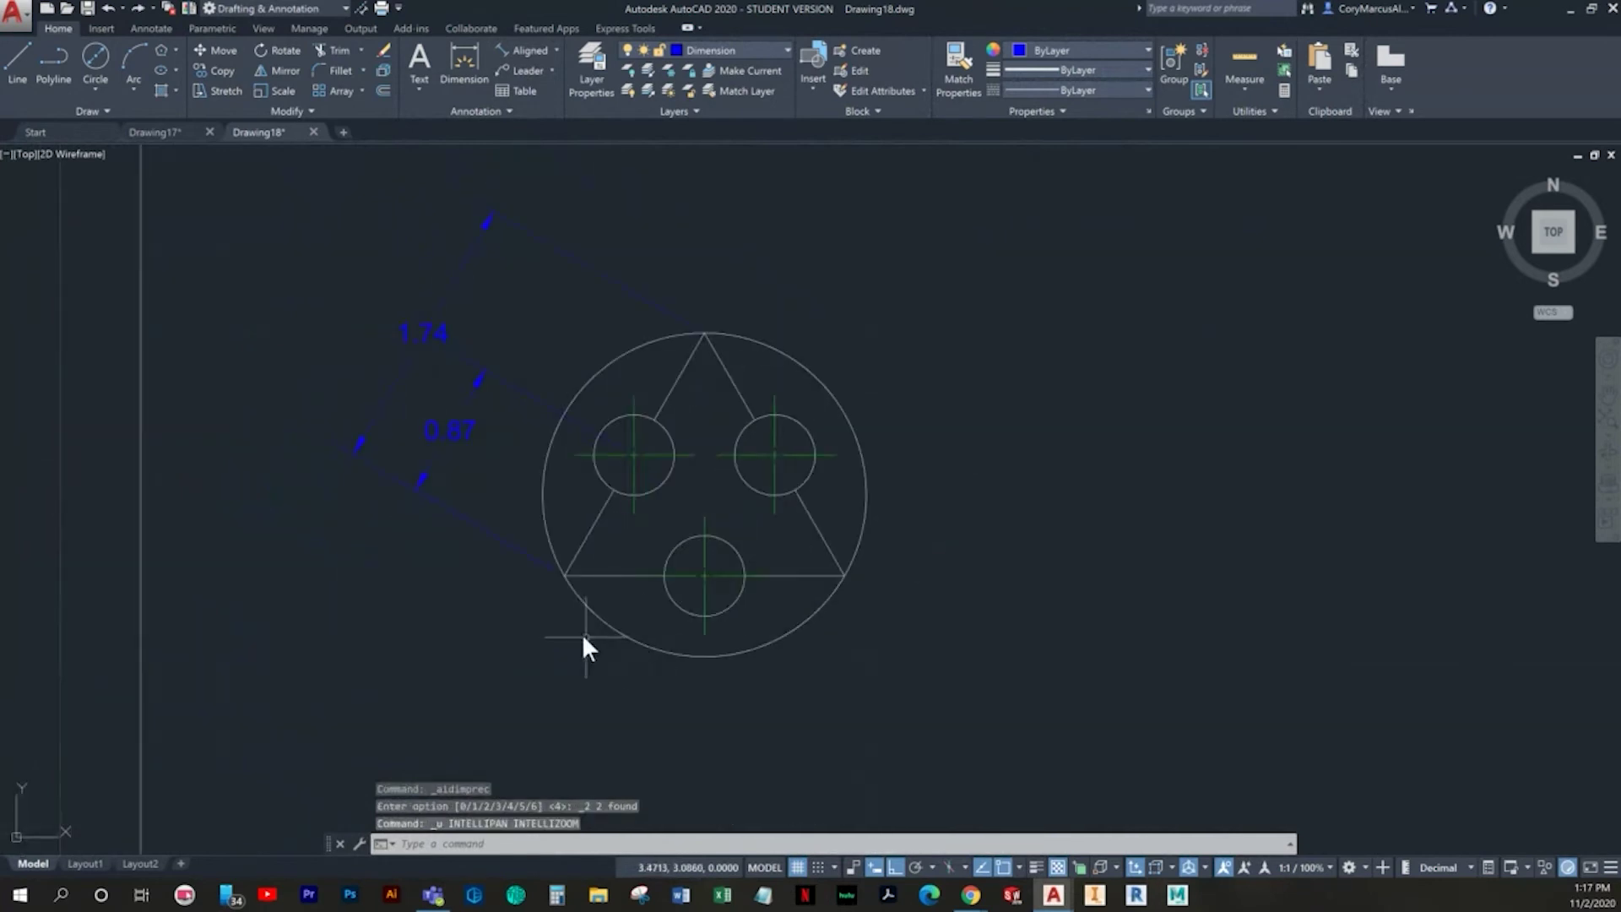
pyautogui.moveTo(477, 500); pyautogui.dragTo(502, 566, button='middle')
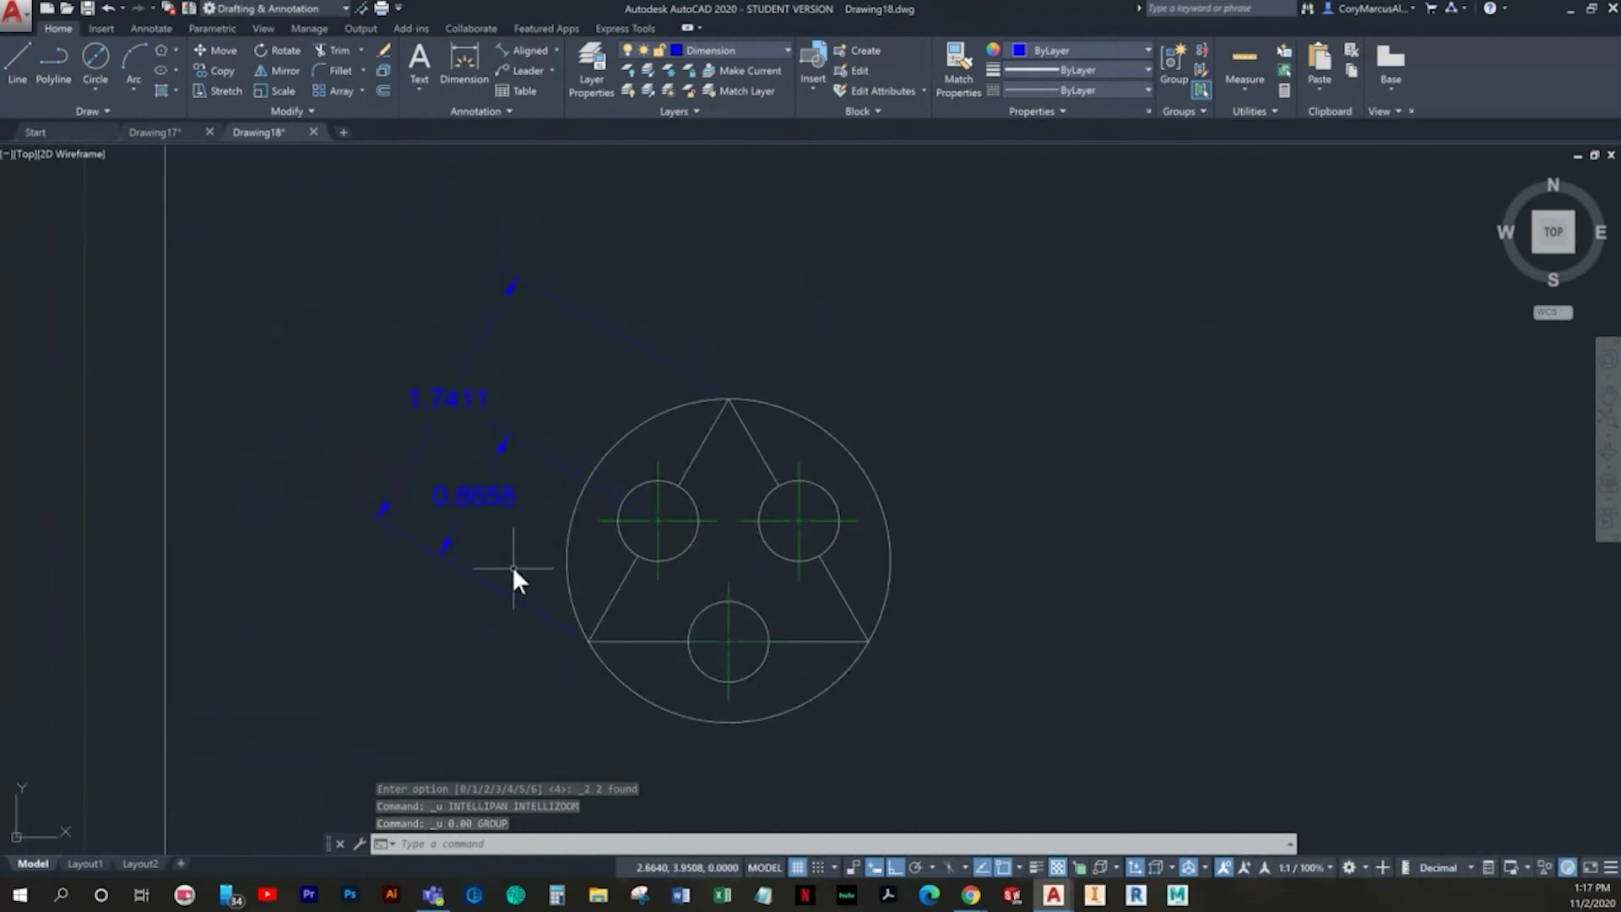
# Step: Modify the Standard dimension style so its primary linear units use a precision of 0.00
pyautogui.click(152, 27)
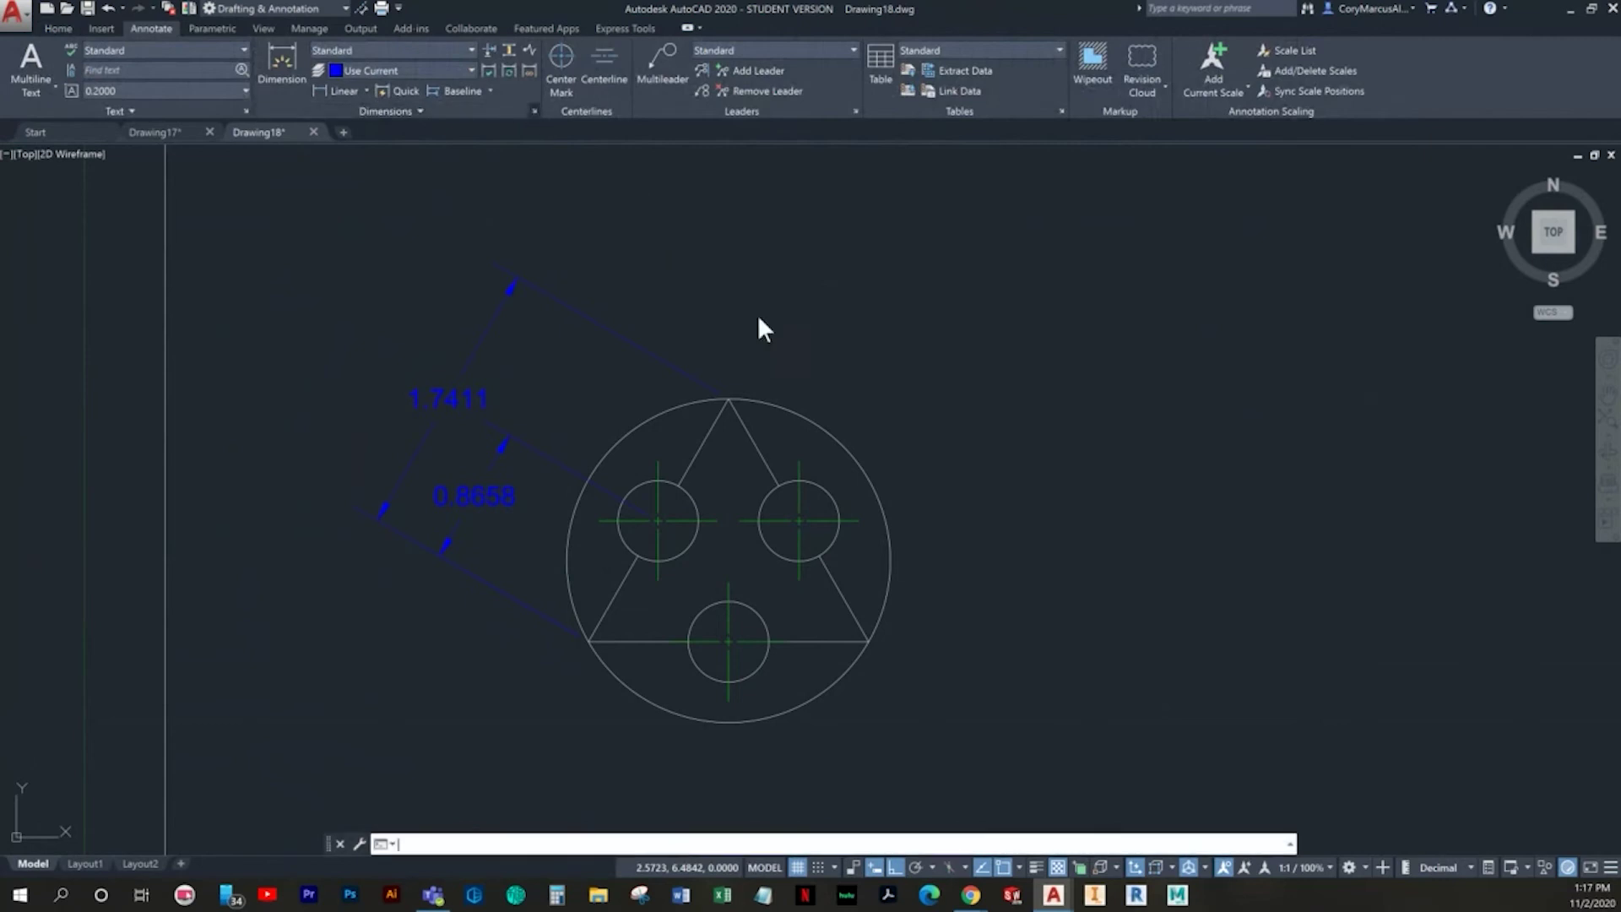
pyautogui.click(984, 412)
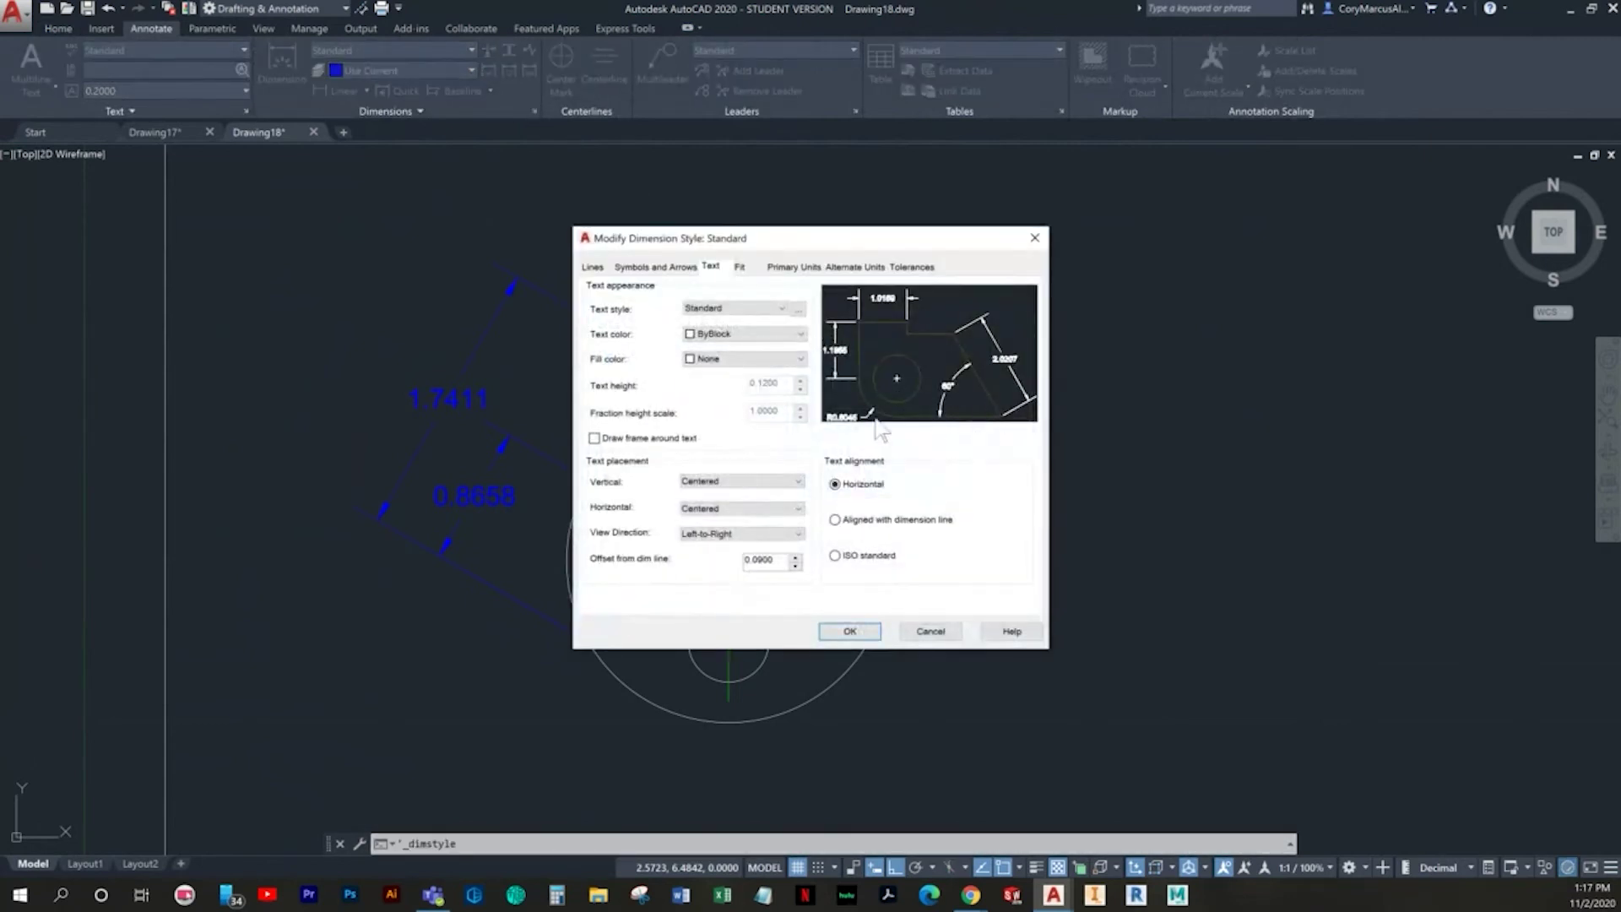
pyautogui.click(793, 267)
pyautogui.click(745, 325)
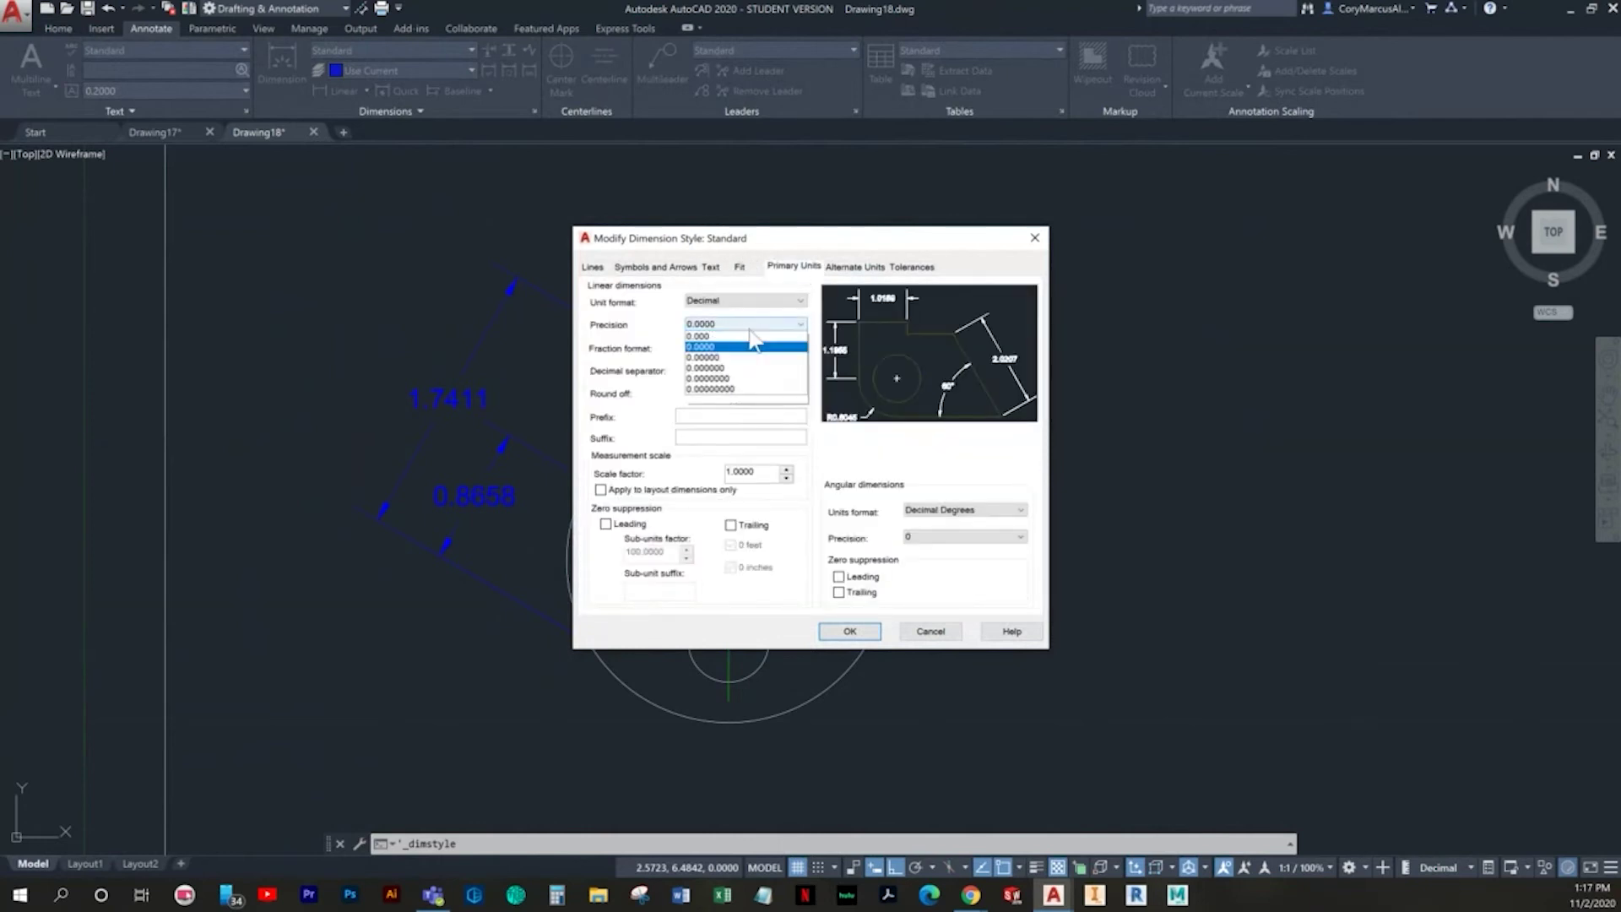
pyautogui.click(741, 365)
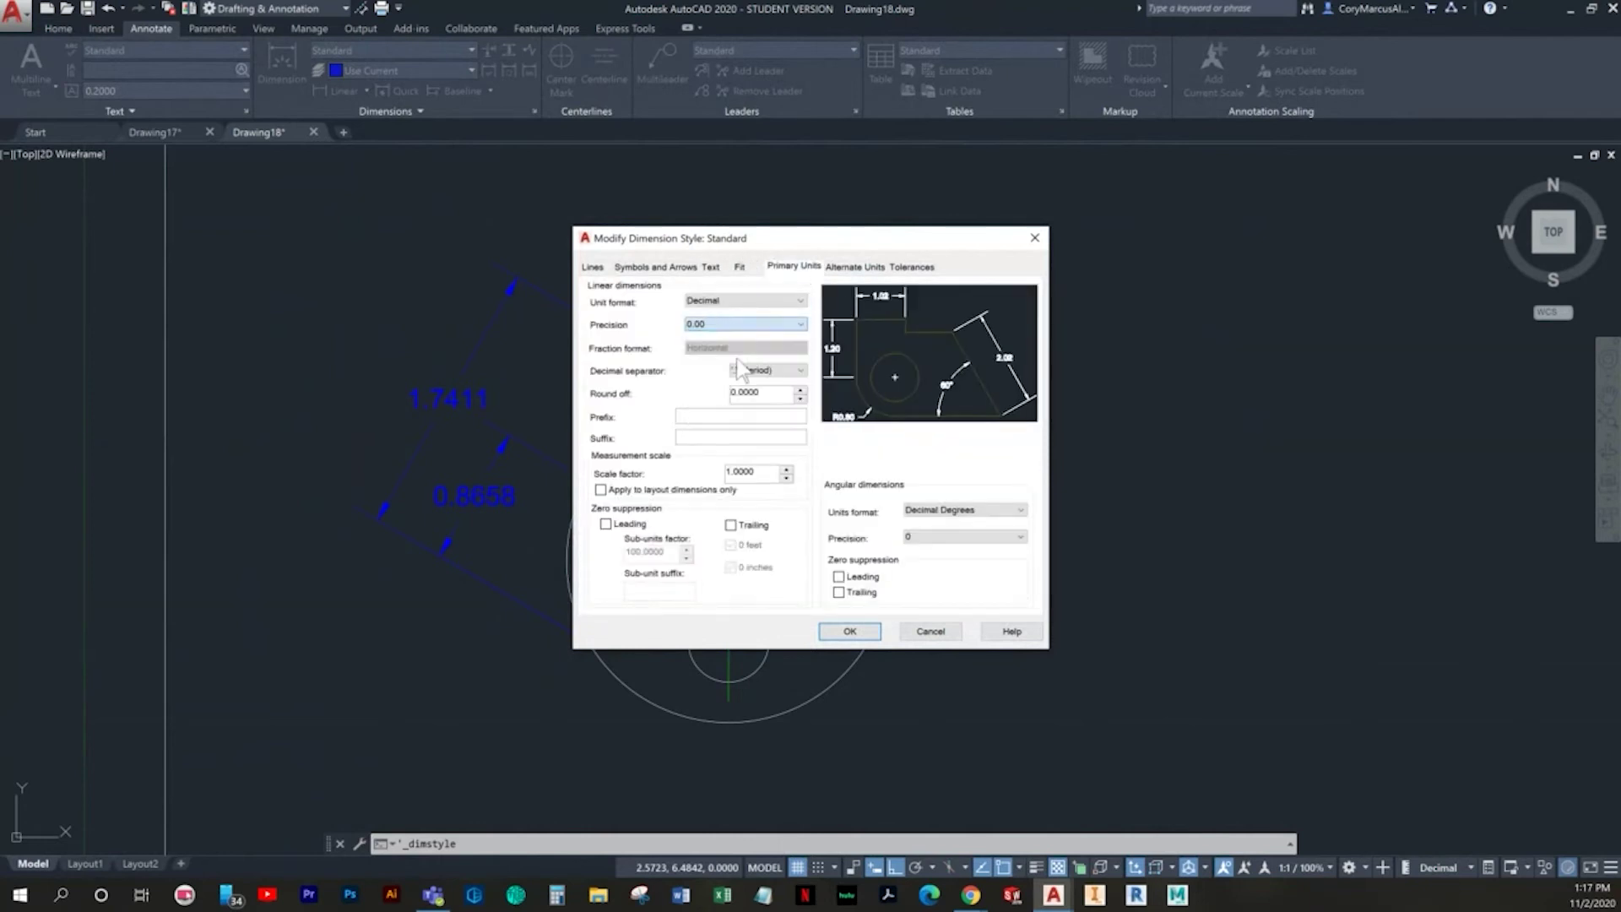
pyautogui.click(850, 632)
pyautogui.click(897, 577)
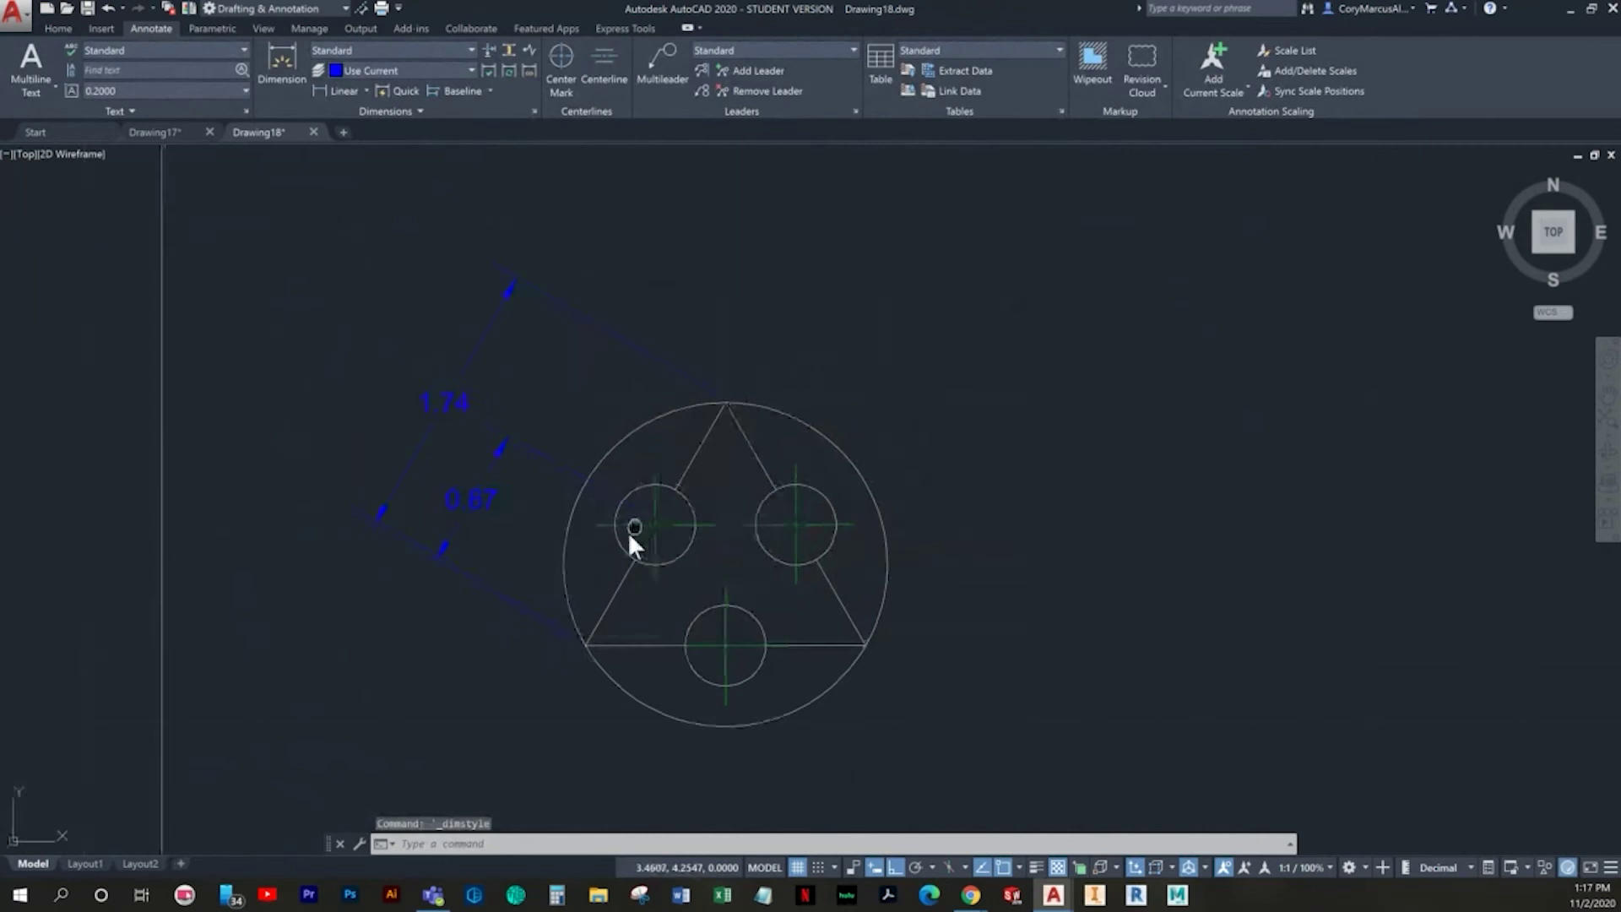
# Step: Enclose the text of the triangle's full-side dimension in parentheses, as (1.74)
pyautogui.doubleClick(420, 422)
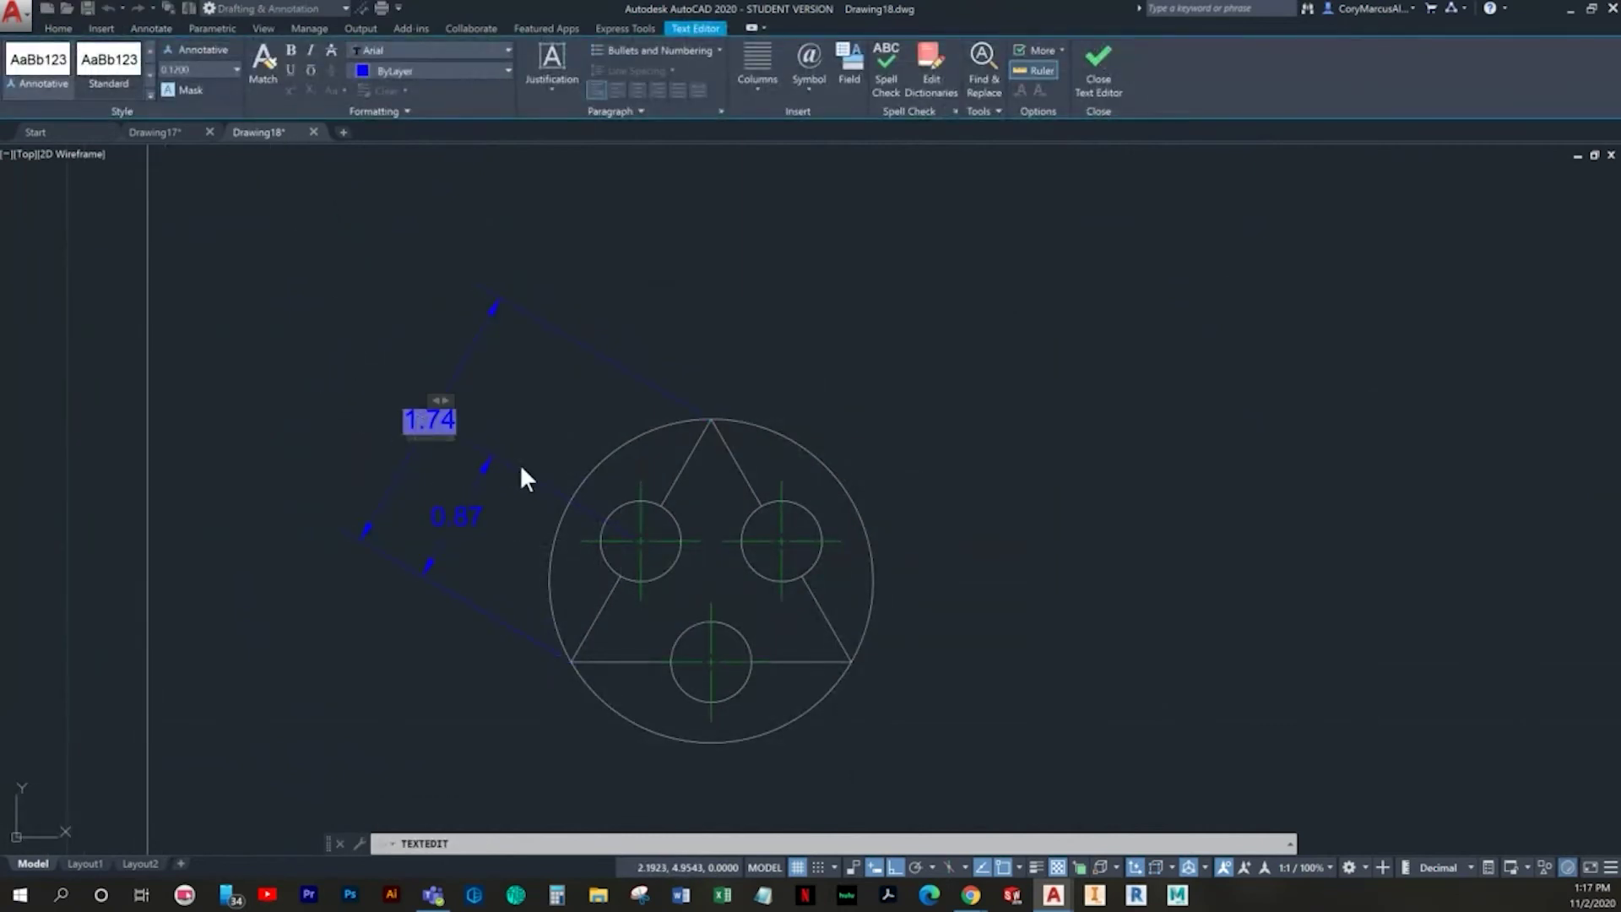
pyautogui.press('Home')
pyautogui.write('(')
pyautogui.press('End')
pyautogui.write(')')
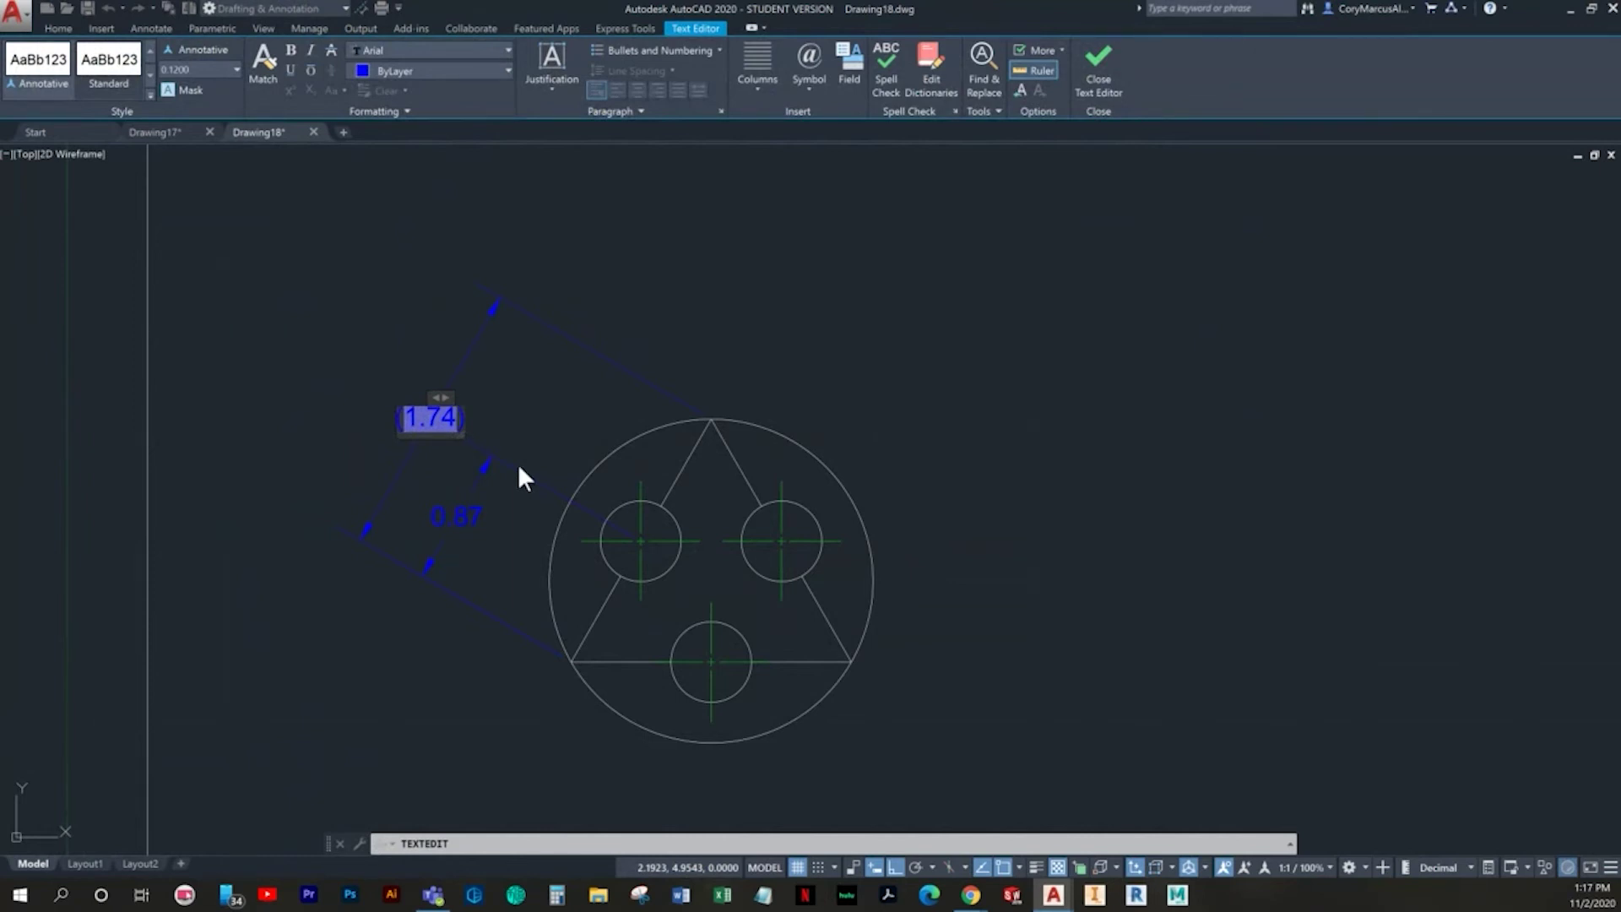
pyautogui.click(600, 405)
# Step: Enclose the text of the corner-to-circle-centre dimension in parentheses, as (0.87)
pyautogui.click(467, 520)
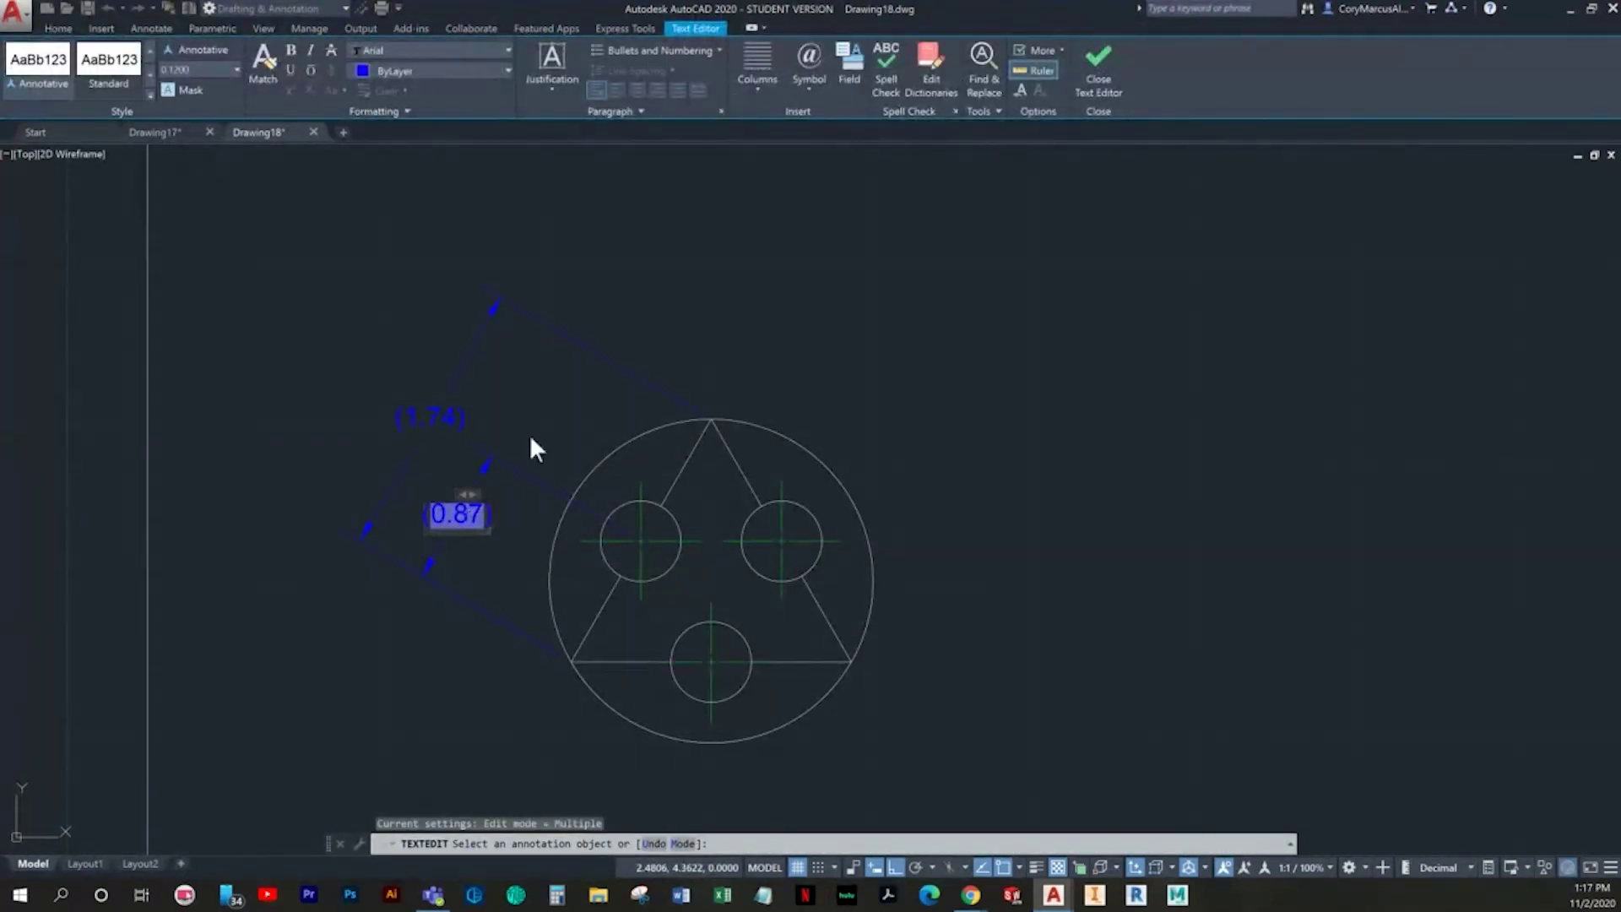
pyautogui.click(738, 277)
pyautogui.press('Escape')
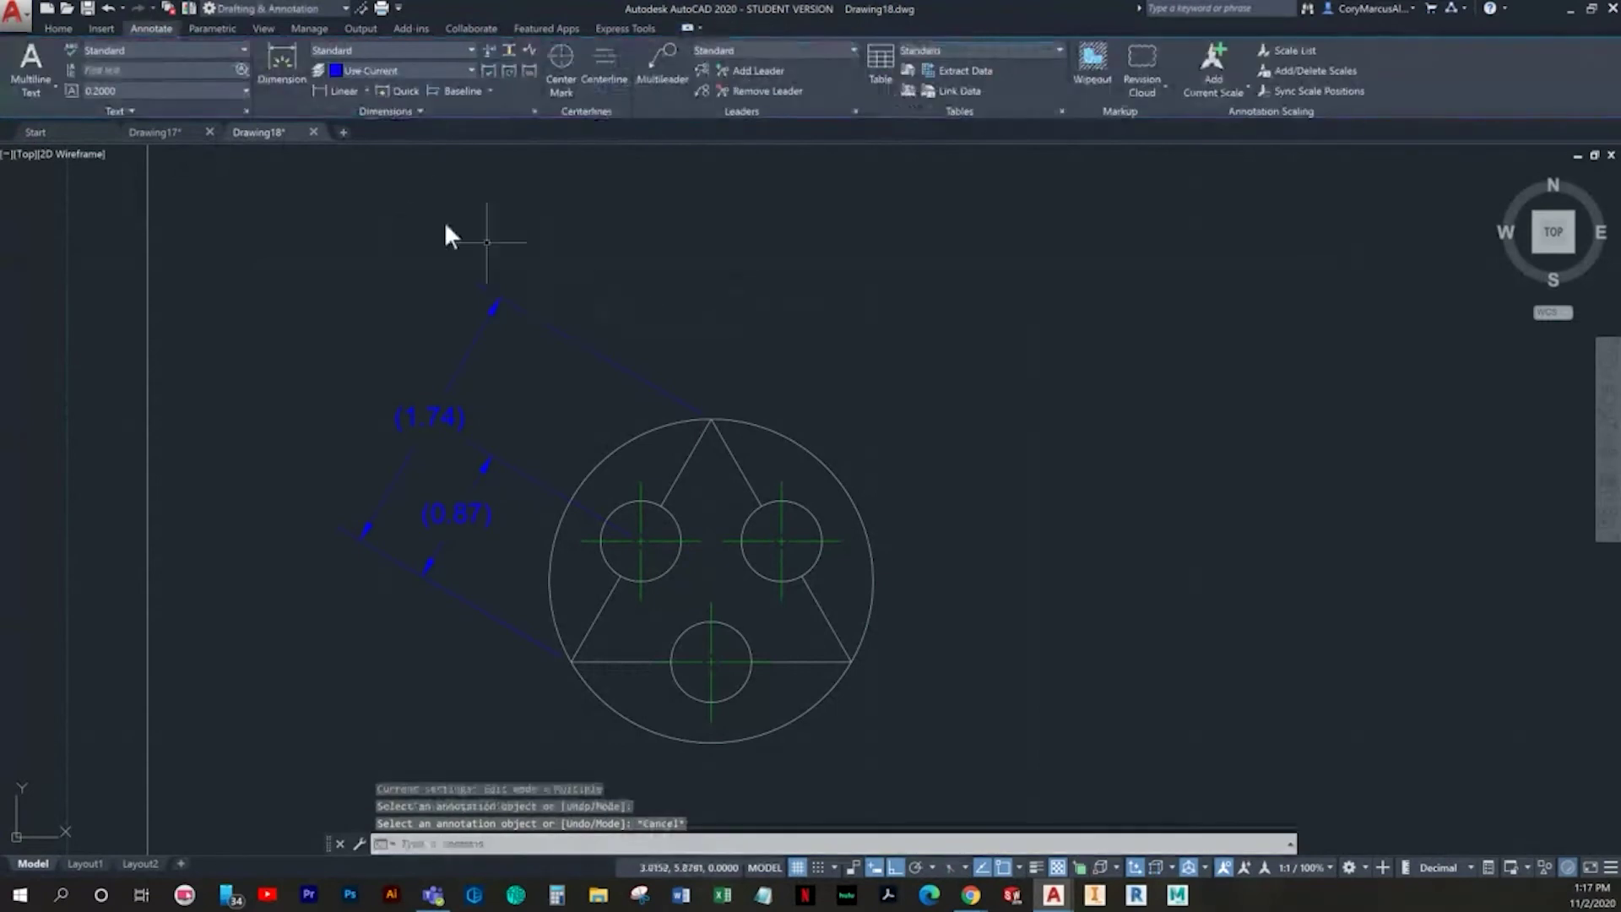
# Step: Add a horizontal linear dimension between the centre marks of the bottom and upper-left small circles, placed below the large circle
pyautogui.click(323, 91)
pyautogui.scroll(4, 860, 664)
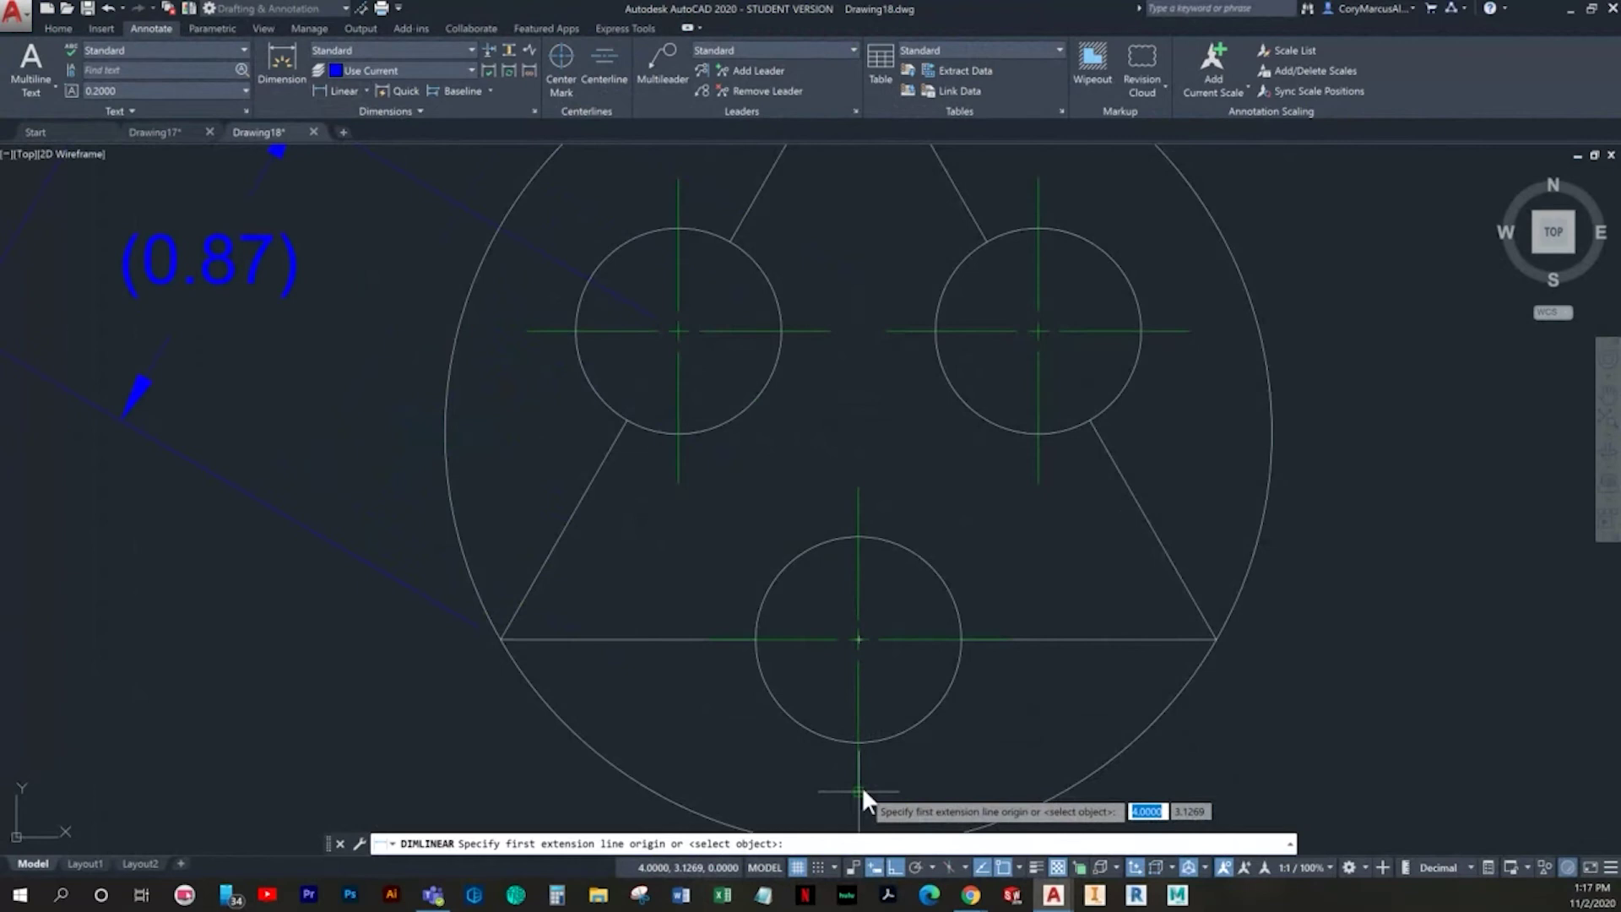
pyautogui.click(862, 787)
pyautogui.moveTo(838, 728); pyautogui.dragTo(830, 648, button='middle')
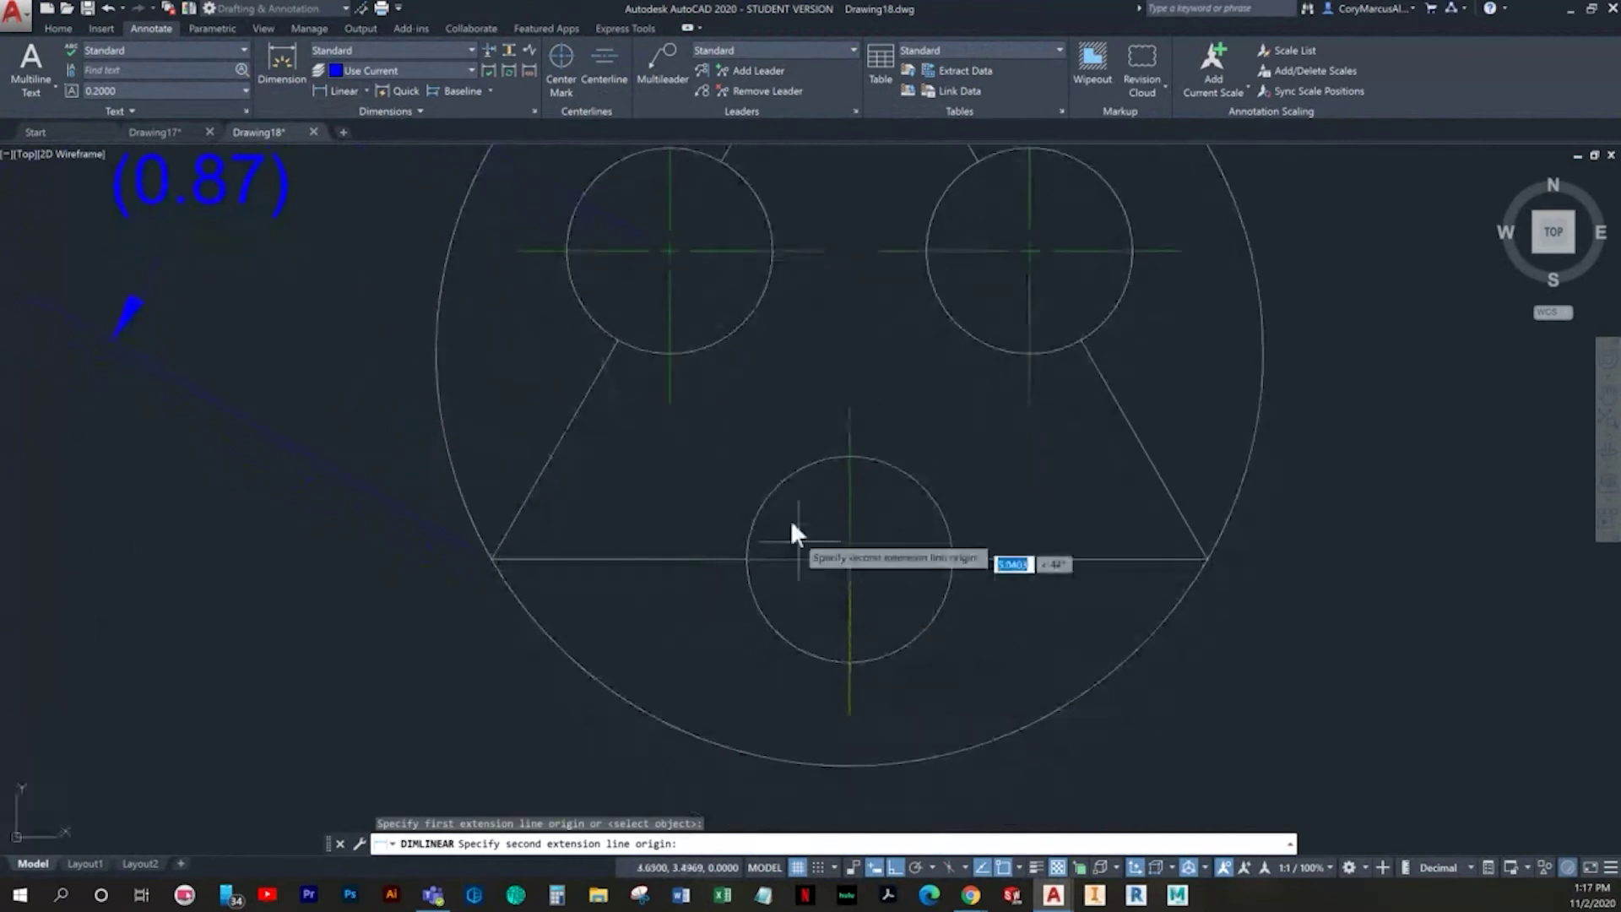
pyautogui.click(668, 398)
pyautogui.scroll(-2, 673, 600)
pyautogui.moveTo(744, 650); pyautogui.dragTo(763, 481, button='middle')
pyautogui.click(763, 508)
# Step: Add a horizontal linear dimension from the bottom small circle's centre mark to the triangle's lower-left corner, below the circle-to-circle dimension
pyautogui.press('Return')
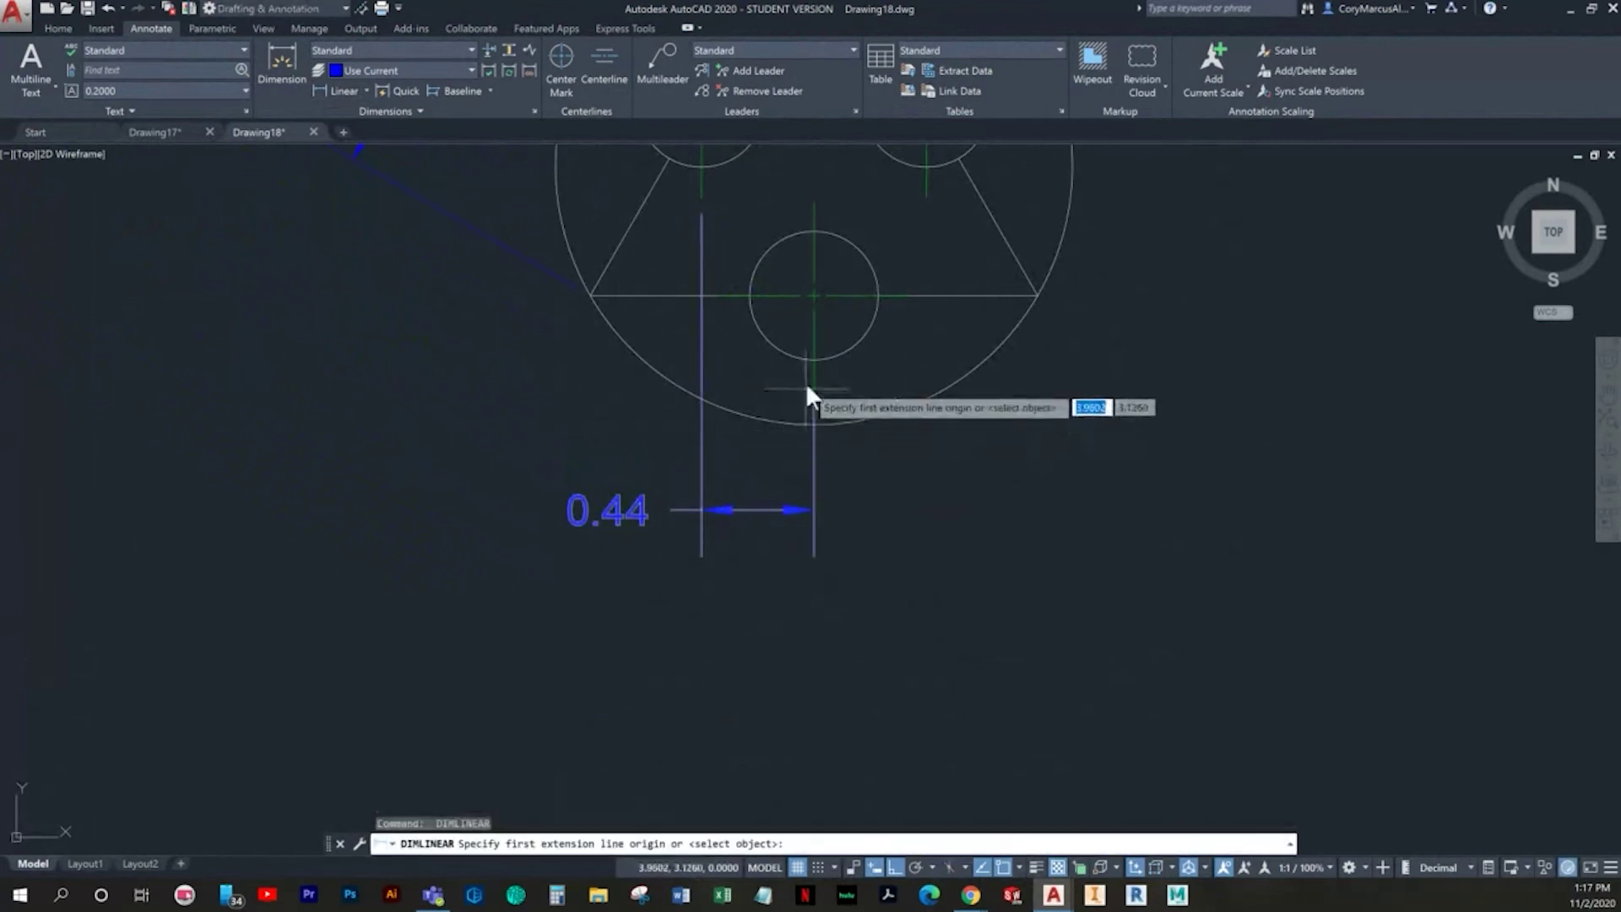
pyautogui.click(806, 383)
pyautogui.click(594, 297)
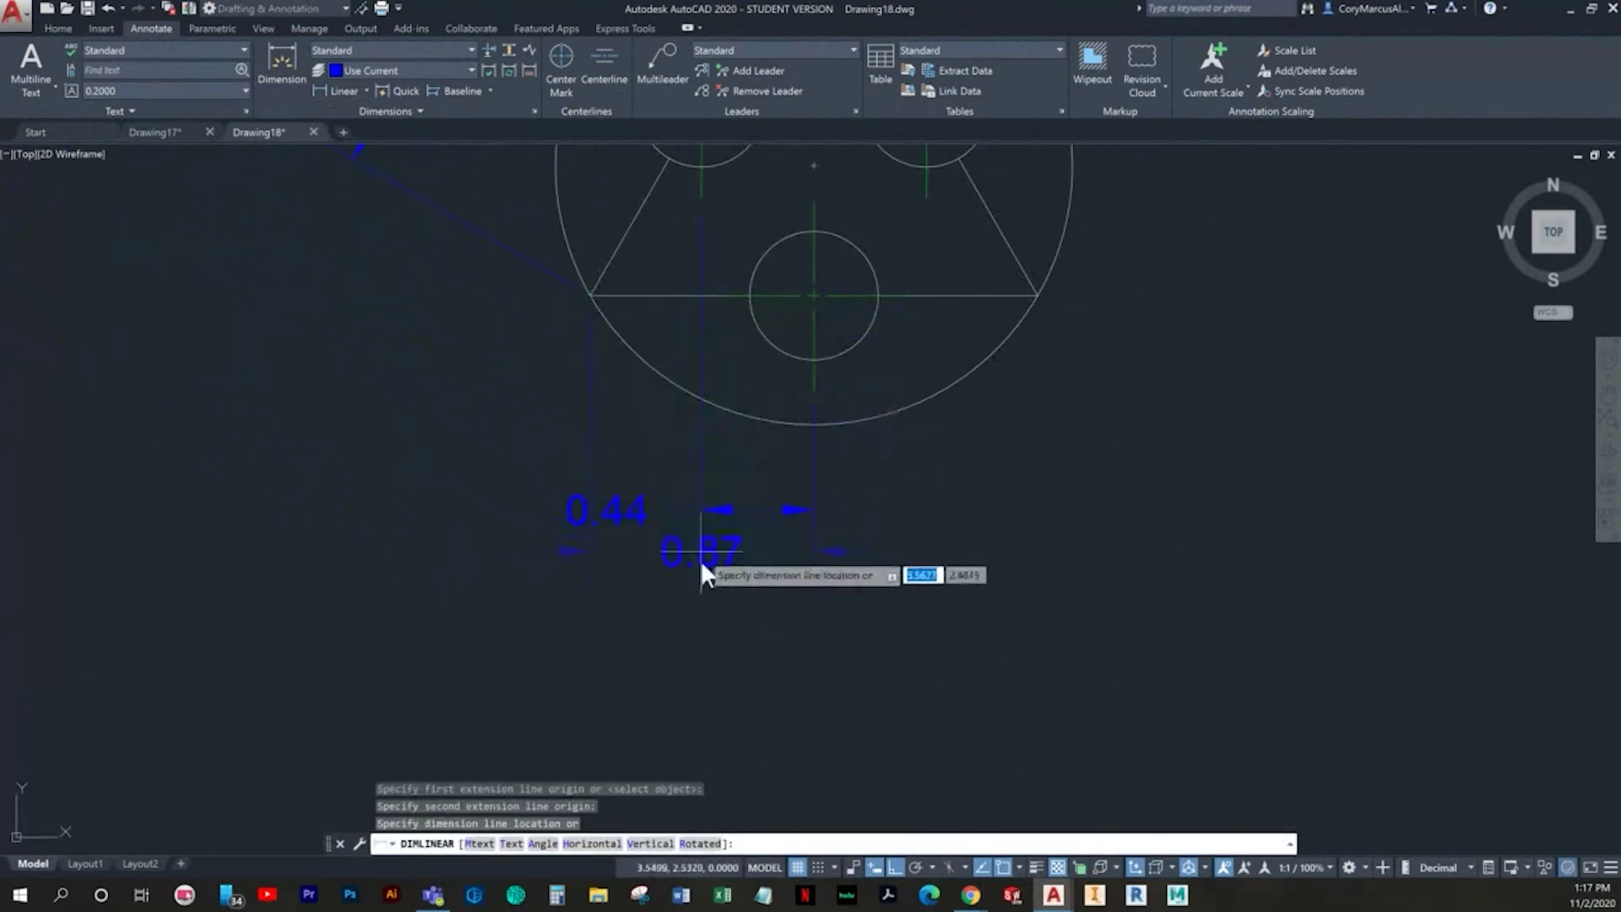
pyautogui.click(698, 601)
pyautogui.press('Escape')
# Step: Try placing the horizontal circle-to-circle dimension's text between its extension lines, and undo the move
pyautogui.click(666, 525)
pyautogui.click(613, 516)
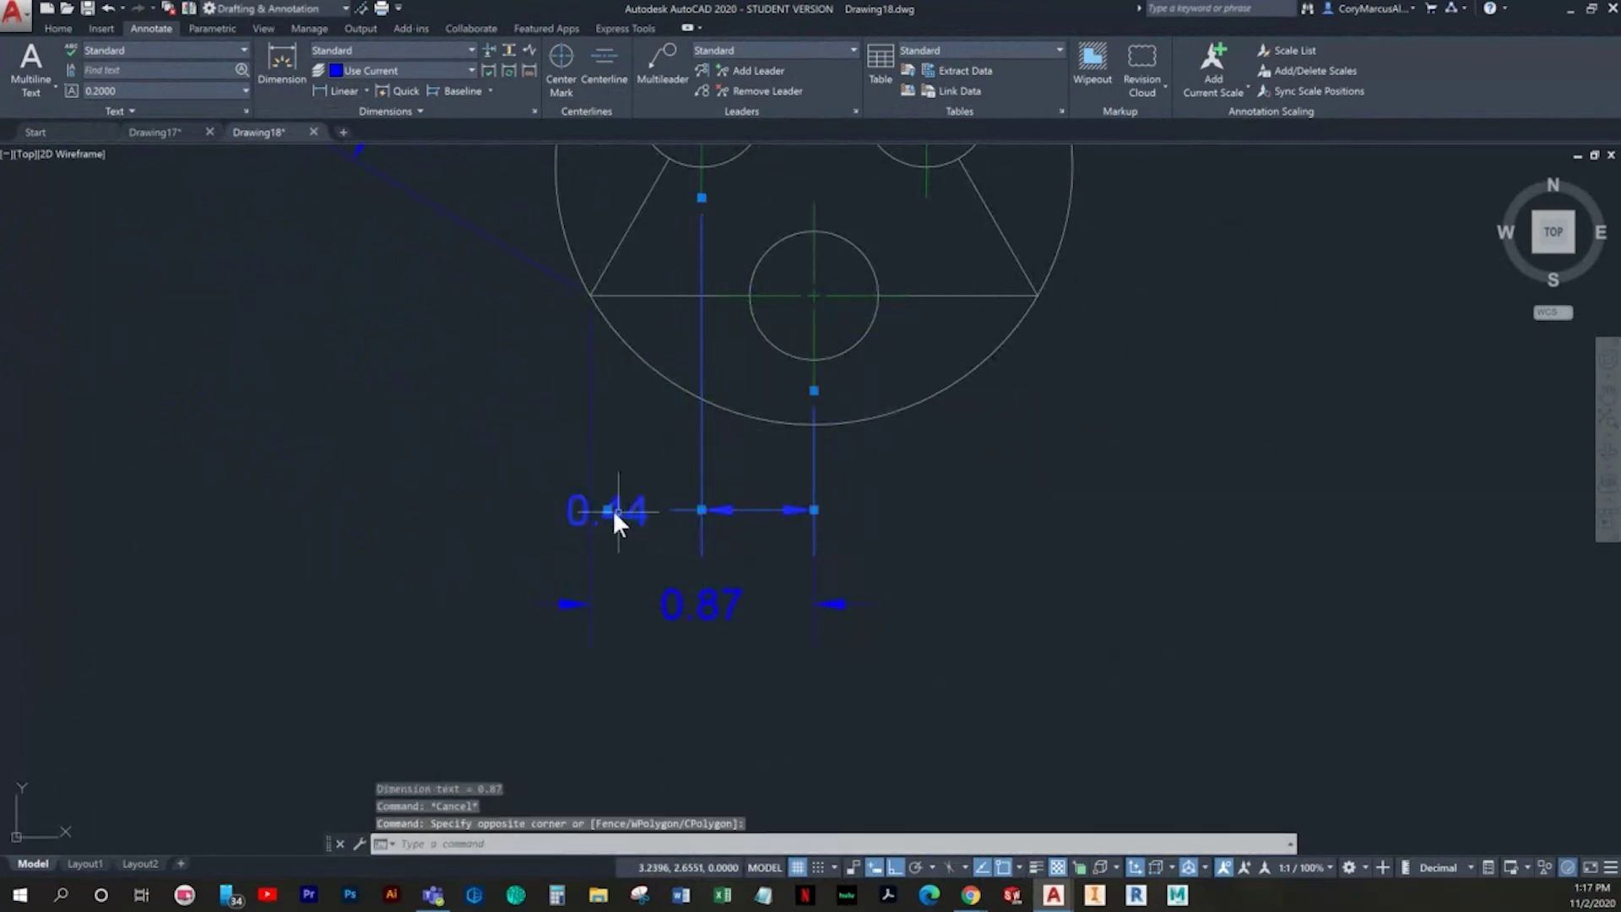
pyautogui.click(606, 509)
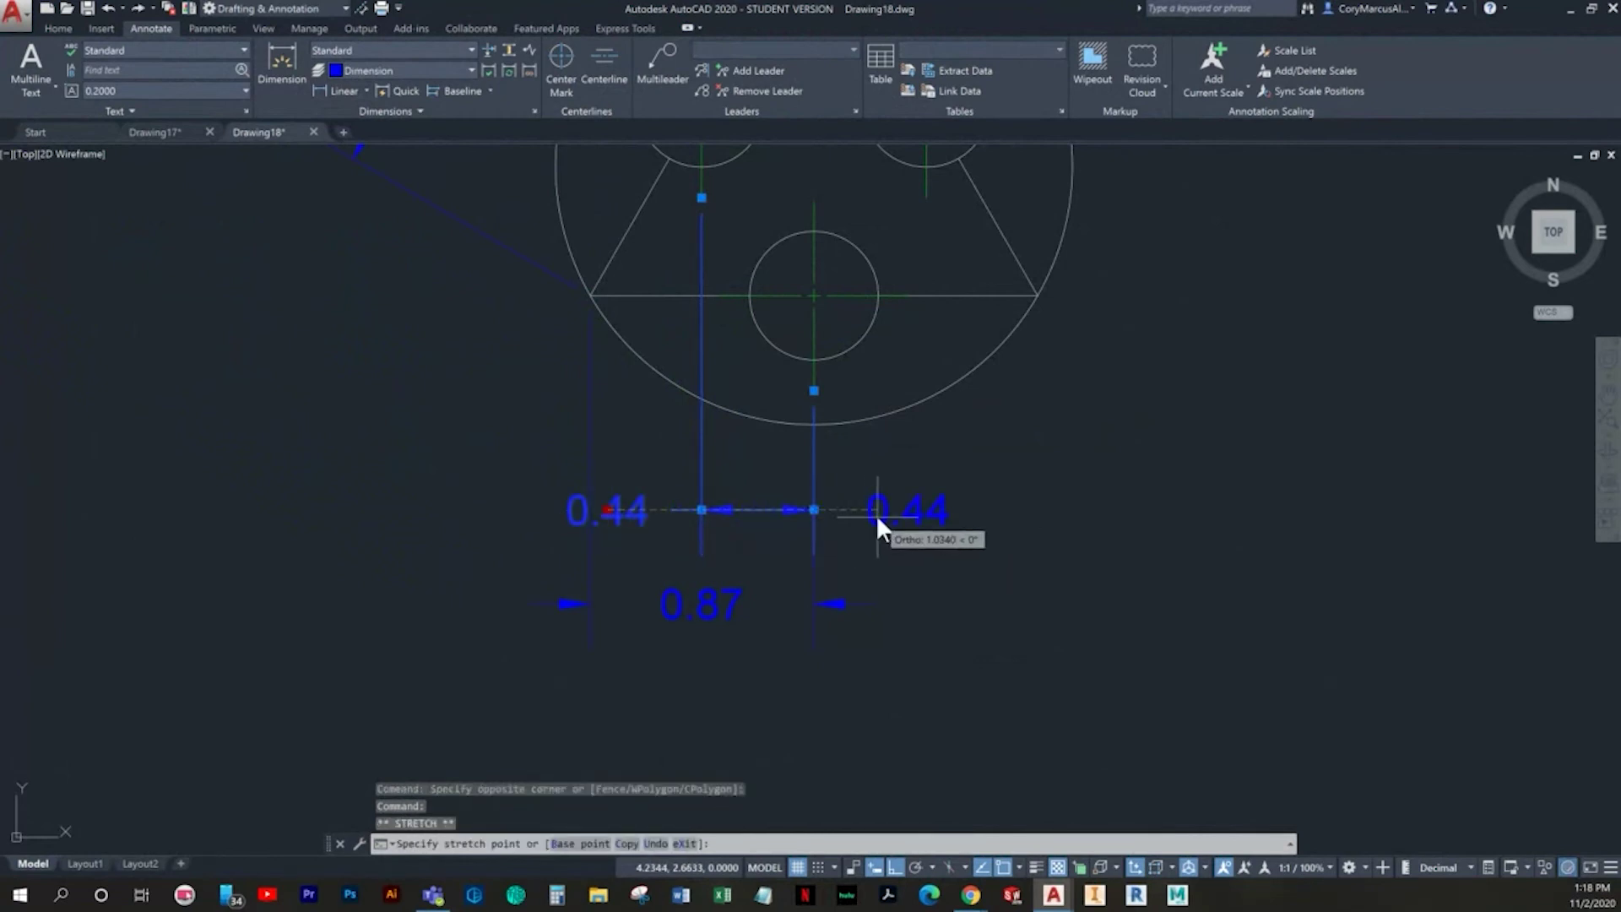
pyautogui.click(758, 503)
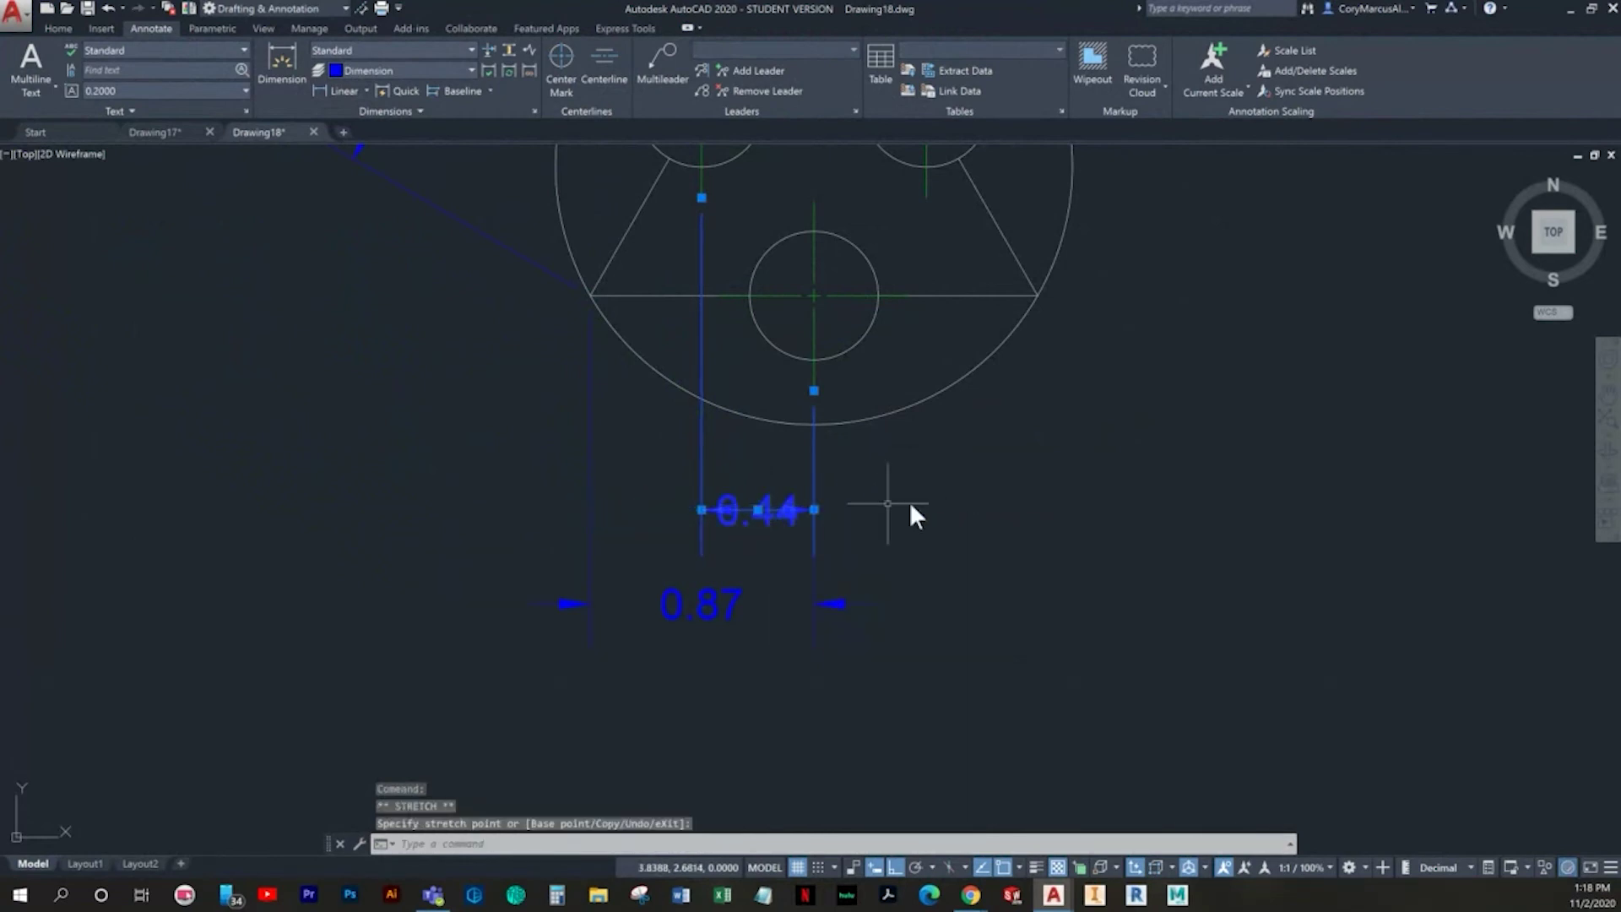
pyautogui.press('Escape')
pyautogui.hotkey('ctrl', 'z')
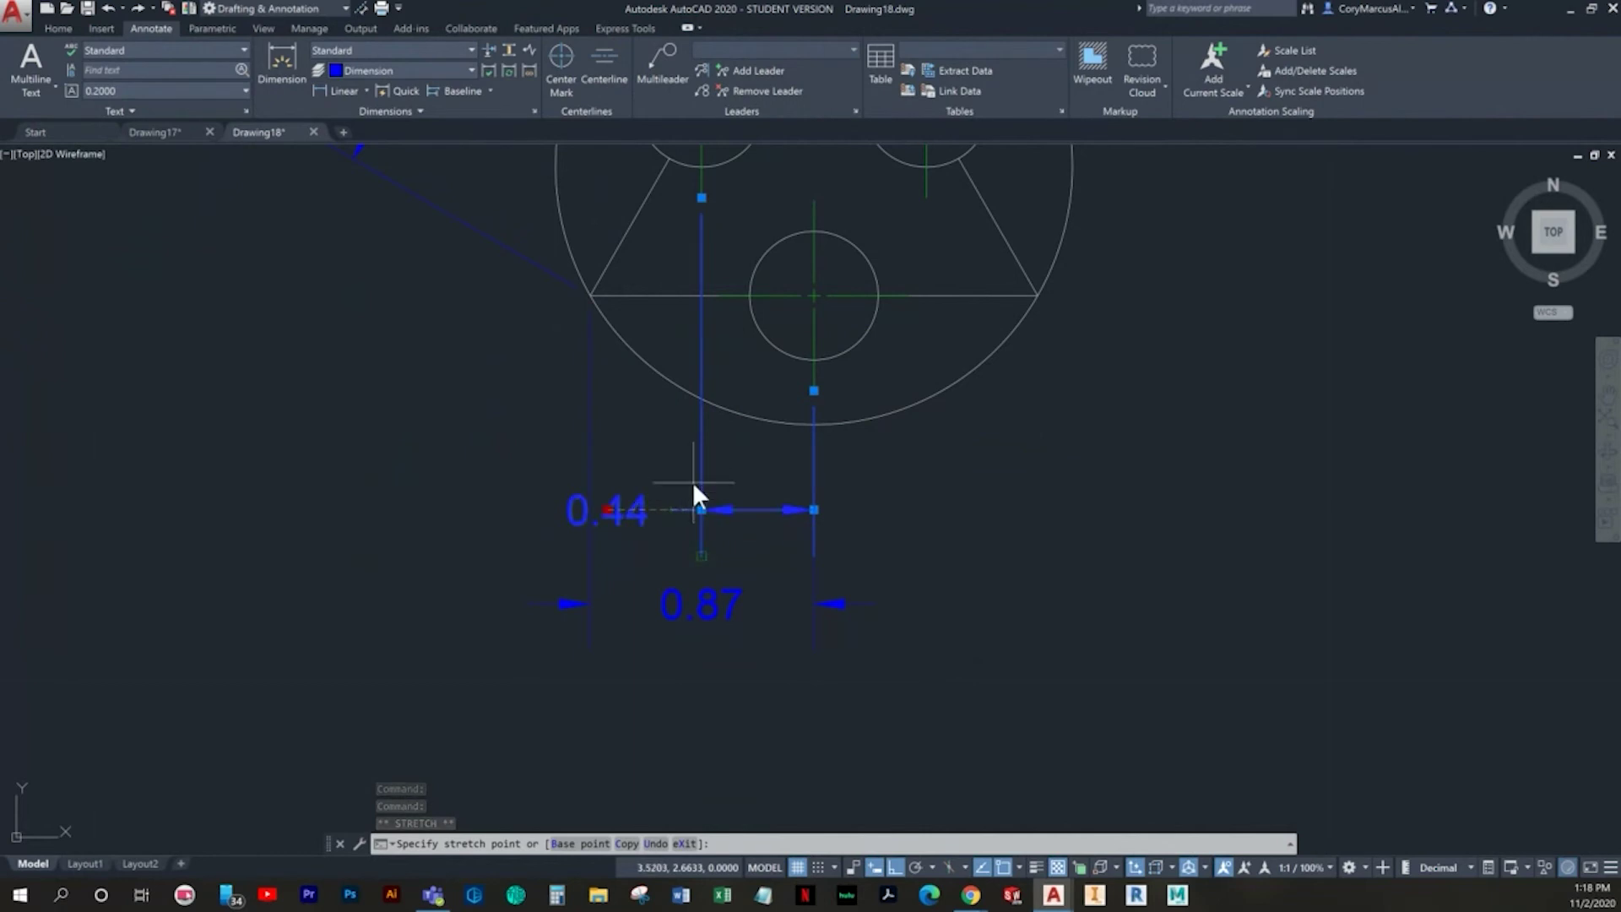
# Step: Move the text of the horizontal circle-to-circle dimension outside its extension lines, to their right
pyautogui.click(916, 532)
pyautogui.press('Escape')
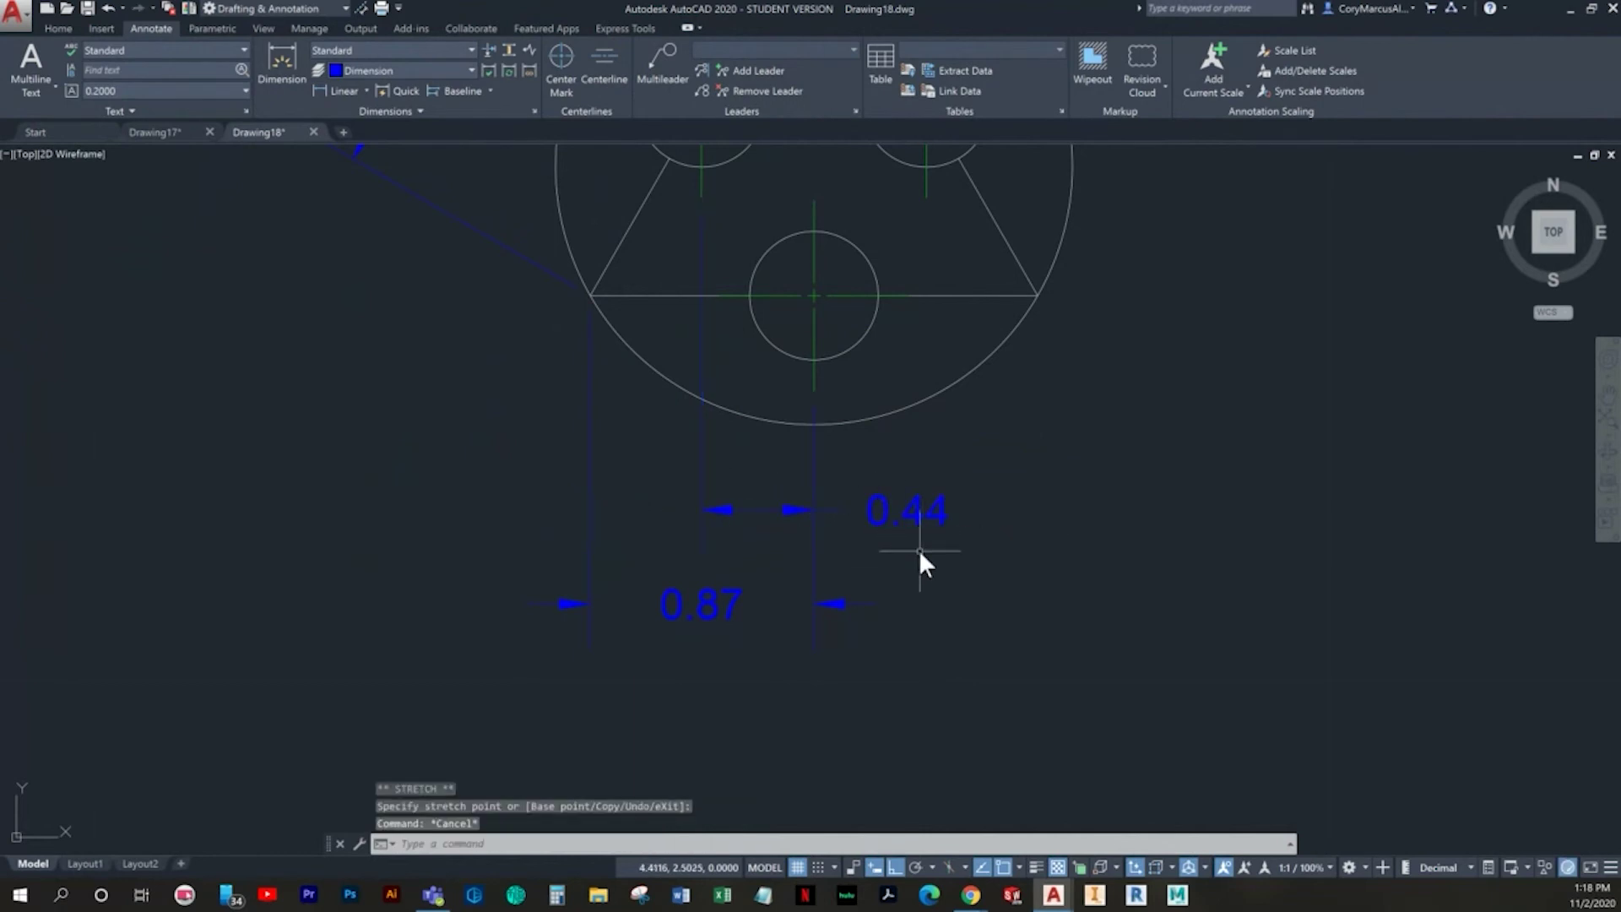
pyautogui.click(852, 654)
pyautogui.click(797, 638)
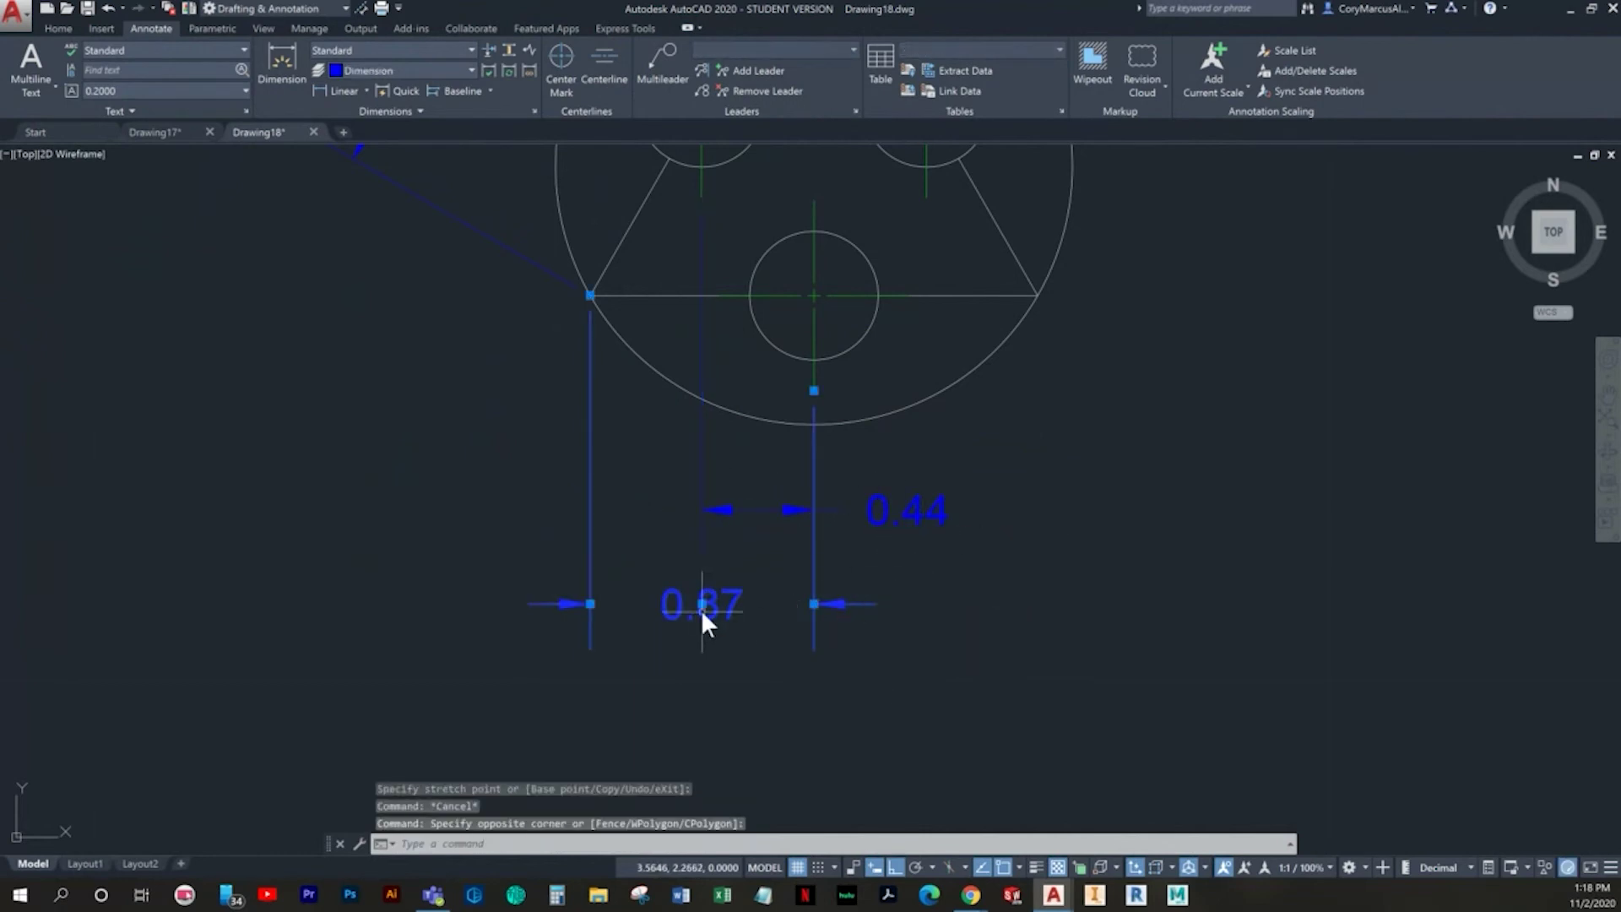
pyautogui.press('Escape')
pyautogui.scroll(-4, 745, 635)
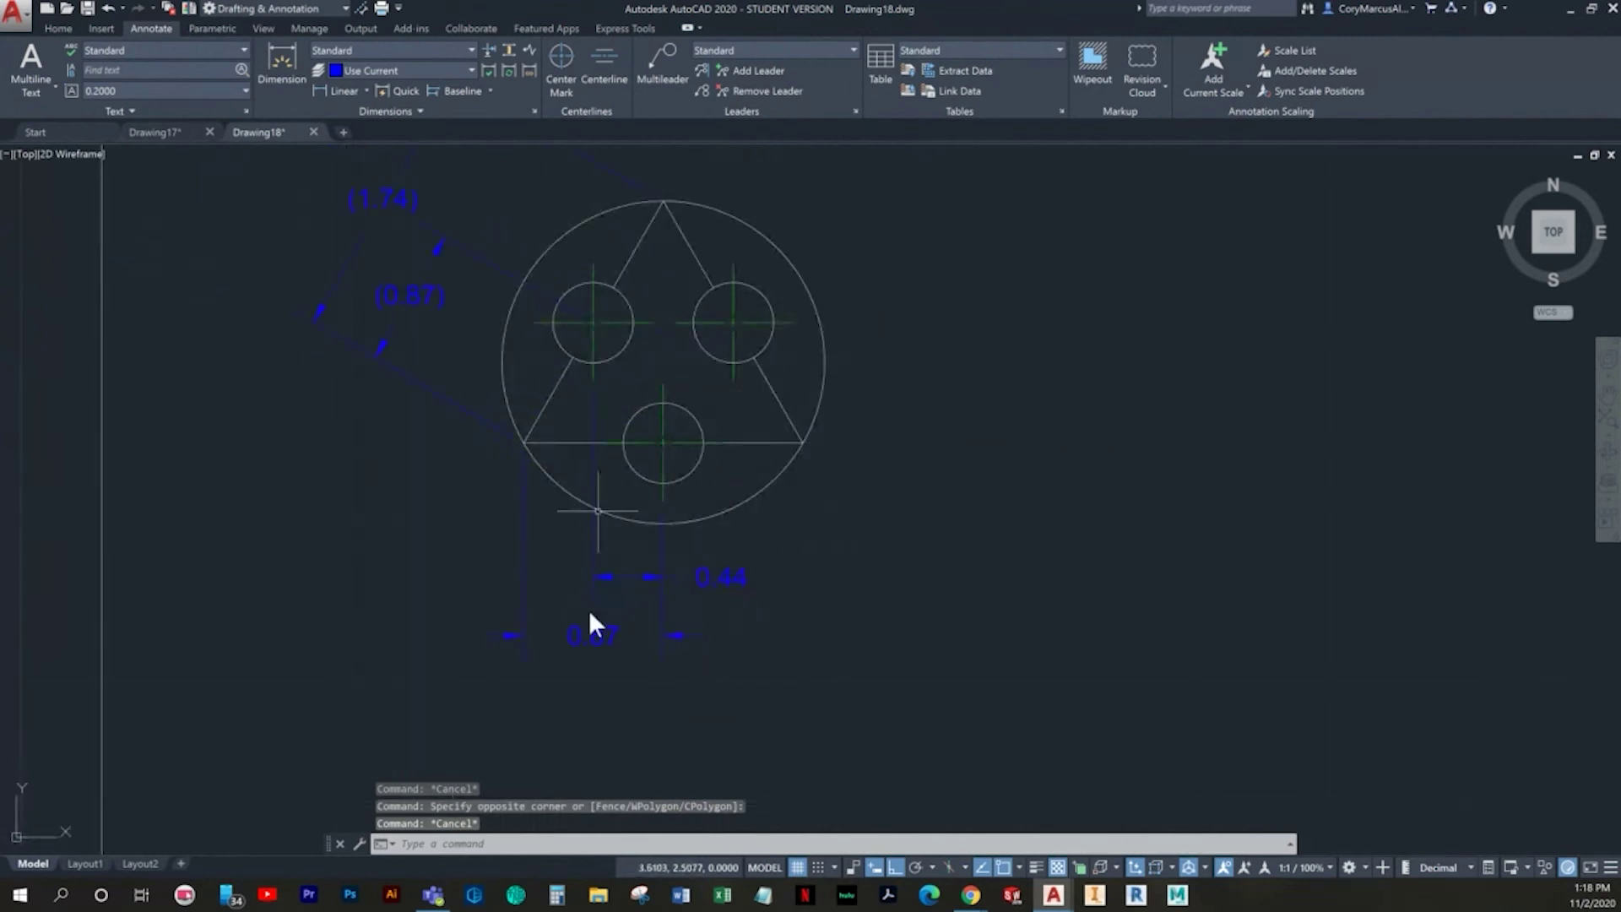
pyautogui.moveTo(590, 428); pyautogui.dragTo(561, 495, button='middle')
pyautogui.click(333, 91)
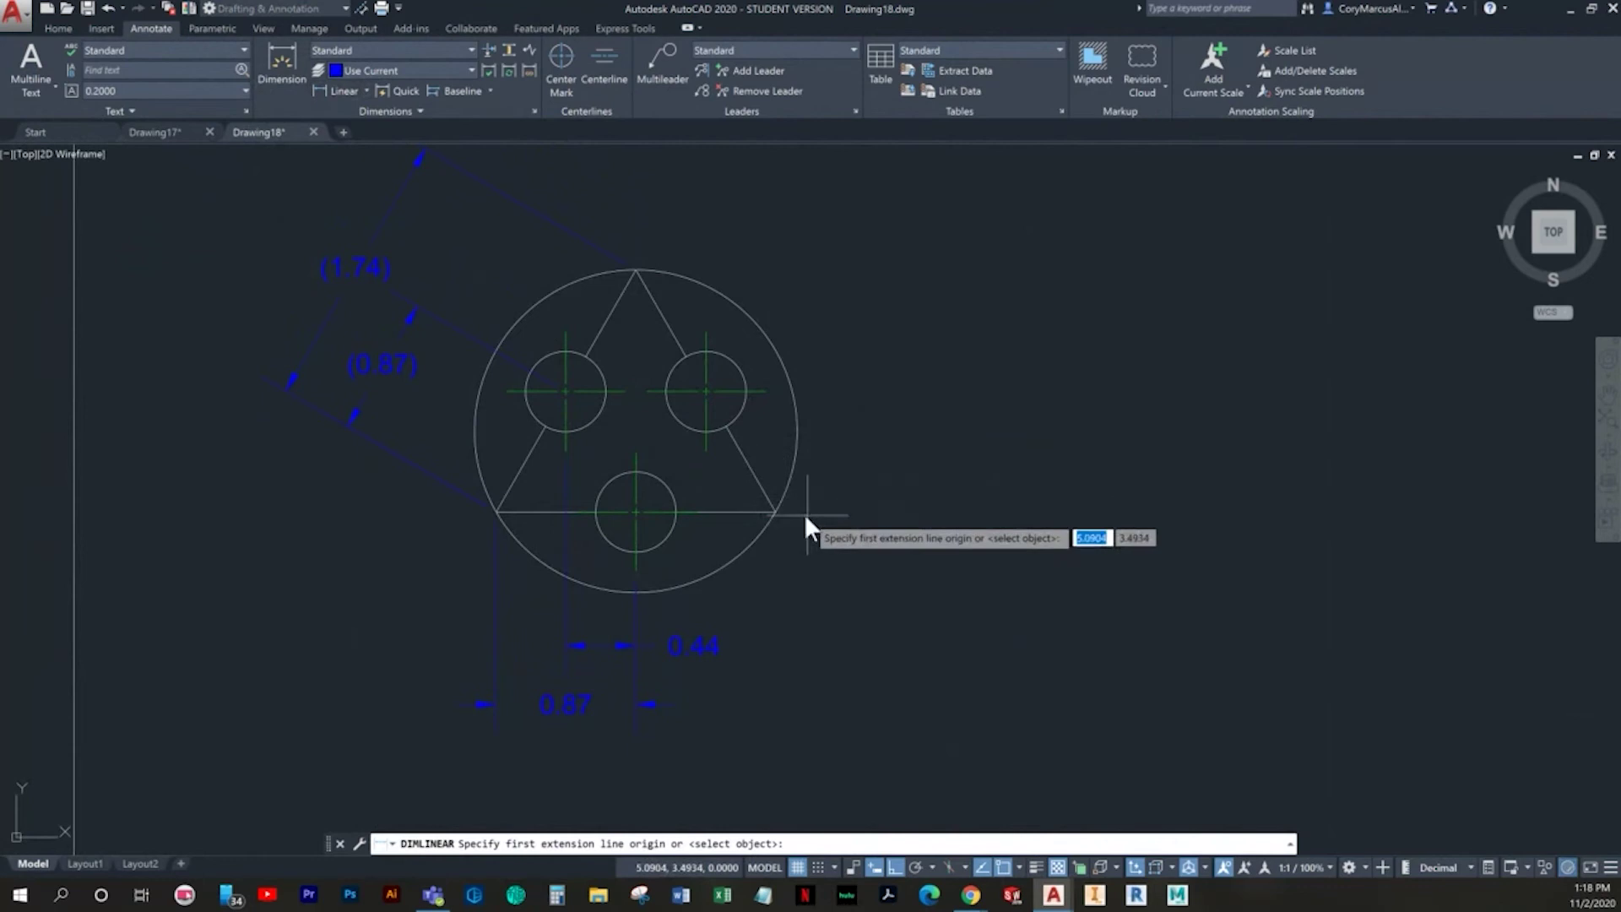
pyautogui.click(777, 510)
pyautogui.click(769, 391)
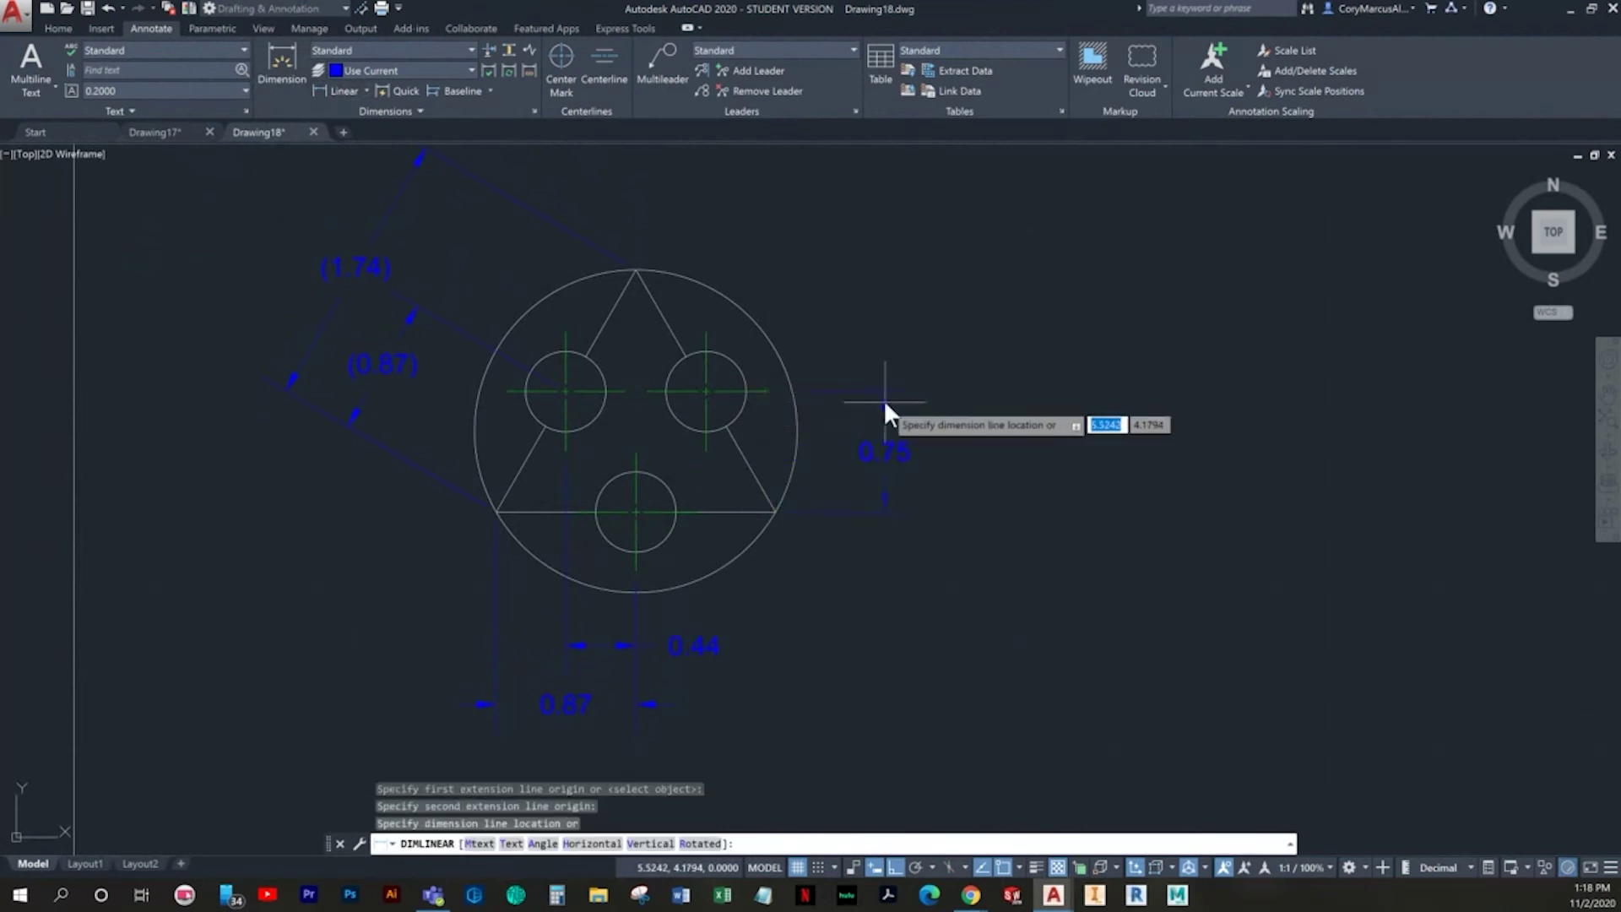
pyautogui.press('Escape')
# Step: Add a vertical linear dimension from the upper-right circle's centre mark to the triangle's lower-right corner, placed right of the large circle
pyautogui.press('Return')
pyautogui.click(767, 391)
pyautogui.click(775, 510)
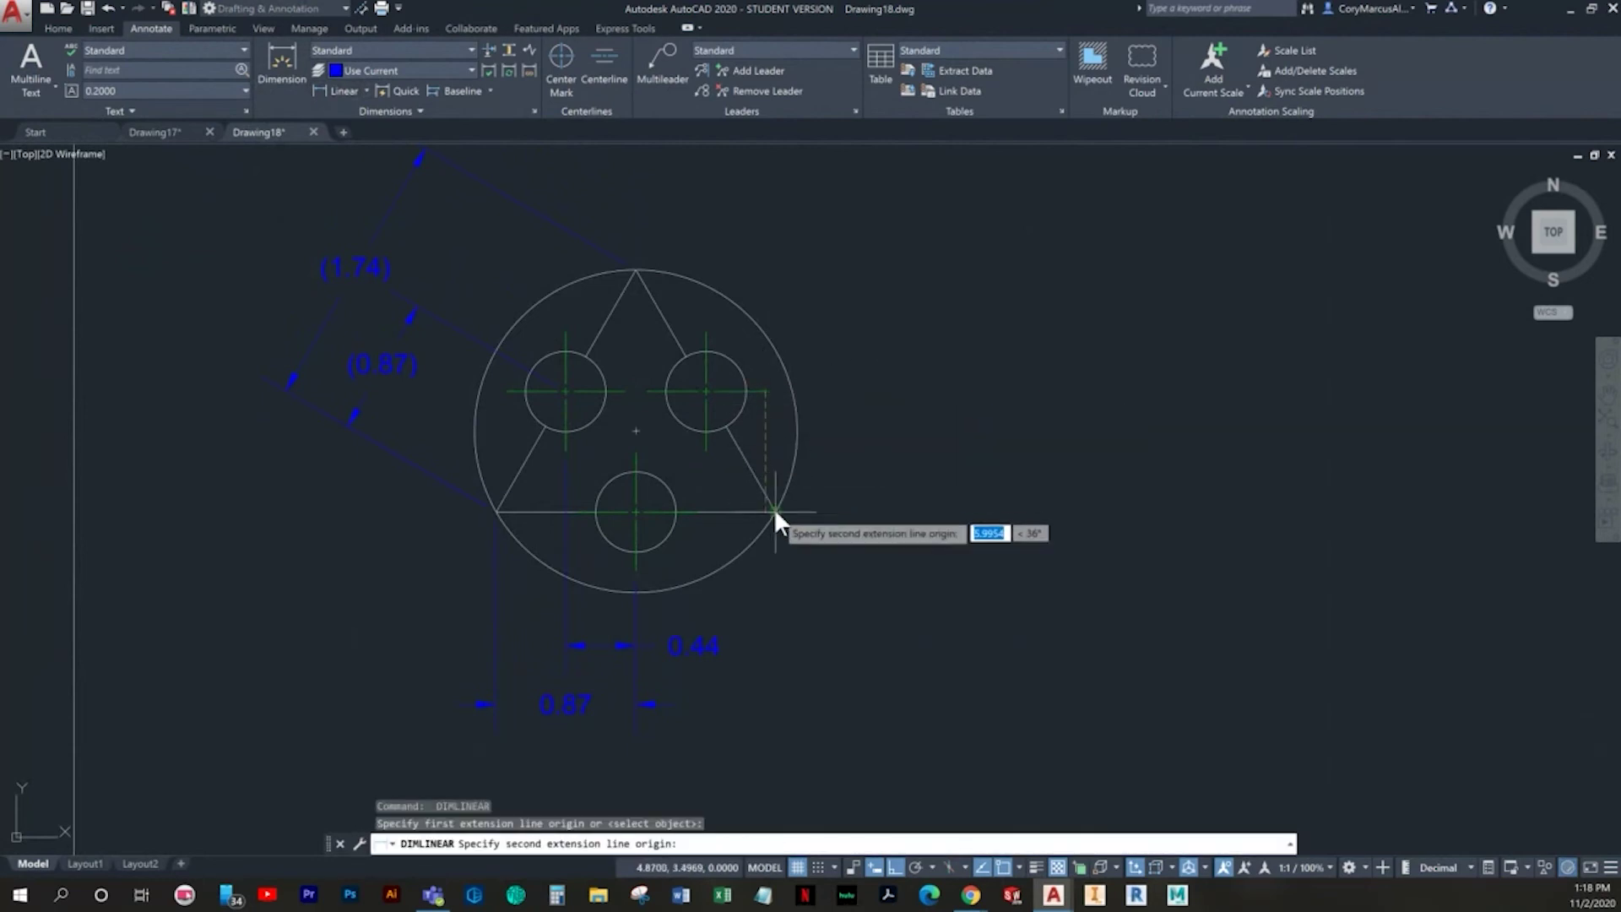
pyautogui.click(883, 453)
# Step: Add a vertical linear dimension for the triangle's full height, from its lower-right corner to its apex, outside the shorter vertical dimension
pyautogui.press('Return')
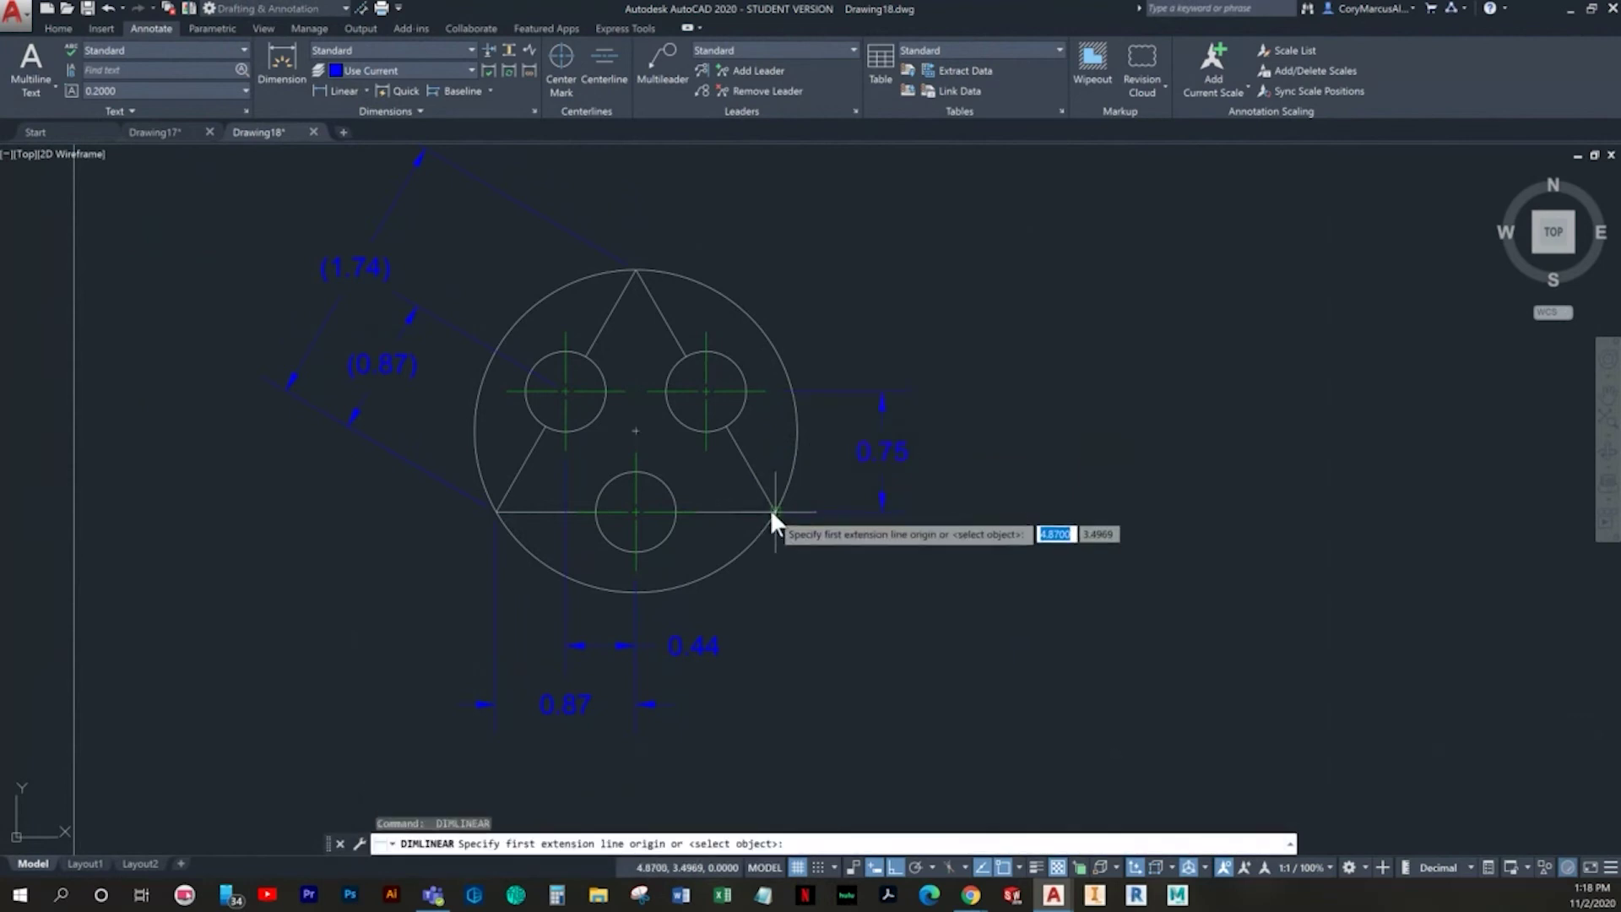
pyautogui.click(776, 510)
pyautogui.click(635, 272)
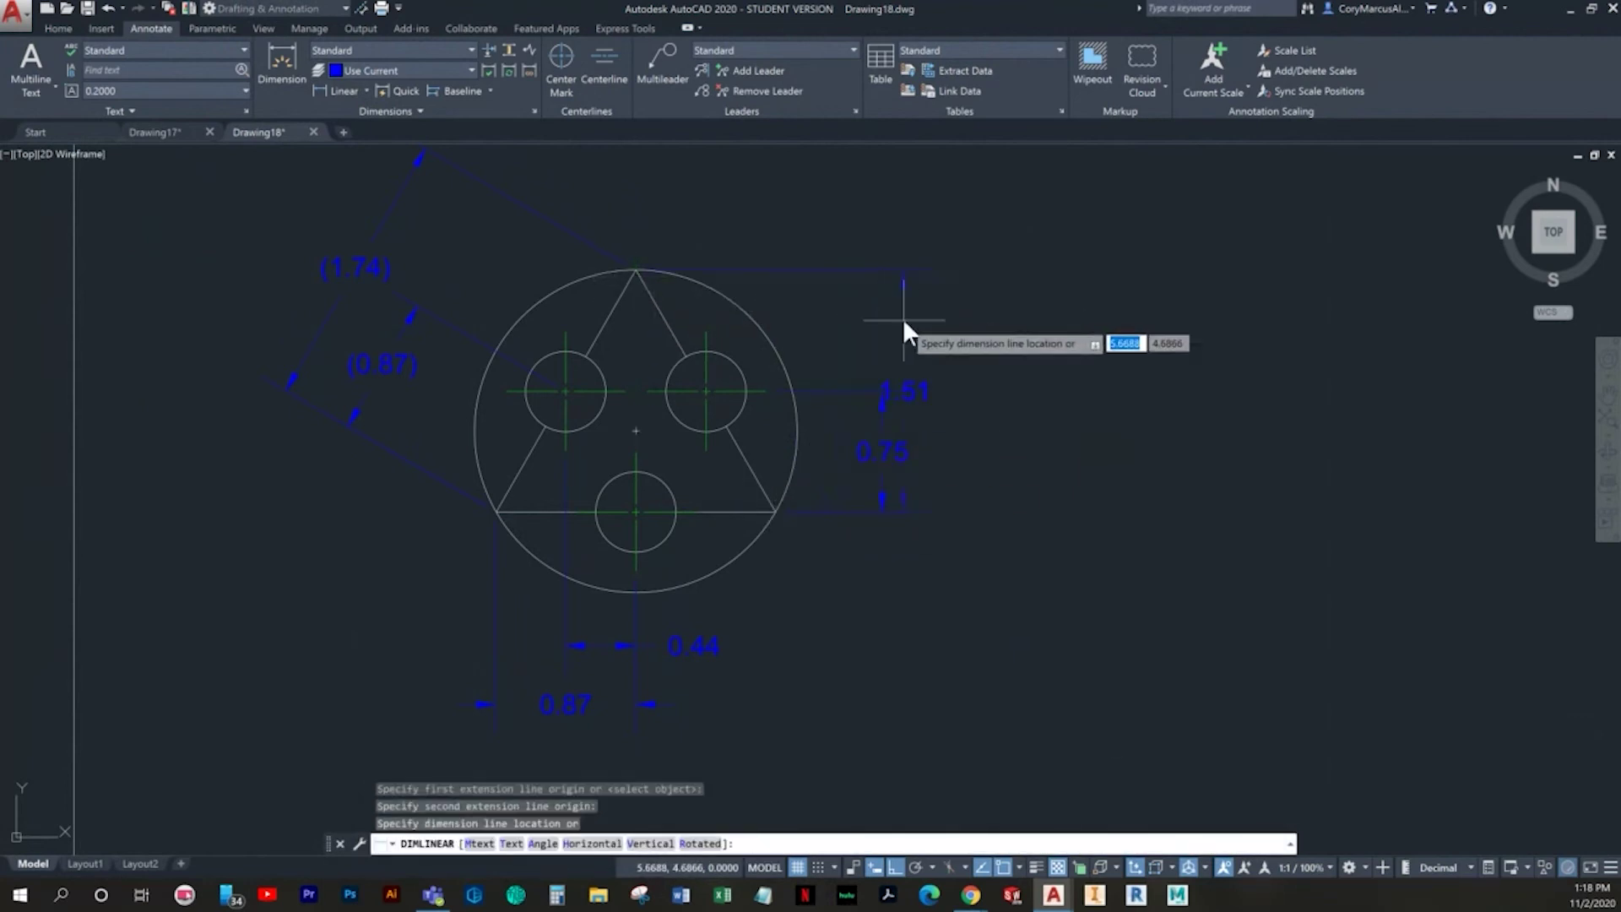
pyautogui.click(966, 302)
pyautogui.press('Escape')
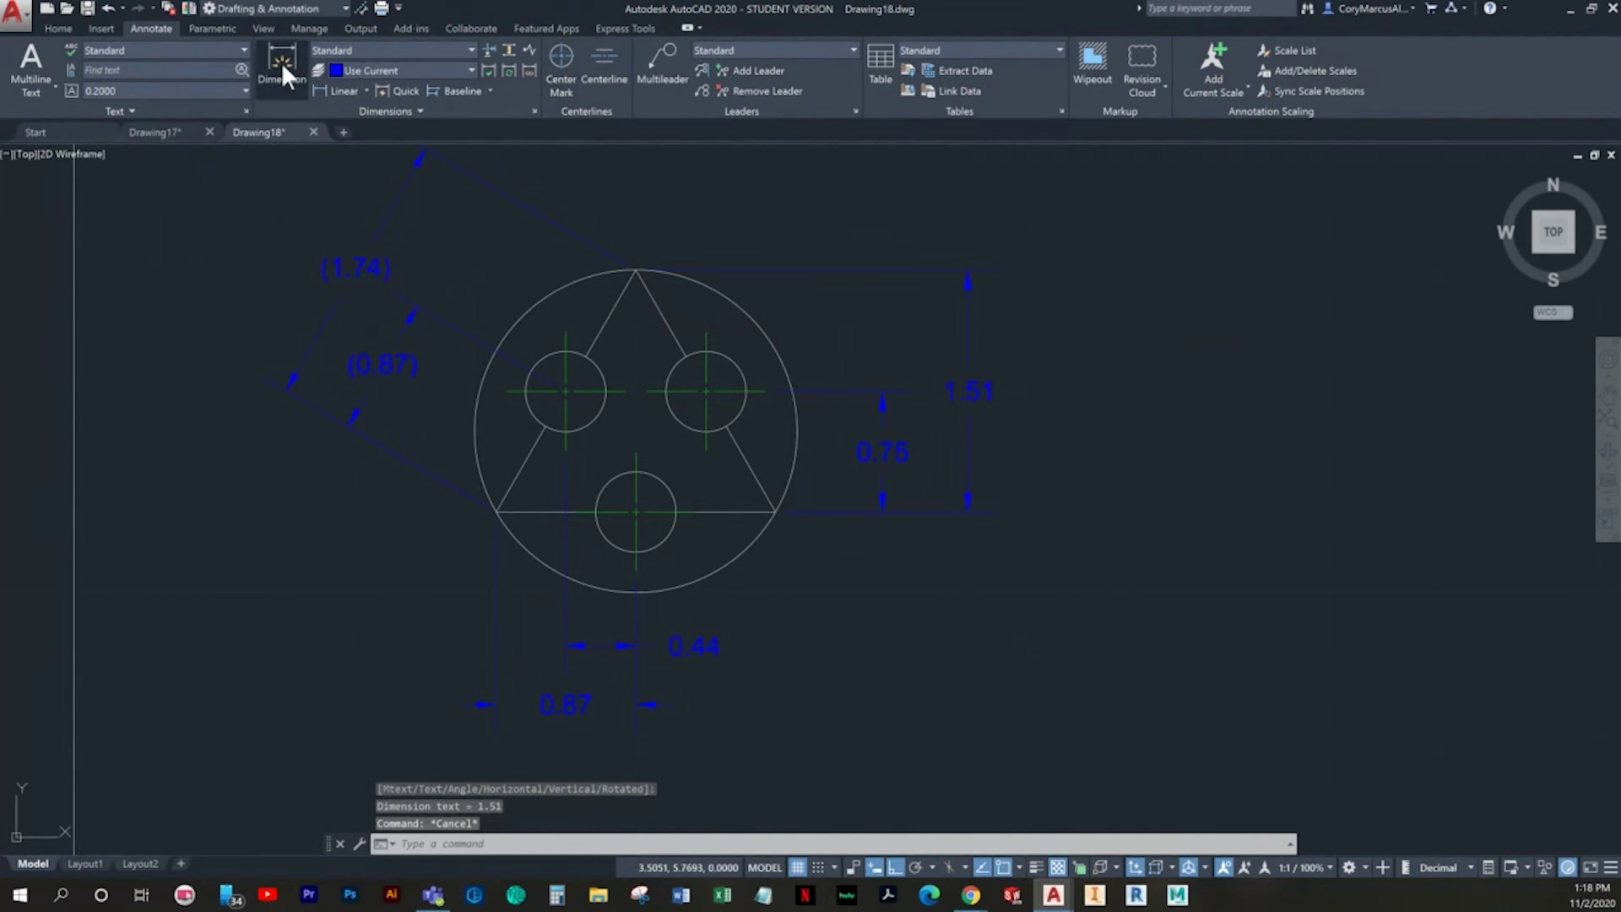
# Step: Add diameter dimensions to the large outer circle and the bottom small circle, with their text at the drawing's lower right
pyautogui.click(281, 62)
pyautogui.scroll(3, 735, 553)
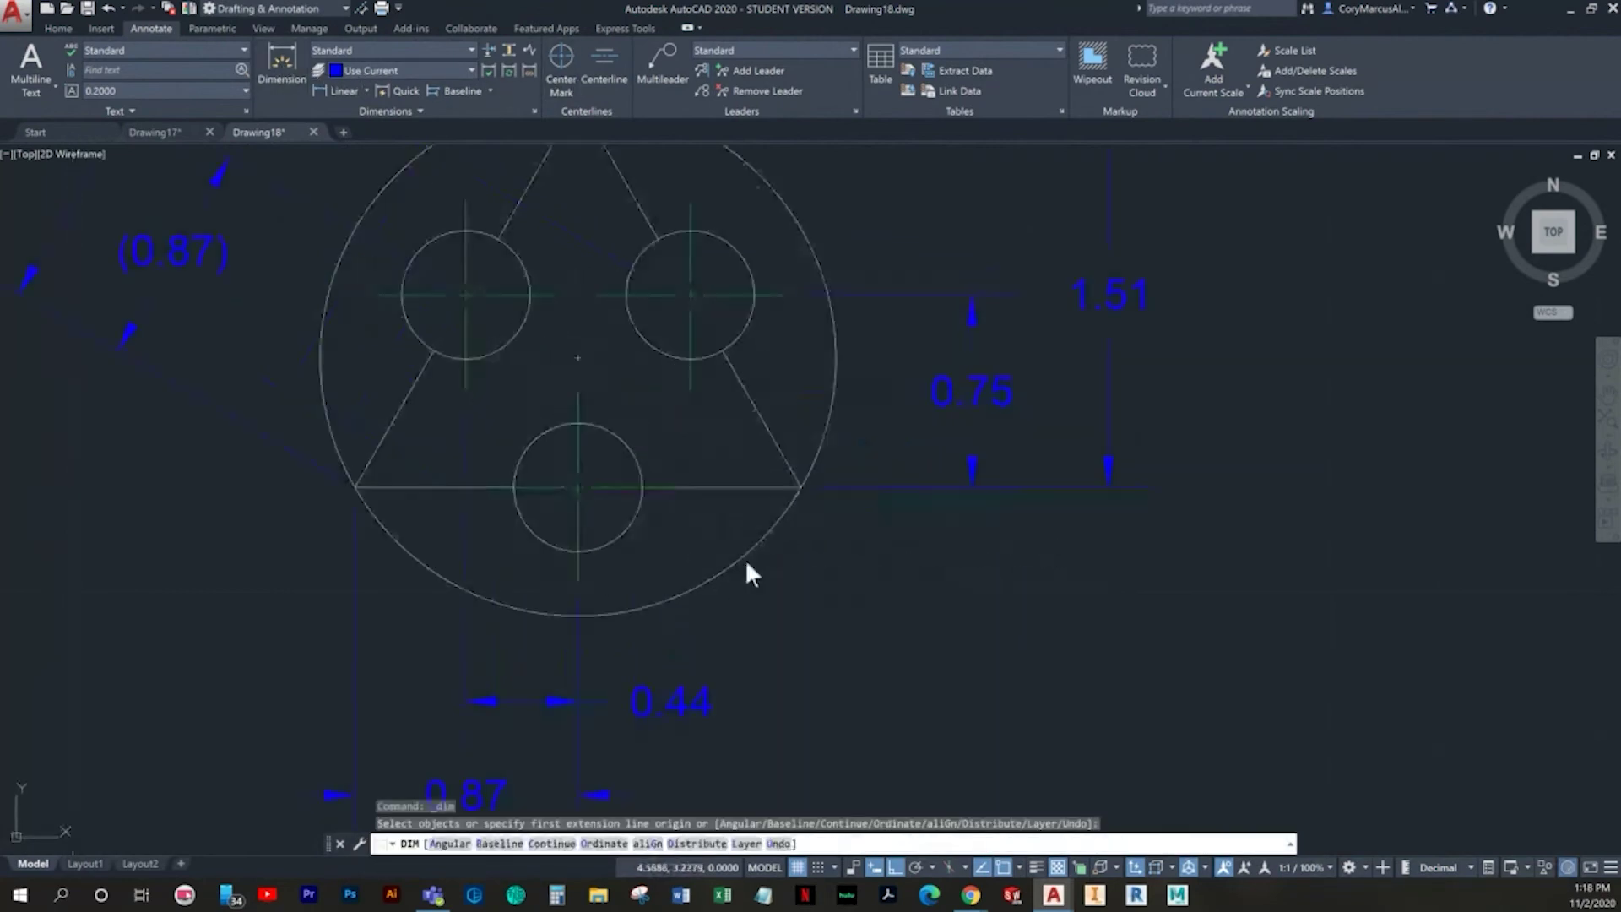
pyautogui.click(780, 524)
pyautogui.click(844, 561)
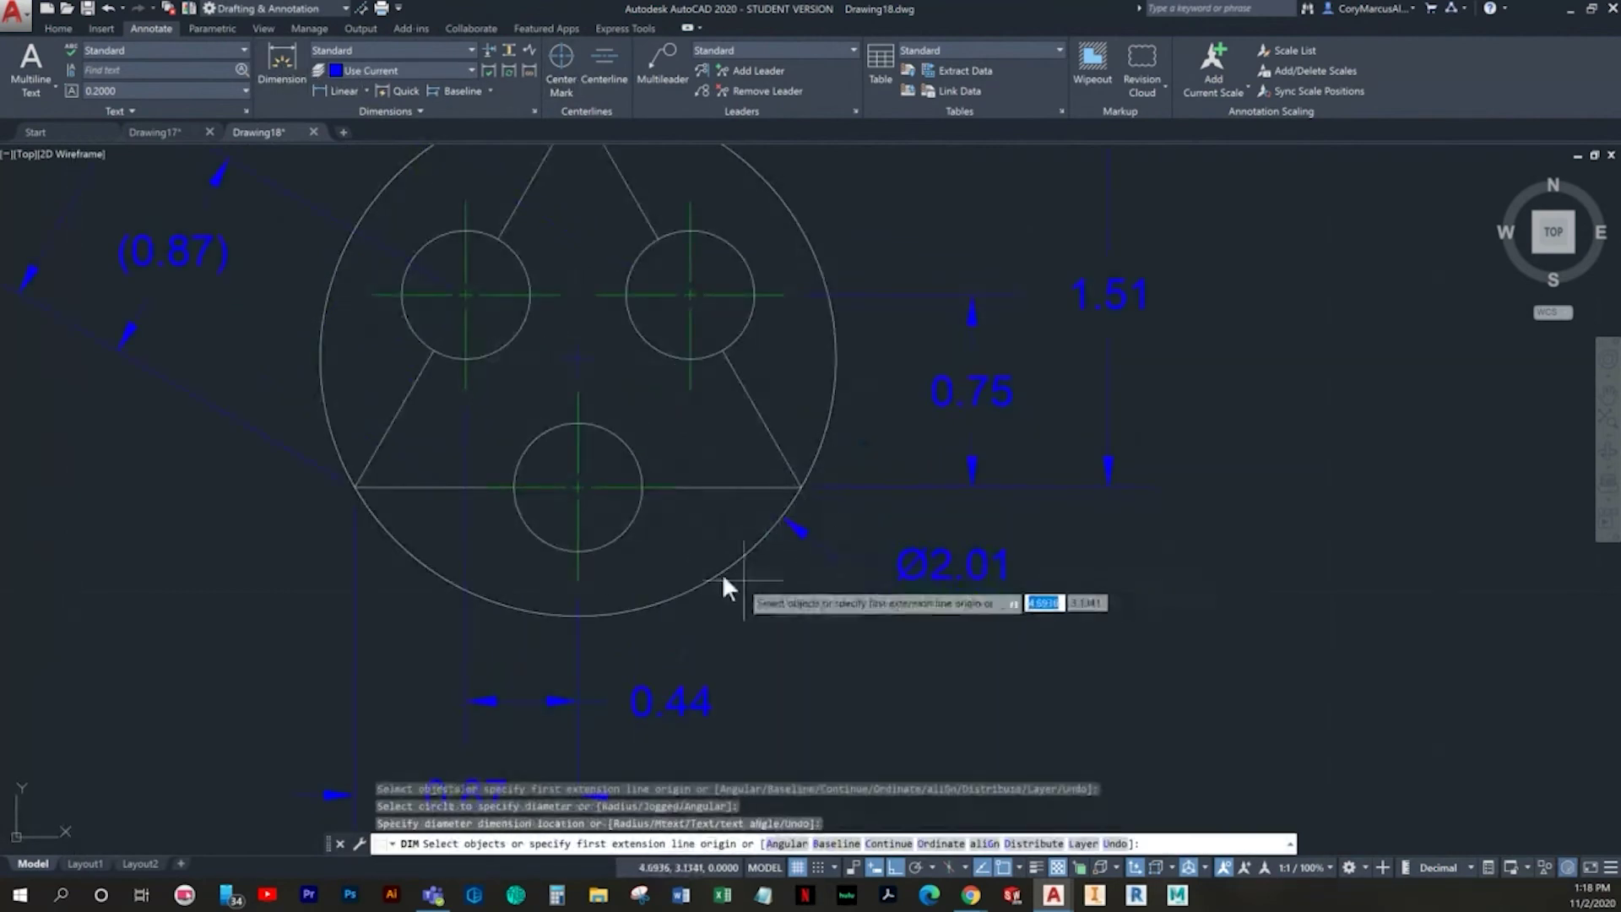
pyautogui.click(635, 530)
pyautogui.moveTo(778, 687); pyautogui.dragTo(717, 581, button='middle')
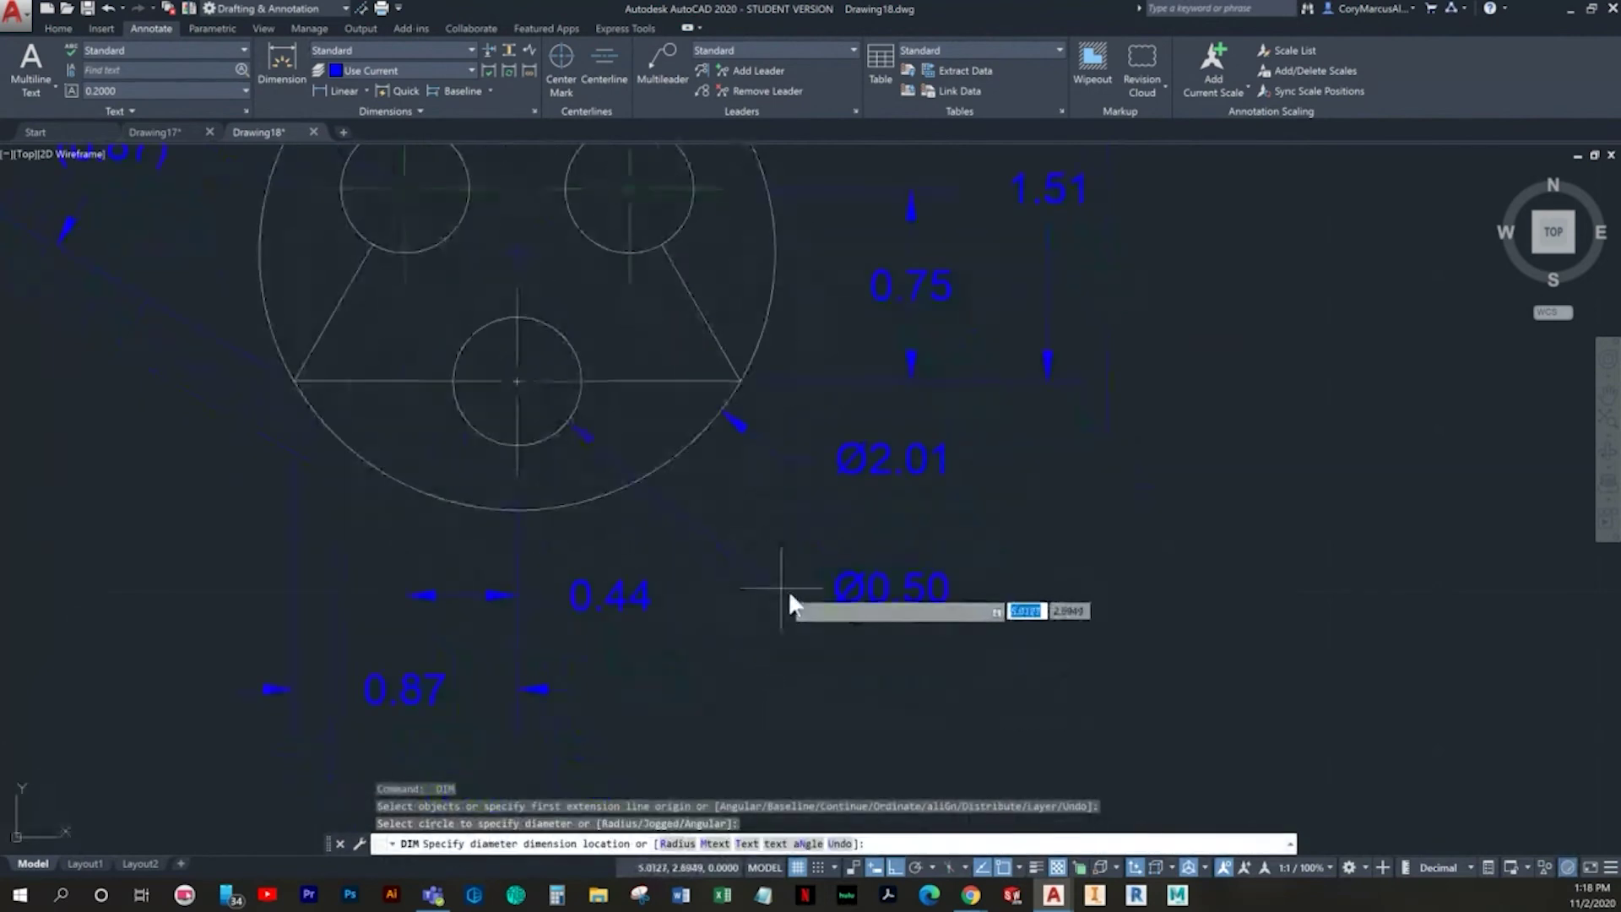
pyautogui.click(858, 581)
# Step: Prefix the small circle's diameter dimension text with 3X, so that it reads 3X Ø0.50
pyautogui.click(858, 581)
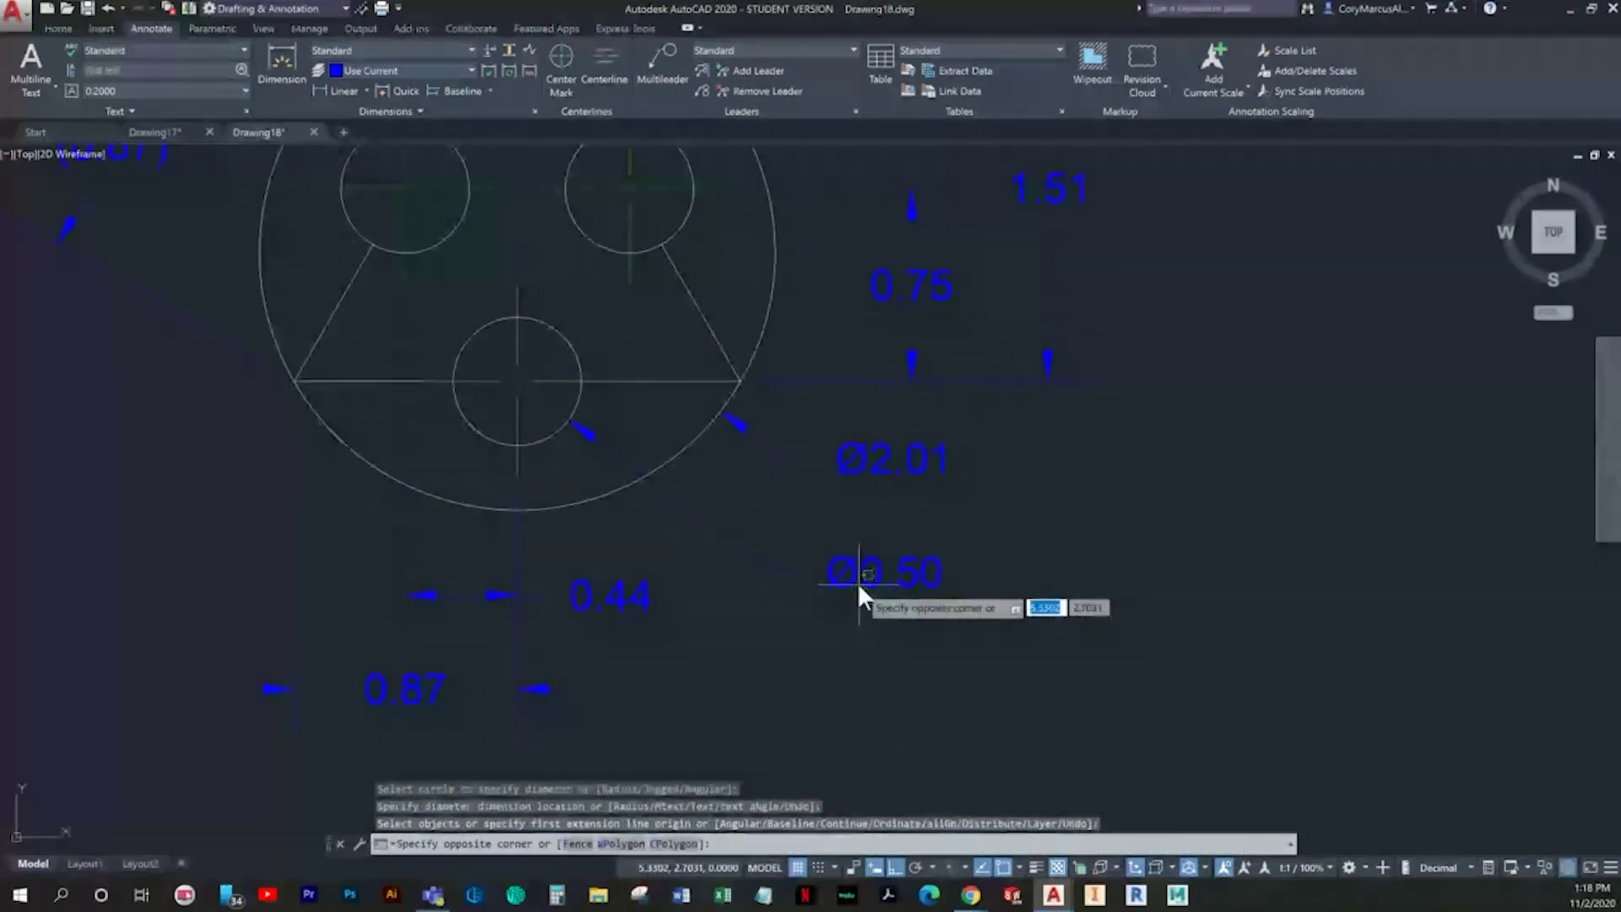
pyautogui.click(844, 576)
pyautogui.click(844, 576)
pyautogui.click(838, 574)
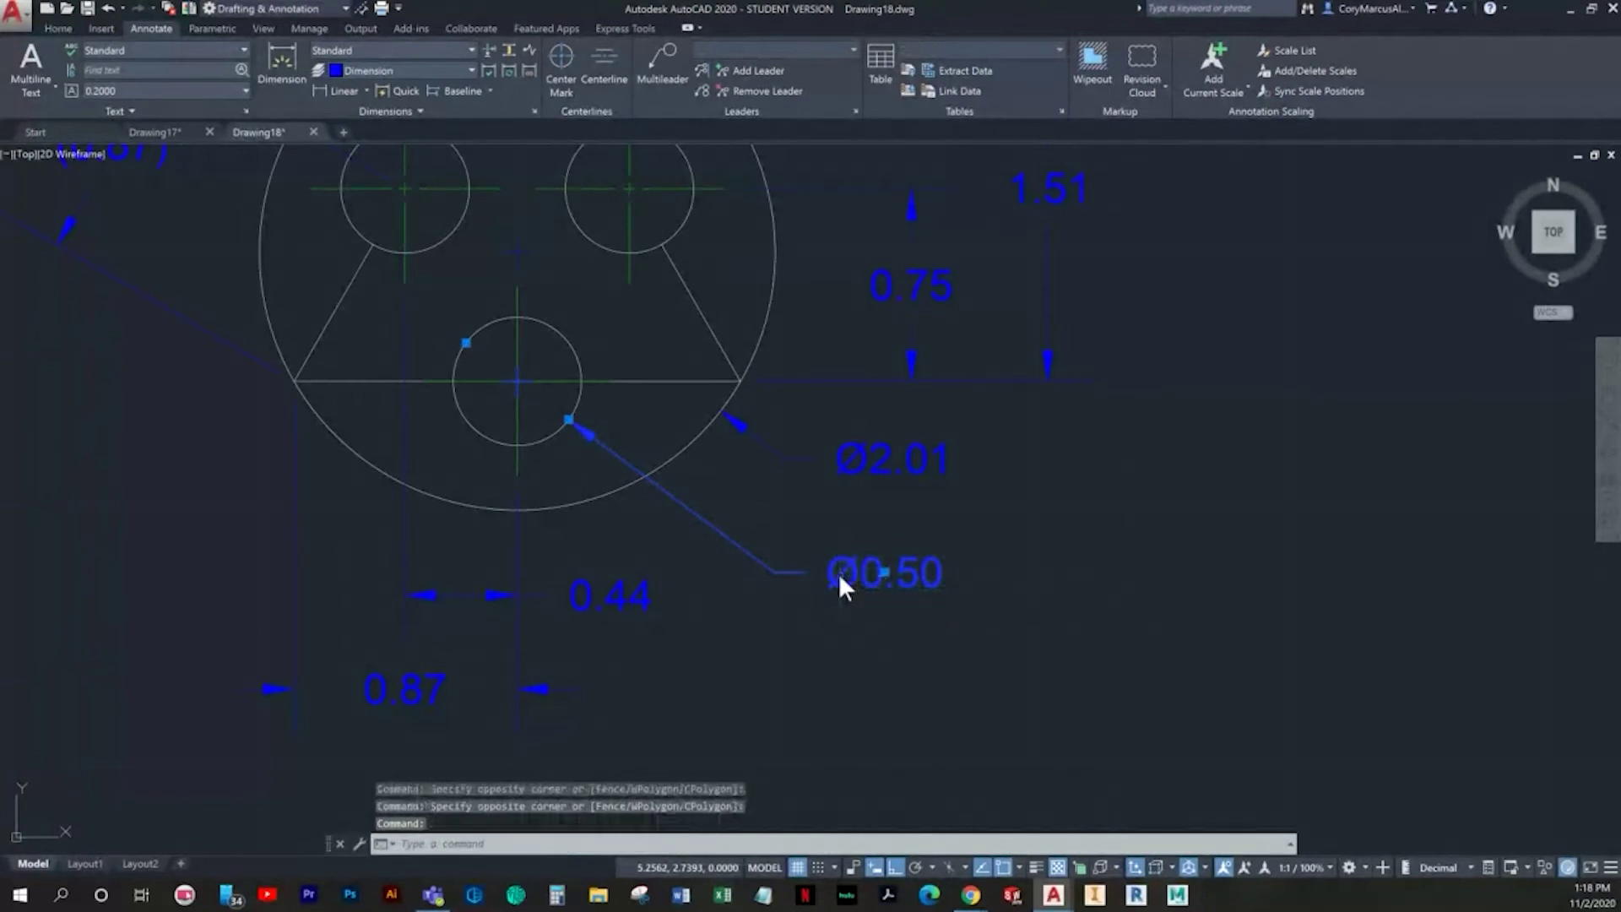
pyautogui.doubleClick(839, 574)
pyautogui.write('3X')
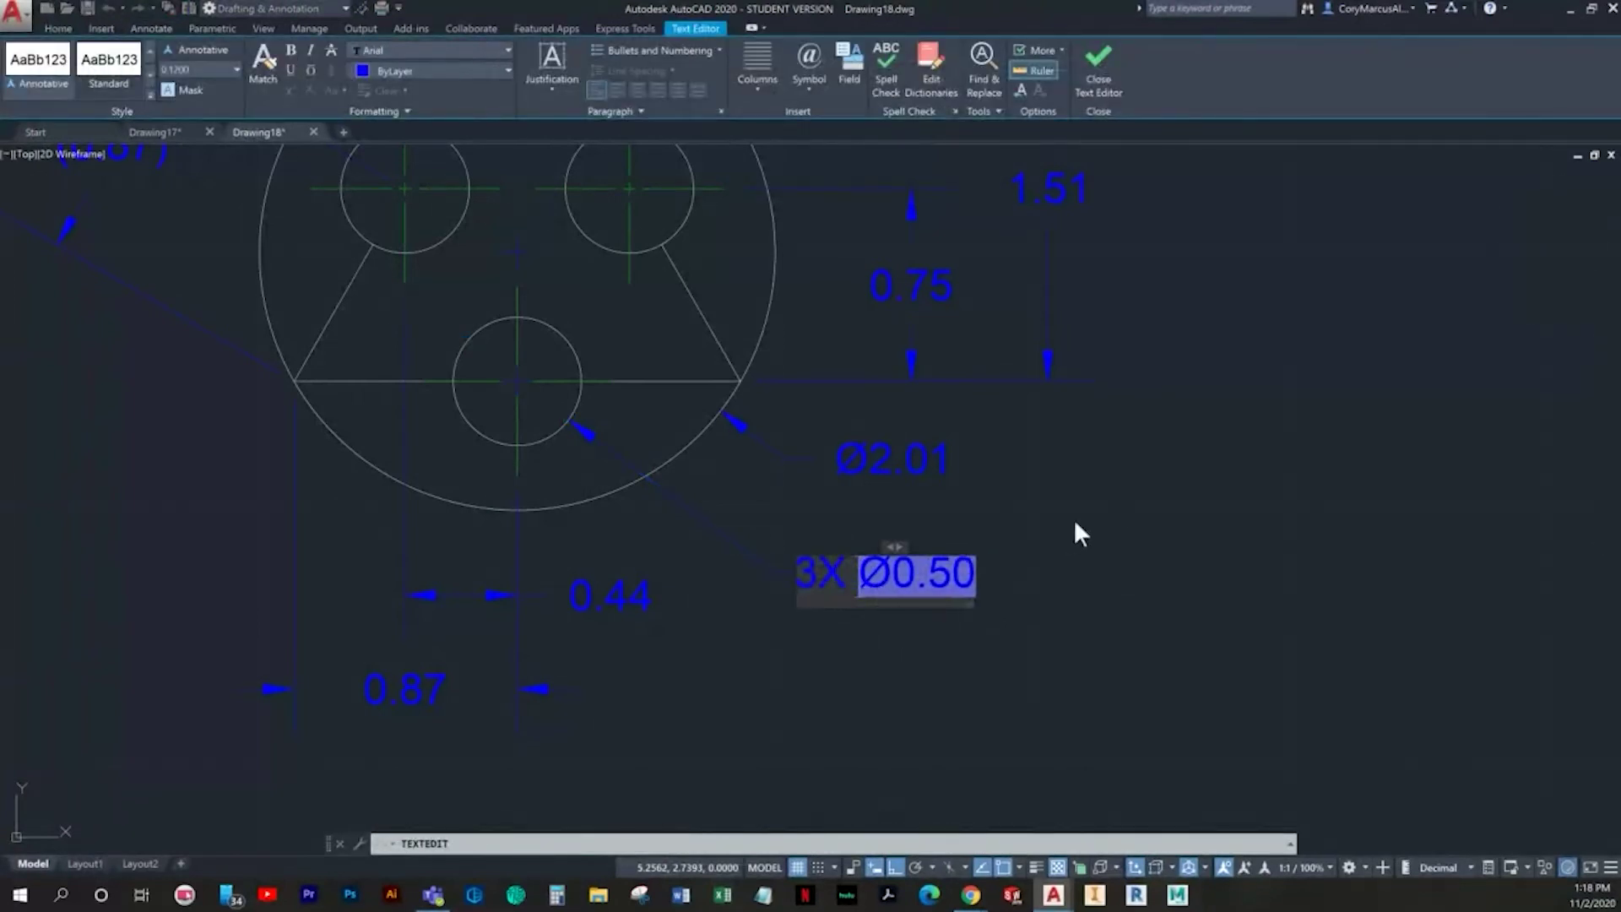
pyautogui.click(1060, 525)
pyautogui.press('Escape')
# Step: Create a new drawing from the Imperial B template
pyautogui.scroll(-6, 1025, 545)
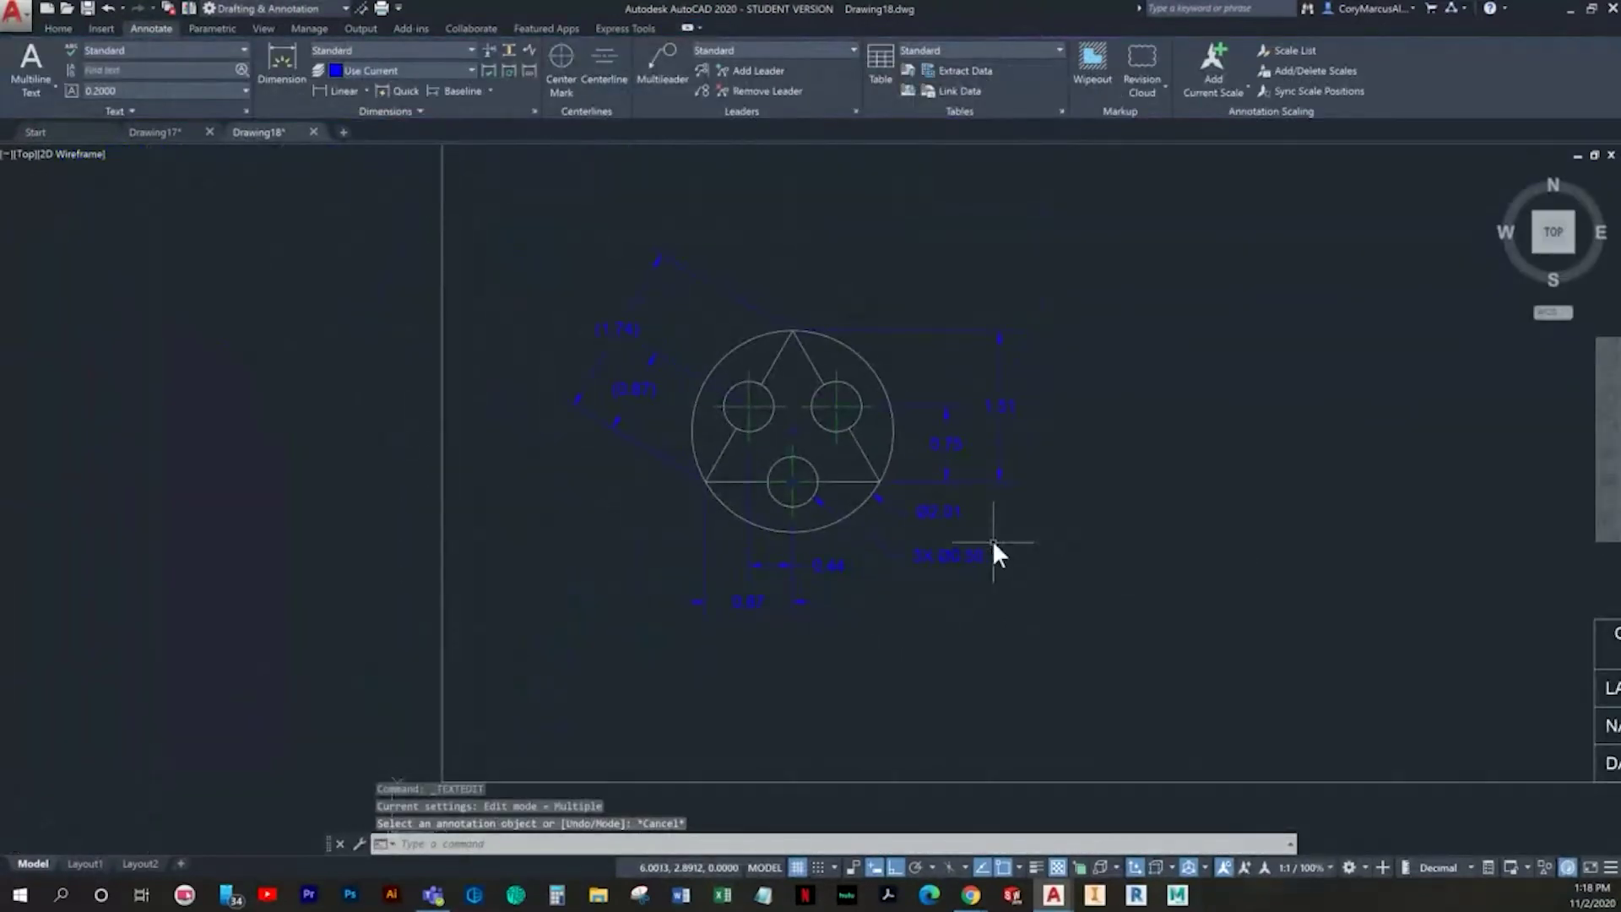
pyautogui.scroll(-1, 979, 547)
pyautogui.scroll(1, 963, 549)
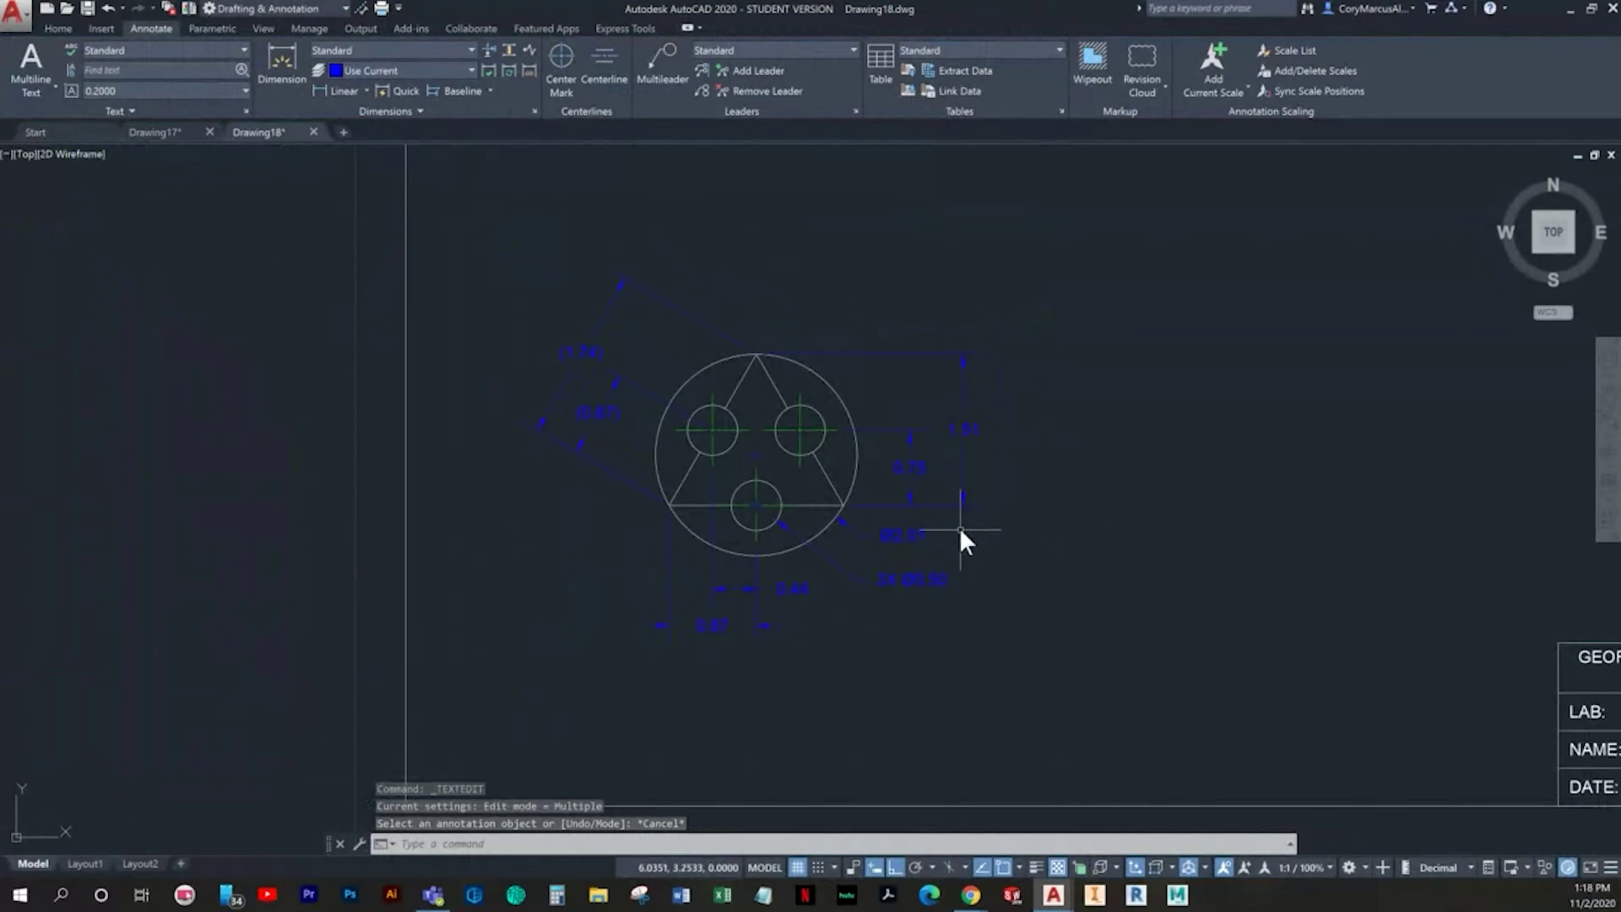
pyautogui.moveTo(966, 532); pyautogui.dragTo(907, 524, button='middle')
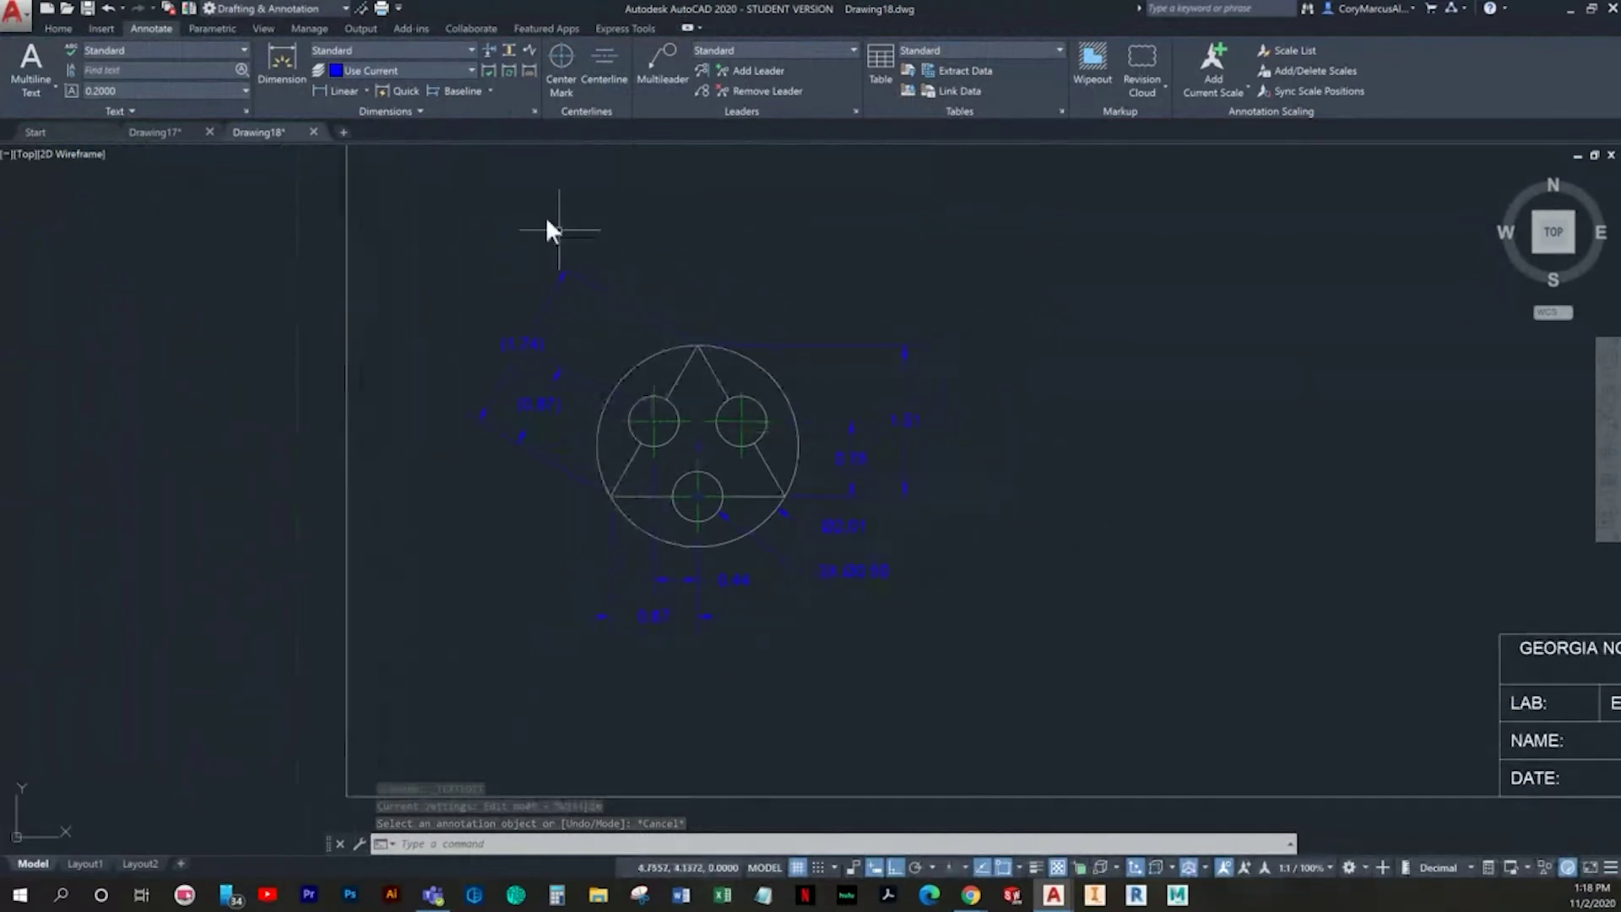
pyautogui.click(49, 8)
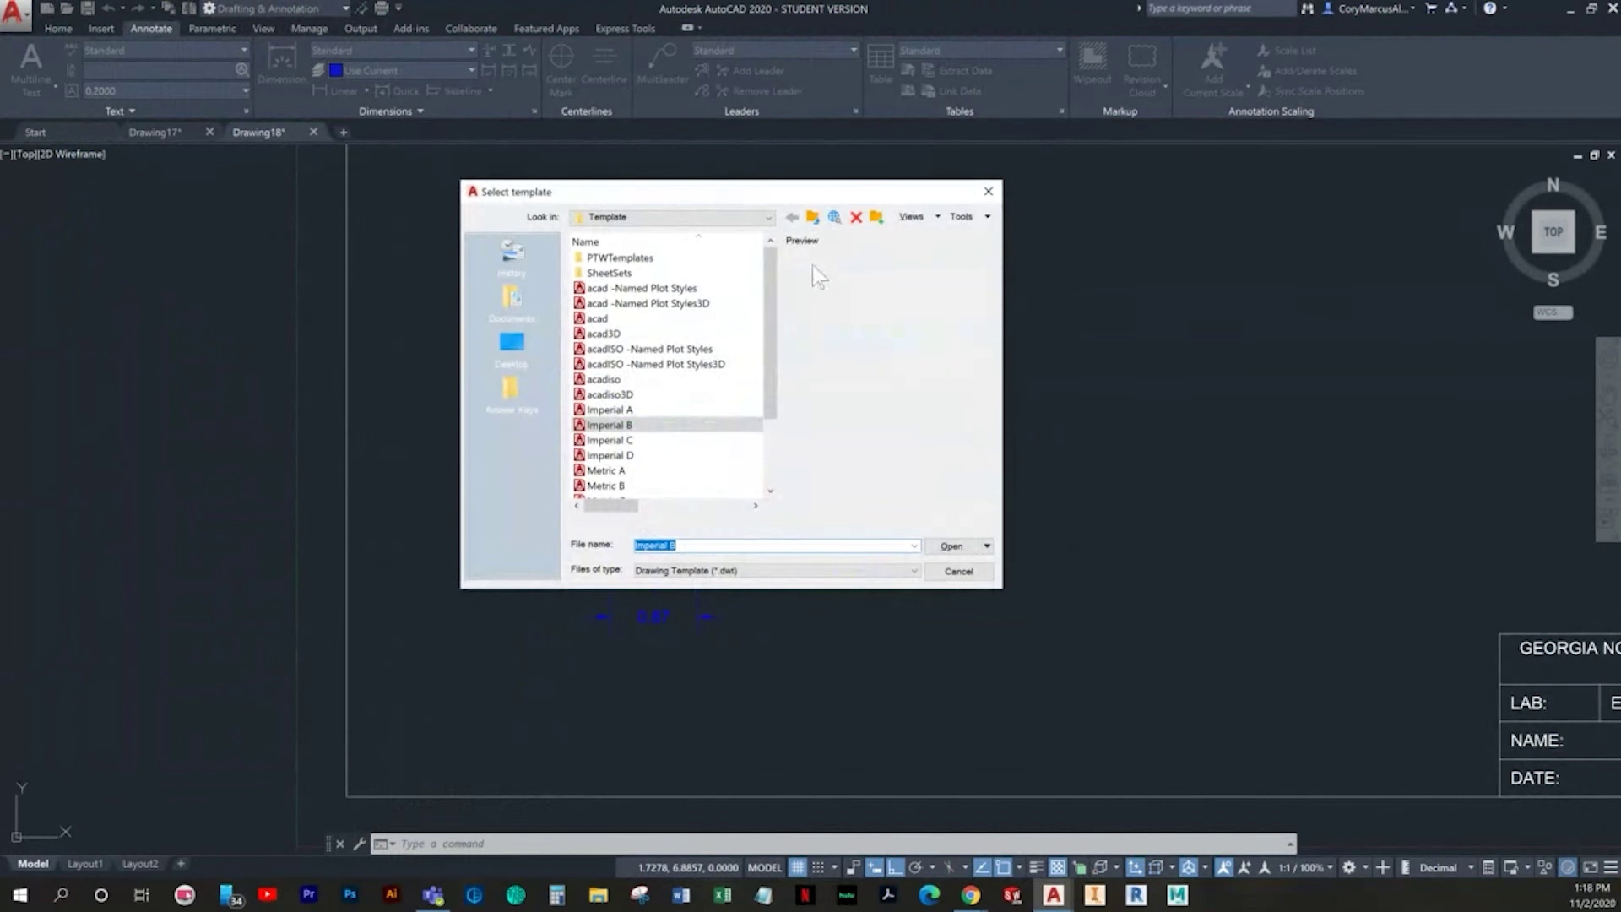
pyautogui.doubleClick(640, 426)
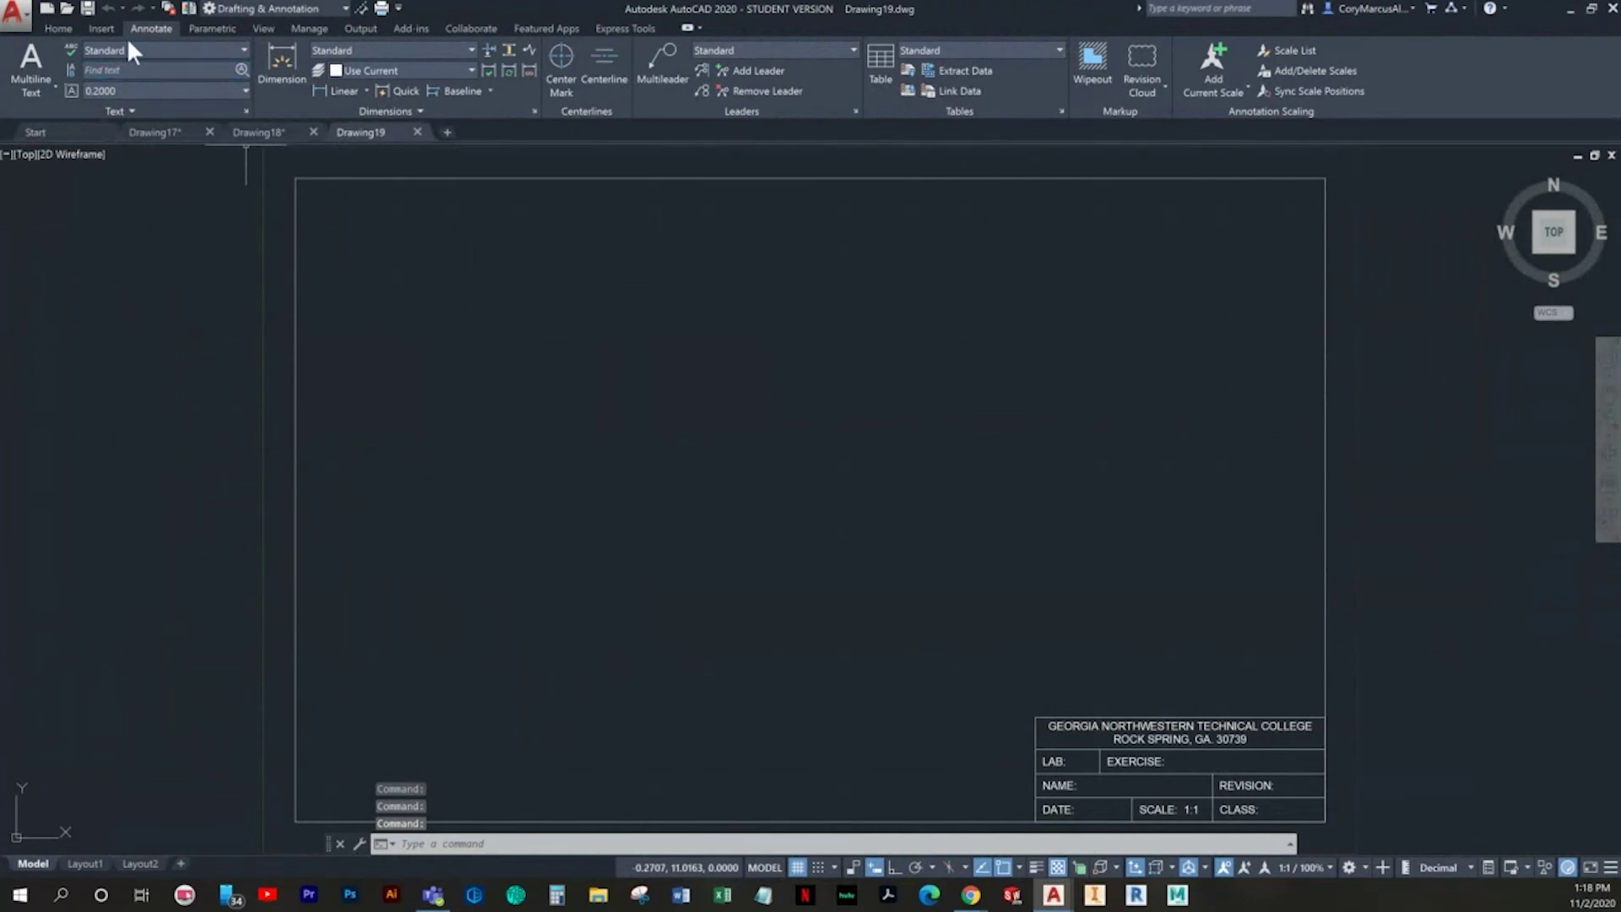
pyautogui.click(57, 30)
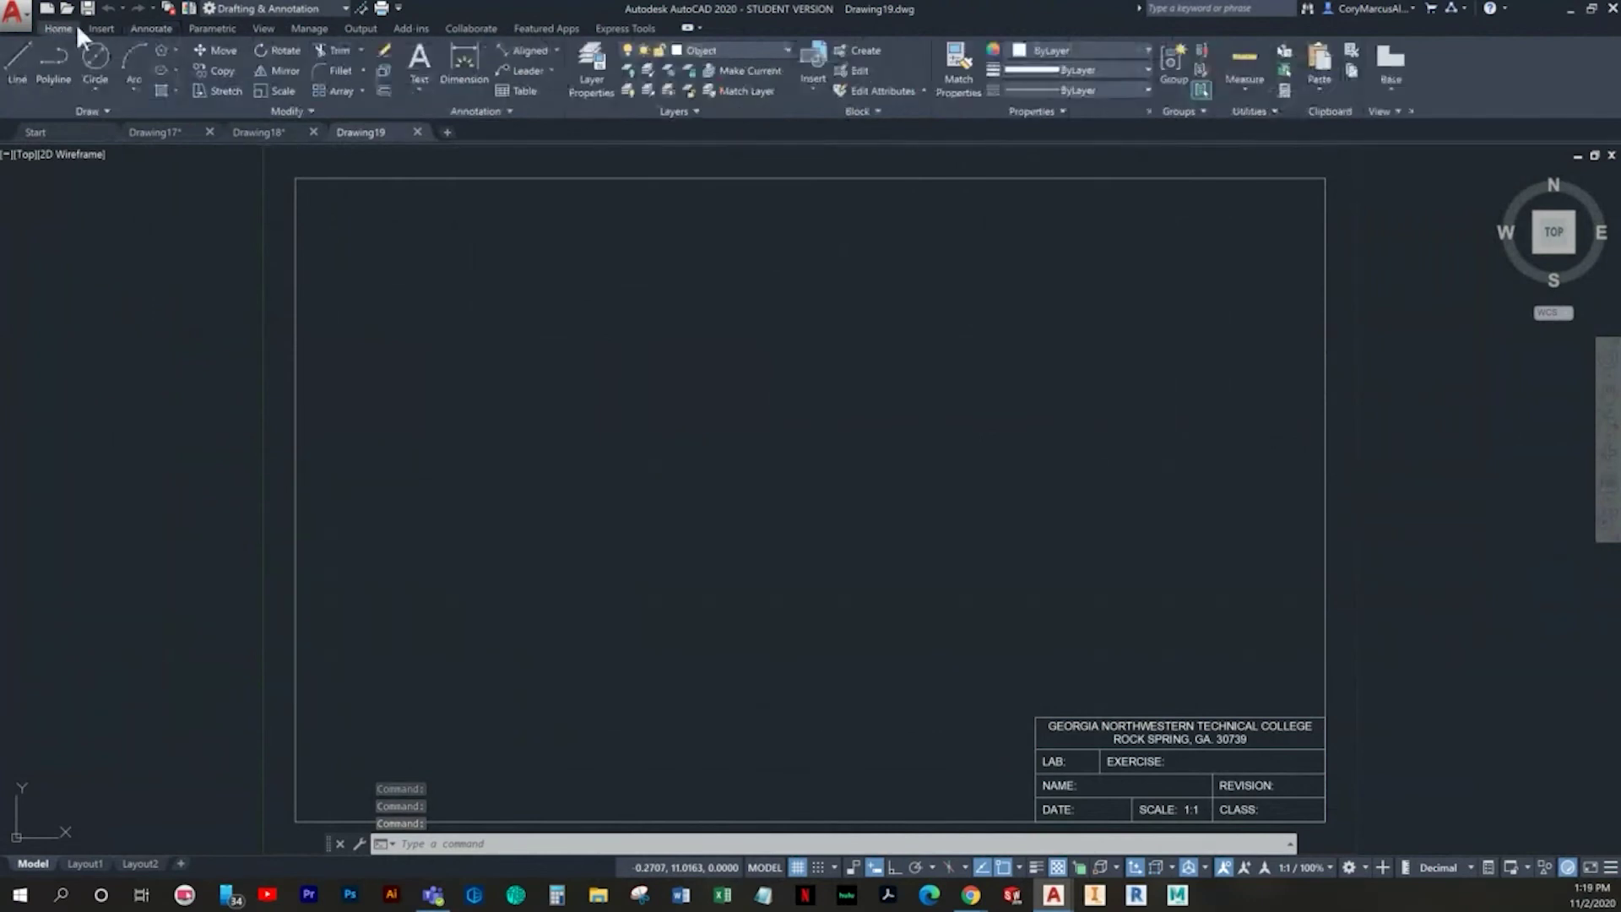
pyautogui.click(163, 51)
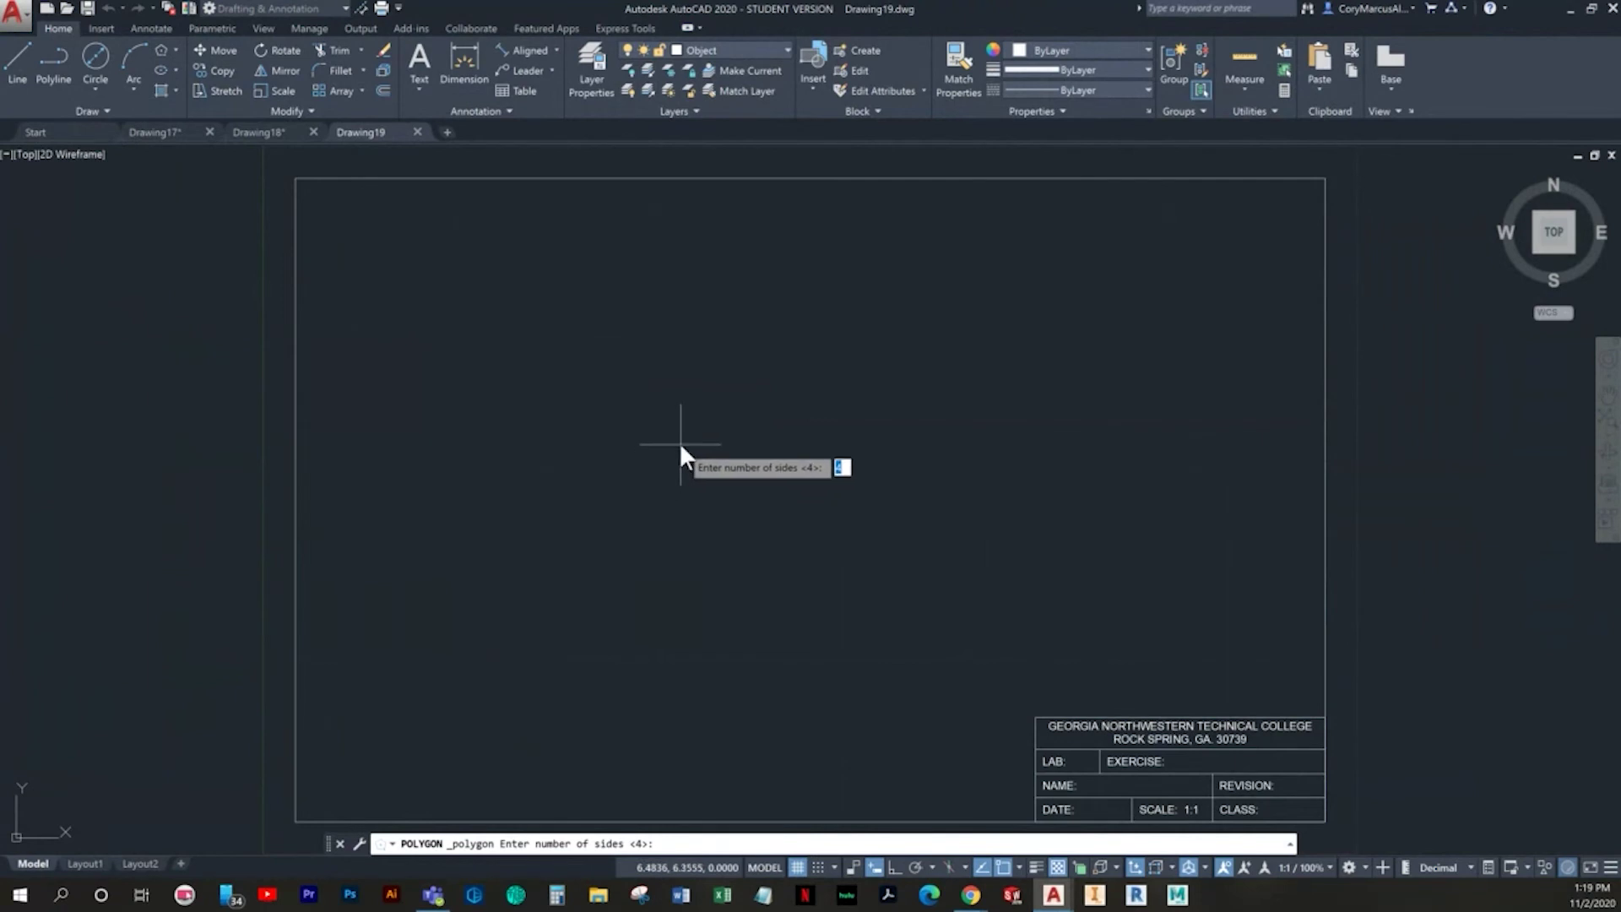
pyautogui.write('6')
pyautogui.press('Return')
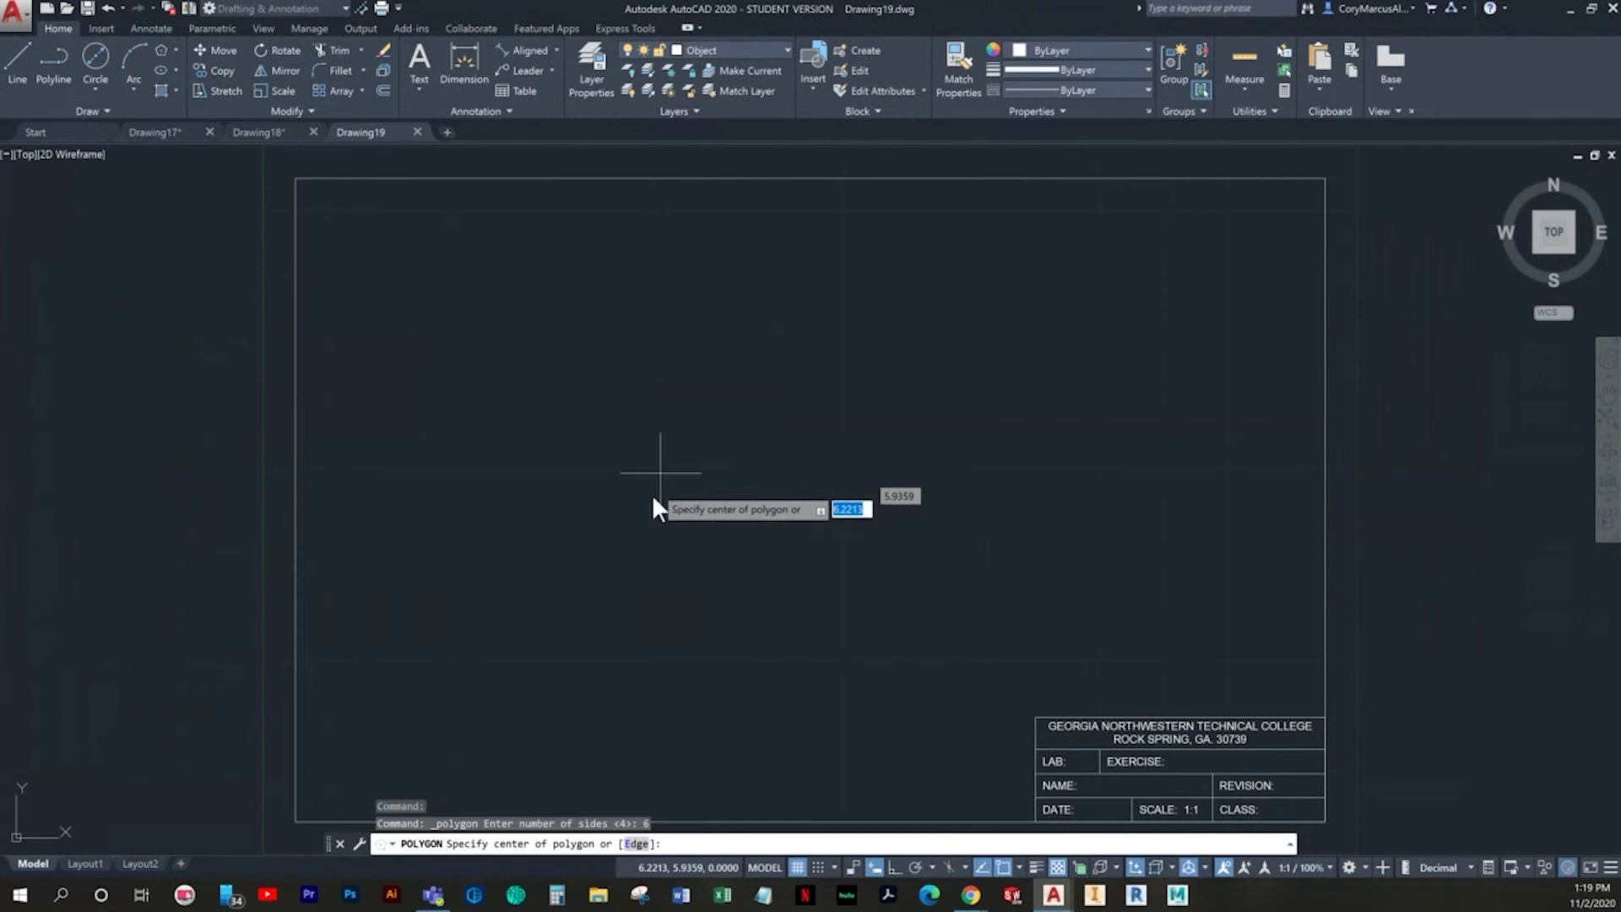
pyautogui.write('4')
pyautogui.press('Tab')
pyautogui.write('4')
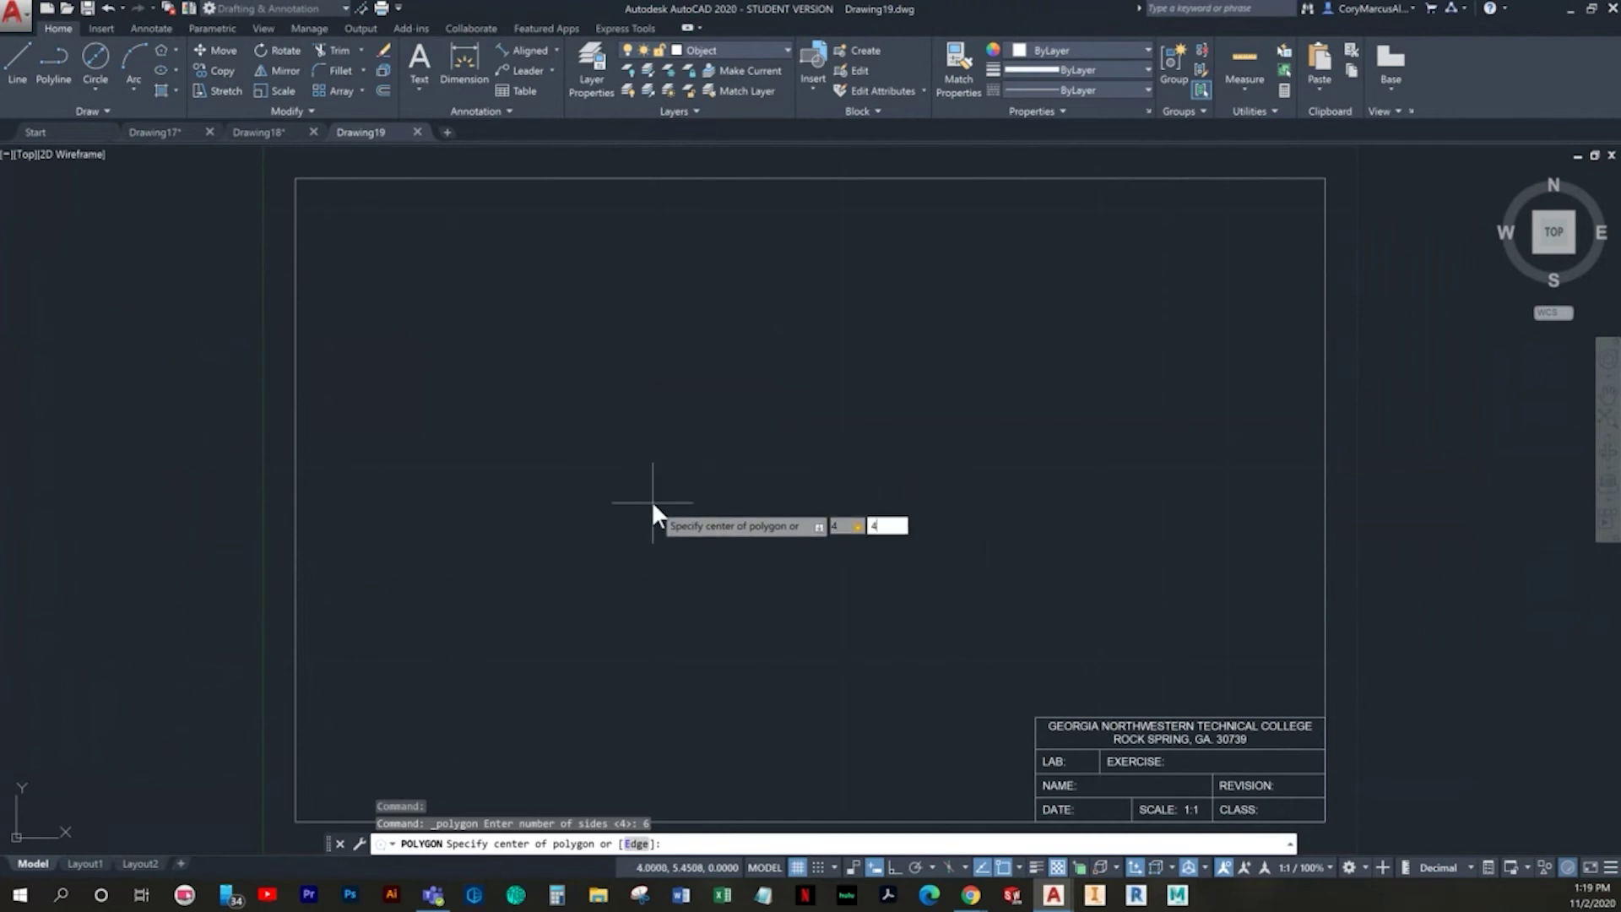
pyautogui.press('Return')
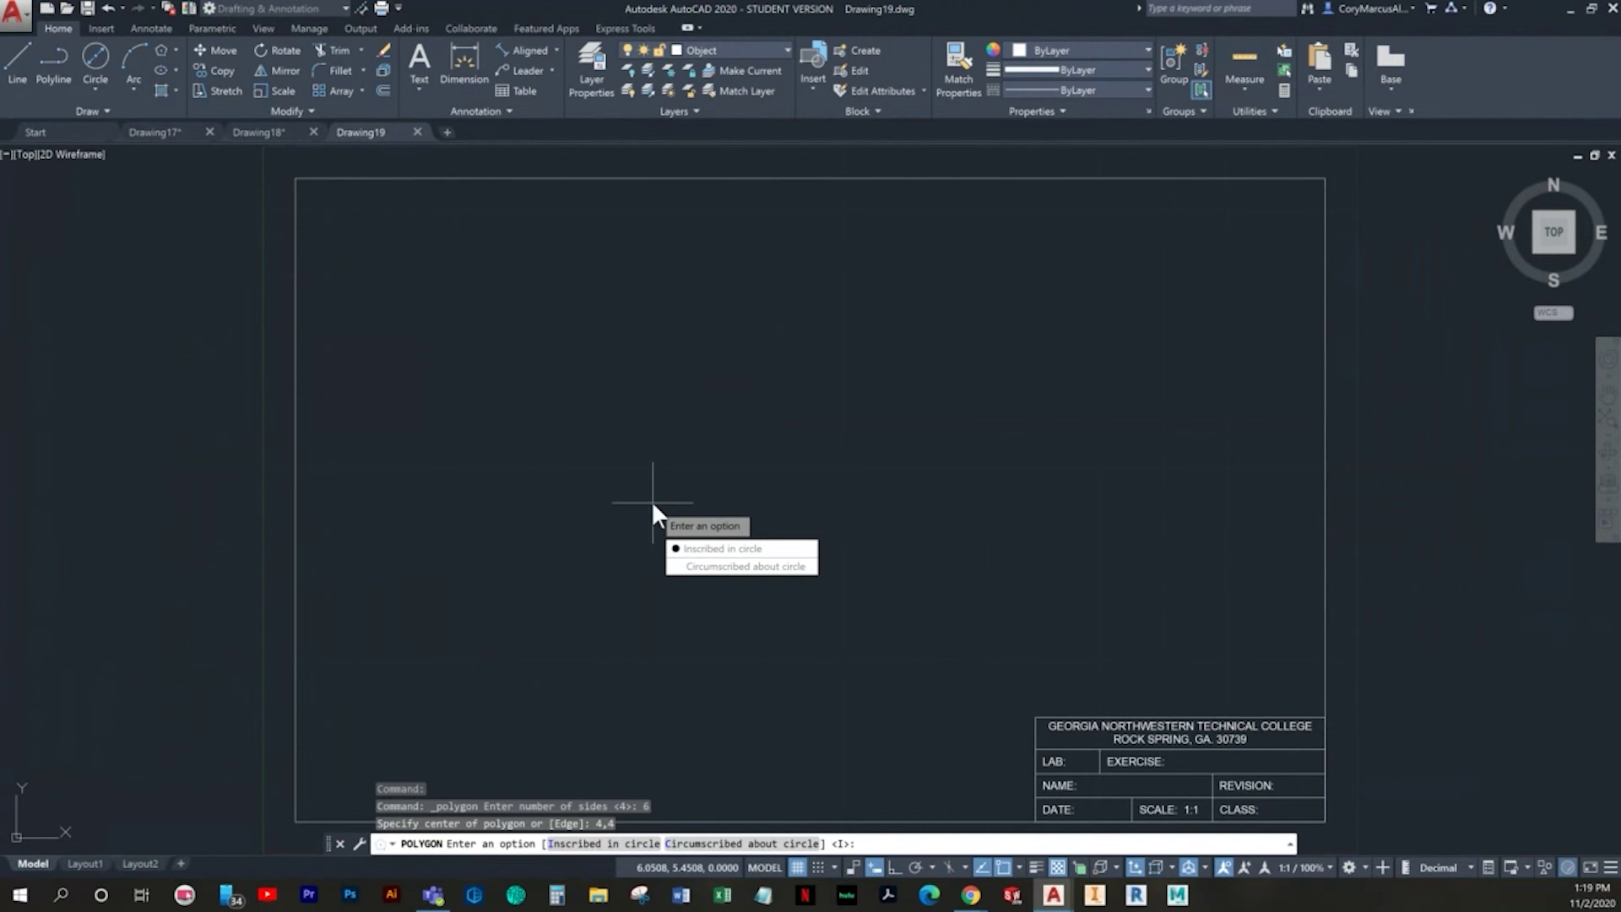
pyautogui.click(733, 566)
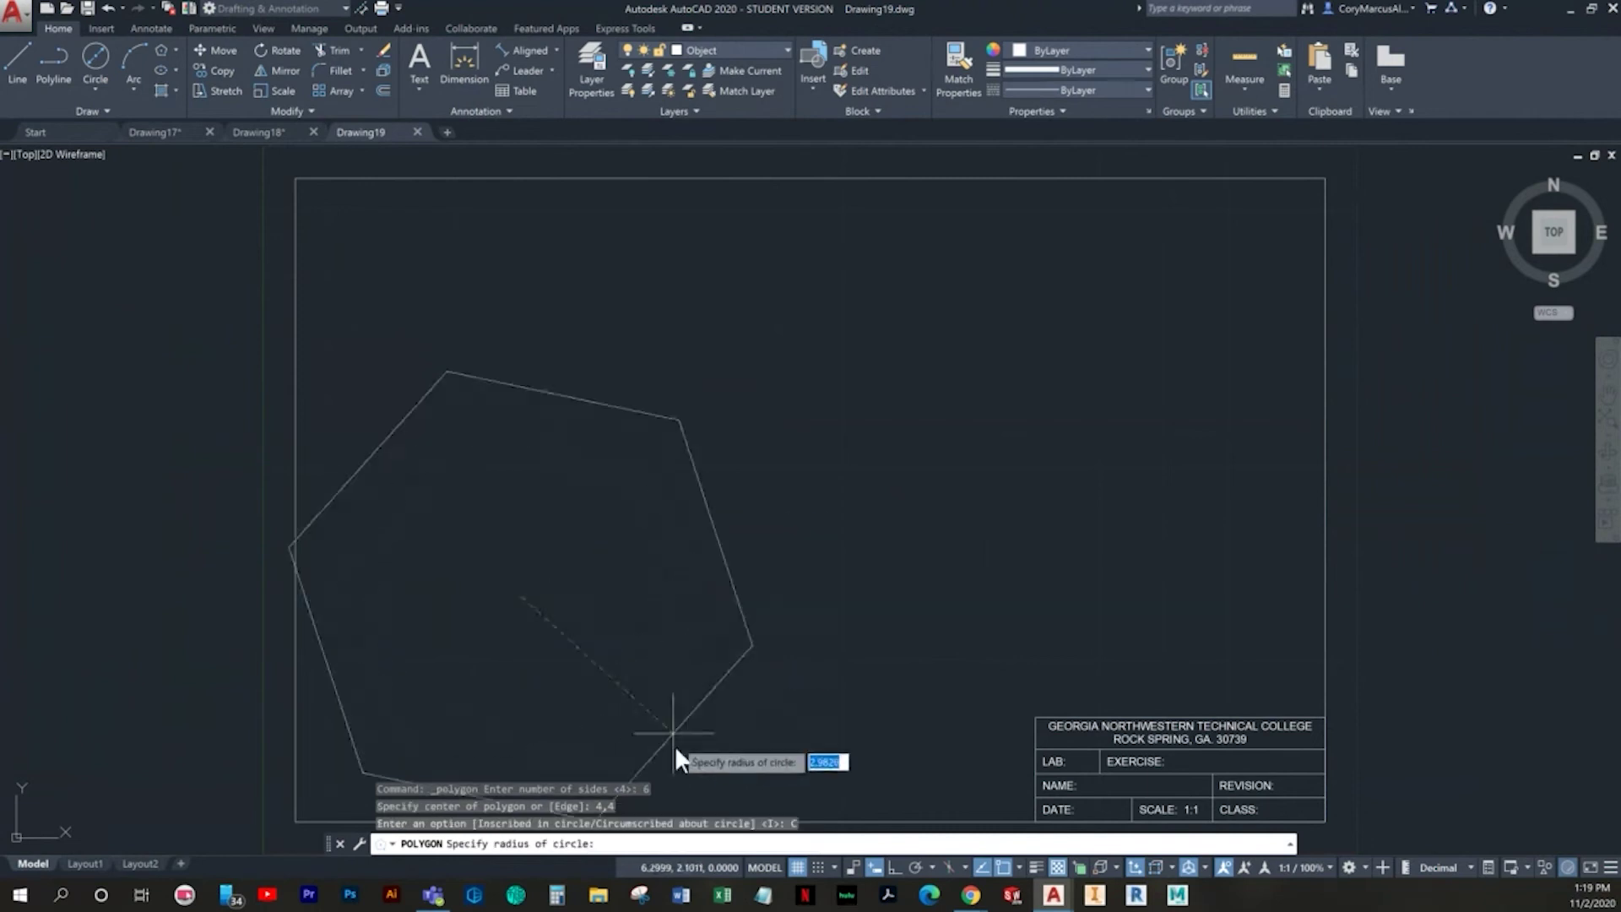
pyautogui.press('Escape')
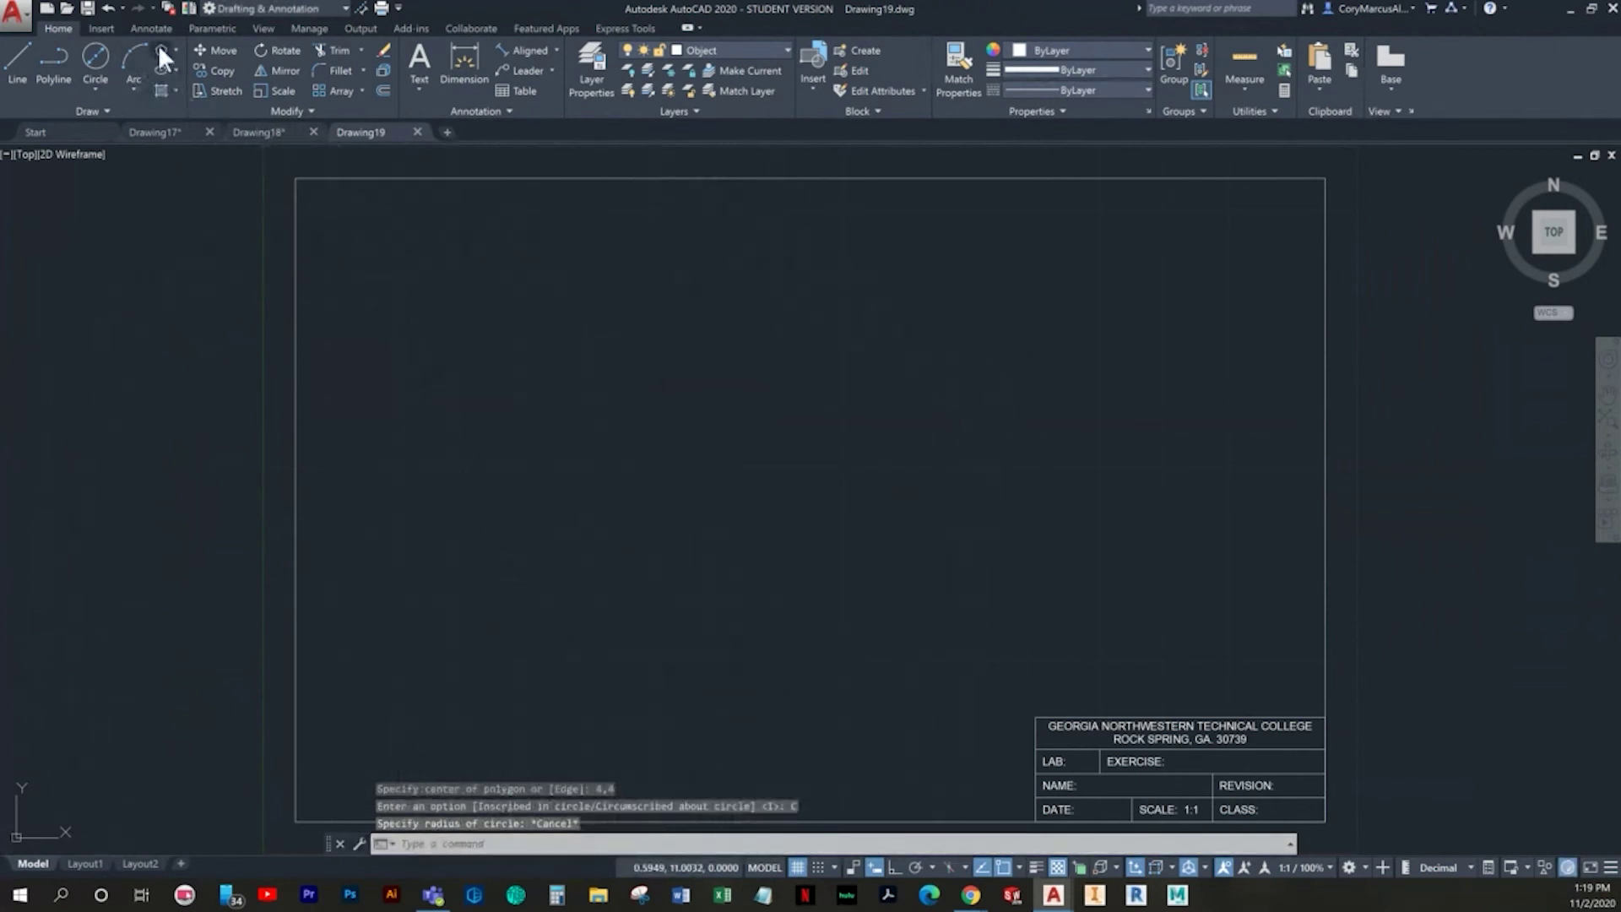
# Step: Draw a six-sided polygon by its edge, with the first endpoint at 4,4 and a horizontal bottom edge 1.6 long
pyautogui.click(160, 51)
pyautogui.press('Return')
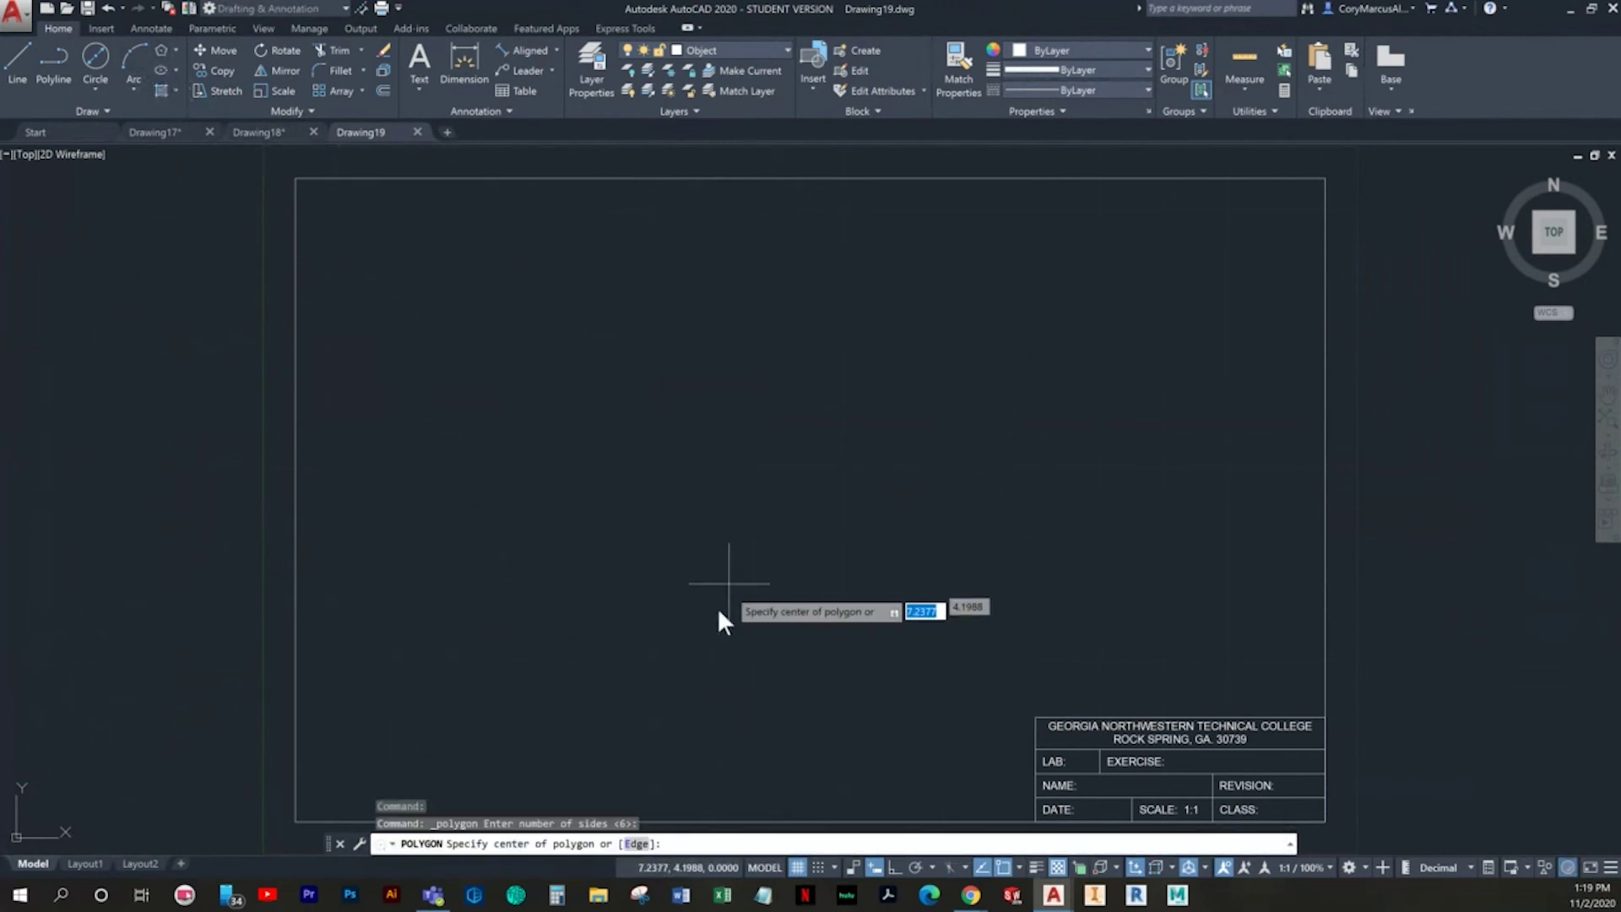
pyautogui.click(637, 844)
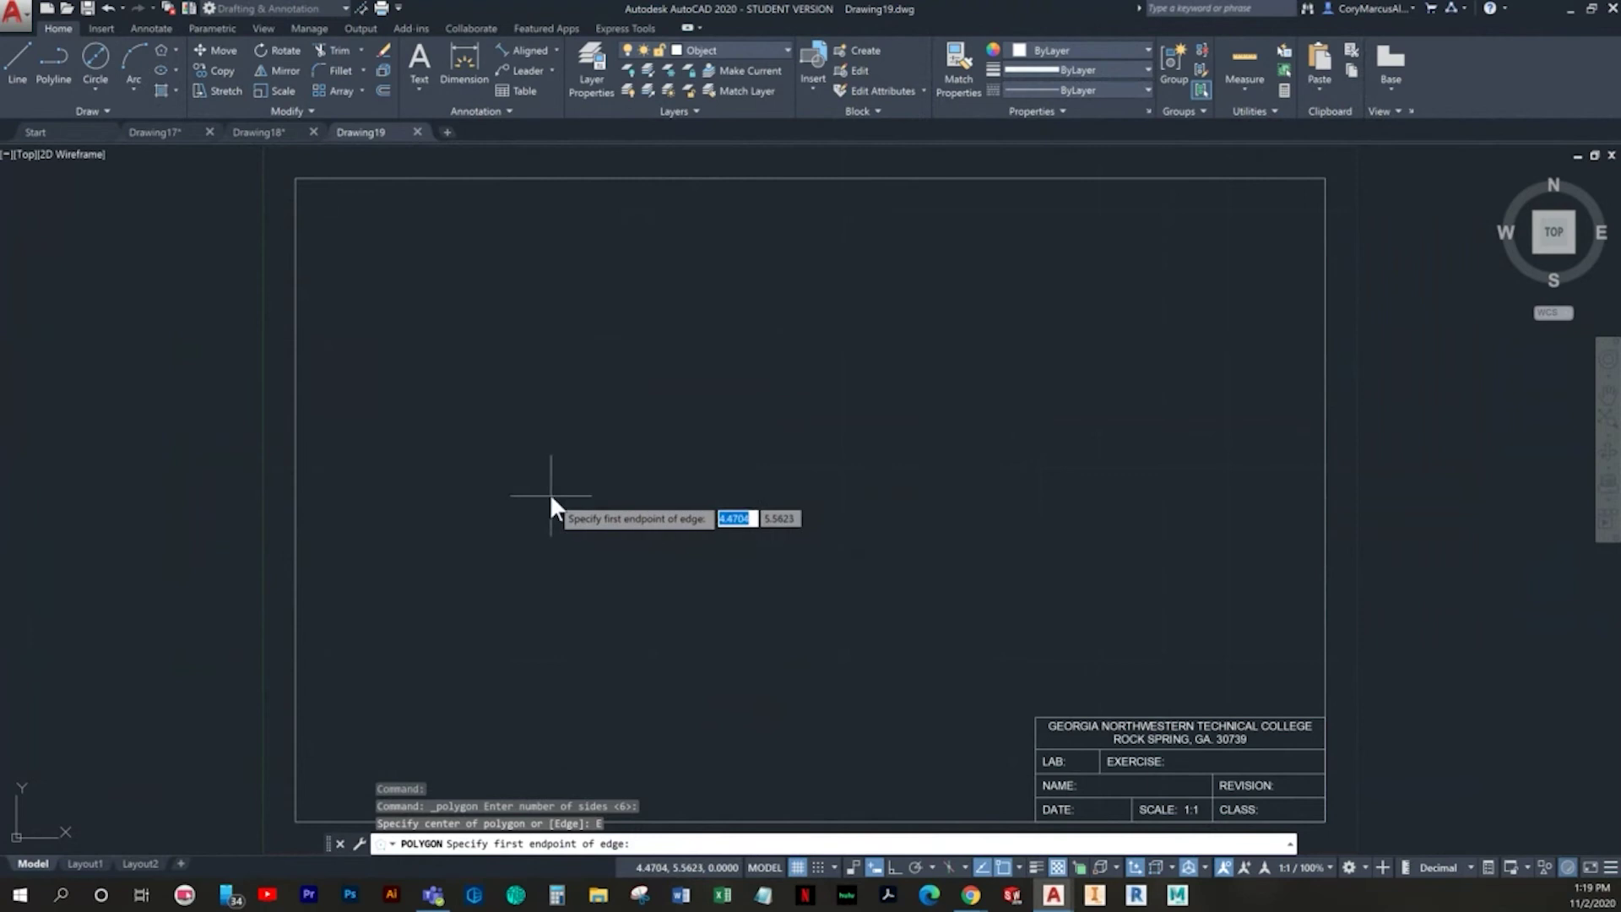
pyautogui.write('4,4')
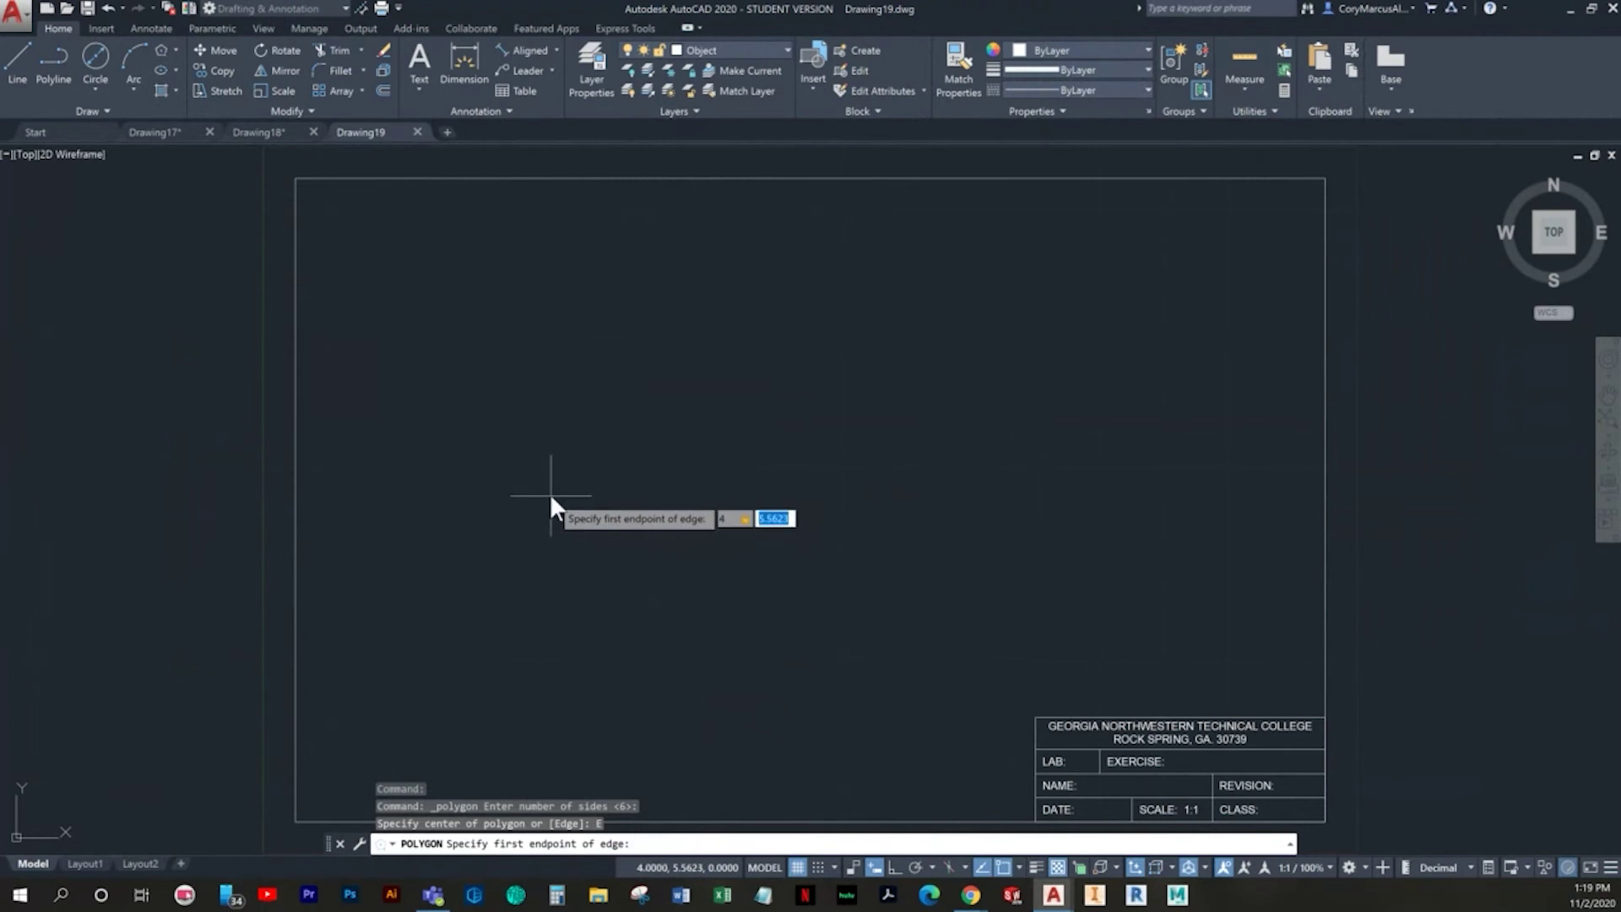
pyautogui.press('Return')
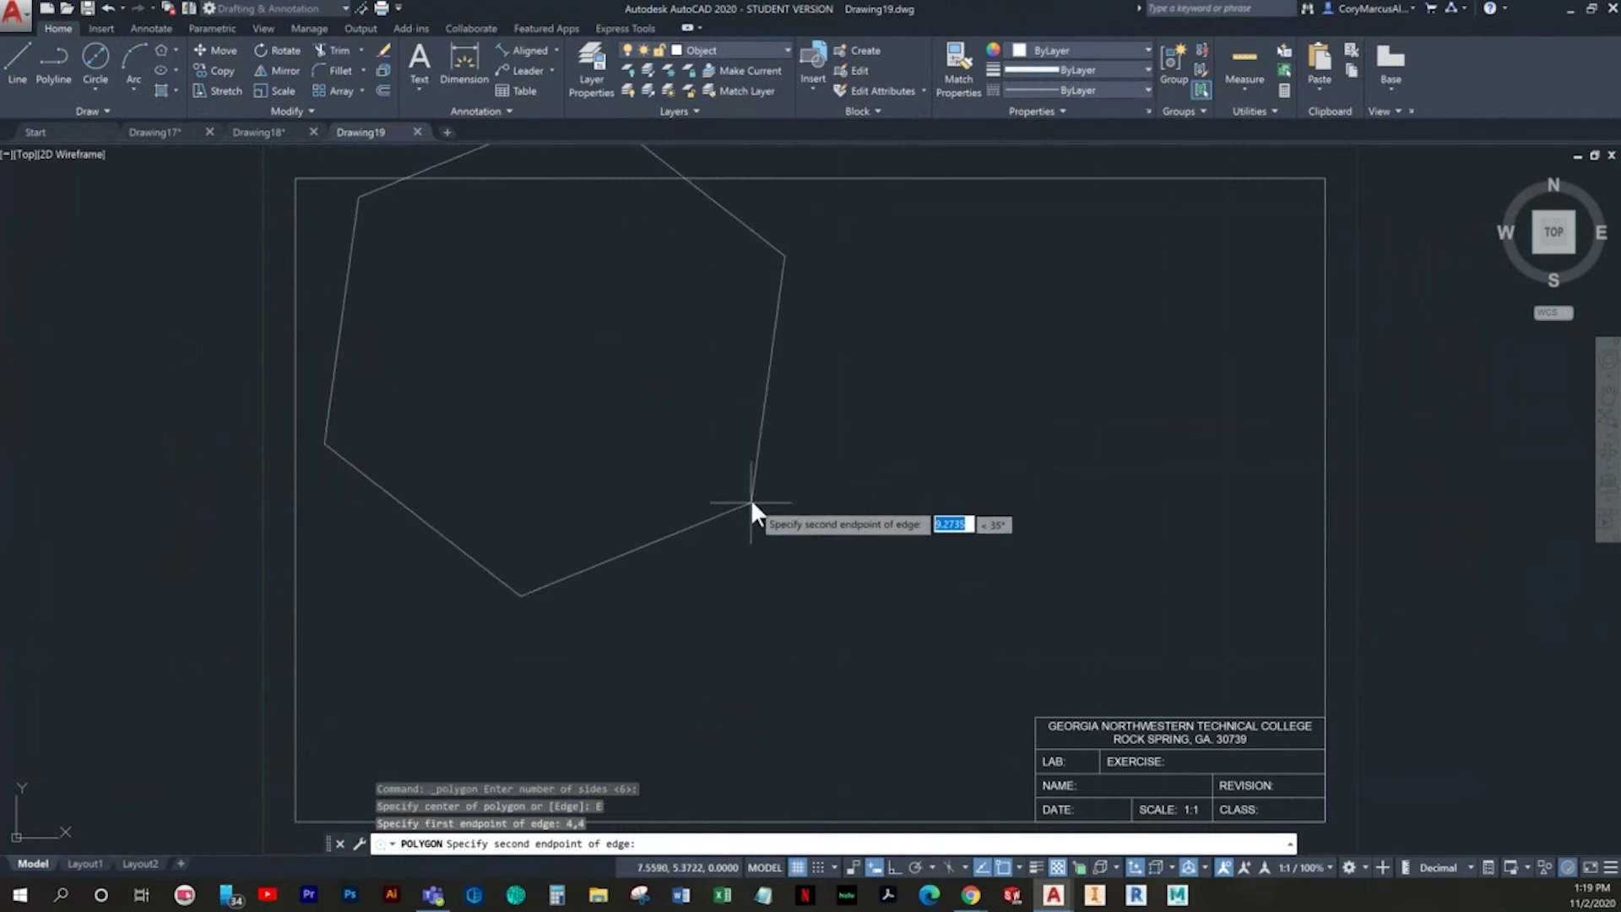
pyautogui.press('F8')
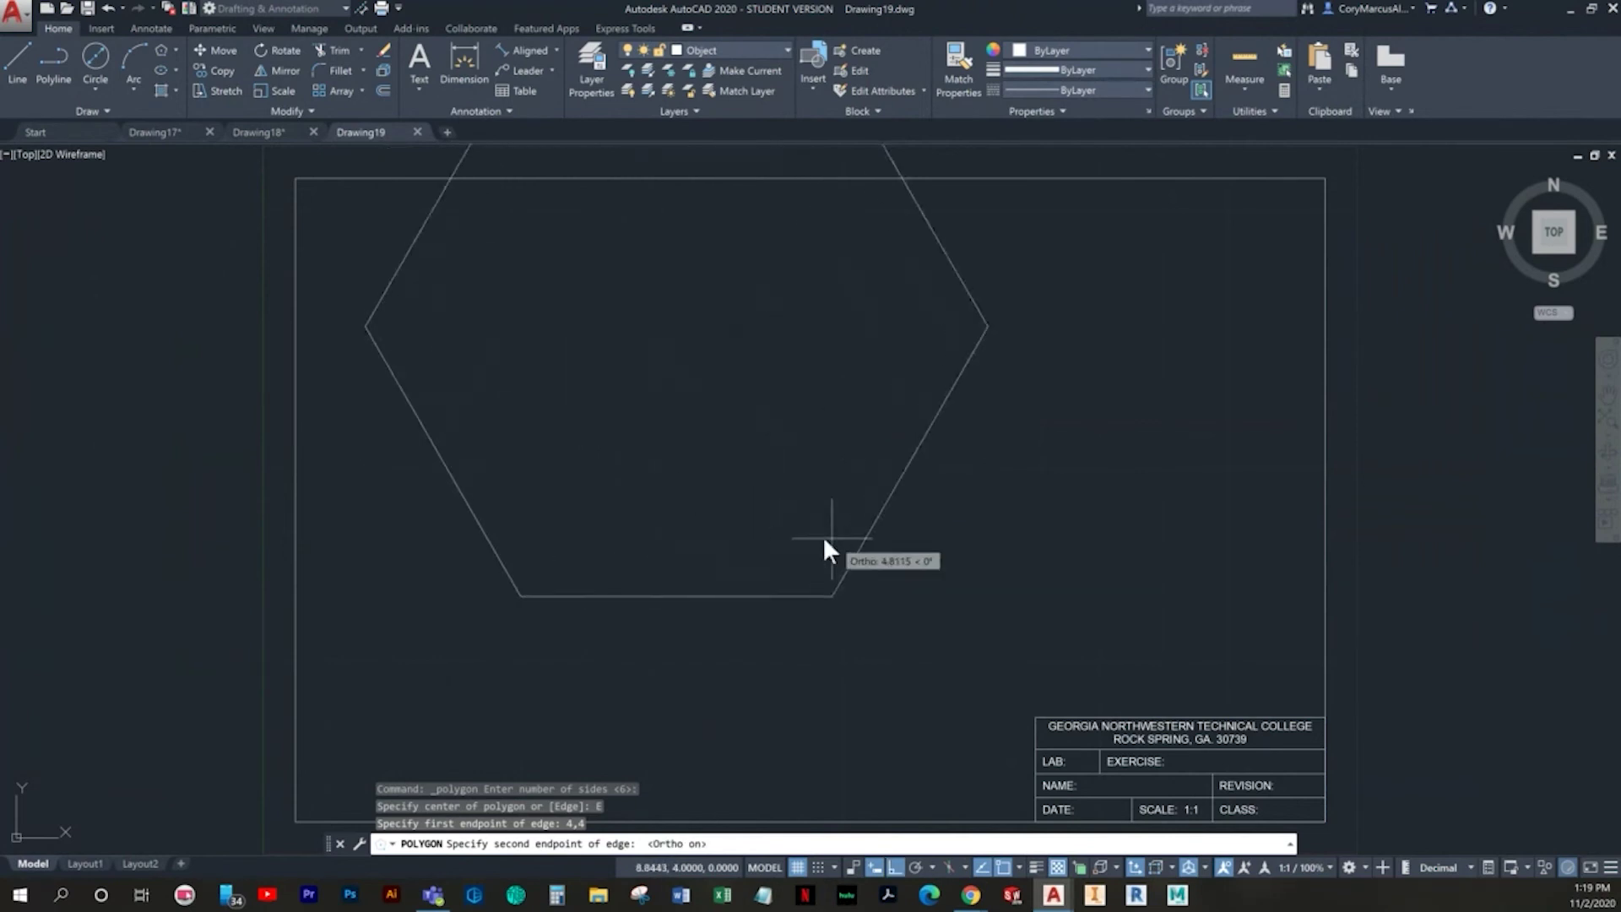
pyautogui.write('1.6')
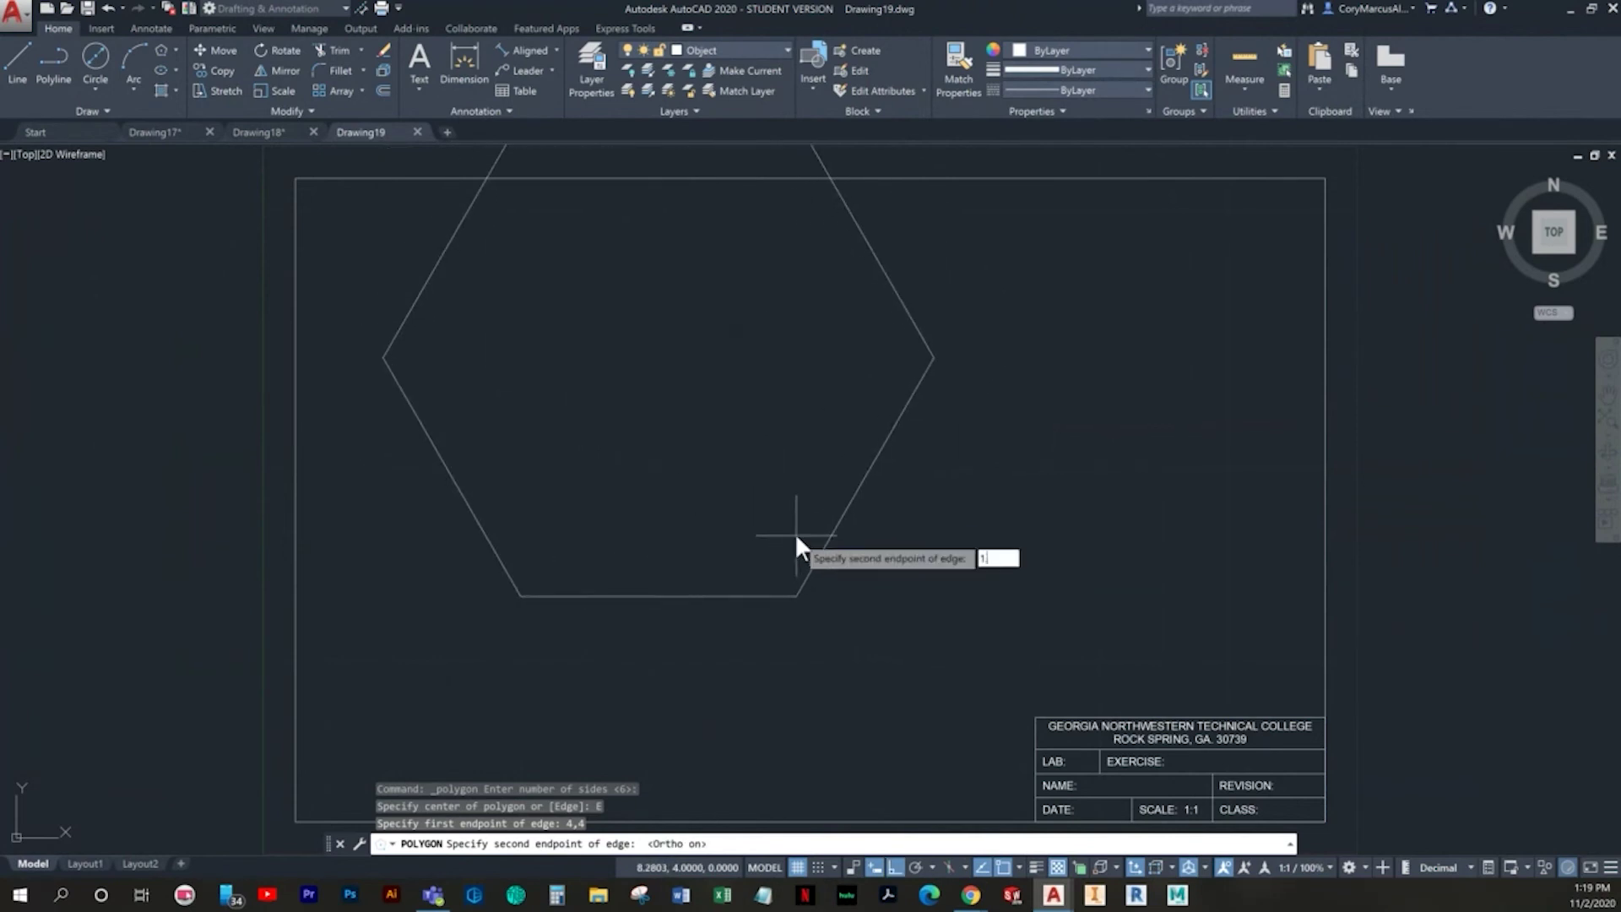
pyautogui.press('Return')
pyautogui.click(464, 61)
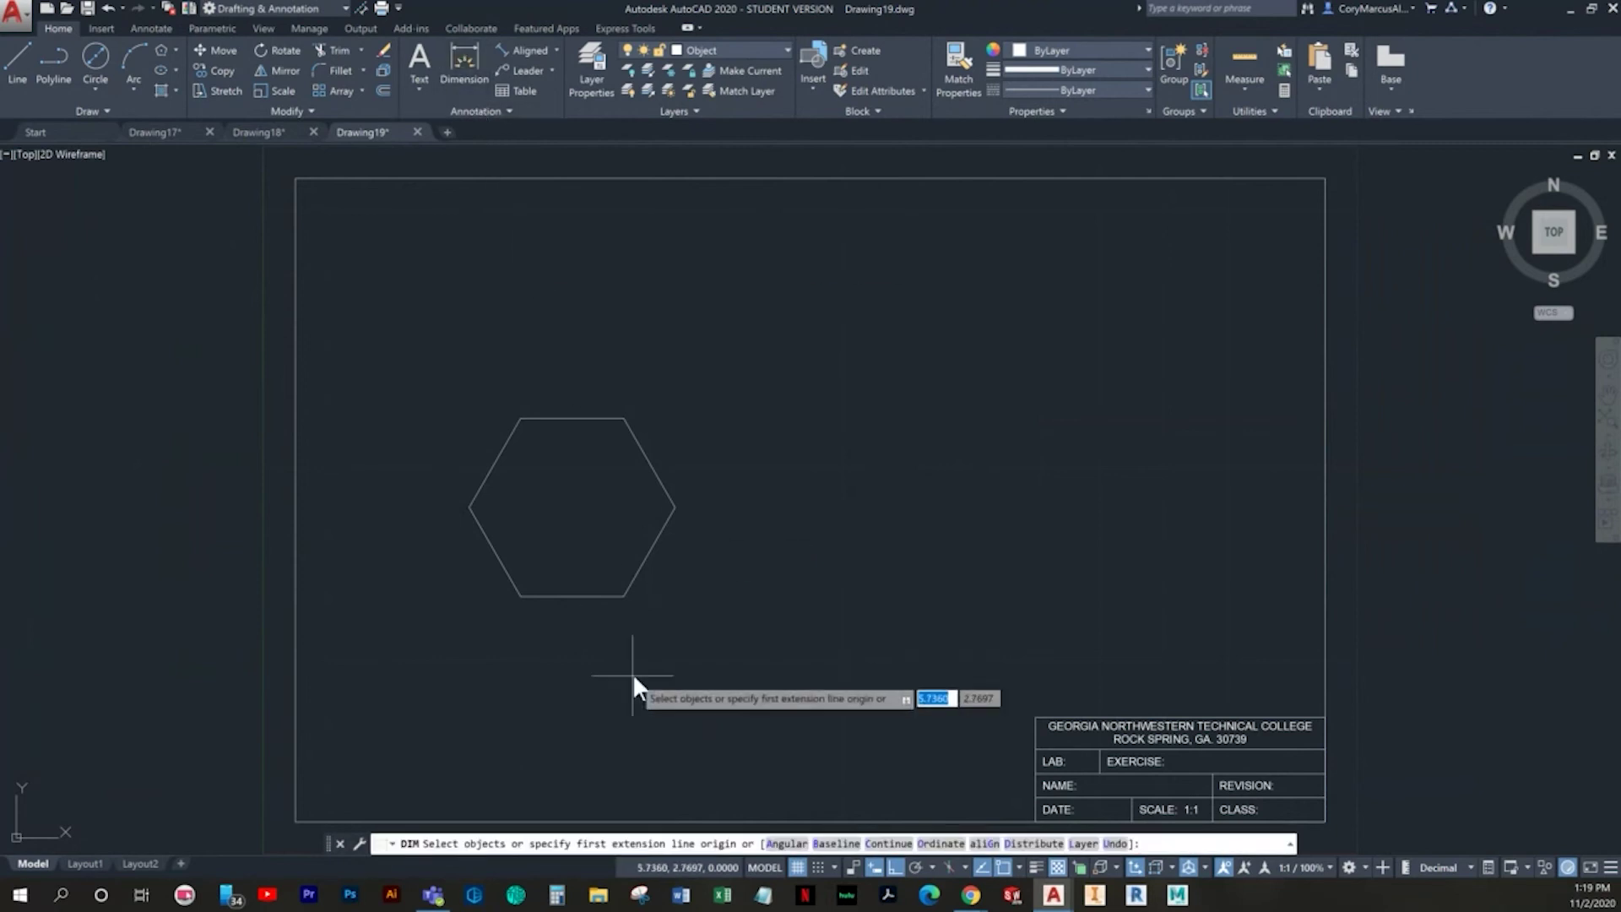
pyautogui.press('Escape')
pyautogui.moveTo(629, 678); pyautogui.dragTo(727, 595, button='middle')
pyautogui.scroll(-2, 604, 581)
pyautogui.scroll(2, 605, 581)
pyautogui.scroll(2, 570, 576)
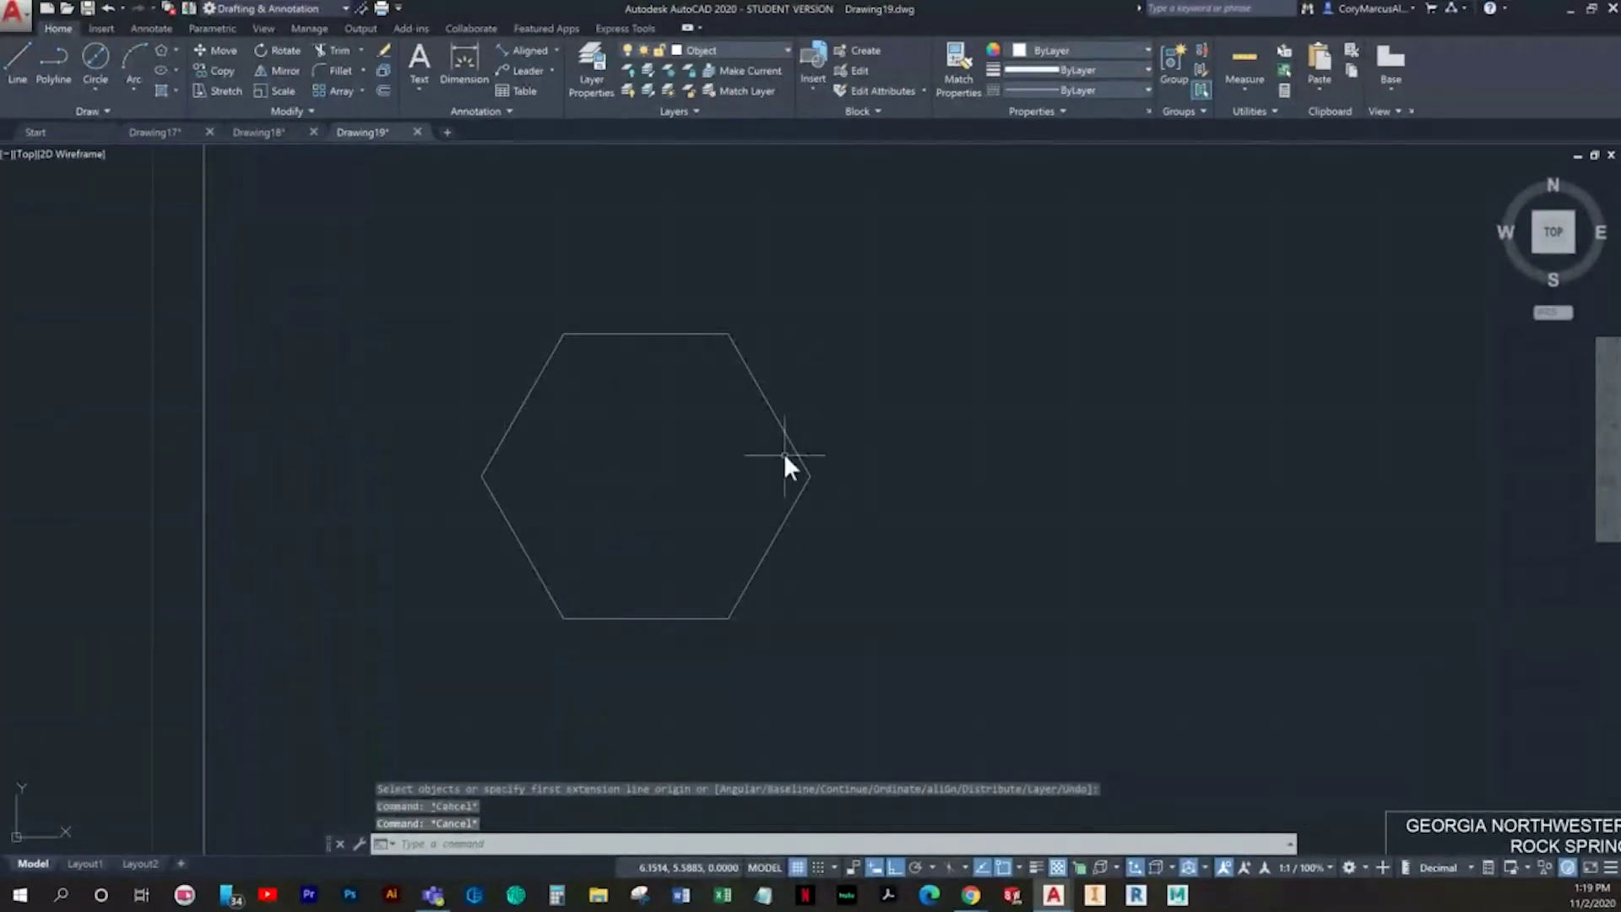
pyautogui.write('o')
pyautogui.press('Return')
pyautogui.write('.75')
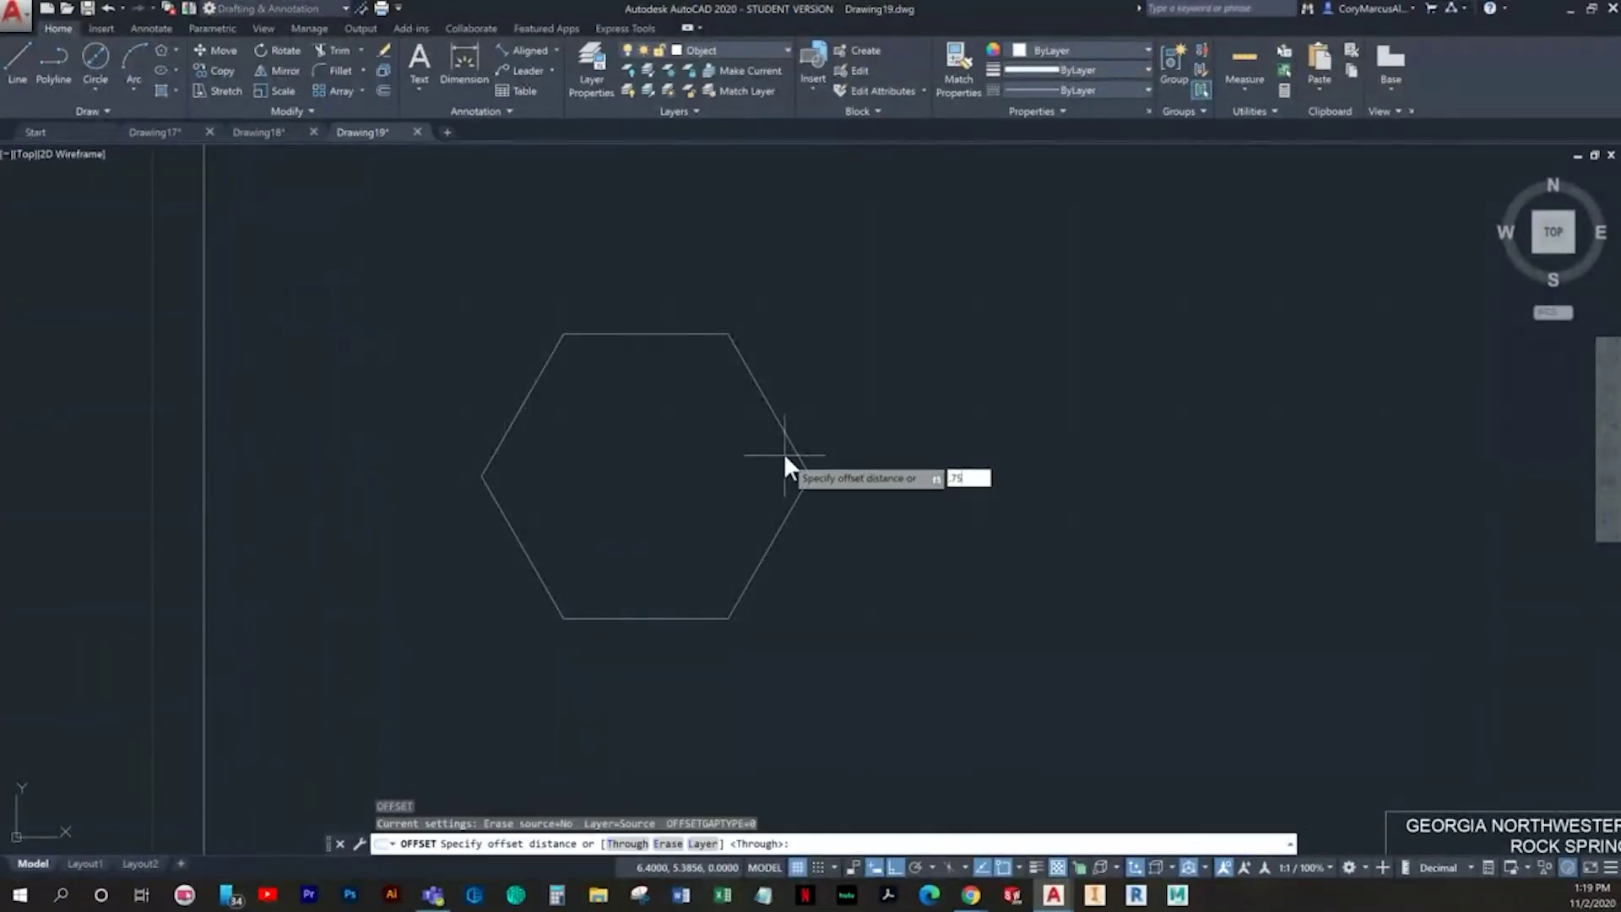
pyautogui.press('Return')
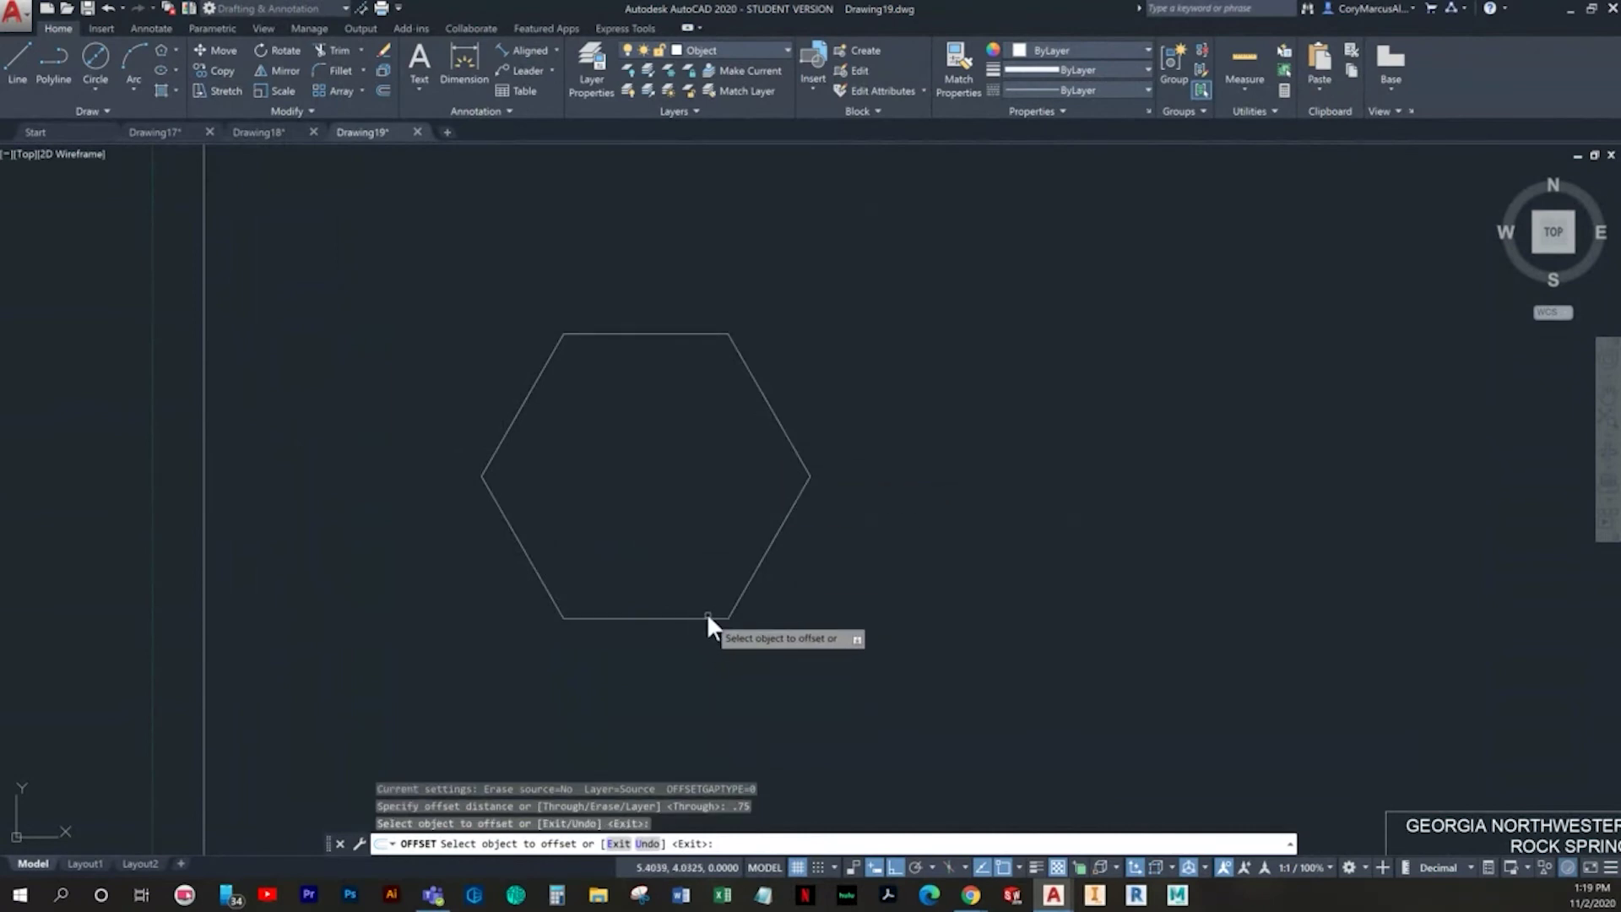
pyautogui.press('Escape')
# Step: Draw a horizontal construction line along the hexagon's bottom edge, extending past the bottom vertices on both sides
pyautogui.click(18, 66)
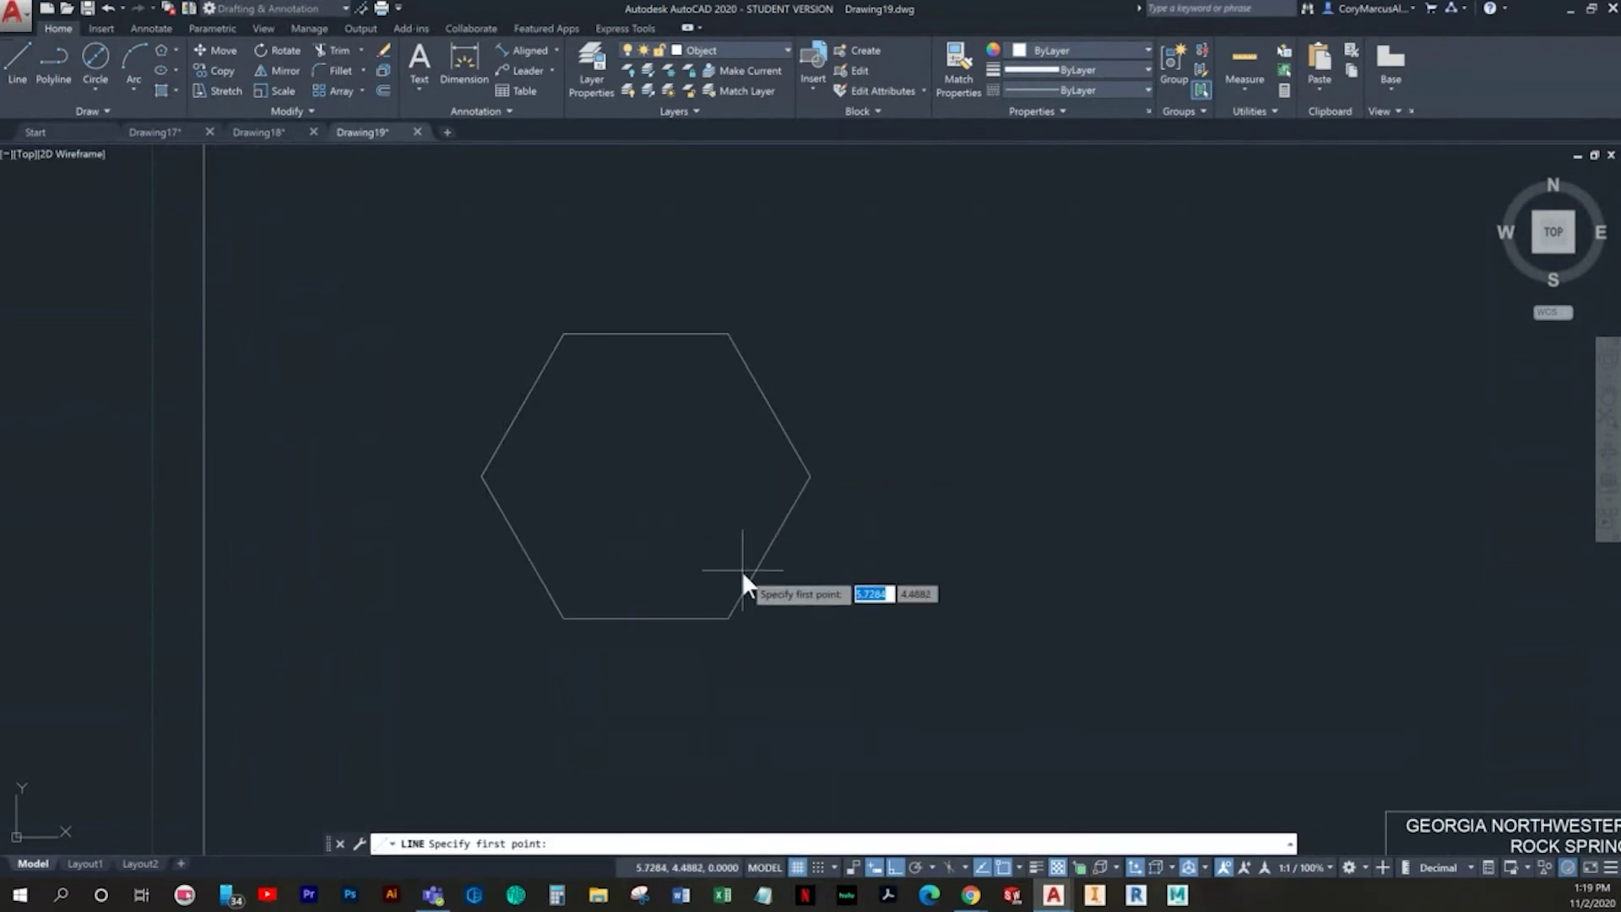
pyautogui.click(818, 618)
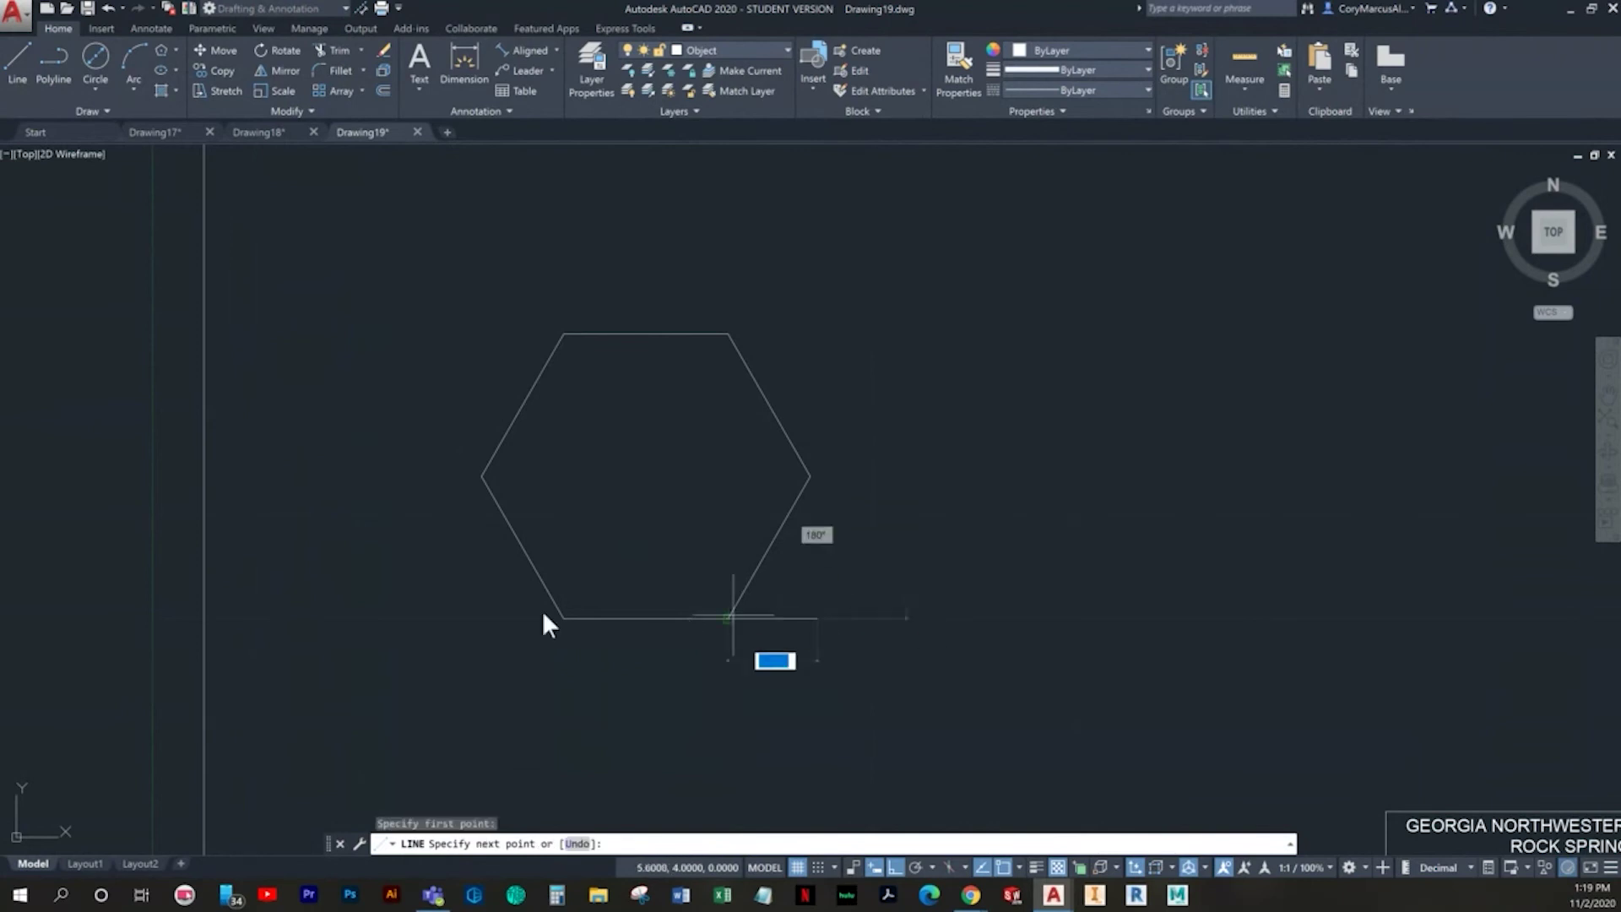
pyautogui.click(452, 618)
pyautogui.press('Escape')
# Step: Offset the bottom construction line upward by 0.75
pyautogui.write('o')
pyautogui.press('Return')
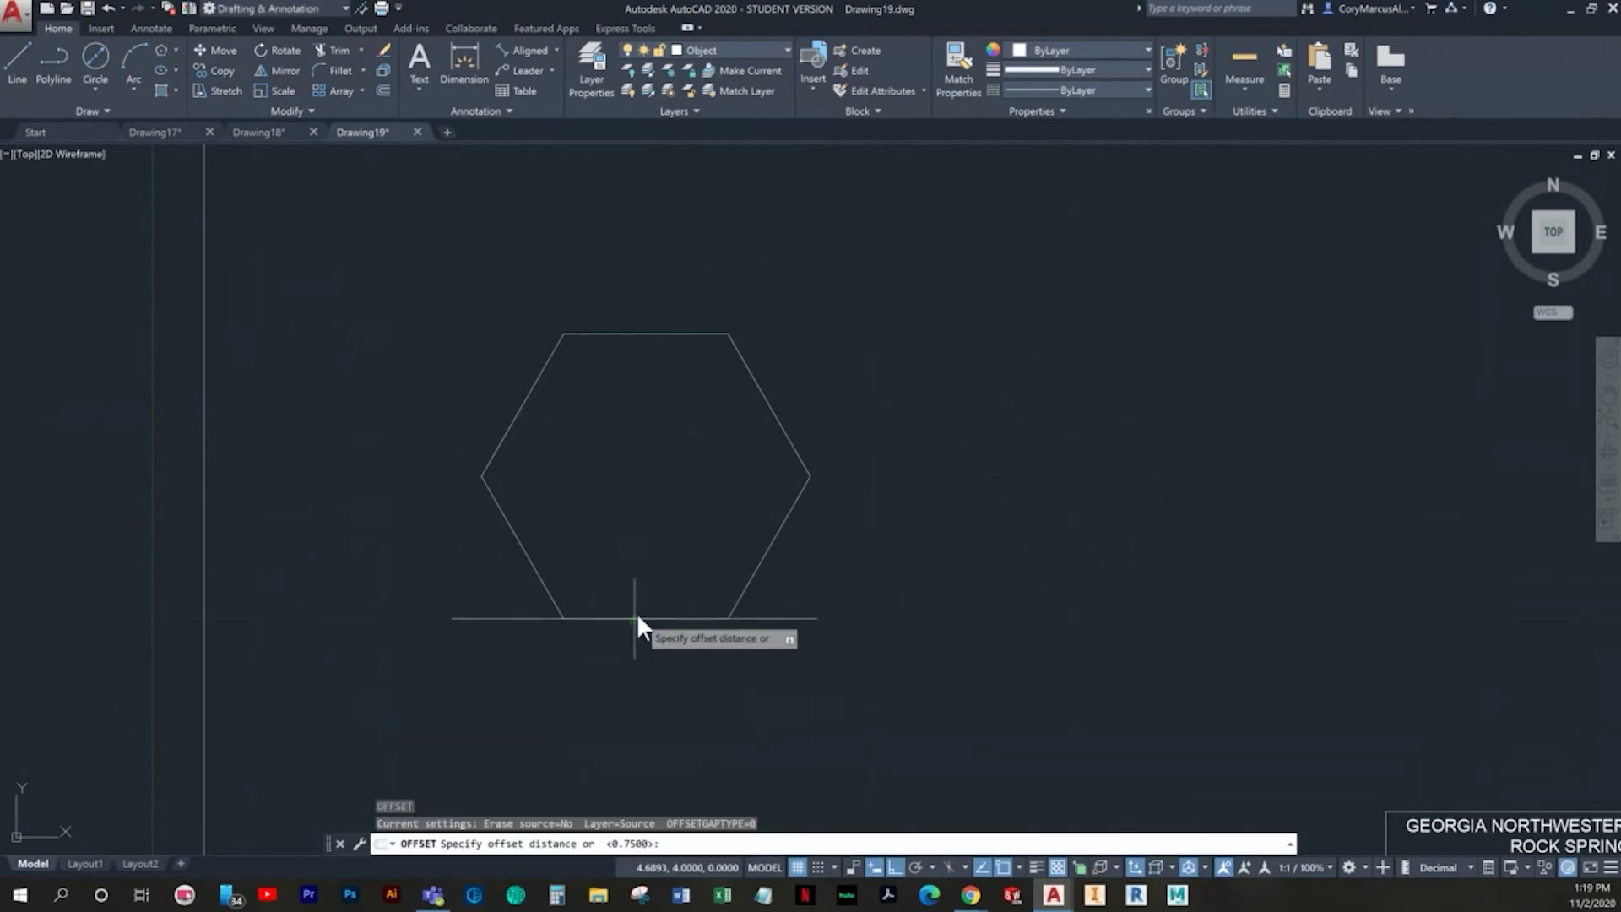
pyautogui.write('.75')
pyautogui.press('Return')
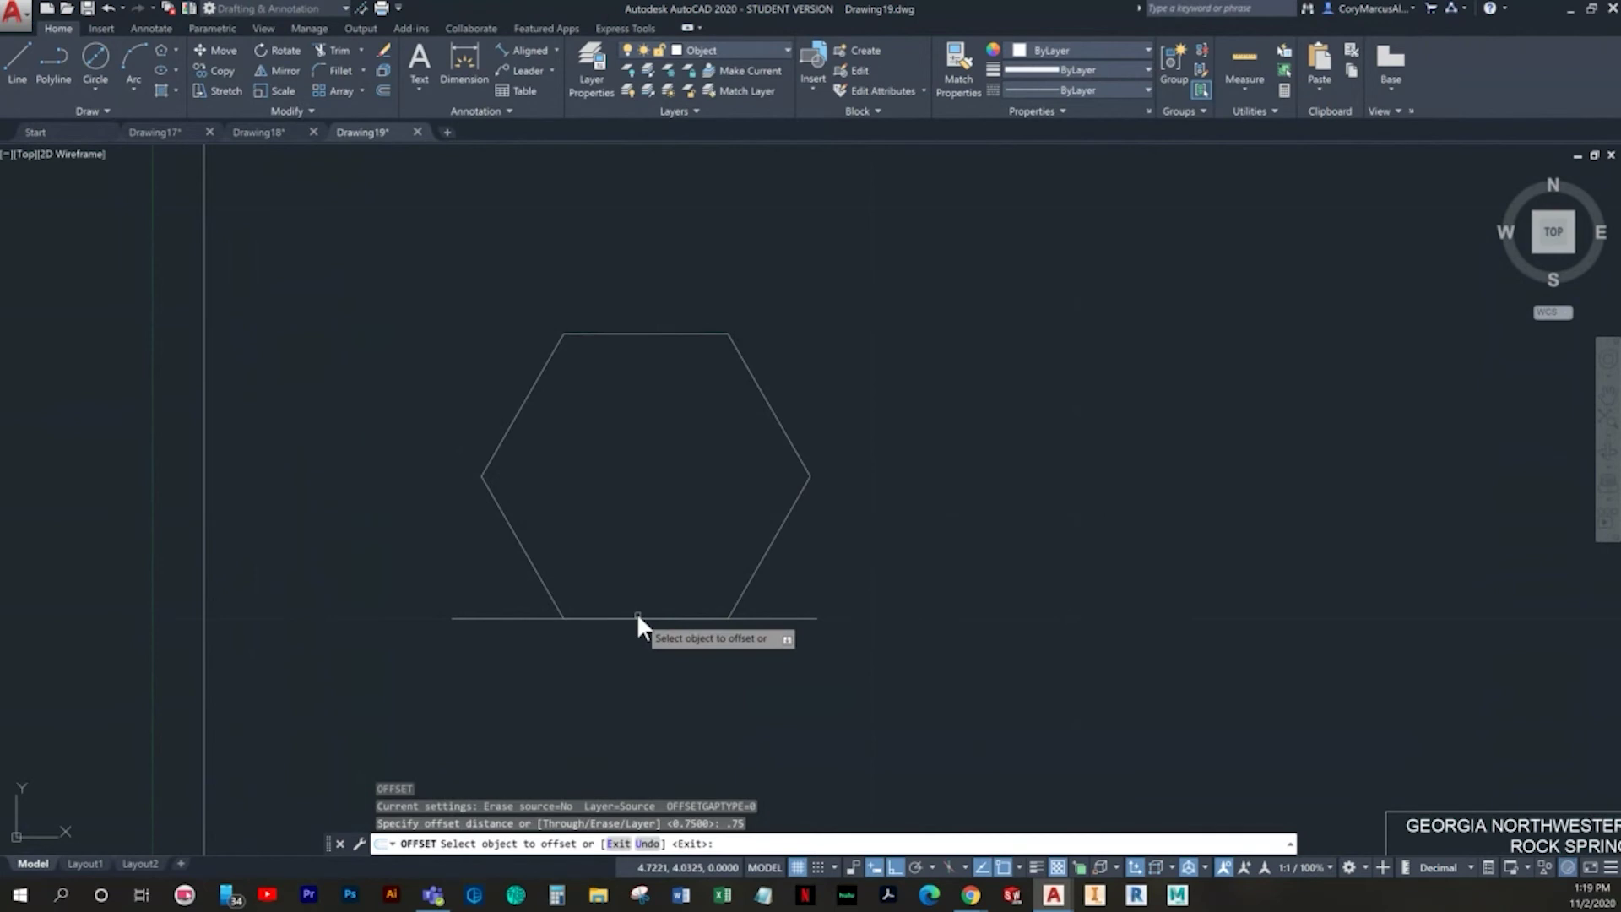
pyautogui.click(794, 620)
pyautogui.click(794, 615)
pyautogui.press('Escape')
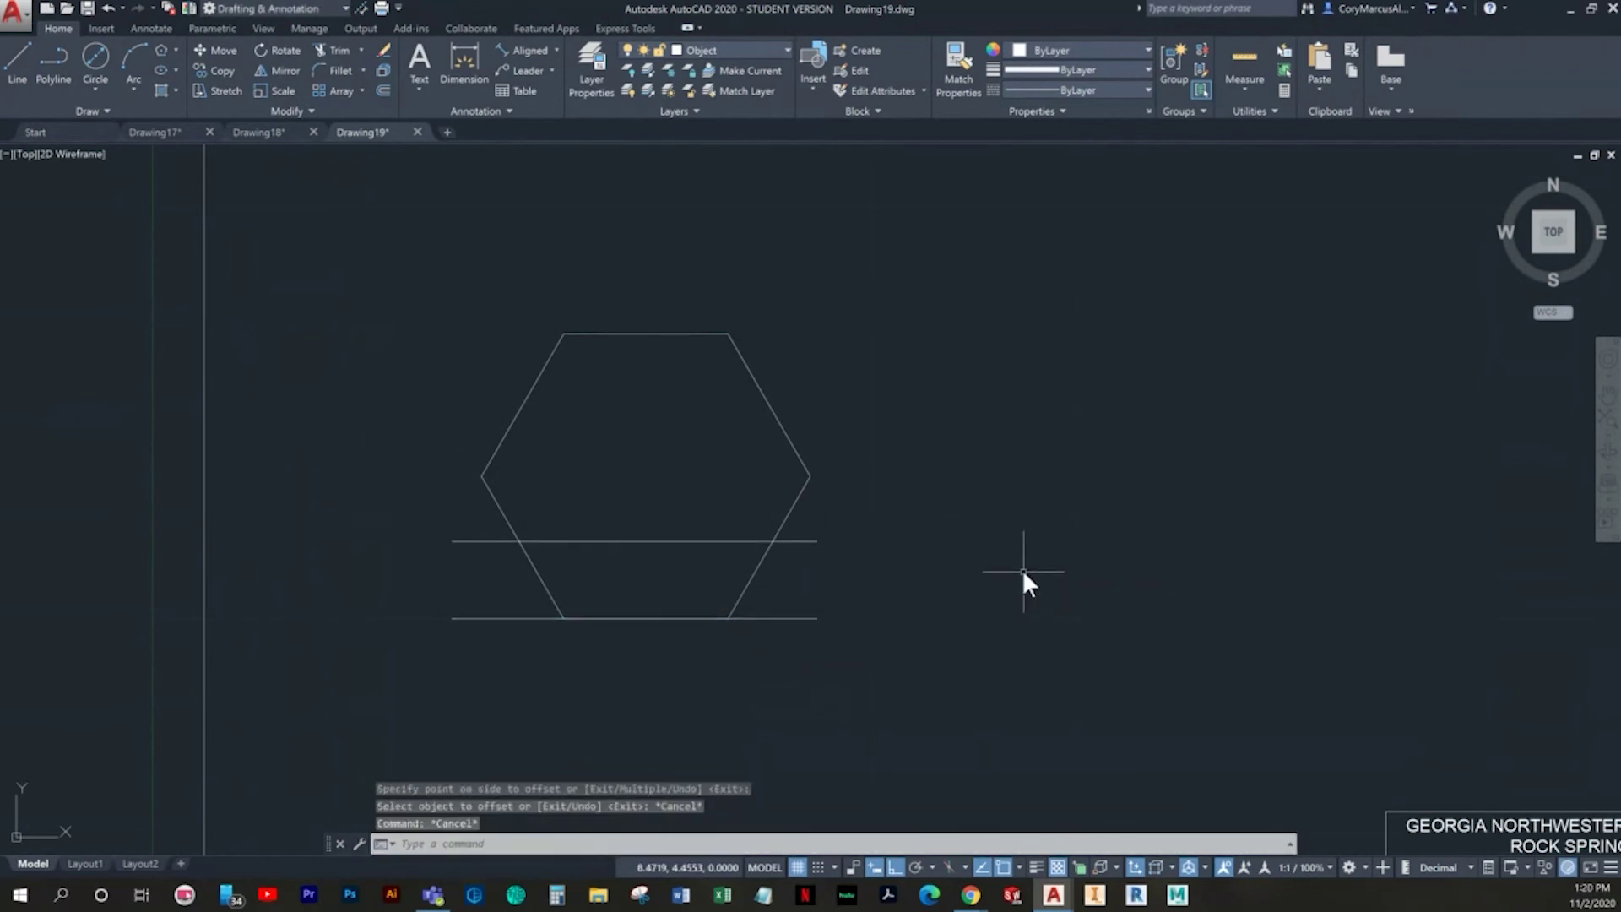
# Step: Offset the upper horizontal construction line upward by 1.27 to mark the height of the upper hole centers
pyautogui.write('o')
pyautogui.press('Return')
pyautogui.write('1.27')
pyautogui.press('Return')
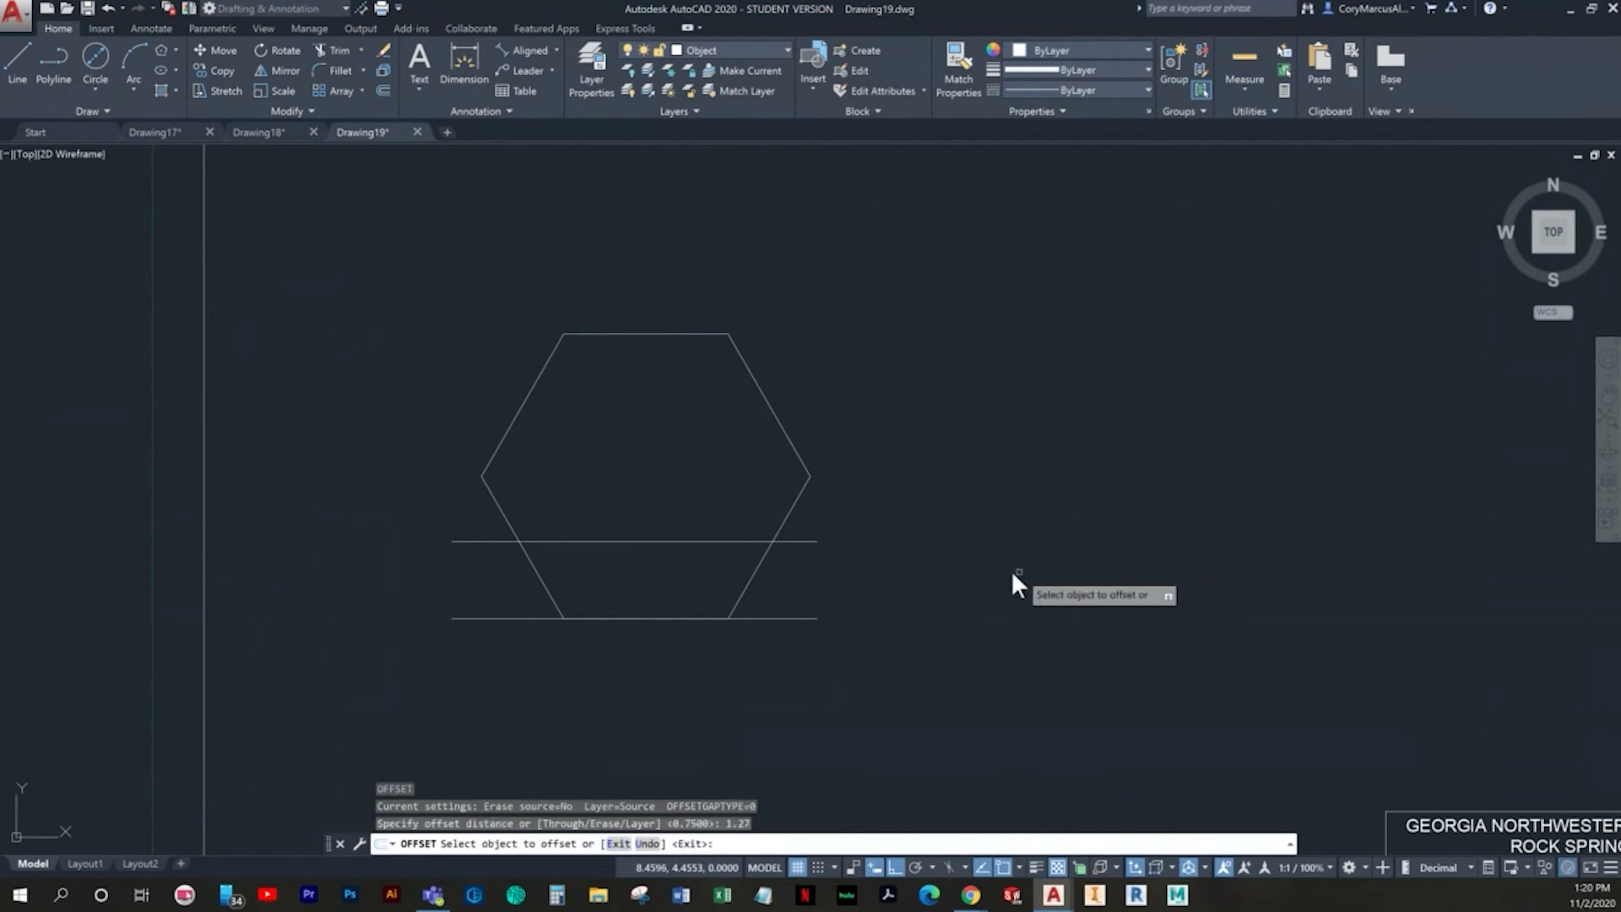
pyautogui.click(809, 545)
pyautogui.click(796, 543)
pyautogui.click(853, 439)
pyautogui.press('Escape')
pyautogui.press('Escape')
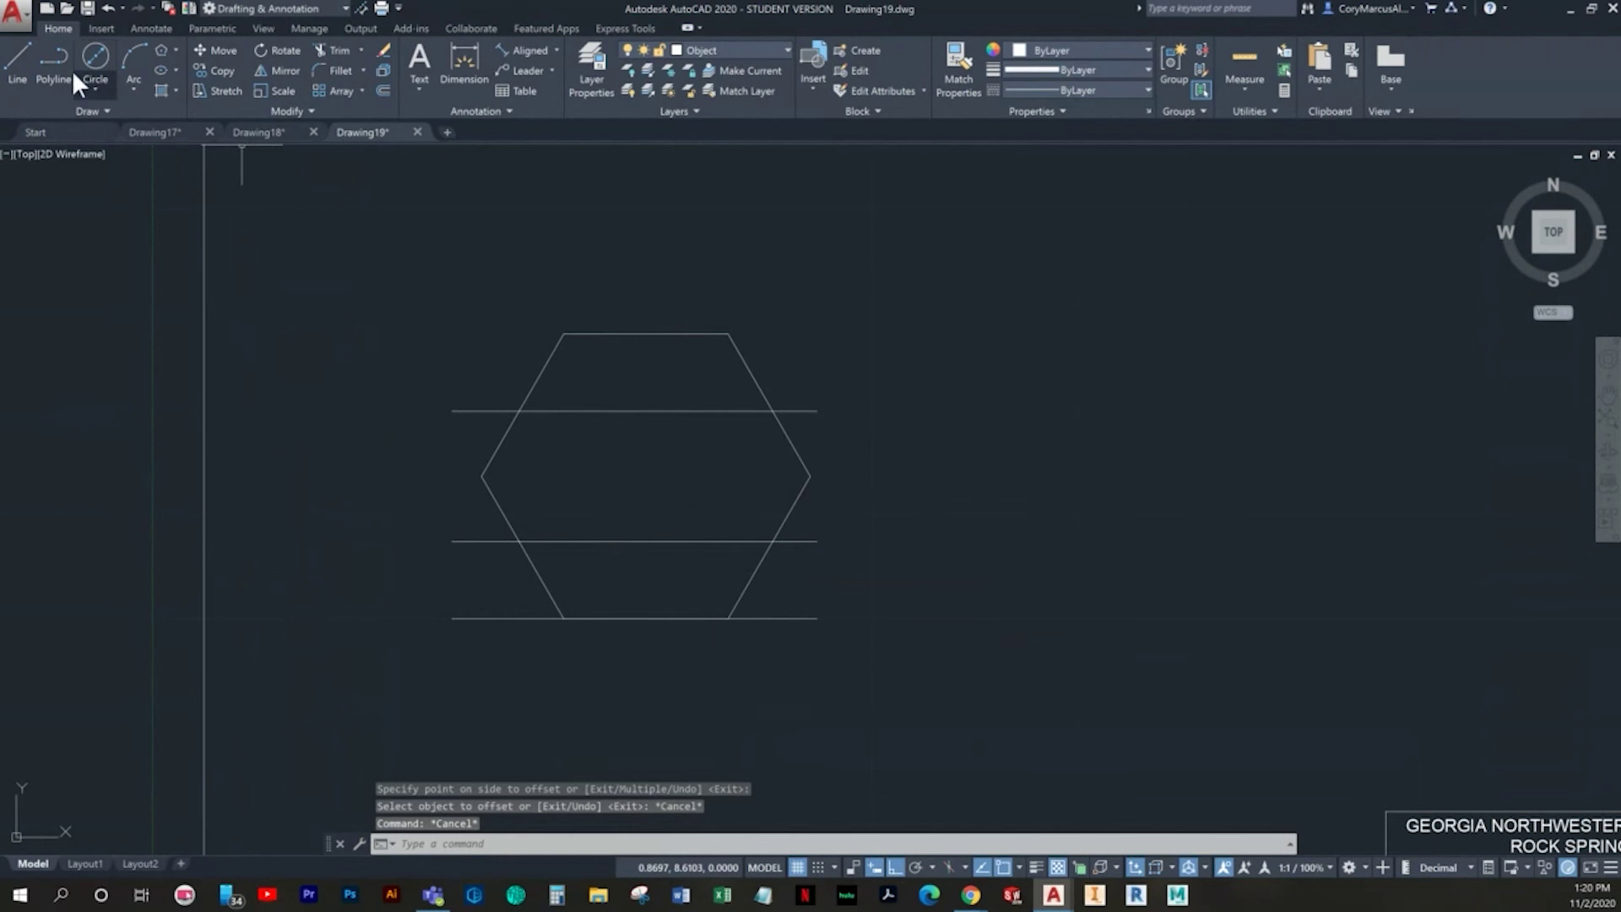
# Step: Draw two vertical construction lines joining the hexagon's top vertices to the bottom vertices directly below them
pyautogui.click(17, 59)
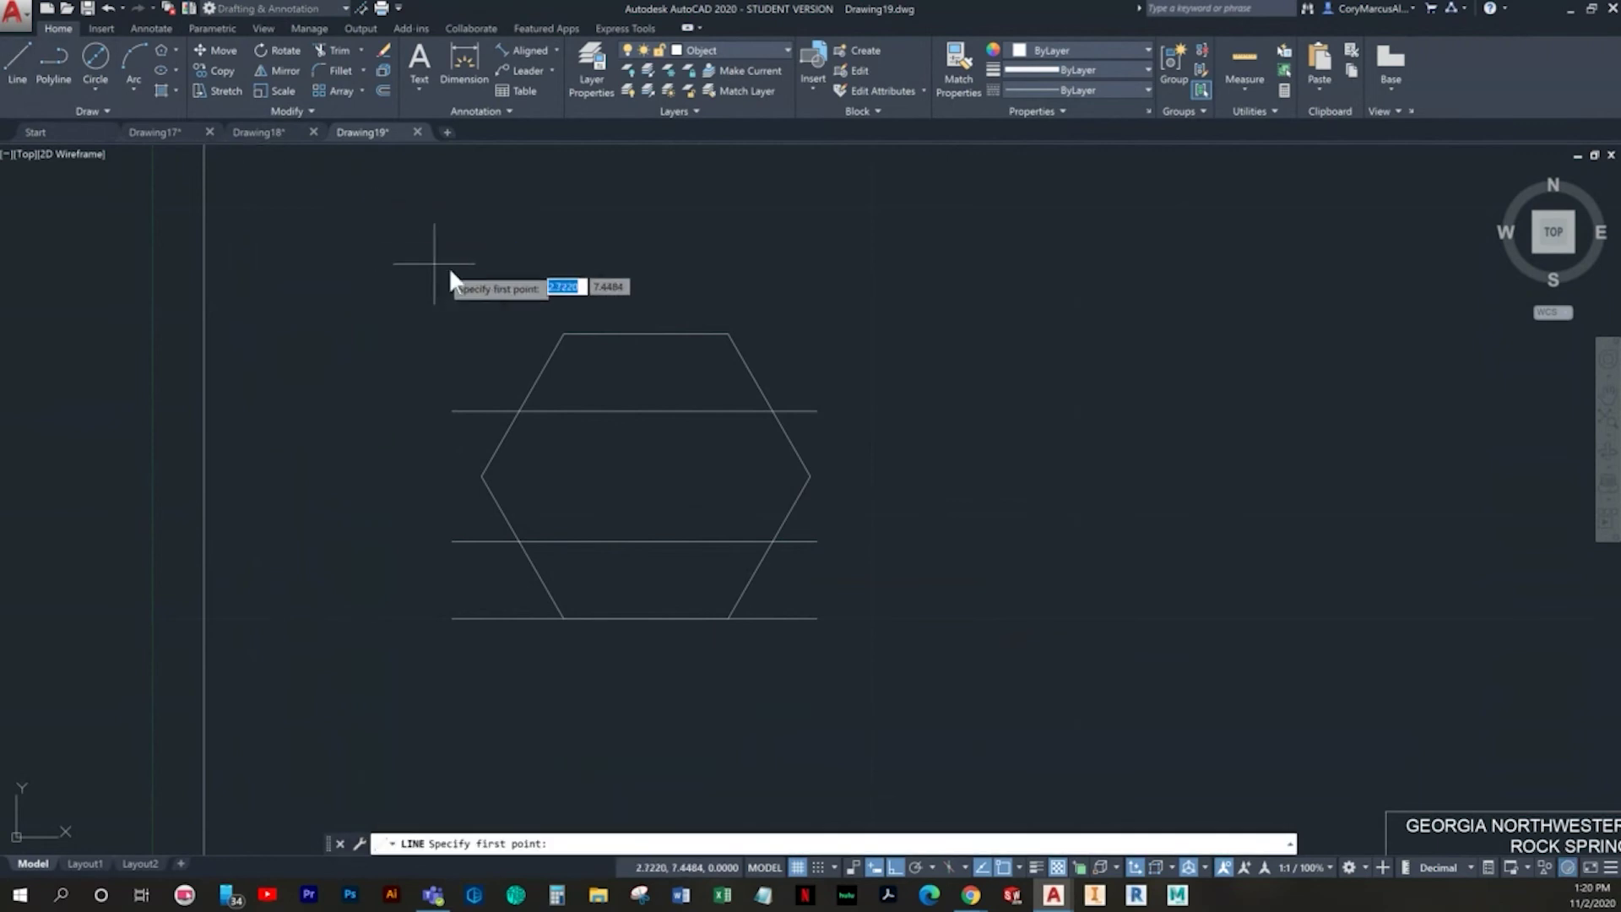
pyautogui.click(564, 333)
pyautogui.click(563, 619)
pyautogui.press('Return')
pyautogui.press('Return')
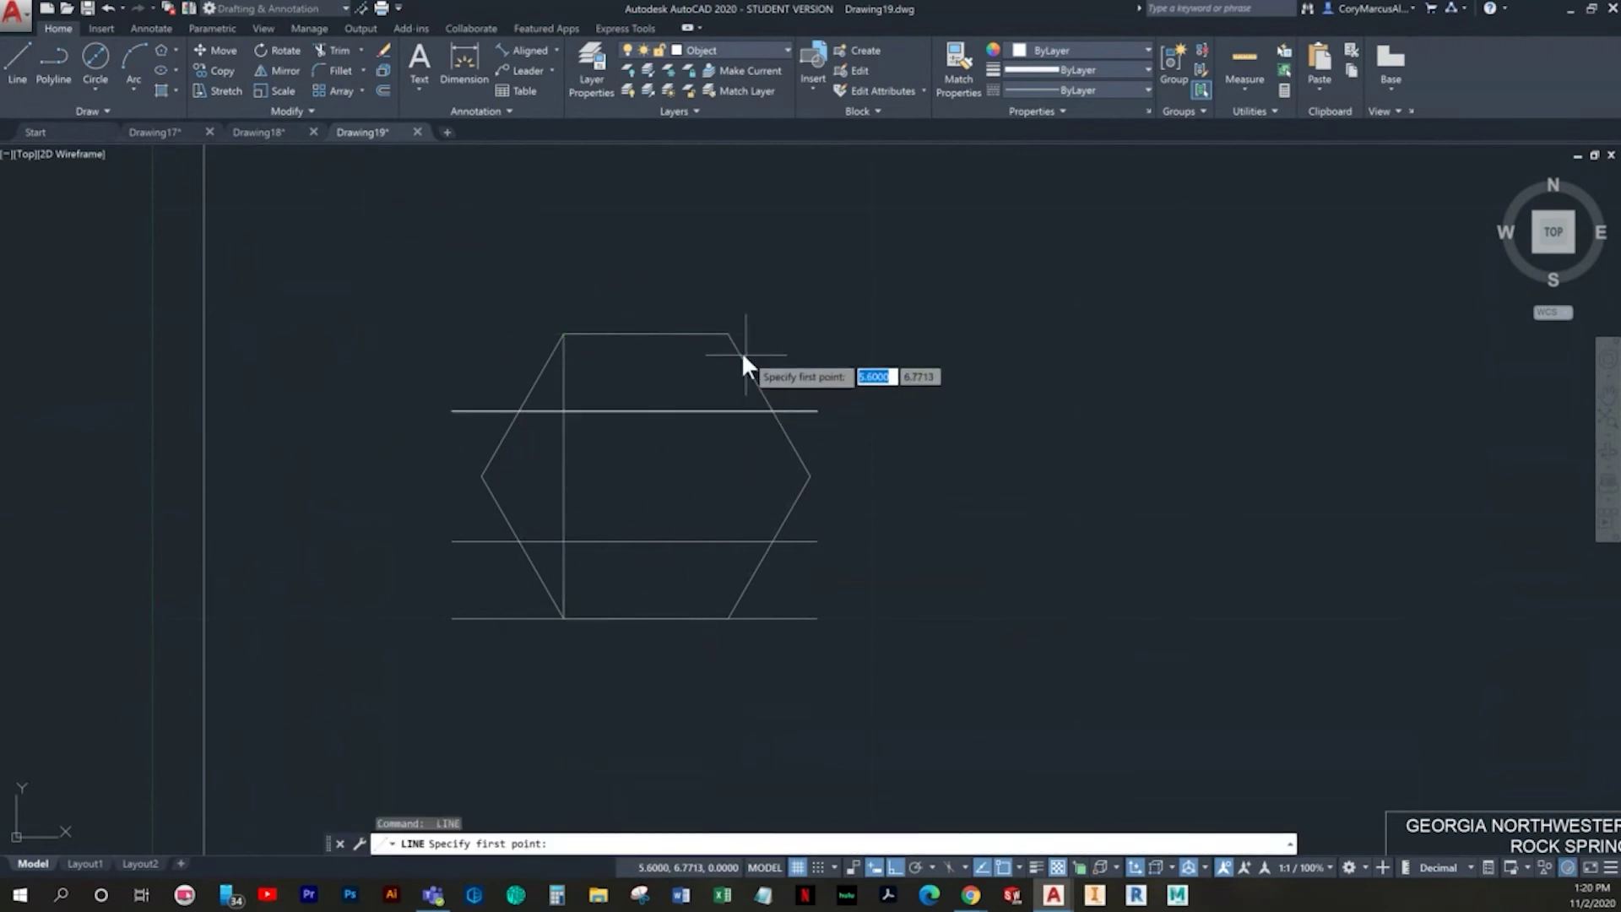
pyautogui.click(728, 335)
pyautogui.click(728, 619)
pyautogui.press('Escape')
pyautogui.press('Escape')
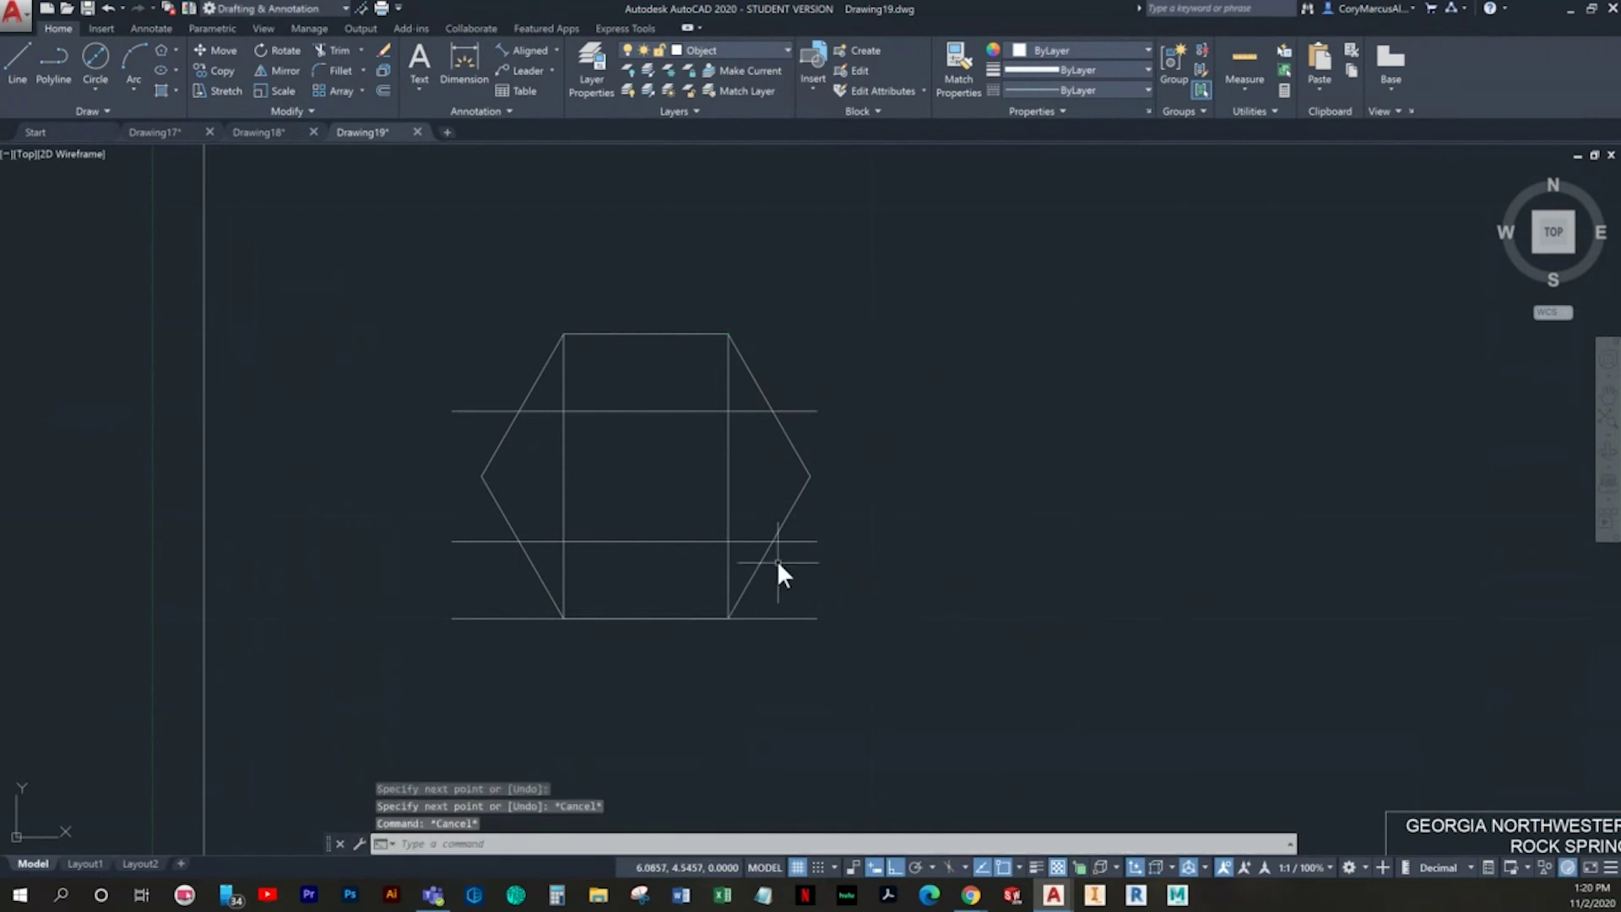
# Step: Draw a circle of diameter .52 centered on the lower-left intersection of the construction lines
pyautogui.click(95, 58)
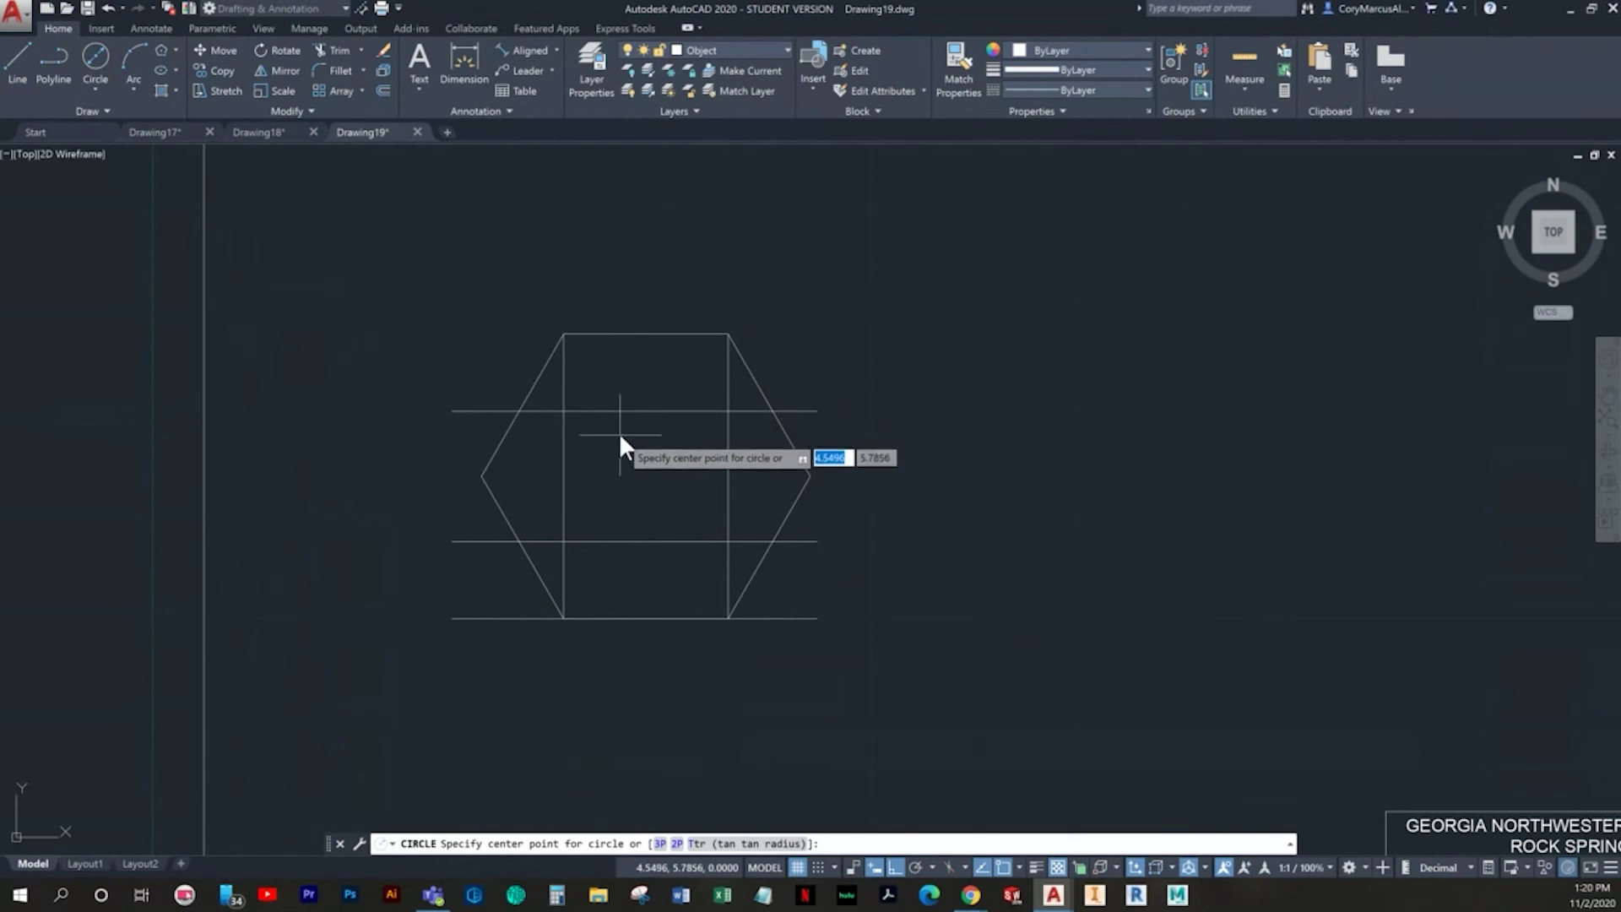
pyautogui.moveTo(620, 434); pyautogui.dragTo(651, 451, button='middle')
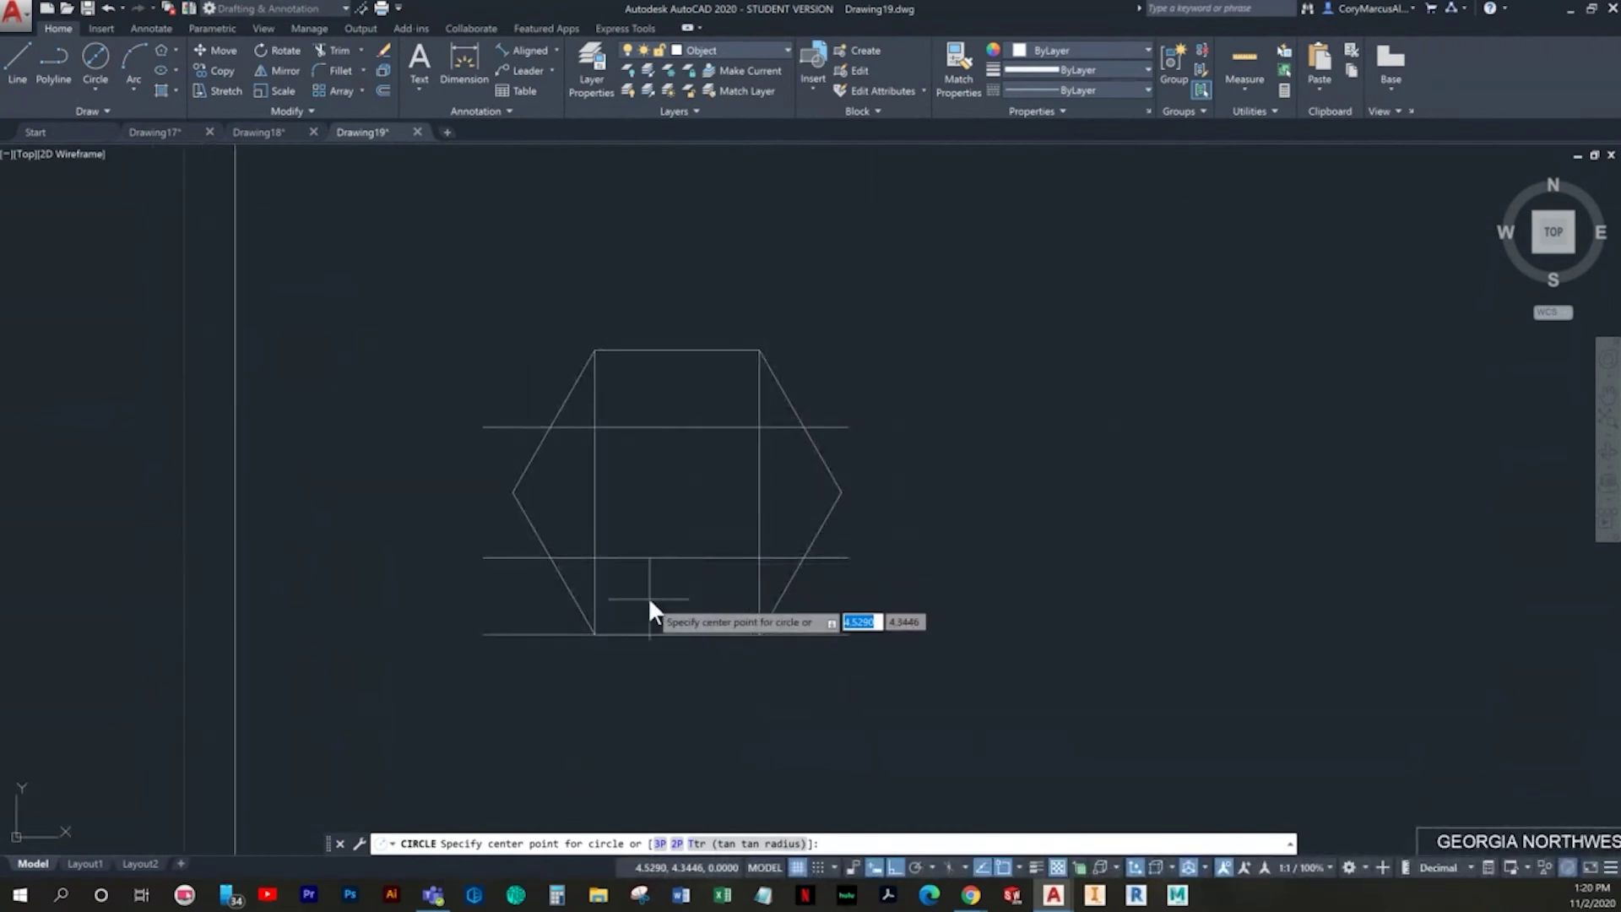
pyautogui.scroll(6, 650, 604)
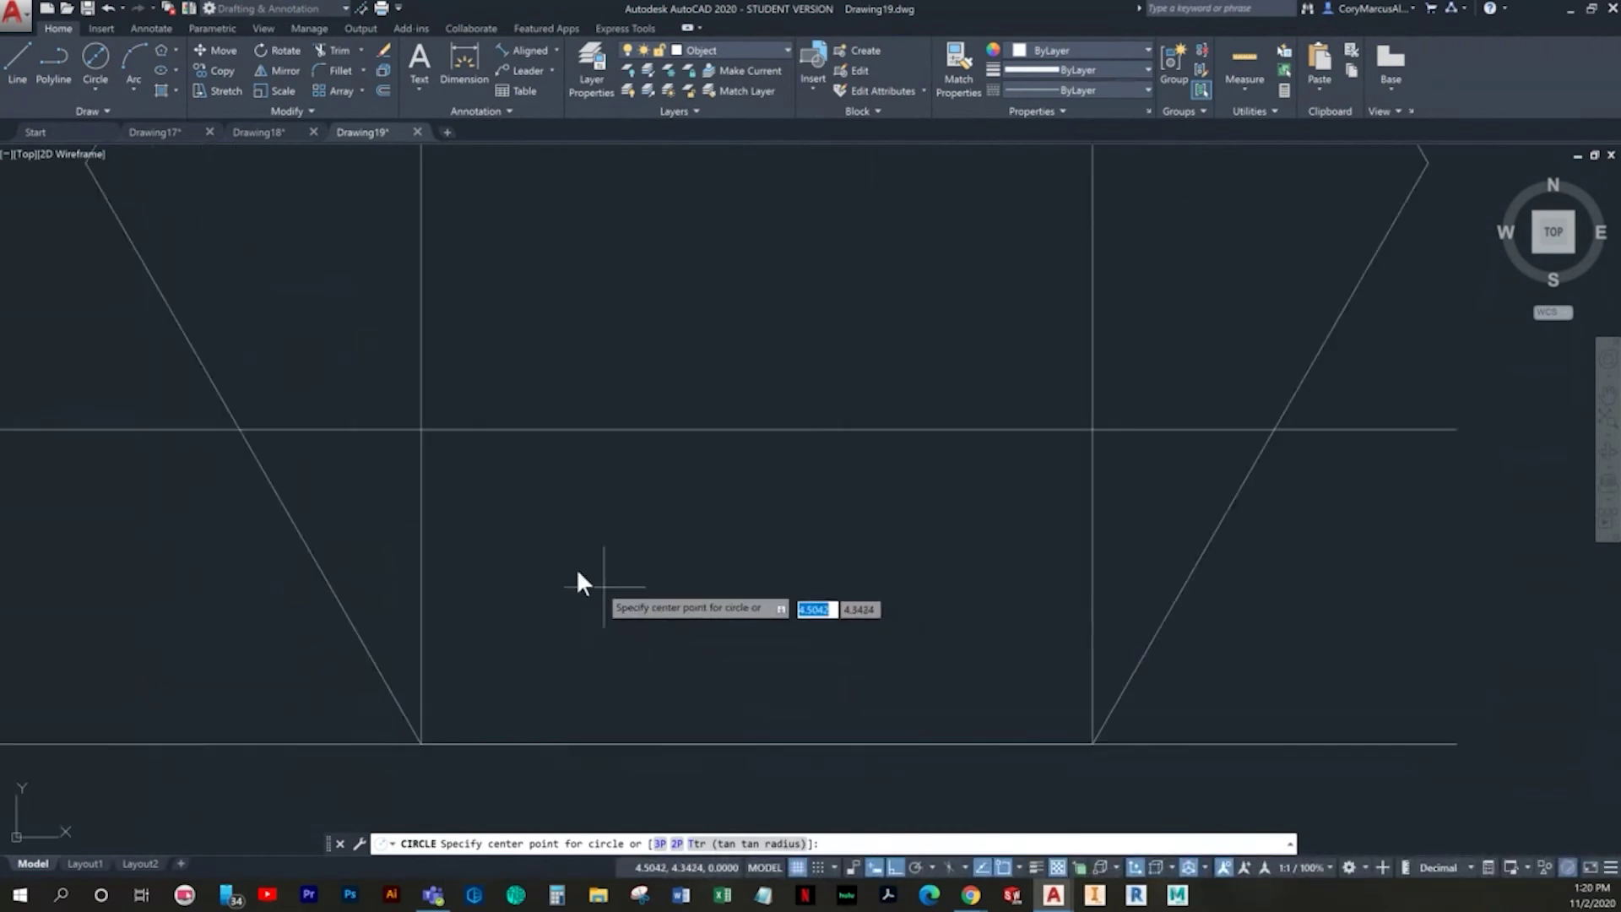
pyautogui.click(420, 428)
pyautogui.write('1')
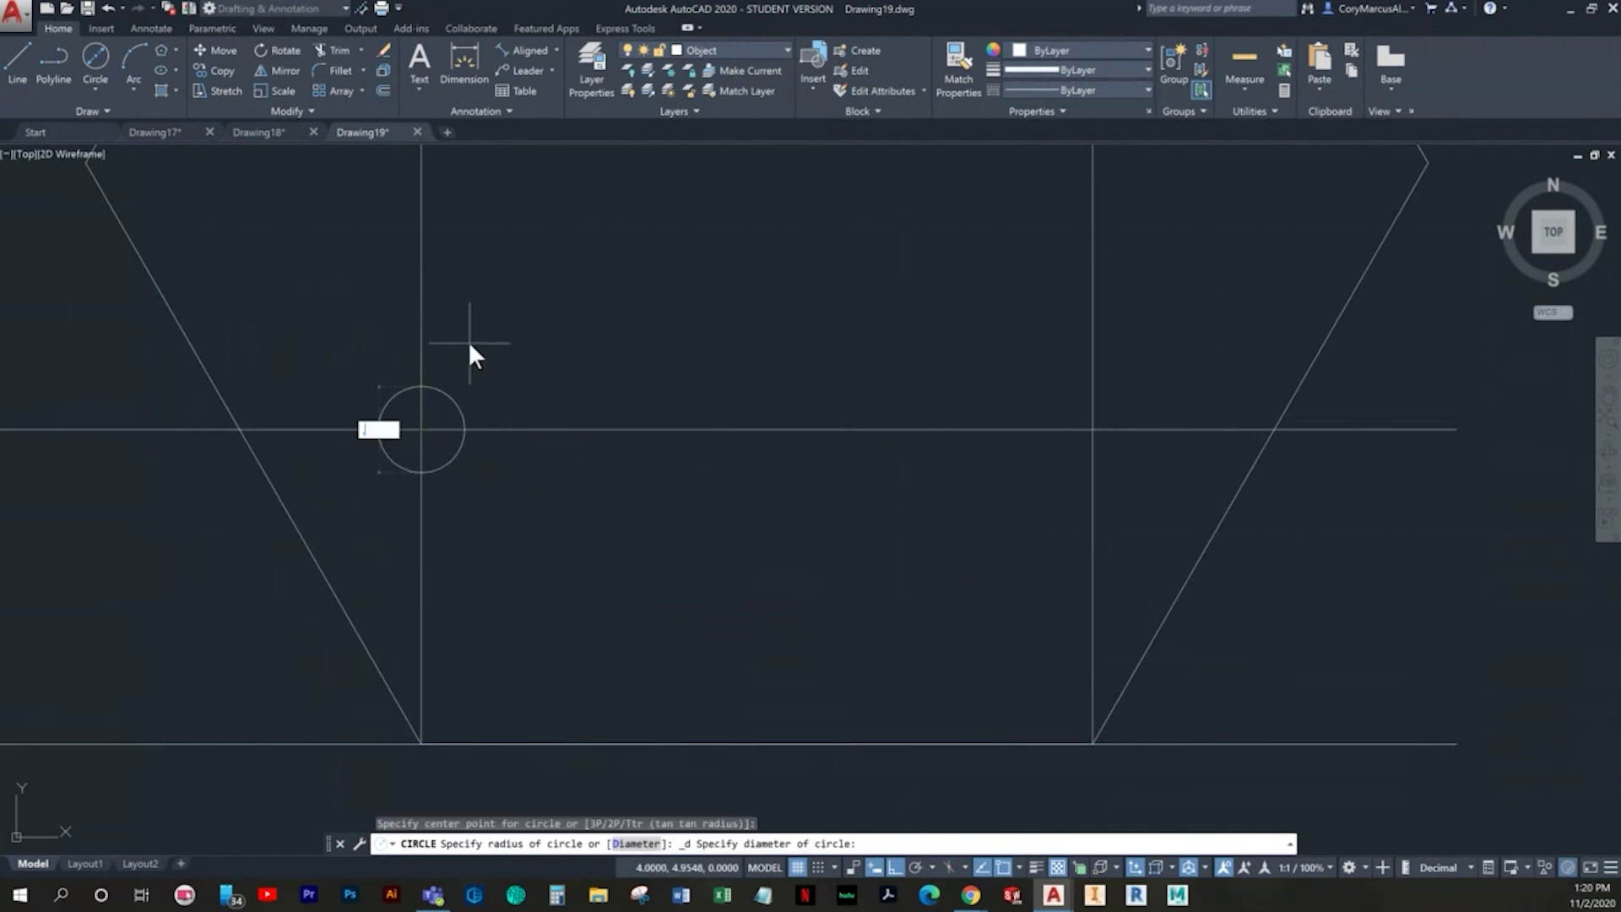
pyautogui.write('.52')
pyautogui.press('Return')
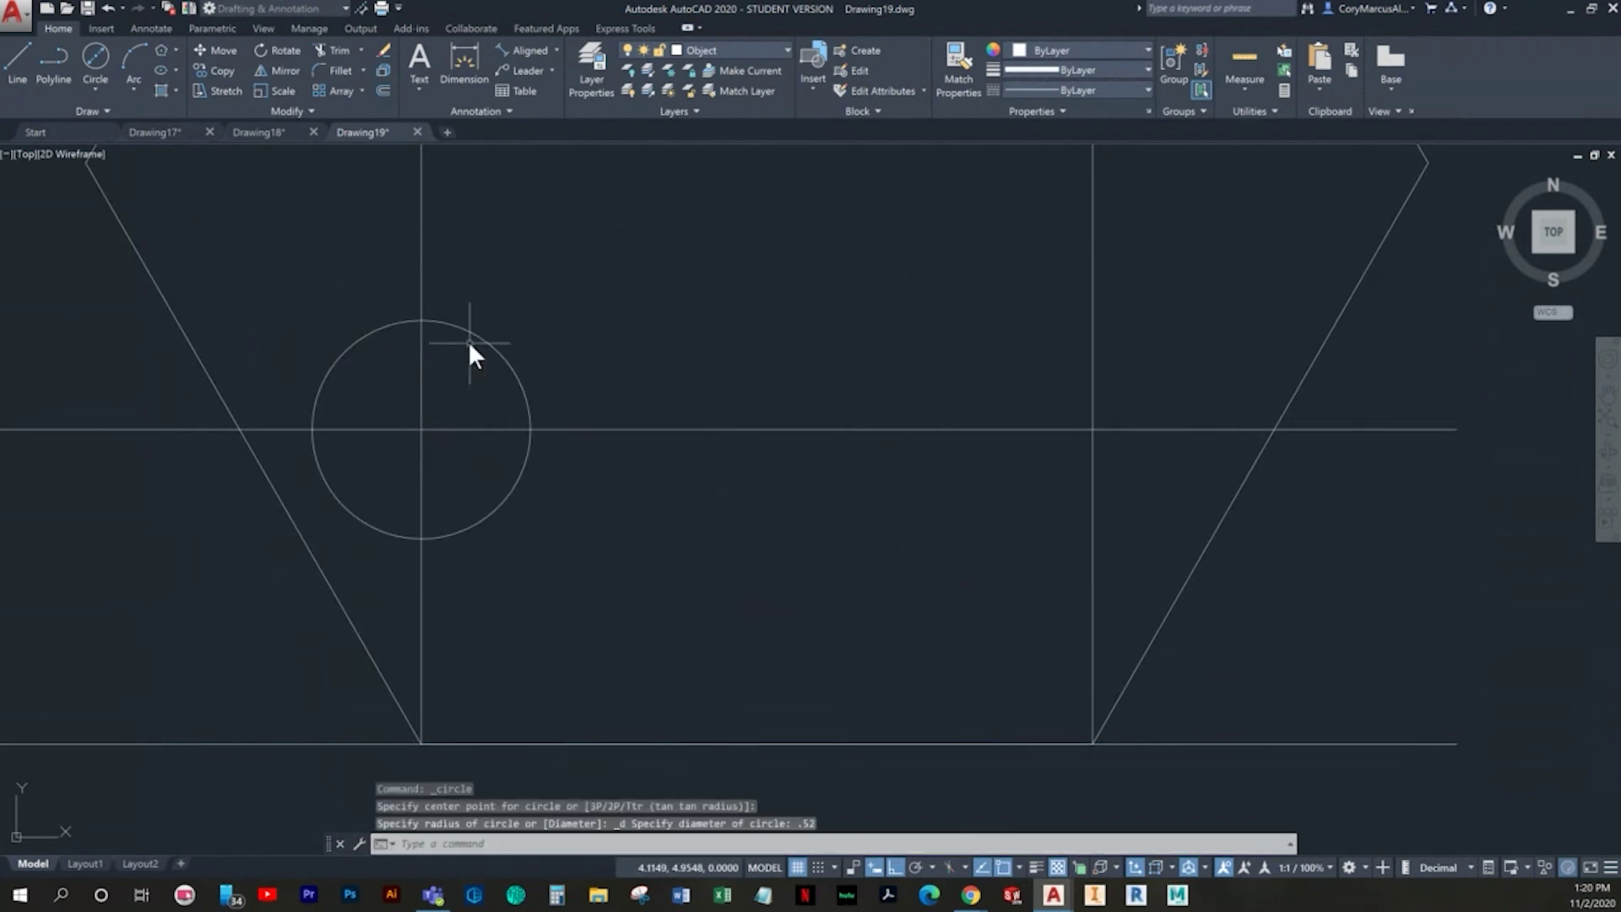
# Step: Draw a circle of diameter .53 centered on the lower-right intersection of the construction lines
pyautogui.click(97, 55)
pyautogui.click(1092, 429)
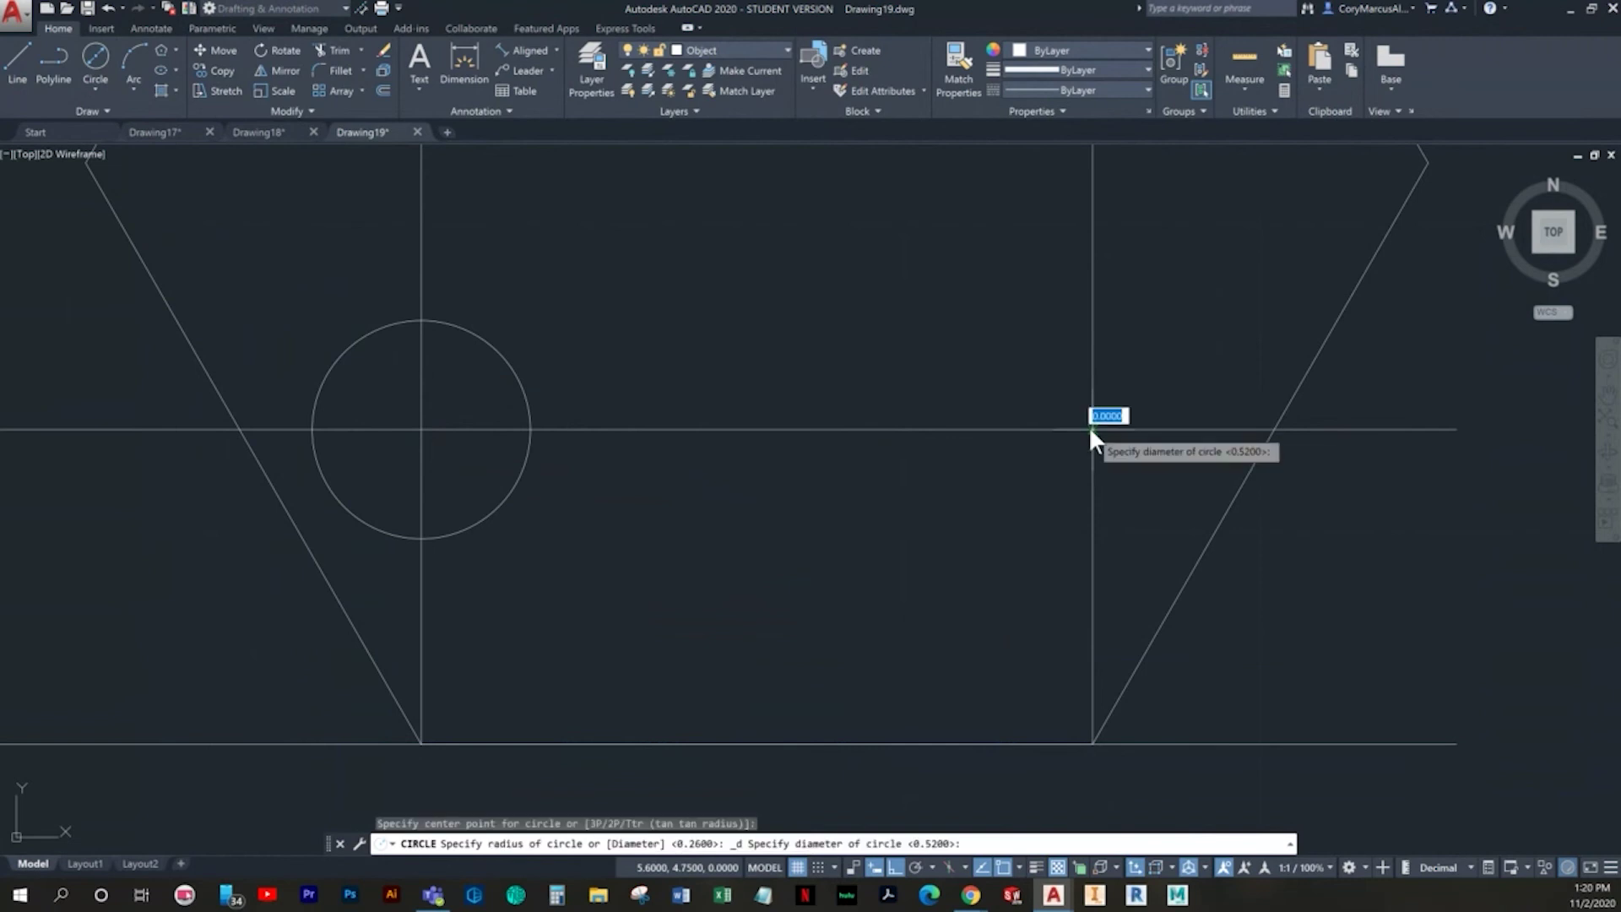
pyautogui.write('.53')
pyautogui.press('Return')
pyautogui.press('Escape')
# Step: Copy the lower-right circle from its center to the upper-right and upper-left intersections of the construction lines
pyautogui.click(1177, 343)
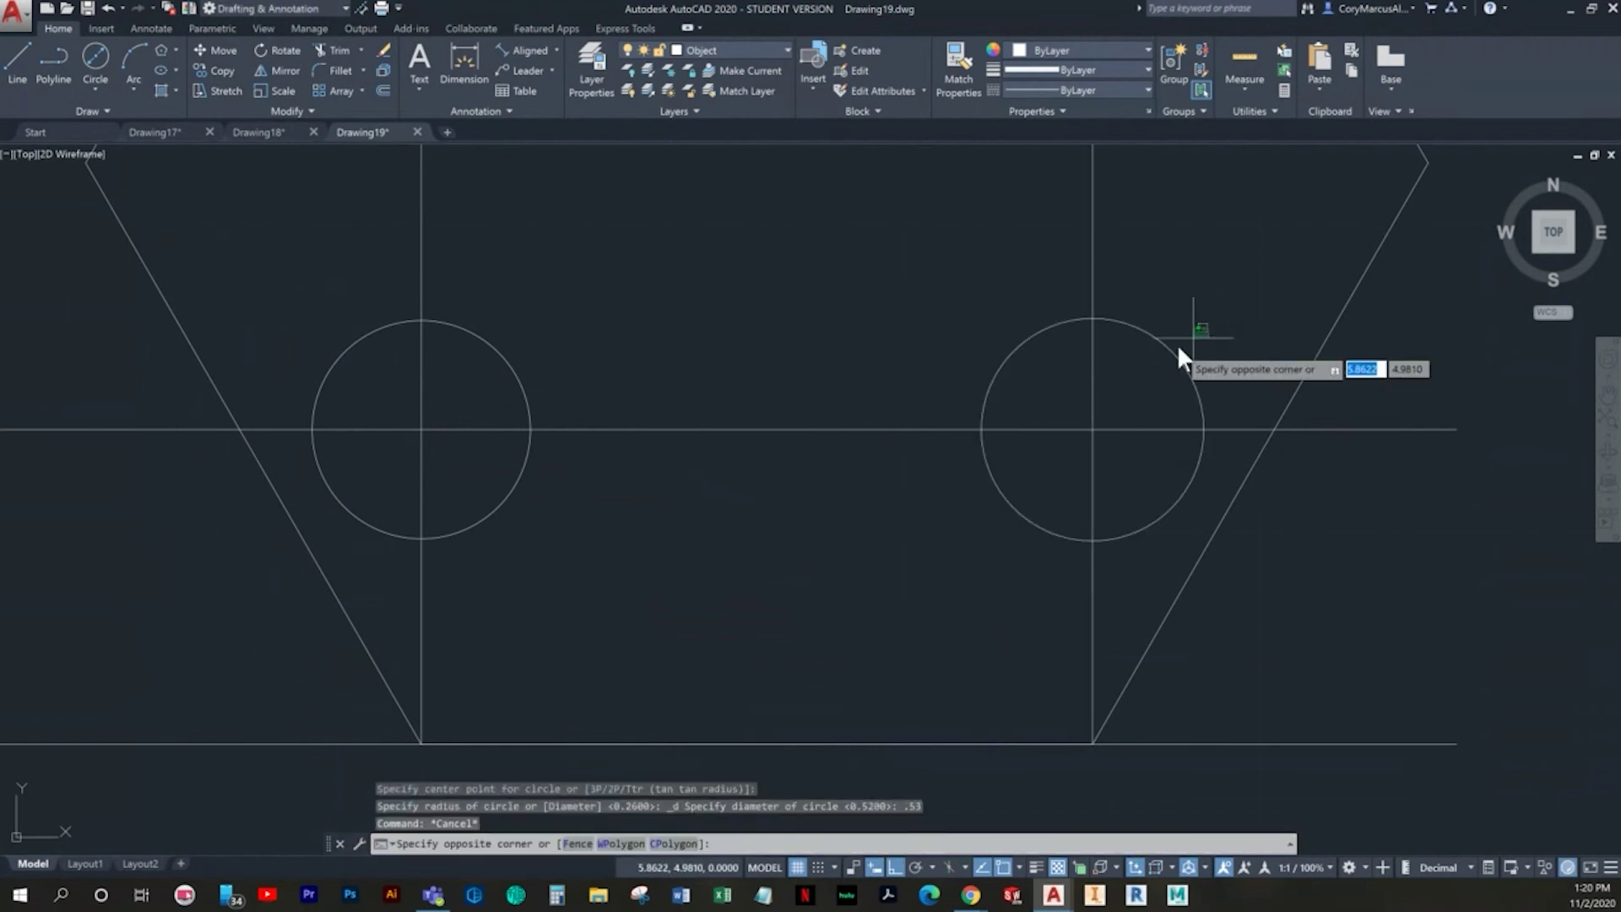
pyautogui.click(1052, 263)
pyautogui.click(211, 71)
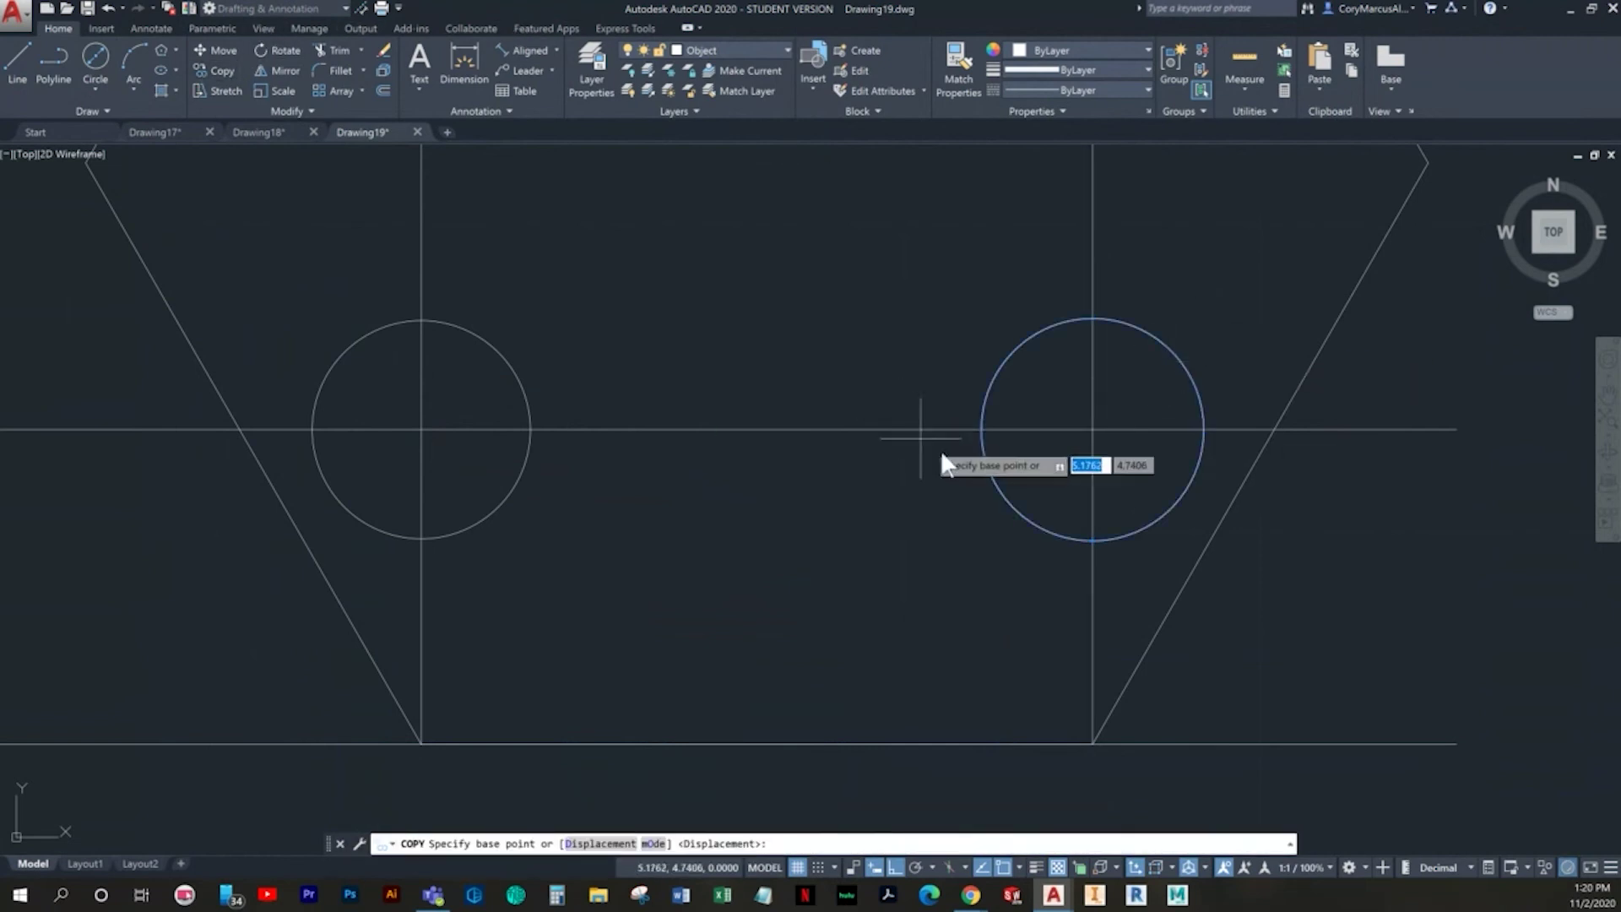
pyautogui.click(1093, 430)
pyautogui.scroll(-2, 1066, 365)
pyautogui.moveTo(1064, 367); pyautogui.dragTo(864, 795, button='middle')
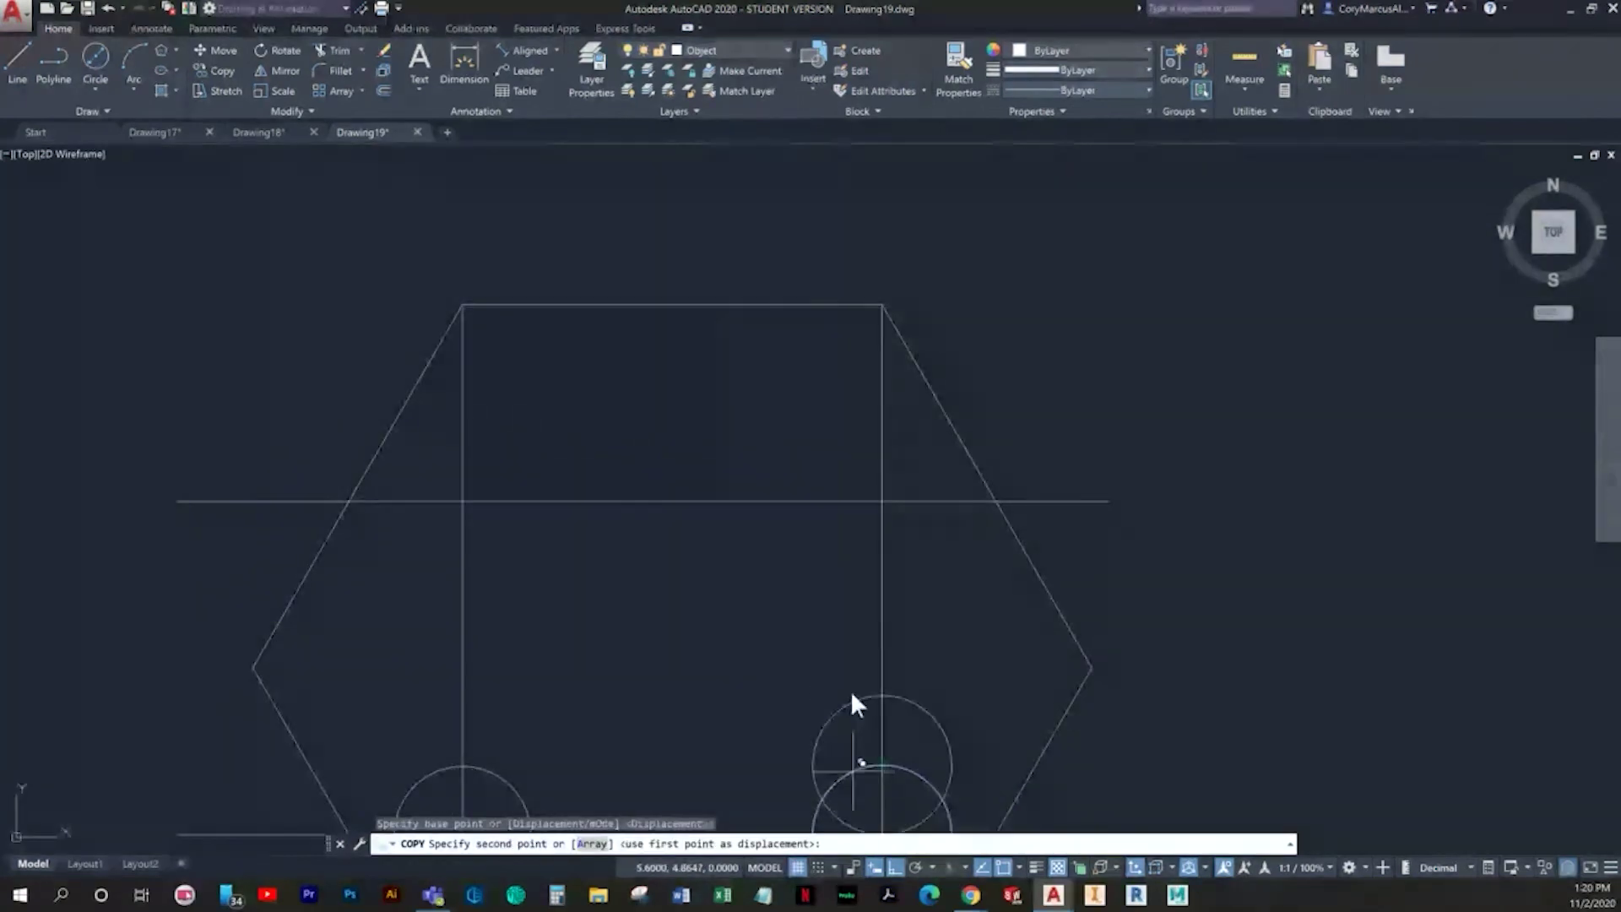
pyautogui.click(880, 501)
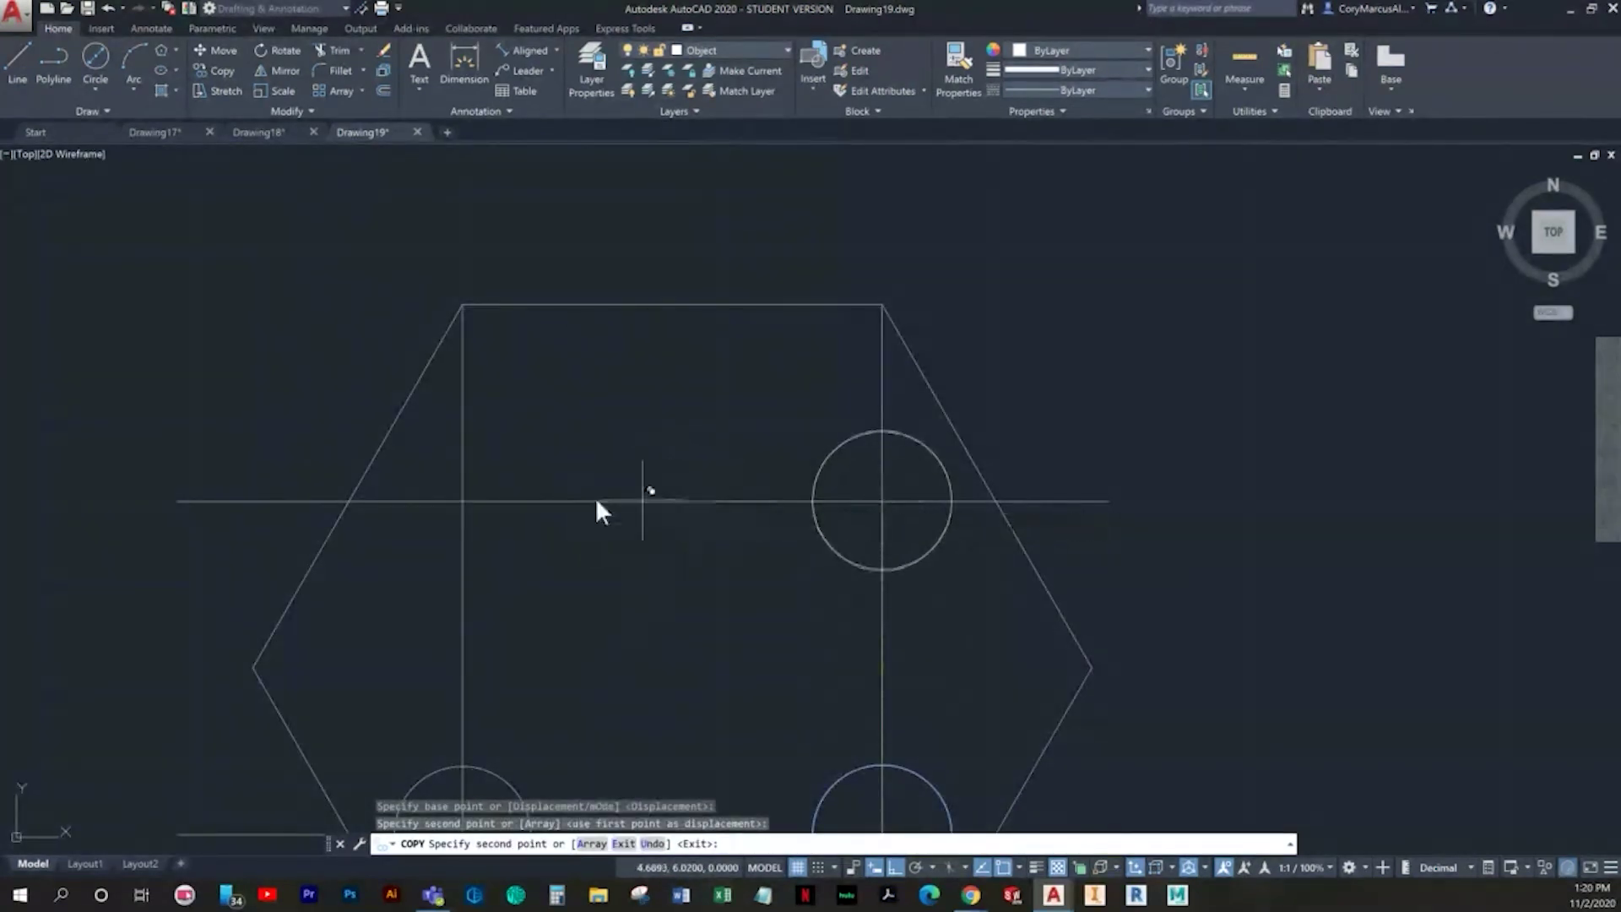
pyautogui.click(463, 502)
pyautogui.press('Escape')
# Step: Erase the two horizontal and two vertical construction lines running through the circles inside the hexagon
pyautogui.scroll(-2, 713, 553)
pyautogui.moveTo(730, 521); pyautogui.dragTo(737, 433, button='middle')
pyautogui.click(740, 629)
pyautogui.click(733, 390)
pyautogui.press('Delete')
pyautogui.click(870, 499)
pyautogui.click(545, 456)
pyautogui.press('Delete')
pyautogui.press('Escape')
# Step: Make the Center layer current and add center marks to all four circles inside the hexagon
pyautogui.click(754, 49)
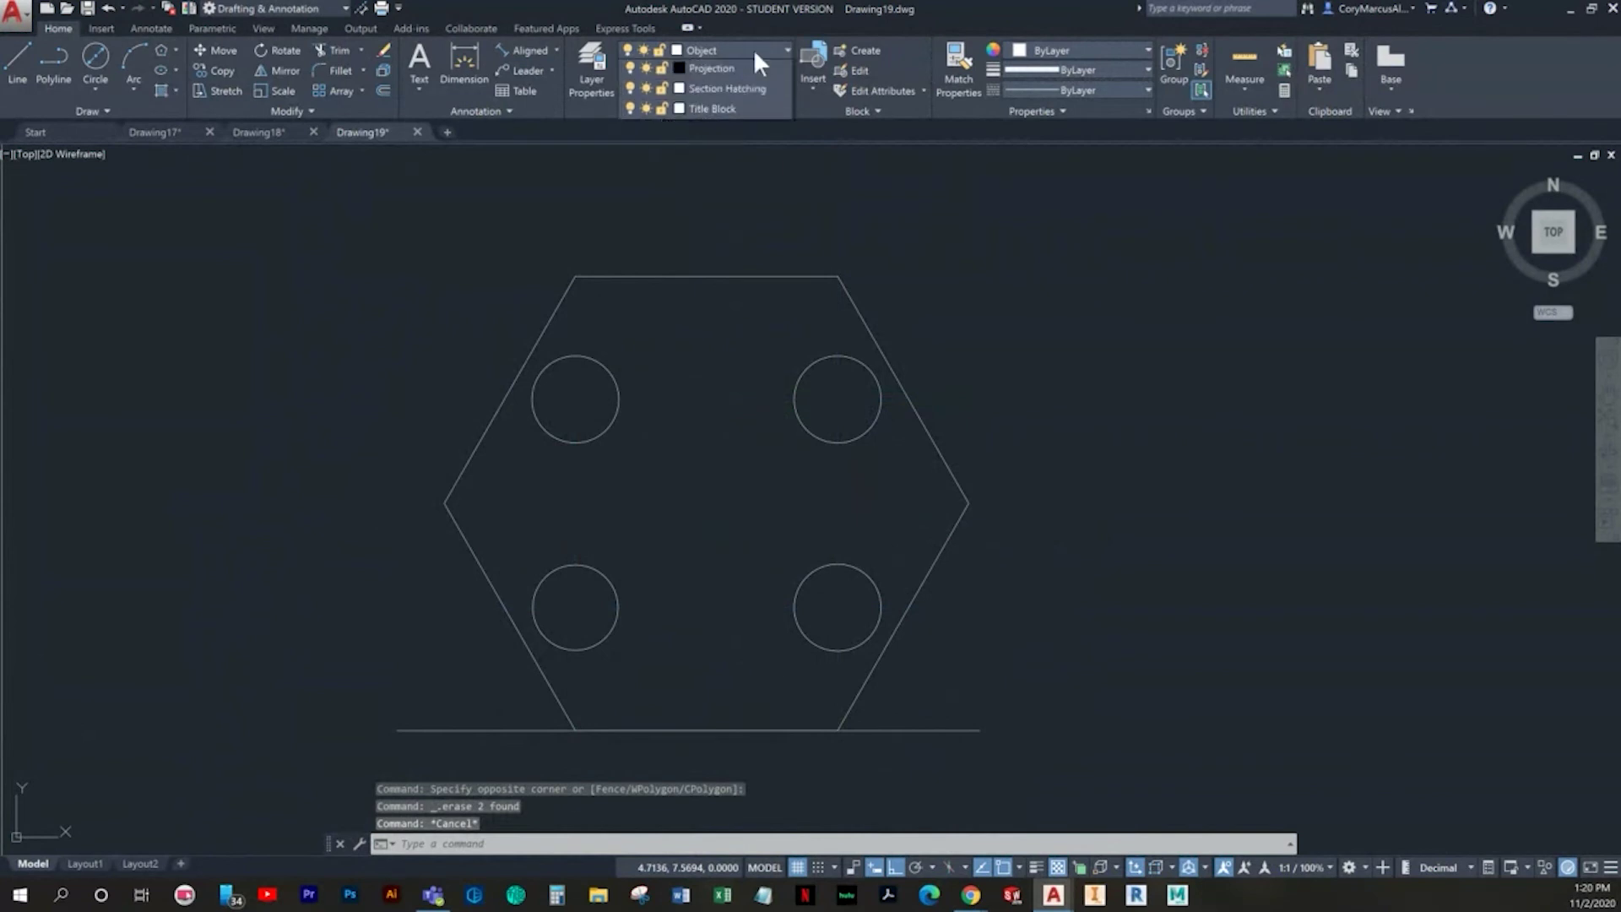
pyautogui.click(718, 108)
pyautogui.click(152, 28)
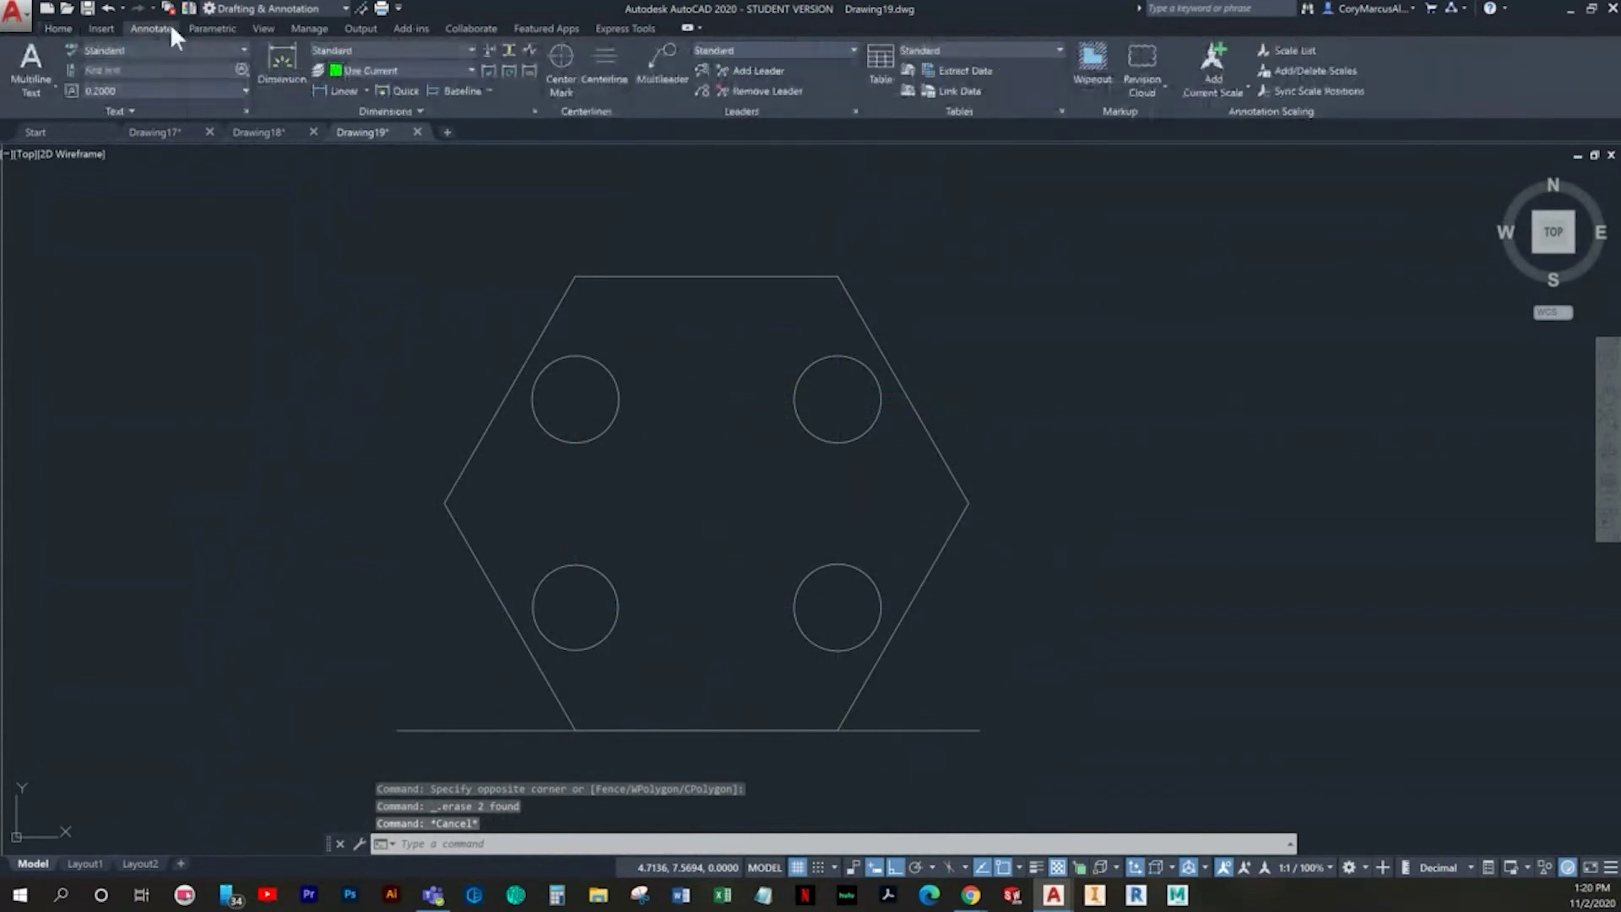
pyautogui.click(554, 73)
pyautogui.click(586, 357)
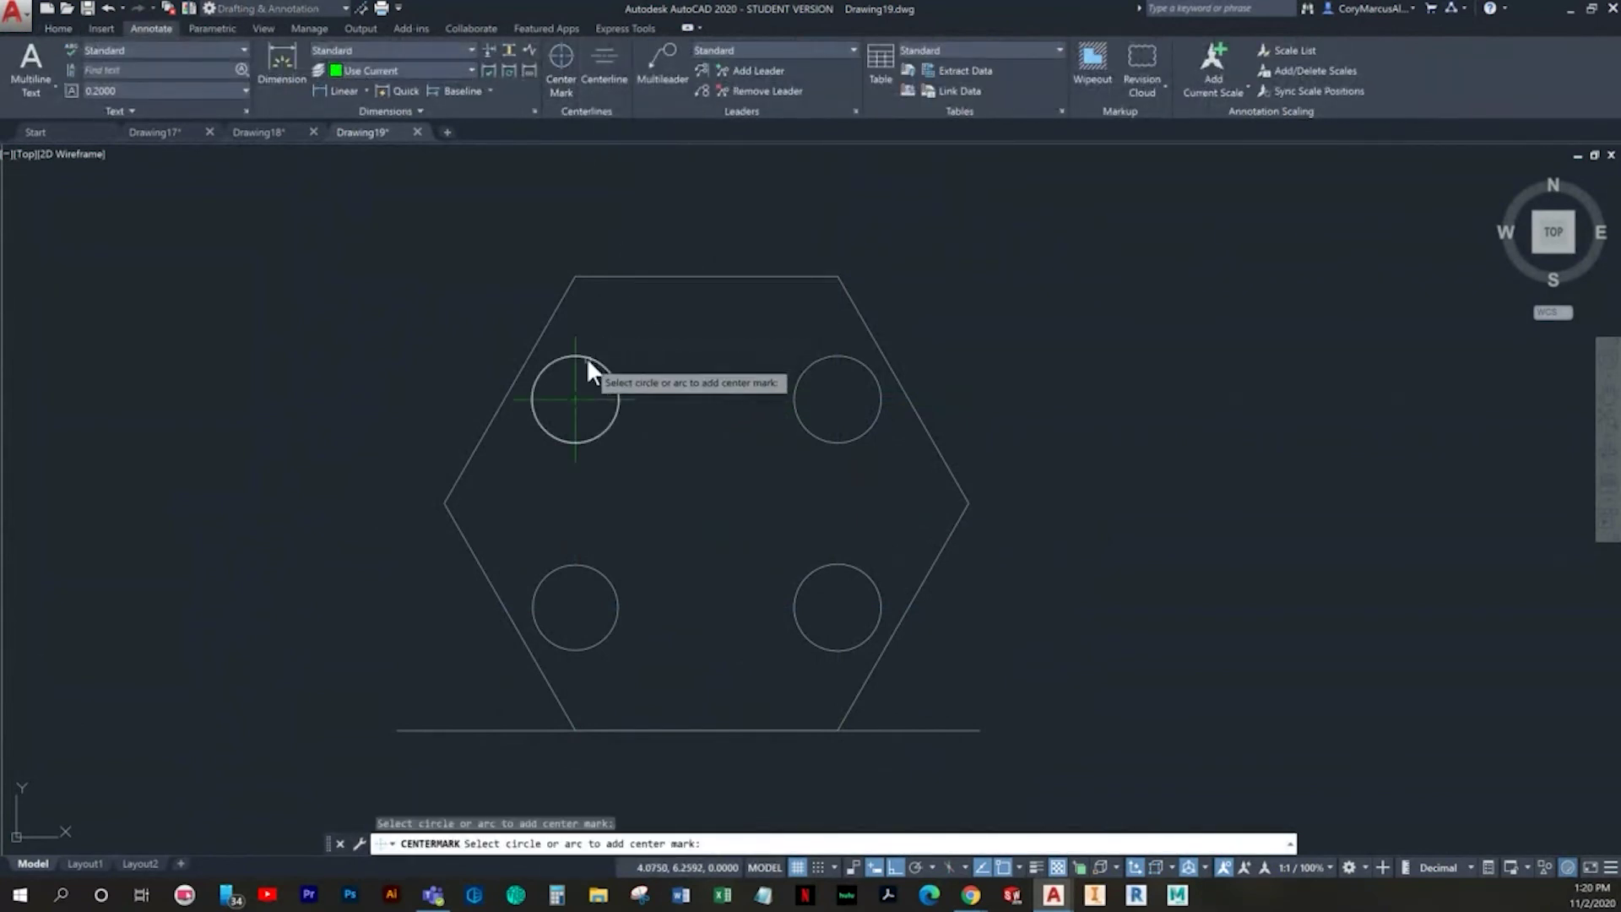
pyautogui.click(591, 568)
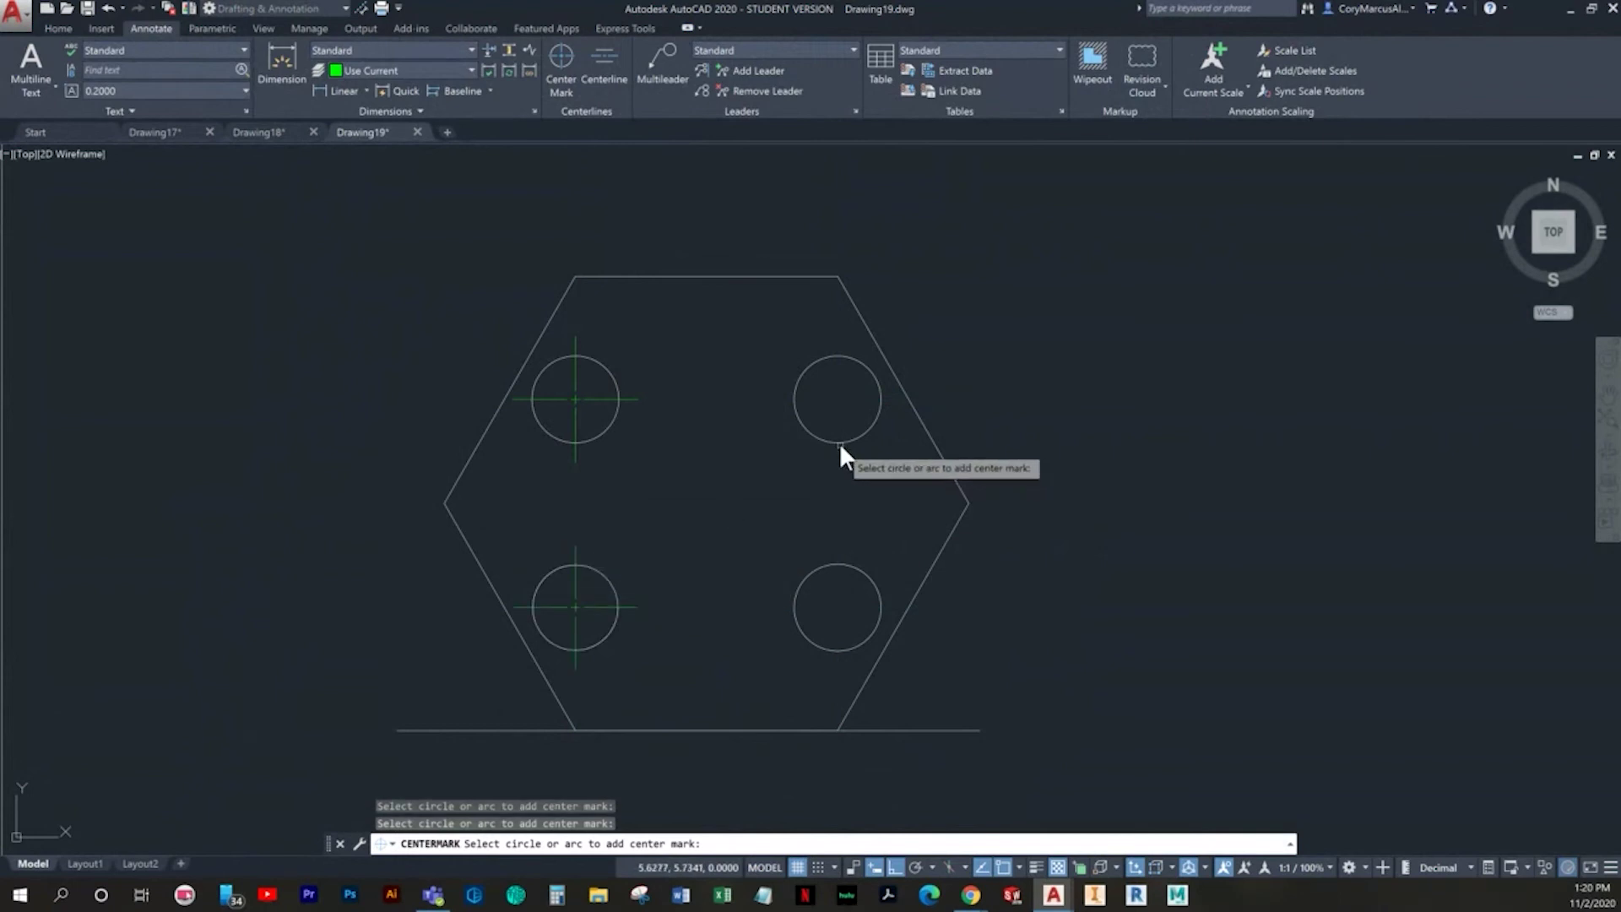
pyautogui.click(838, 439)
pyautogui.click(843, 441)
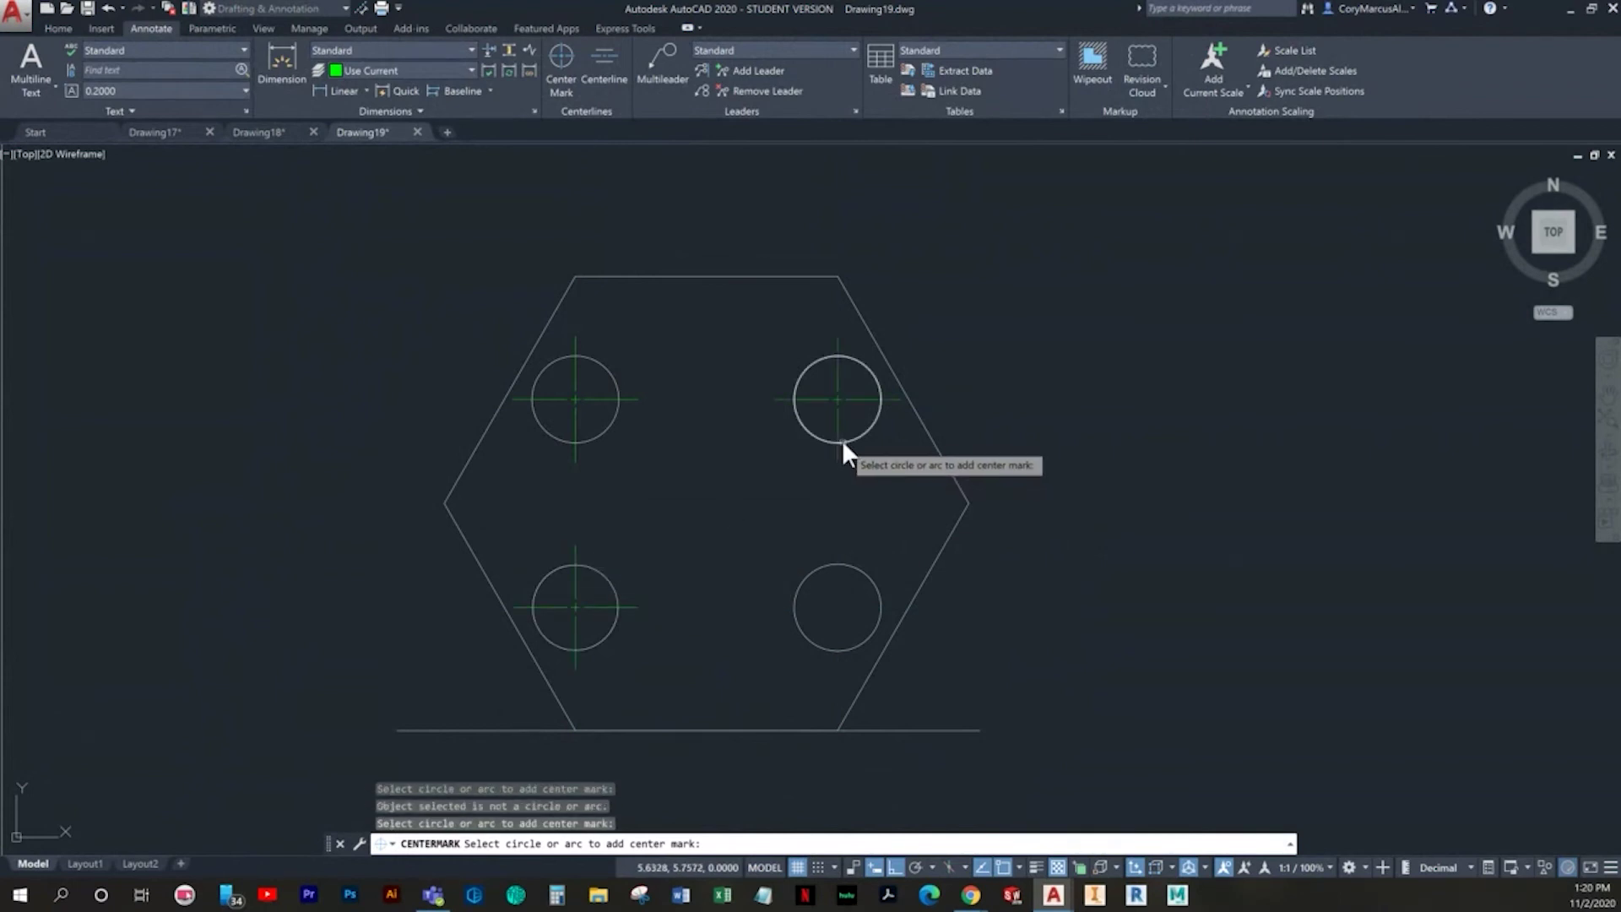
pyautogui.click(862, 573)
pyautogui.press('Return')
# Step: Erase the leftover horizontal construction line running along the hexagon's bottom edge
pyautogui.click(979, 743)
pyautogui.click(945, 687)
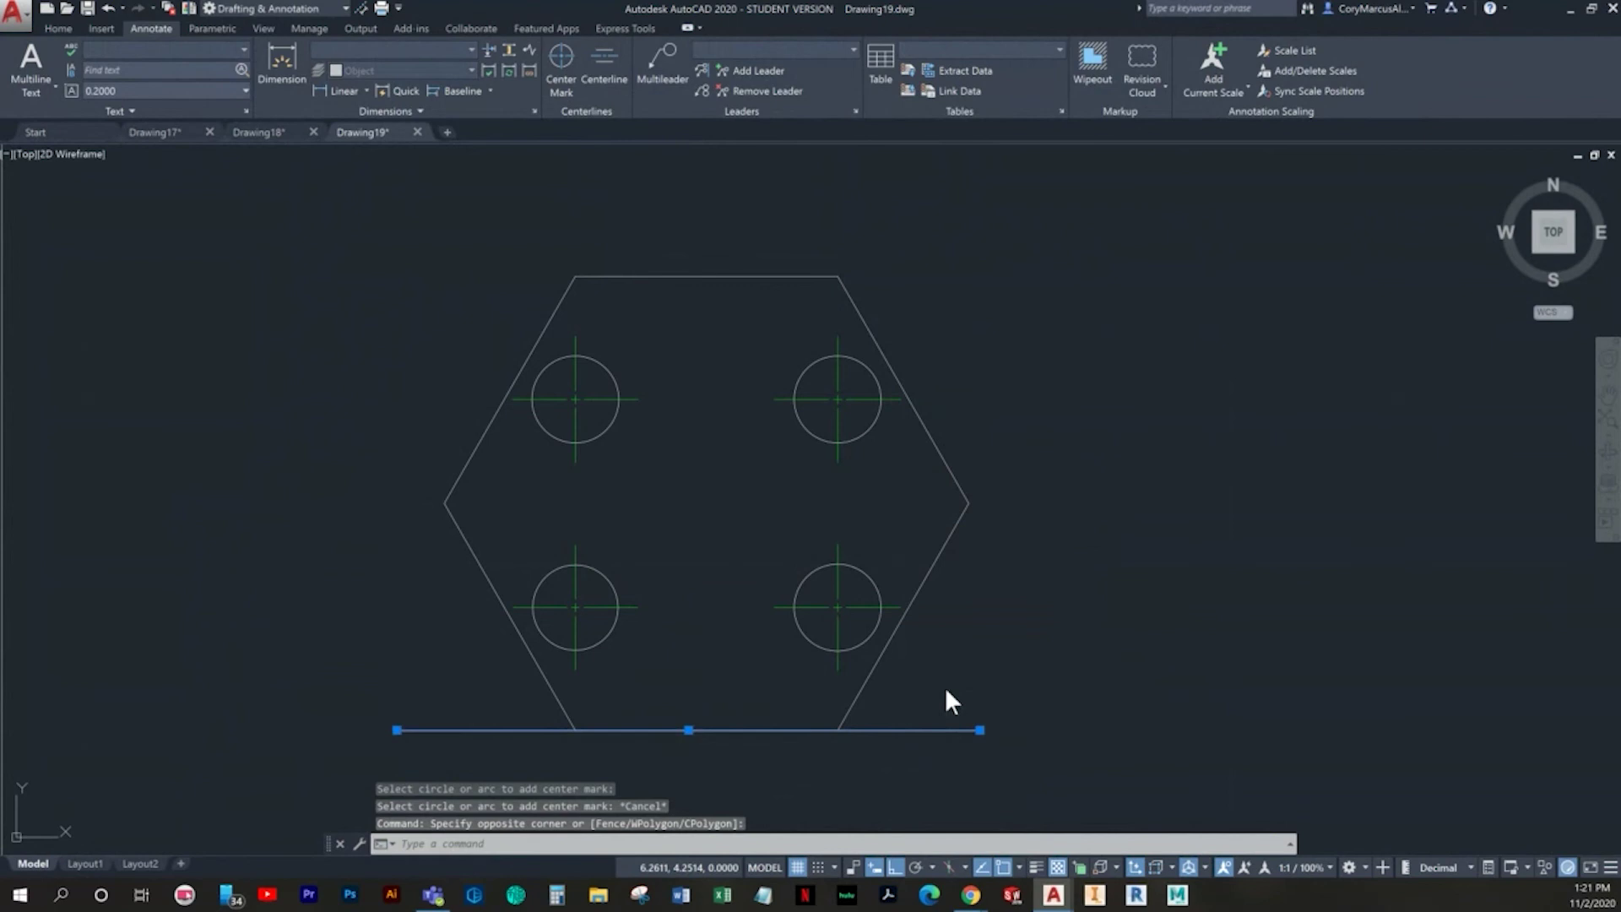
pyautogui.press('Delete')
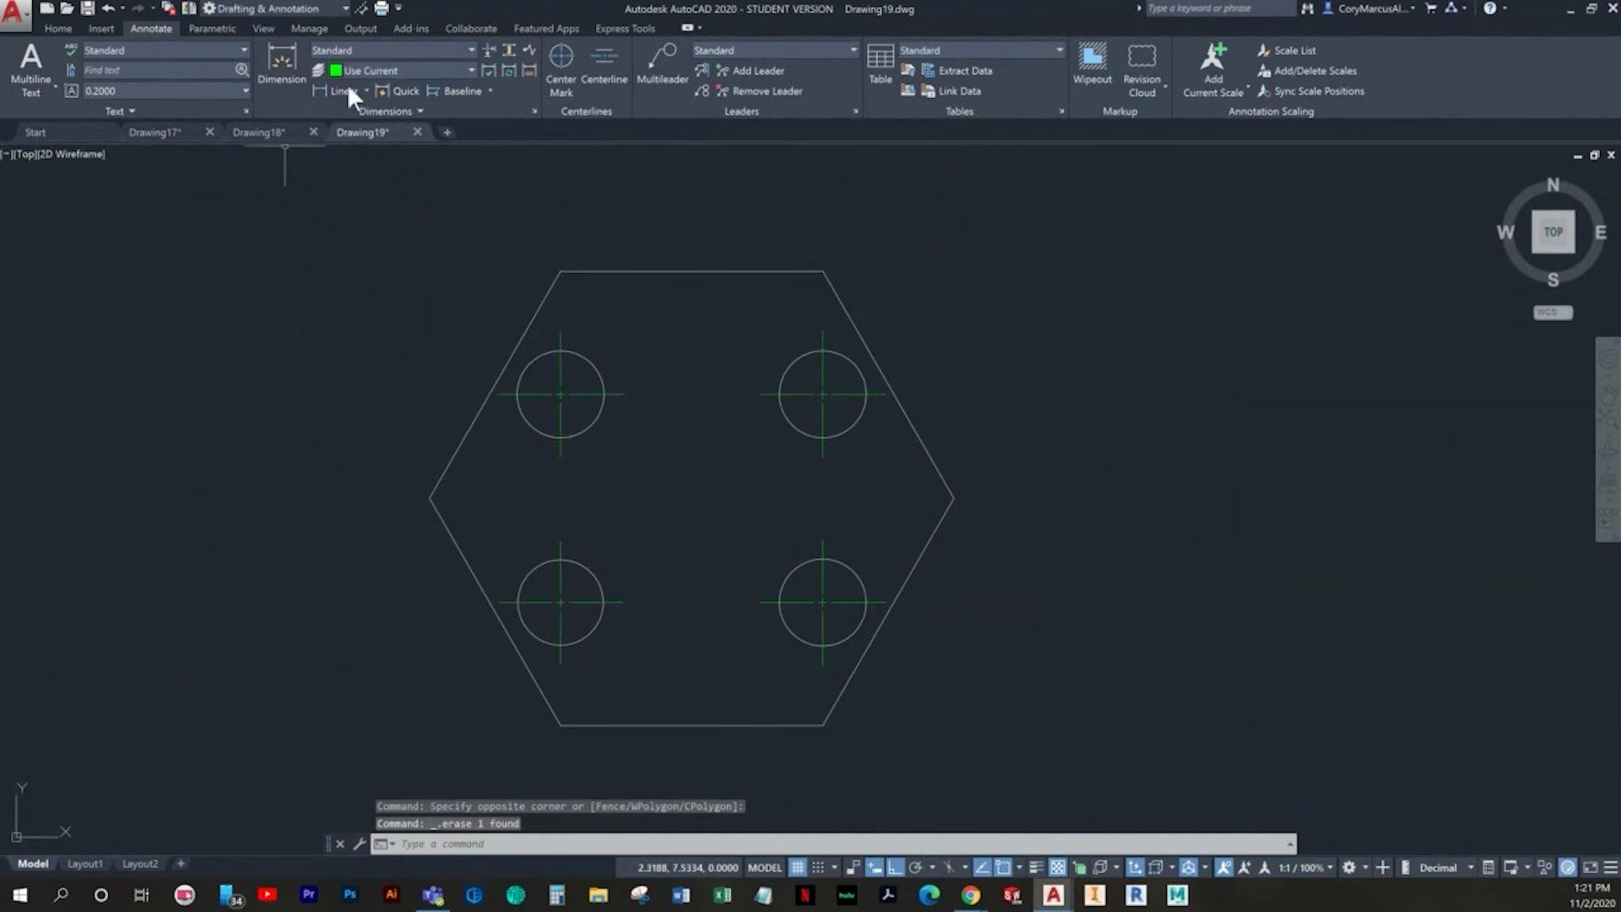
# Step: Make the Dimension layer current and place a linear dimension above the hexagon's top edge
pyautogui.click(59, 30)
pyautogui.click(719, 51)
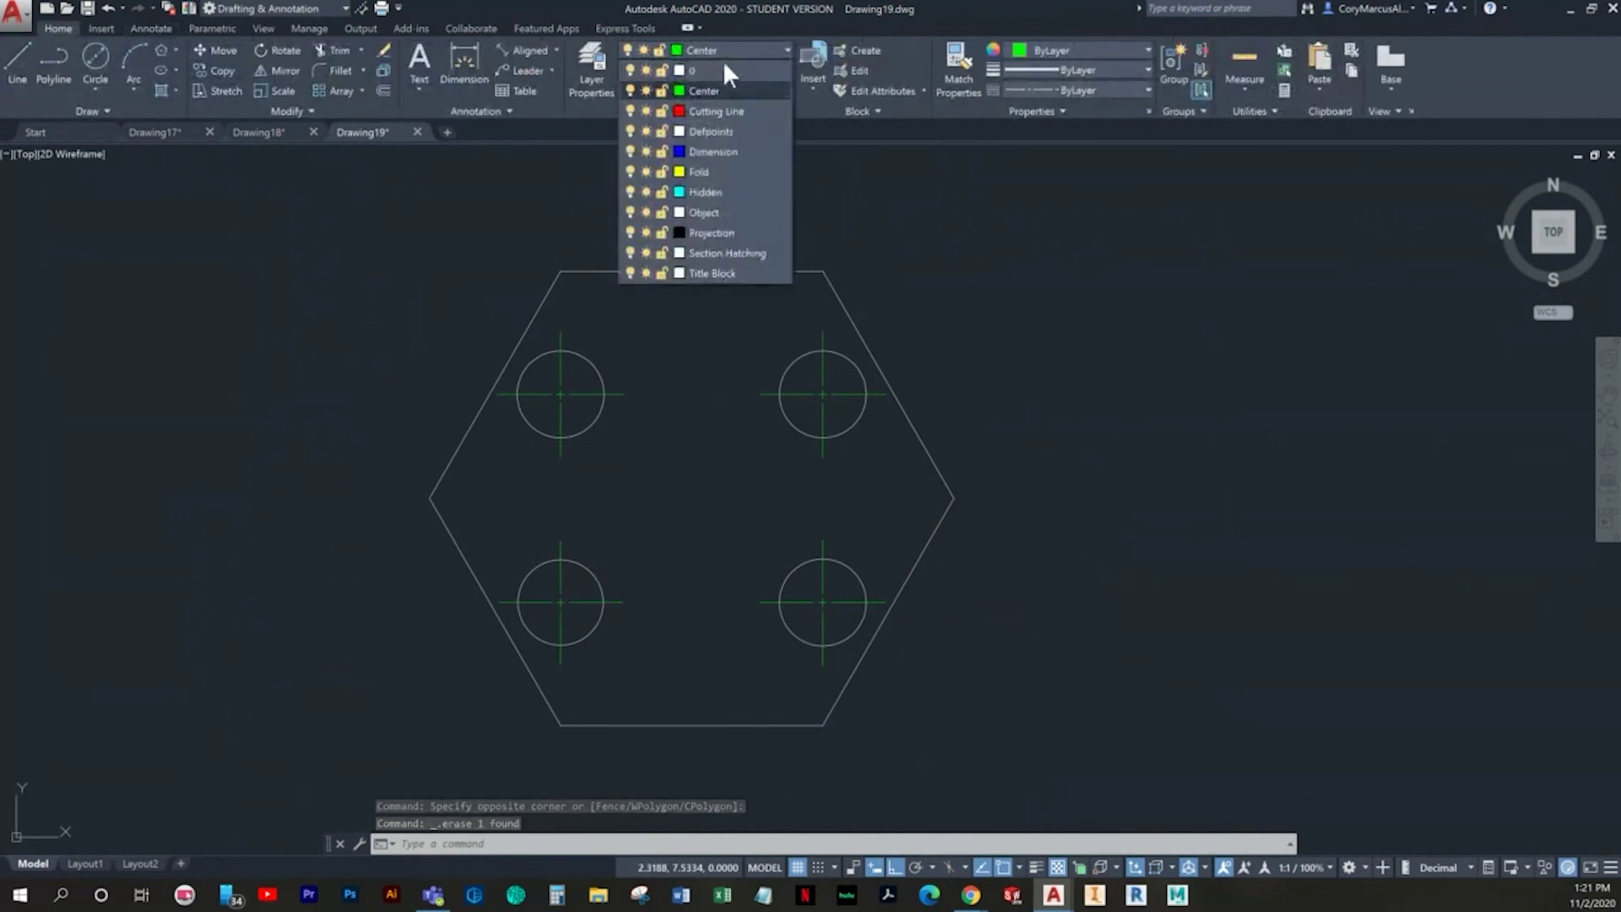
pyautogui.click(693, 153)
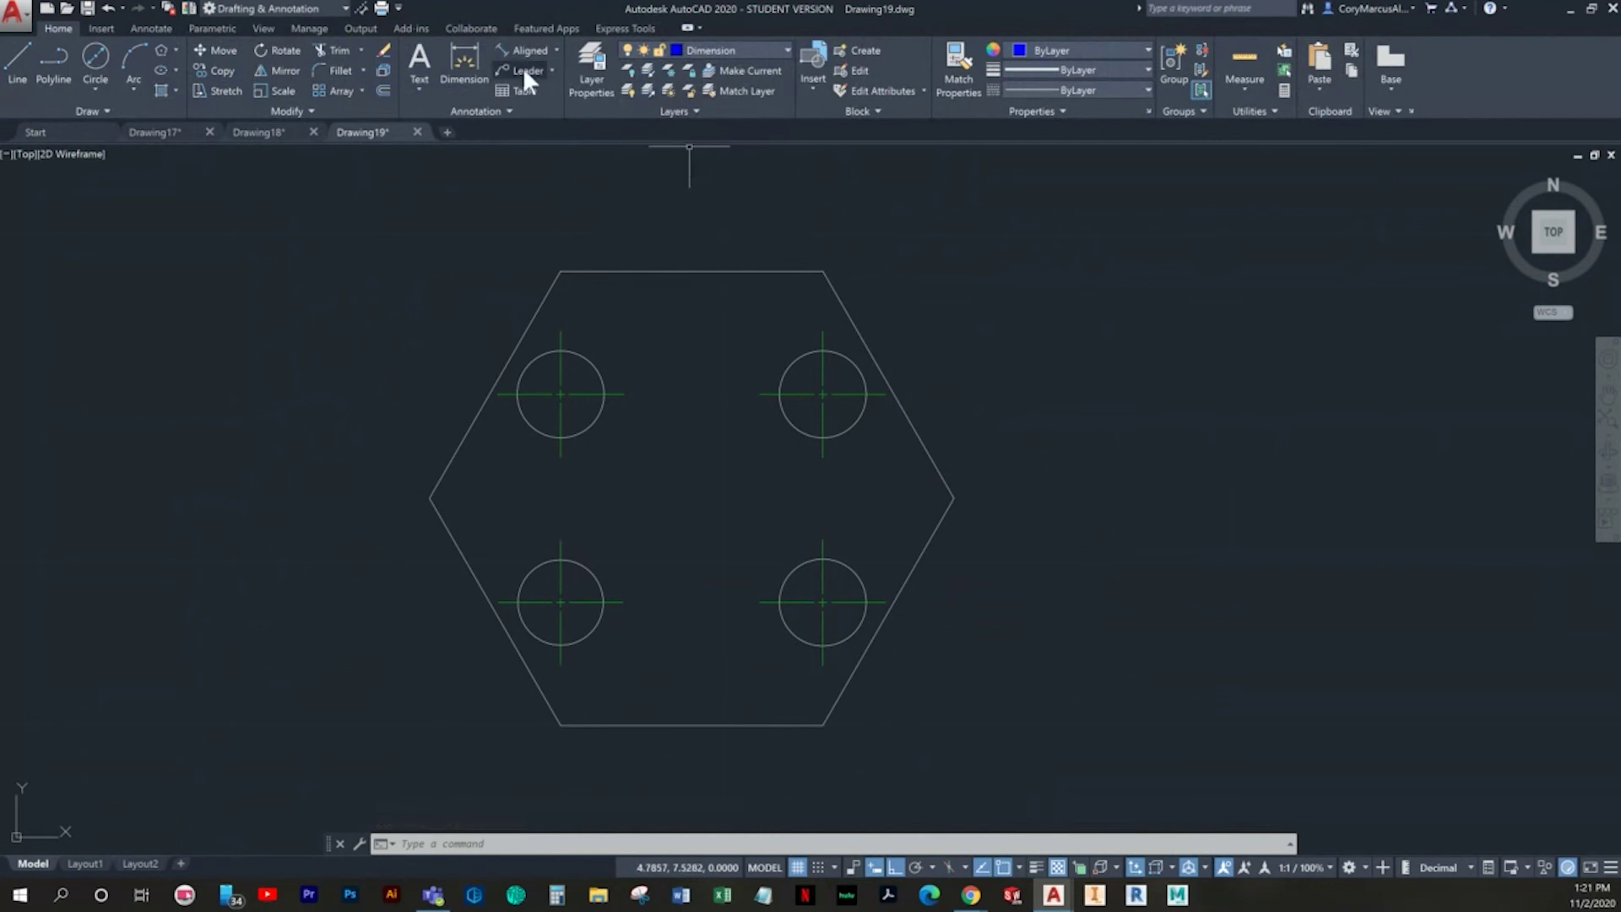
pyautogui.click(555, 52)
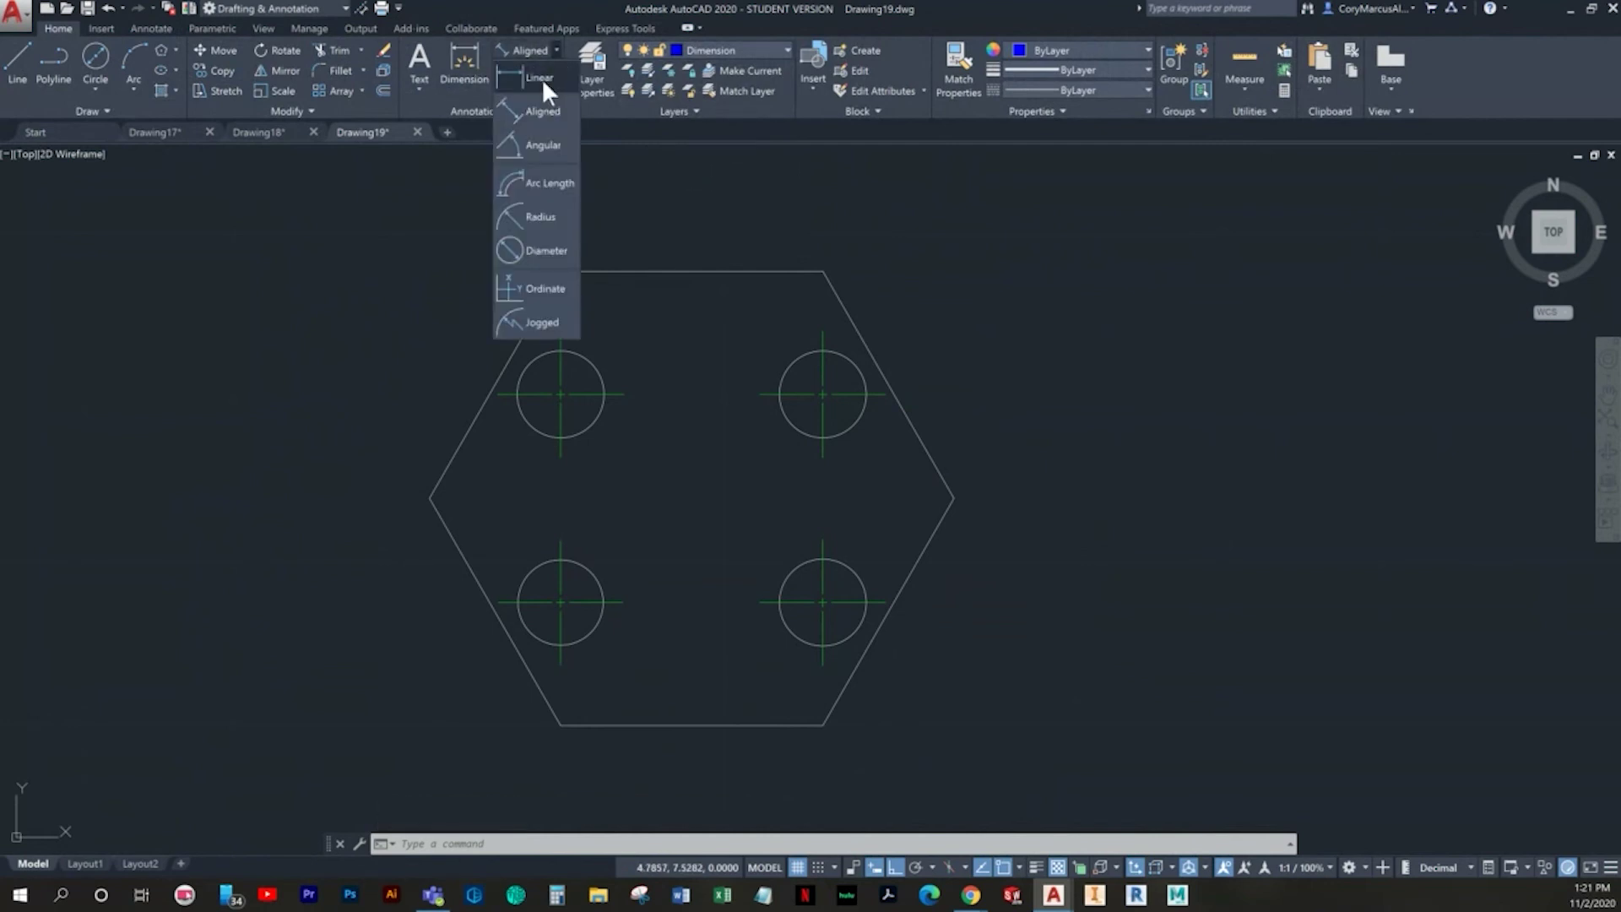
pyautogui.click(530, 115)
pyautogui.click(560, 270)
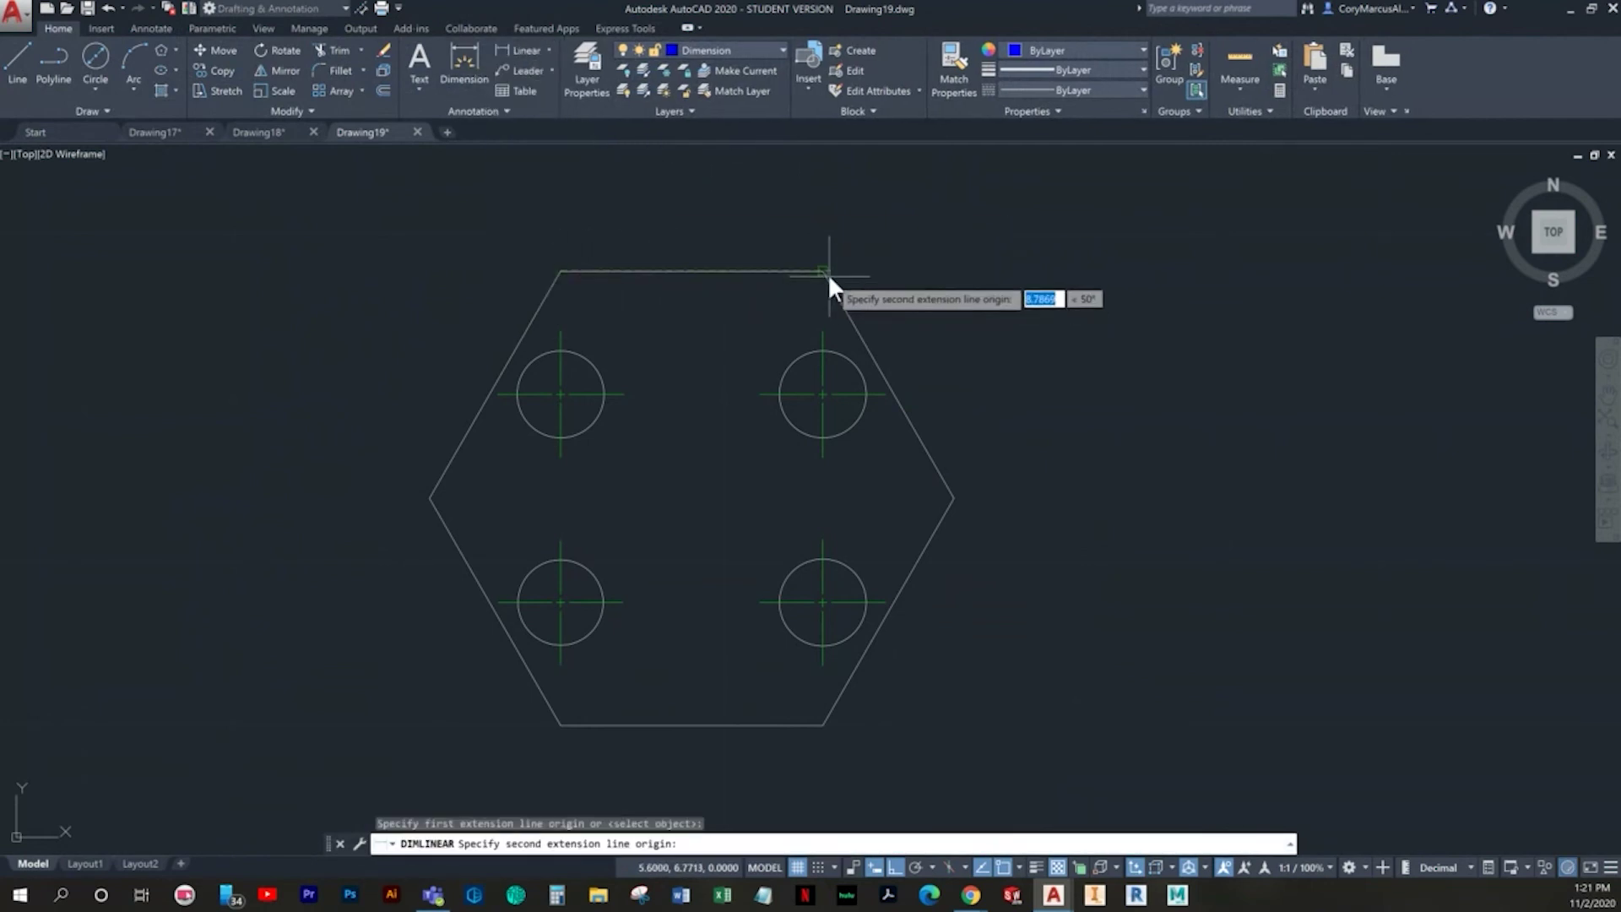
pyautogui.click(820, 271)
pyautogui.moveTo(815, 299); pyautogui.dragTo(806, 345, button='middle')
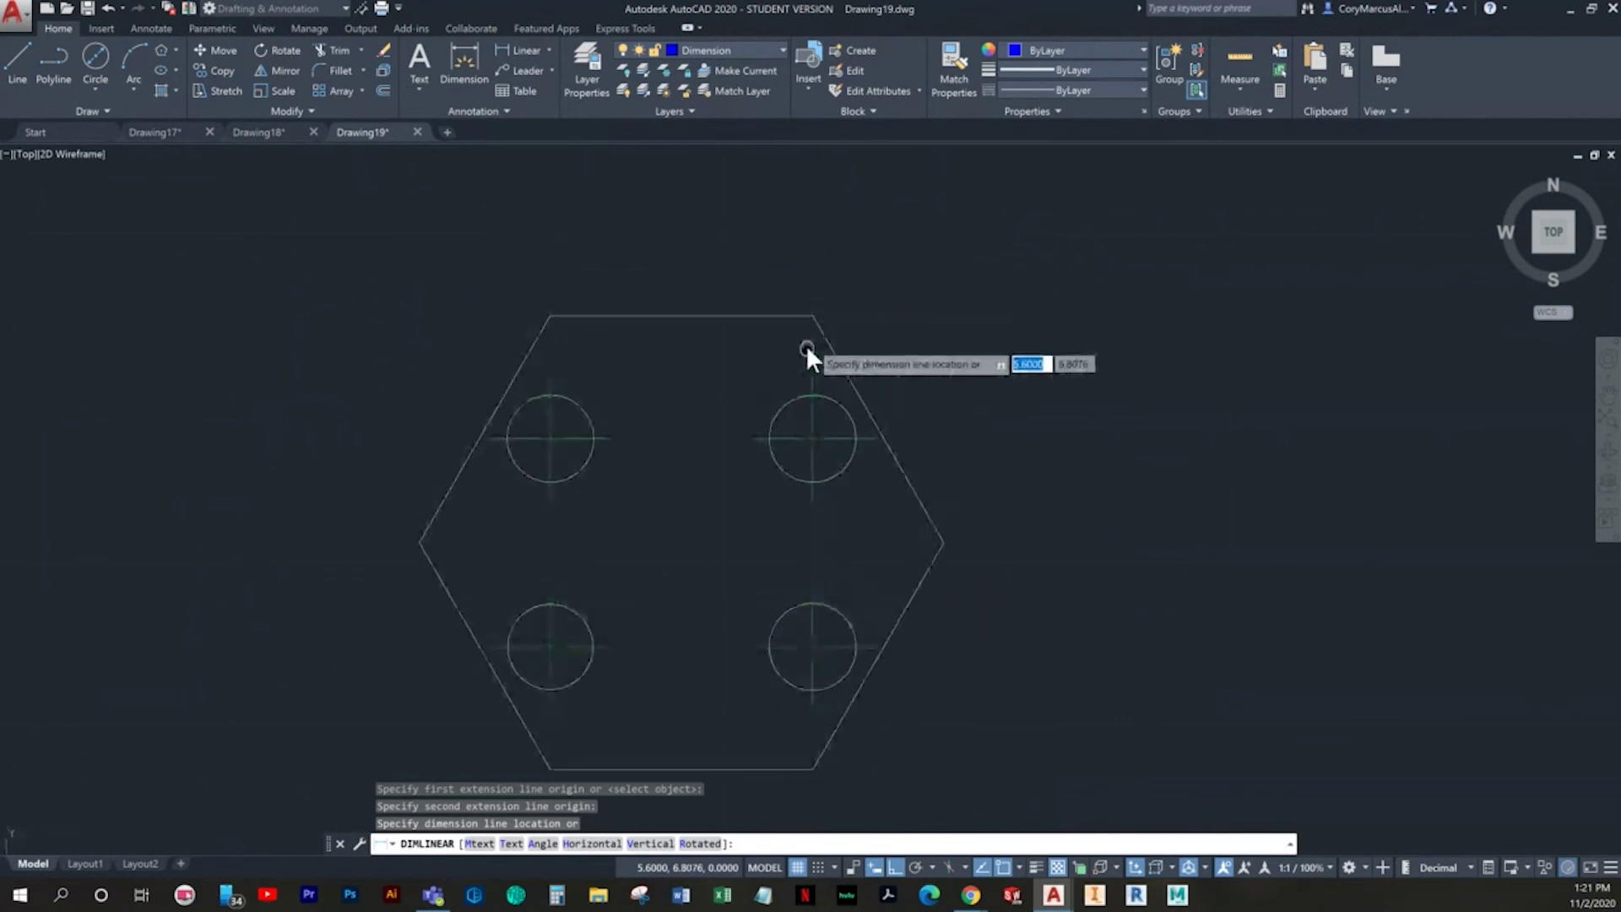
pyautogui.click(782, 232)
pyautogui.press('Escape')
pyautogui.press('Escape')
# Step: Modify the Standard dimension style so its primary units use a linear precision of 0.00
pyautogui.click(152, 27)
pyautogui.click(532, 112)
pyautogui.click(981, 413)
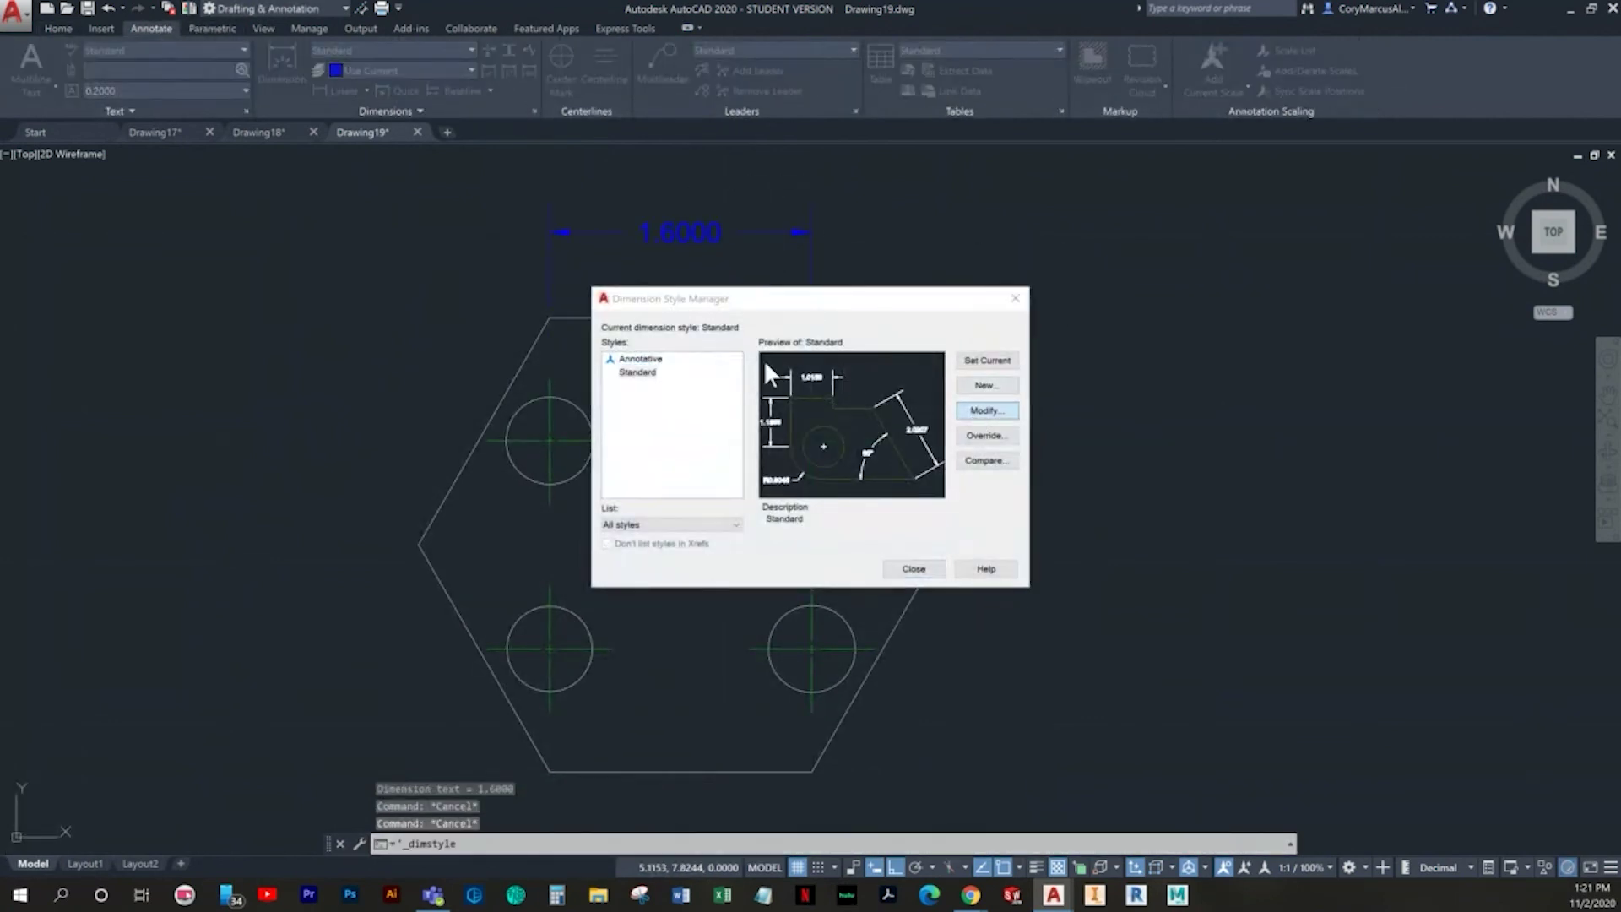
pyautogui.click(741, 324)
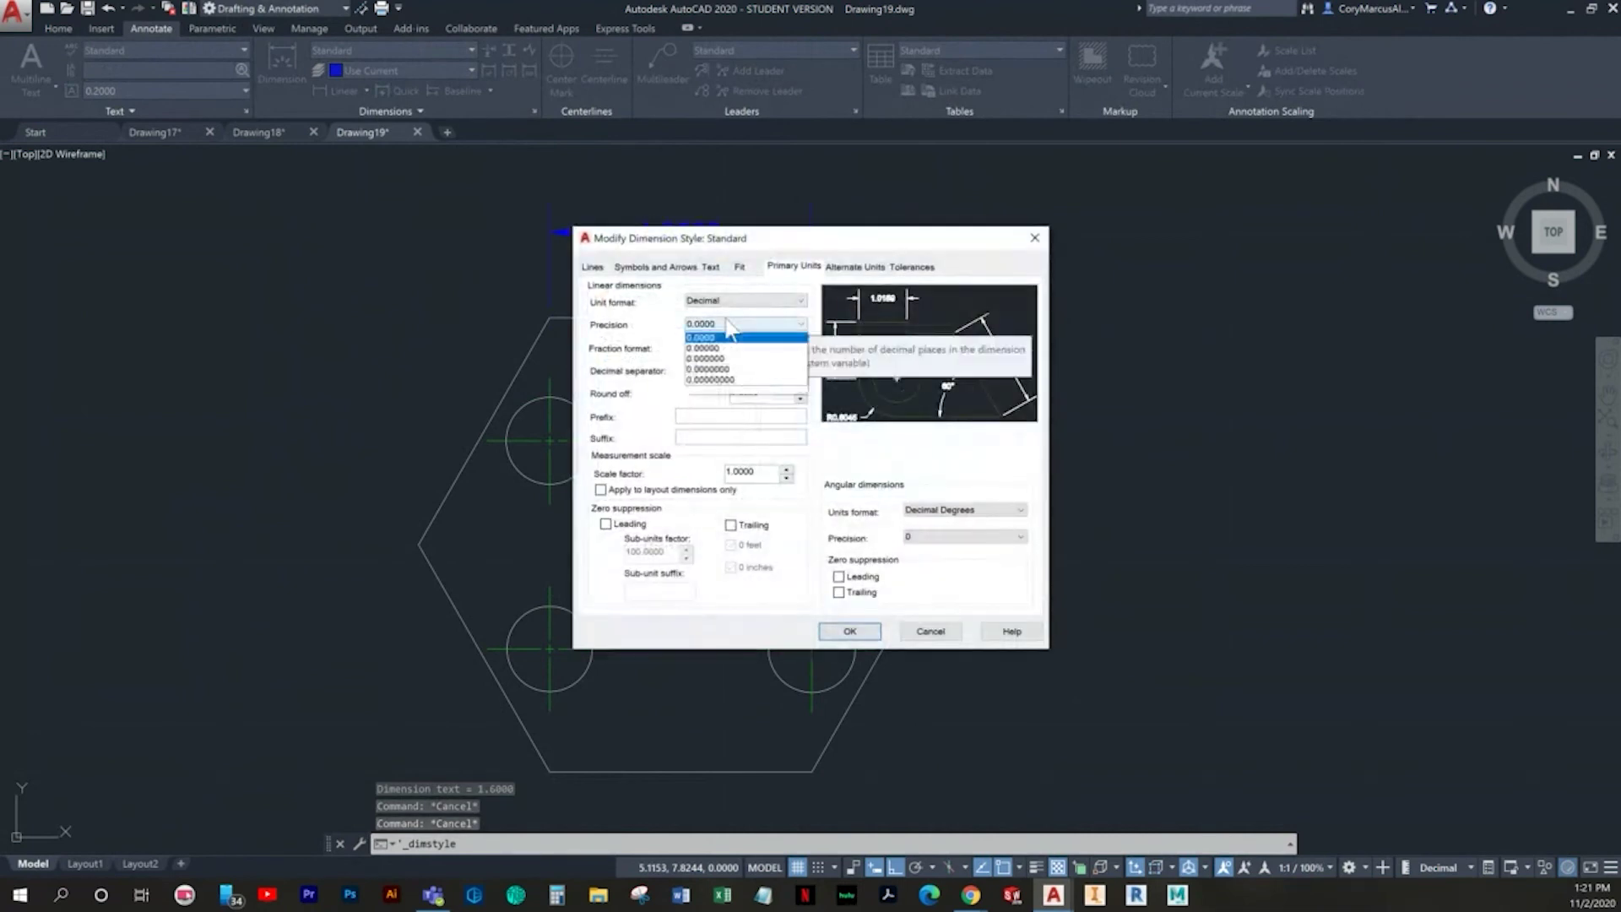
pyautogui.click(718, 360)
pyautogui.click(848, 631)
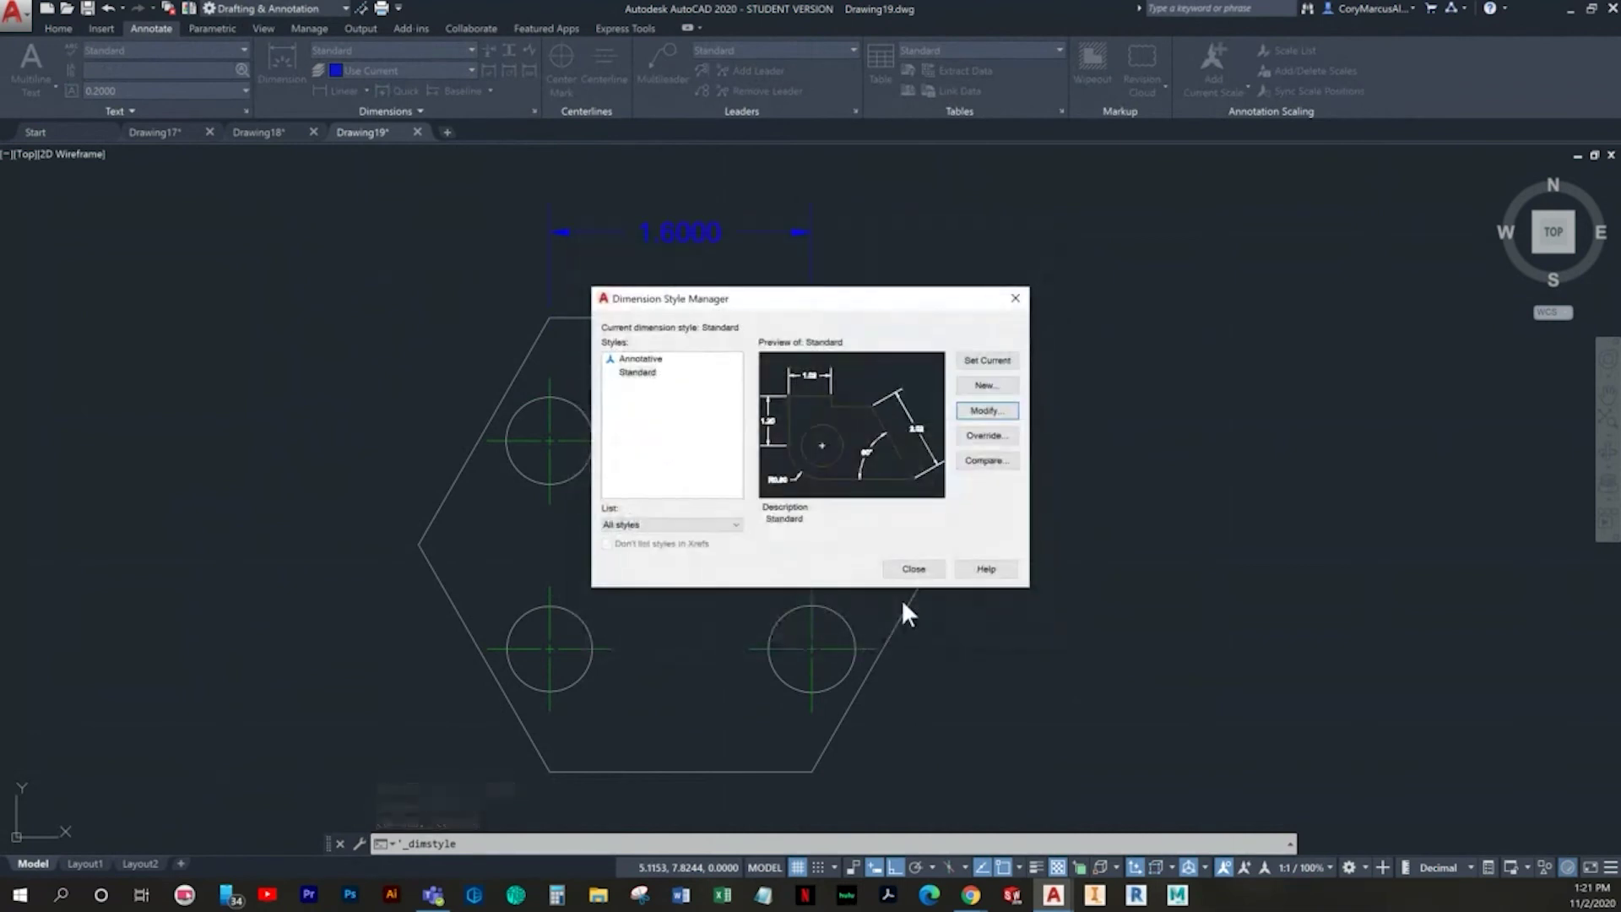
pyautogui.click(920, 564)
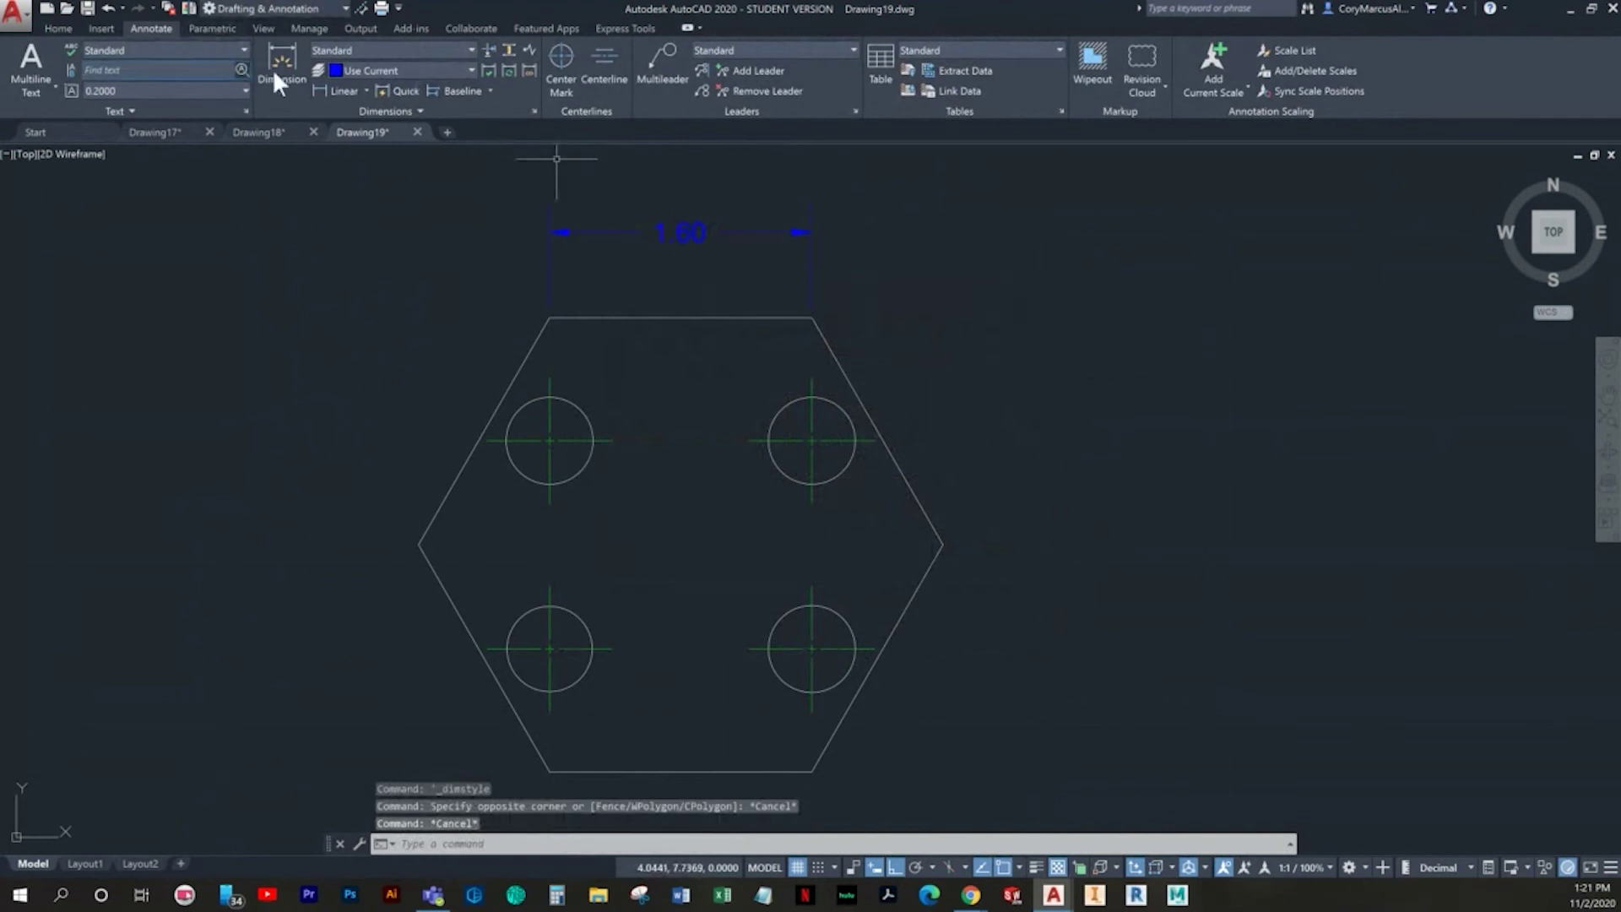
# Step: Add a linear dimension below the hexagon's bottom edge, spanning its two lower corners
pyautogui.click(342, 90)
pyautogui.moveTo(581, 532); pyautogui.dragTo(539, 404, button='middle')
pyautogui.scroll(-2, 676, 564)
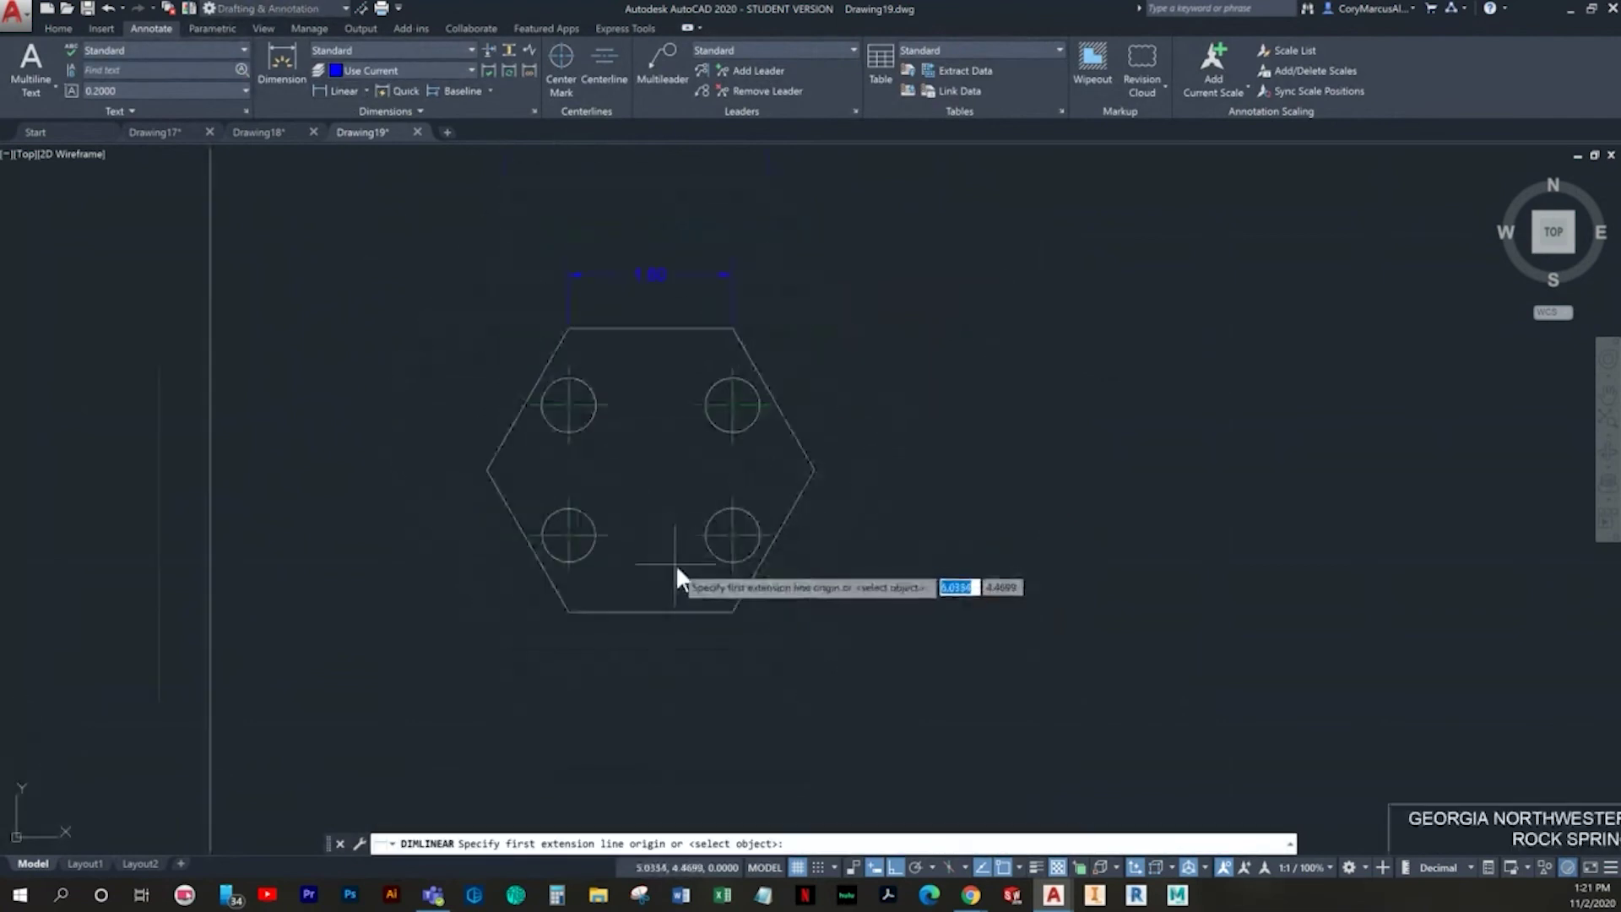
pyautogui.click(733, 611)
pyautogui.click(733, 656)
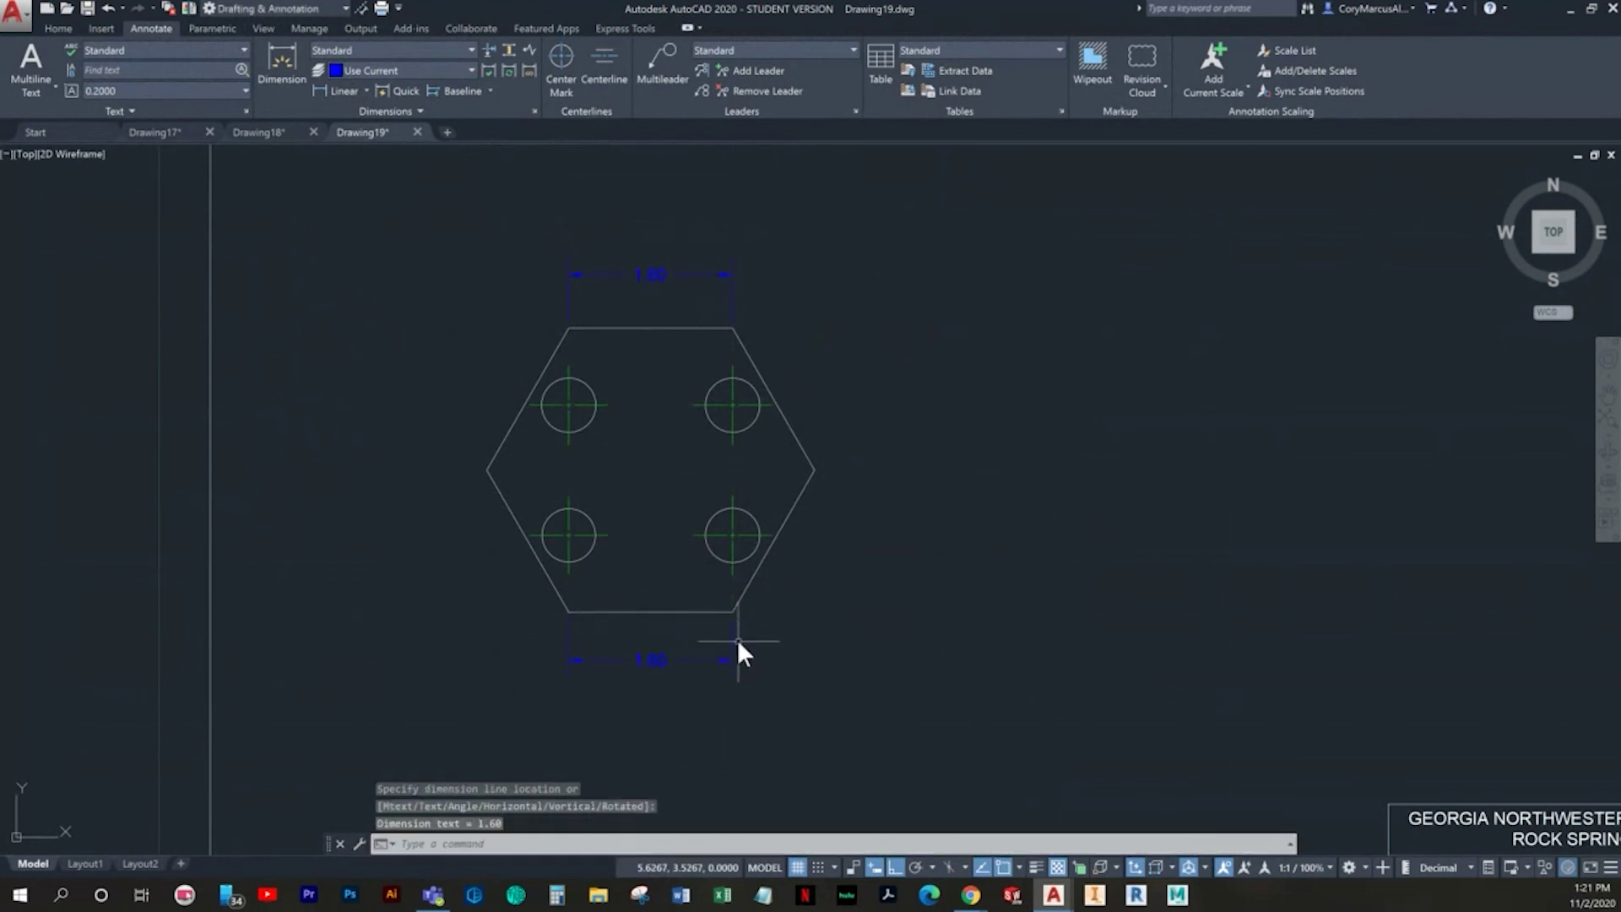
# Step: Add a vertical linear dimension from the hexagon's lower-right corner to the lower-right hole's center mark, placed outside the hexagon
pyautogui.moveTo(892, 569); pyautogui.dragTo(884, 569, button='middle')
pyautogui.press('Return')
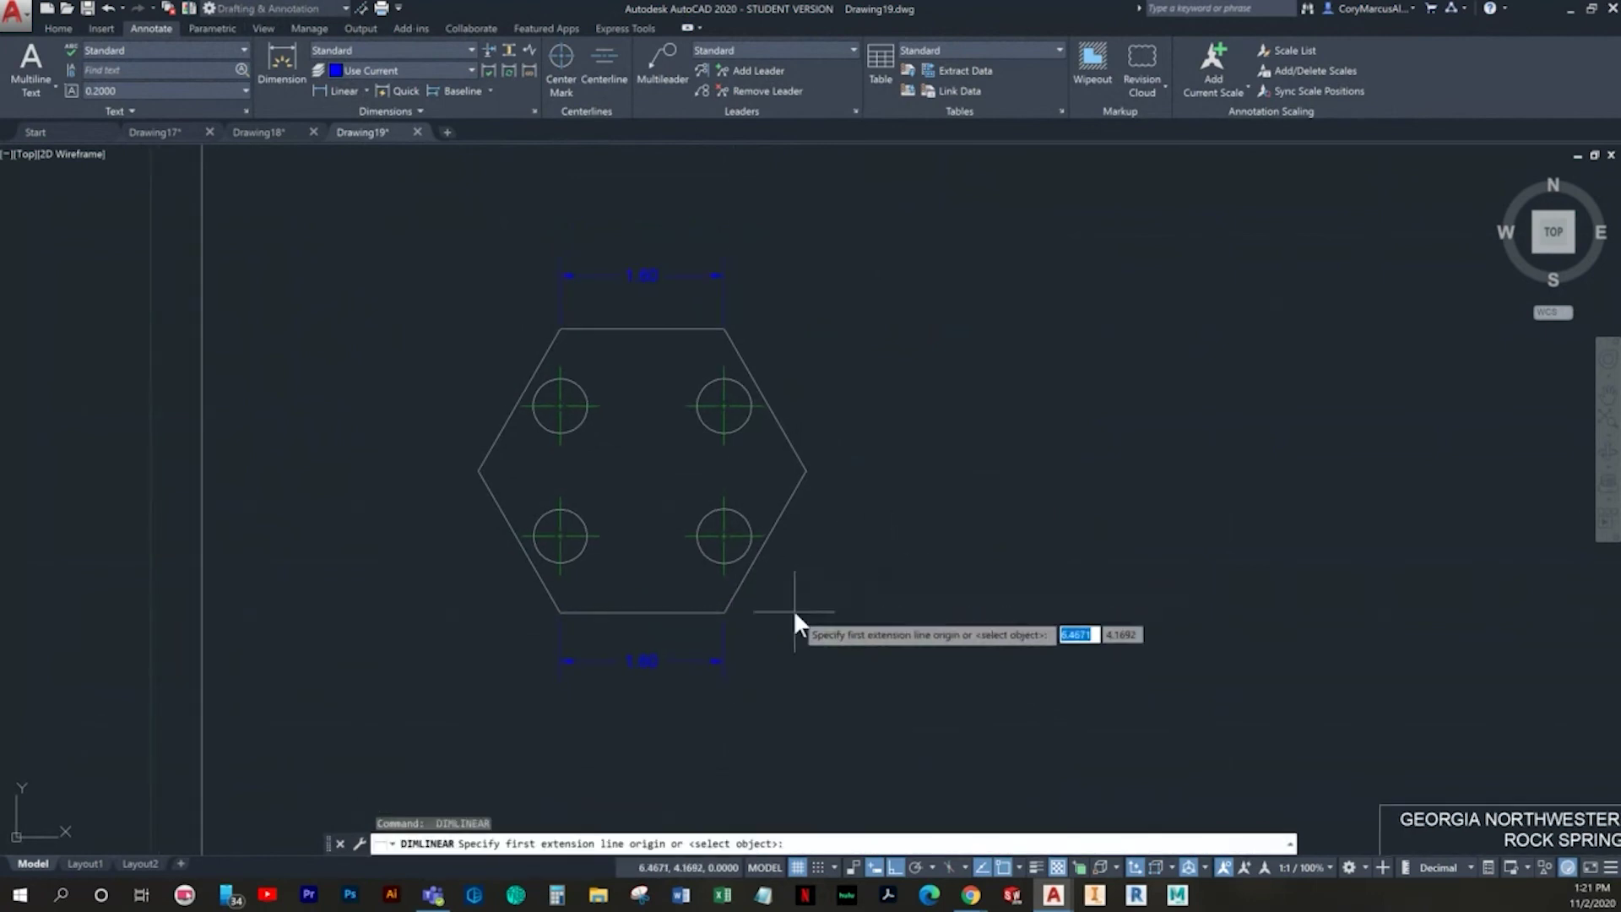
pyautogui.click(725, 612)
pyautogui.click(759, 534)
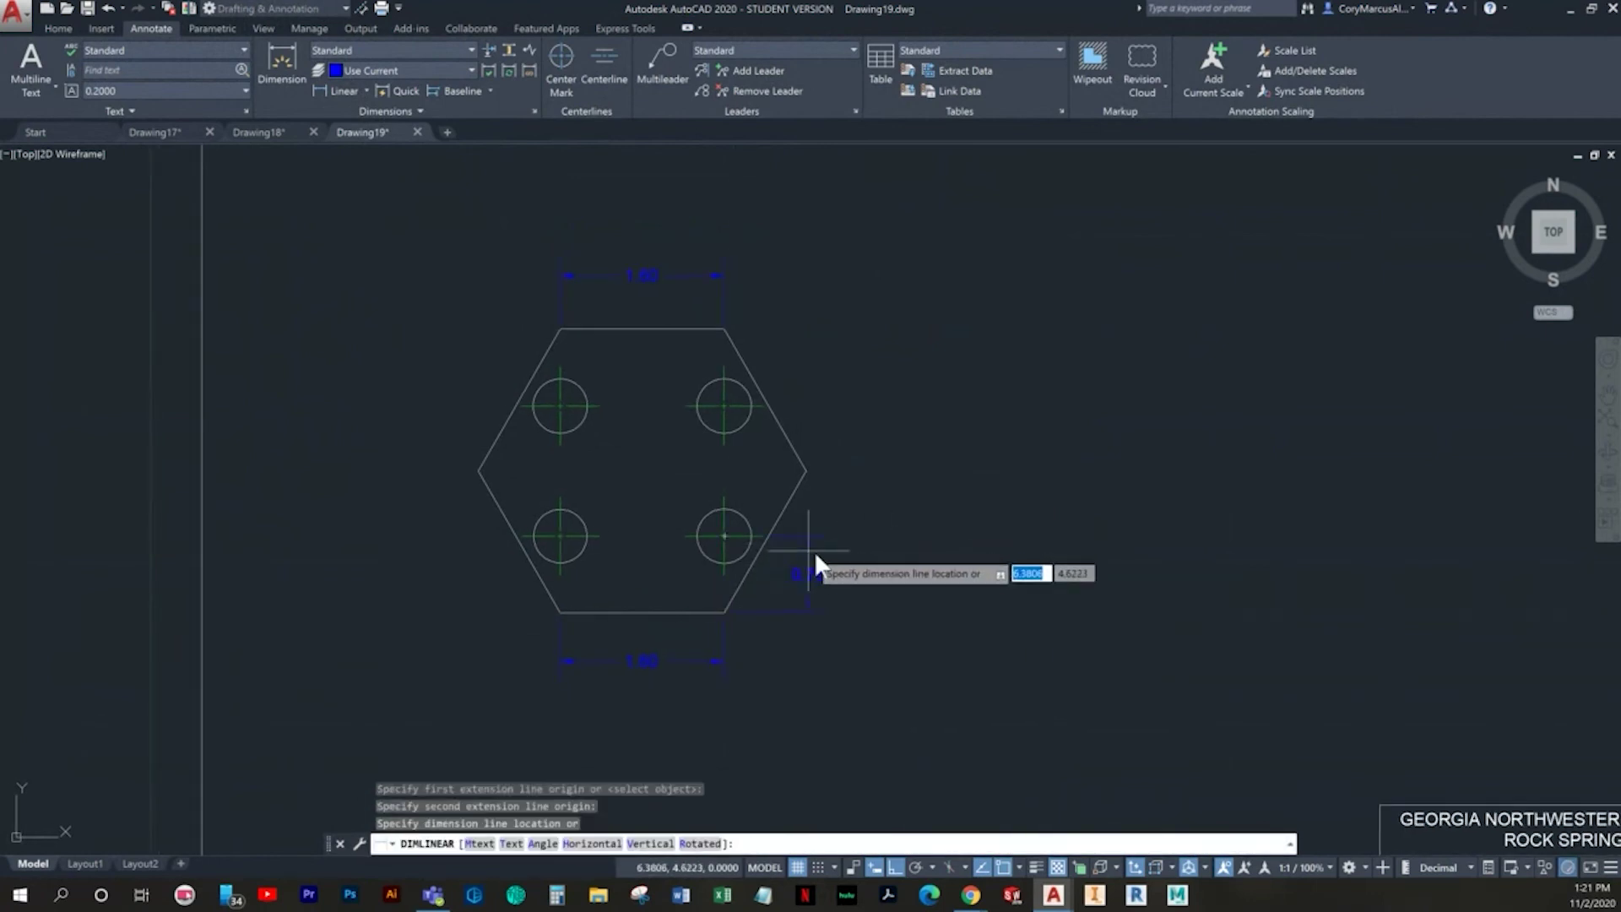
pyautogui.click(837, 560)
# Step: Add a vertical linear dimension between the center marks of the two right-hand holes, placed outside the hexagon
pyautogui.press('Return')
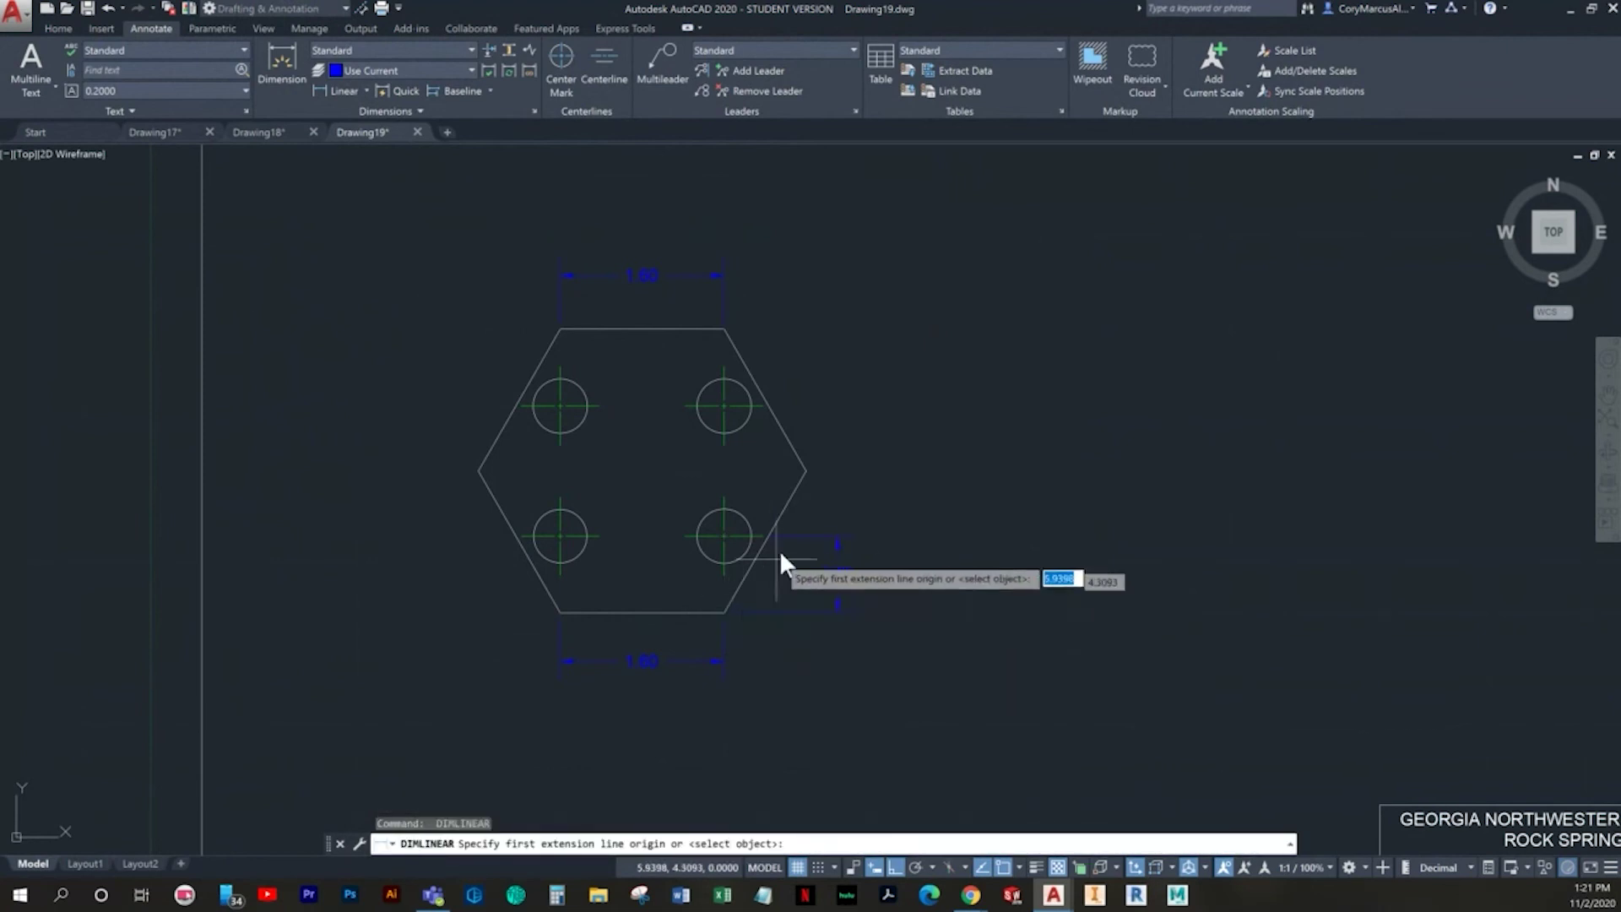
pyautogui.click(763, 535)
pyautogui.click(763, 405)
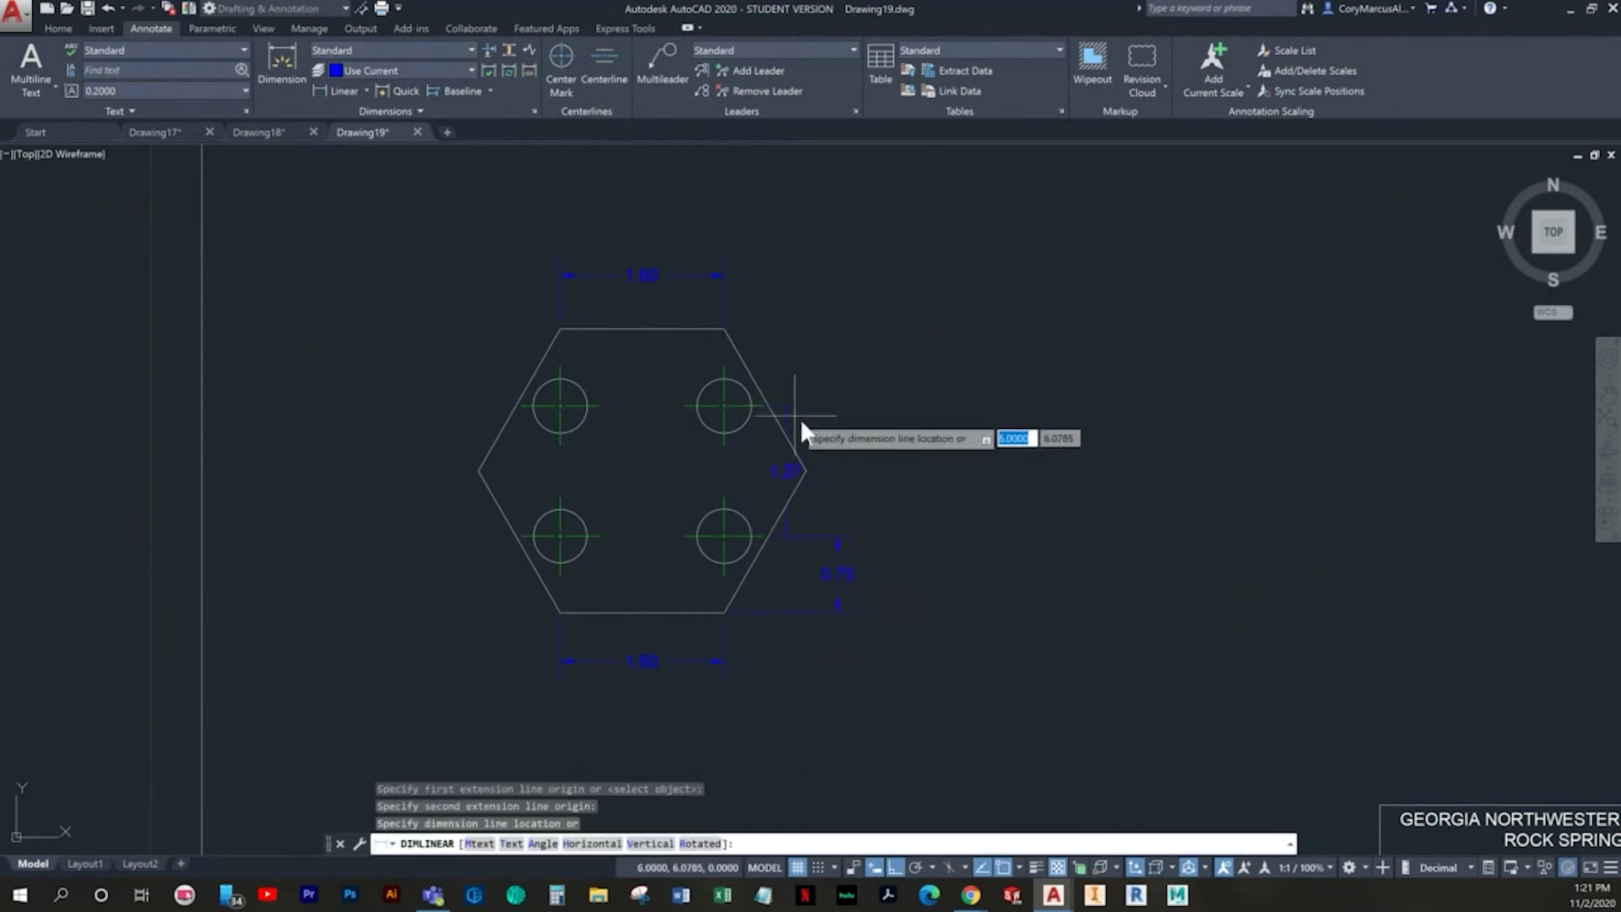
pyautogui.click(836, 535)
pyautogui.press('Escape')
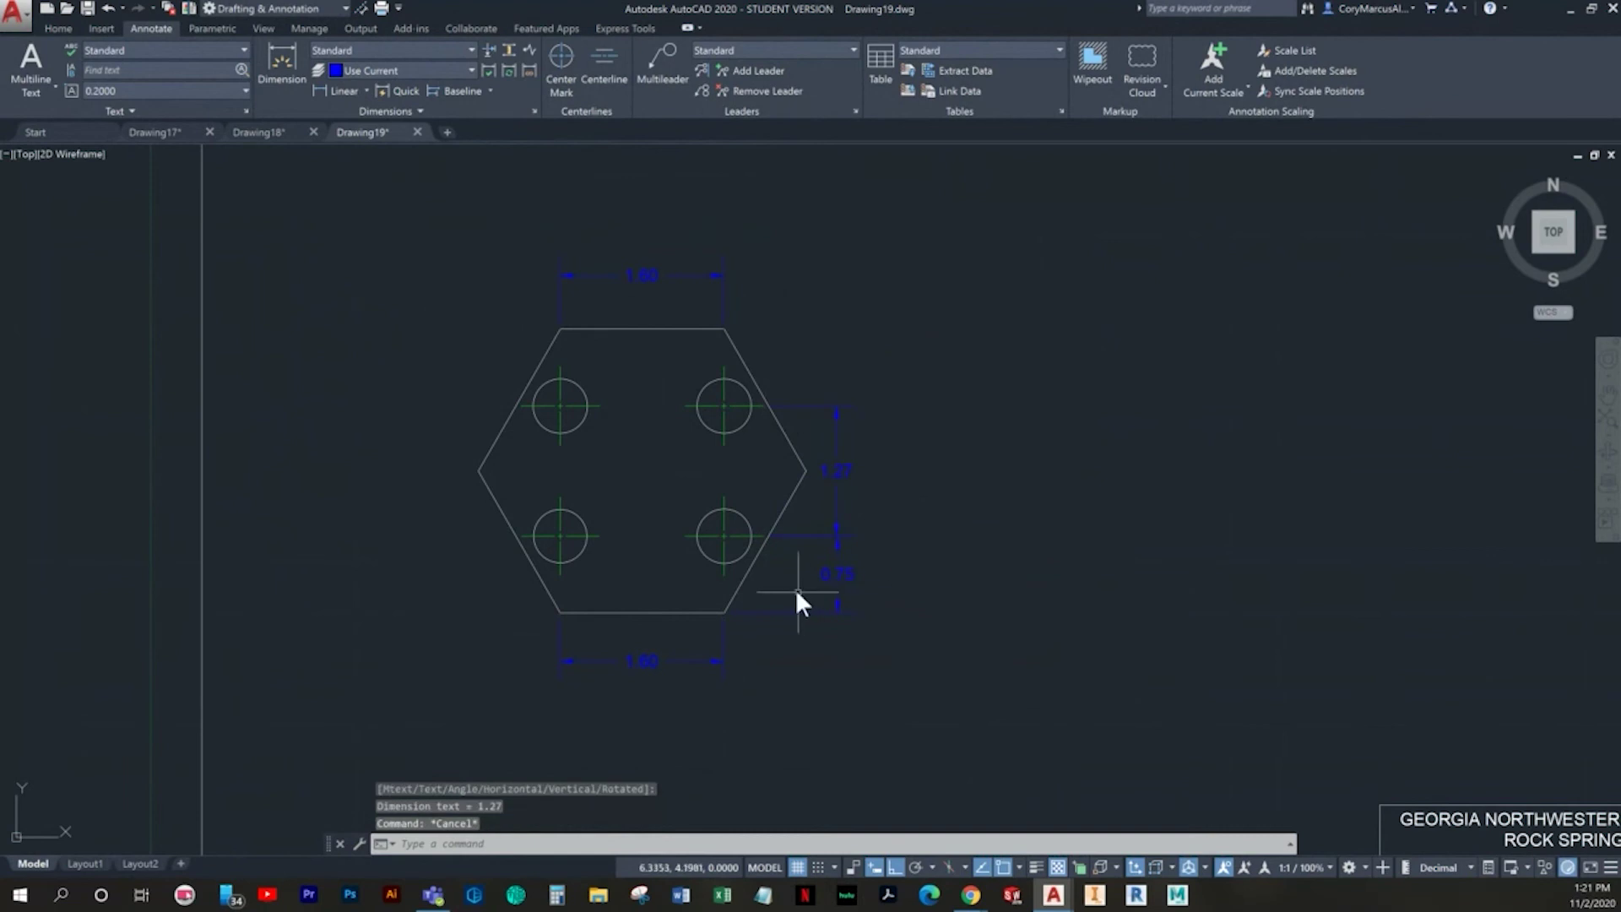
# Step: Align the dimension line between the right-hand holes with the dimension line directly below it
pyautogui.scroll(3, 779, 556)
pyautogui.click(911, 407)
pyautogui.scroll(3, 924, 480)
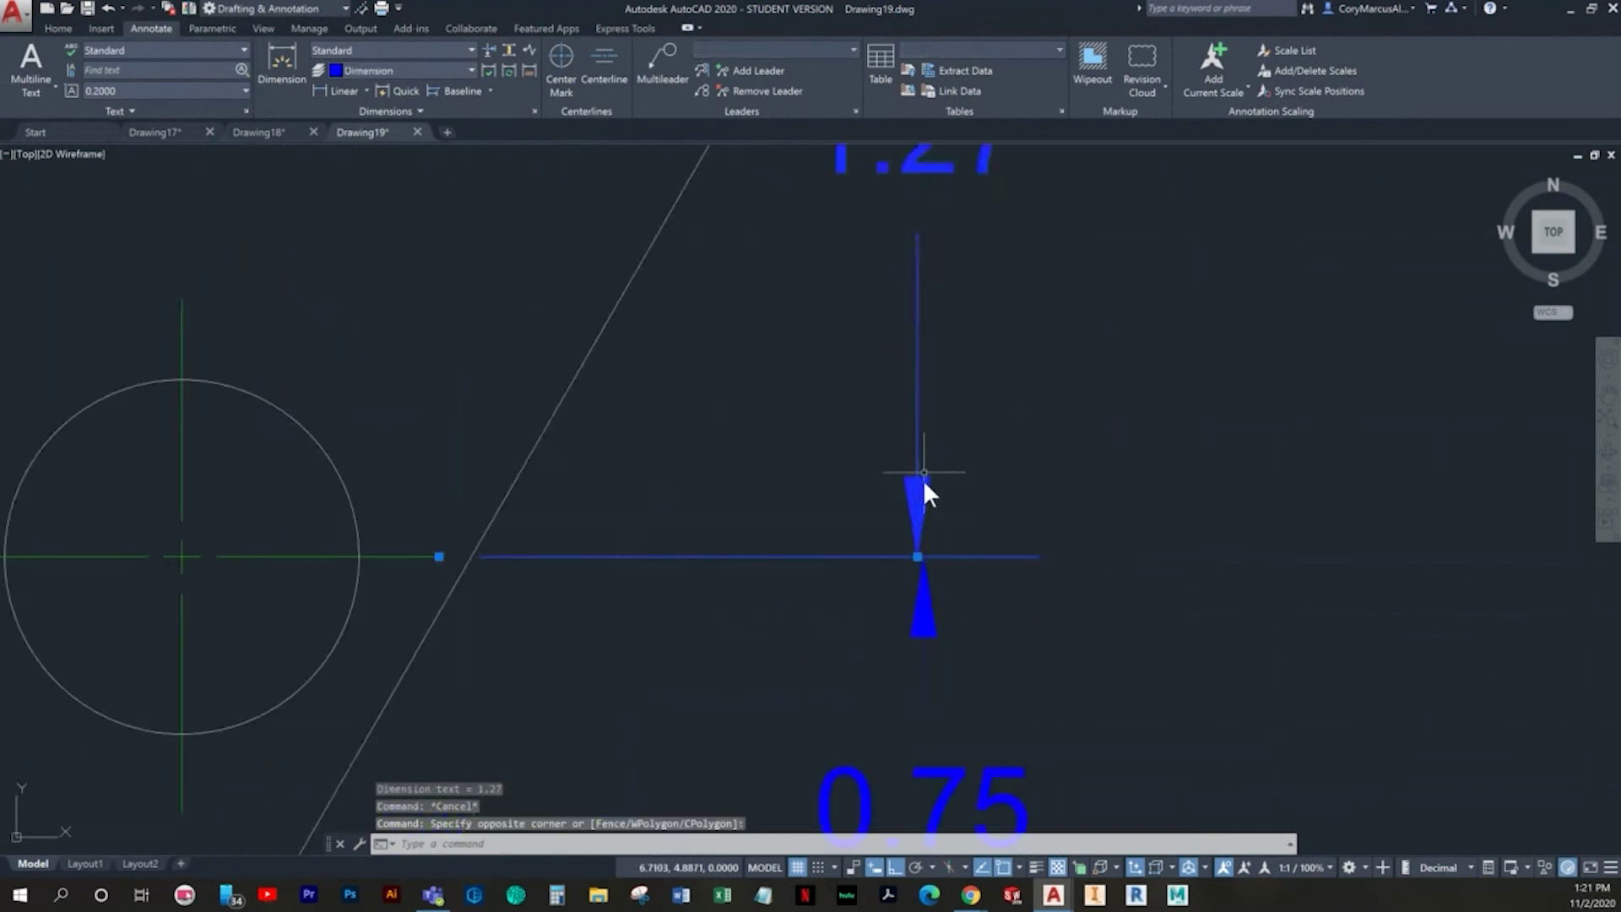
pyautogui.click(915, 559)
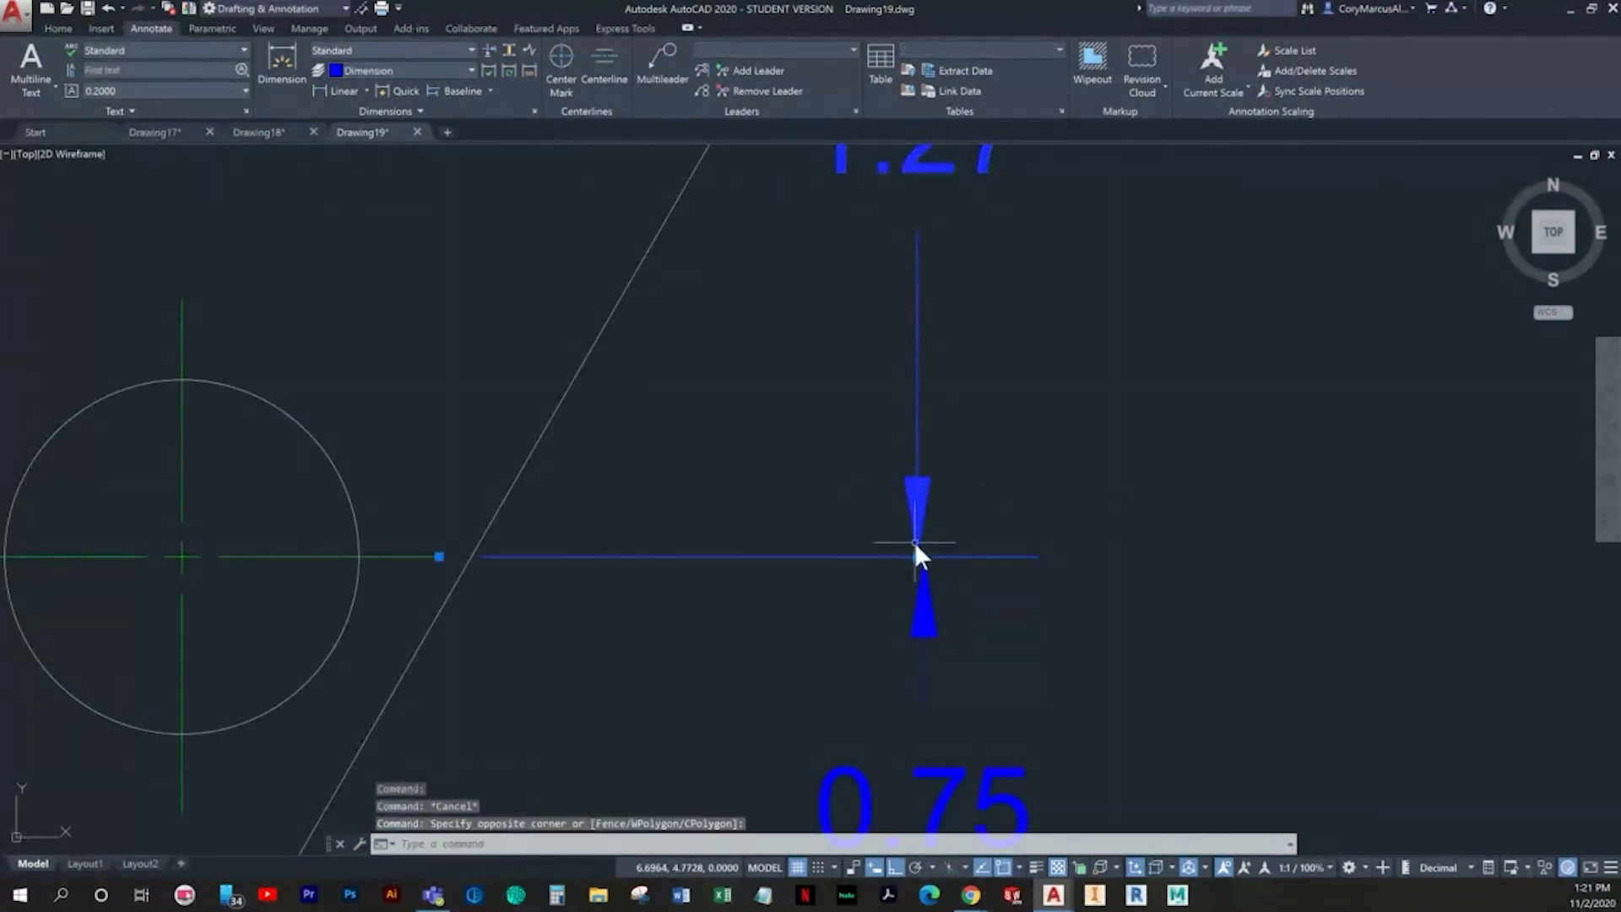
pyautogui.click(919, 554)
pyautogui.press('Escape')
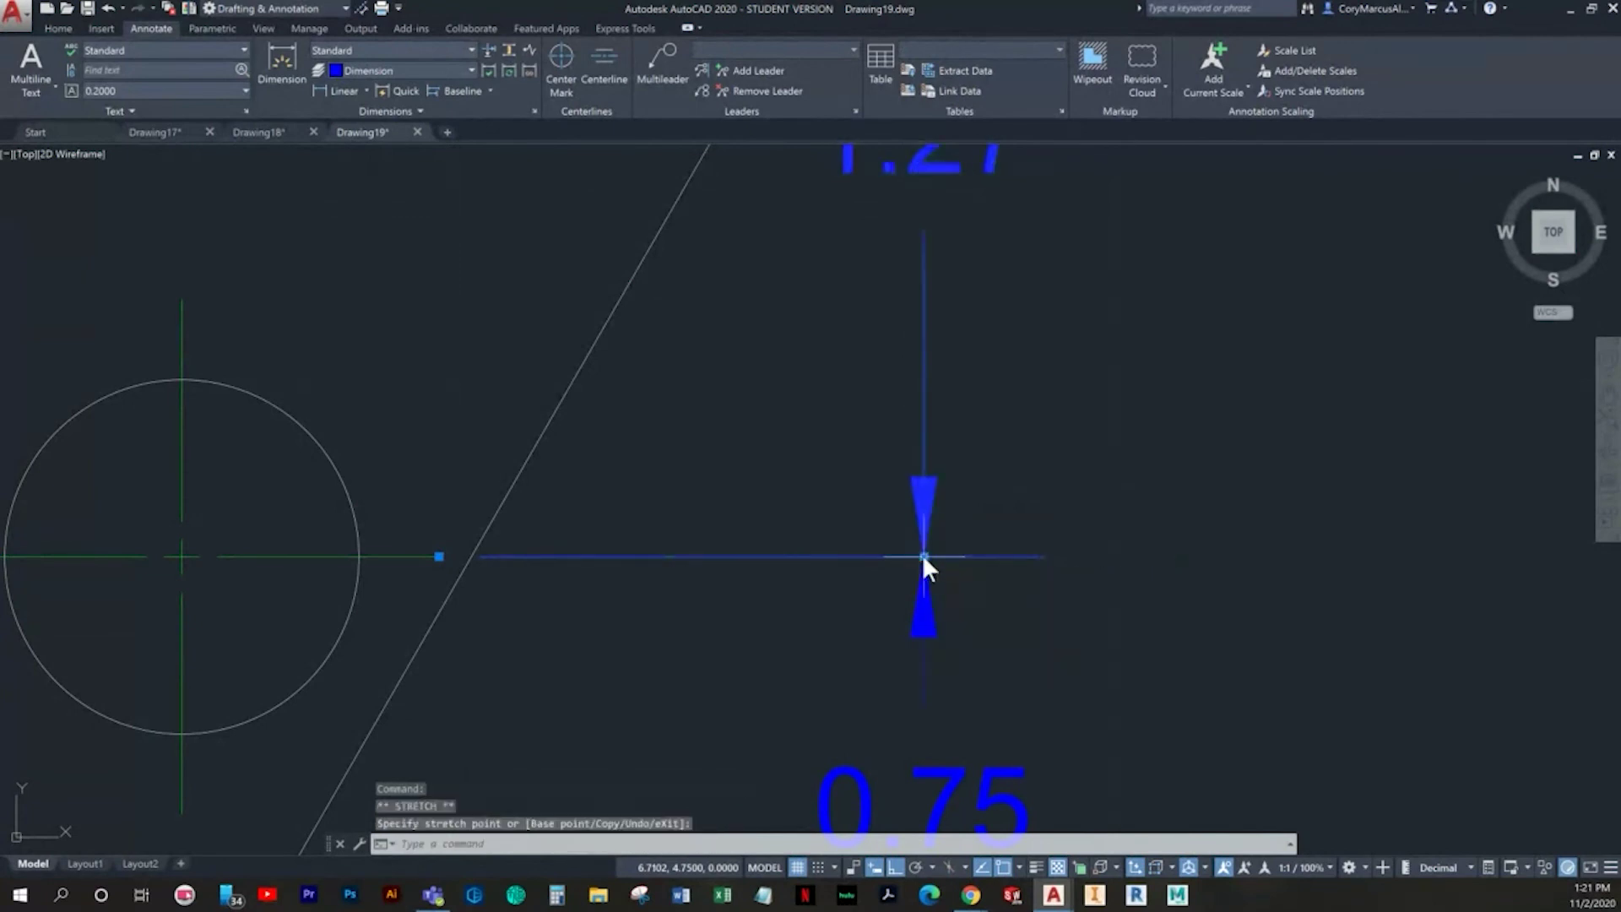
pyautogui.scroll(-4, 926, 554)
pyautogui.moveTo(929, 554); pyautogui.dragTo(959, 552, button='middle')
pyautogui.scroll(-2, 955, 549)
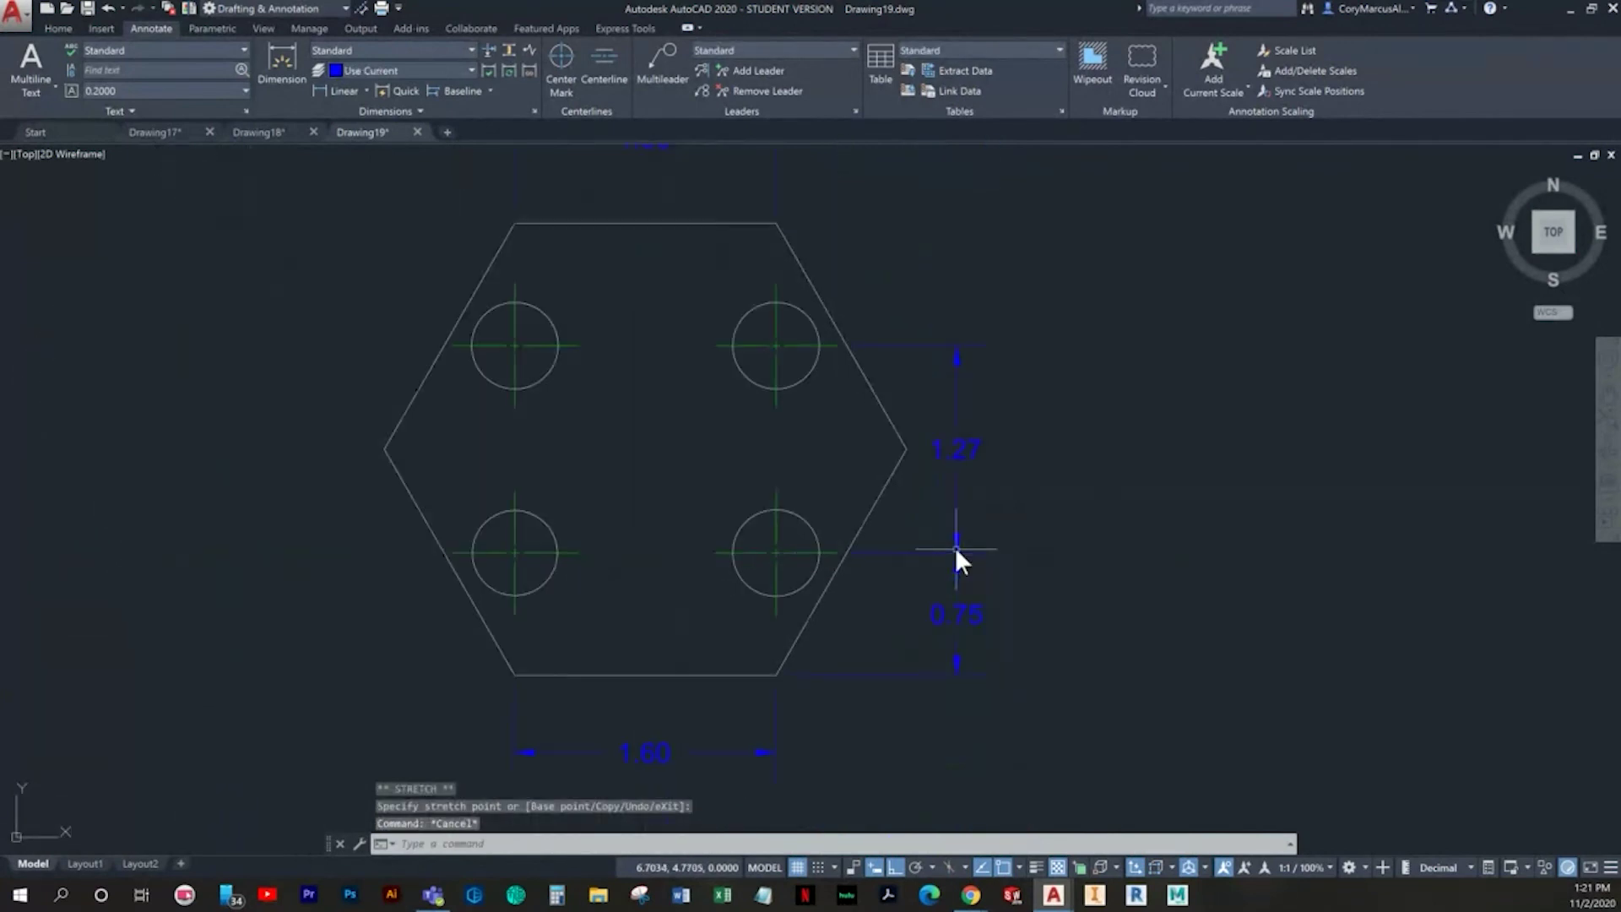
# Step: Add diameter dimensions to the upper-right and upper-left holes, placing their text inside the hexagon
pyautogui.click(287, 66)
pyautogui.scroll(2, 636, 384)
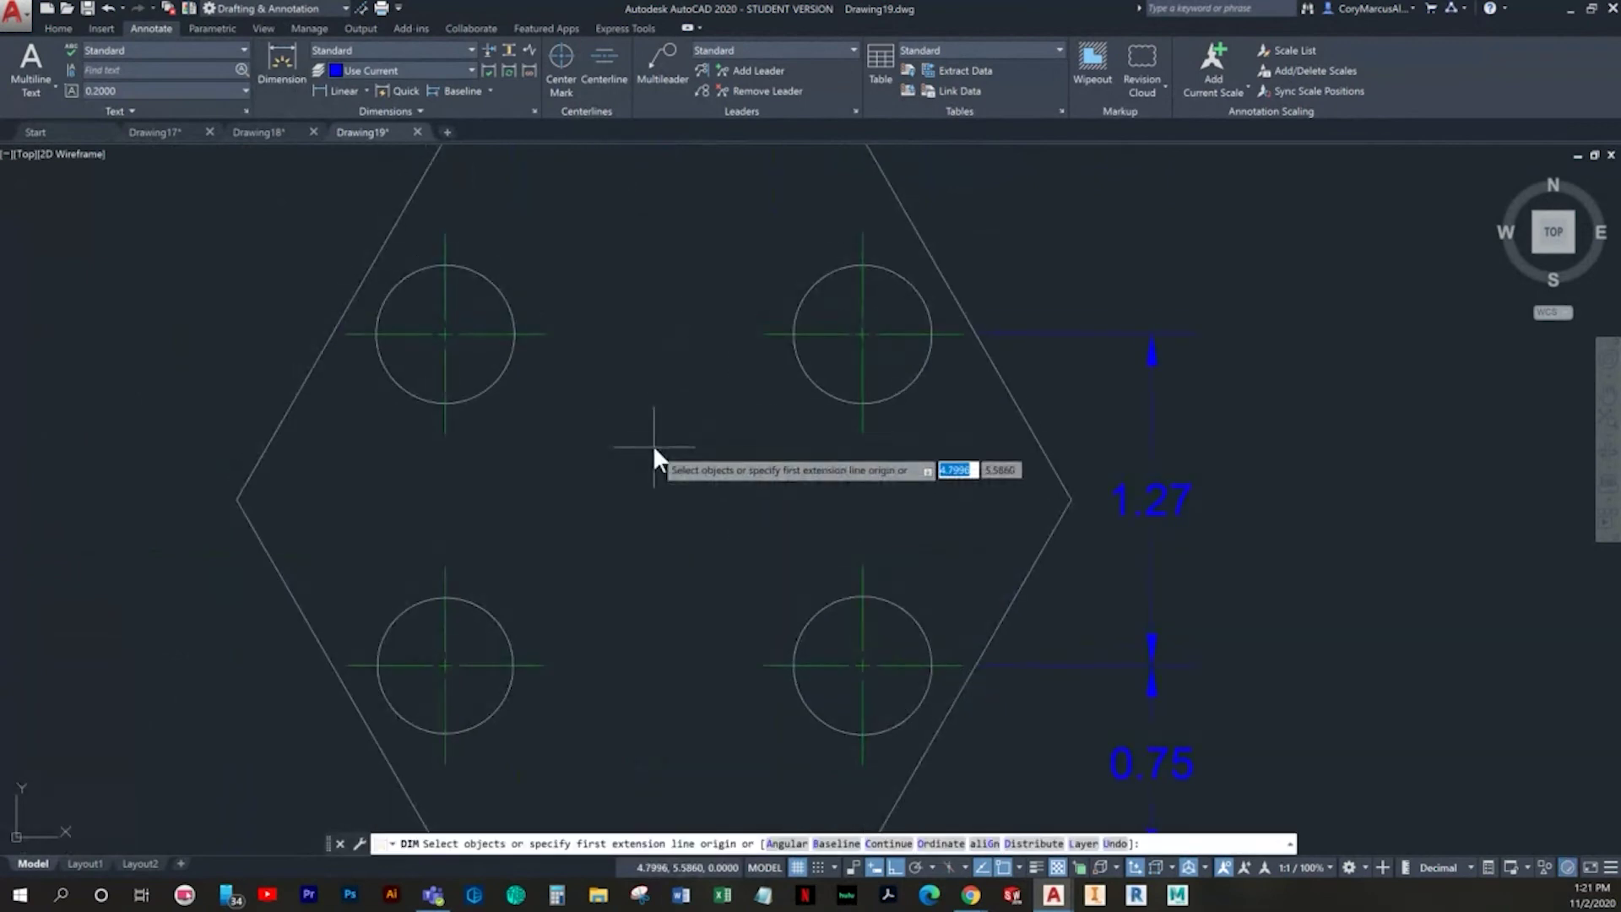
pyautogui.click(818, 283)
pyautogui.click(801, 248)
pyautogui.click(508, 375)
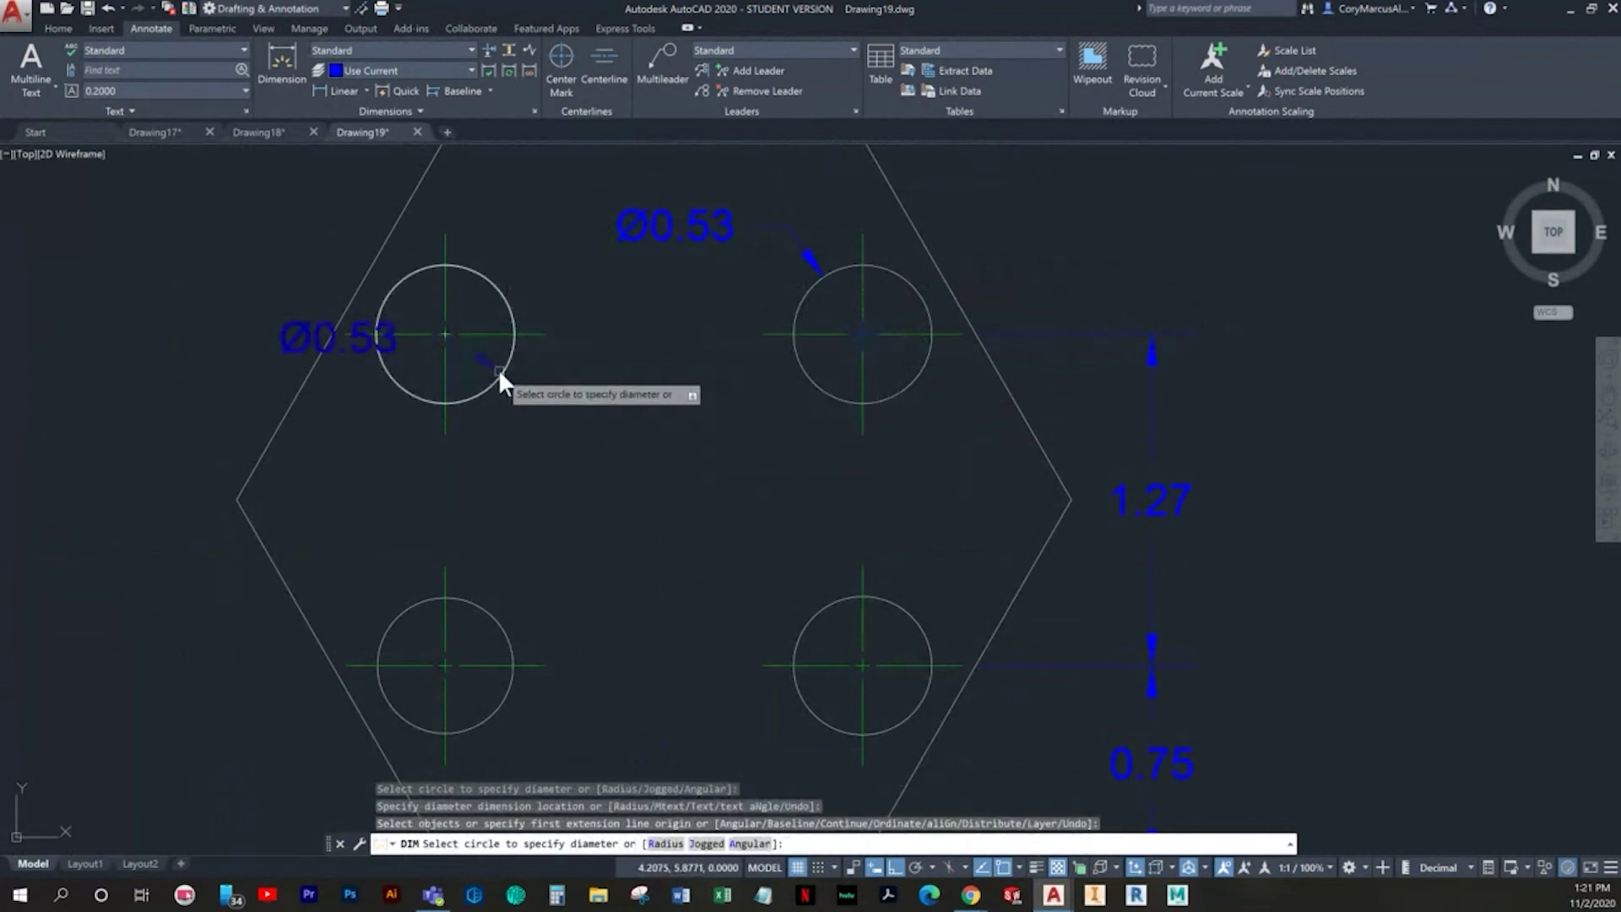
pyautogui.click(527, 423)
# Step: Add diameter dimensions to the lower-right and lower-left holes, placing their text inside the hexagon
pyautogui.click(817, 615)
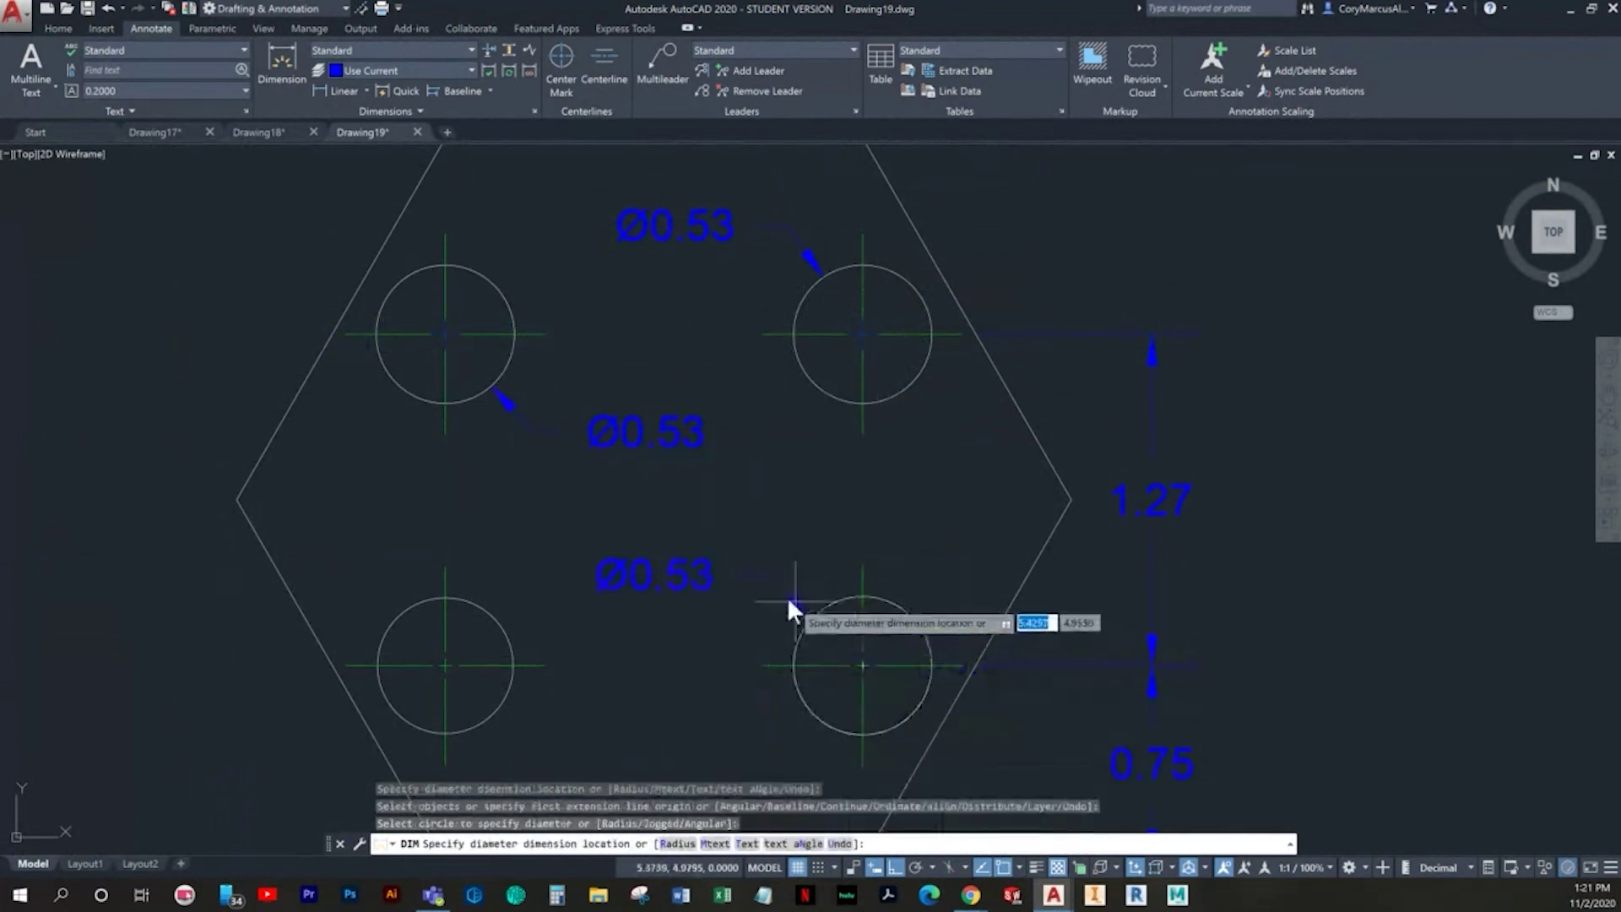
pyautogui.click(792, 591)
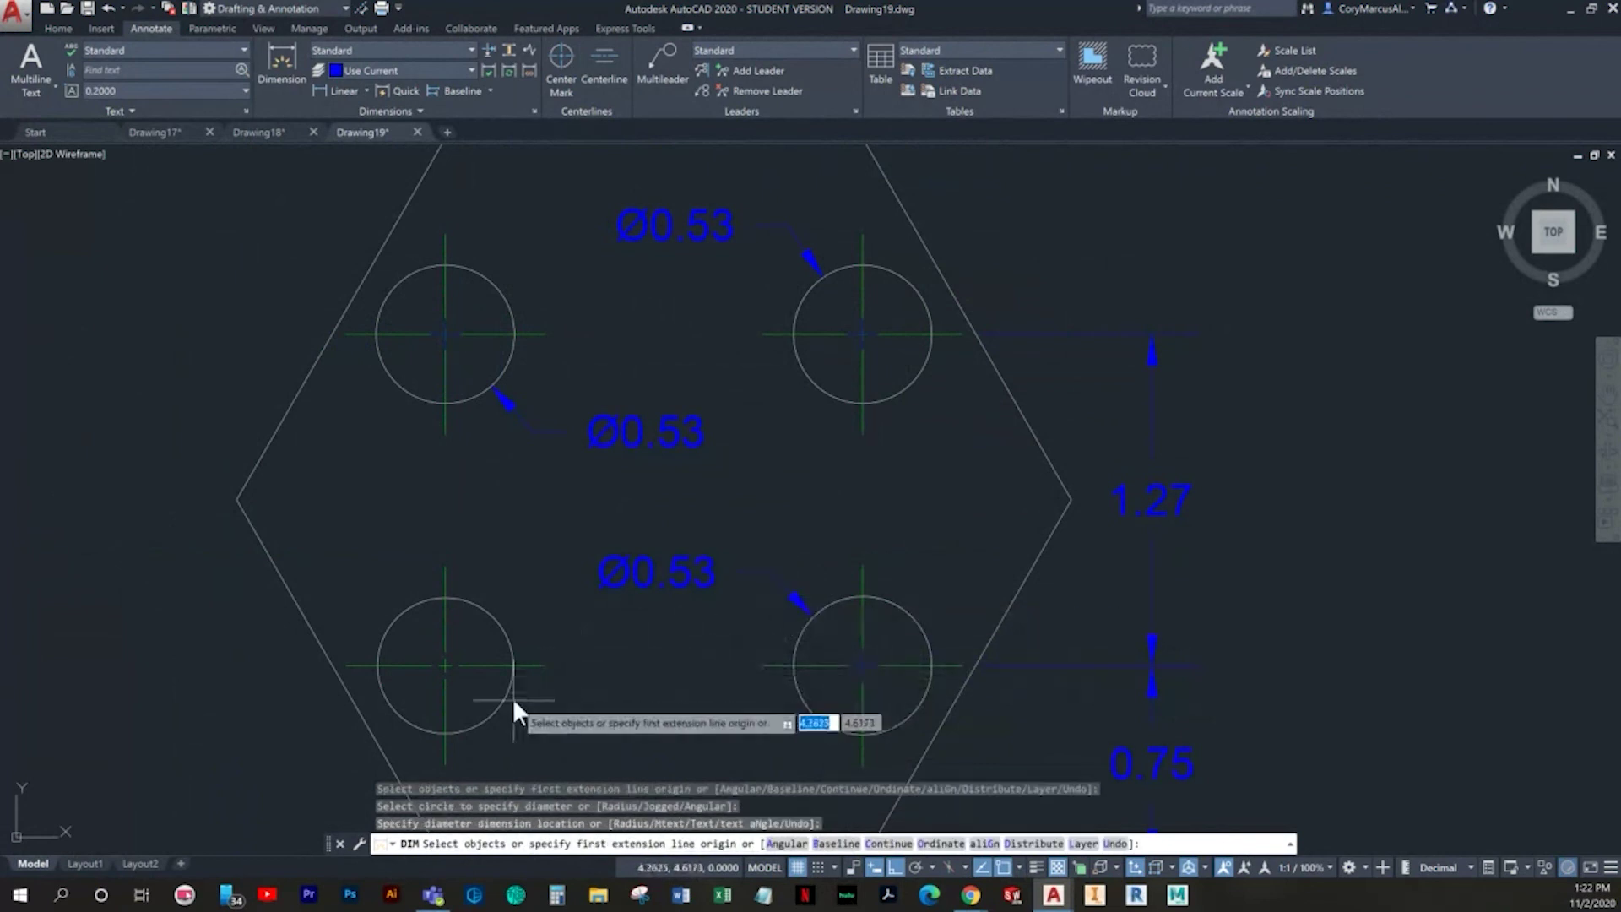
pyautogui.click(492, 700)
pyautogui.moveTo(543, 735); pyautogui.dragTo(569, 556, button='middle')
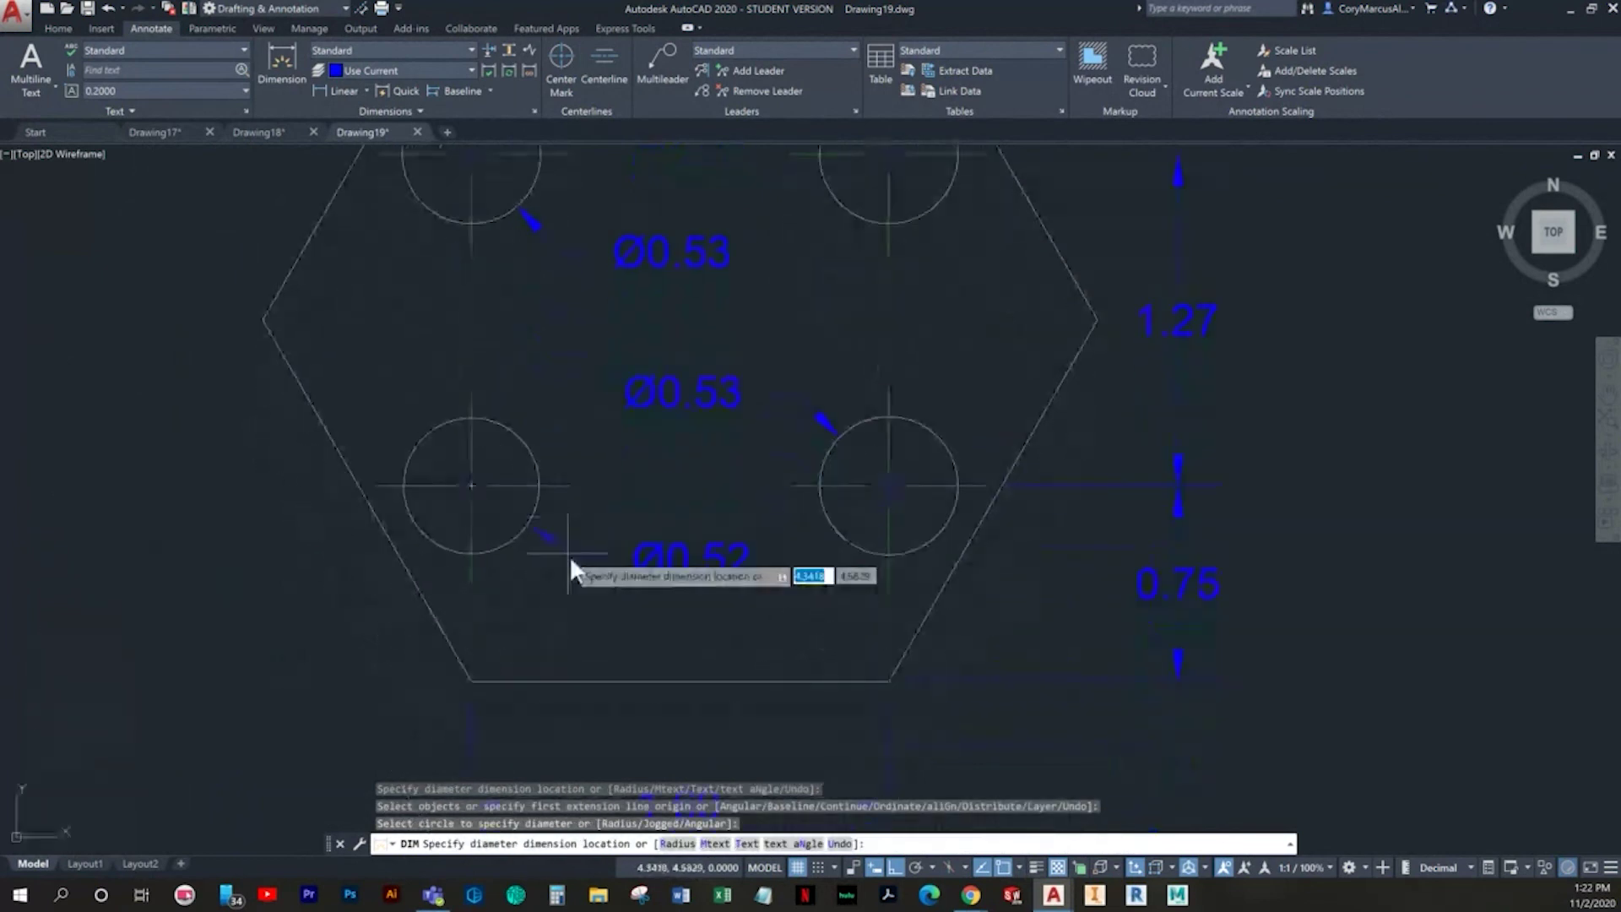
pyautogui.click(570, 579)
pyautogui.press('Escape')
pyautogui.scroll(-2, 688, 583)
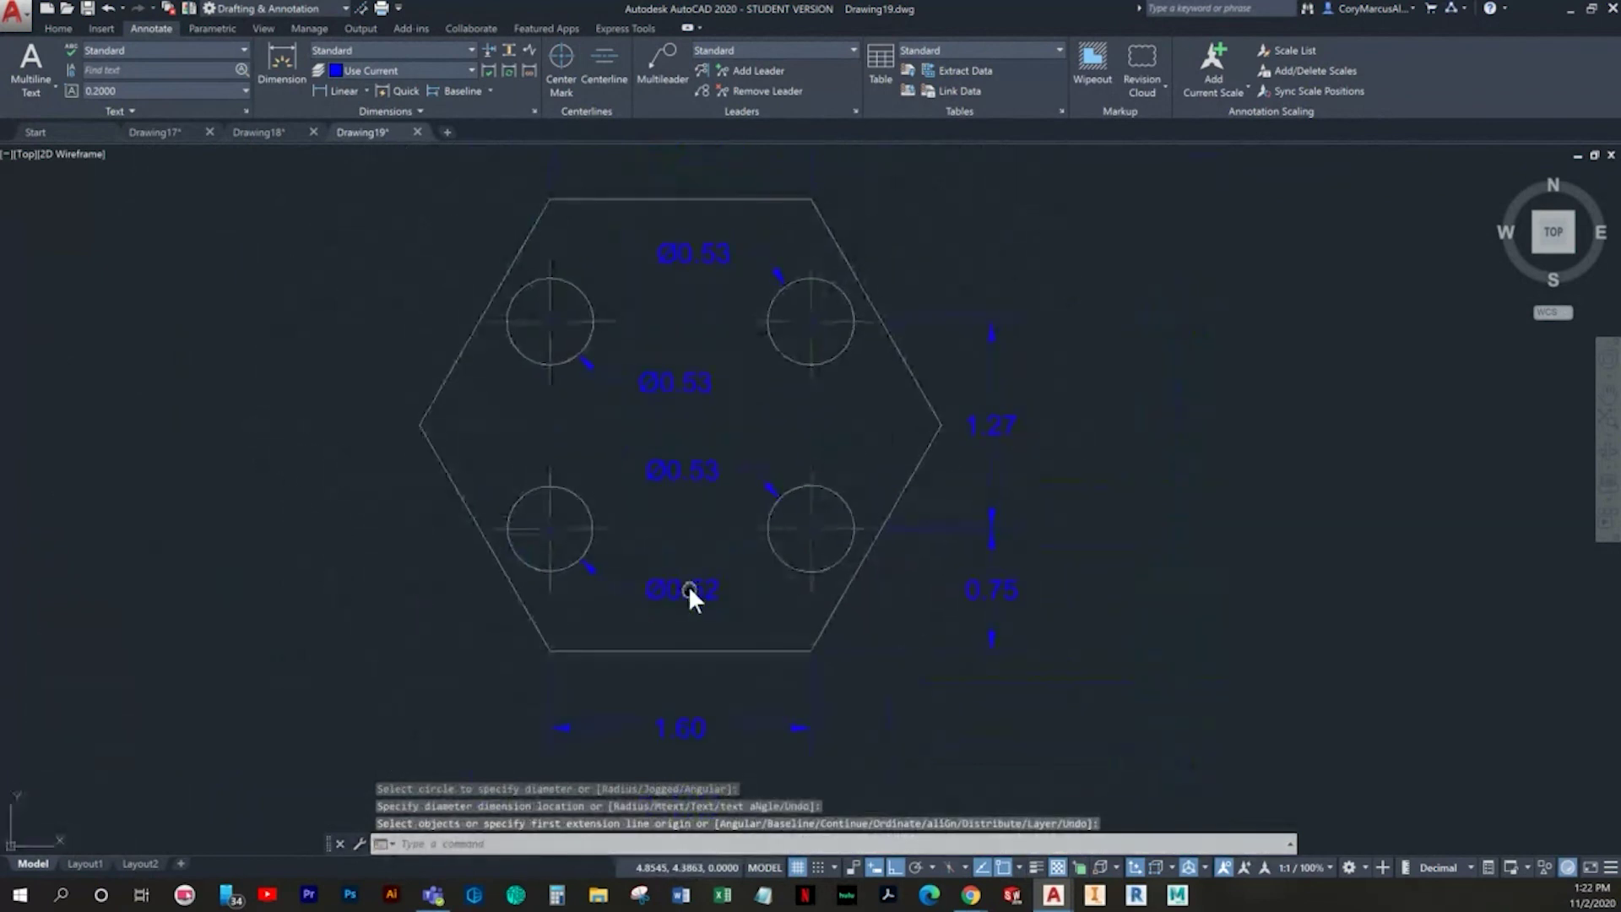
pyautogui.scroll(-2, 753, 529)
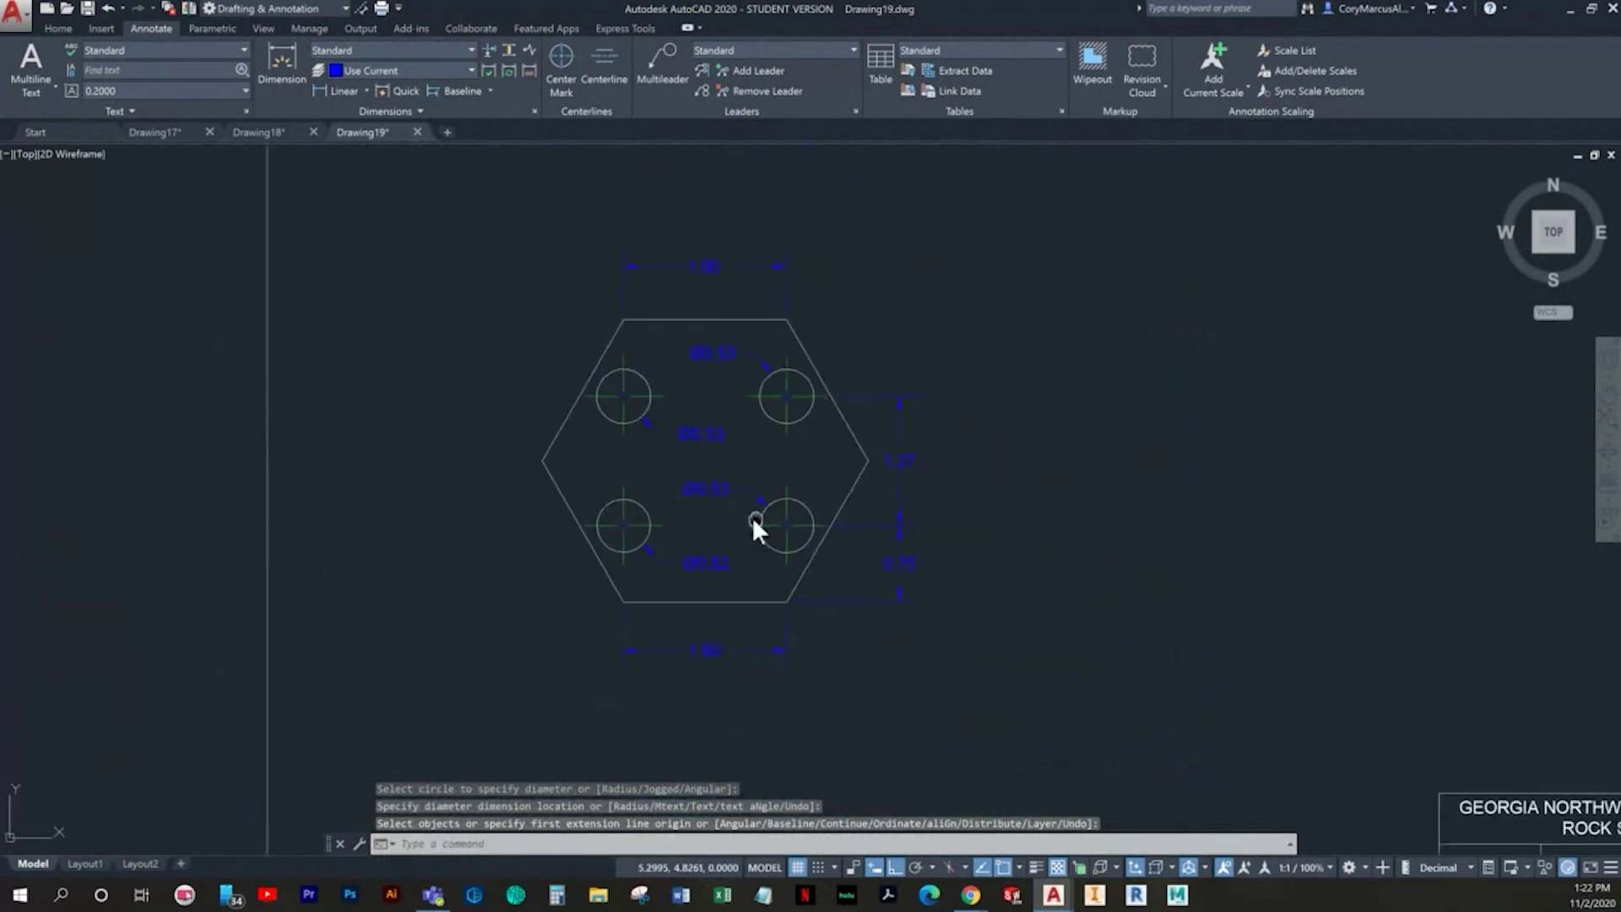
pyautogui.moveTo(751, 515); pyautogui.dragTo(655, 536, button='middle')
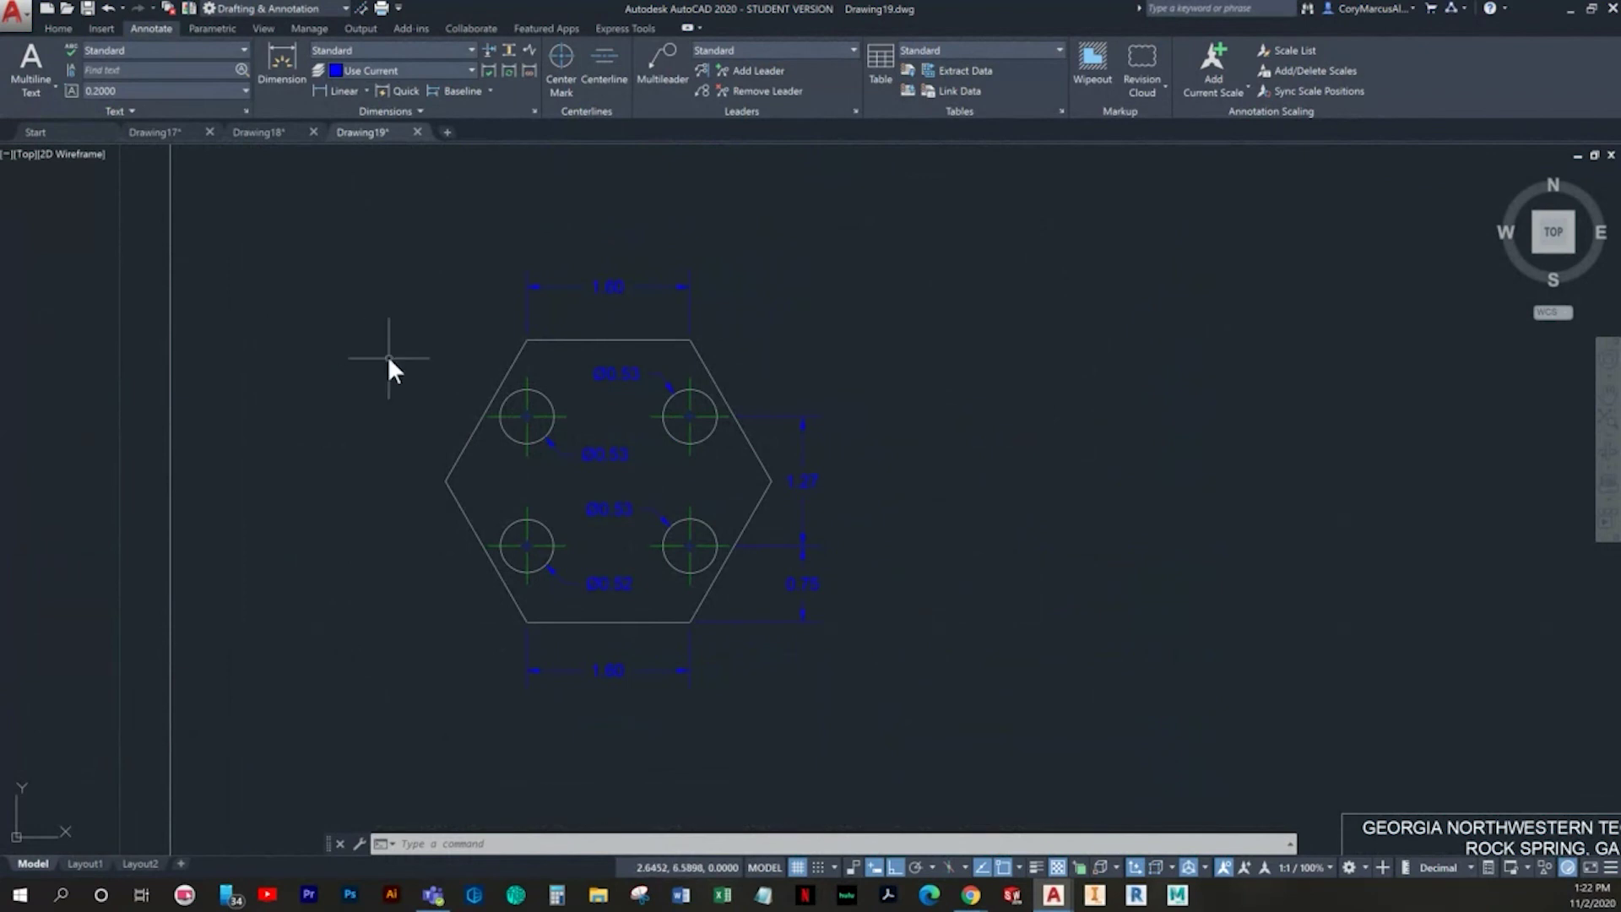
# Step: Start a new drawing from the Imperial B template and draw a 2.5-diameter circle centered at 4,4
pyautogui.click(48, 9)
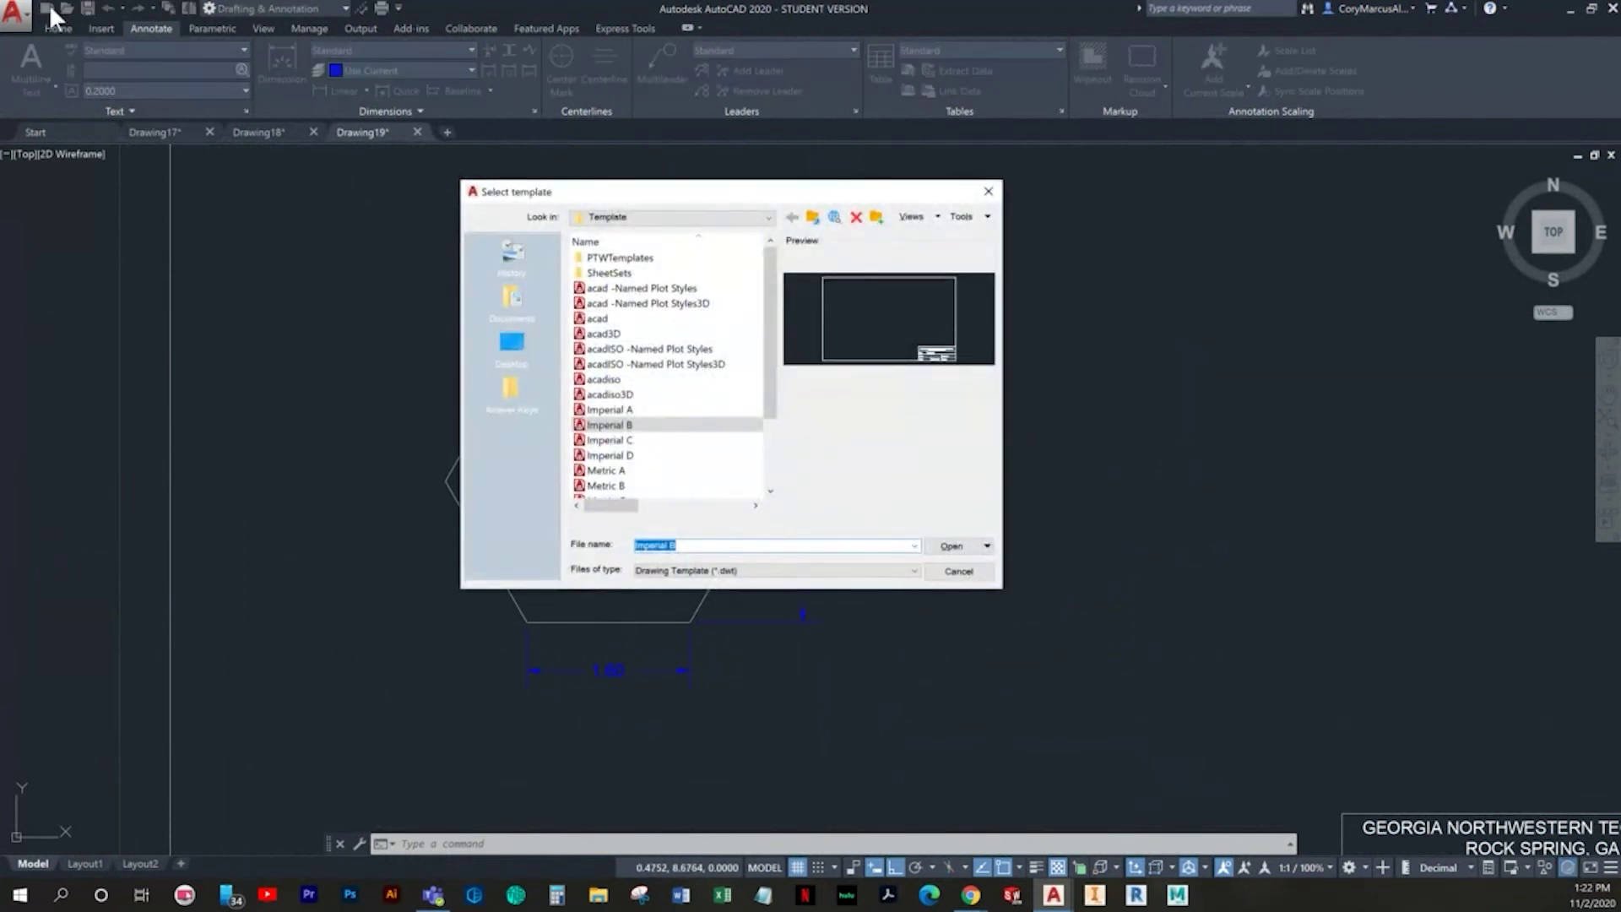
pyautogui.doubleClick(600, 424)
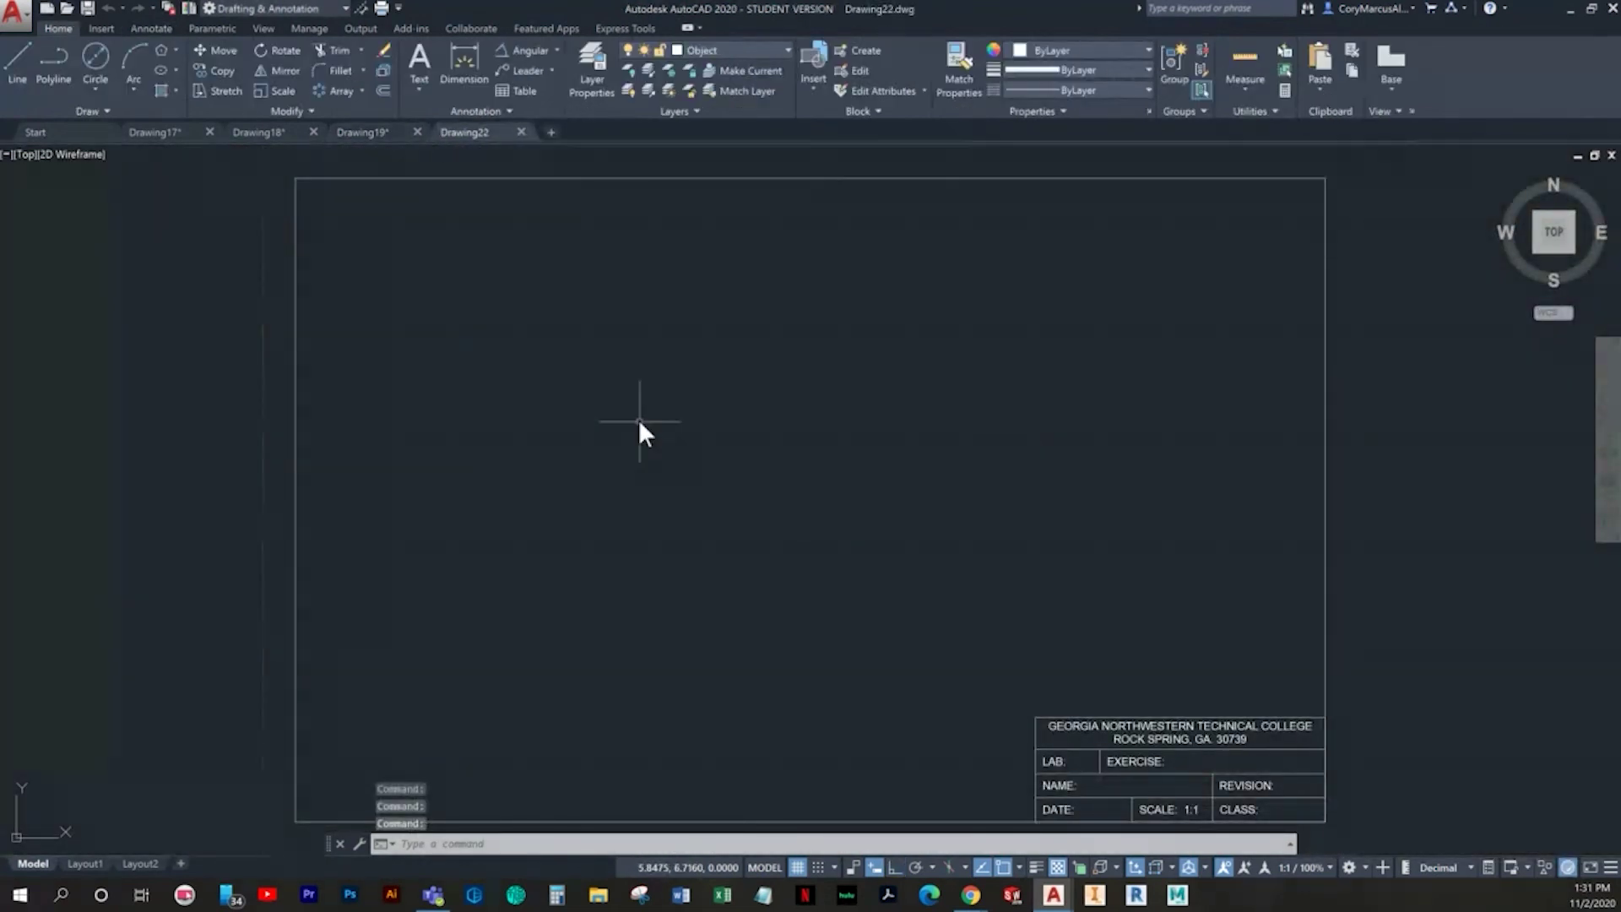
pyautogui.click(91, 59)
pyautogui.write('4,4')
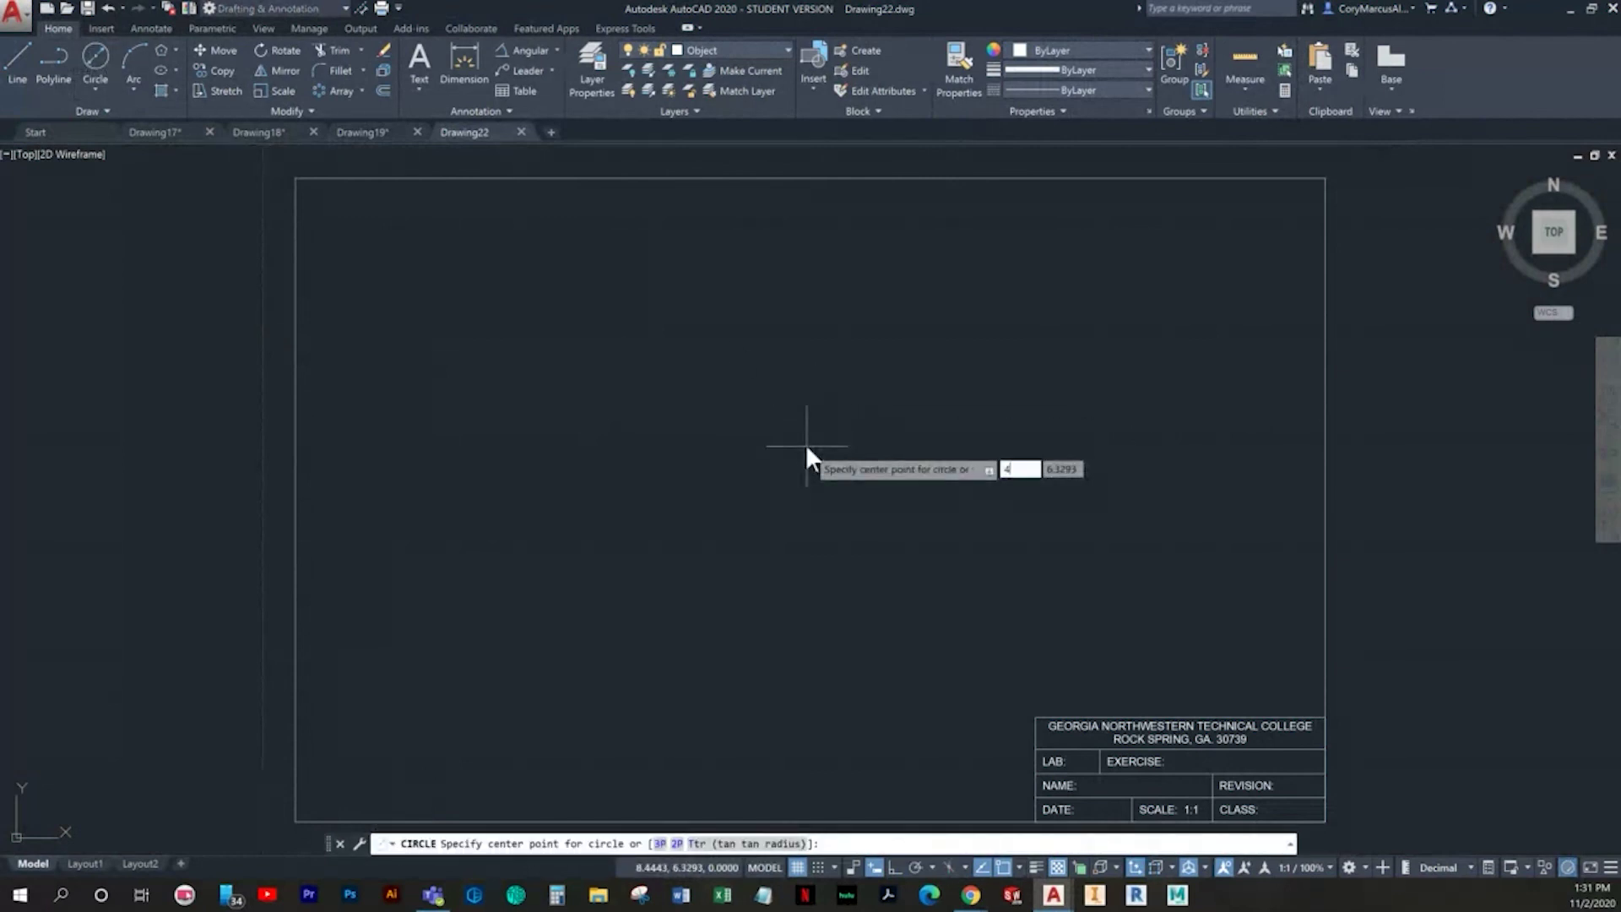
pyautogui.press('Return')
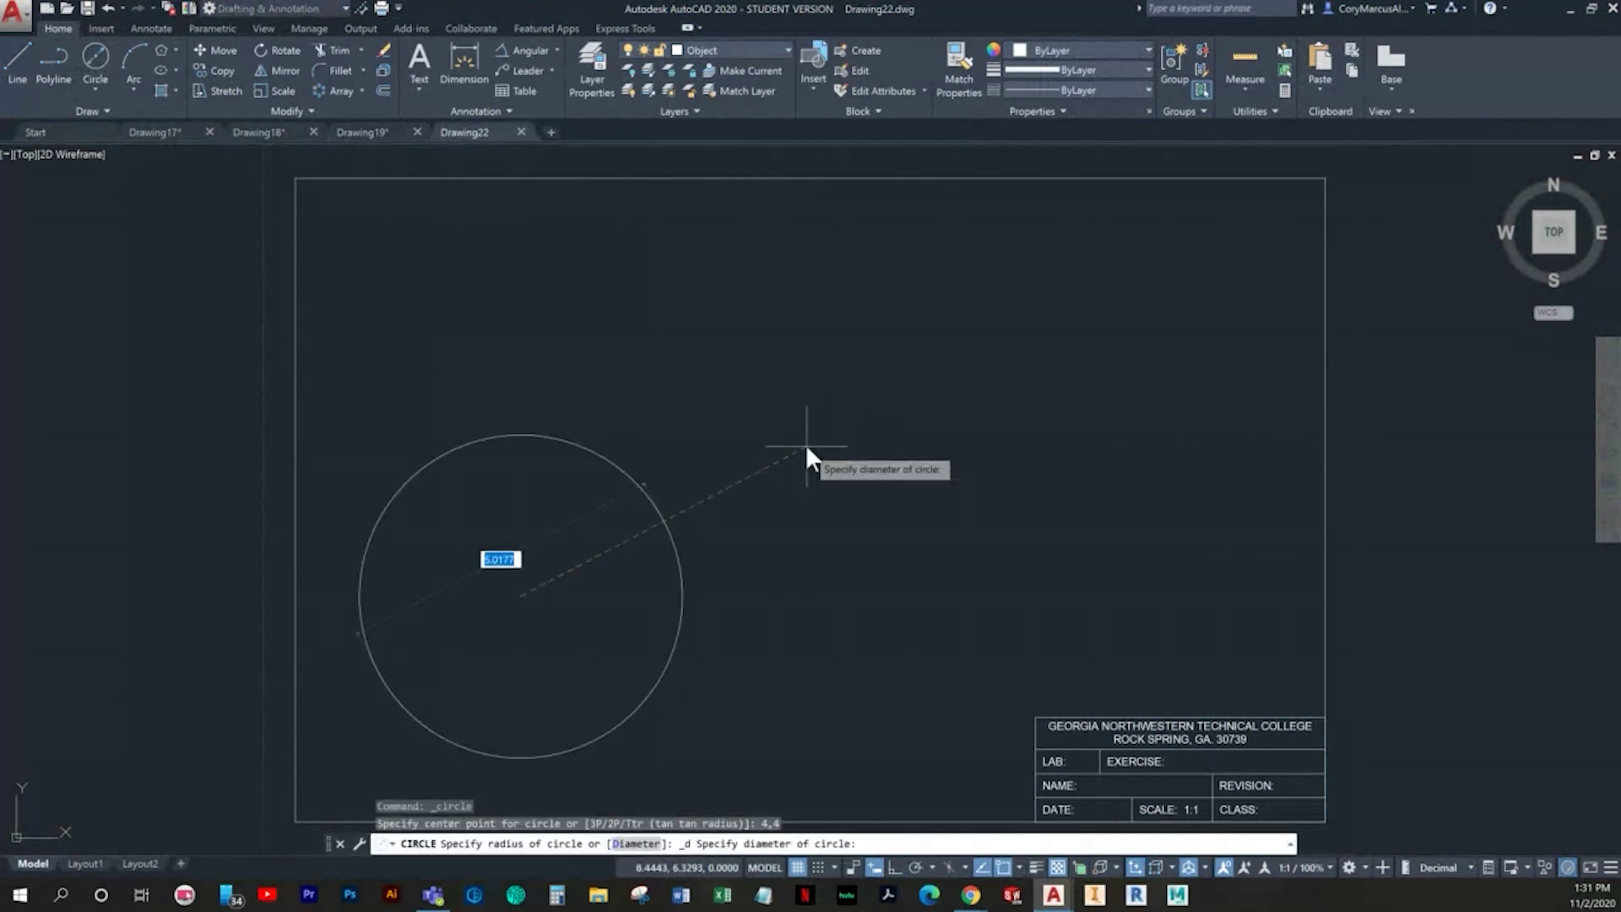
pyautogui.write('2.5')
pyautogui.press('Return')
pyautogui.press('Escape')
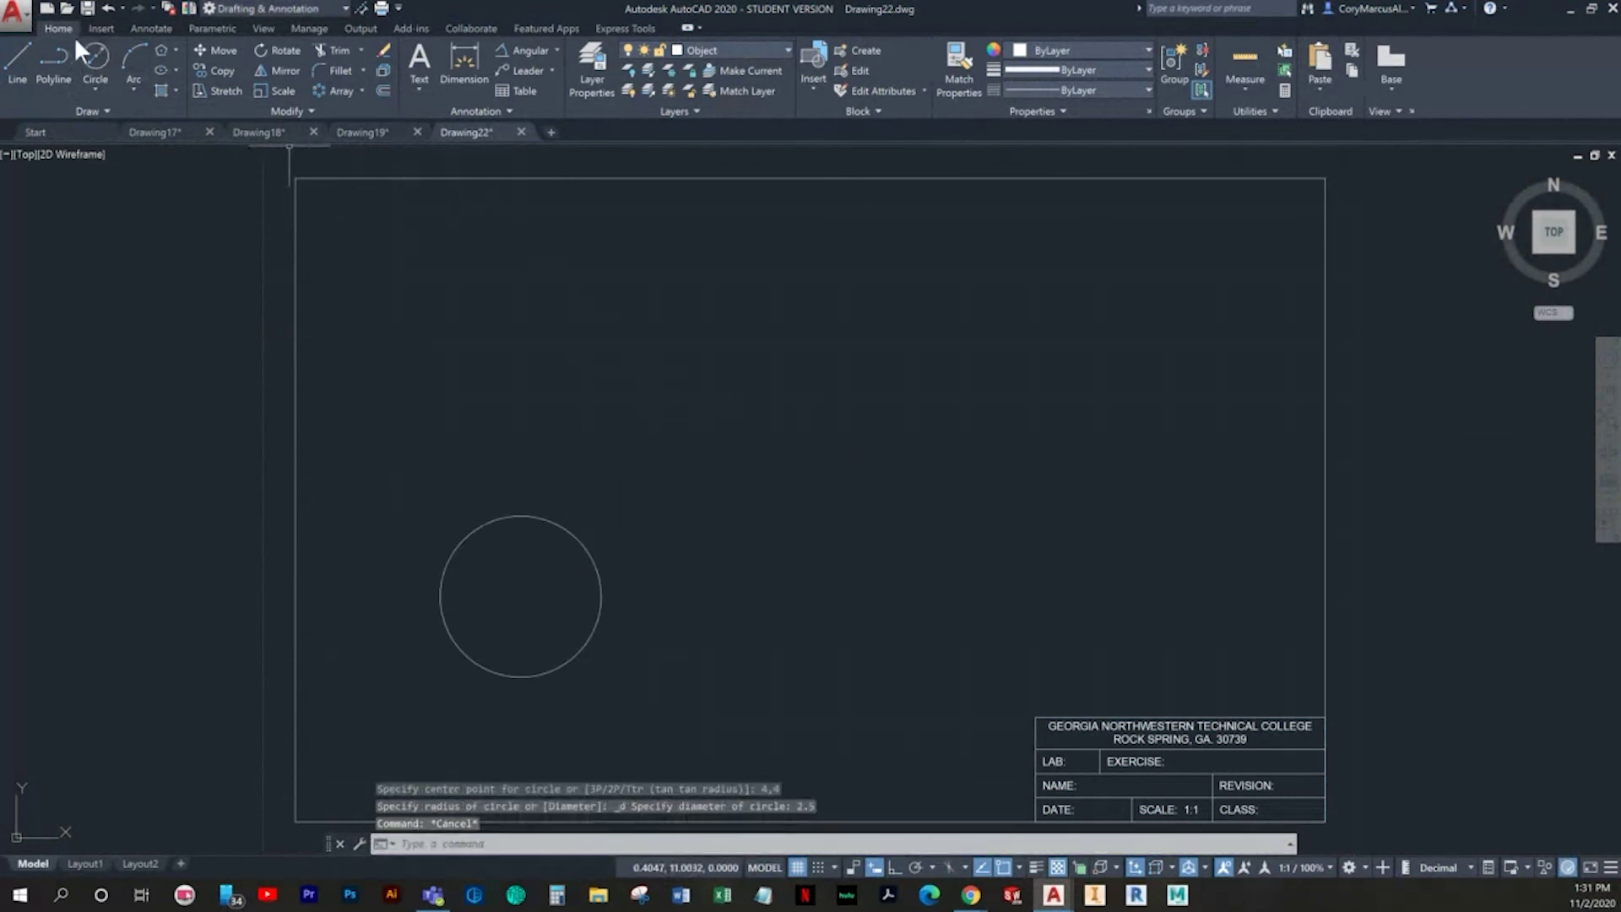
# Step: Draw a 1.75-diameter circle concentric with the existing circle
pyautogui.click(93, 58)
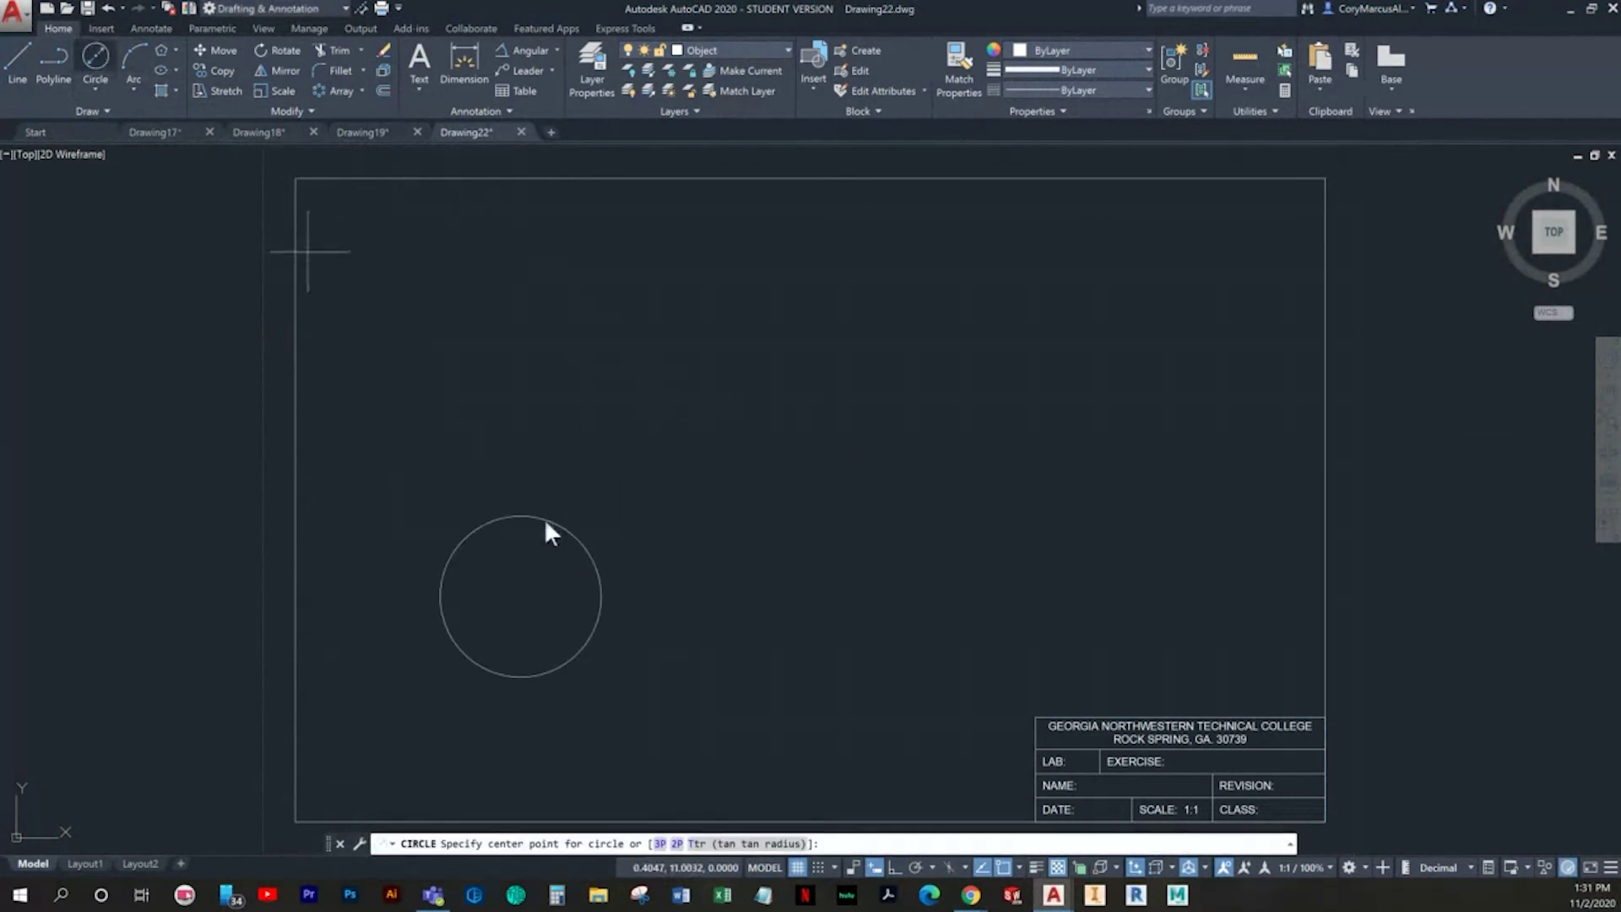
pyautogui.click(522, 595)
pyautogui.write('1.75')
pyautogui.press('Return')
pyautogui.scroll(5, 513, 553)
pyautogui.moveTo(512, 553); pyautogui.dragTo(574, 425, button='middle')
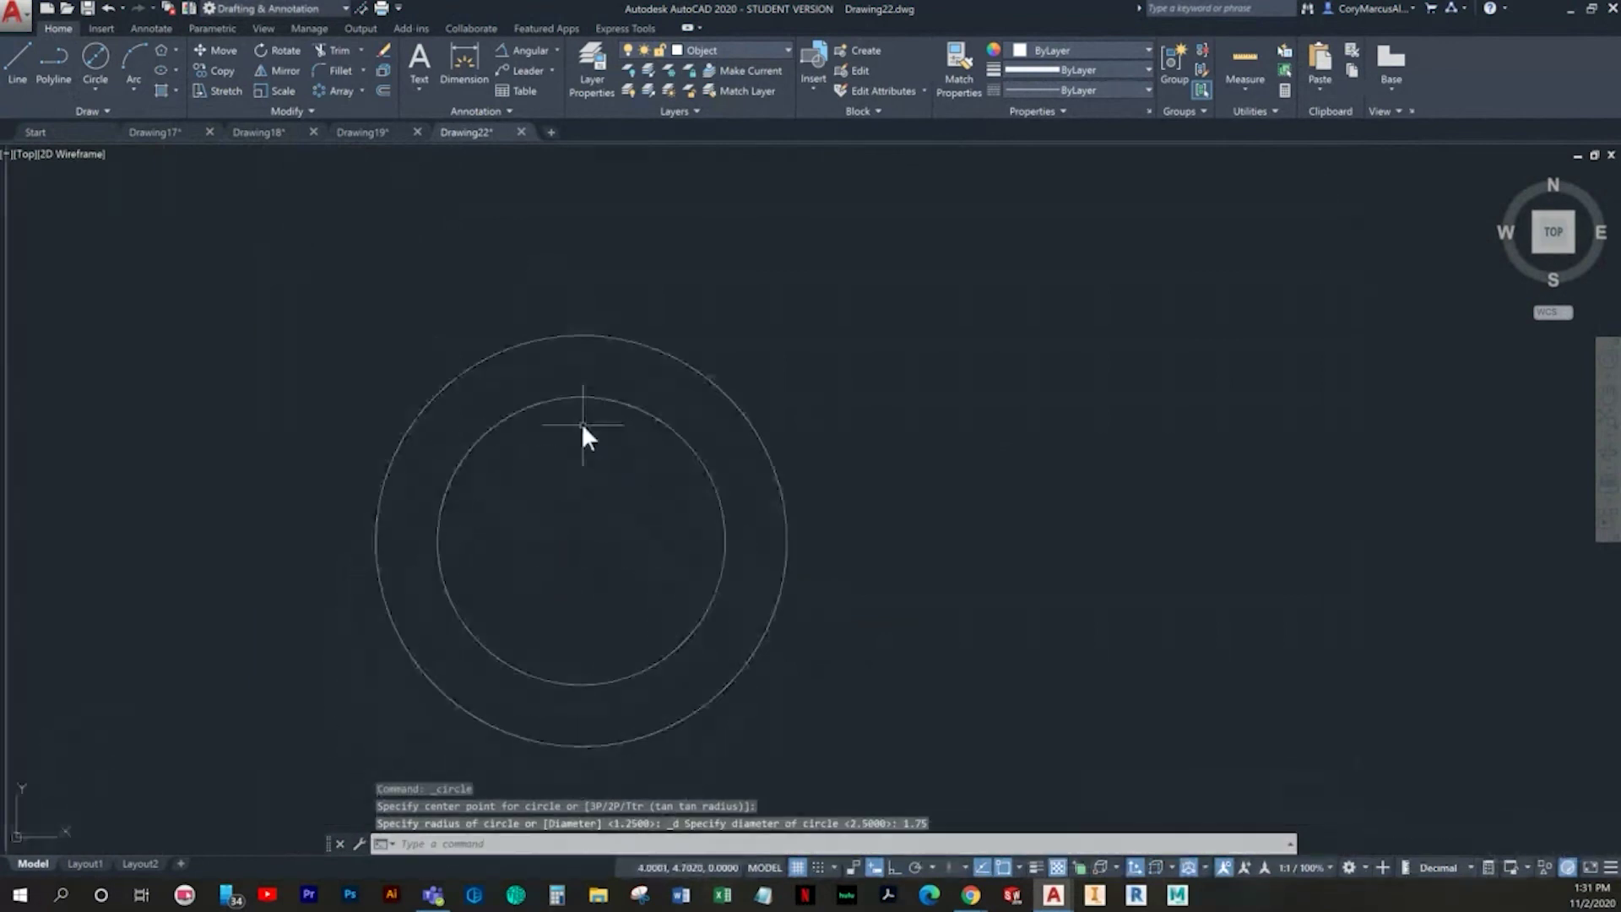
# Step: Move the inner 1.75-diameter circle to the Center layer
pyautogui.press('Escape')
pyautogui.click(673, 374)
pyautogui.click(656, 425)
pyautogui.click(738, 52)
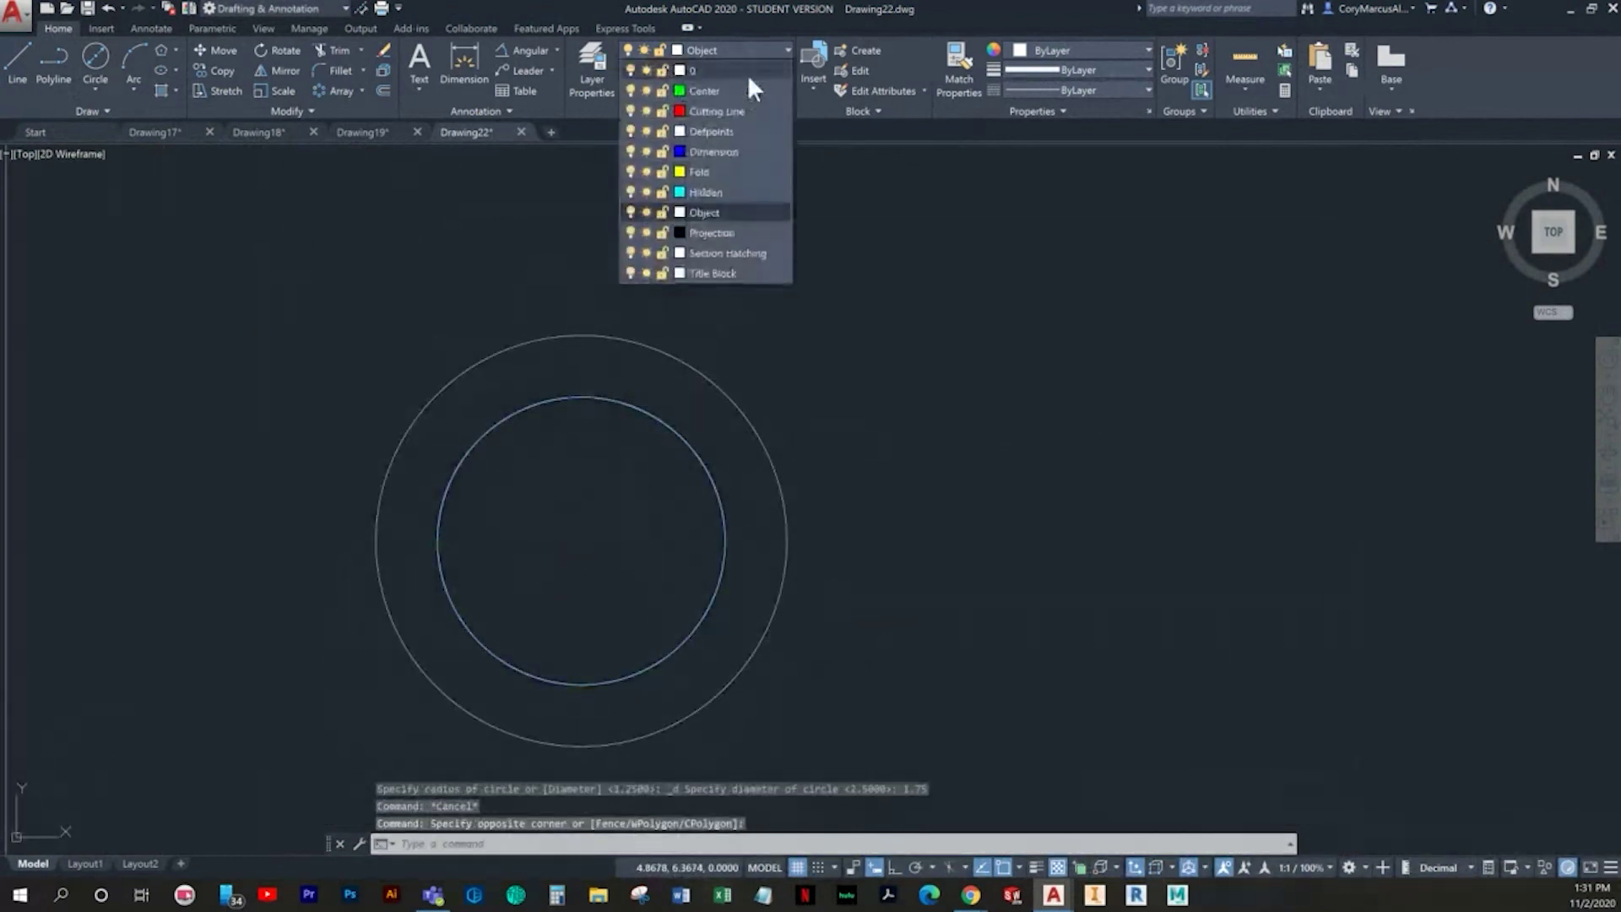
pyautogui.click(737, 95)
pyautogui.press('Escape')
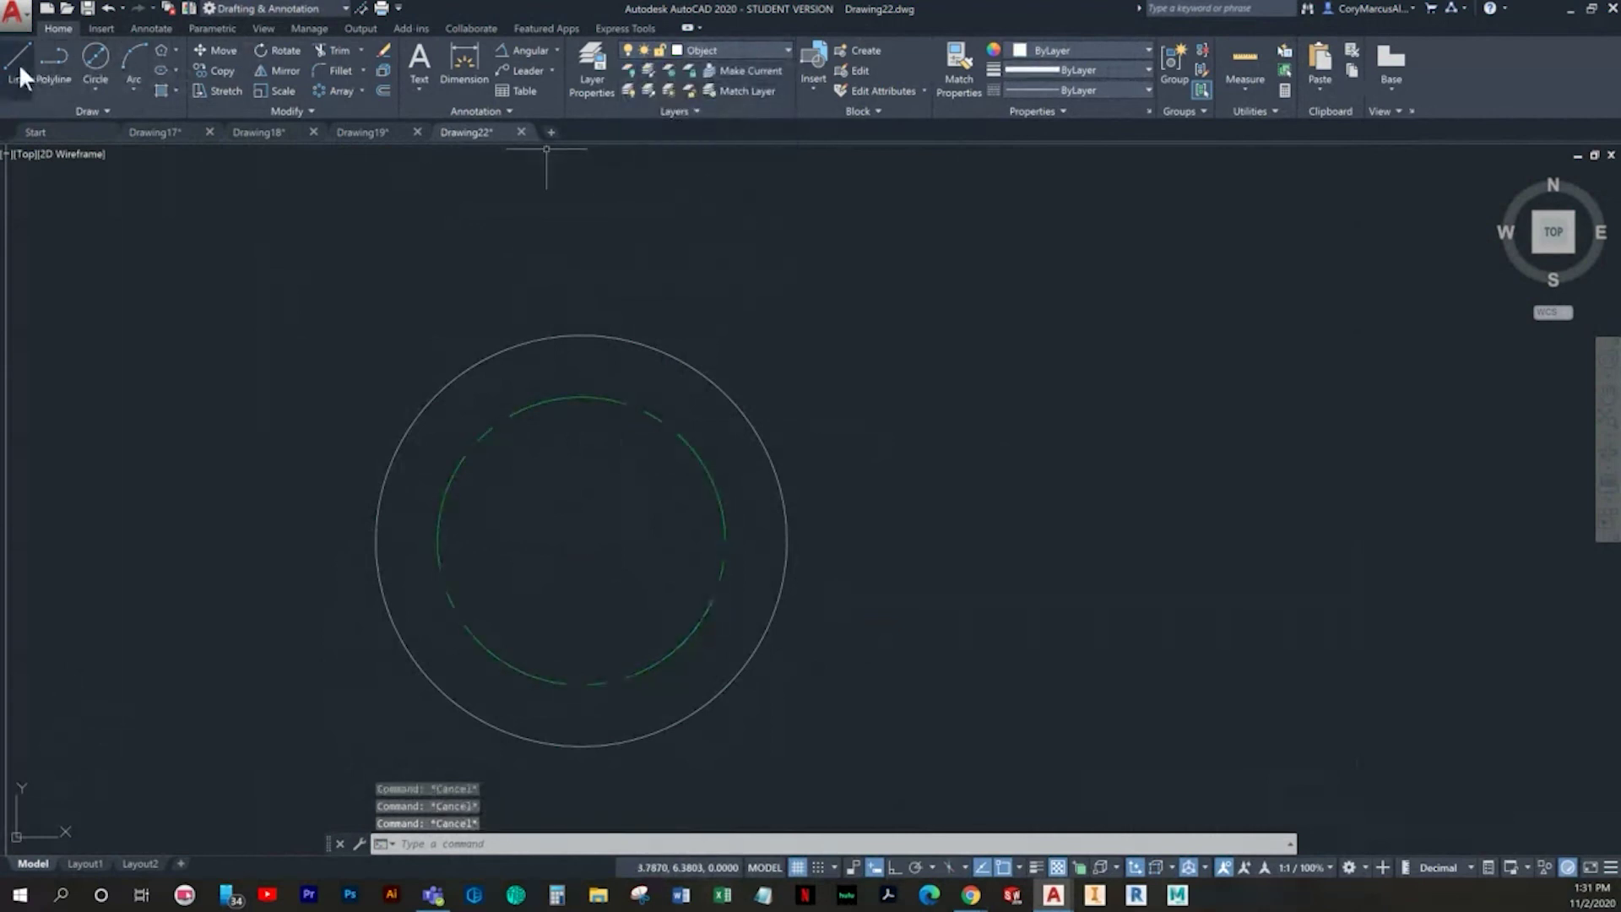
# Step: Draw a horizontal construction line from the circles' center to the right, ending beyond the outer circle
pyautogui.click(17, 59)
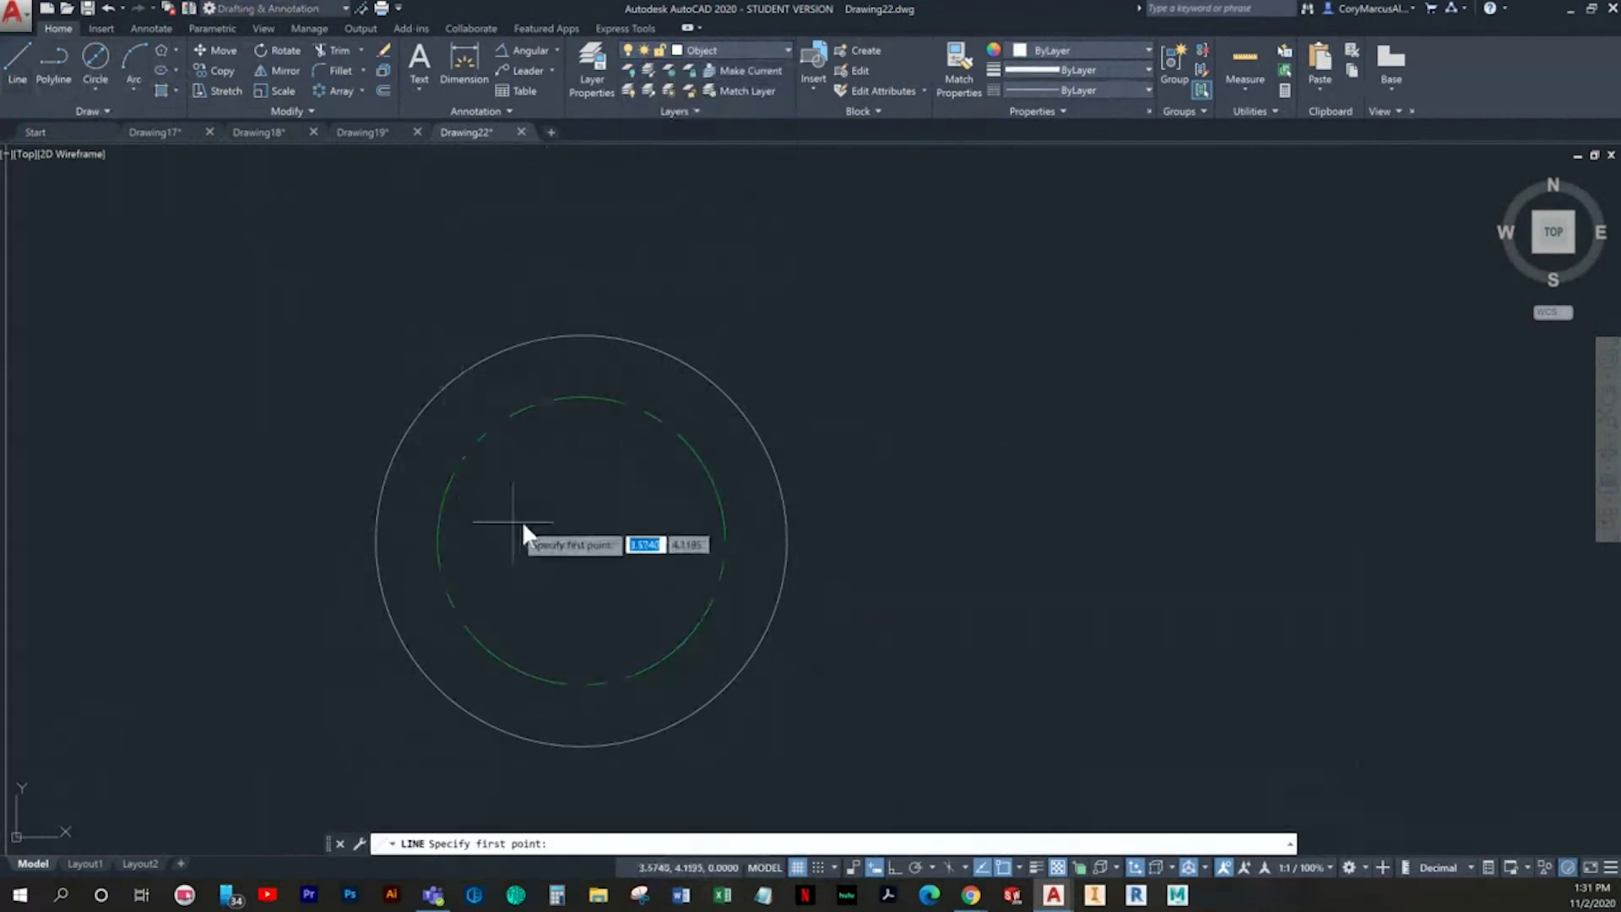
pyautogui.click(576, 541)
pyautogui.scroll(4, 672, 532)
pyautogui.press('F8')
pyautogui.click(1121, 532)
pyautogui.press('Escape')
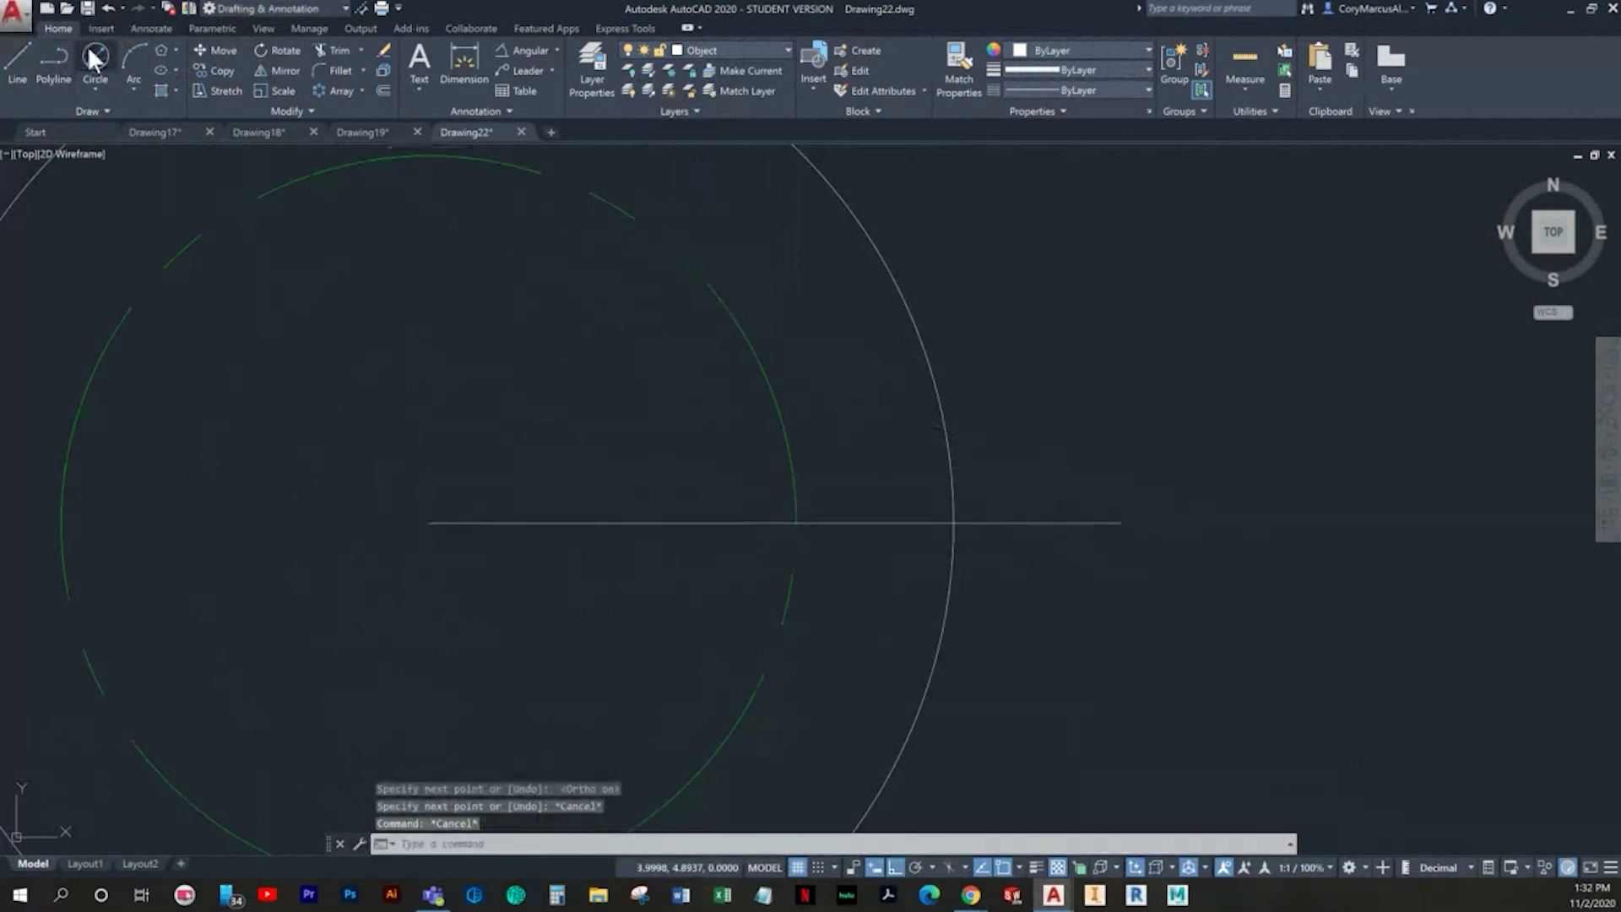
# Step: Draw a 0.35-diameter hole centered where the construction line crosses the right side of the inner circle
pyautogui.click(91, 53)
pyautogui.click(797, 522)
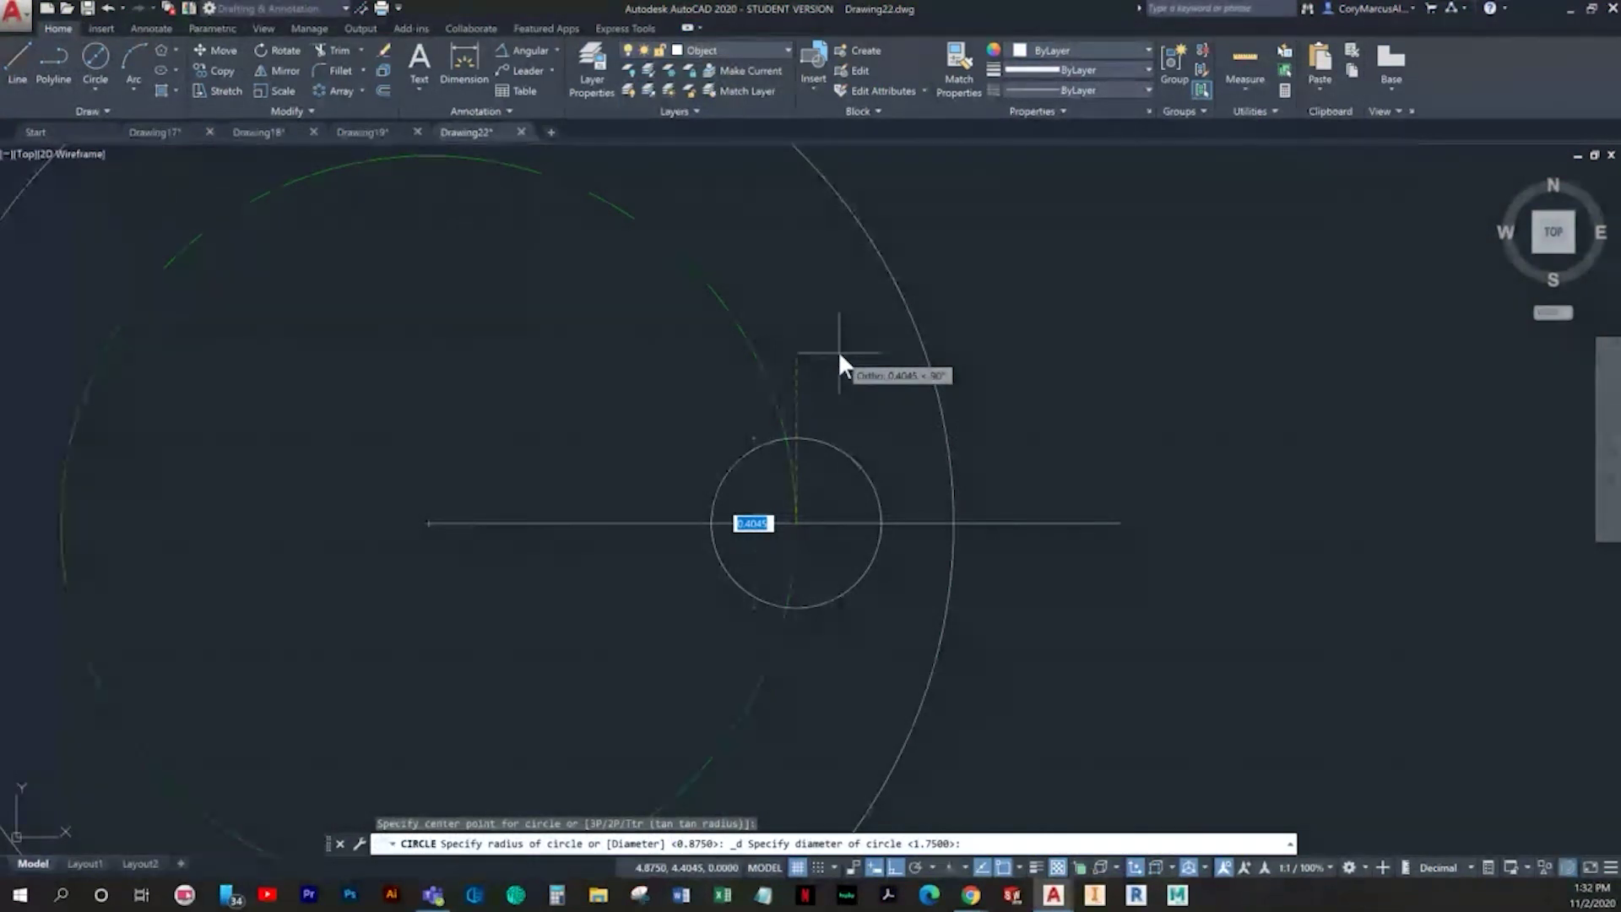
pyautogui.write('.385')
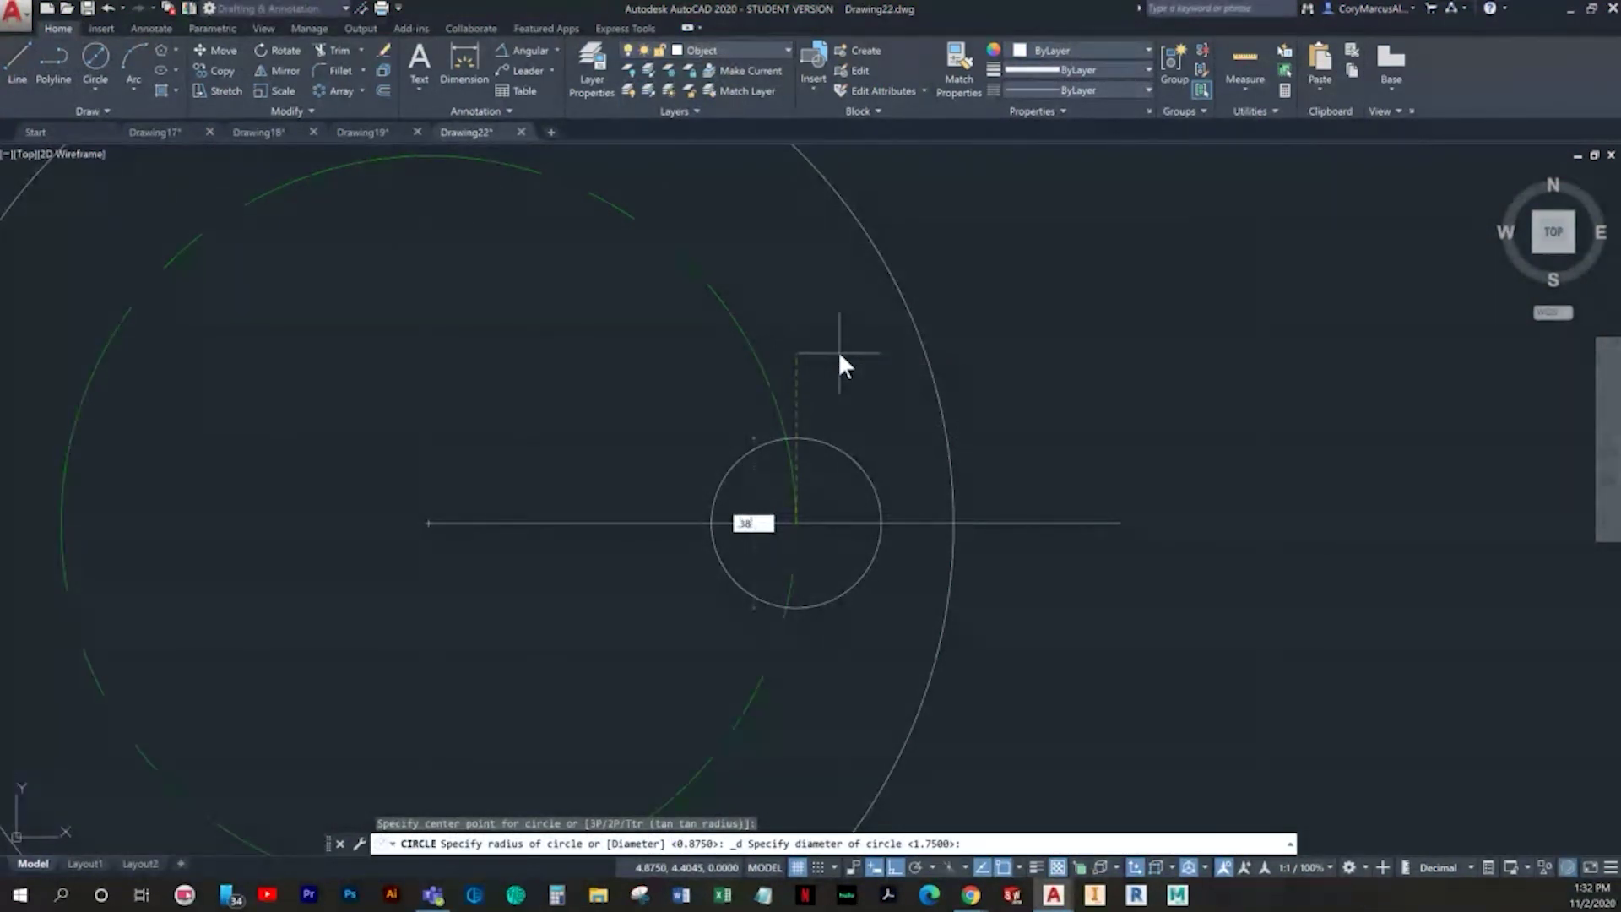
pyautogui.press('Return')
pyautogui.press('Escape')
pyautogui.press('Escape')
# Step: Erase the horizontal construction line running through the small hole
pyautogui.click(681, 529)
pyautogui.click(561, 459)
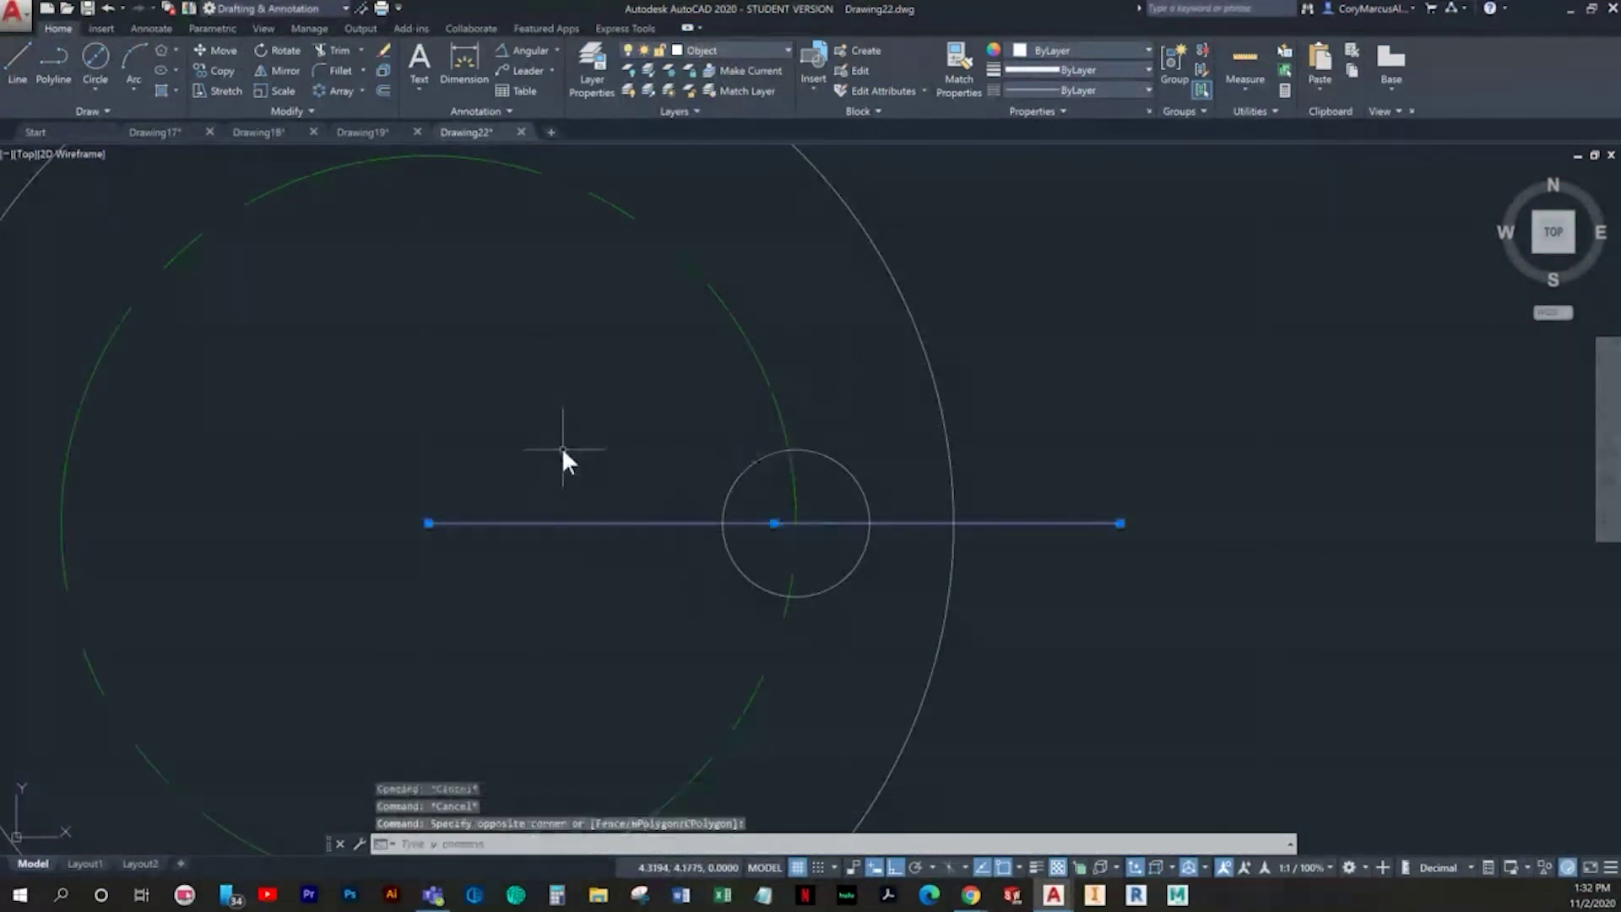
pyautogui.press('Delete')
pyautogui.press('Escape')
# Step: Make Center the current layer and add center marks to the small hole and the outer circle
pyautogui.click(754, 56)
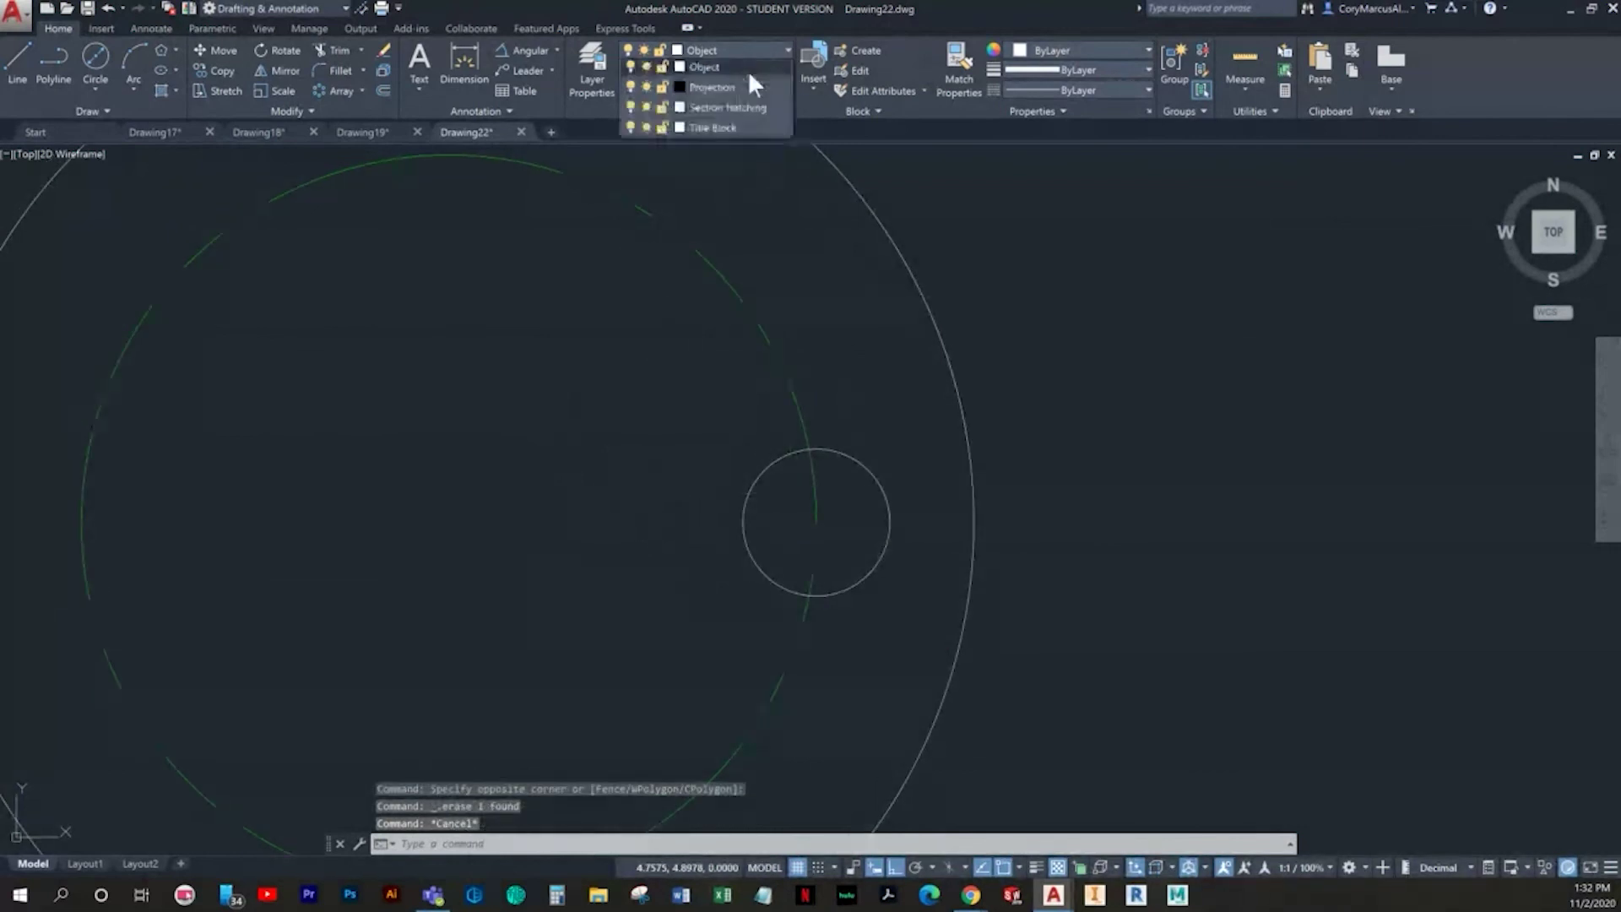
pyautogui.click(706, 89)
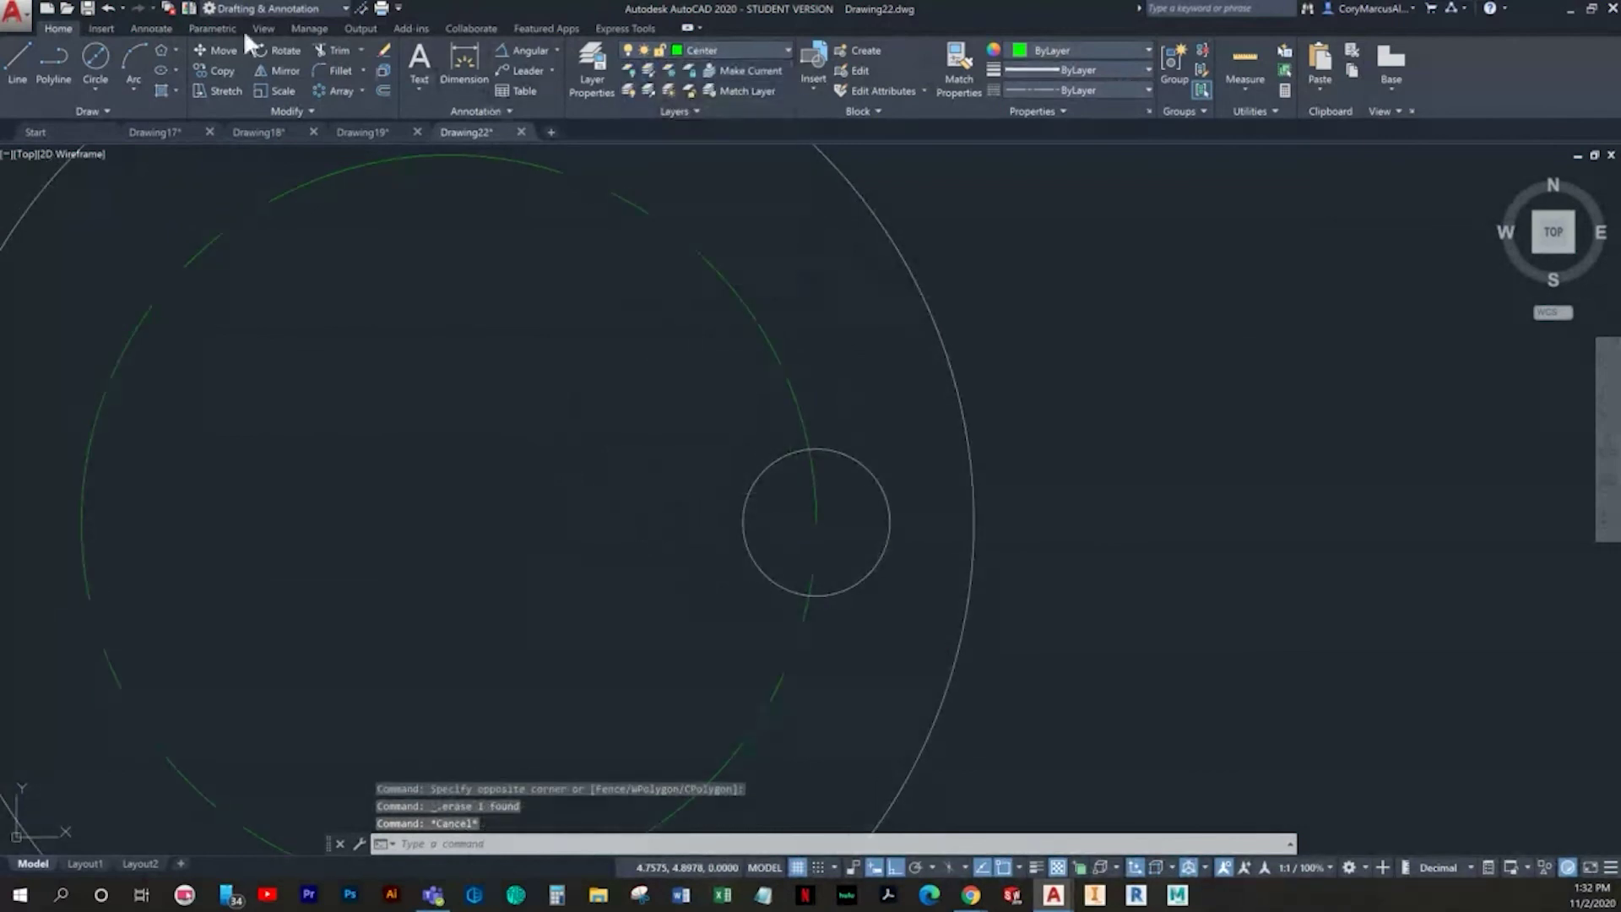
pyautogui.click(152, 28)
pyautogui.click(559, 64)
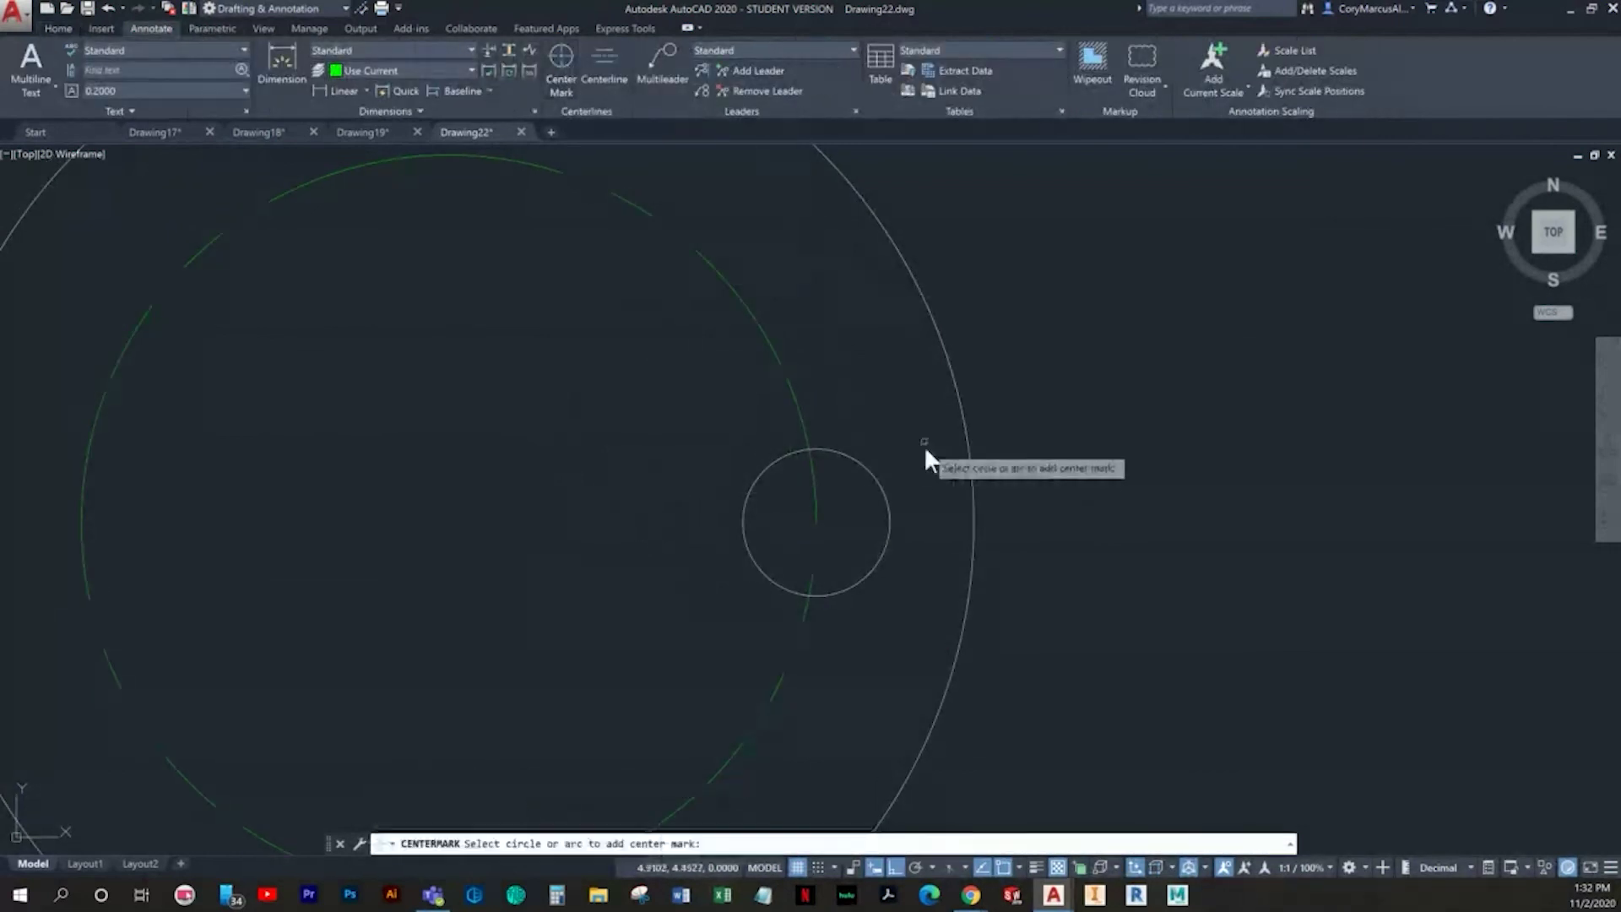
pyautogui.click(852, 457)
pyautogui.click(914, 290)
pyautogui.press('Escape')
# Step: Create a polar array of eight items from the small hole and its center mark around the outer circle's center
pyautogui.scroll(-4, 847, 394)
pyautogui.scroll(5, 848, 394)
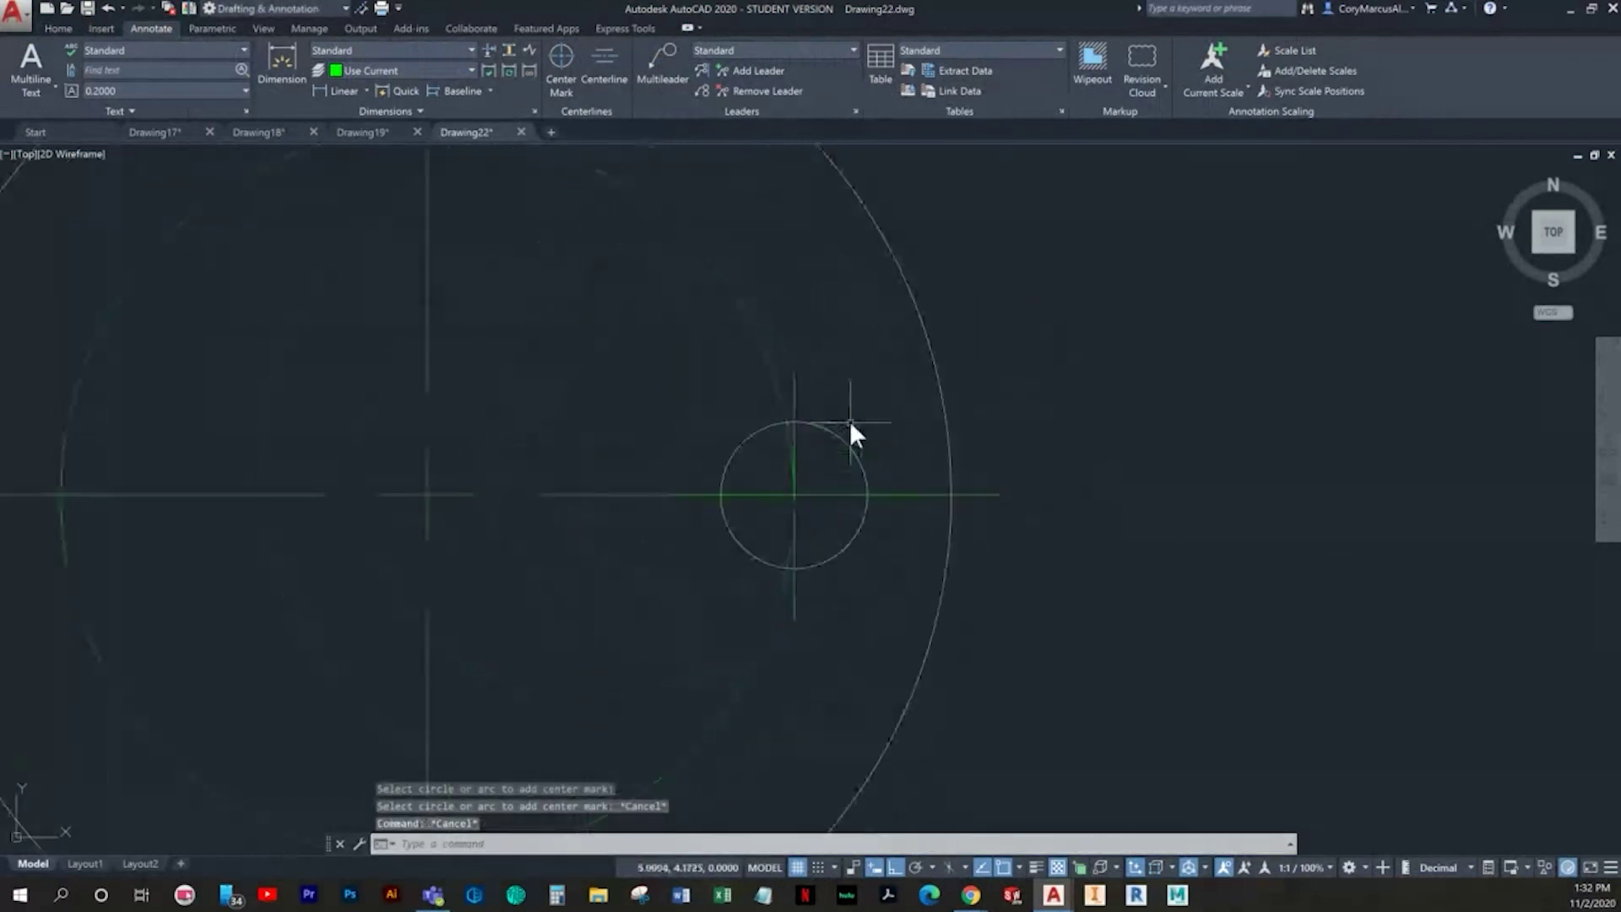
pyautogui.click(909, 575)
pyautogui.press('Escape')
pyautogui.click(838, 545)
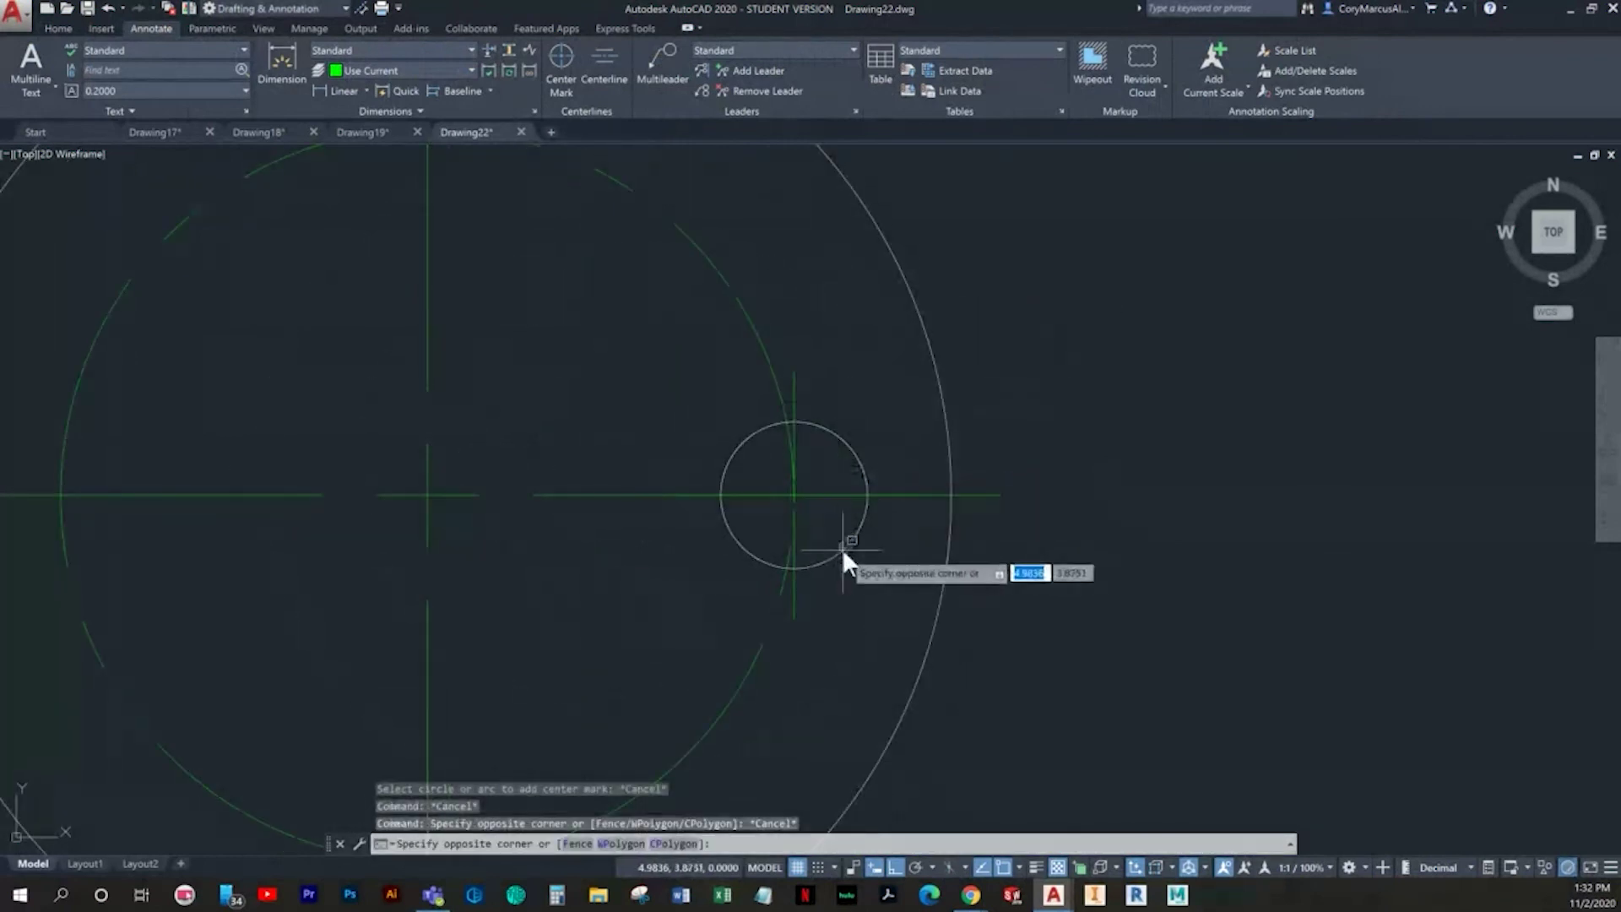
pyautogui.click(842, 559)
pyautogui.click(797, 596)
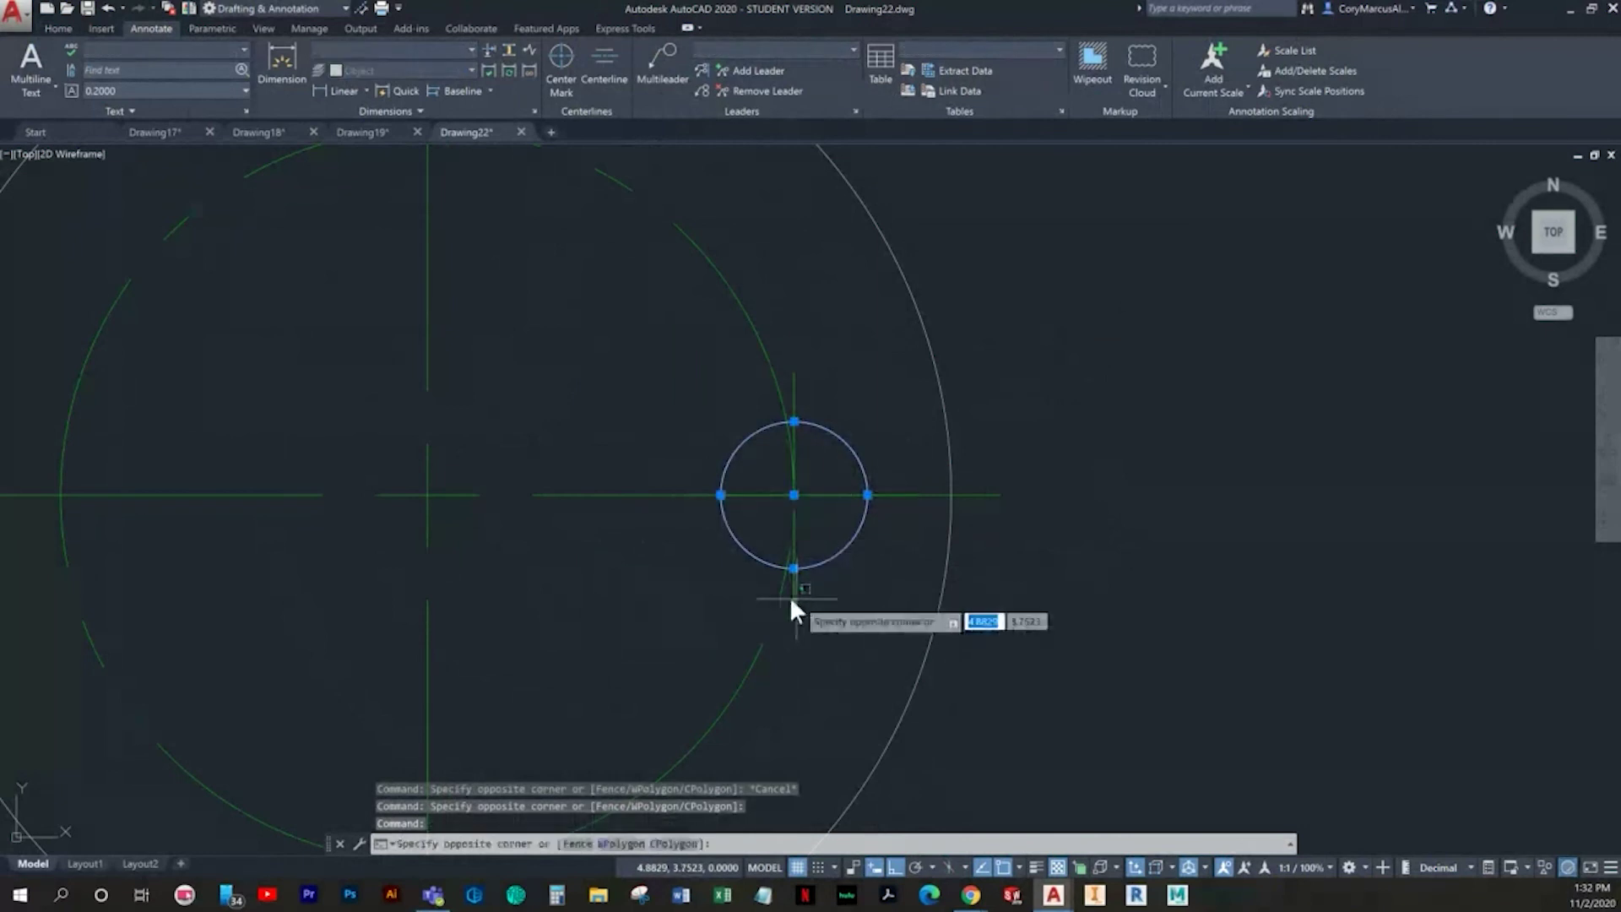
pyautogui.click(789, 596)
pyautogui.scroll(-4, 788, 596)
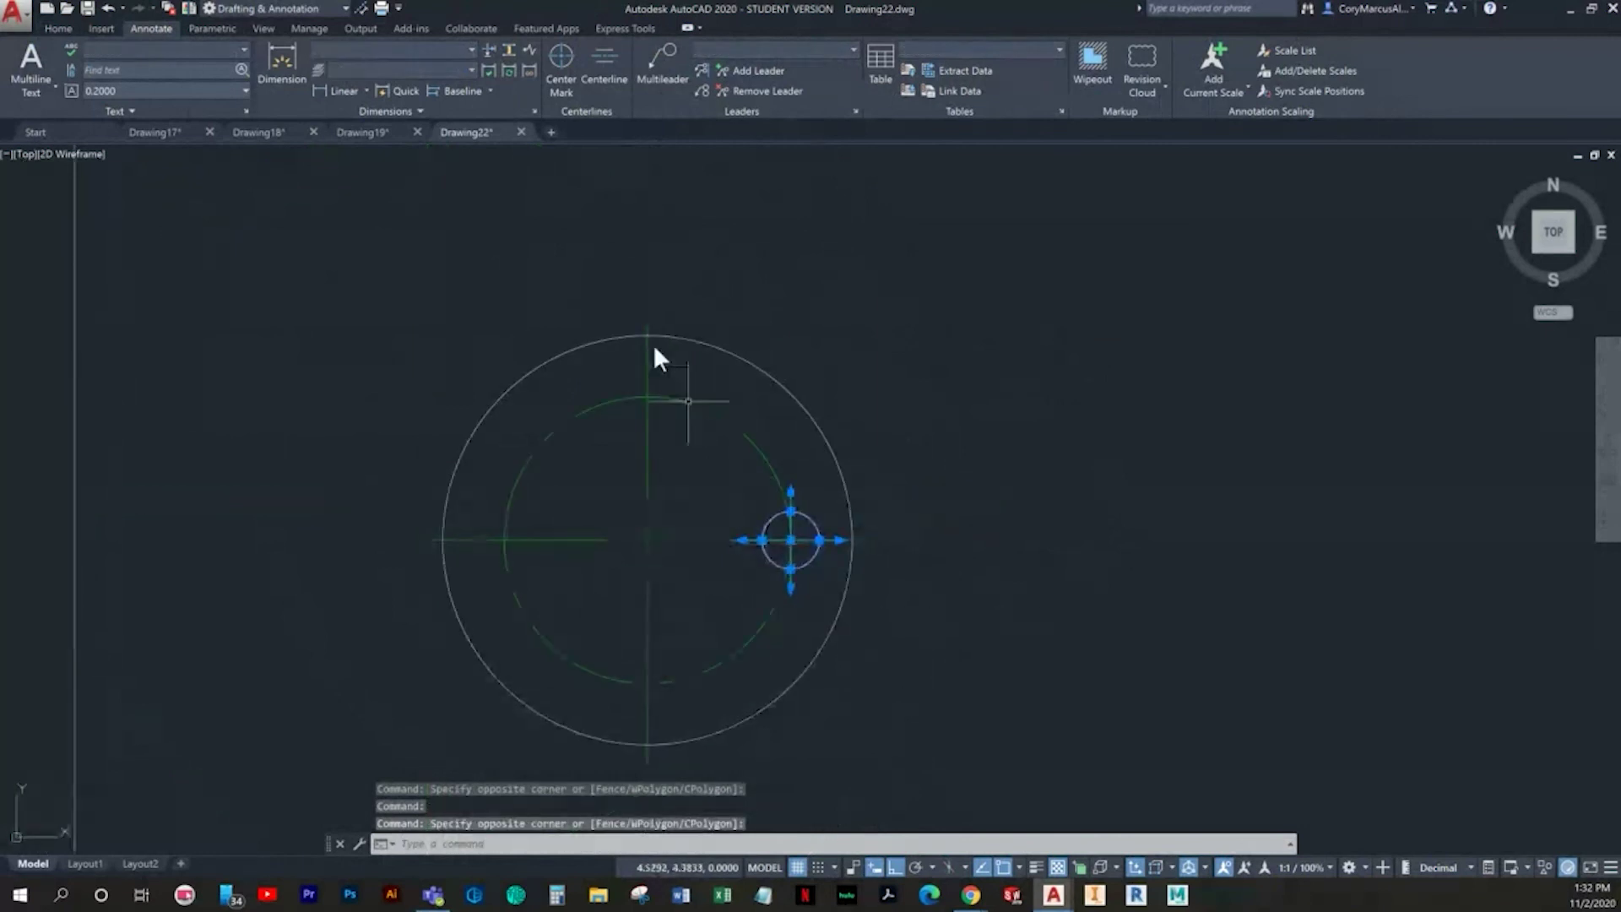
pyautogui.click(61, 25)
pyautogui.click(341, 90)
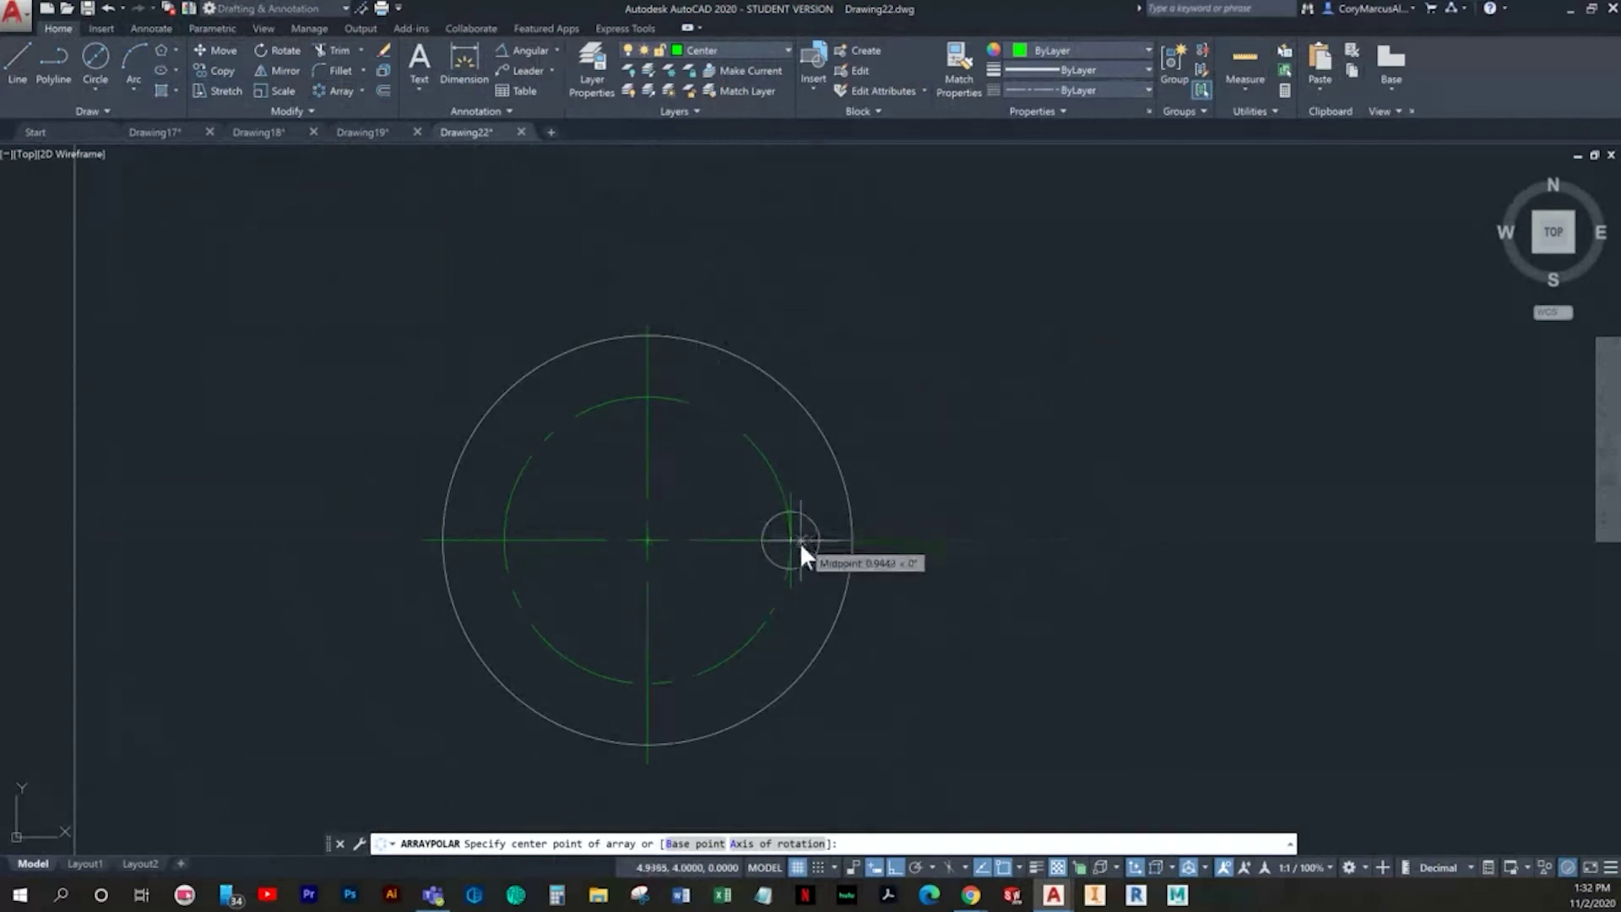
pyautogui.click(647, 542)
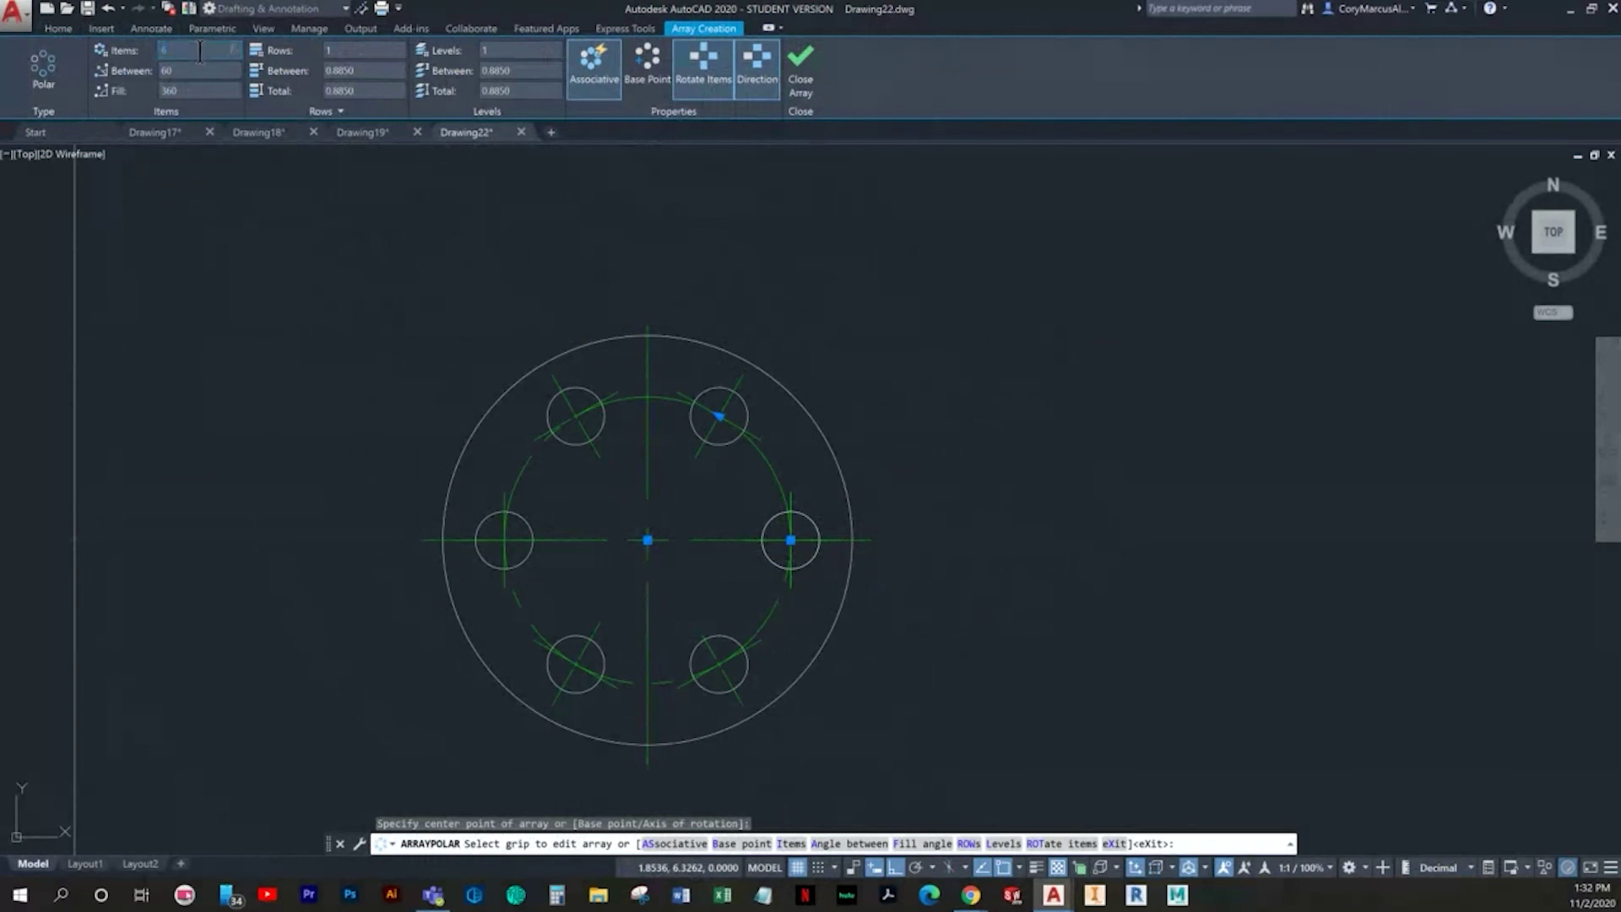
pyautogui.click(802, 79)
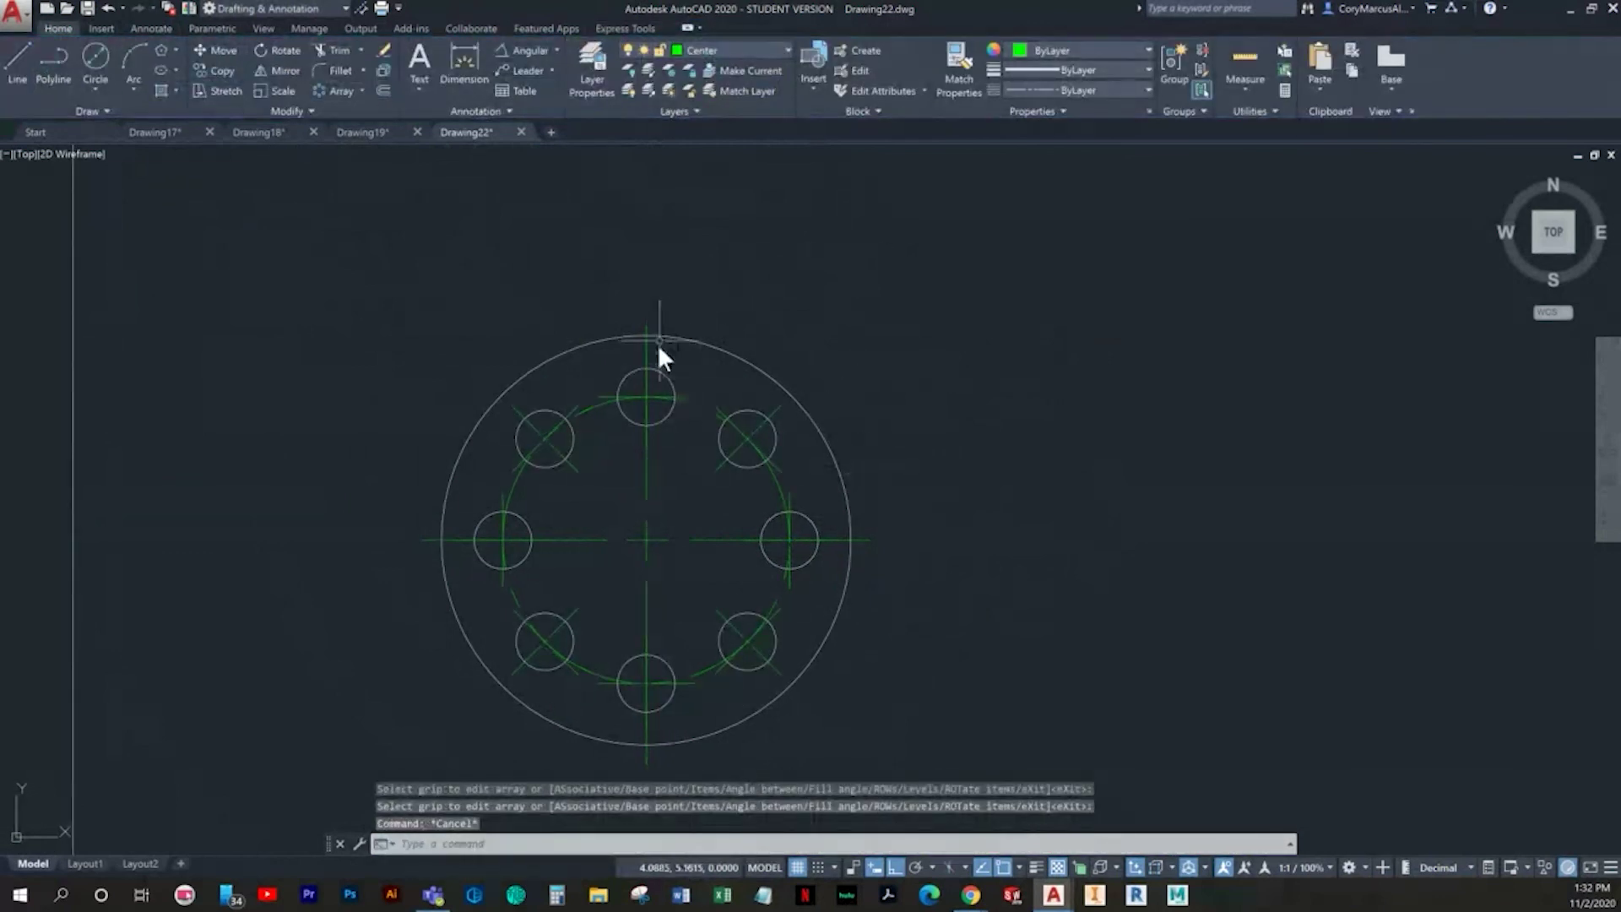
# Step: Make Dimension the current layer and add an angular dimension between the lower-right and right holes' center marks, placed outside the outer circle
pyautogui.moveTo(653, 346); pyautogui.dragTo(561, 331, button='middle')
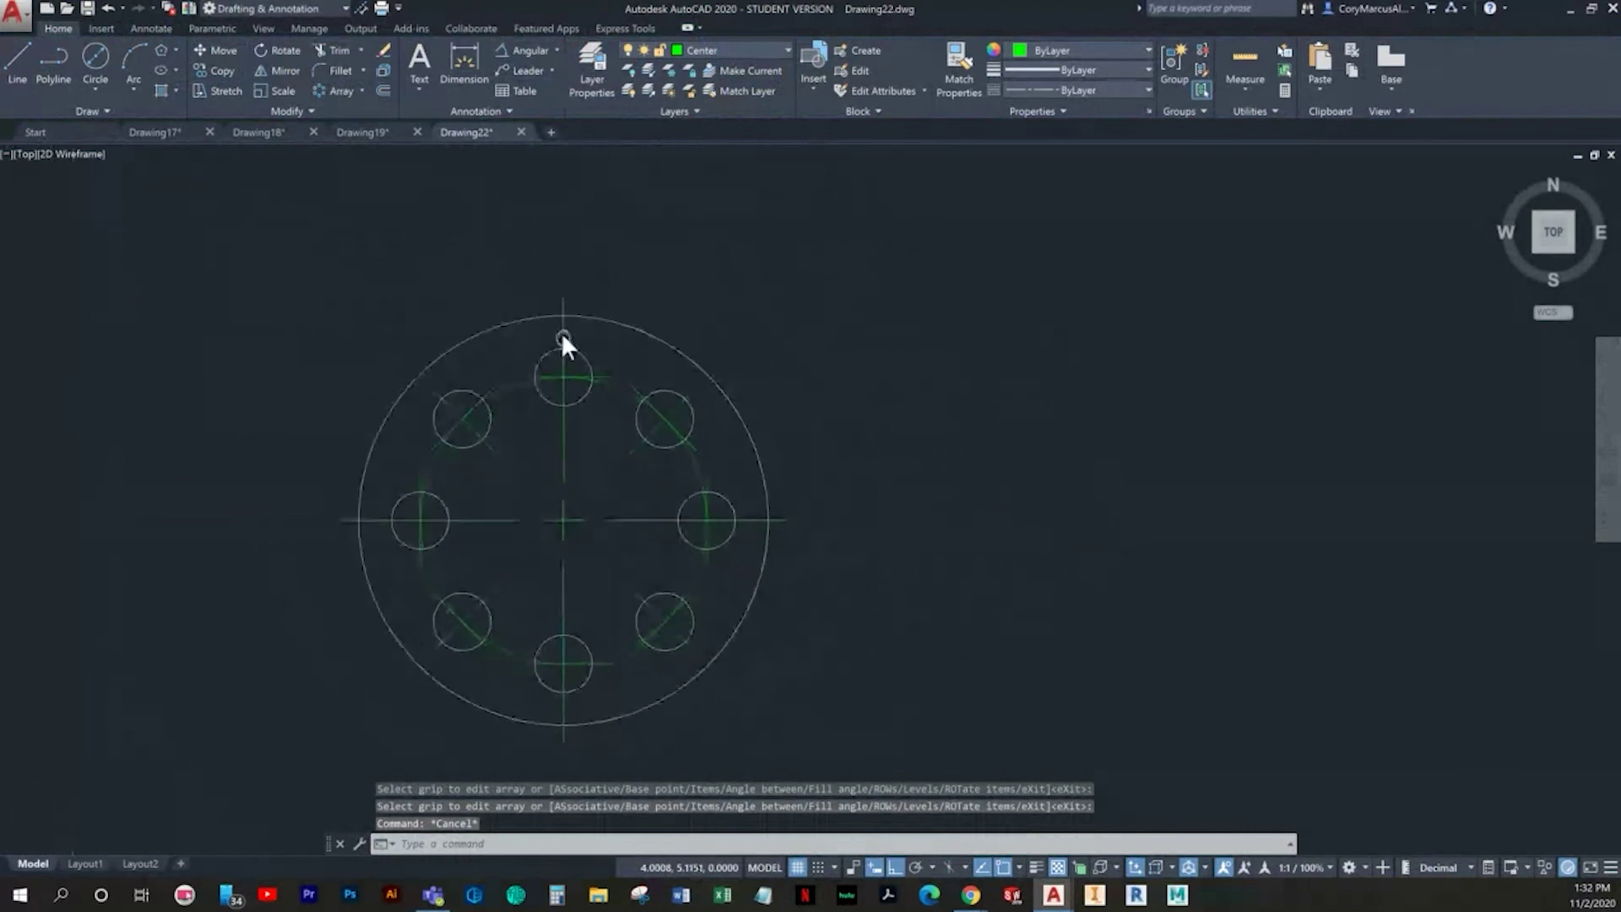
pyautogui.click(712, 51)
pyautogui.click(716, 145)
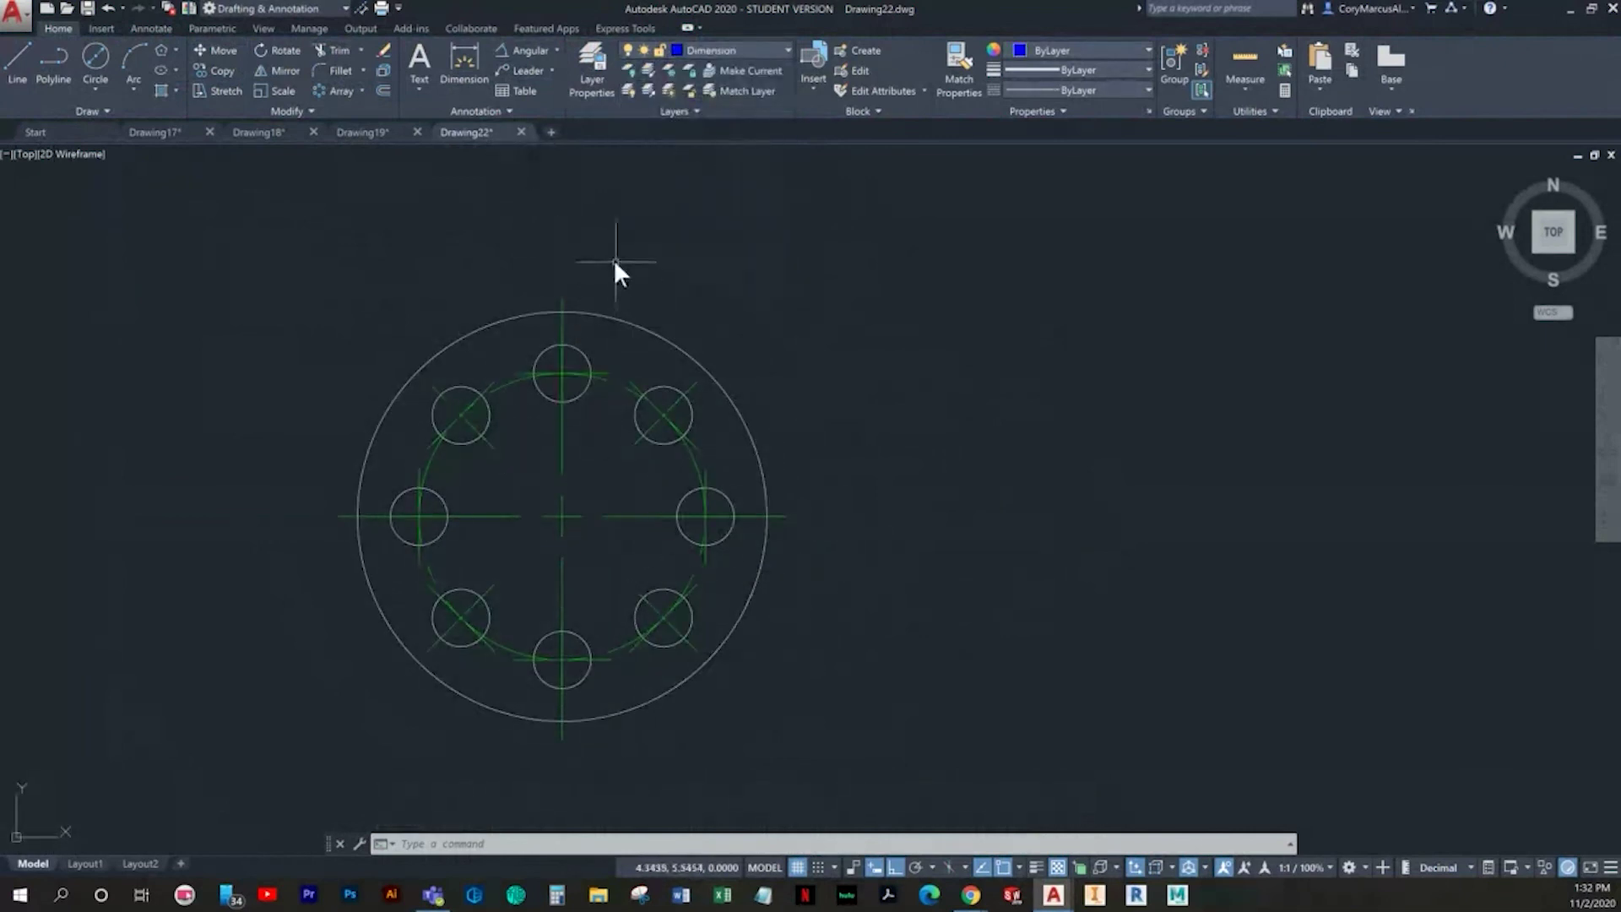
pyautogui.moveTo(969, 633); pyautogui.dragTo(977, 550, button='middle')
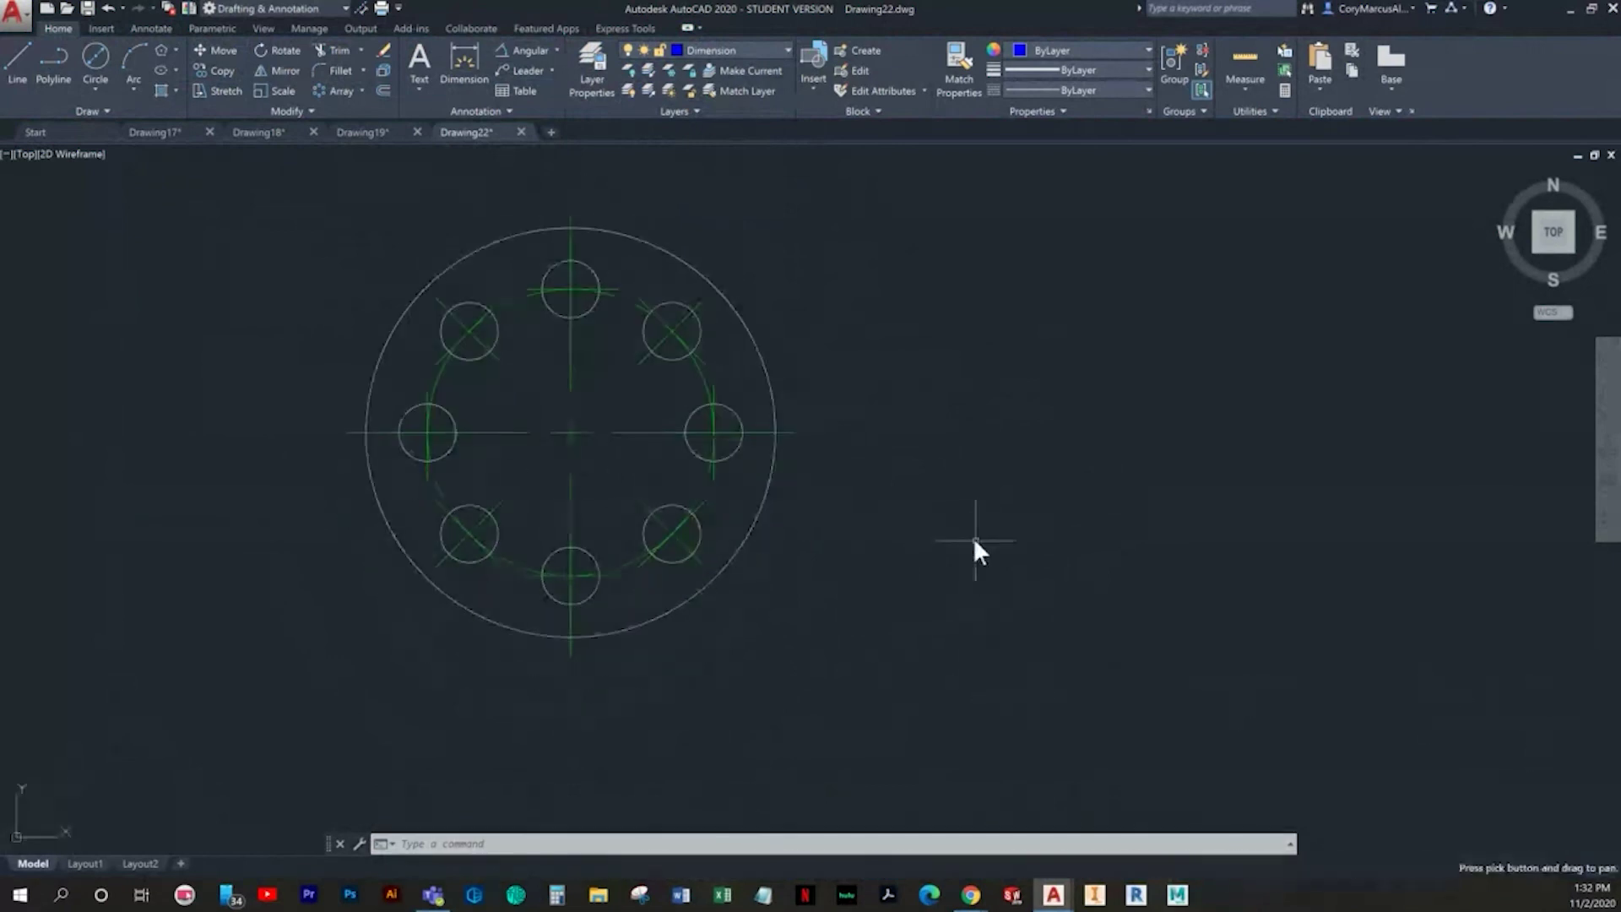
pyautogui.click(530, 50)
pyautogui.scroll(4, 798, 444)
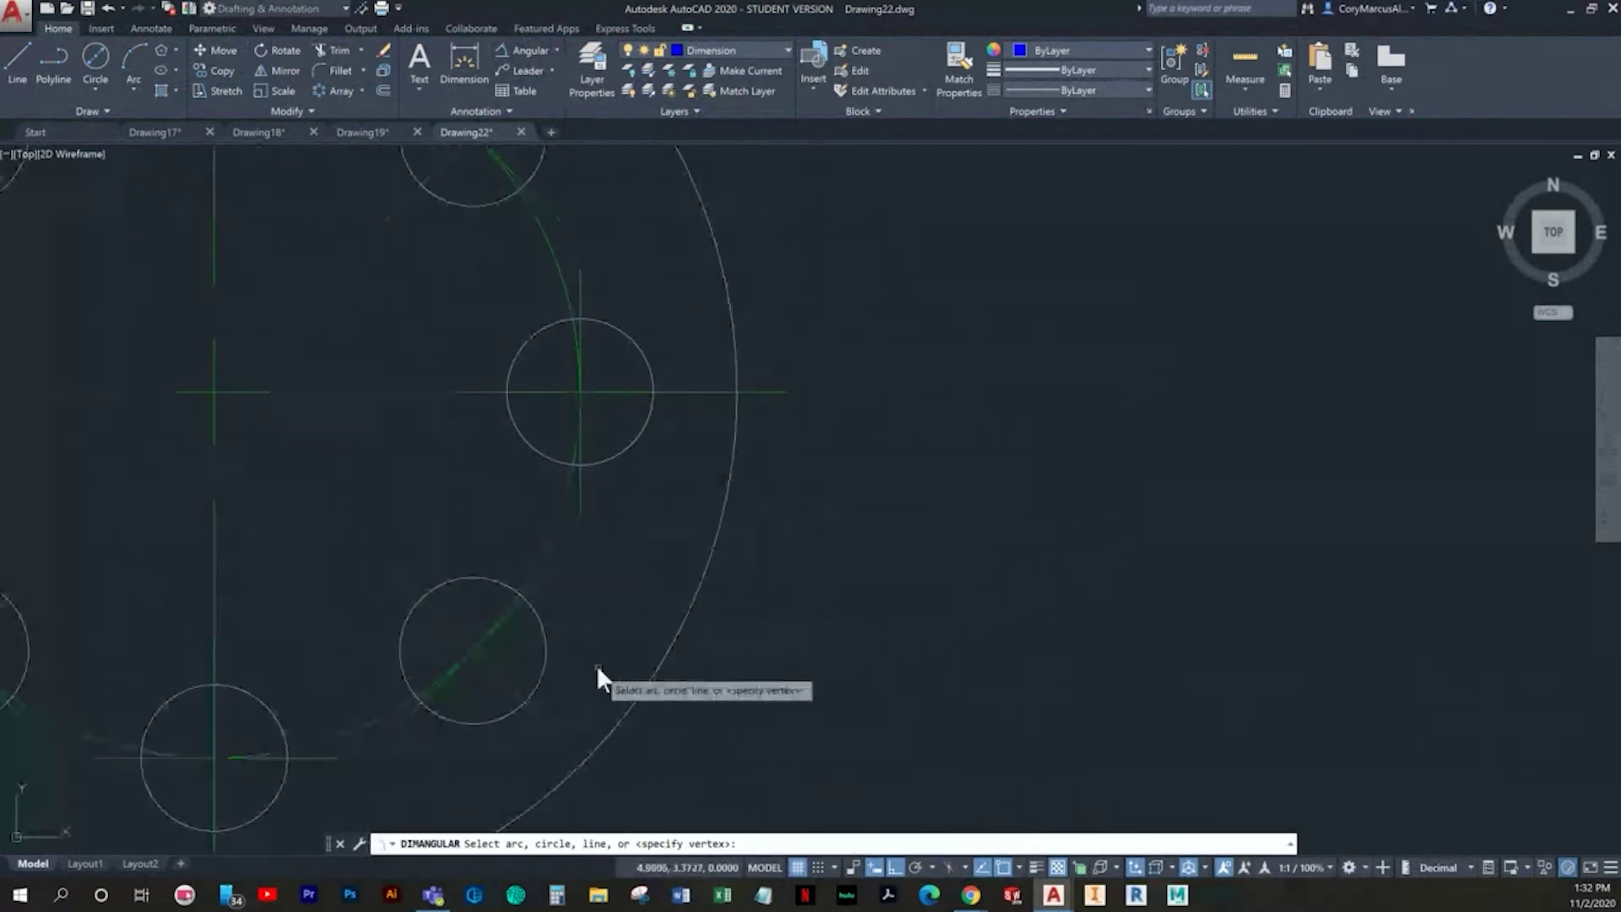
pyautogui.click(535, 711)
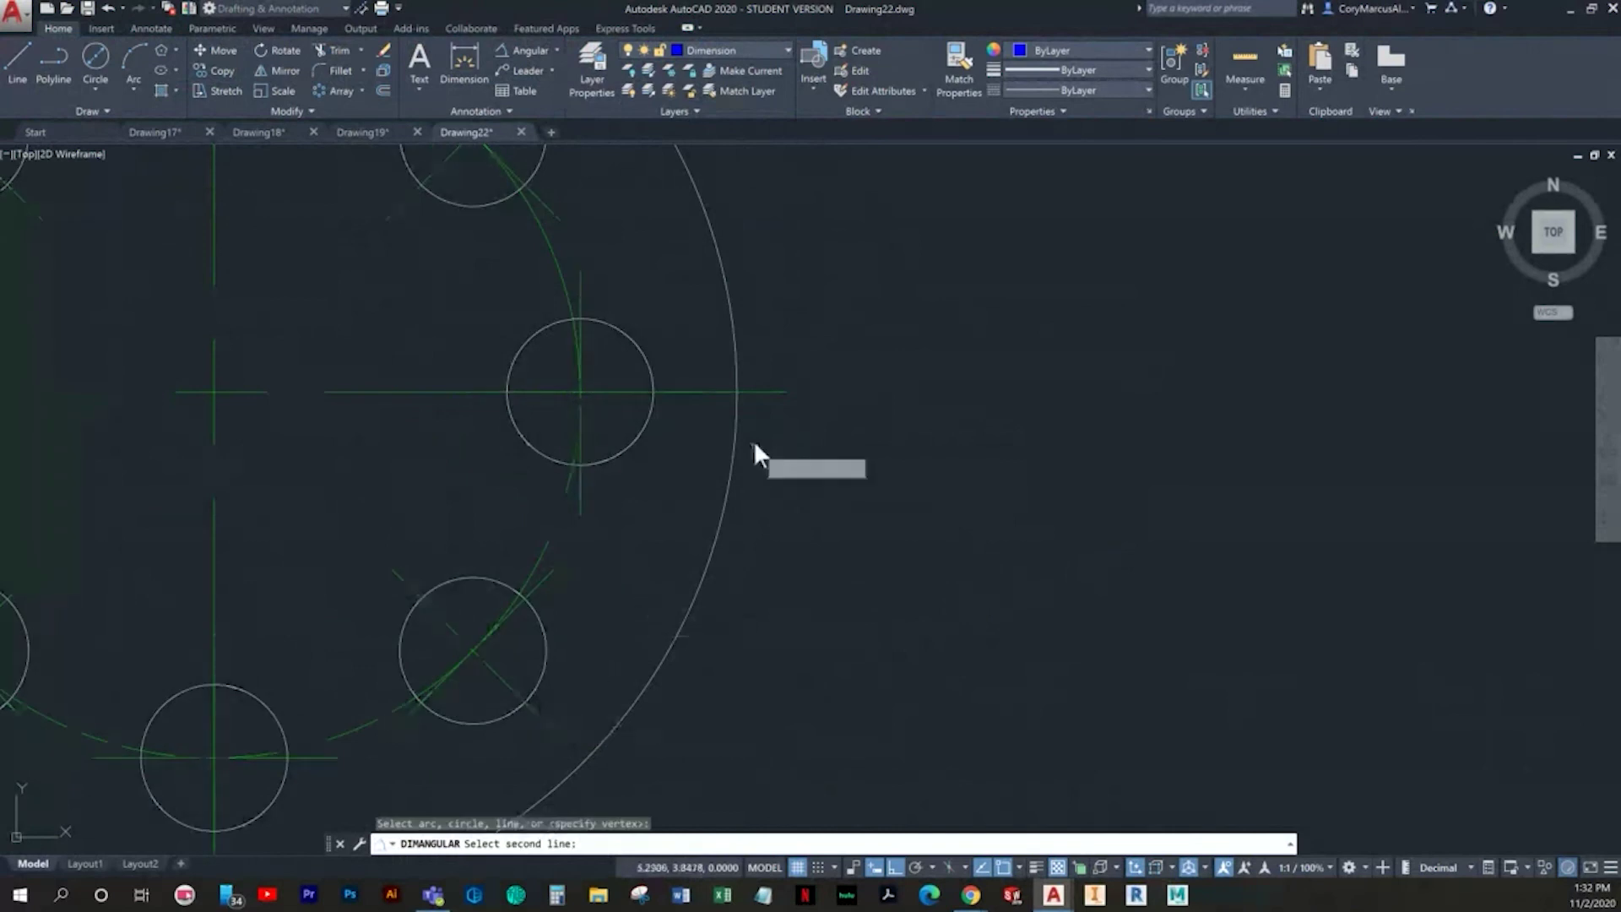
pyautogui.click(712, 391)
pyautogui.click(895, 553)
pyautogui.scroll(-2, 895, 553)
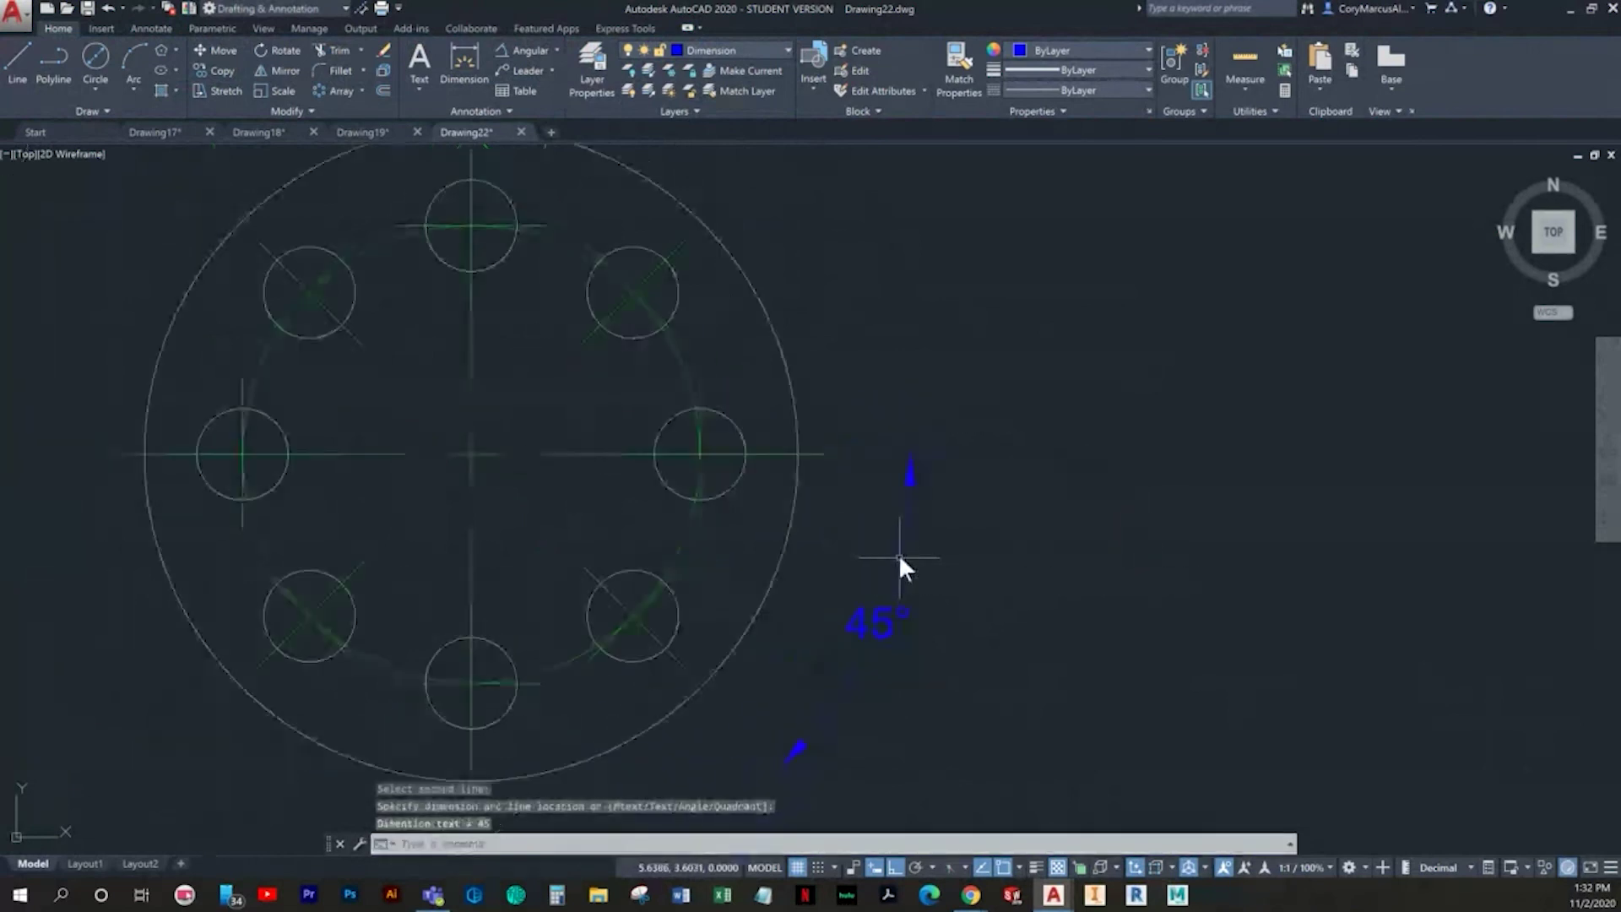
pyautogui.press('Escape')
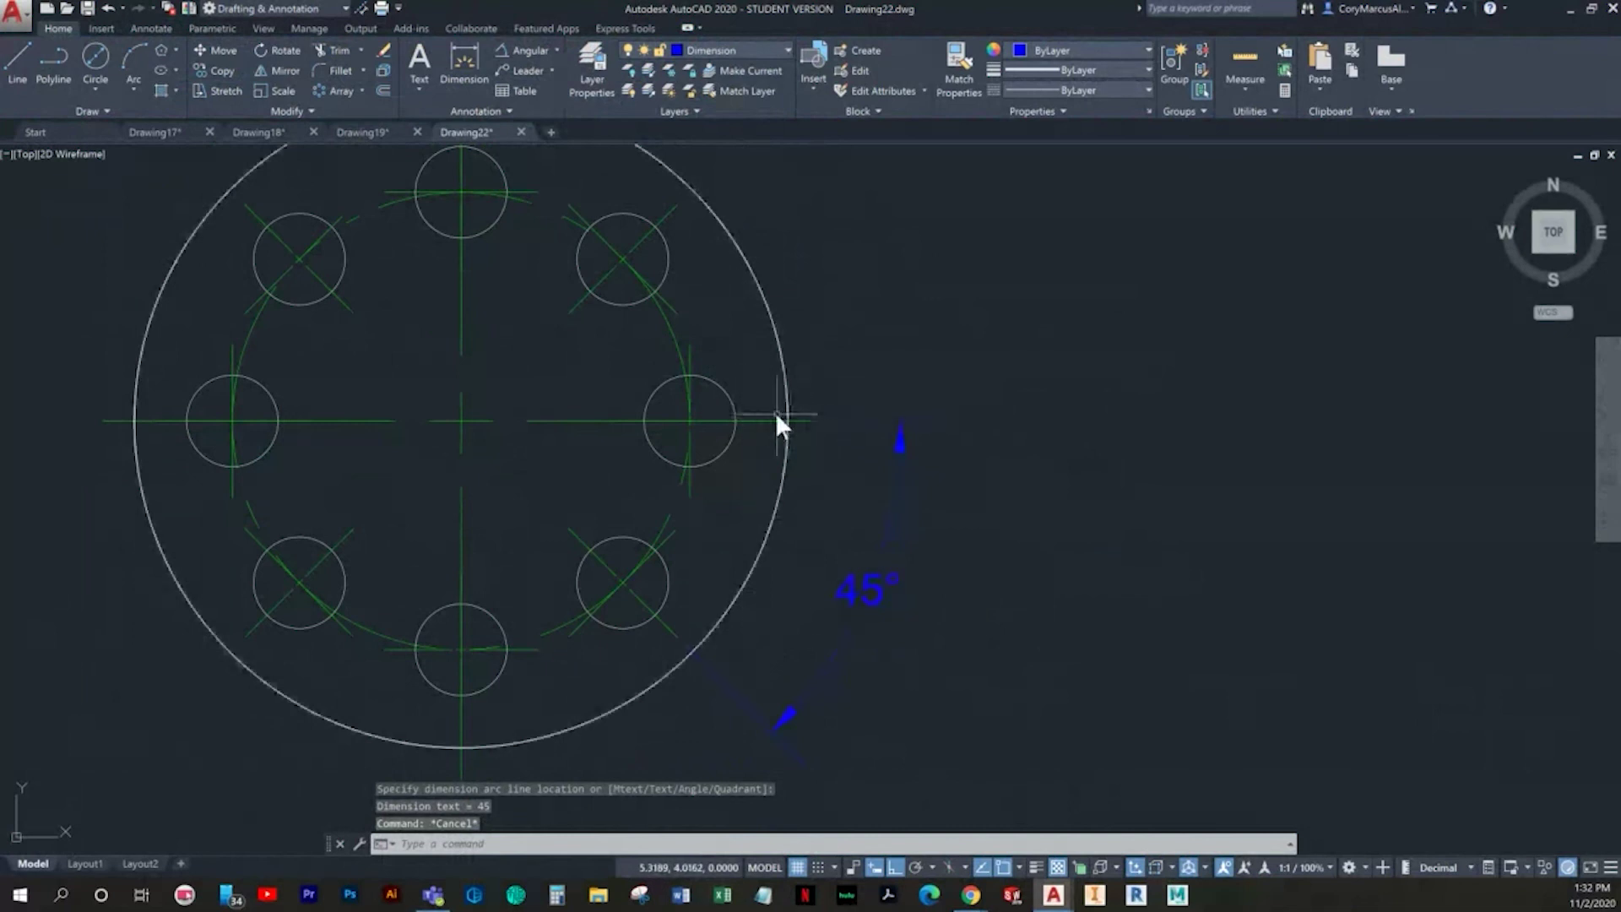
# Step: Add baseline angular dimensions from the right hole's centerline to the center marks of the upper-right, top, upper-left and left holes
pyautogui.click(153, 26)
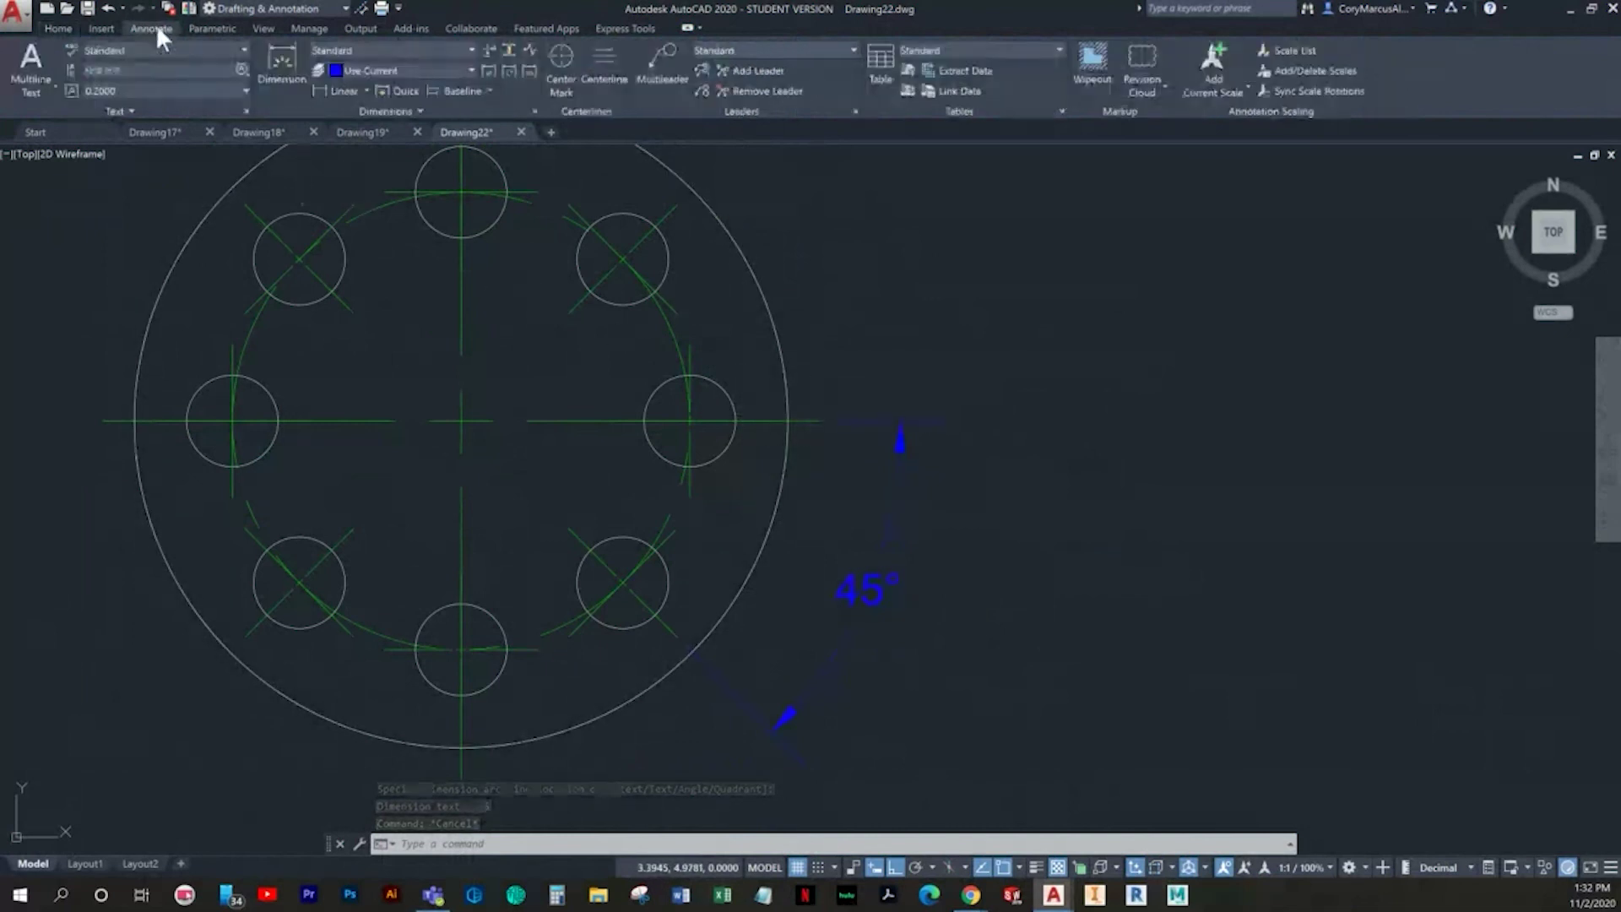
pyautogui.click(452, 91)
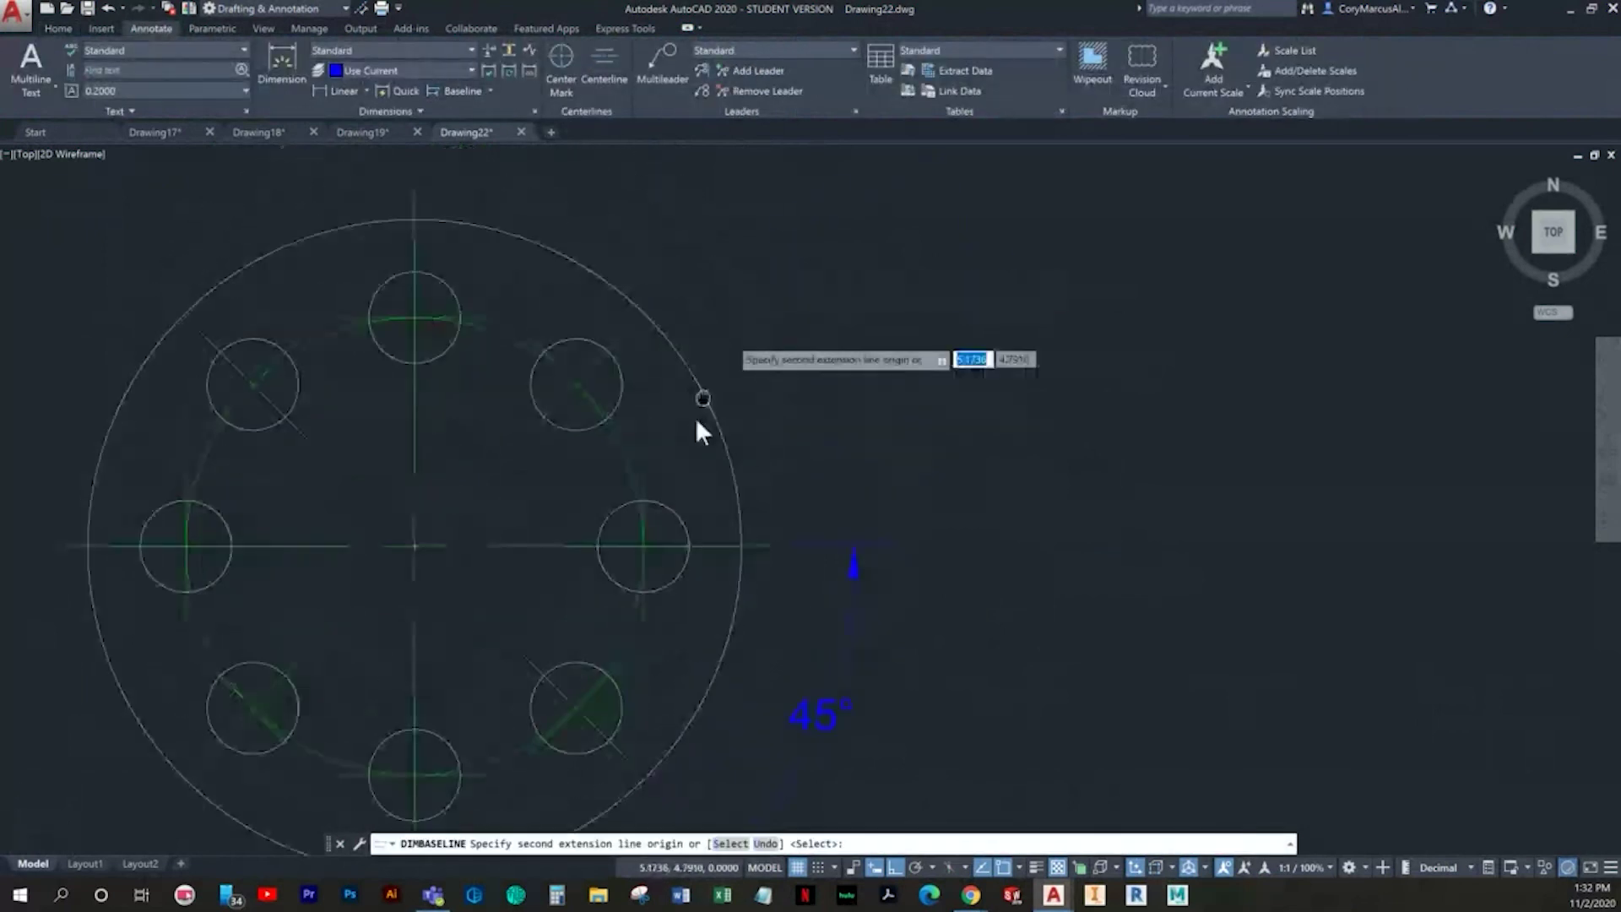
pyautogui.click(615, 373)
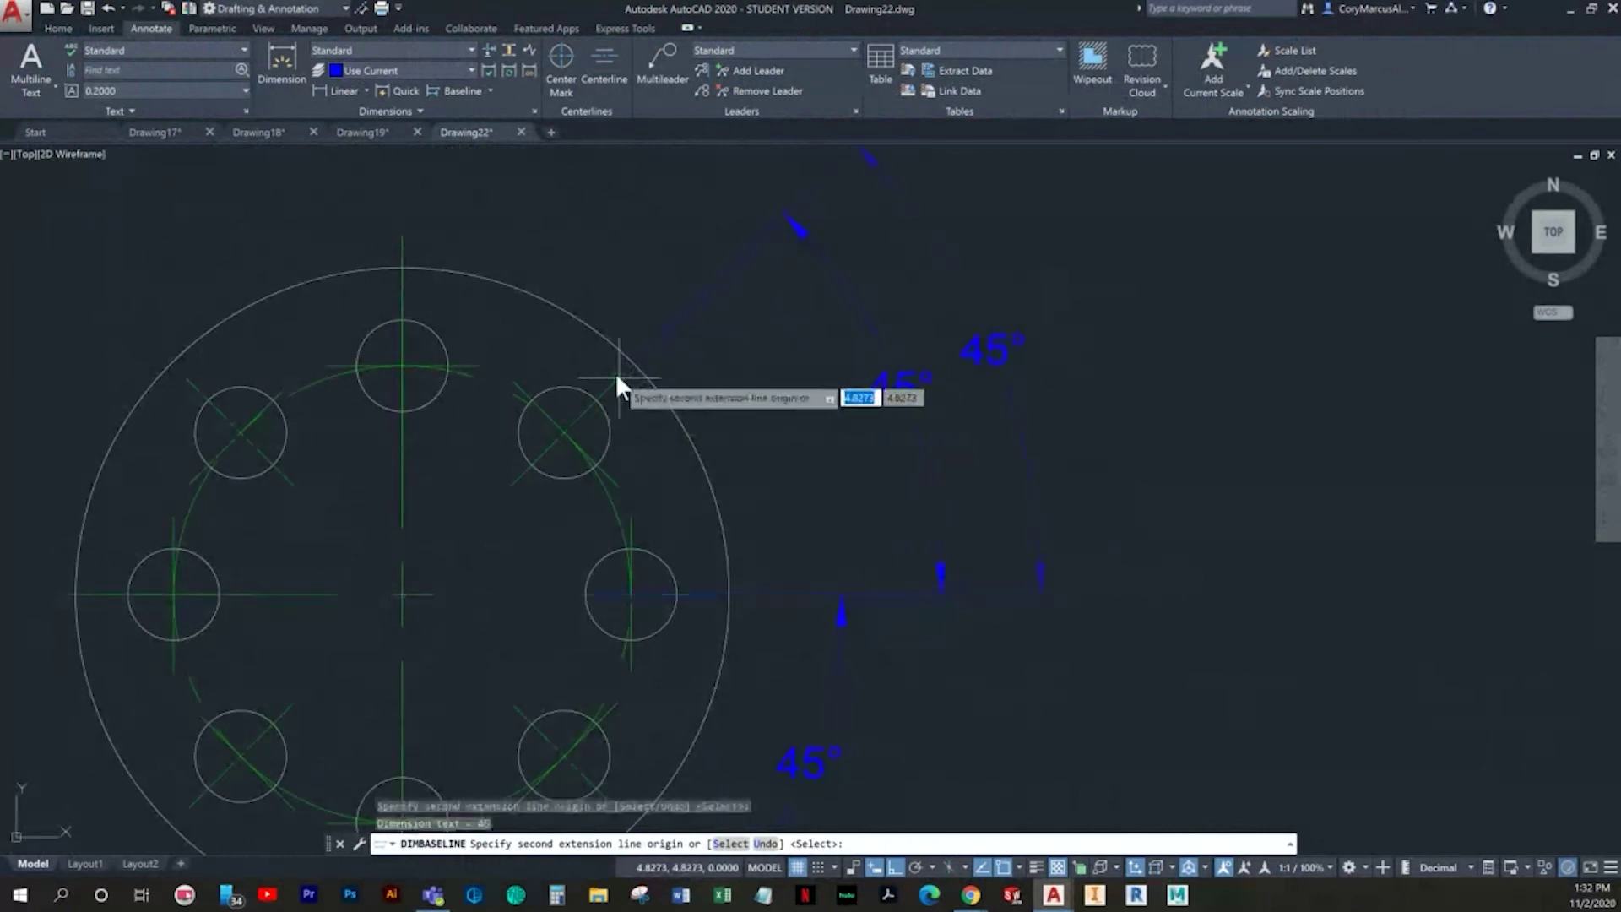
pyautogui.click(399, 230)
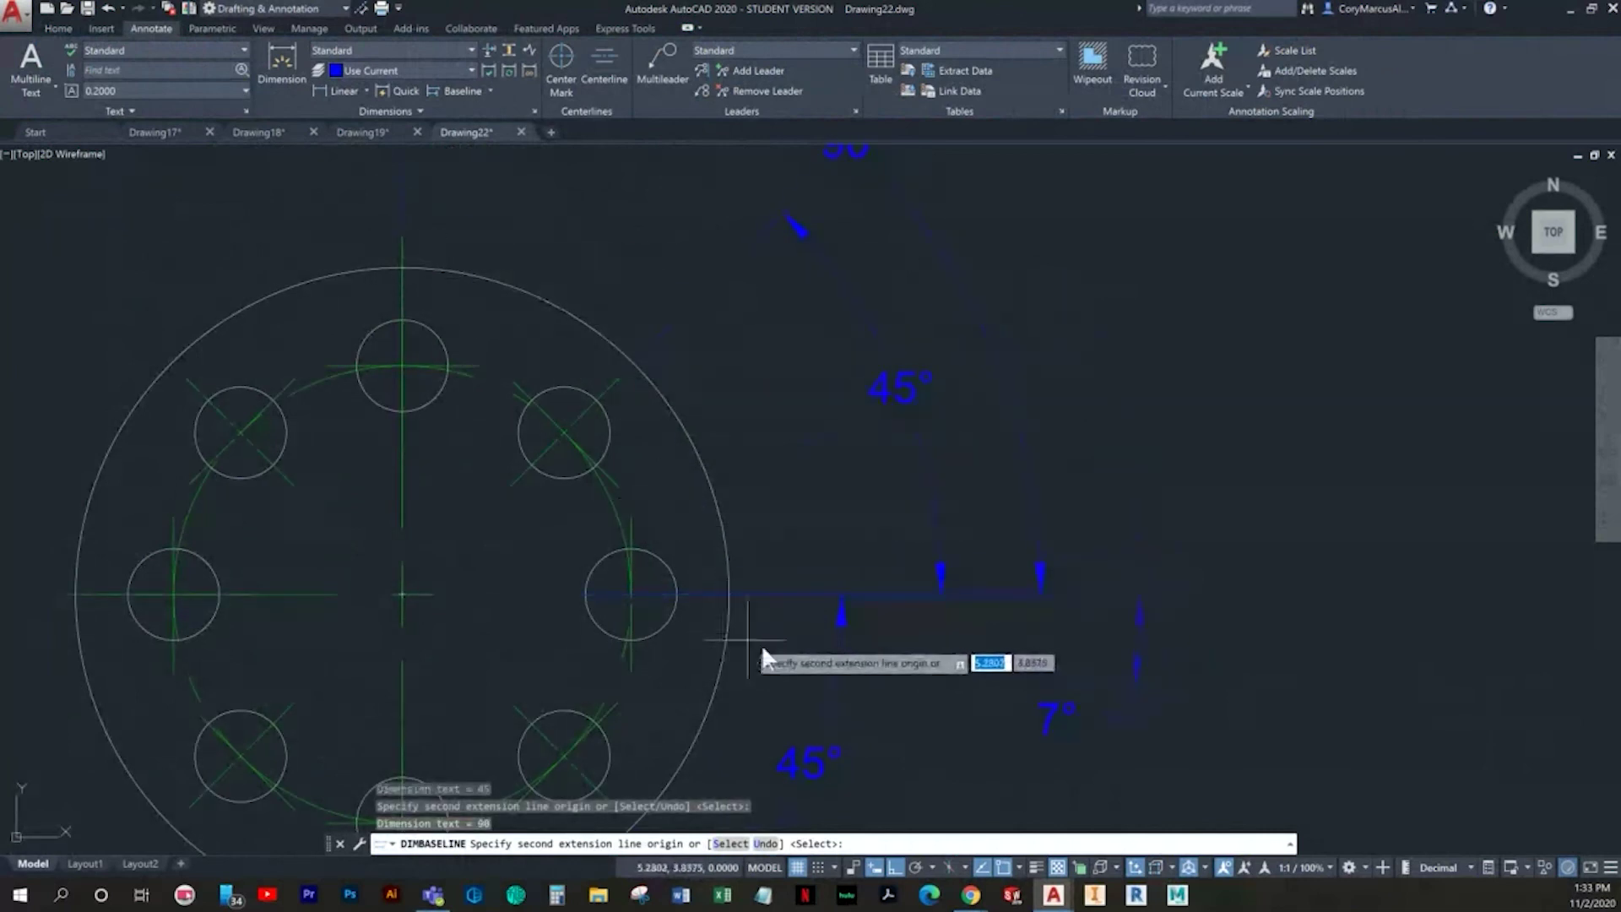
pyautogui.moveTo(234, 424); pyautogui.dragTo(407, 435, button='middle')
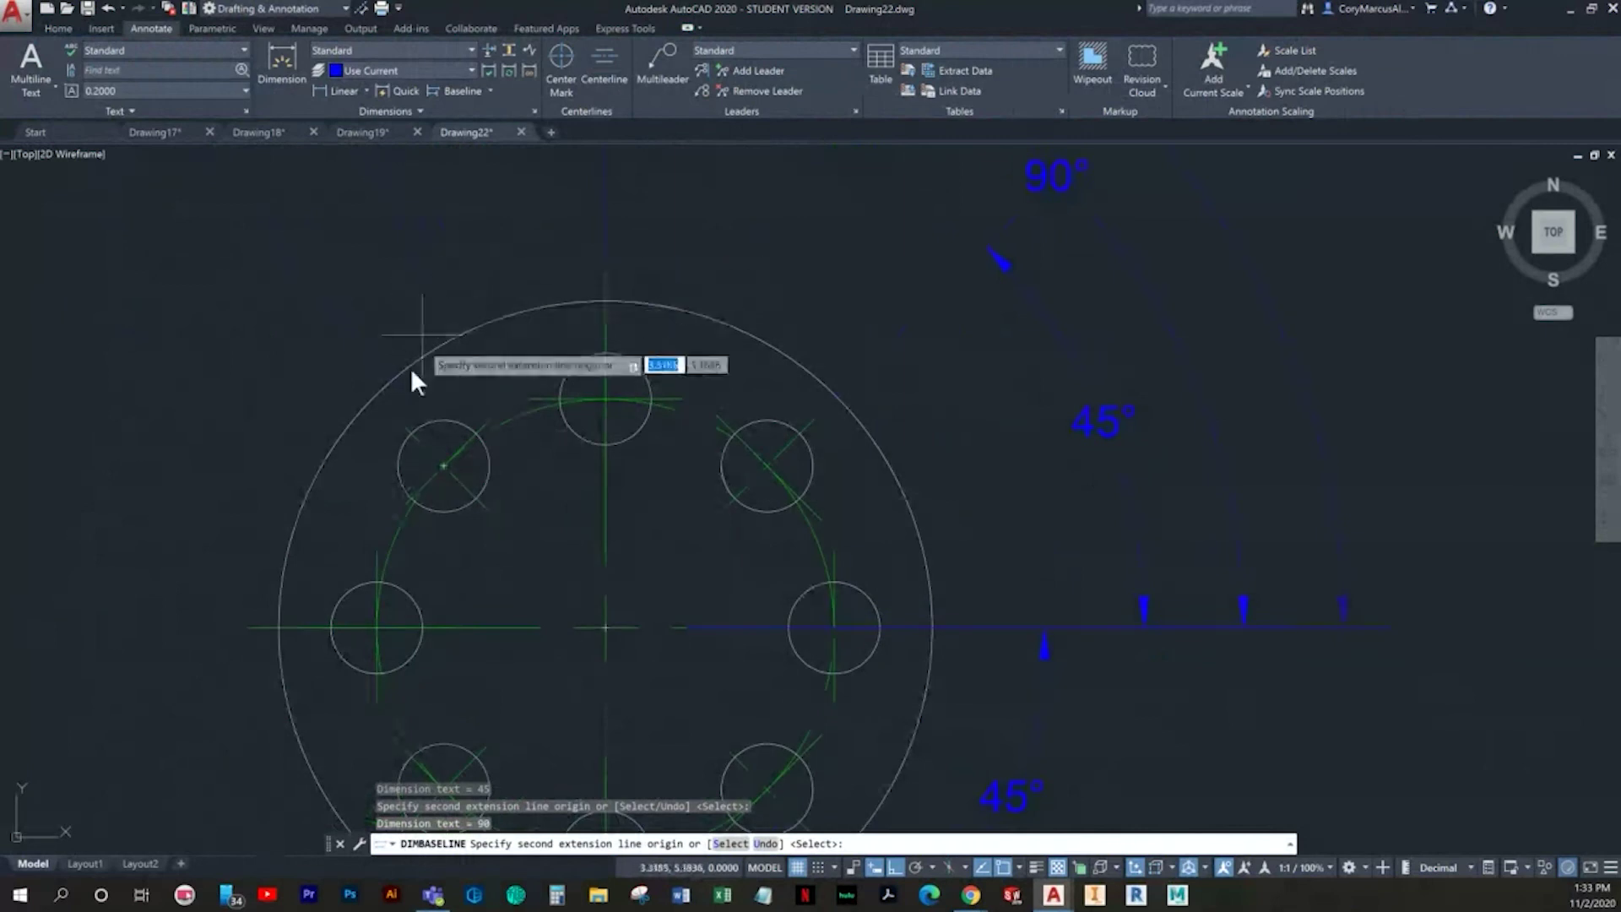
pyautogui.click(389, 413)
pyautogui.click(249, 626)
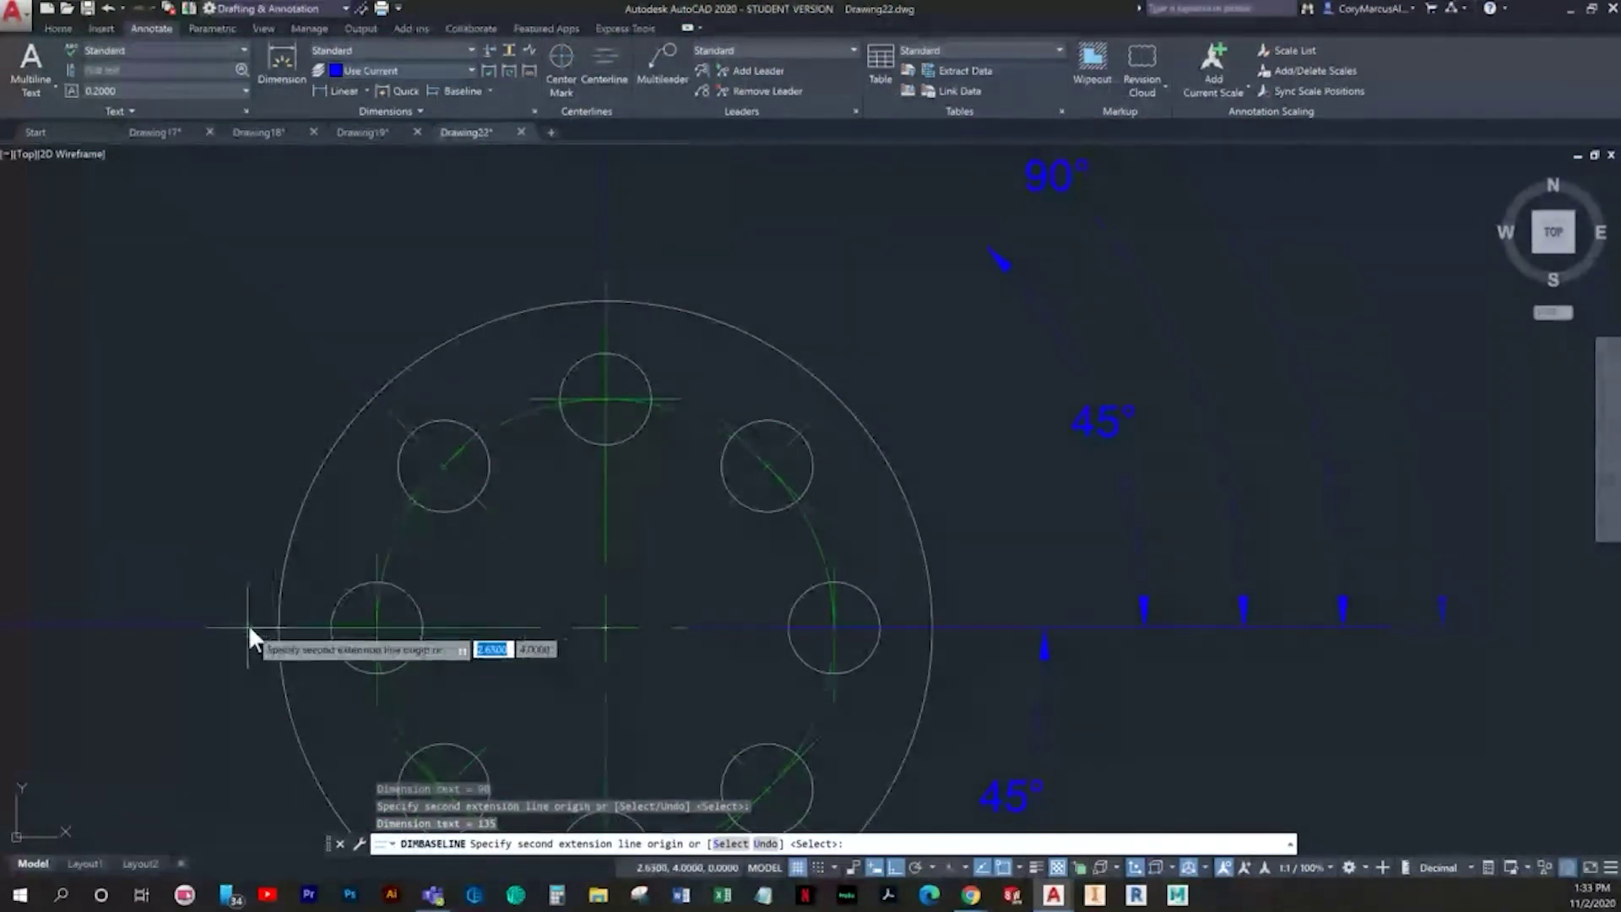
pyautogui.scroll(-2, 372, 545)
pyautogui.scroll(-2, 377, 549)
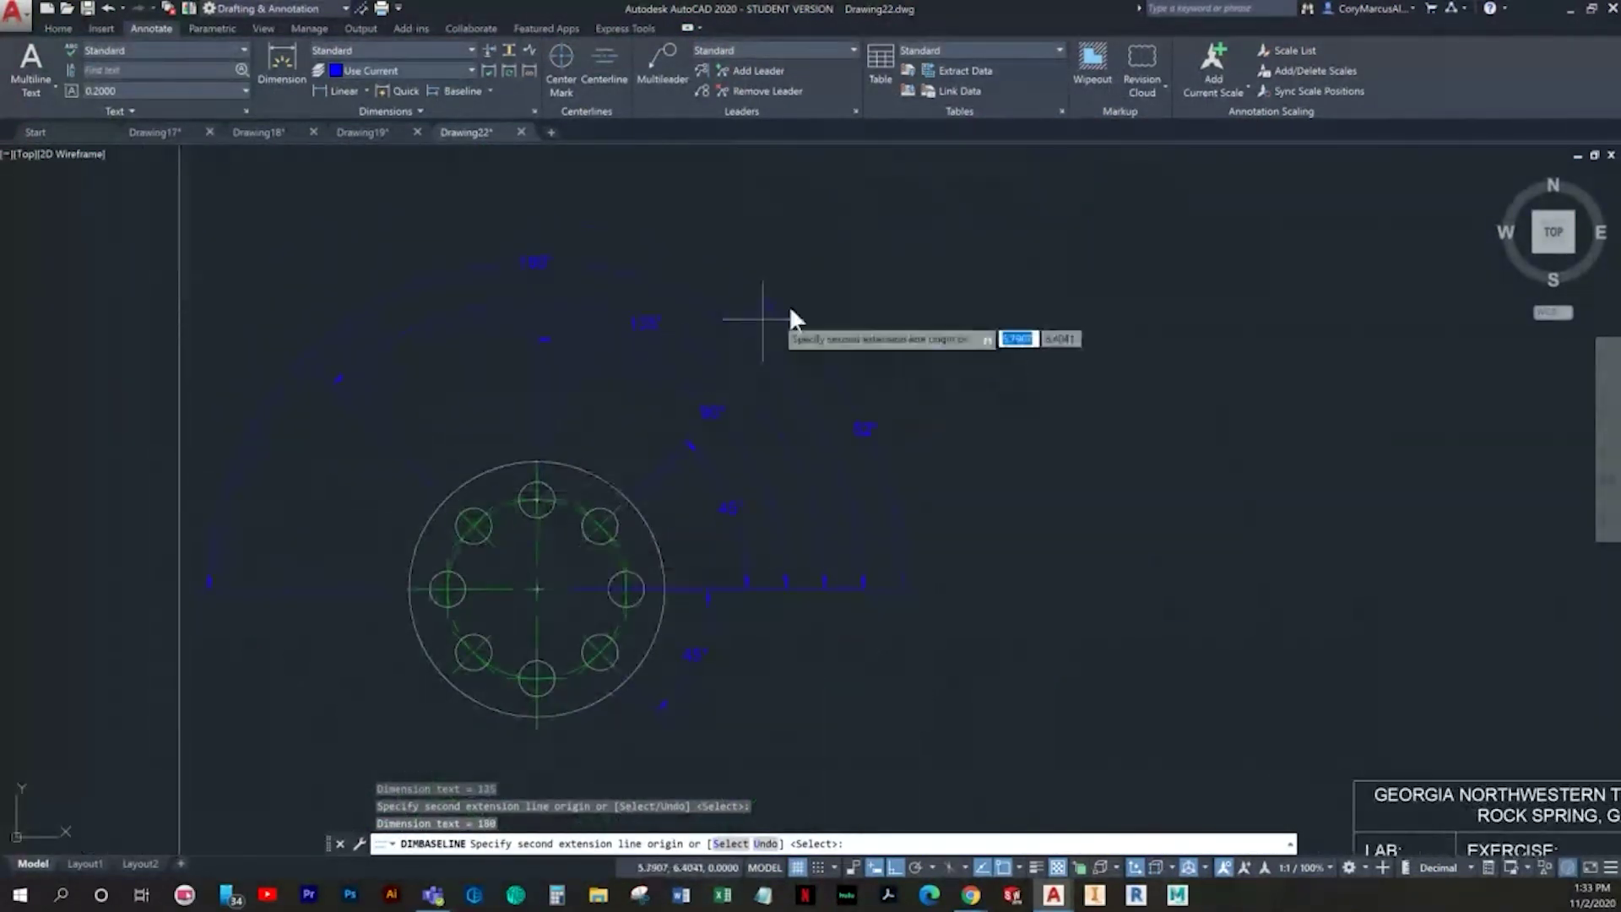
pyautogui.rightClick(807, 304)
pyautogui.click(843, 328)
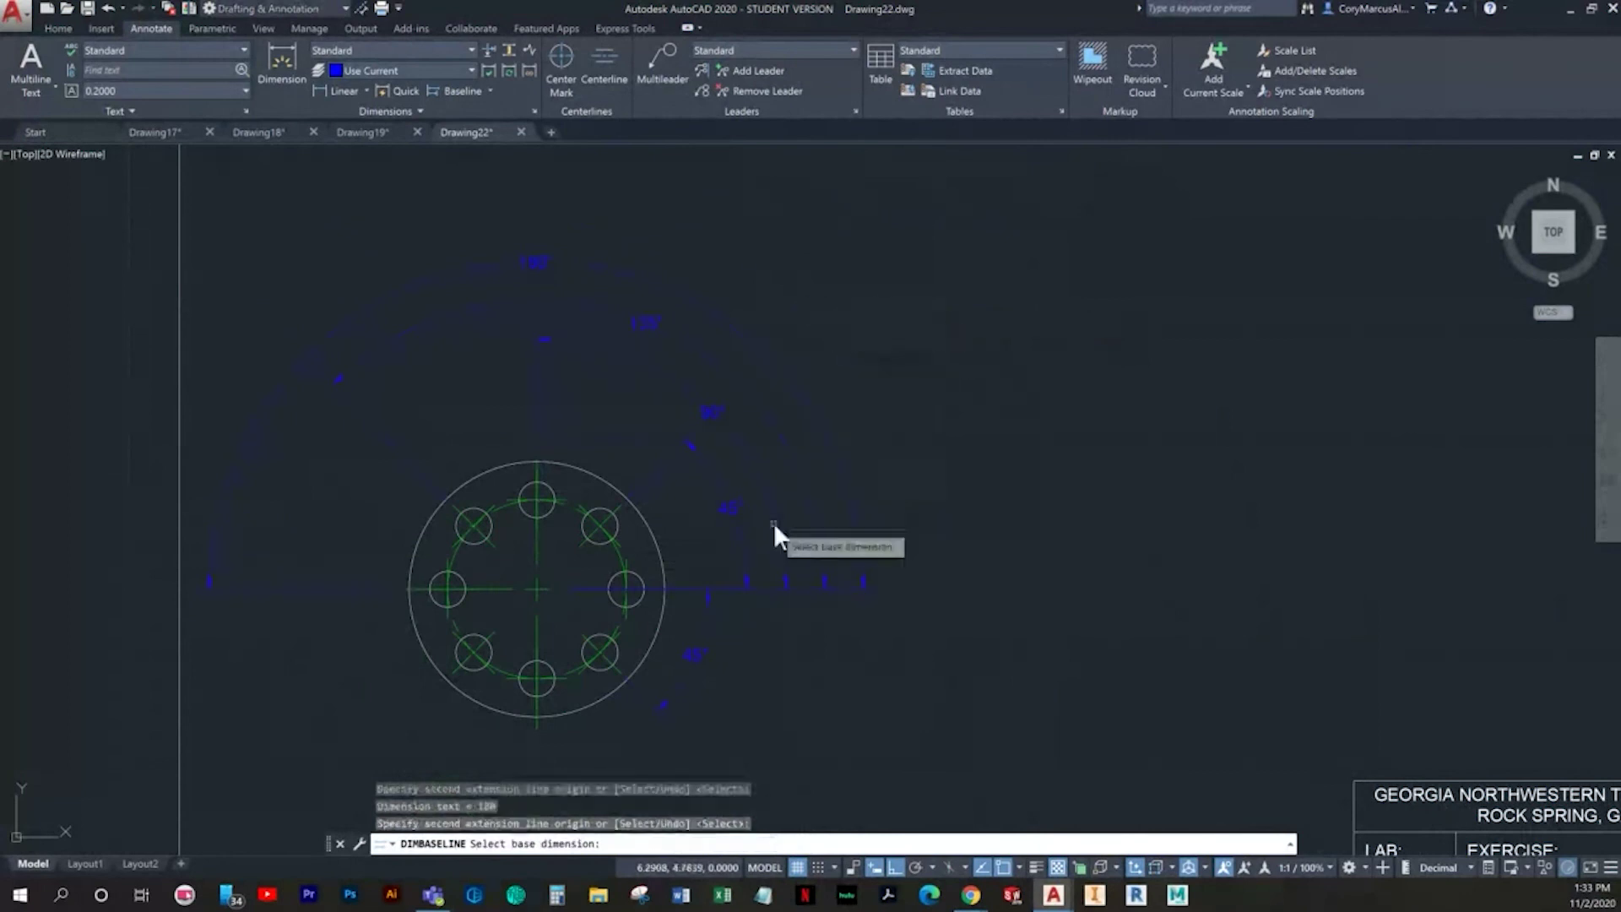
# Step: Erase the original angular dimension between the right and lower-right holes
pyautogui.moveTo(775, 535); pyautogui.dragTo(825, 464, button='middle')
pyautogui.click(758, 576)
pyautogui.click(721, 570)
pyautogui.press('Delete')
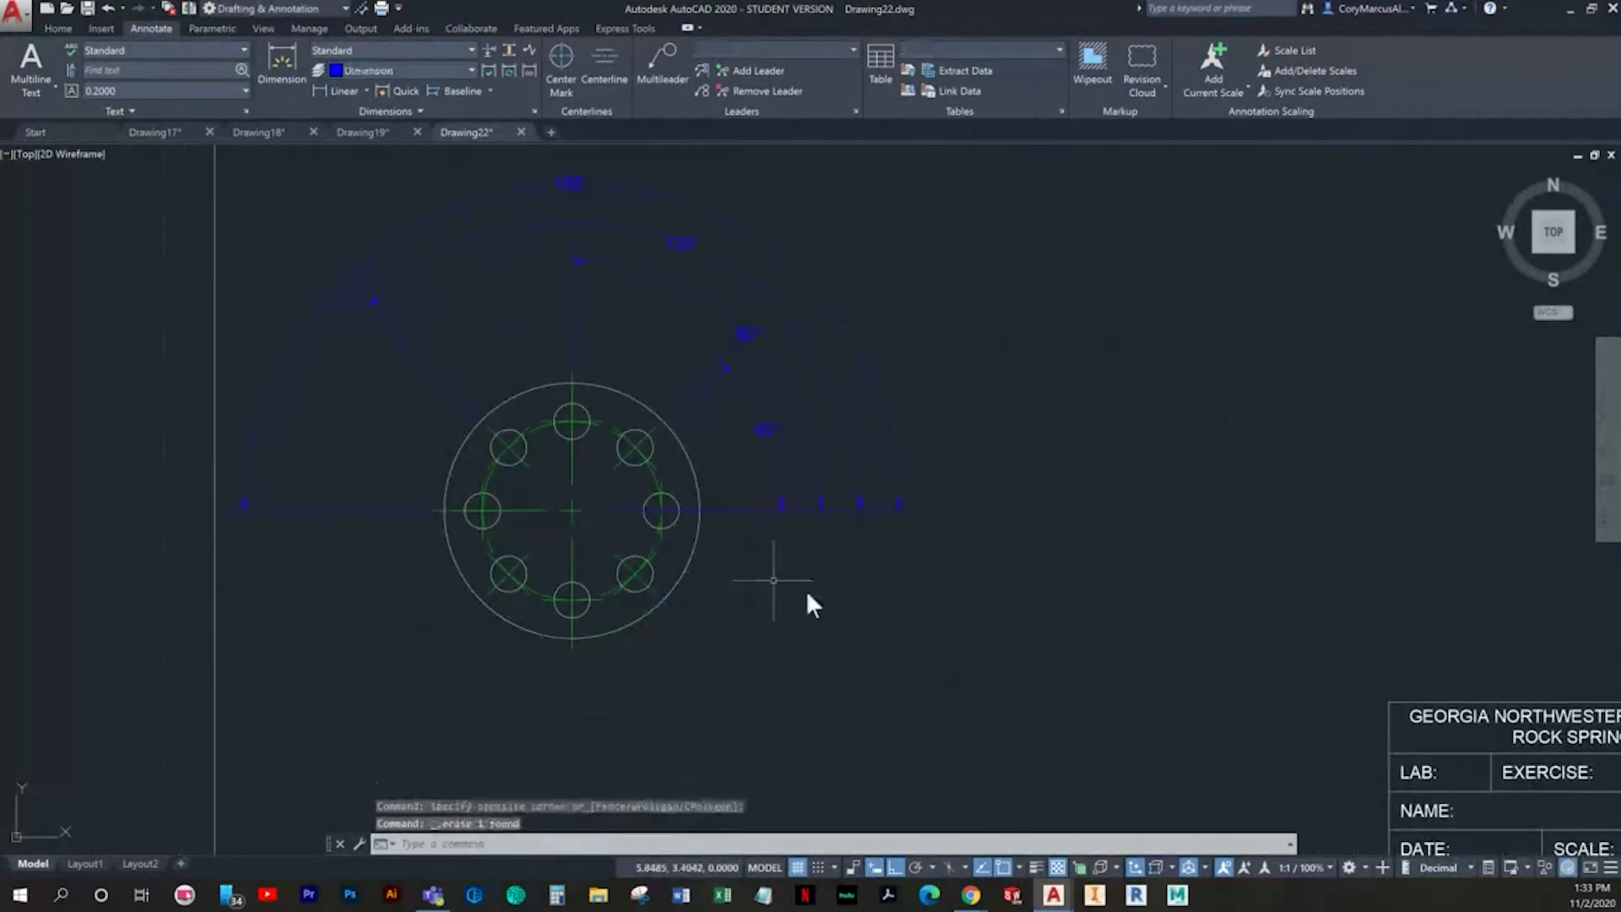
# Step: Manually break the outermost angular dimension's horizontal extension line from just outside the outer circle to the circle's center
pyautogui.moveTo(381, 530); pyautogui.dragTo(546, 561, button='middle')
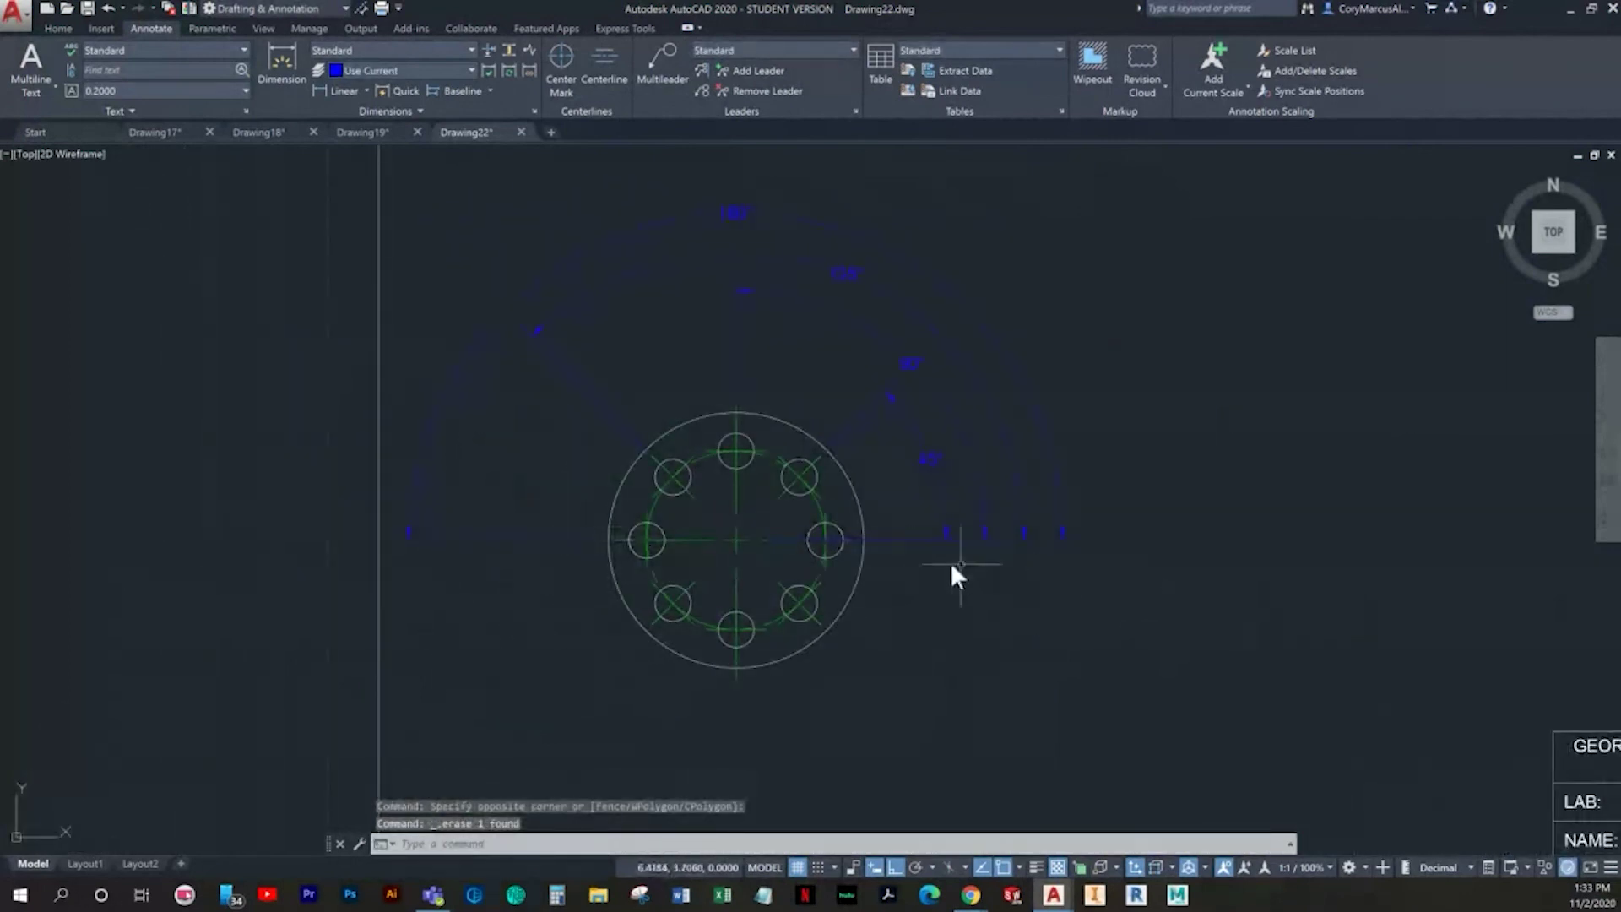
pyautogui.moveTo(886, 583); pyautogui.dragTo(834, 611, button='middle')
pyautogui.scroll(3, 864, 659)
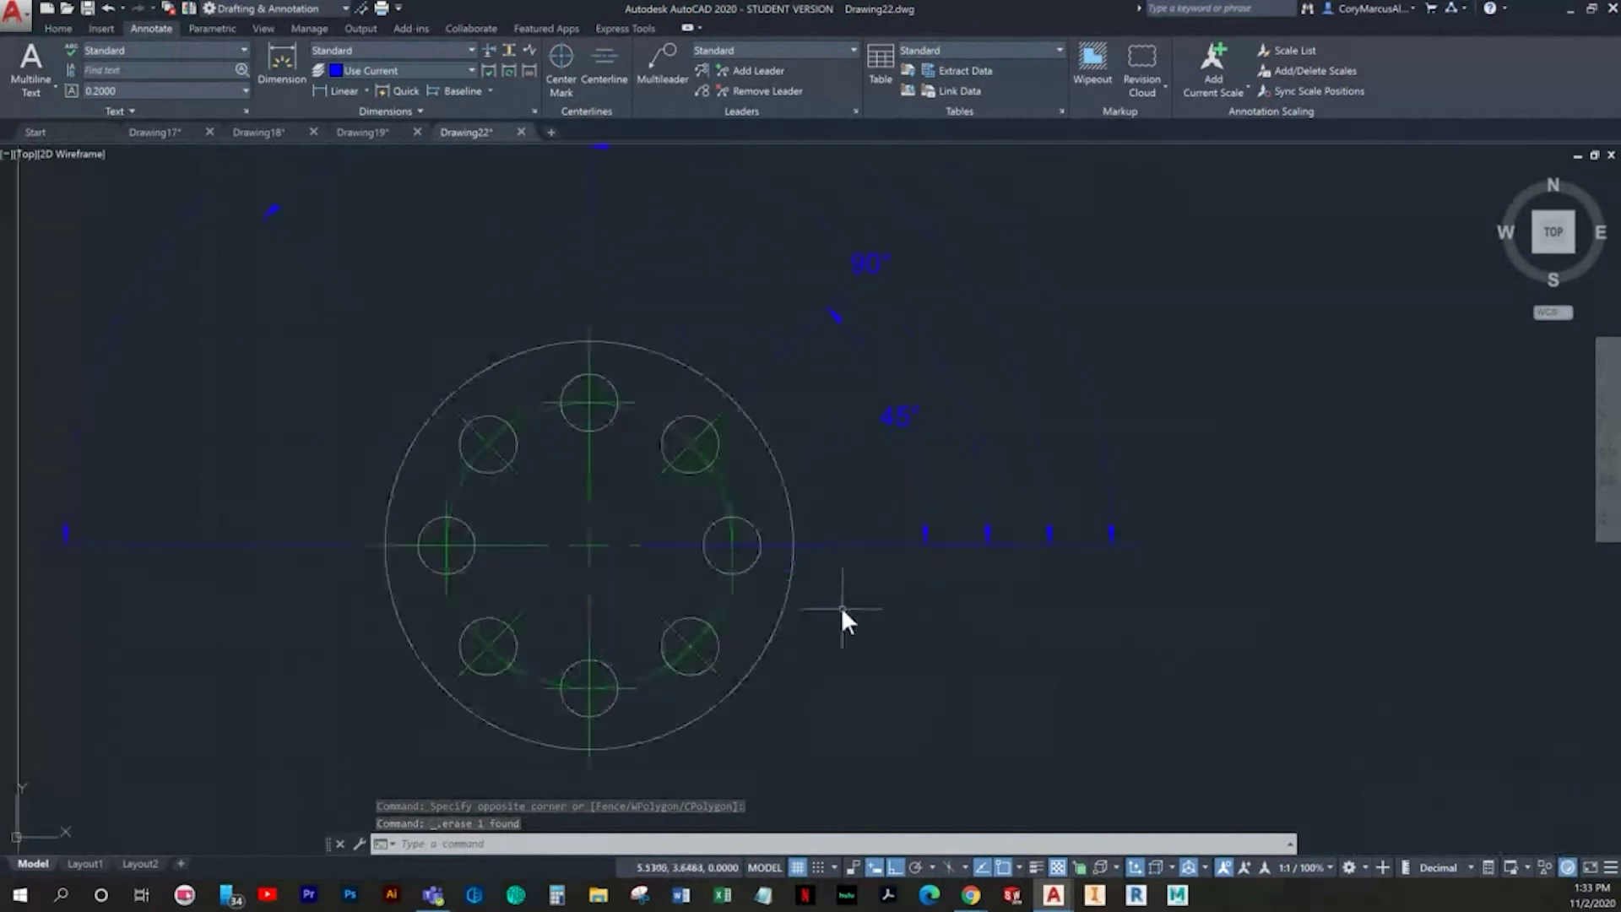
pyautogui.write('dimbreak')
pyautogui.press('Return')
pyautogui.scroll(2, 839, 575)
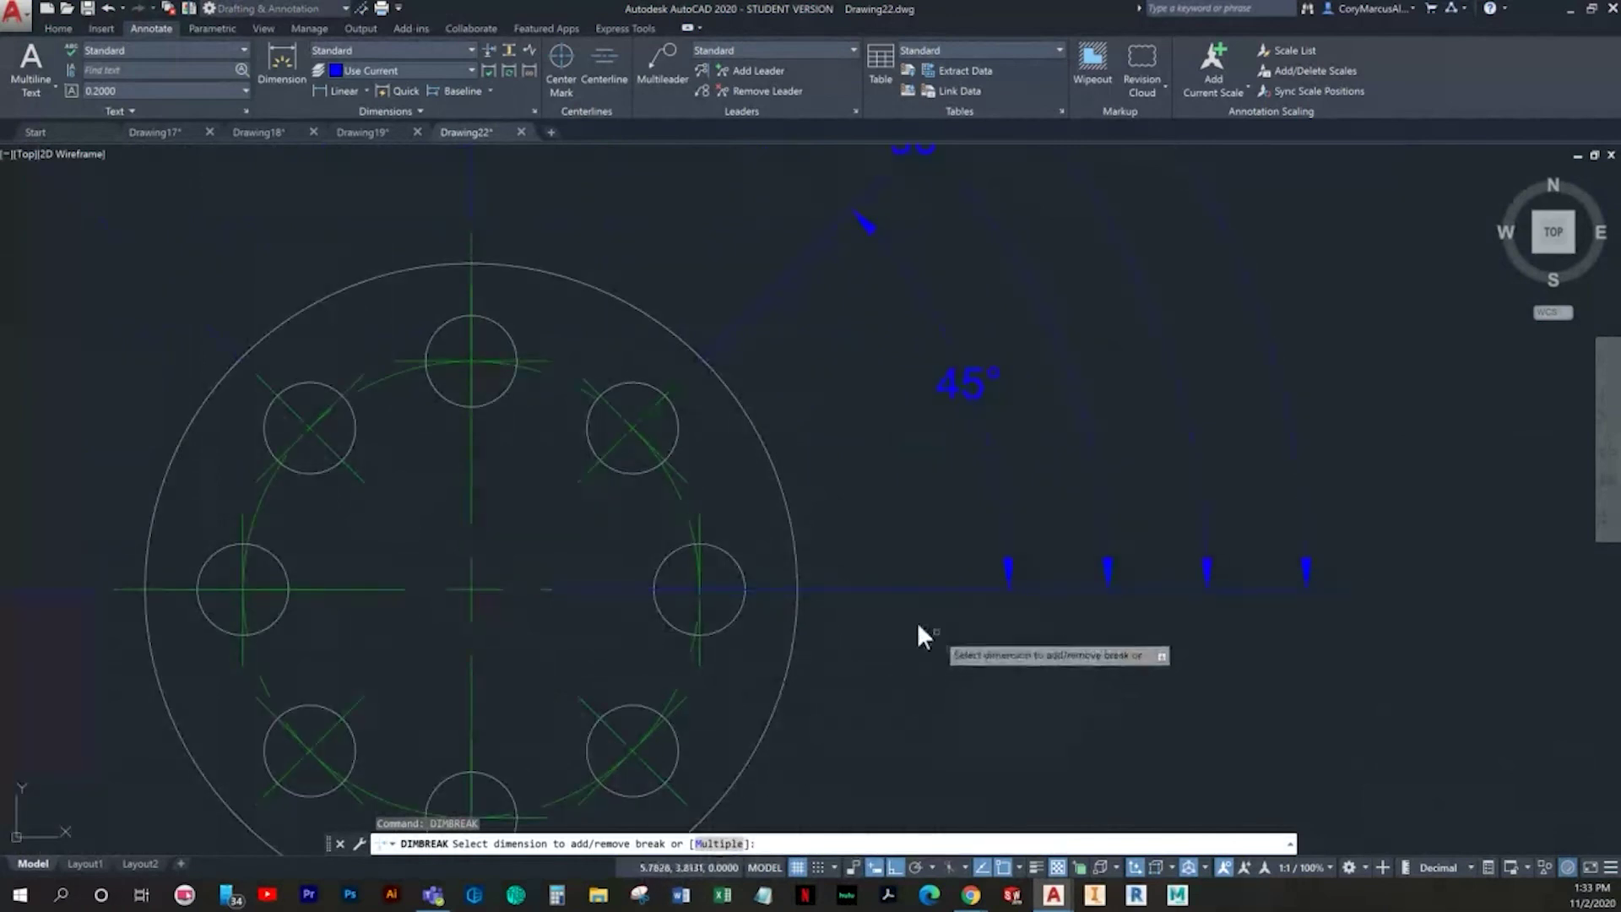
pyautogui.click(869, 586)
pyautogui.write('m')
pyautogui.press('Return')
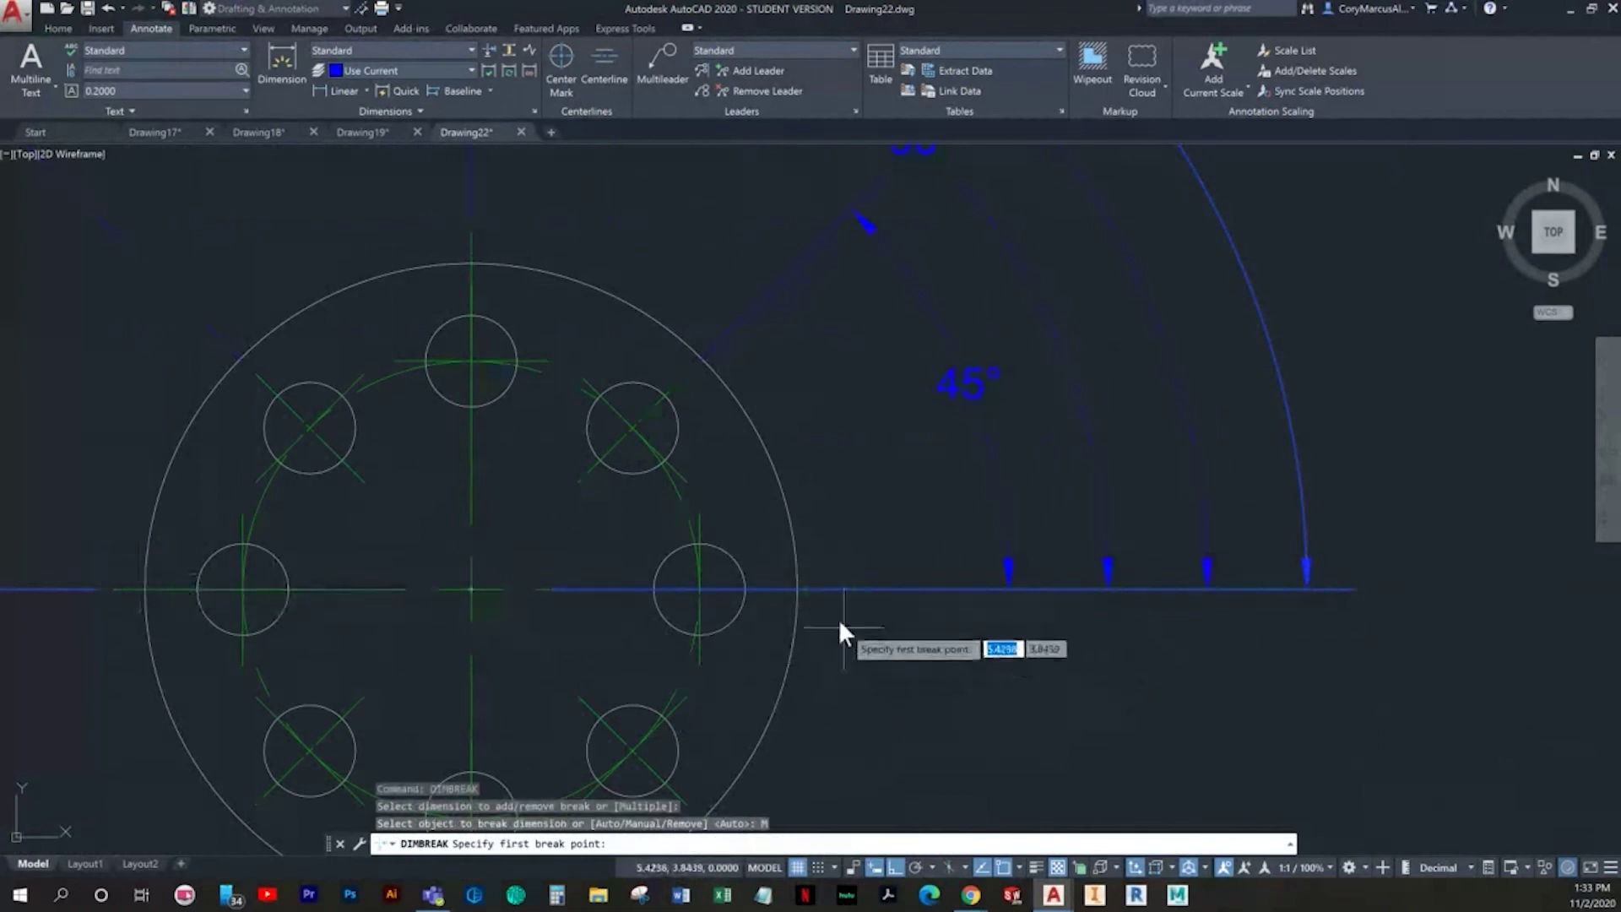
pyautogui.click(828, 589)
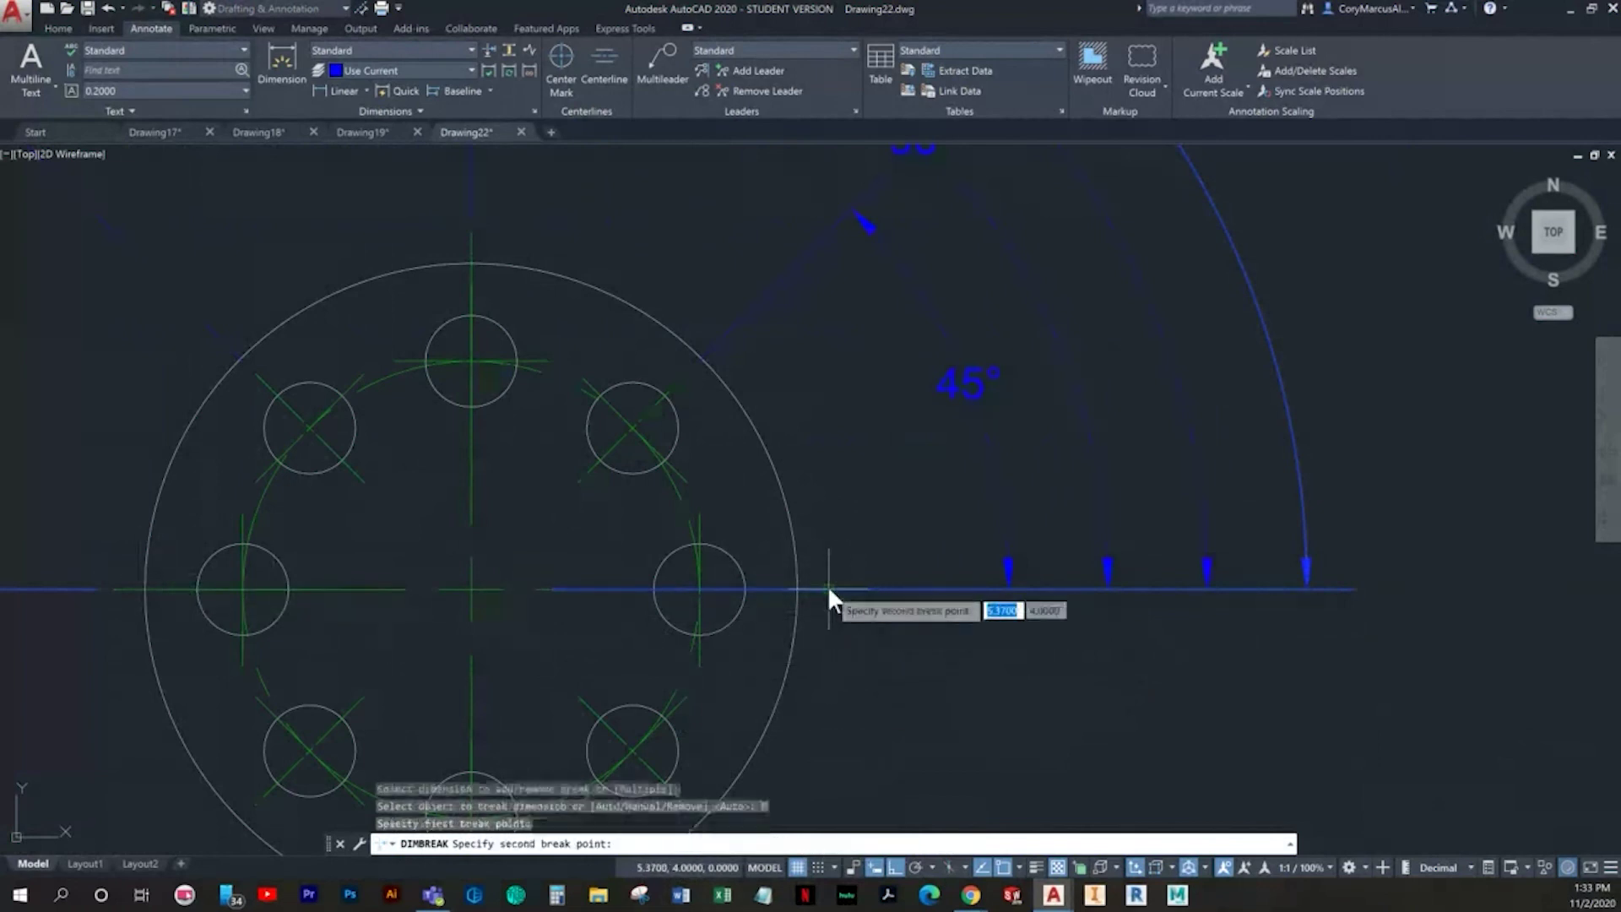
pyautogui.click(471, 590)
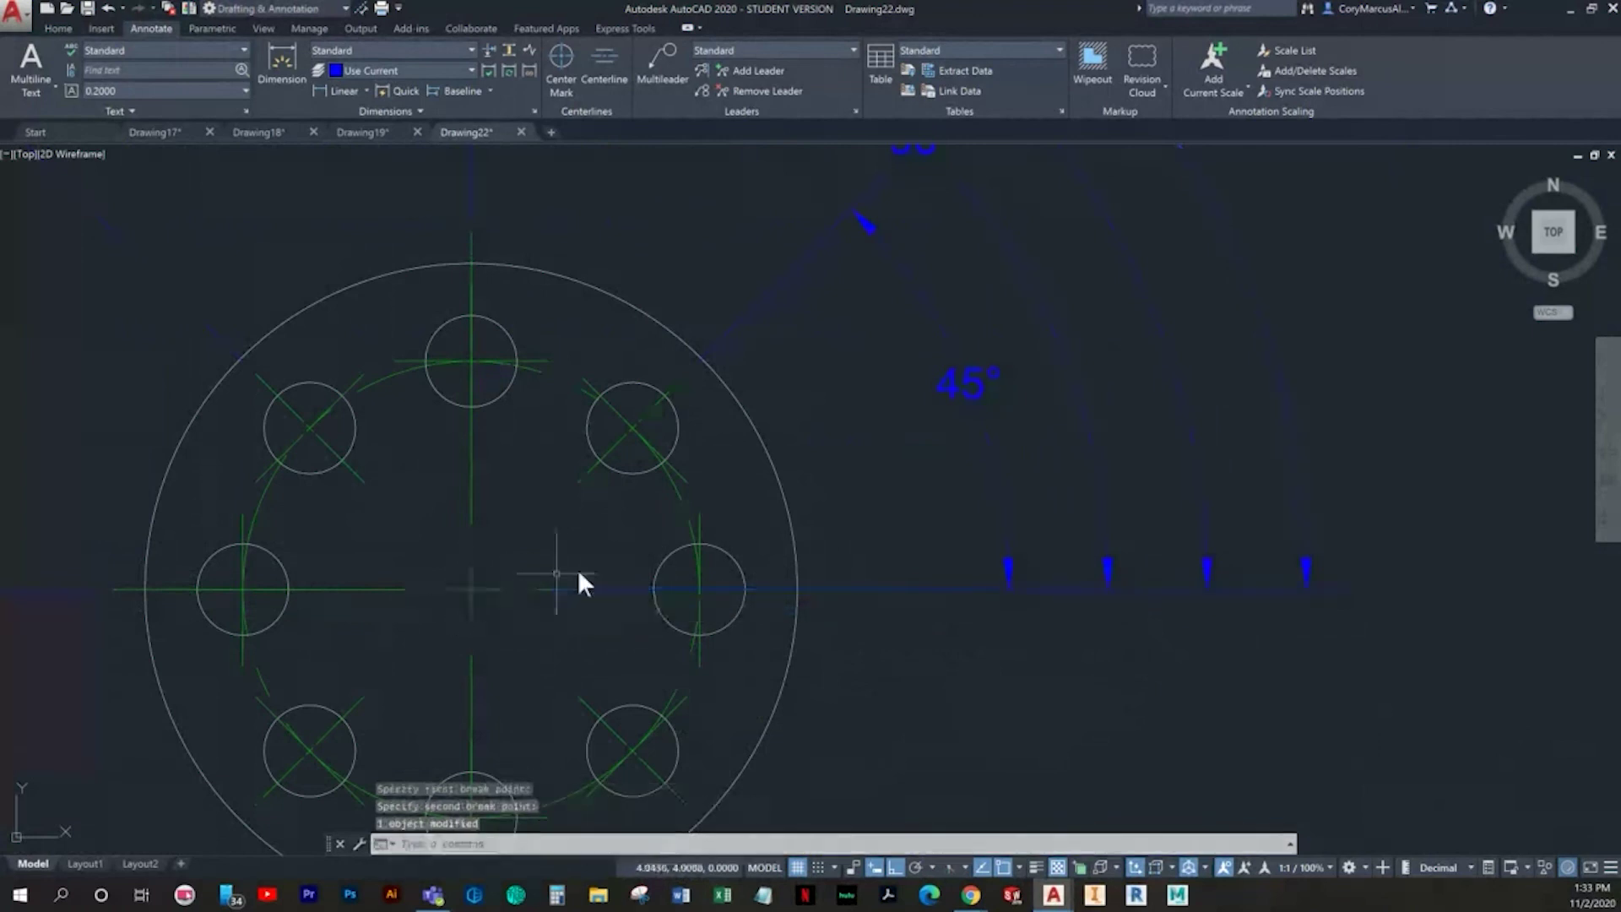
# Step: Manually break the horizontal extension line of the upper-left hole's angular dimension from just outside the outer circle to near its center
pyautogui.write('dimbreak')
pyautogui.press('Return')
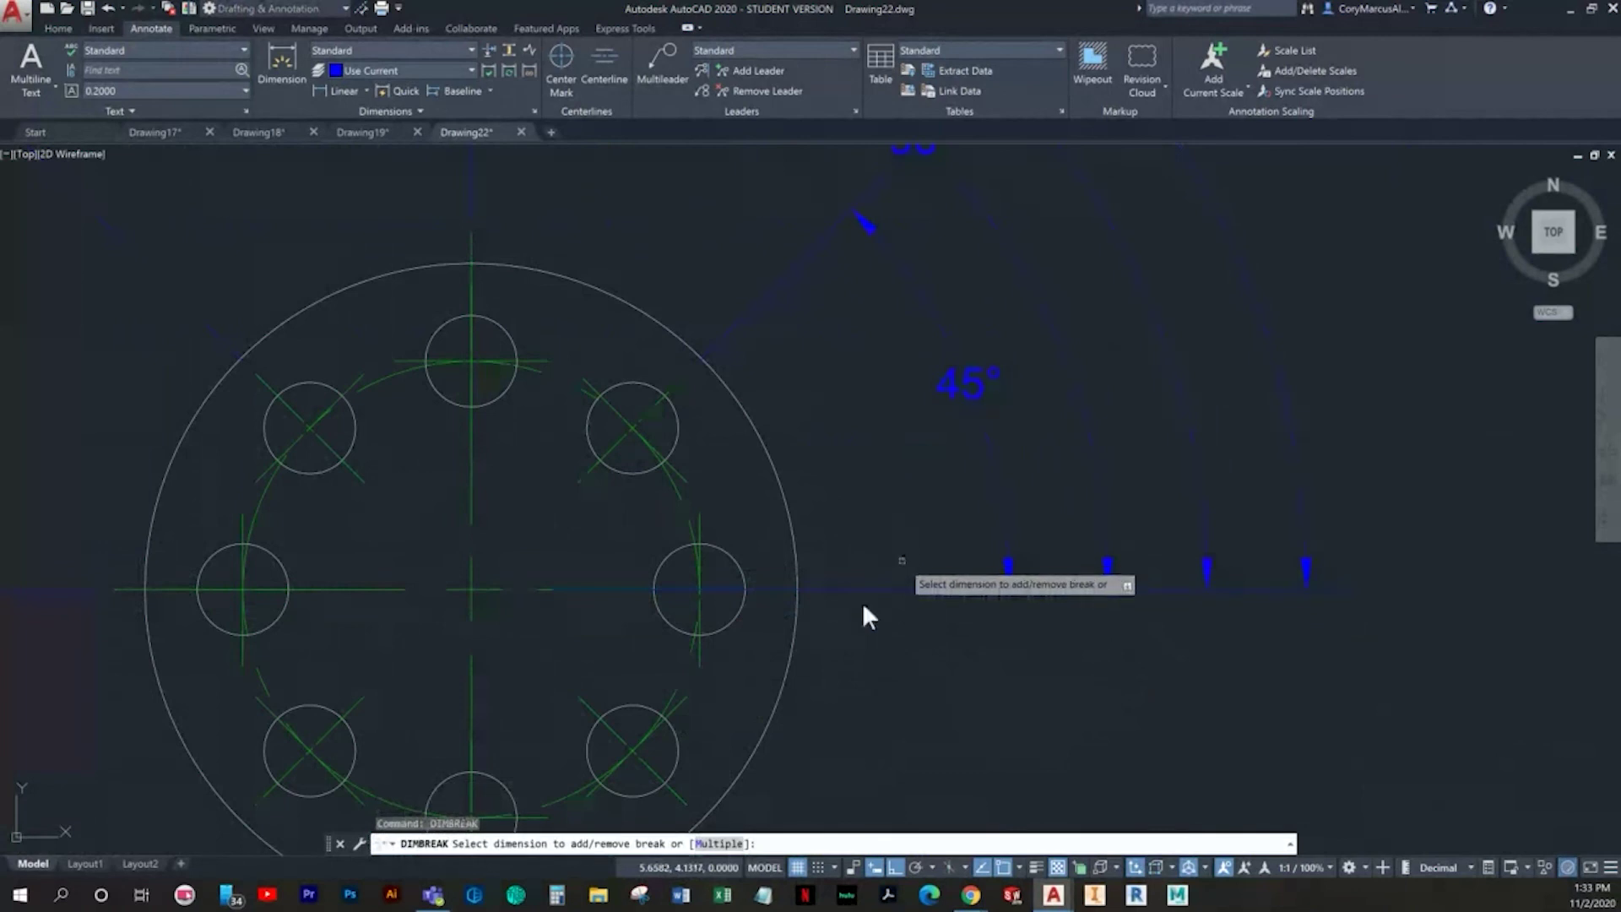
pyautogui.click(812, 587)
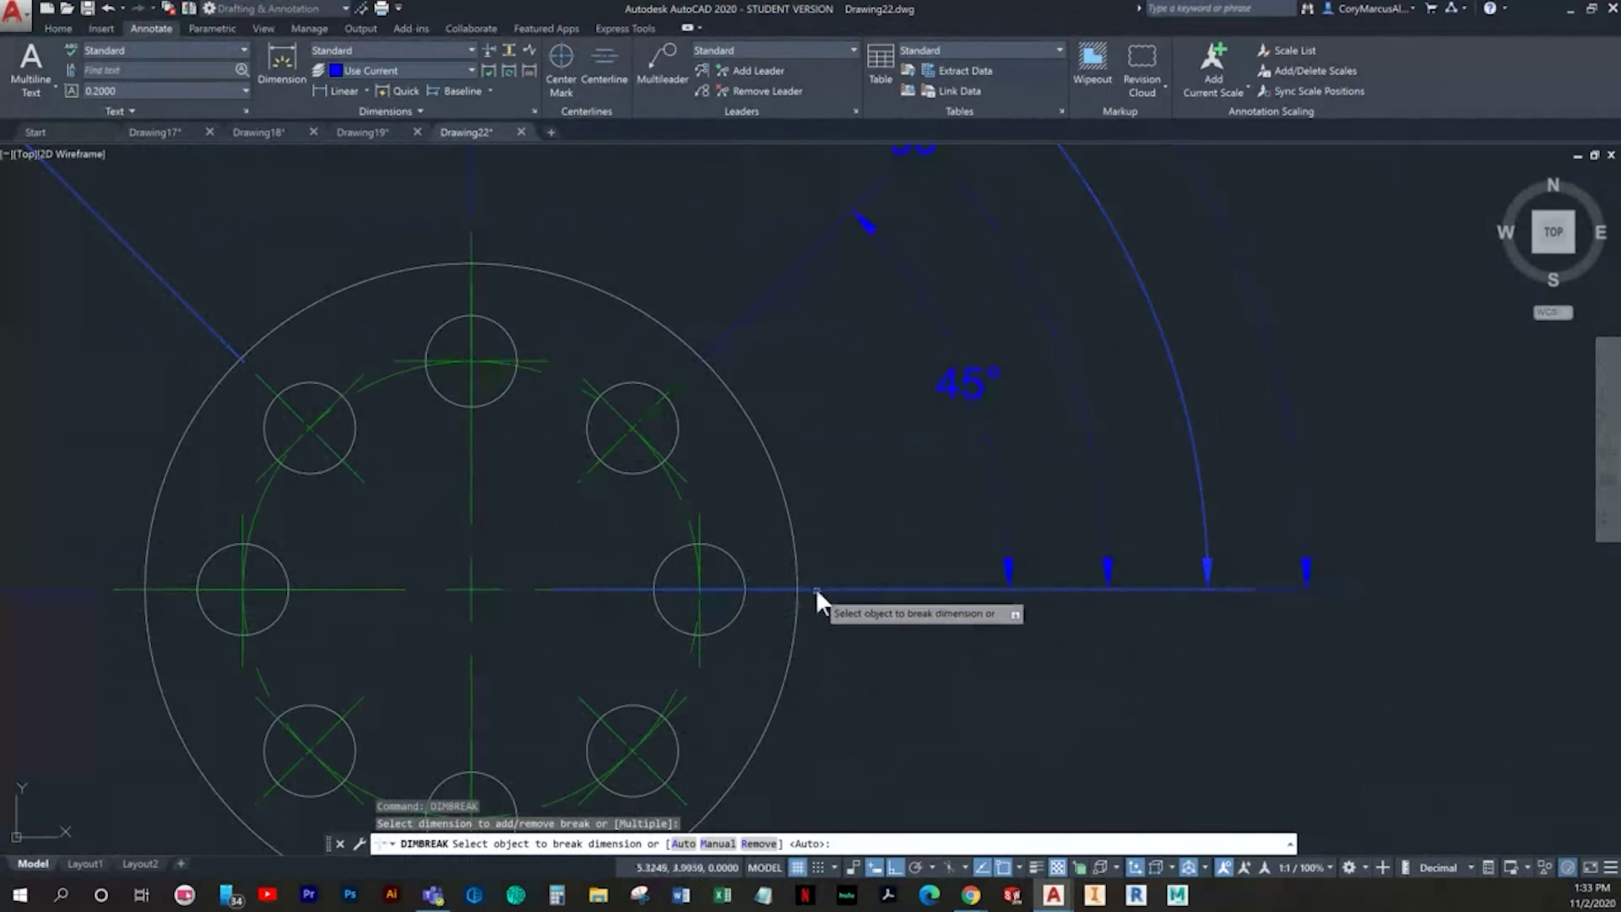
pyautogui.click(728, 843)
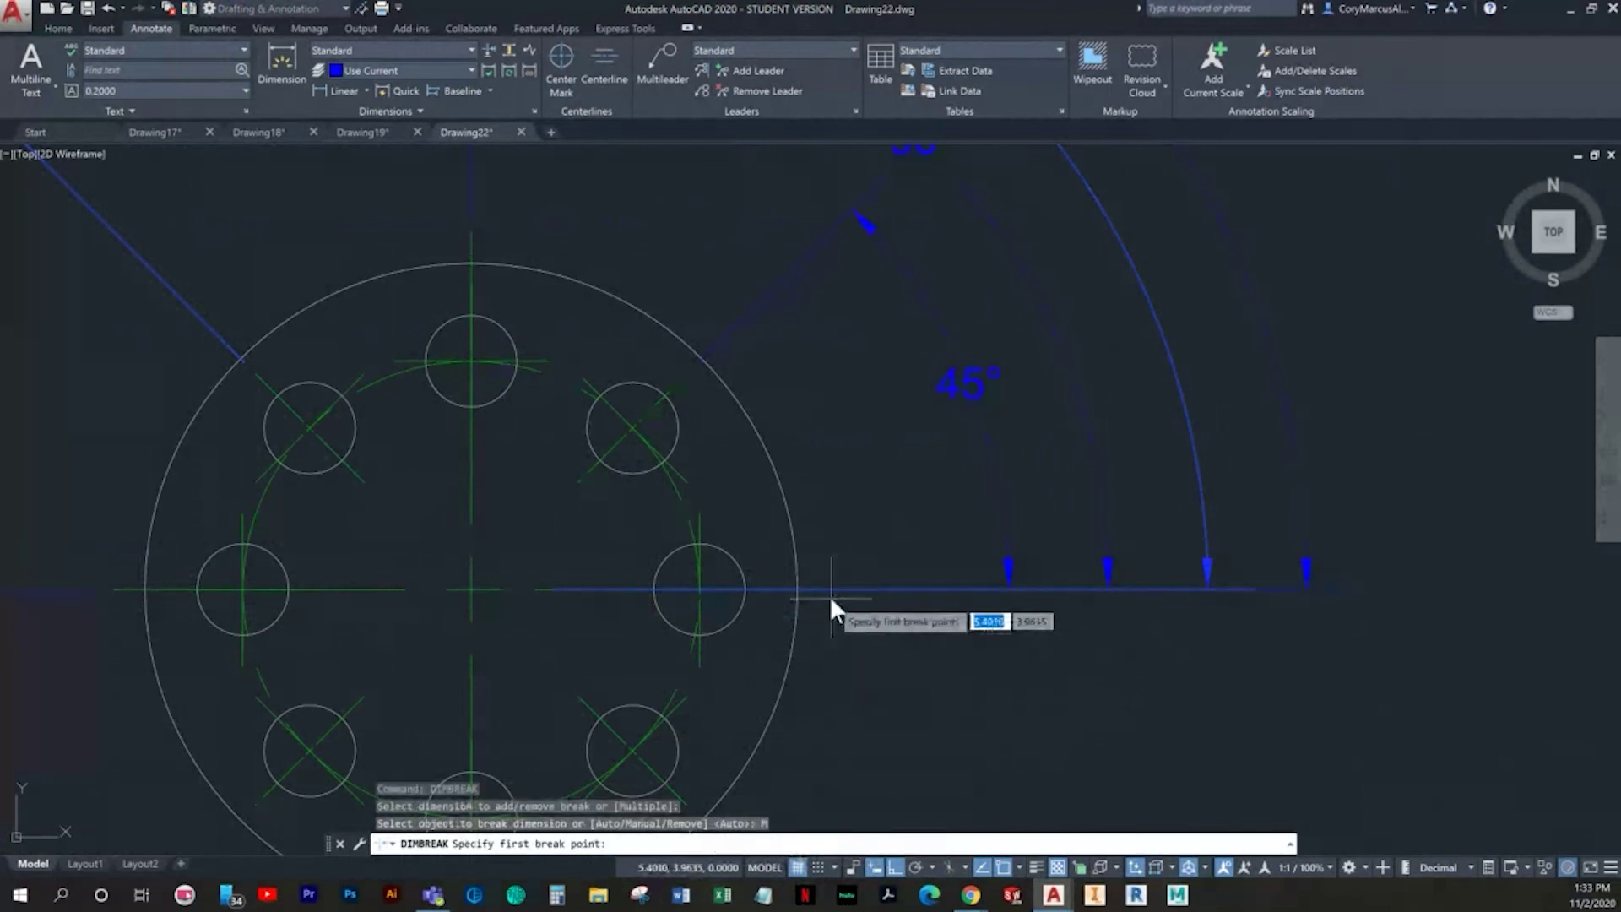
pyautogui.click(826, 589)
pyautogui.click(490, 582)
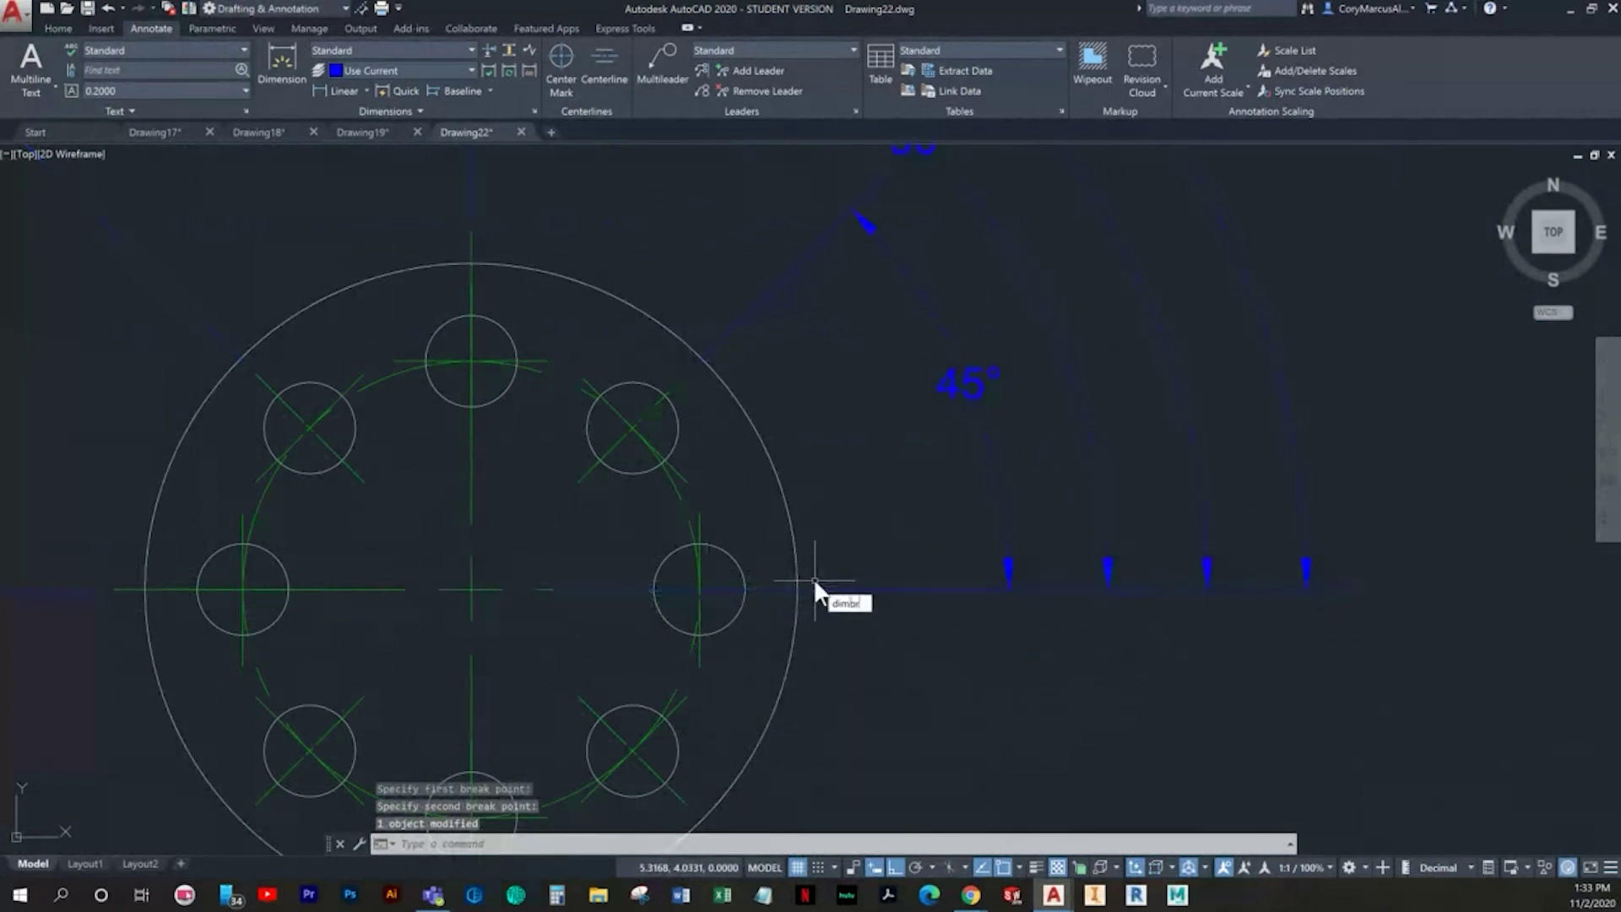
# Step: Manually break the horizontal extension line of the top hole's angular dimension from just outside the outer circle to its center
pyautogui.press('Return')
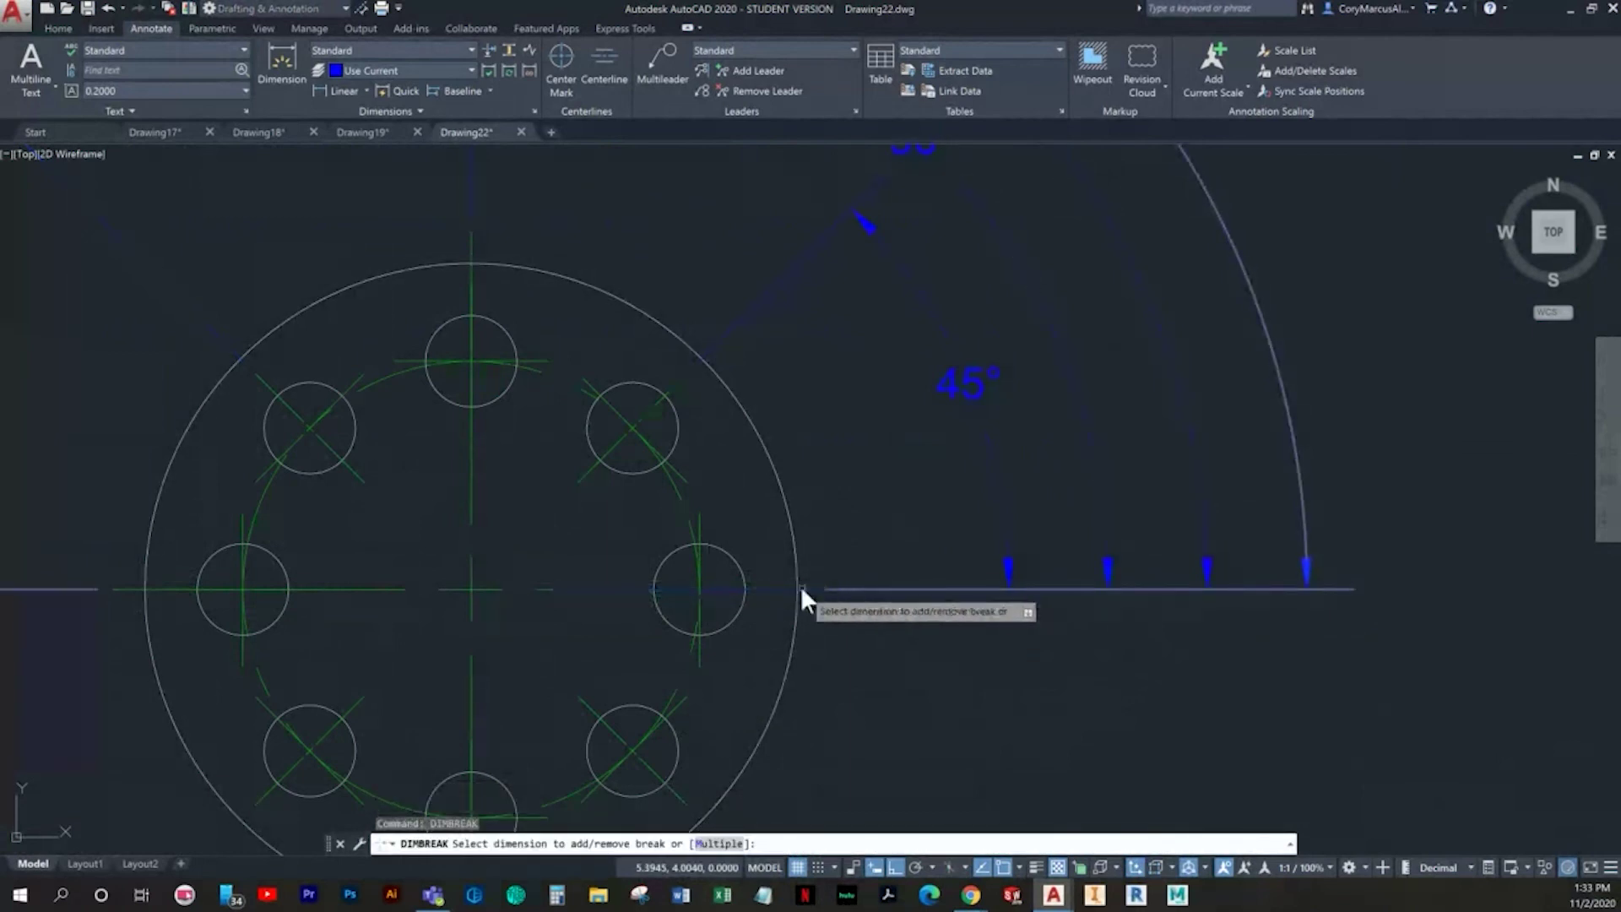
pyautogui.click(800, 586)
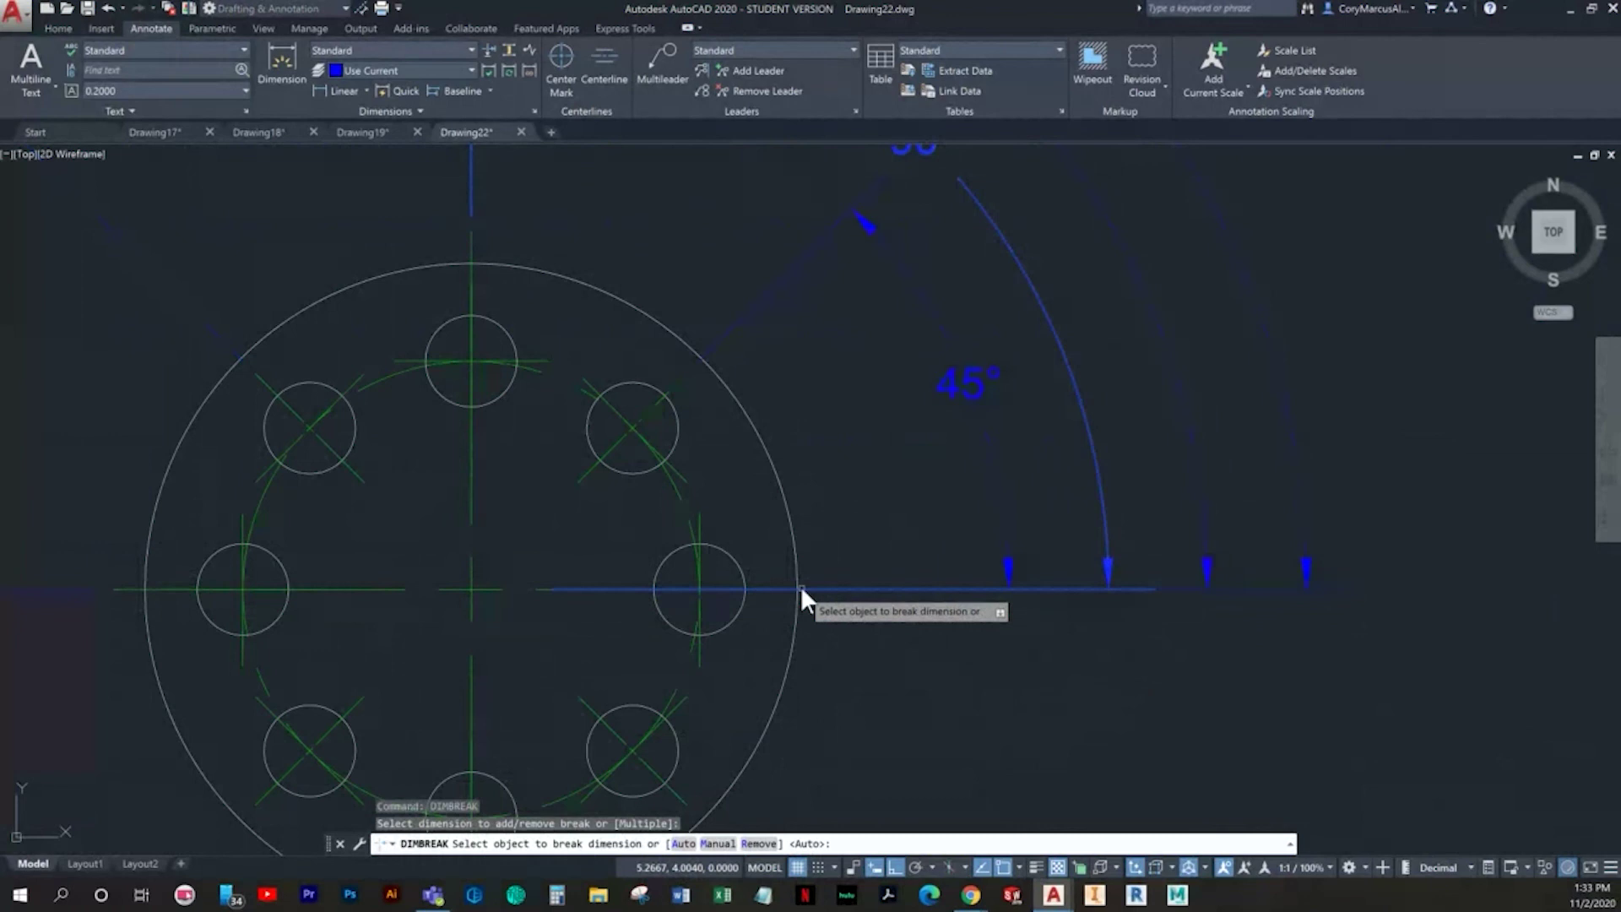
pyautogui.write('M')
pyautogui.press('Return')
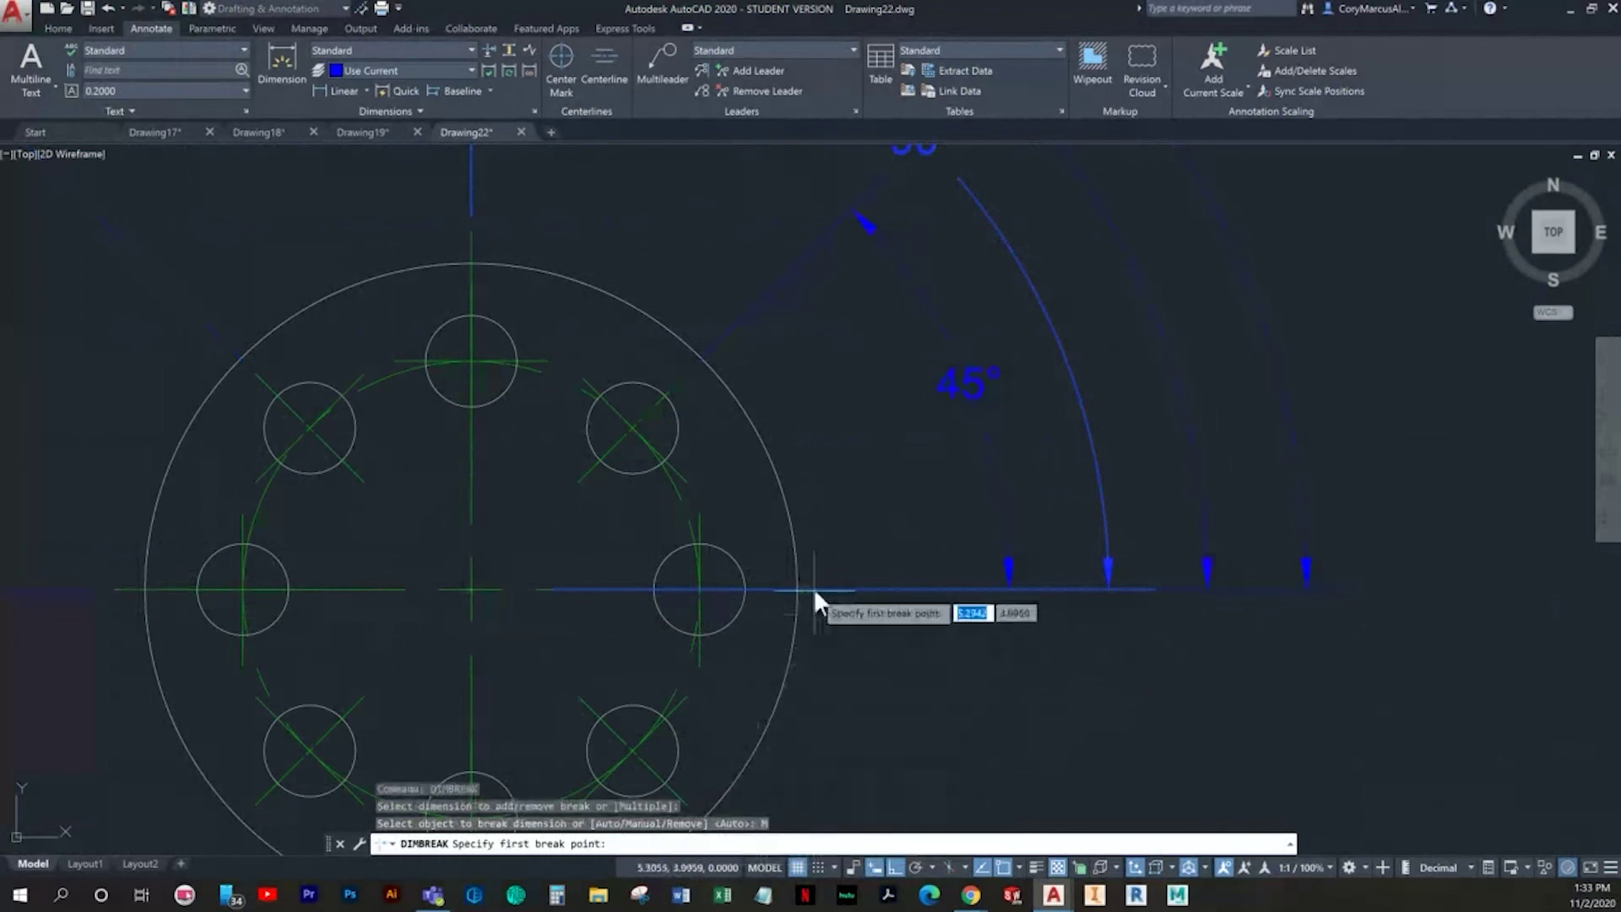
pyautogui.click(825, 586)
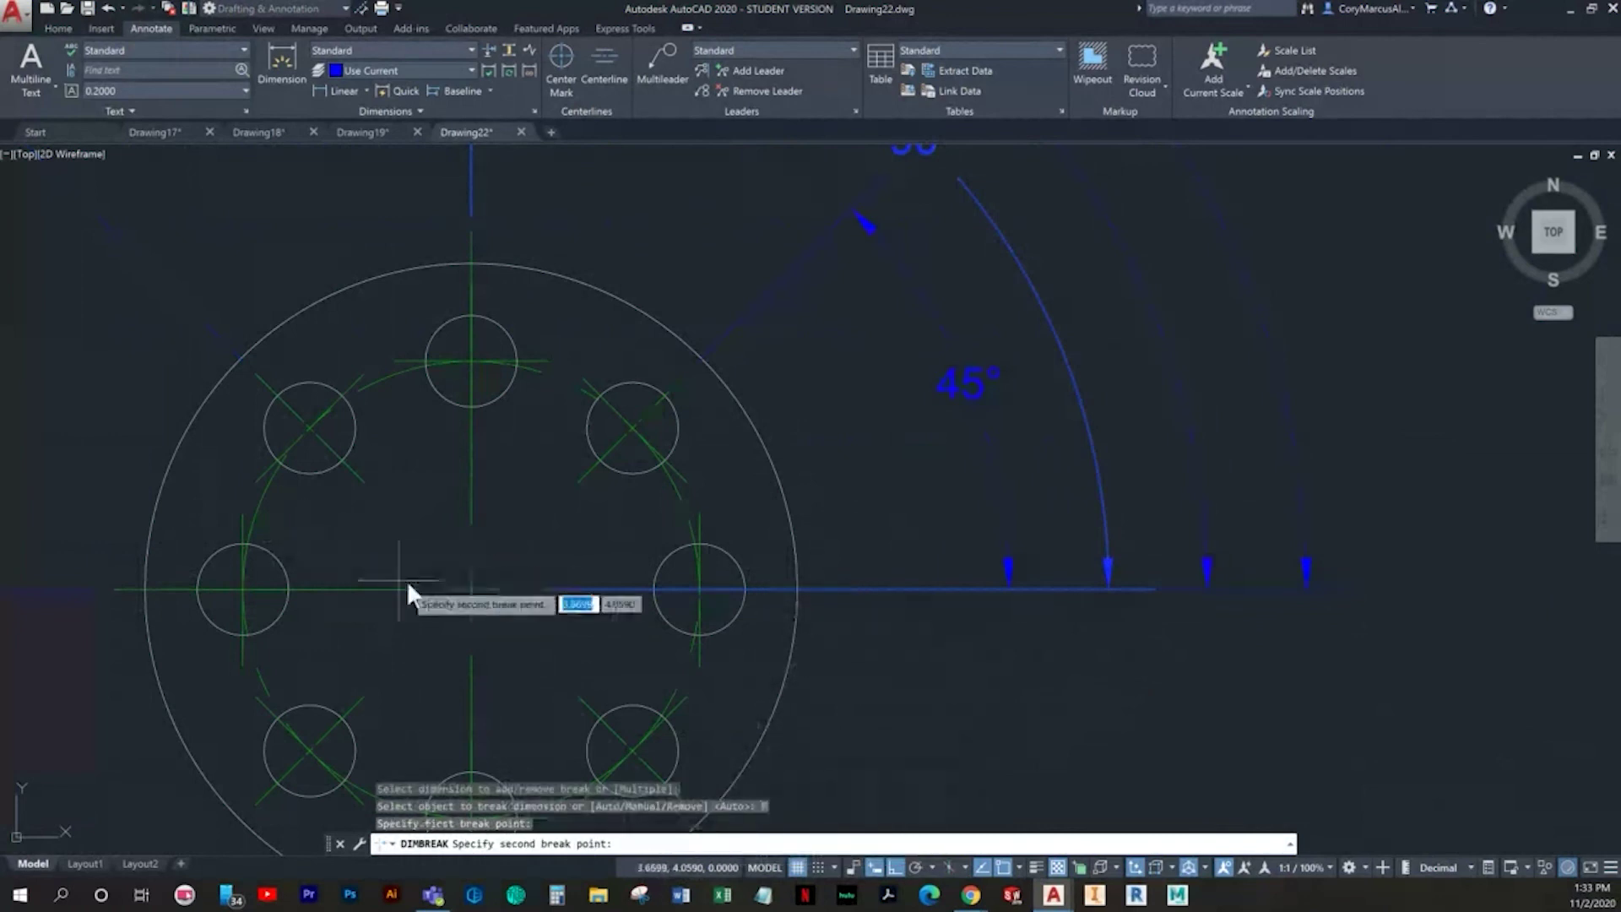
pyautogui.click(470, 586)
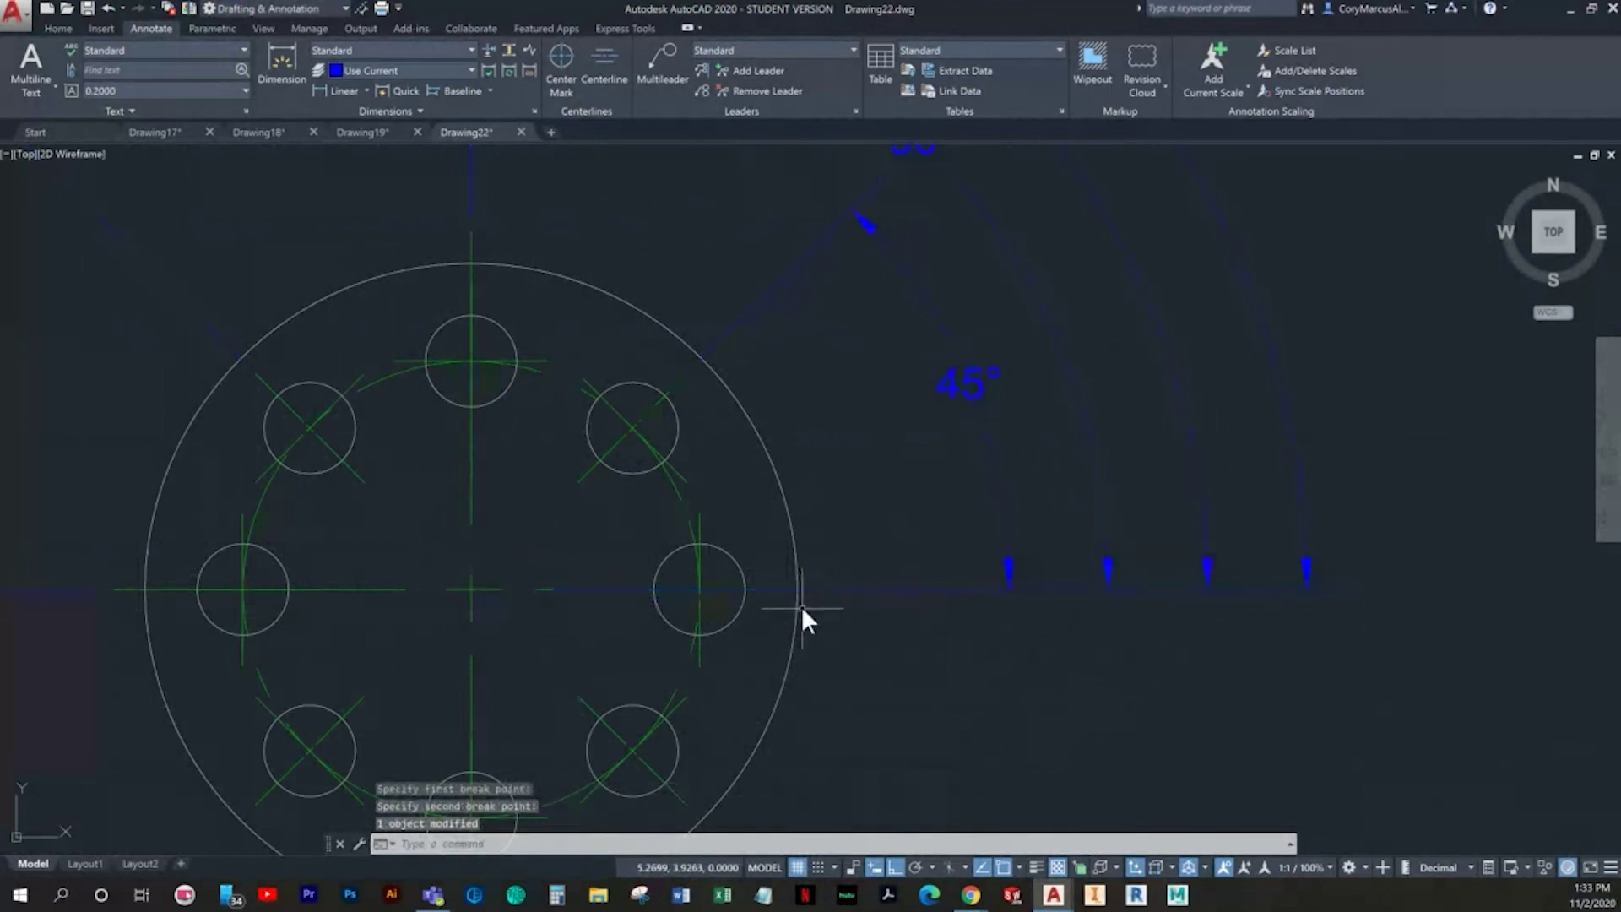
# Step: Try an automatic dimension break on the stacked horizontal extension lines, and undo it
pyautogui.press('Return')
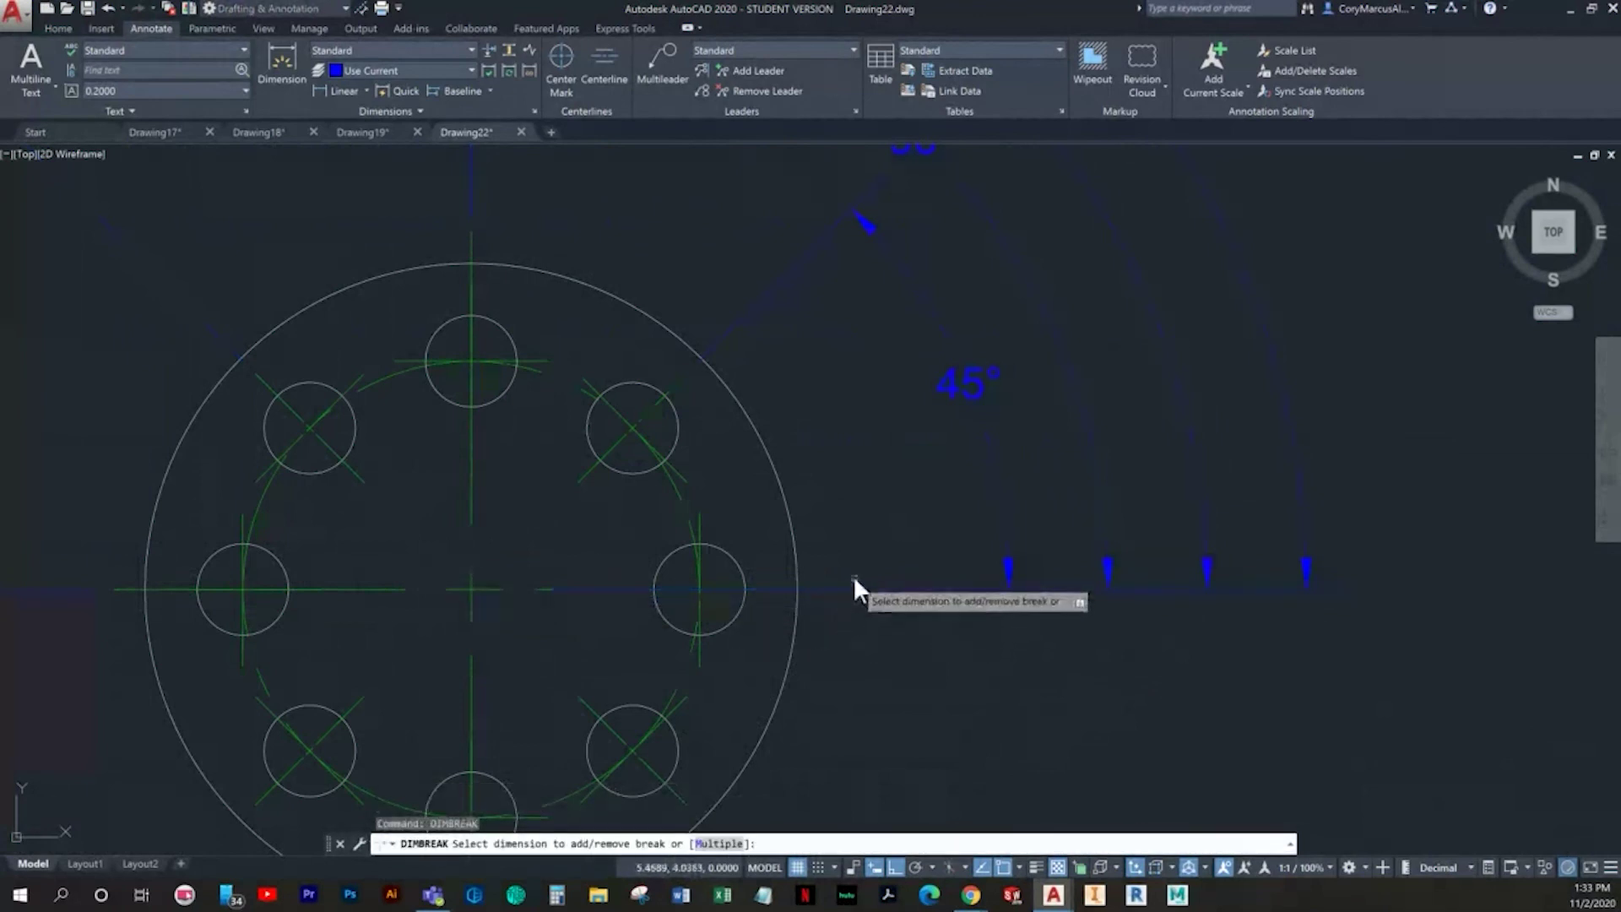
pyautogui.click(822, 588)
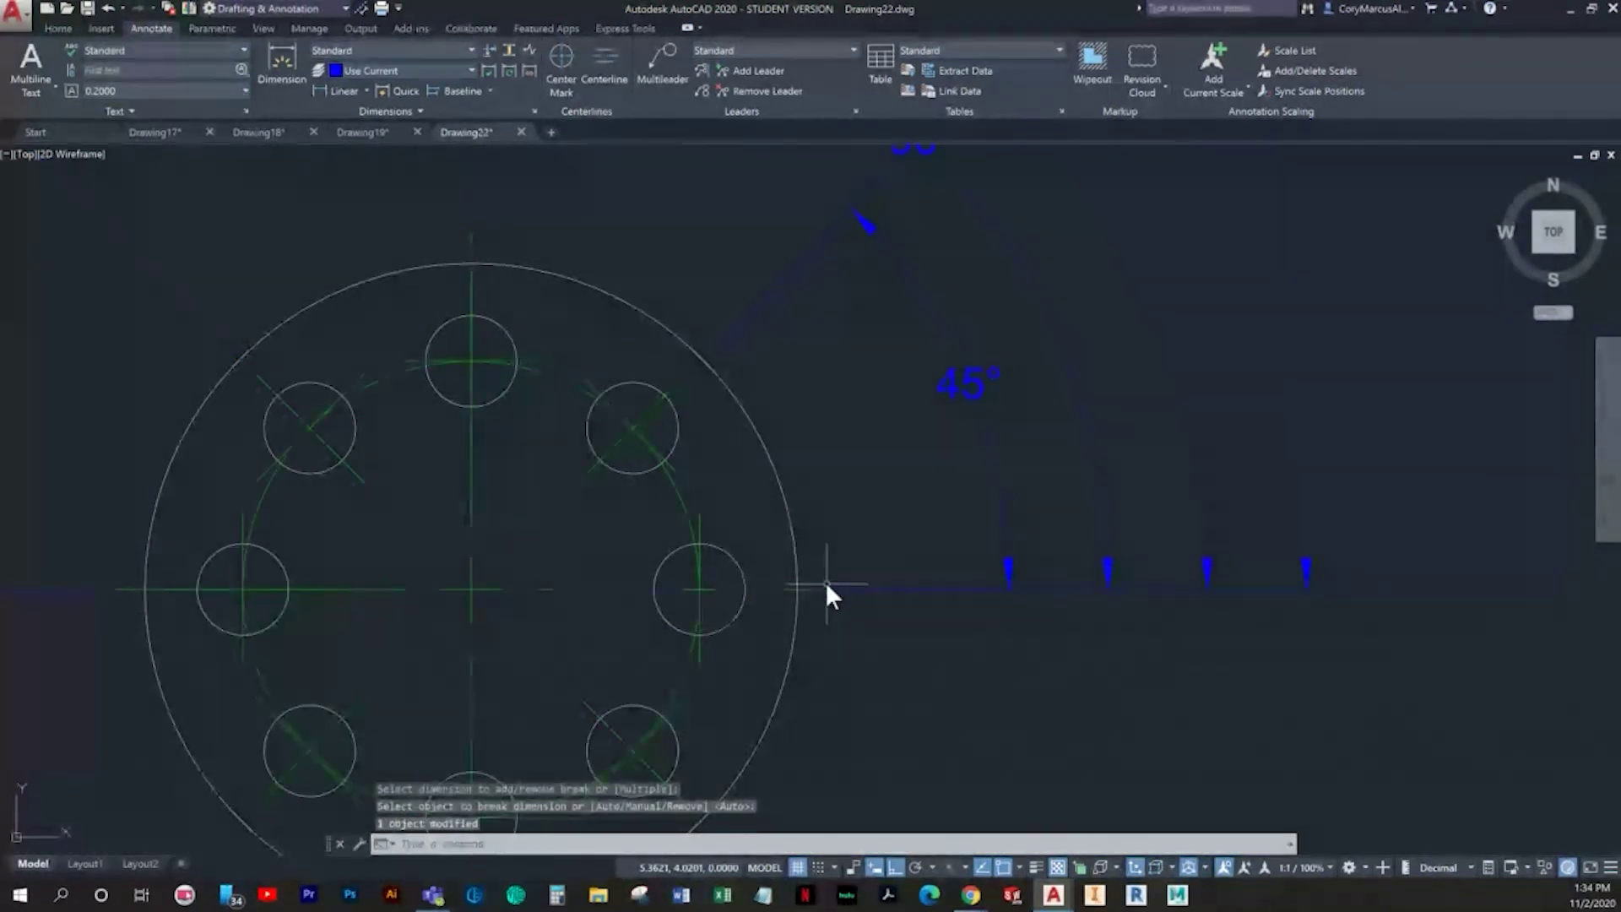
pyautogui.hotkey('ctrl', 'z')
# Step: Manually break the innermost angular dimension's horizontal extension line from just outside the outer circle to the circle's center
pyautogui.write('dimbreak')
pyautogui.press('Return')
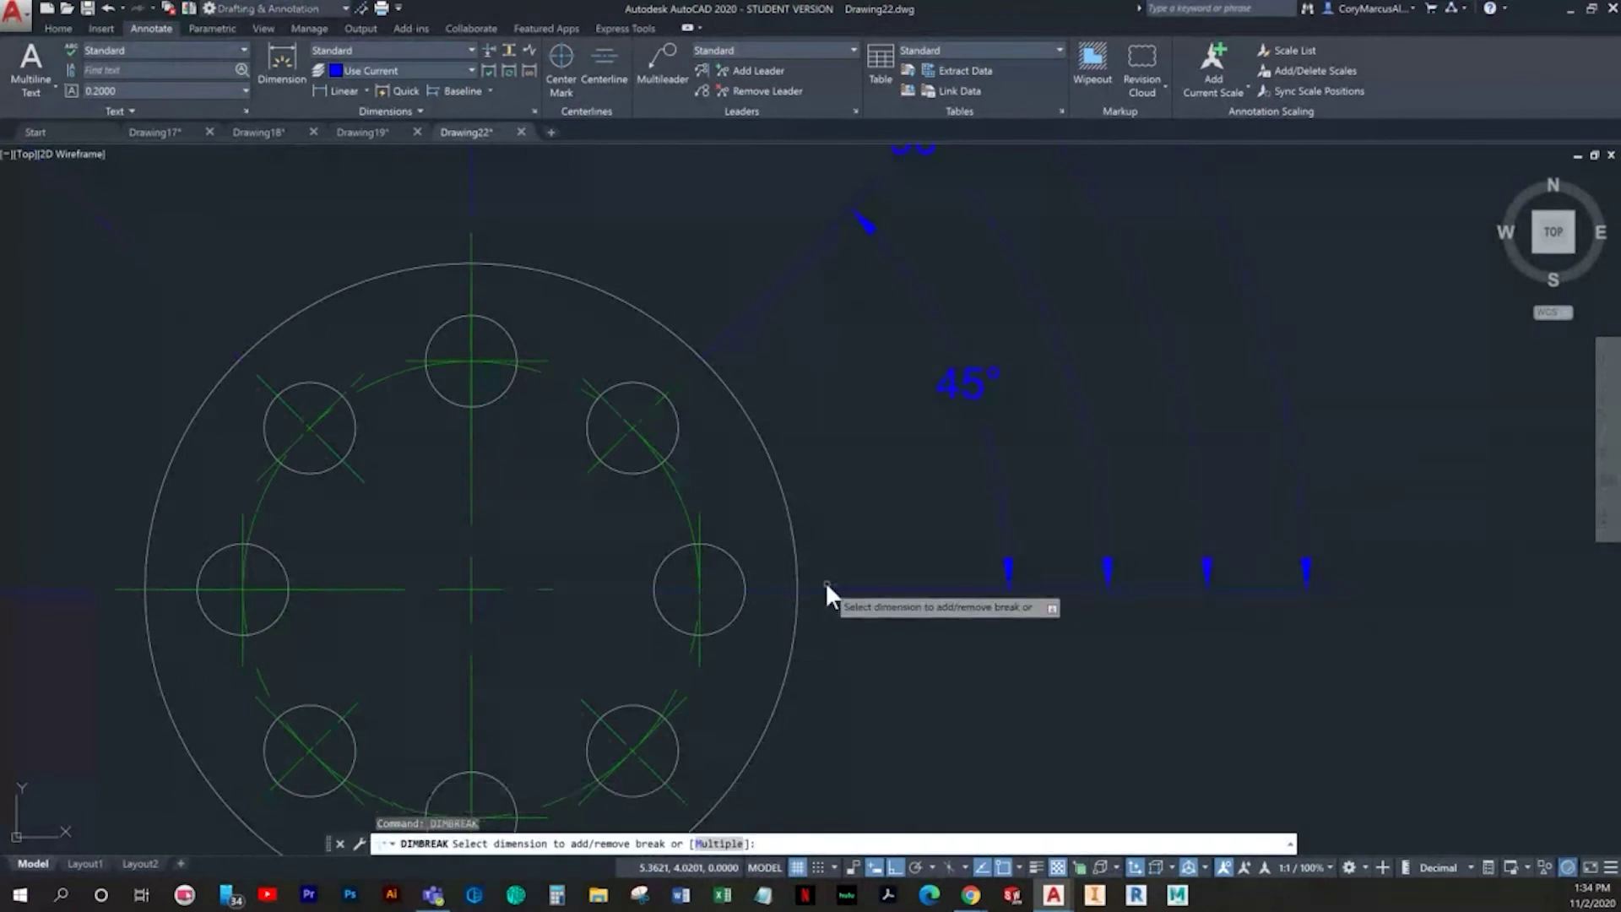
pyautogui.click(811, 588)
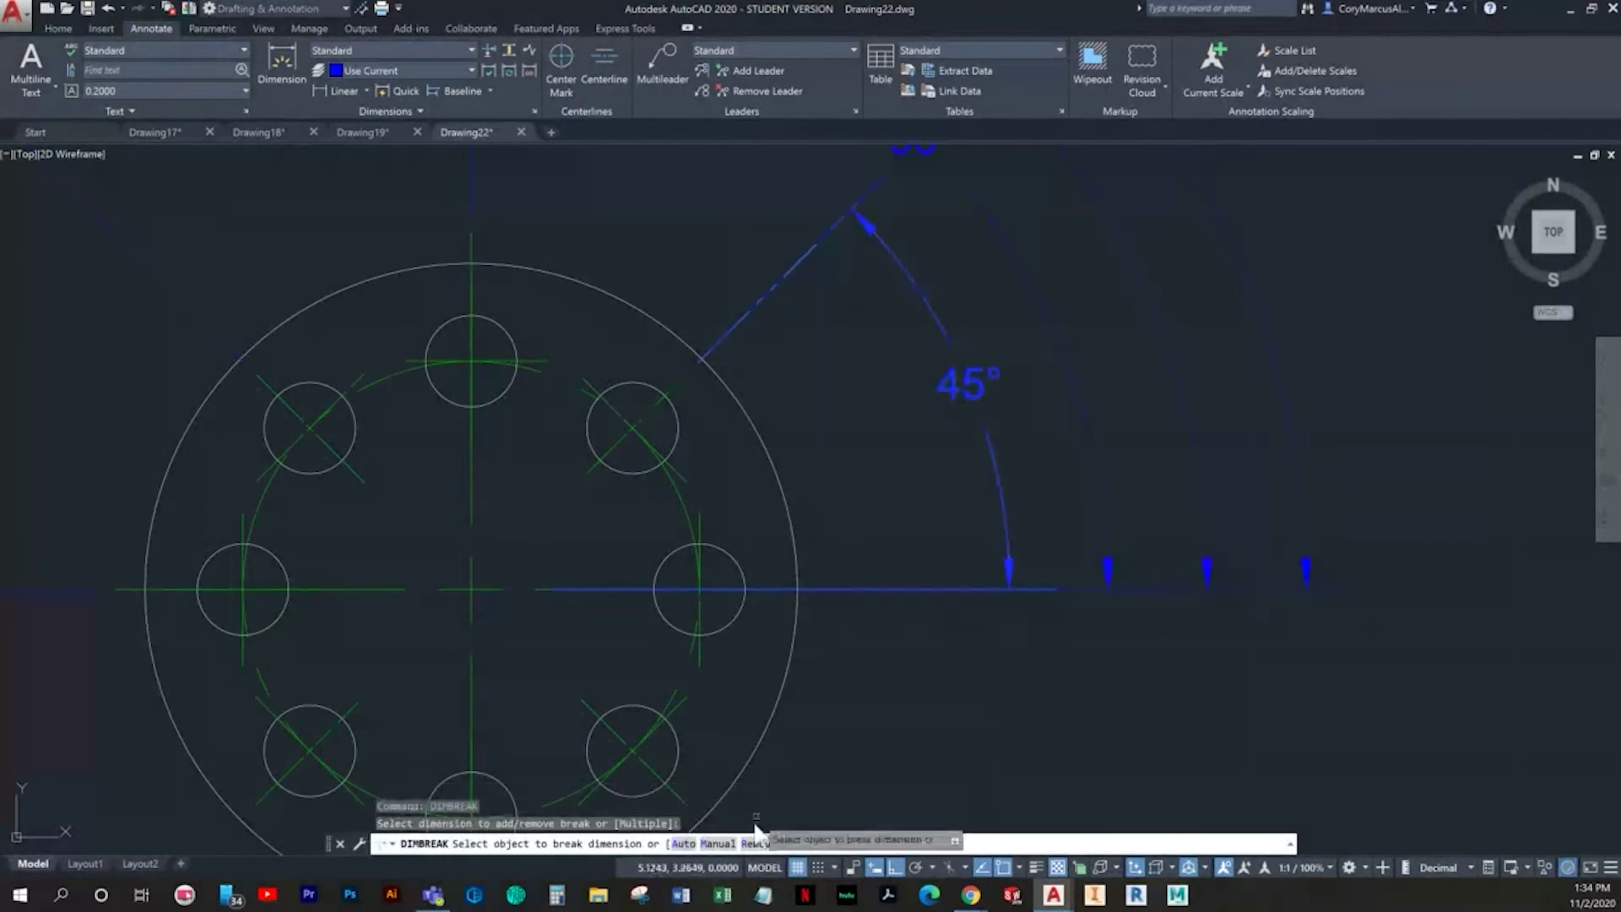
pyautogui.click(720, 844)
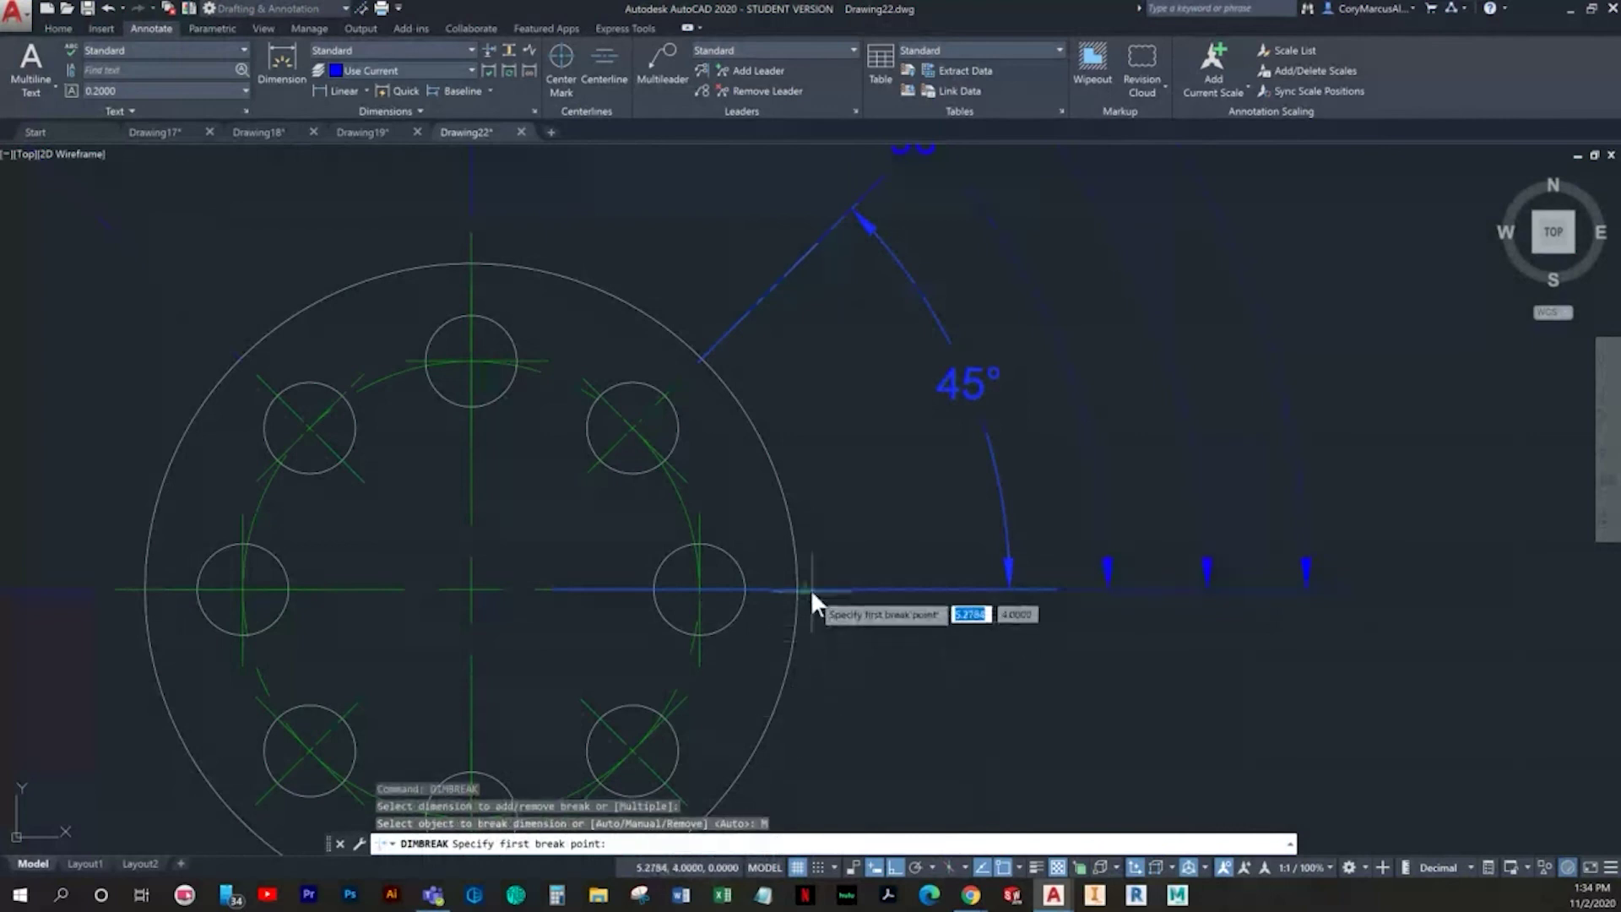
pyautogui.click(827, 589)
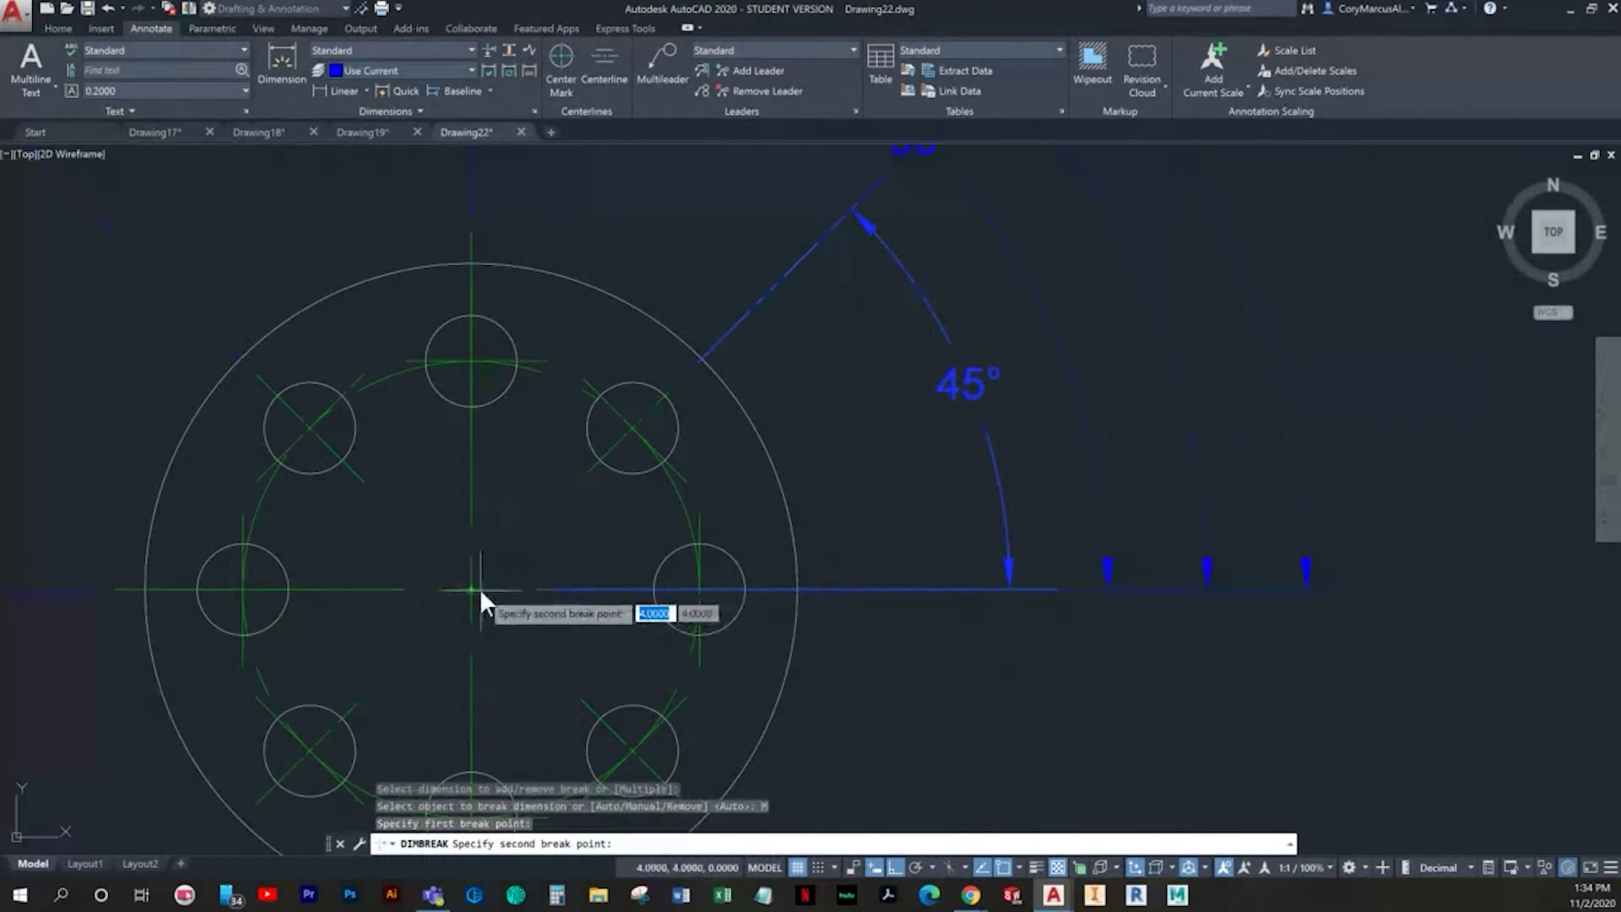
pyautogui.click(473, 588)
# Step: Add a diameter dimension to the outer circle, with its text outside the circle at the lower right
pyautogui.scroll(-5, 885, 648)
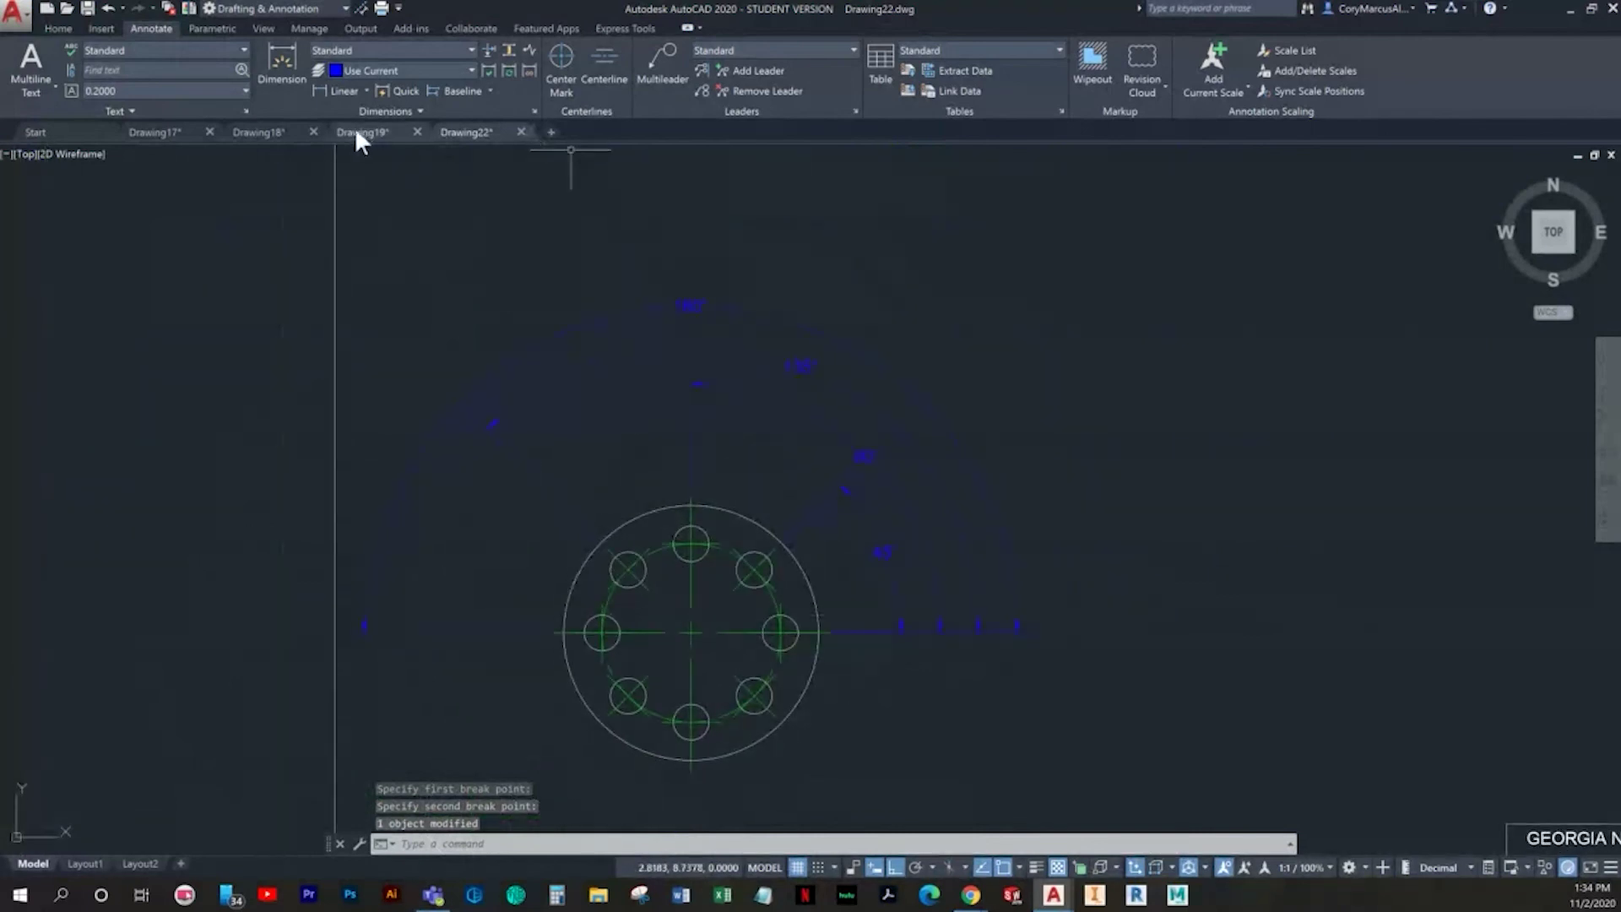
pyautogui.click(282, 60)
pyautogui.scroll(4, 768, 420)
pyautogui.scroll(4, 614, 756)
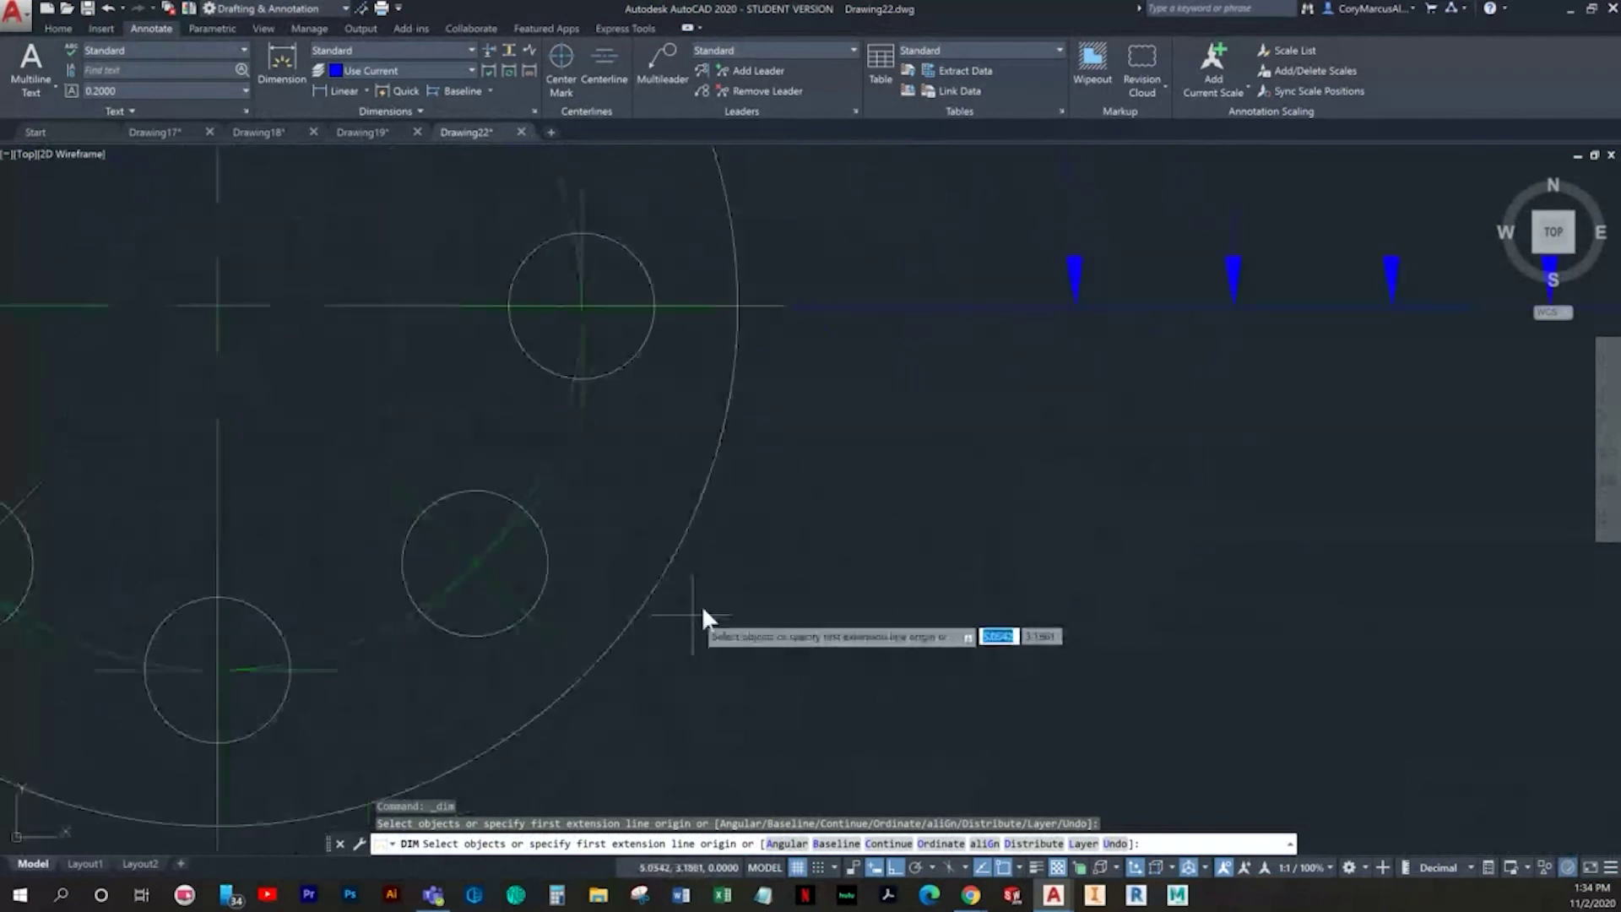
pyautogui.click(714, 456)
pyautogui.click(770, 505)
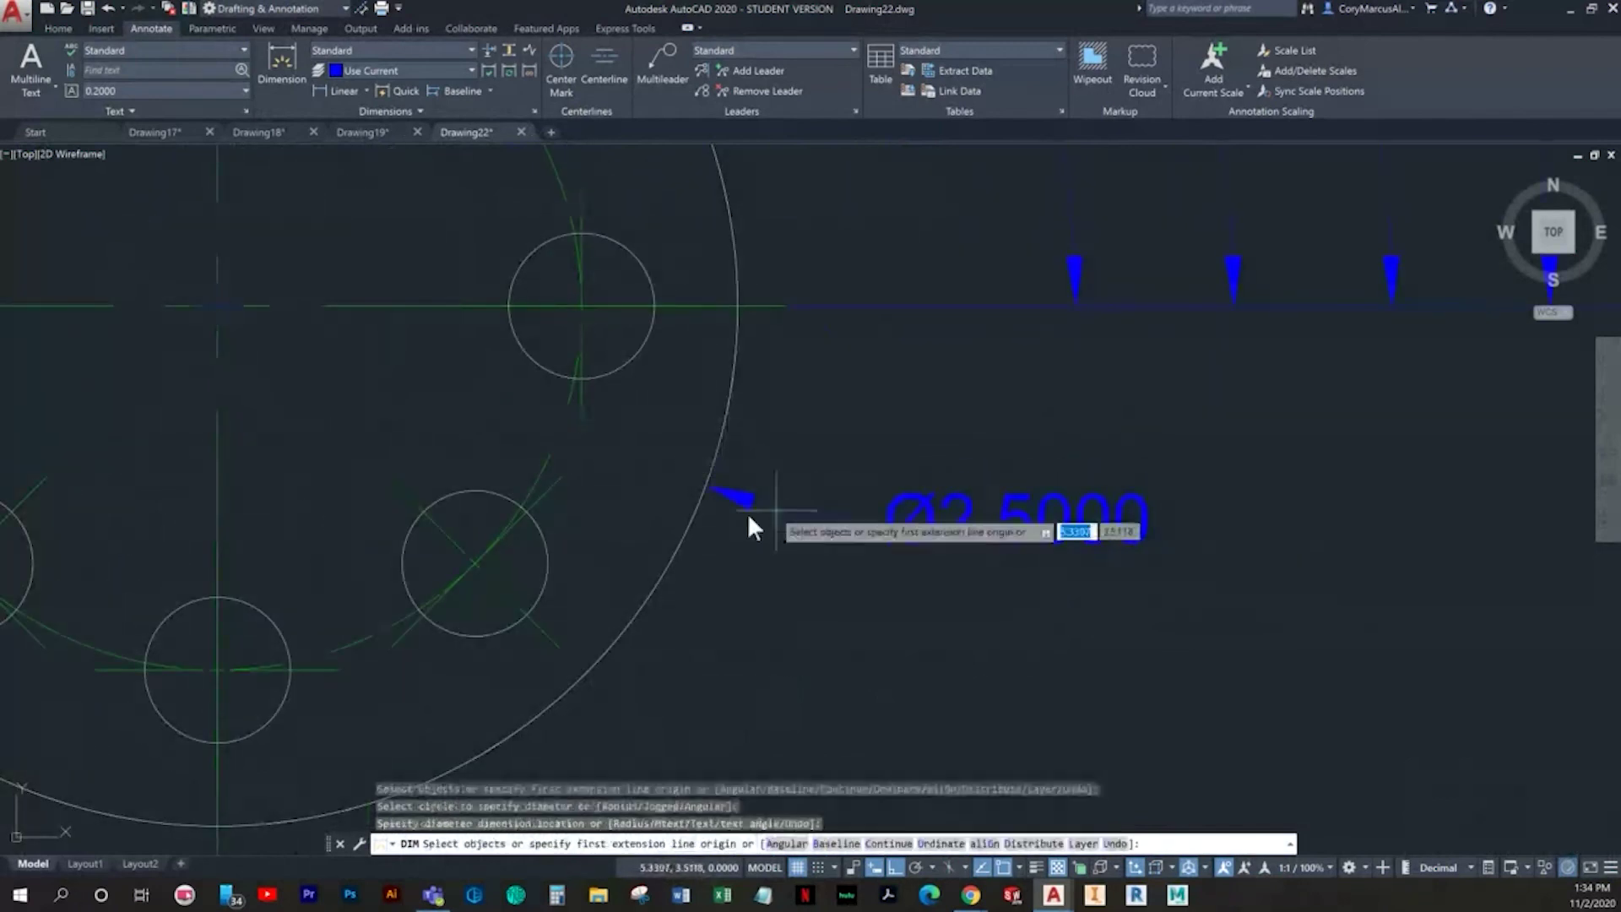
# Step: Add a diameter dimension to the bolt circle, with its text outside the outer circle below the outer diameter dimension
pyautogui.click(543, 459)
pyautogui.moveTo(662, 573); pyautogui.dragTo(681, 414, button='middle')
pyautogui.press('Escape')
pyautogui.press('space')
pyautogui.click(556, 307)
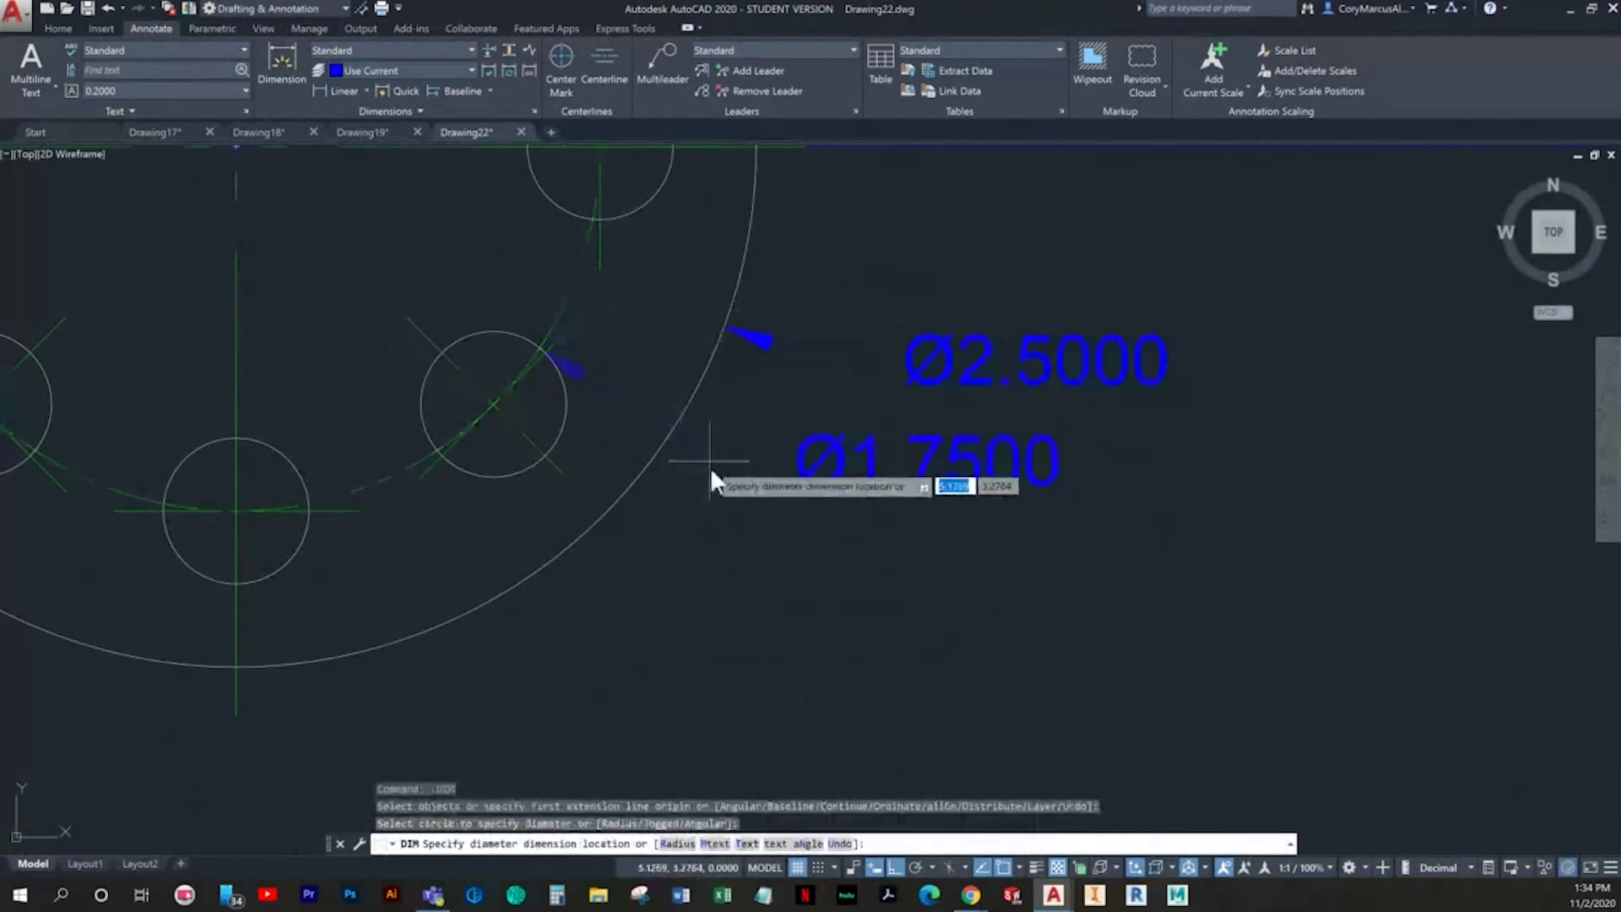
pyautogui.click(806, 575)
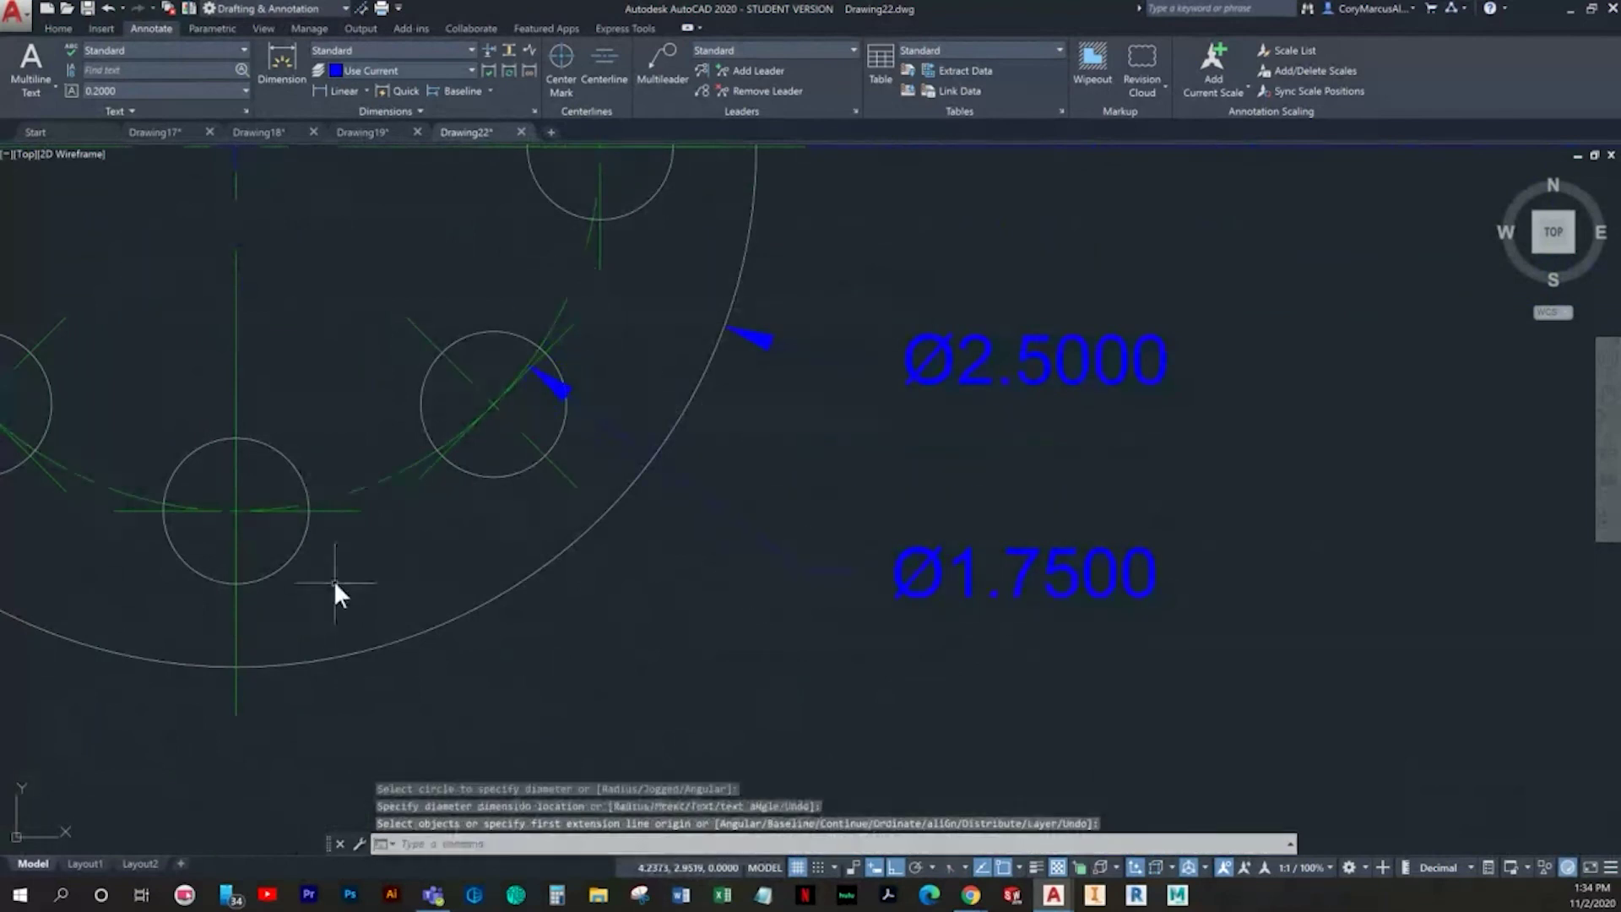
# Step: Add a diameter dimension to the lower-right hole, with its text outside the outer circle below the bolt circle's diameter dimension
pyautogui.moveTo(332, 580); pyautogui.dragTo(380, 521, button='middle')
pyautogui.press('space')
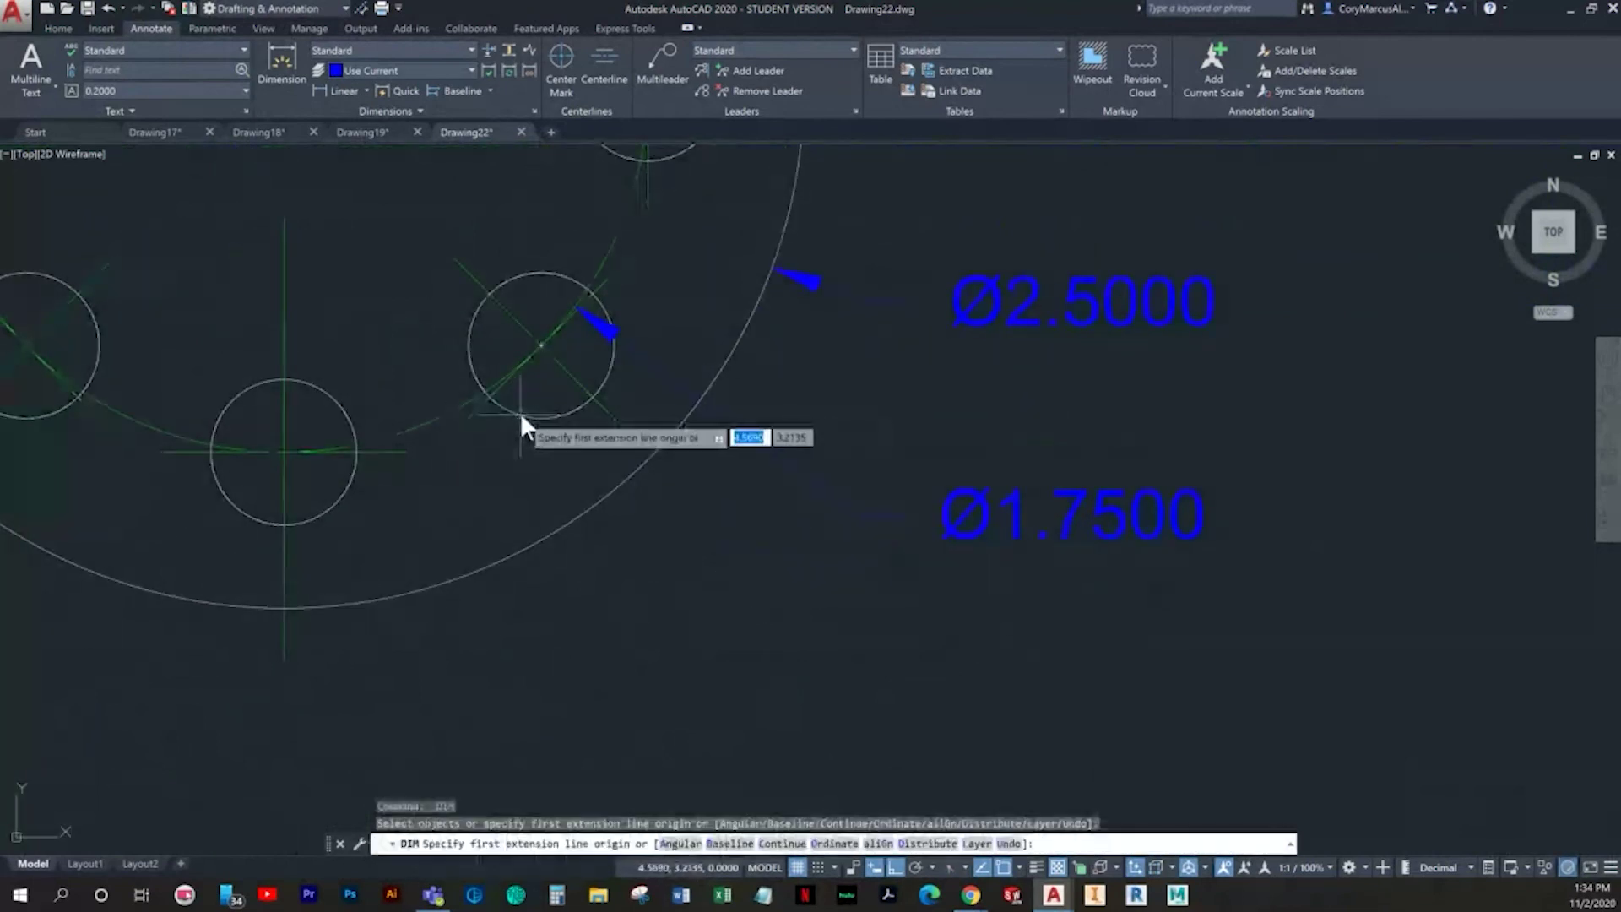
pyautogui.click(537, 416)
pyautogui.moveTo(614, 523); pyautogui.dragTo(697, 474, button='middle')
pyautogui.click(729, 625)
pyautogui.press('Escape')
# Step: Edit the hole's diameter dimension text, adding the prefix "8X" and a second line reading "EQUI SPACED"
pyautogui.click(900, 621)
pyautogui.click(894, 606)
pyautogui.doubleClick(895, 608)
pyautogui.write('8')
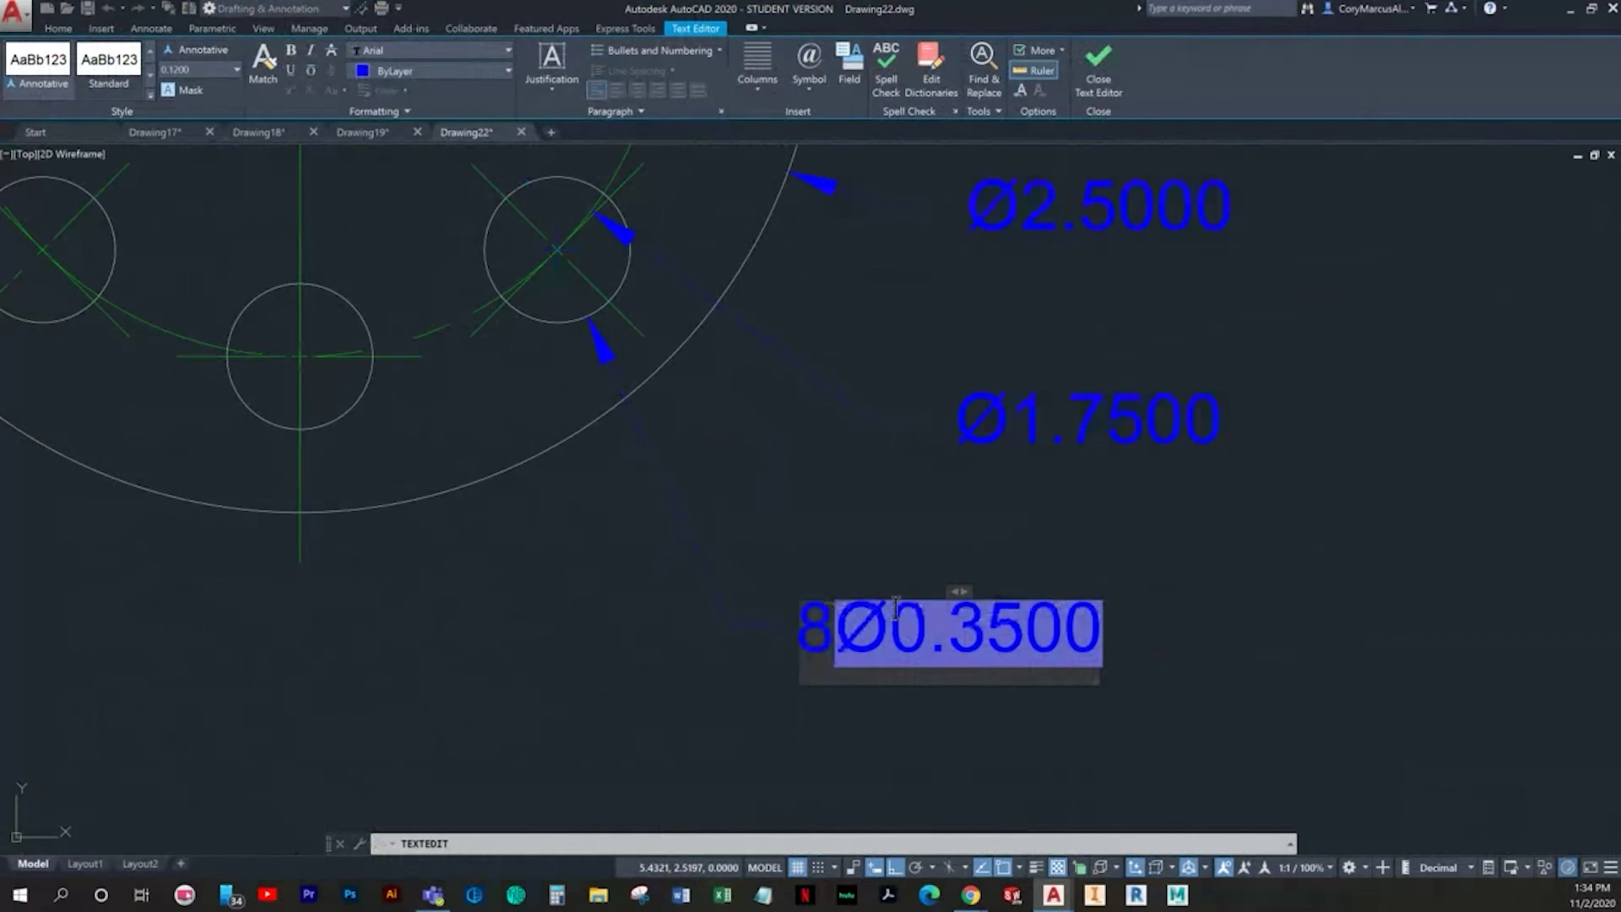
pyautogui.write('X')
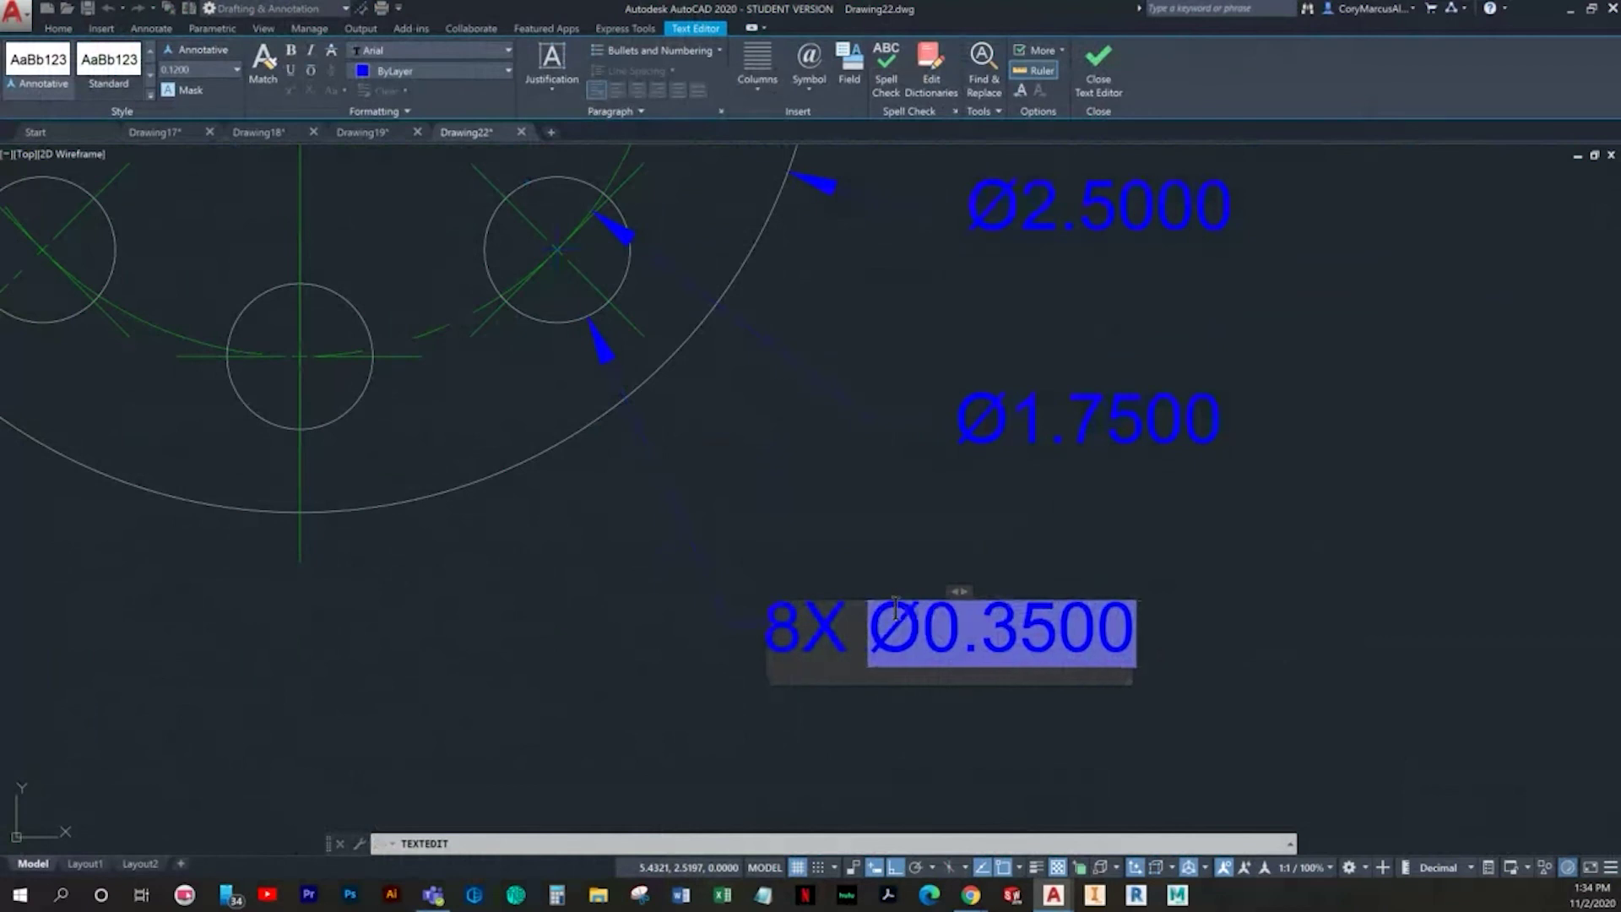
pyautogui.press('Return')
pyautogui.write('EQ')
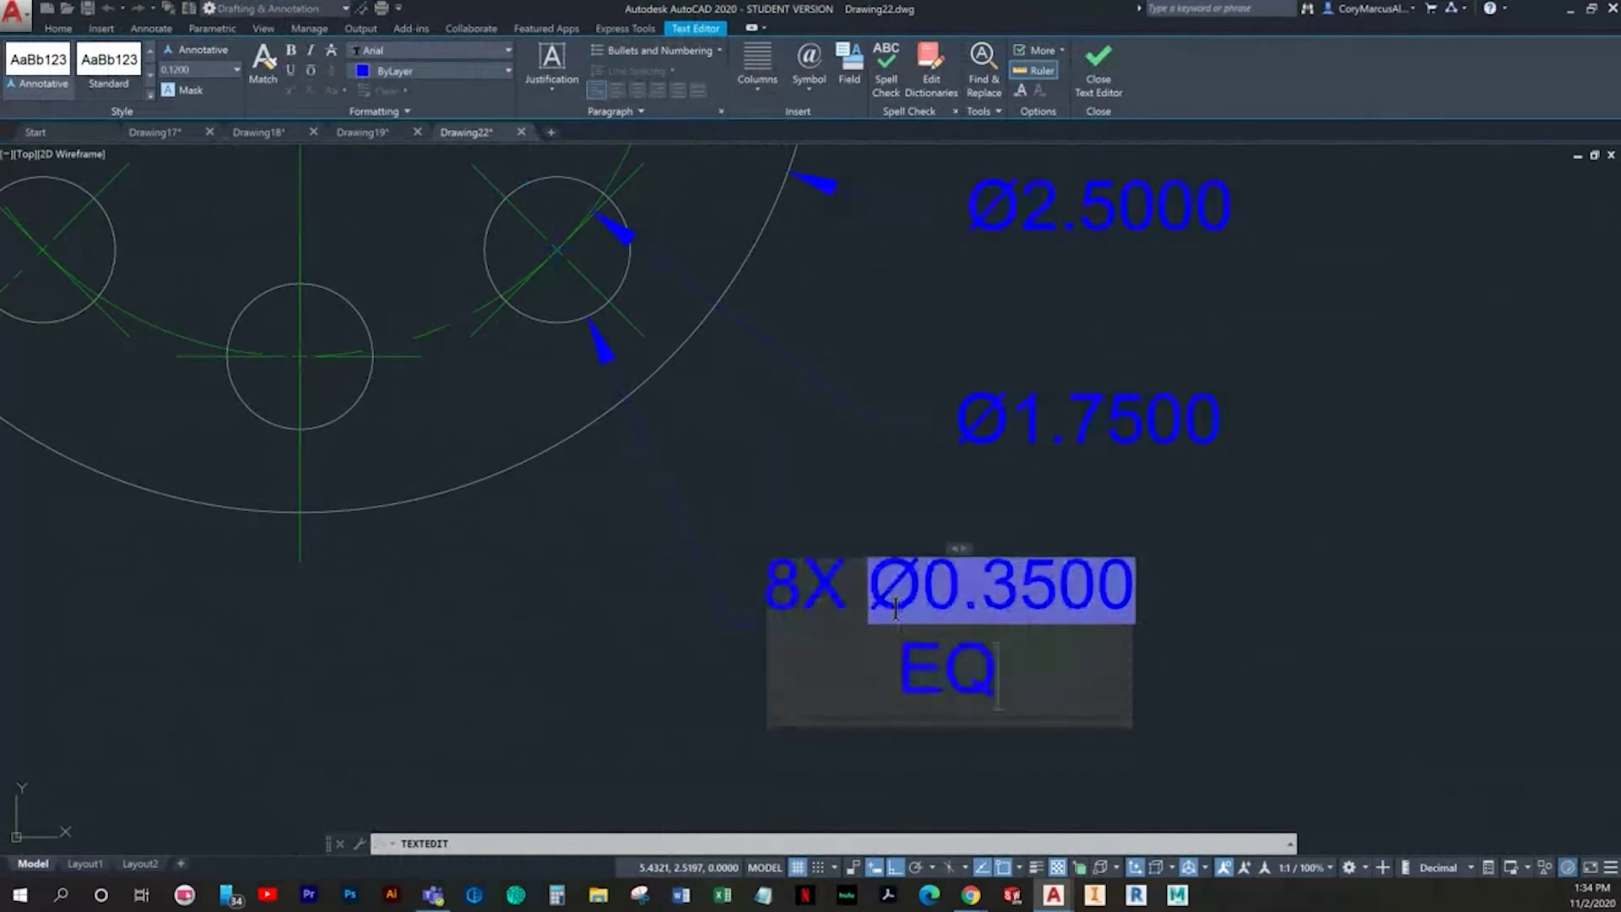
pyautogui.write('UI SPACED')
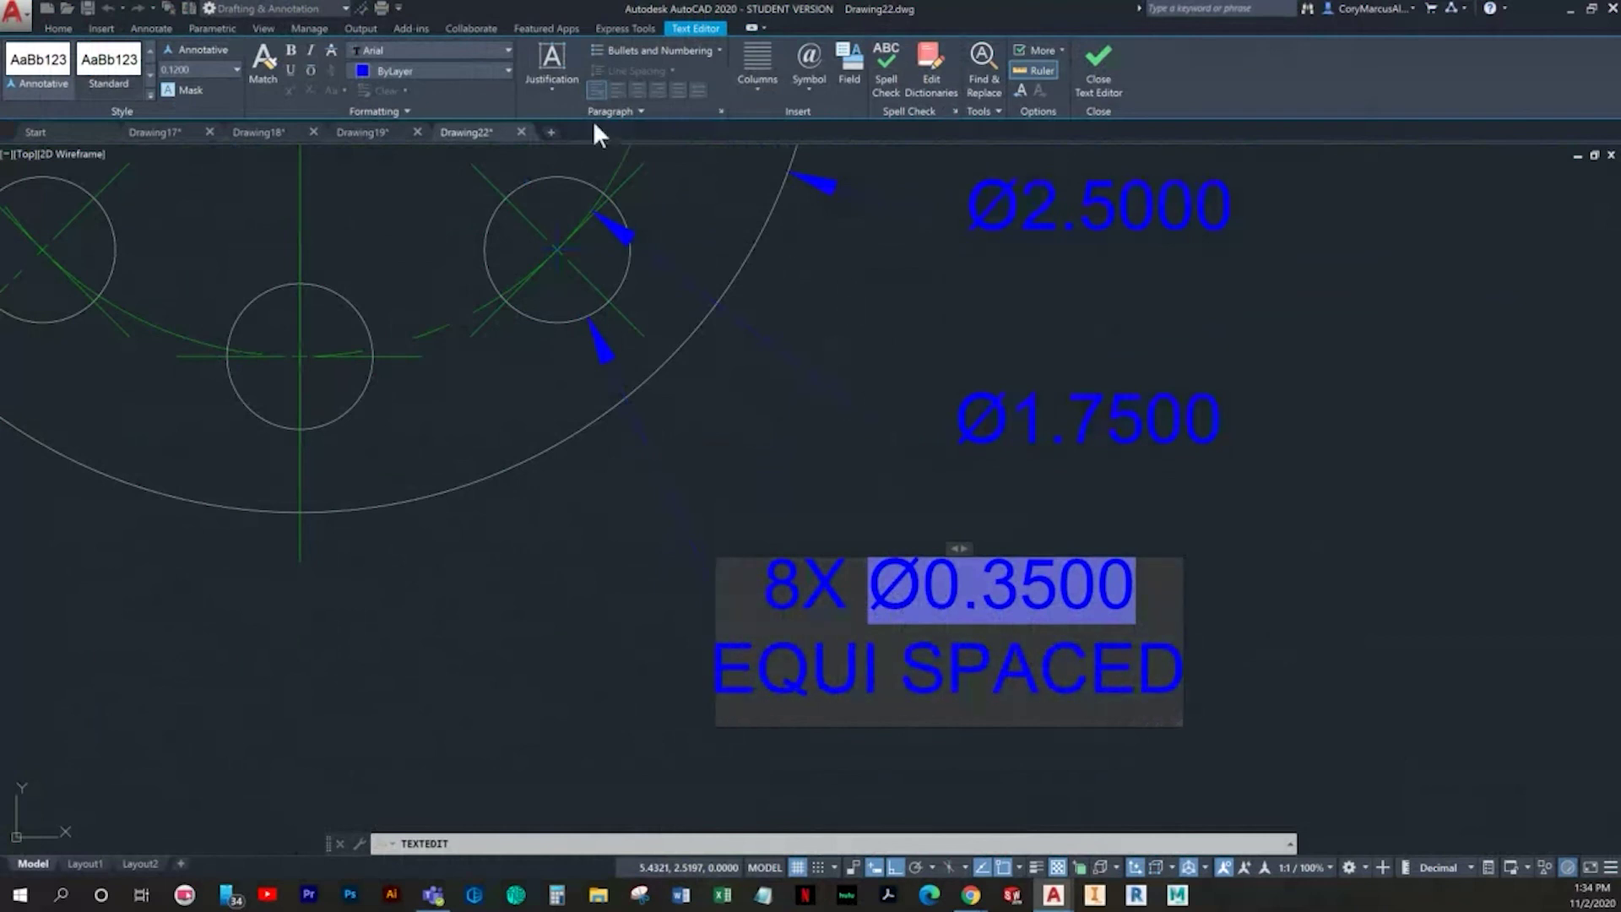
# Step: Set the hole note's justification to Middle Left and finish editing the text
pyautogui.click(543, 88)
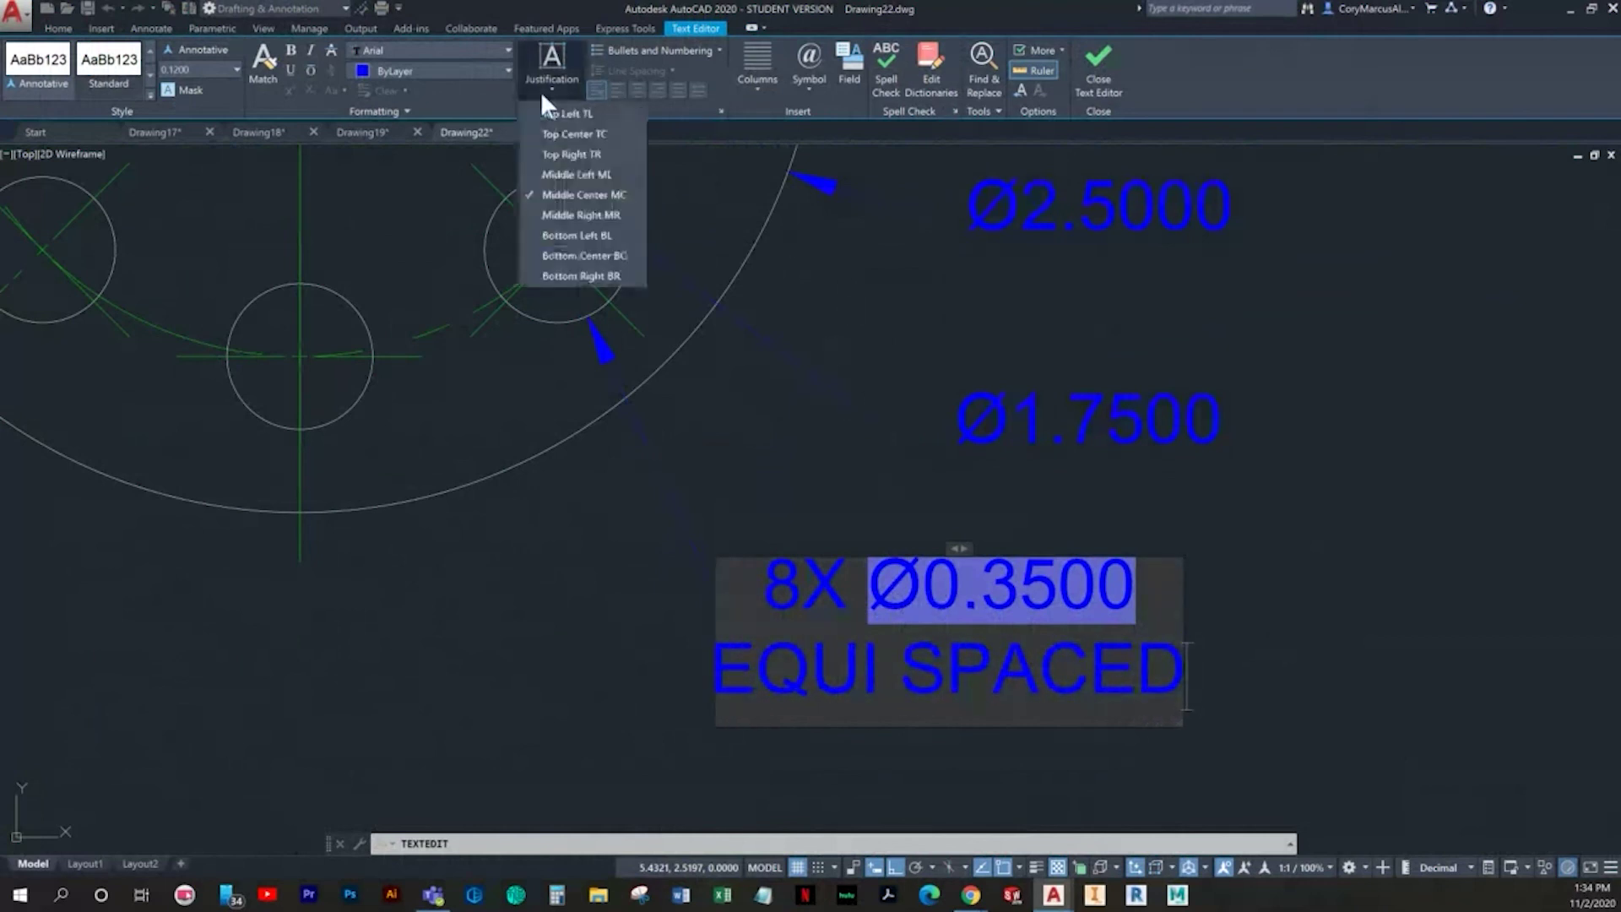
pyautogui.click(581, 171)
pyautogui.click(1351, 583)
pyautogui.scroll(-3, 1140, 608)
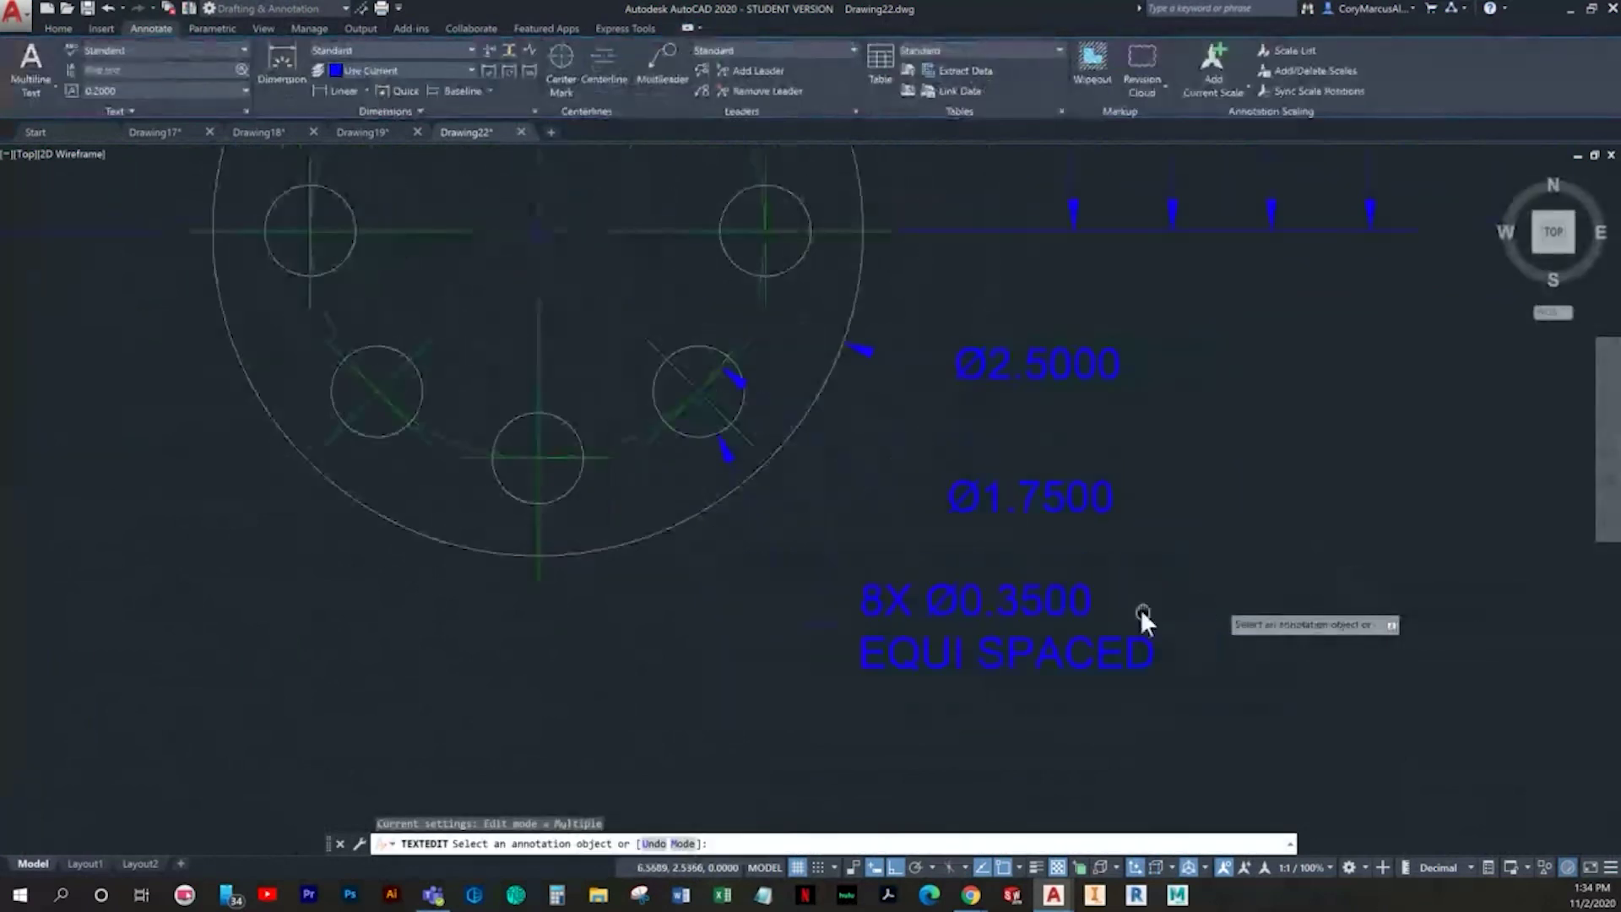
pyautogui.press('Escape')
# Step: Modify the Standard dimension style to use a linear precision of 0.00 in its primary units
pyautogui.click(533, 109)
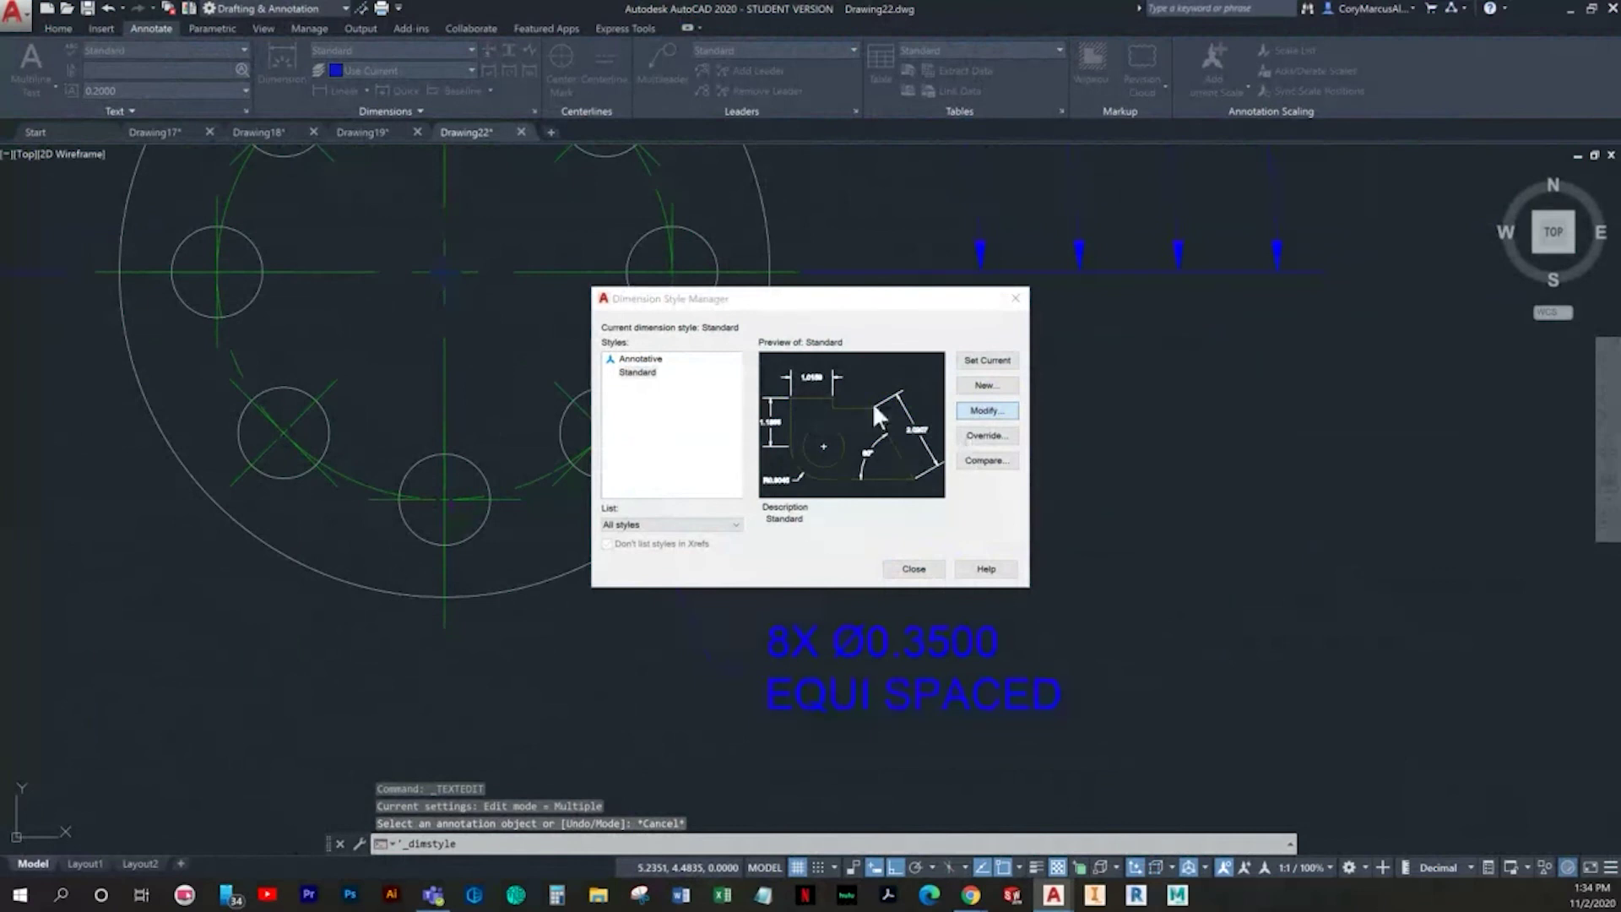
pyautogui.click(987, 410)
pyautogui.click(740, 330)
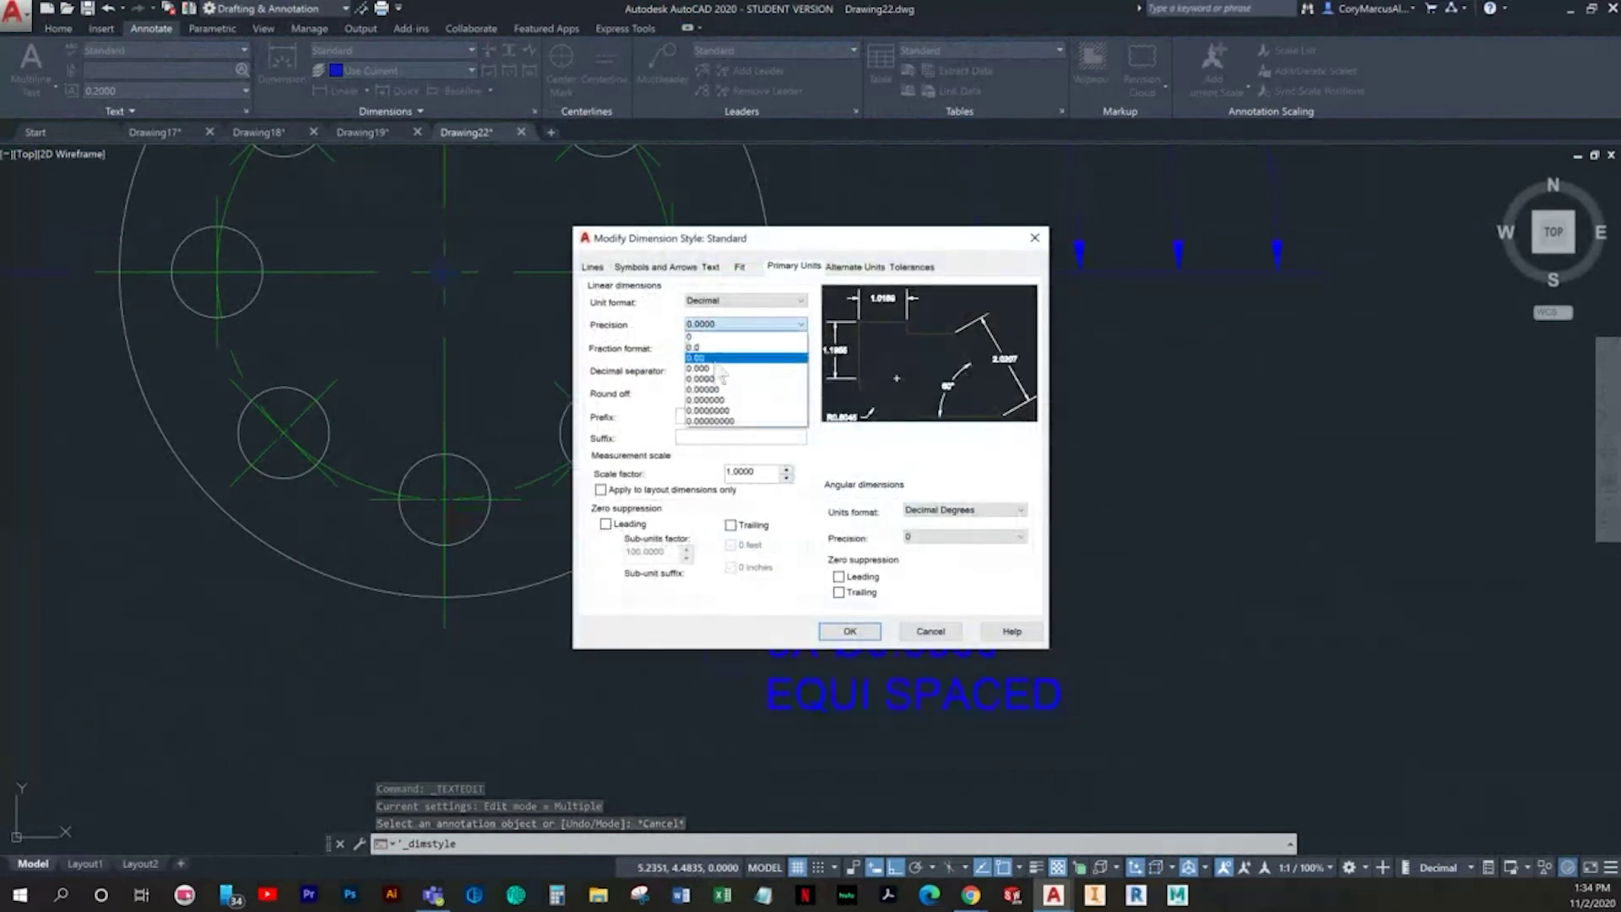
pyautogui.click(717, 360)
pyautogui.click(850, 631)
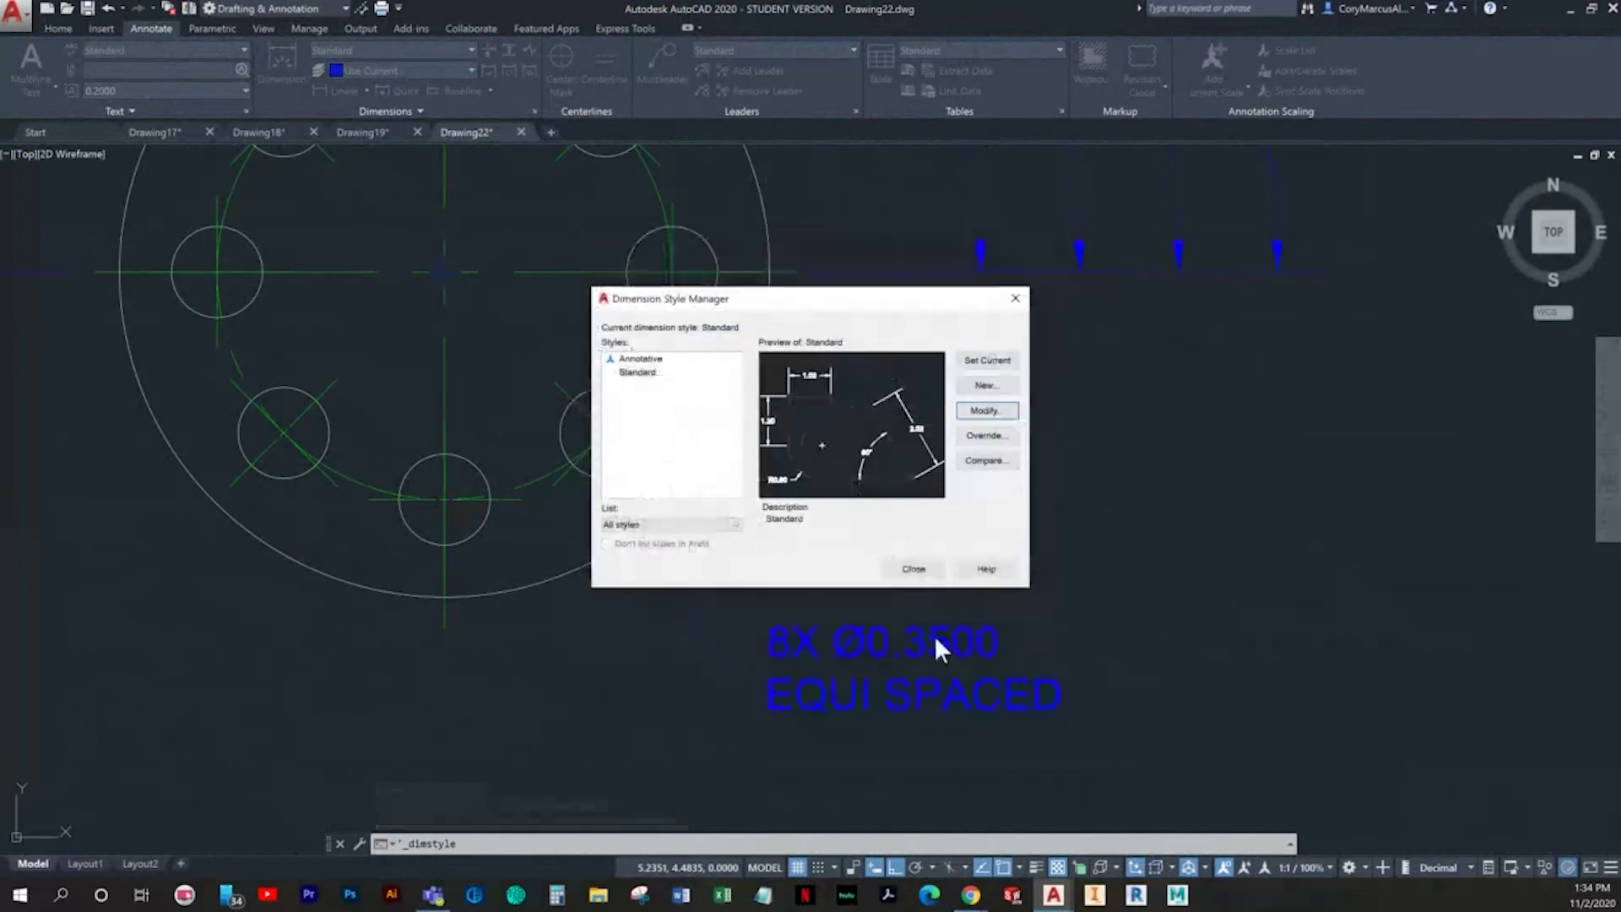
pyautogui.click(919, 569)
pyautogui.click(921, 576)
pyautogui.click(919, 586)
pyautogui.scroll(-5, 900, 584)
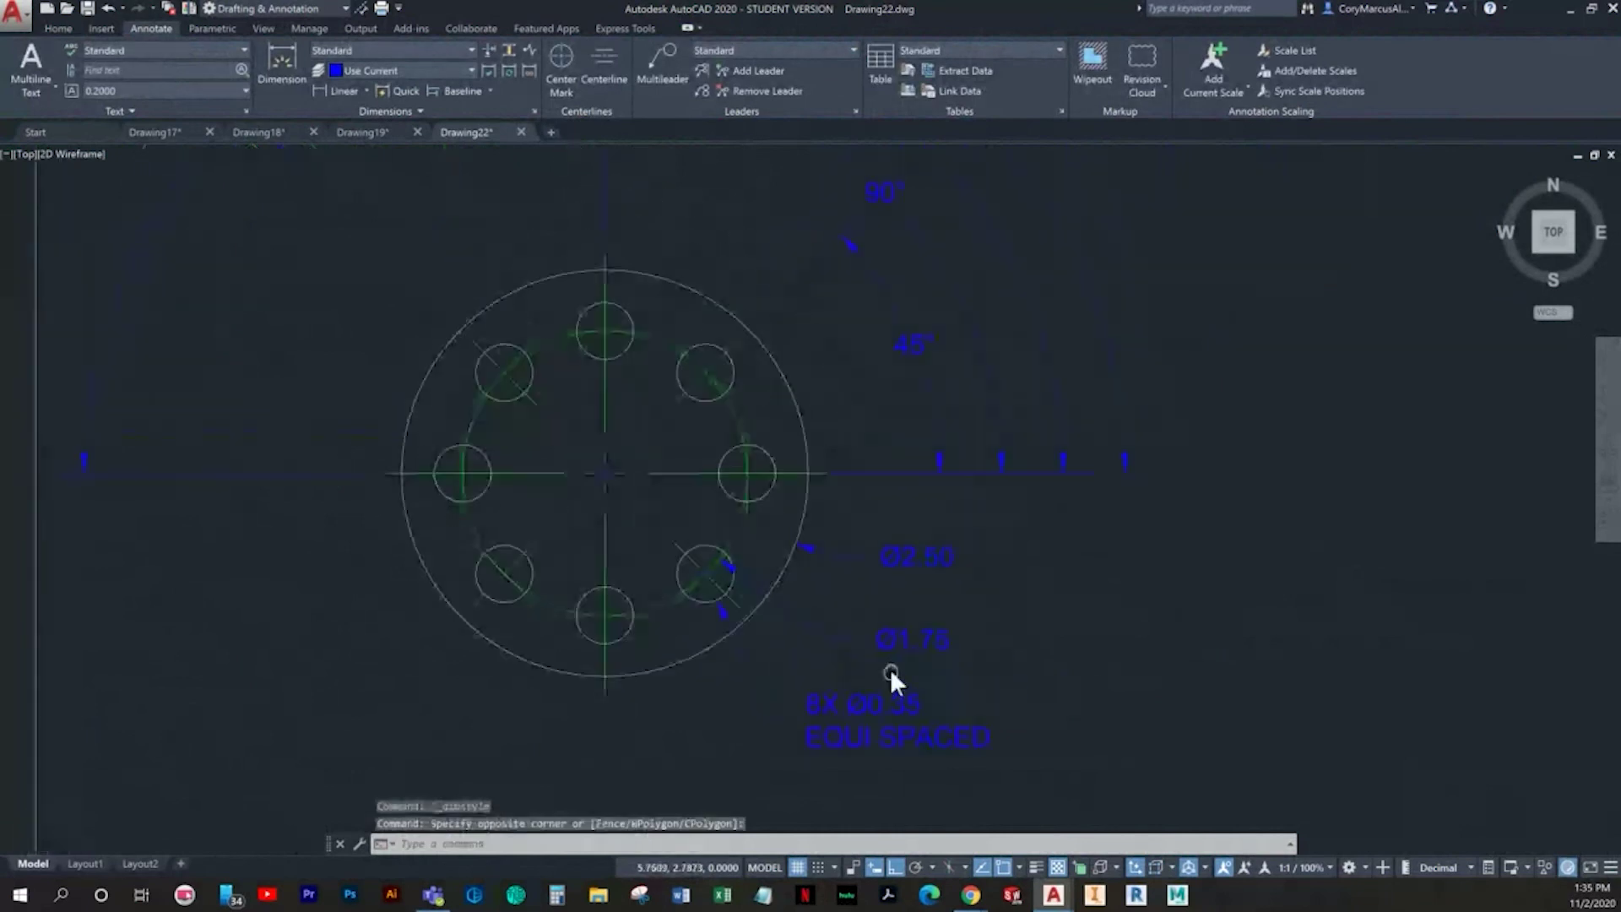